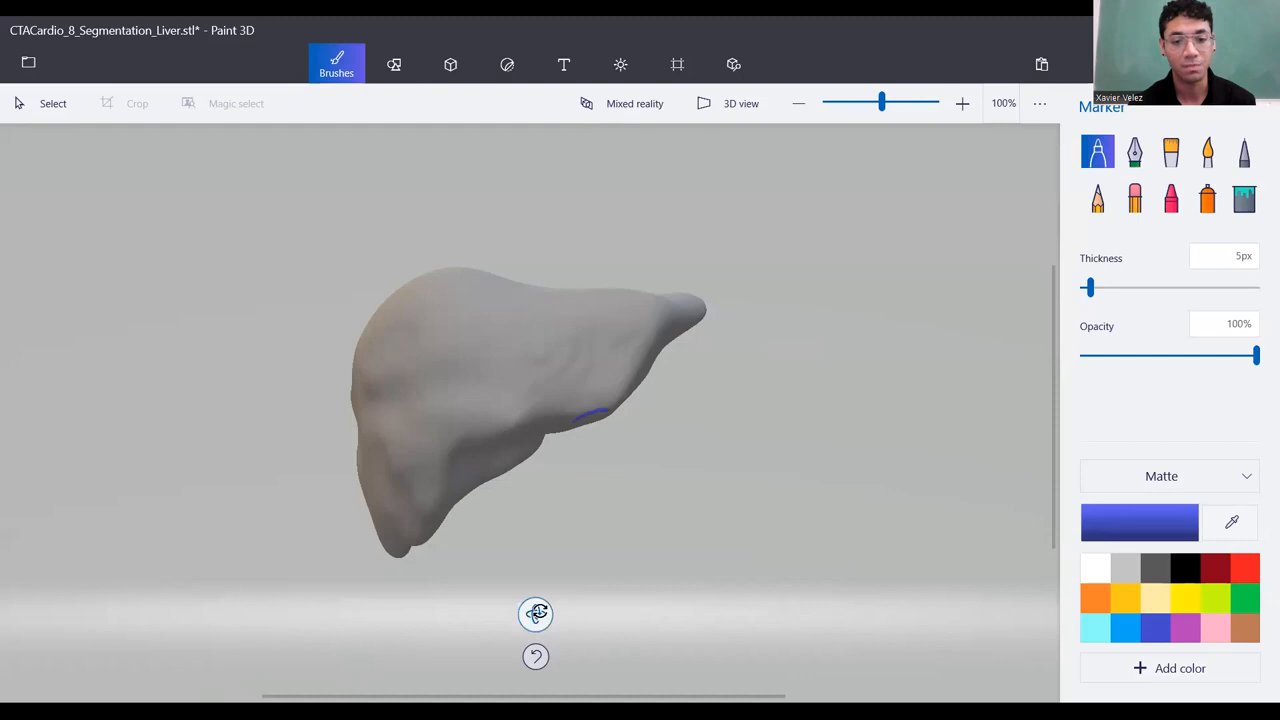
{"action": "mouse_move", "coordinate": [536, 614]}
{"action": "left_mouse_down"}
{"action": "mouse_move", "coordinate": [366, 597]}
{"action": "mouse_move", "coordinate": [220, 631]}
{"action": "mouse_move", "coordinate": [360, 616]}
{"action": "mouse_move", "coordinate": [623, 634]}
{"action": "mouse_move", "coordinate": [814, 589]}
{"action": "mouse_move", "coordinate": [649, 633]}
{"action": "mouse_move", "coordinate": [486, 620]}
{"action": "mouse_move", "coordinate": [469, 586]}
{"action": "mouse_move", "coordinate": [524, 622]}
{"action": "left_mouse_up"}
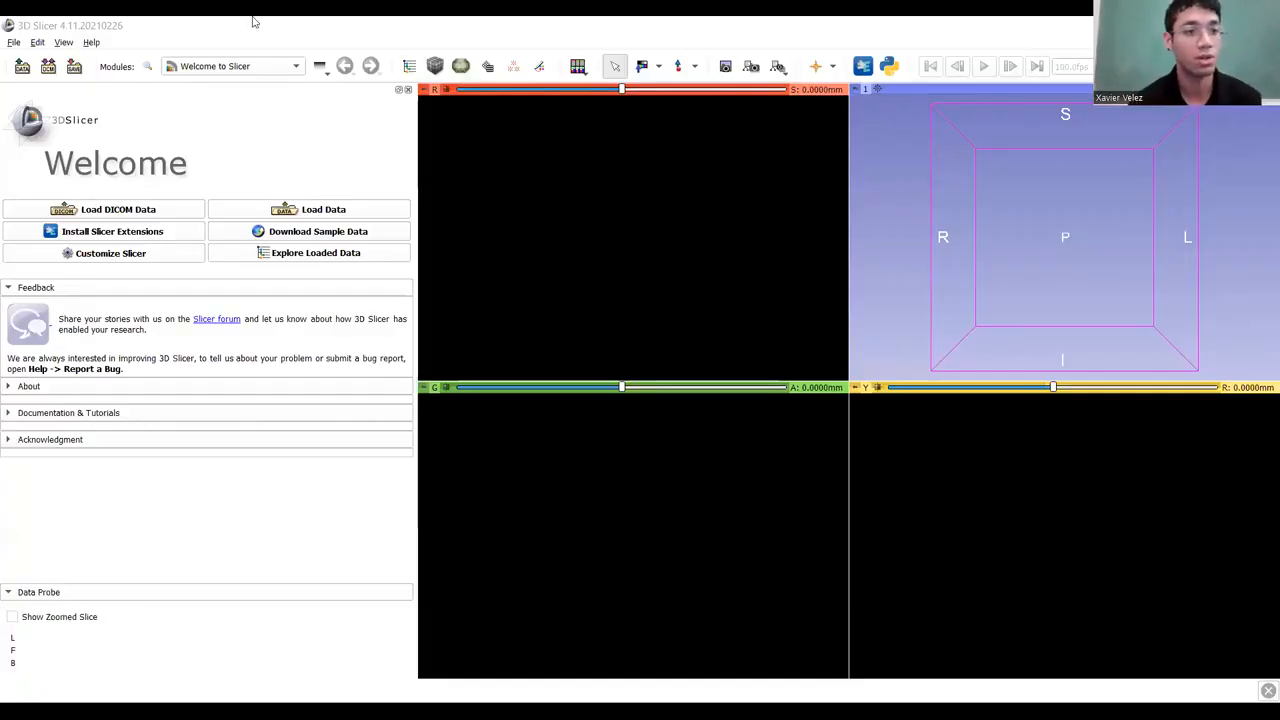
Switch to 3D Slicer and load the built-in CTACardio sample data set.
{"action": "left_click", "coordinate": [8, 43]}
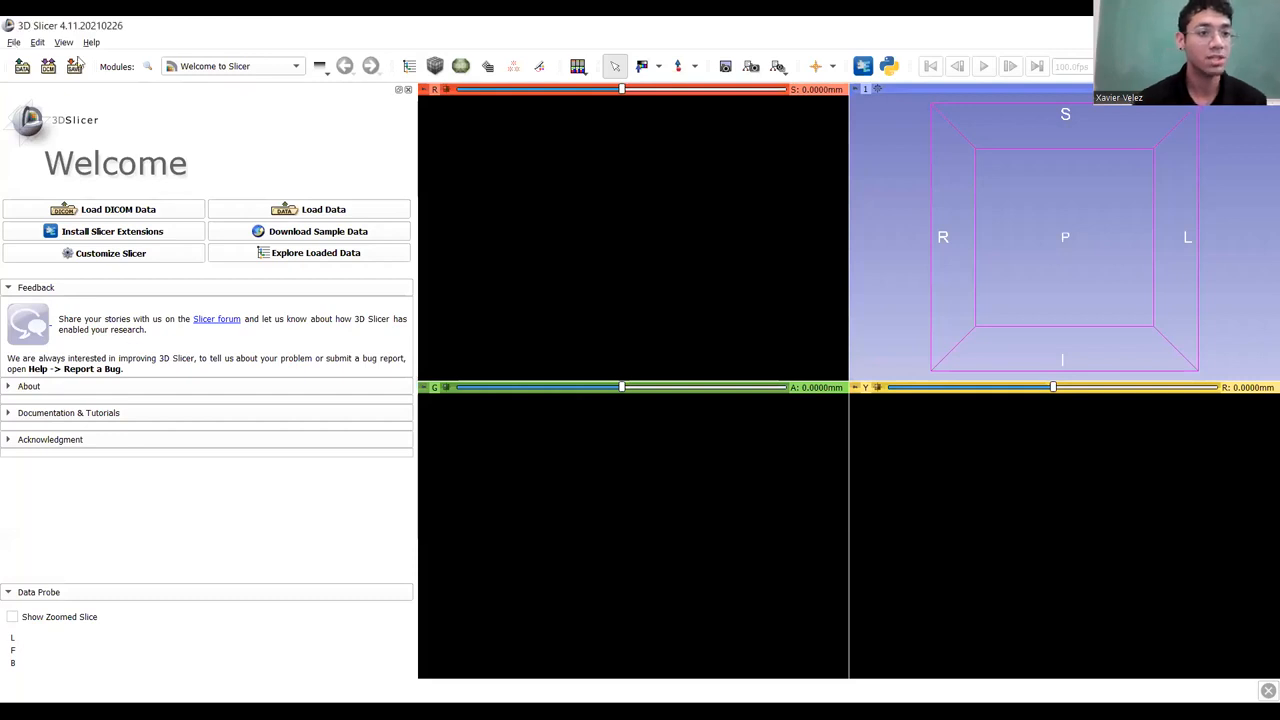
{"action": "left_click", "coordinate": [14, 42]}
{"action": "left_click", "coordinate": [21, 76]}
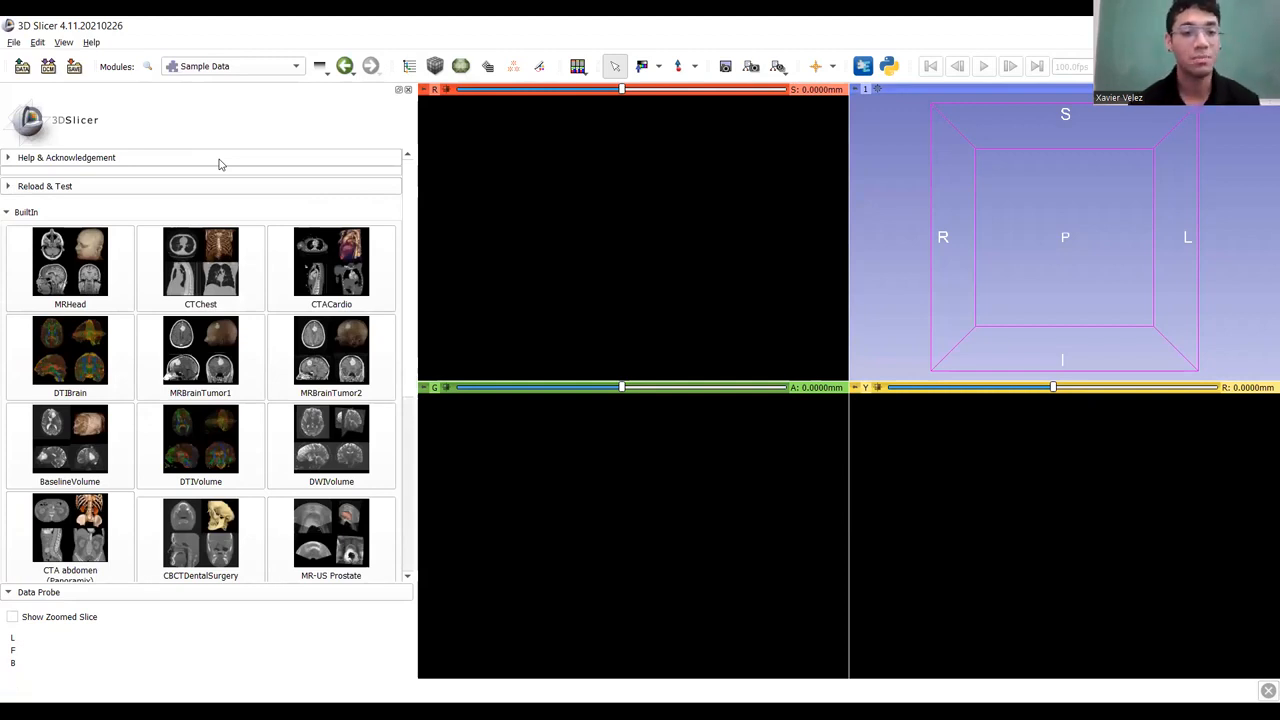
{"action": "left_click", "coordinate": [325, 265]}
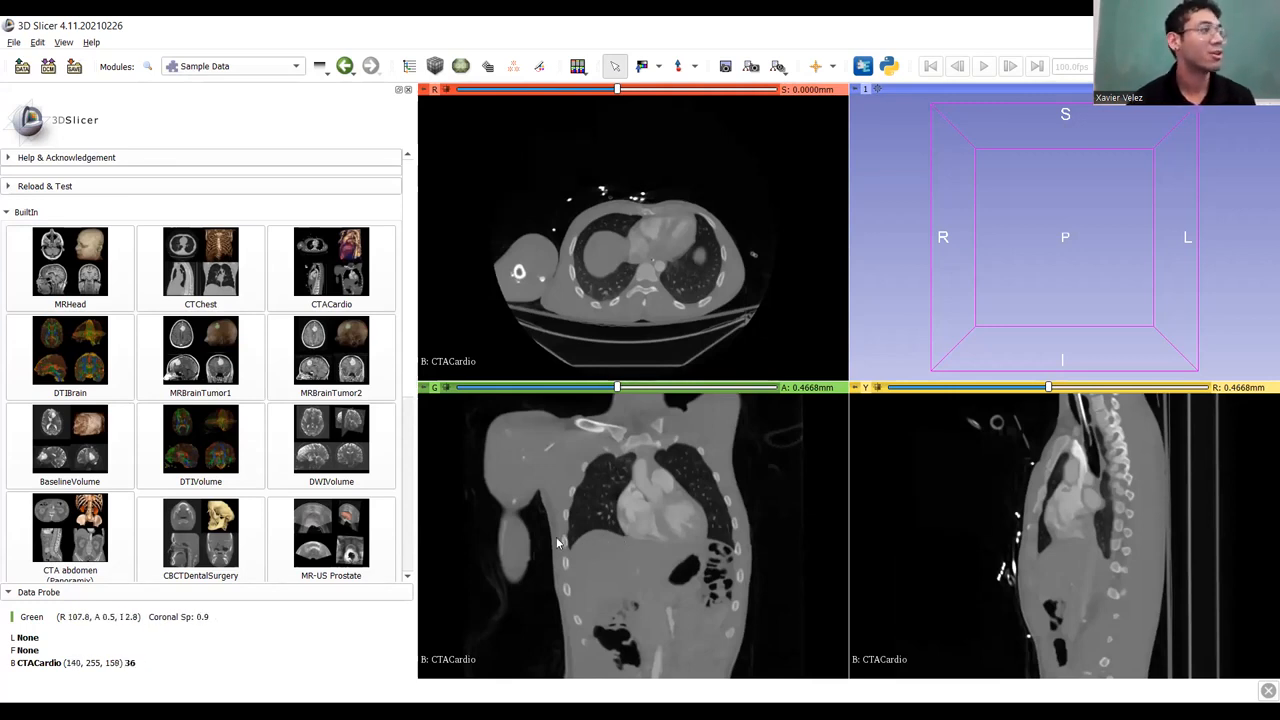
Browse the coronal CT slices from front to back, examining the heart, the vessels and the upper abdomen.
{"action": "scroll", "coordinate": [619, 542], "scroll_direction": "down", "scroll_amount": 4}
{"action": "scroll", "coordinate": [619, 533], "scroll_direction": "down", "scroll_amount": 8}
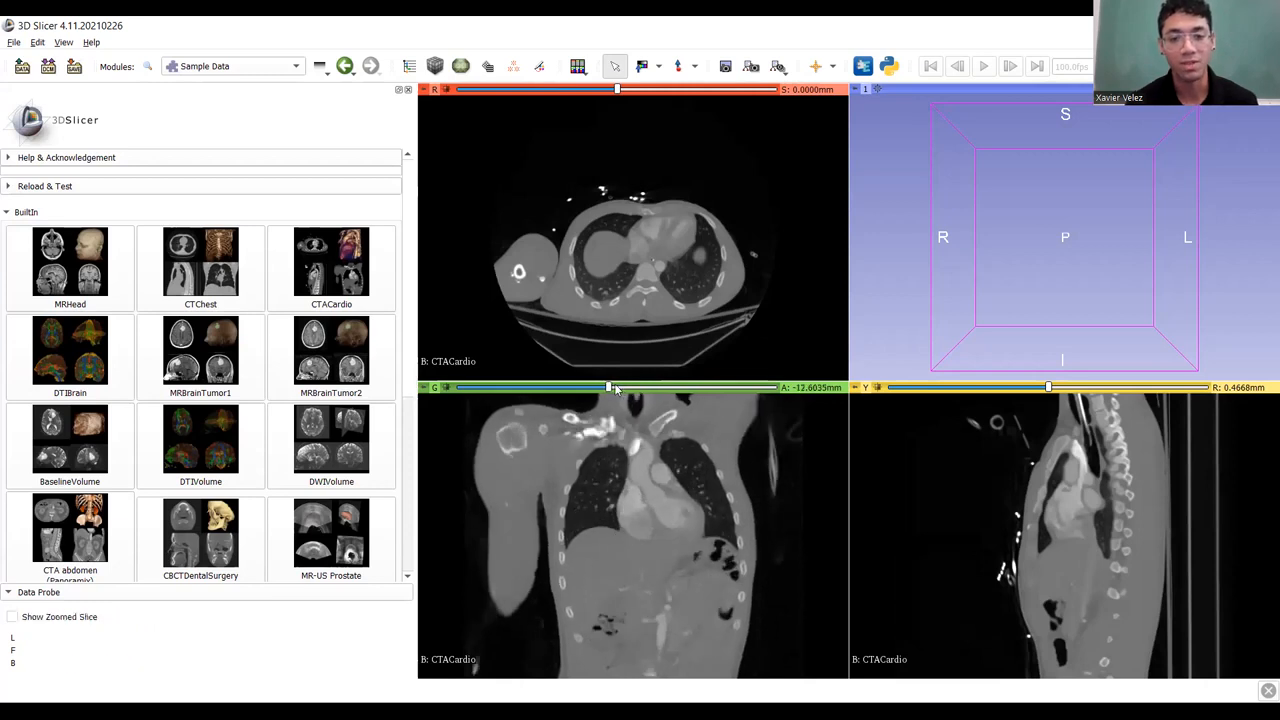
{"action": "left_click_drag", "start_coordinate": [660, 391], "coordinate": [620, 431]}
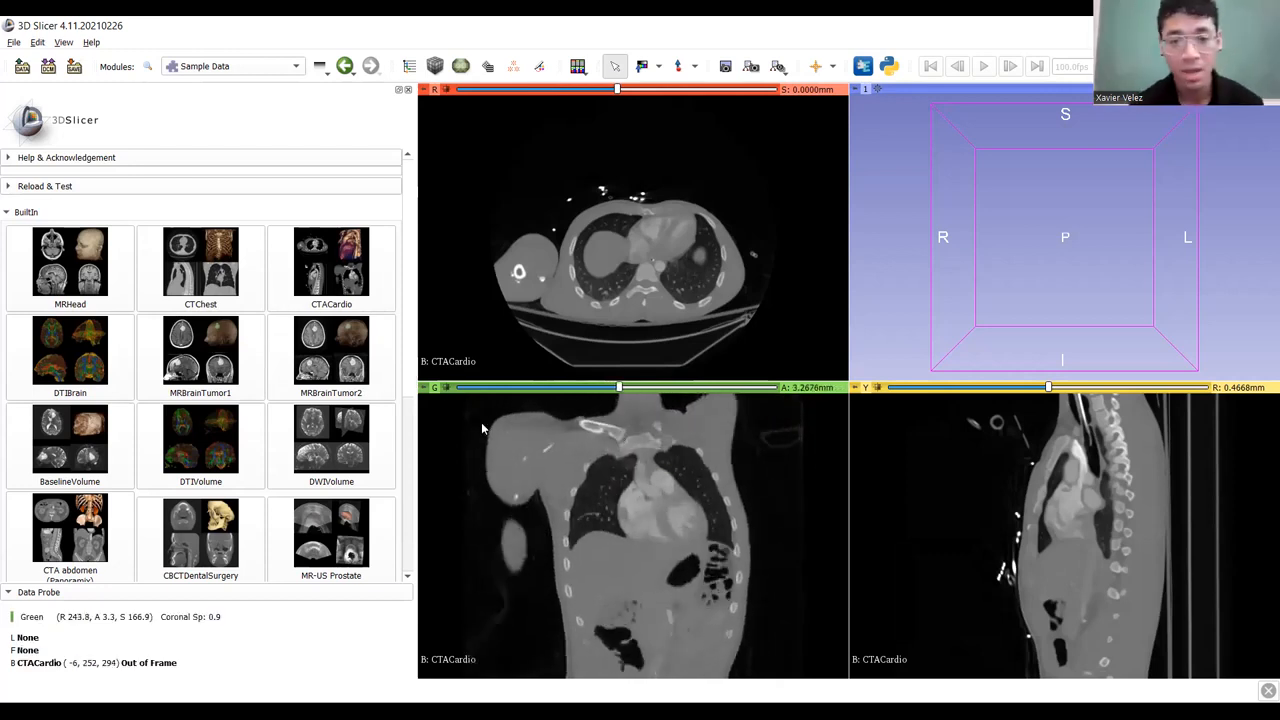
{"action": "mouse_move", "coordinate": [619, 388]}
{"action": "left_mouse_down"}
{"action": "mouse_move", "coordinate": [629, 392]}
{"action": "mouse_move", "coordinate": [605, 392]}
{"action": "left_mouse_up"}
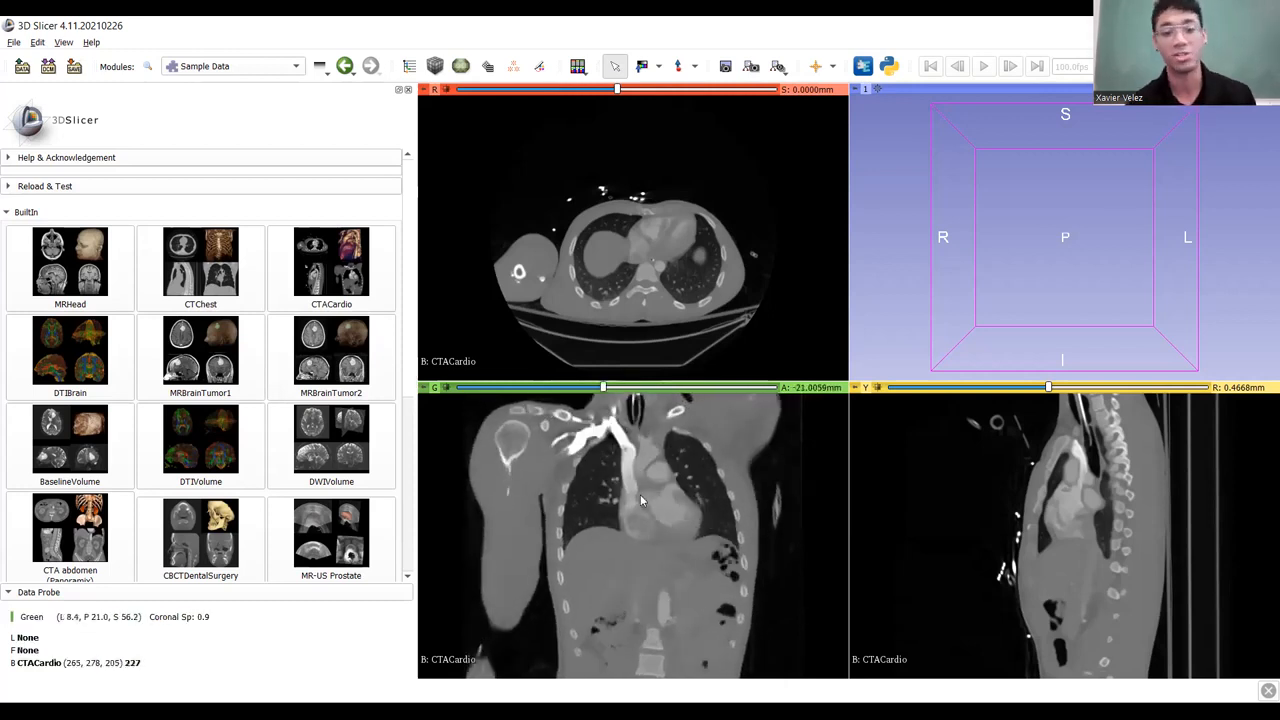
{"action": "scroll", "coordinate": [640, 495], "scroll_direction": "up", "scroll_amount": 4, "text": "ctrl"}
{"action": "middle_click_drag", "start_coordinate": [656, 508], "coordinate": [646, 546]}
{"action": "mouse_move", "coordinate": [603, 388]}
{"action": "left_mouse_down"}
{"action": "mouse_move", "coordinate": [589, 397]}
{"action": "mouse_move", "coordinate": [601, 394]}
{"action": "left_mouse_up"}
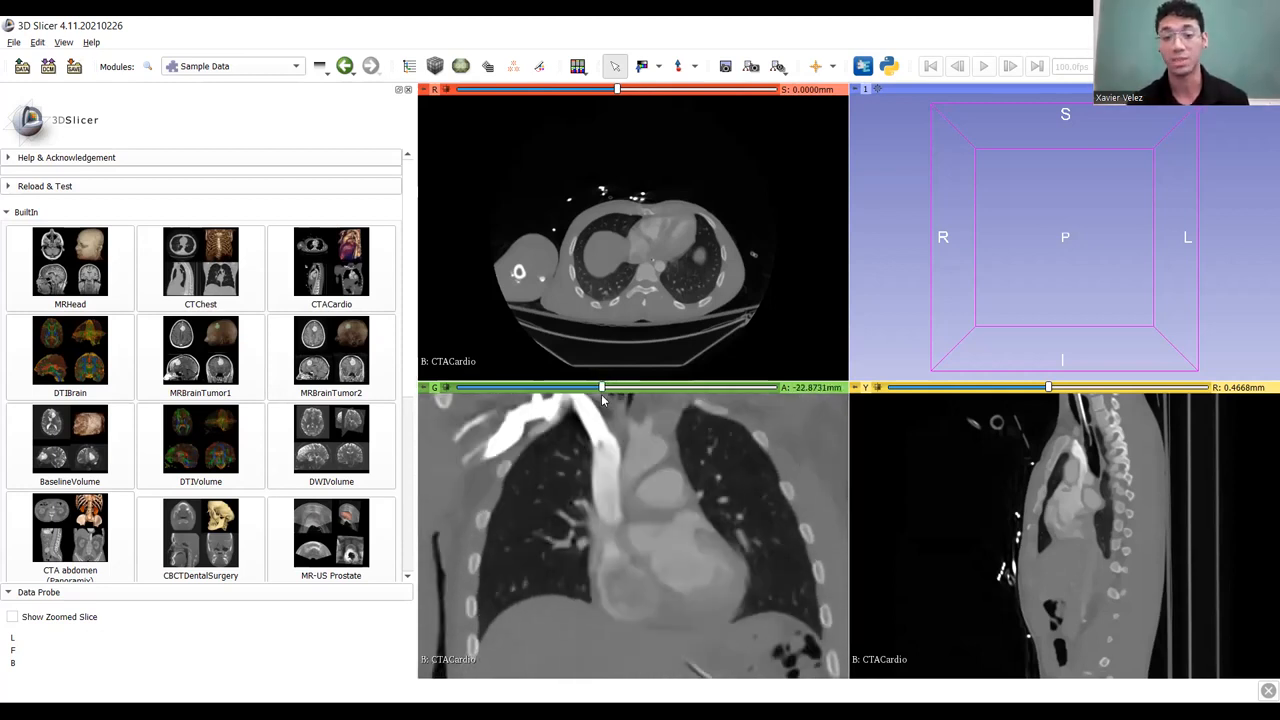
{"action": "scroll", "coordinate": [582, 603], "scroll_direction": "down", "scroll_amount": 4, "text": "ctrl"}
{"action": "middle_click_drag", "start_coordinate": [575, 621], "coordinate": [642, 400]}
{"action": "left_click_drag", "start_coordinate": [606, 387], "coordinate": [608, 454]}
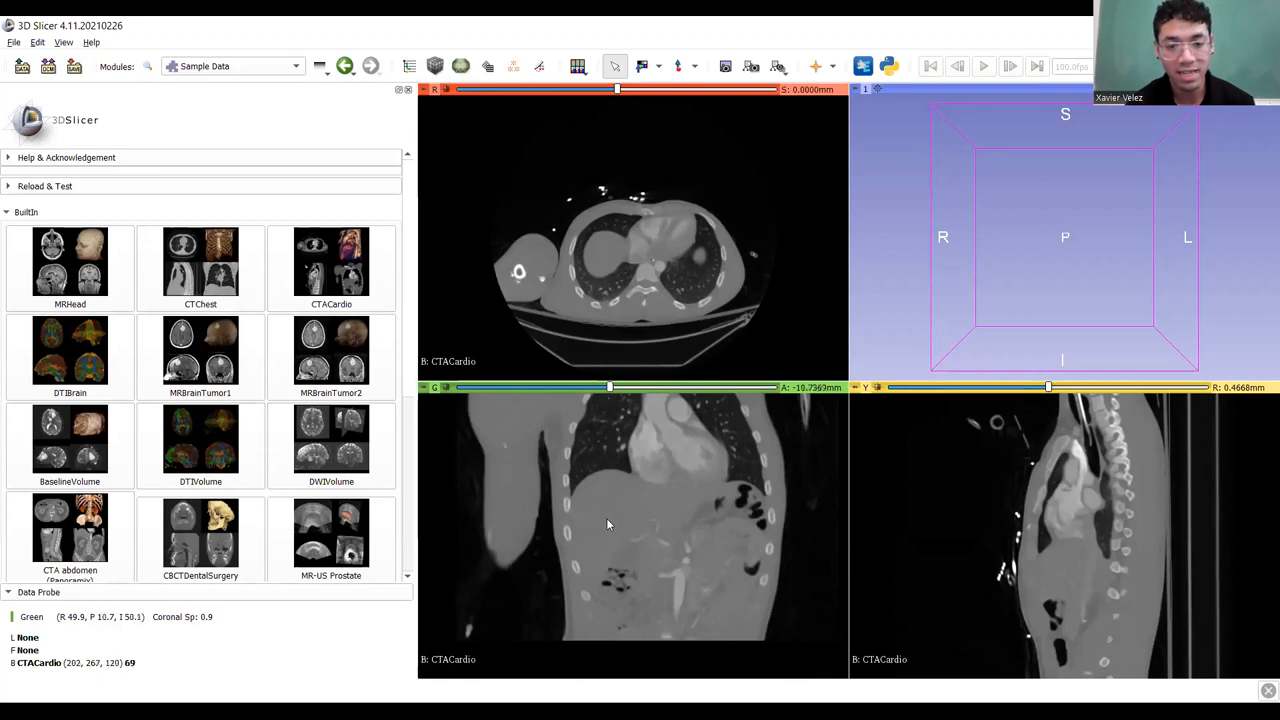
Examine the liver and its boundaries with the ribs, heart and neighbouring organs close up in the coronal view.
{"action": "scroll", "coordinate": [606, 518], "scroll_direction": "up", "scroll_amount": 2}
{"action": "scroll", "coordinate": [606, 518], "scroll_direction": "up", "scroll_amount": 3, "text": "ctrl"}
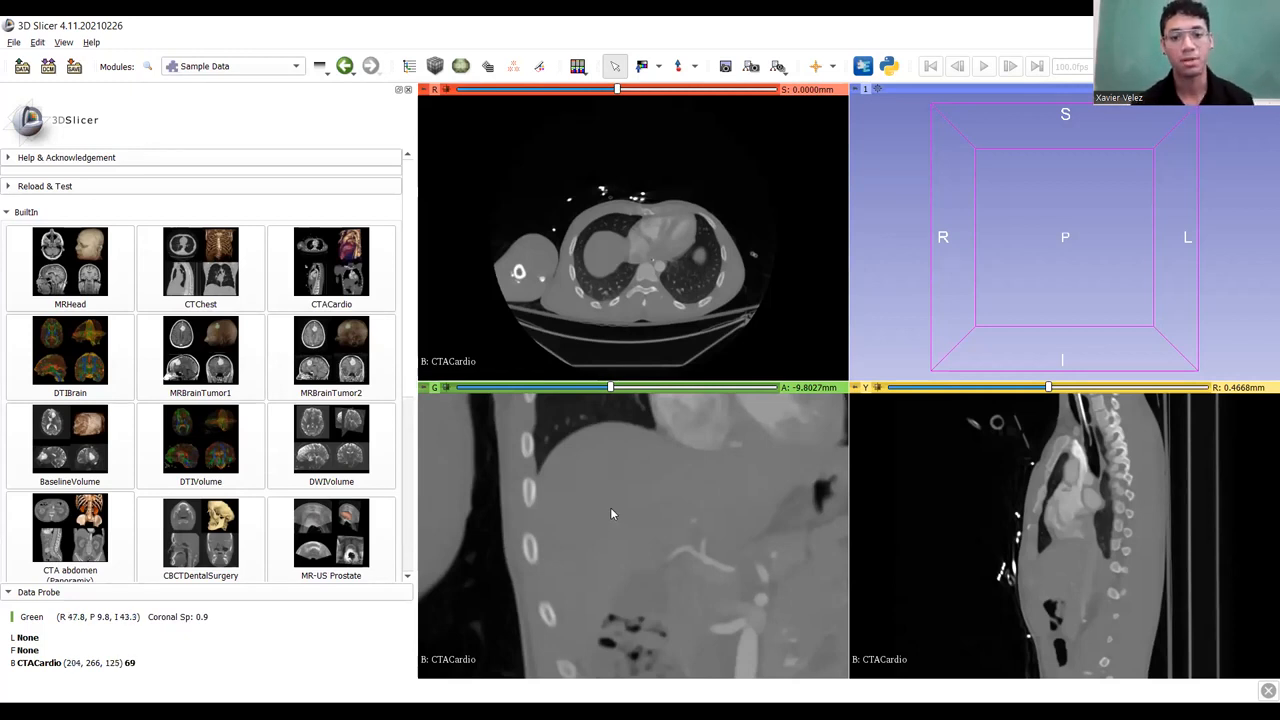
{"action": "middle_click_drag", "start_coordinate": [652, 522], "coordinate": [599, 519]}
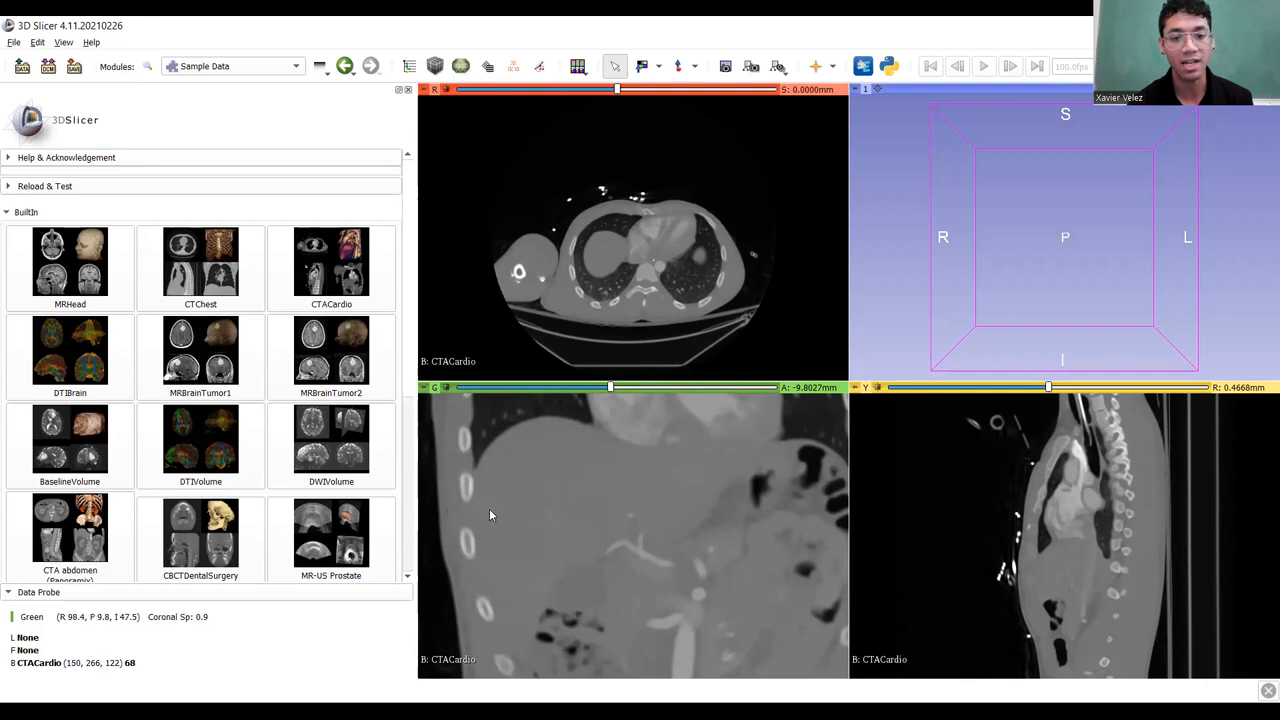
{"action": "middle_click_drag", "start_coordinate": [635, 483], "coordinate": [682, 454]}
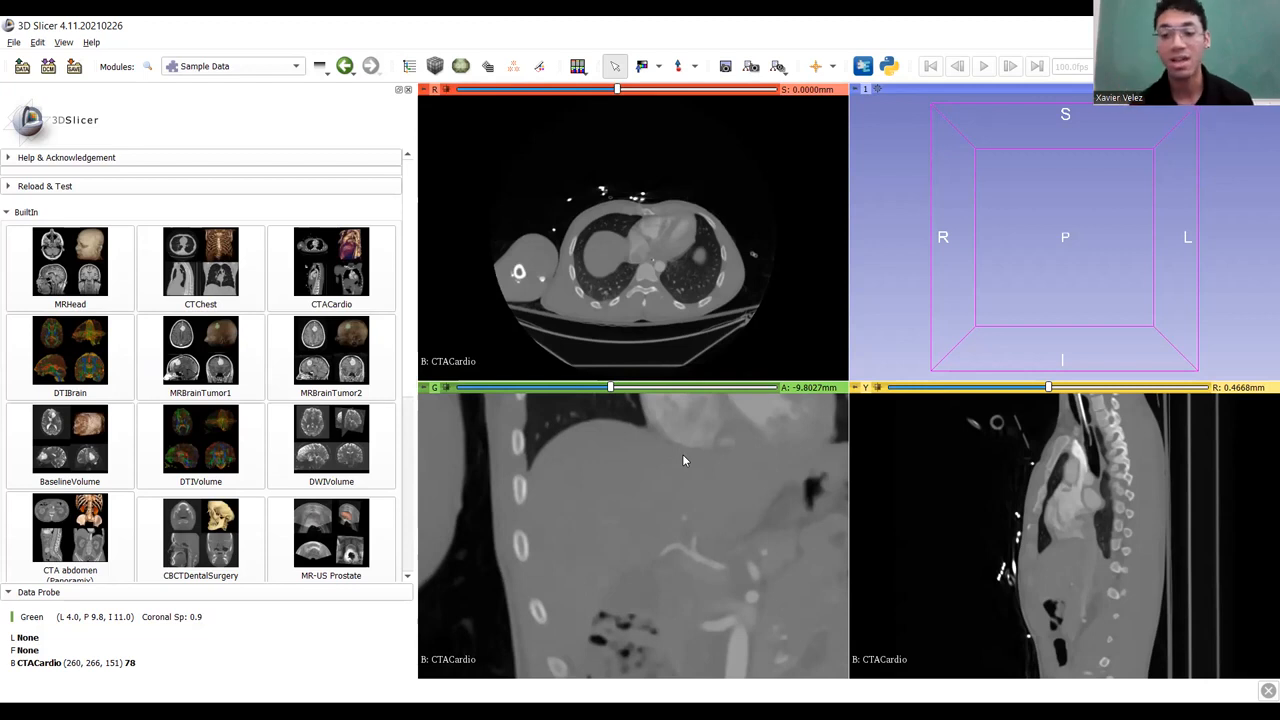
{"action": "middle_click_drag", "start_coordinate": [682, 454], "coordinate": [644, 554]}
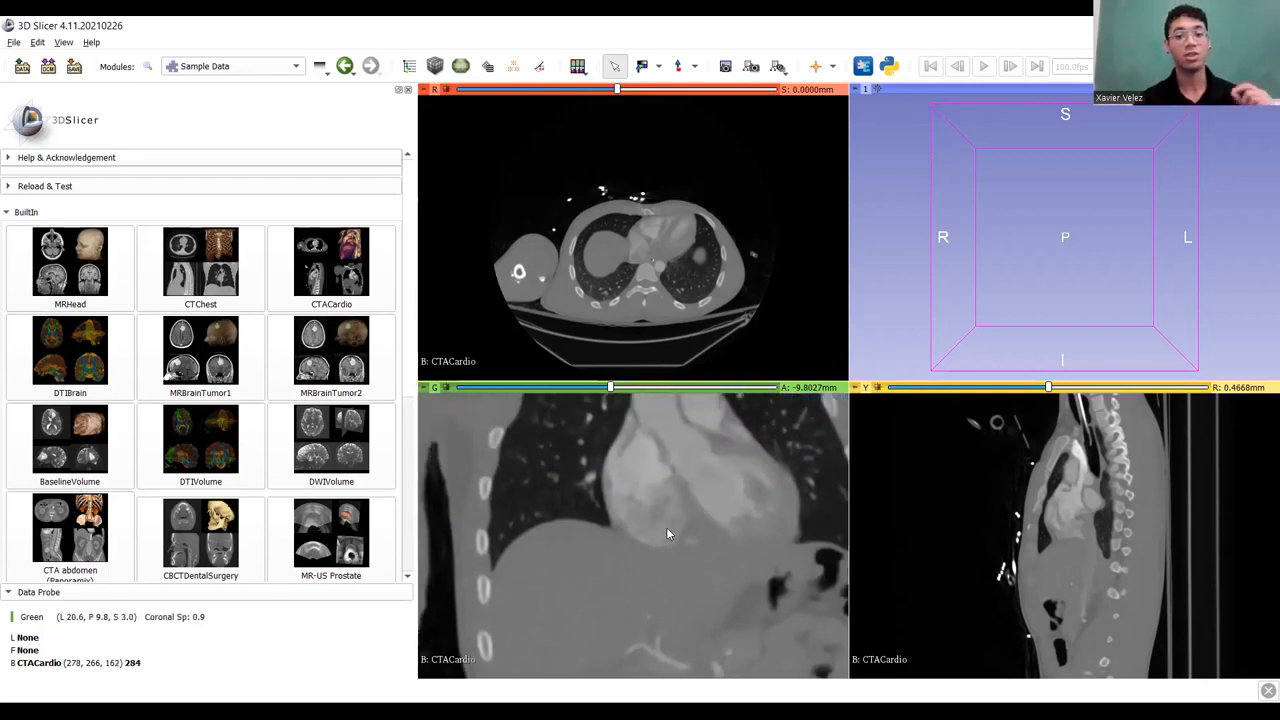
{"action": "middle_click_drag", "start_coordinate": [625, 576], "coordinate": [528, 459]}
{"action": "scroll", "coordinate": [668, 493], "scroll_direction": "up", "scroll_amount": 3, "text": "ctrl"}
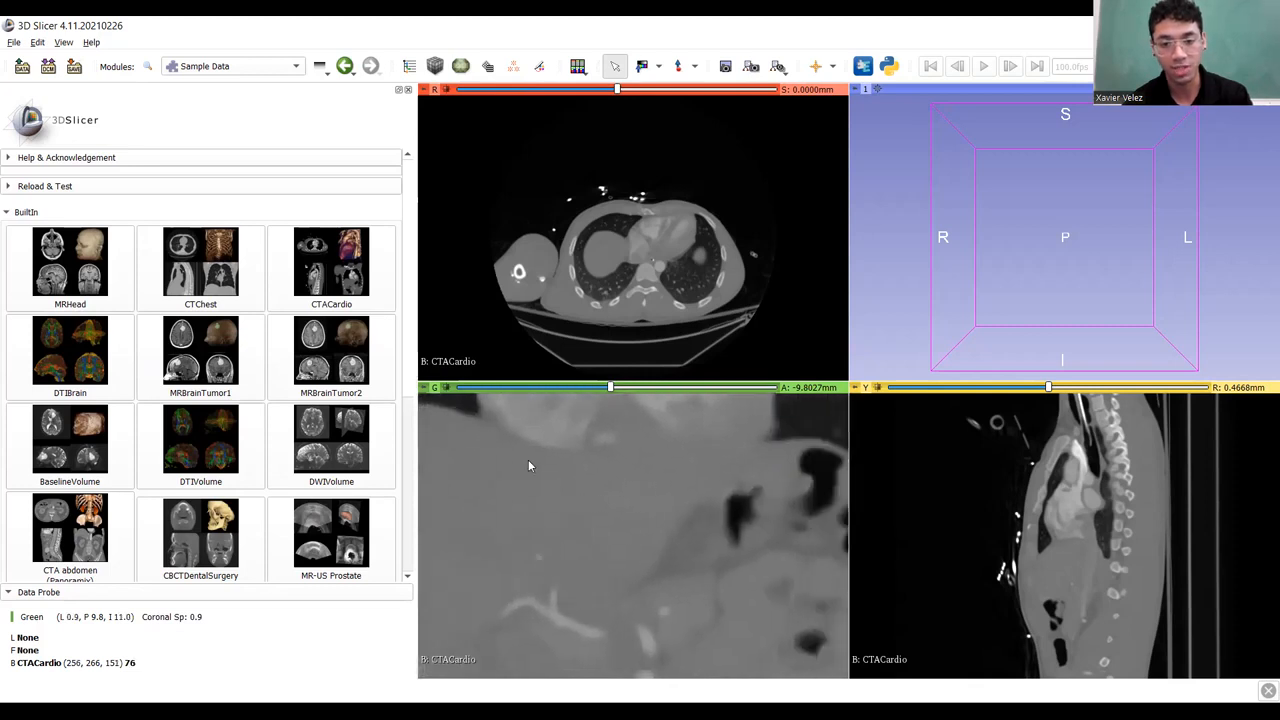
{"action": "mouse_move", "coordinate": [648, 475]}
{"action": "middle_mouse_down"}
{"action": "mouse_move", "coordinate": [550, 498]}
{"action": "mouse_move", "coordinate": [753, 490]}
{"action": "mouse_move", "coordinate": [620, 547]}
{"action": "mouse_move", "coordinate": [650, 494]}
{"action": "middle_mouse_up"}
{"action": "scroll", "coordinate": [751, 491], "scroll_direction": "down", "scroll_amount": 3, "text": "ctrl"}
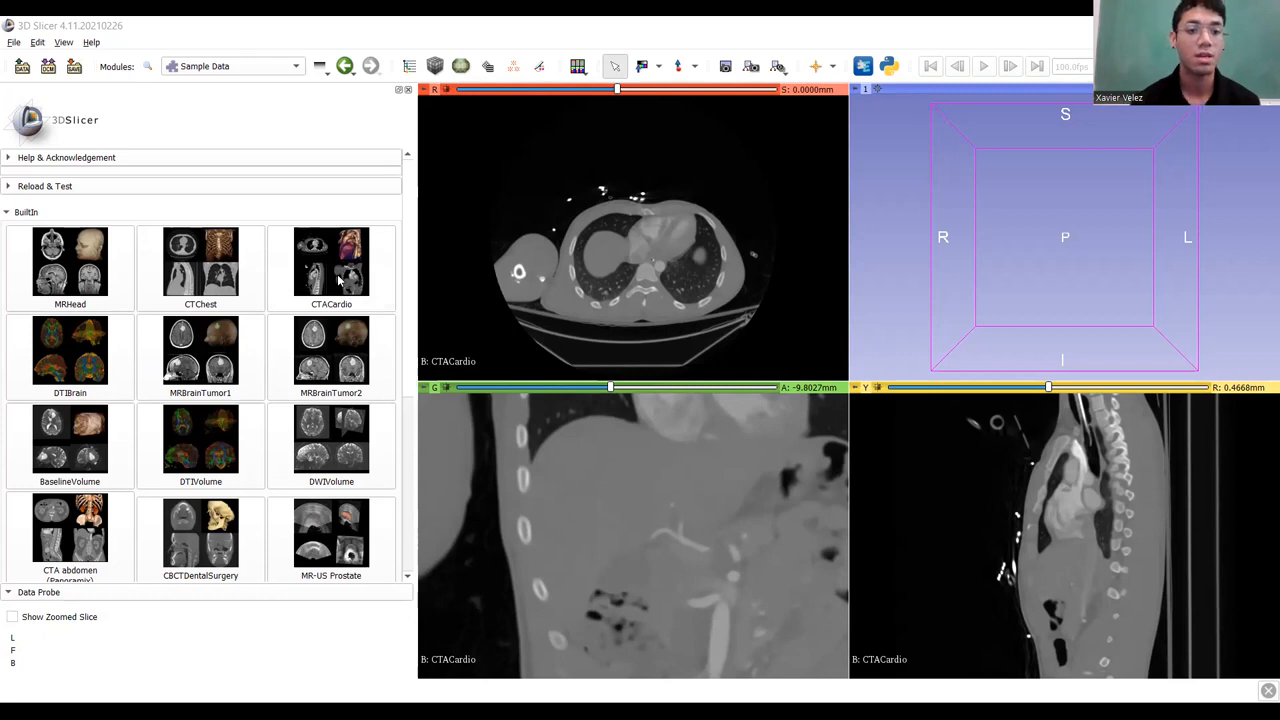
Load the CTACardio sample again and open the DICOM module with the list of loaded volumes.
{"action": "left_click", "coordinate": [339, 281]}
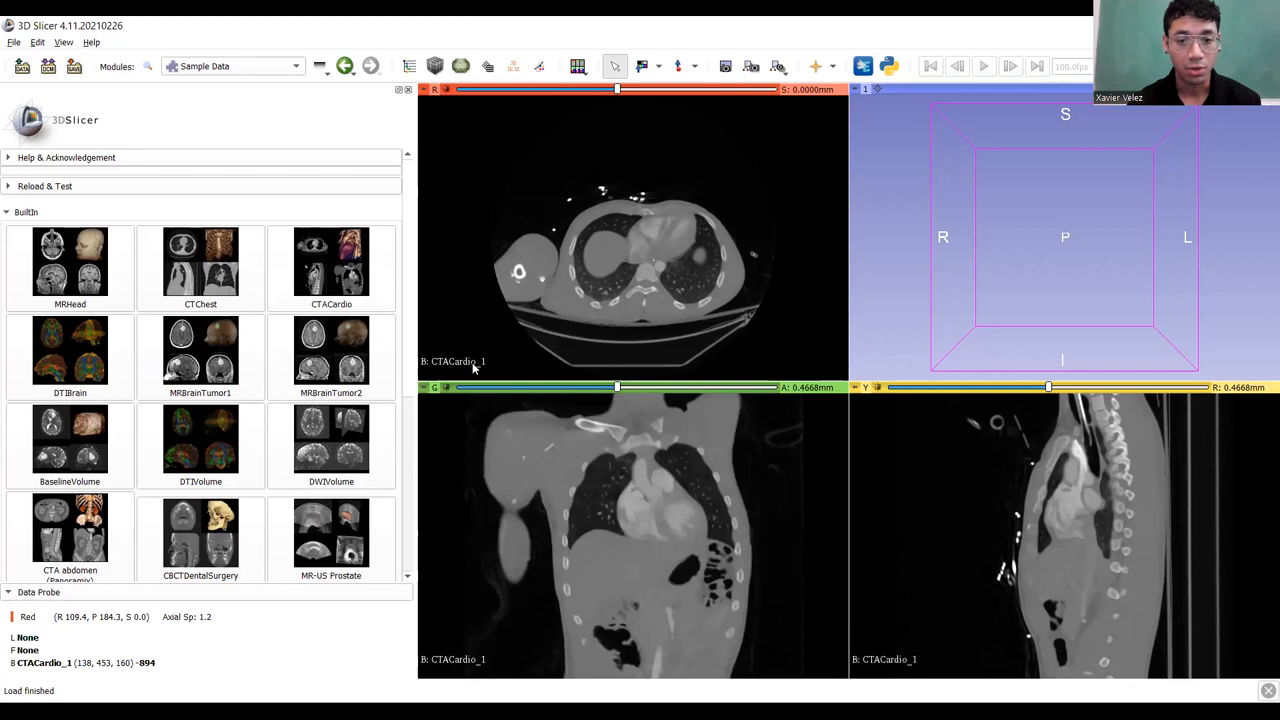
{"action": "left_click", "coordinate": [234, 68]}
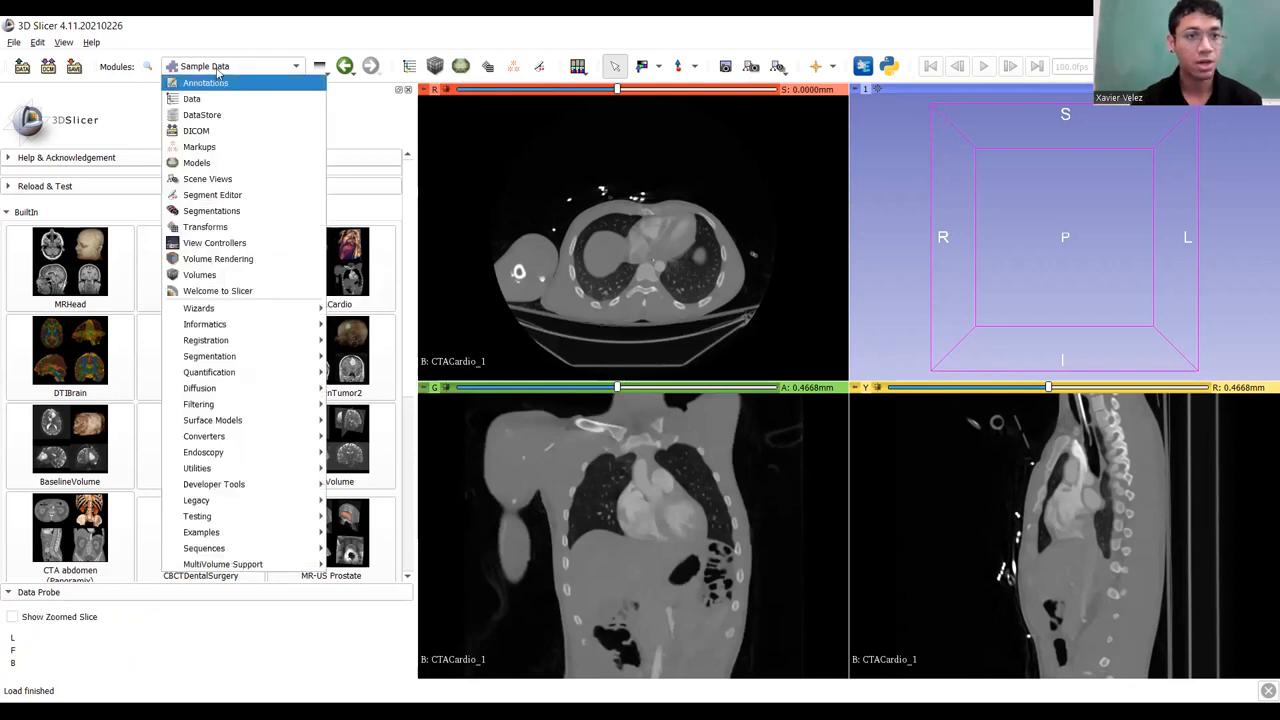
{"action": "left_click", "coordinate": [222, 134]}
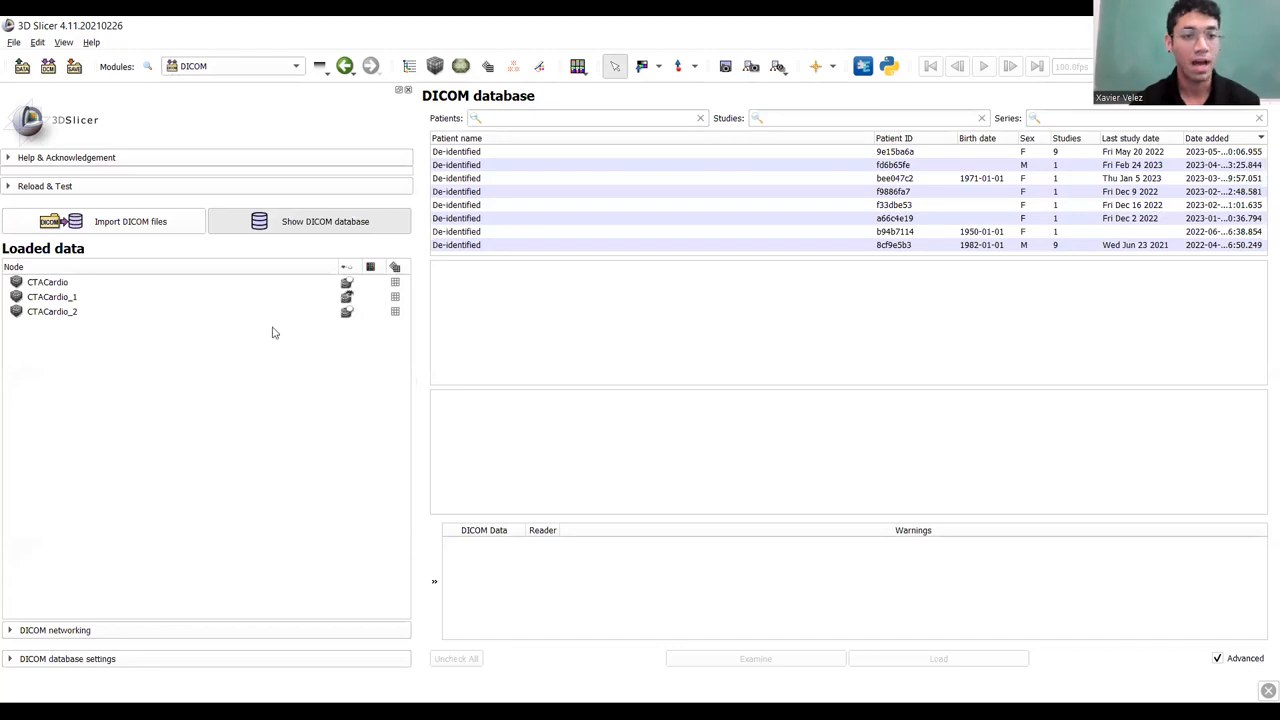
Show the CTACardio volume in the slice views, and switch the display to CTACardio_1.
{"action": "left_click", "coordinate": [347, 284]}
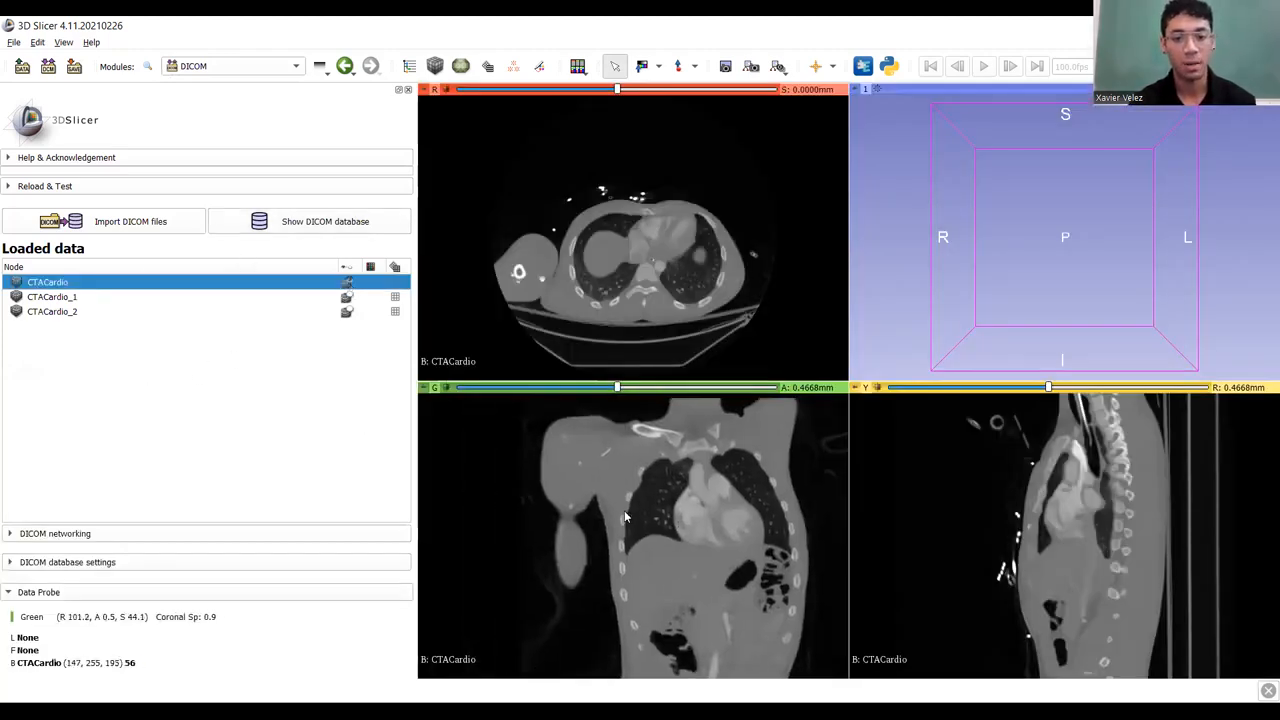
{"action": "middle_click_drag", "start_coordinate": [575, 525], "coordinate": [545, 522]}
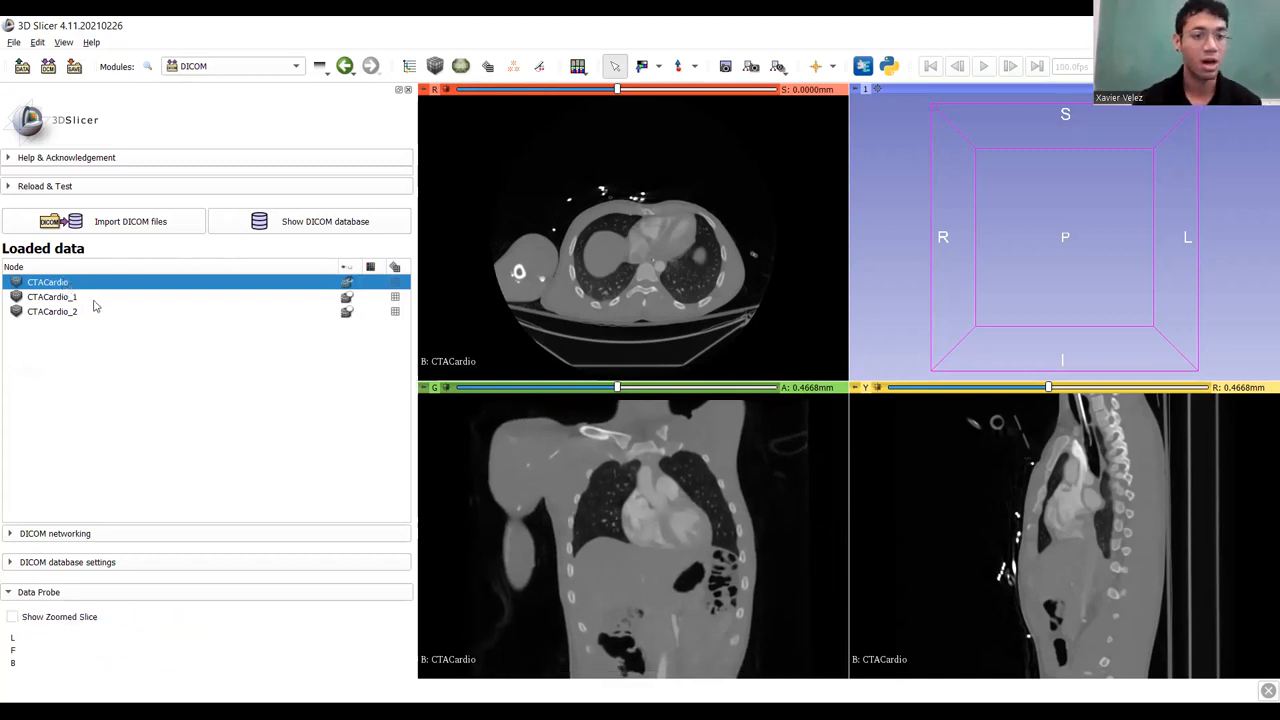
{"action": "left_click", "coordinate": [347, 298]}
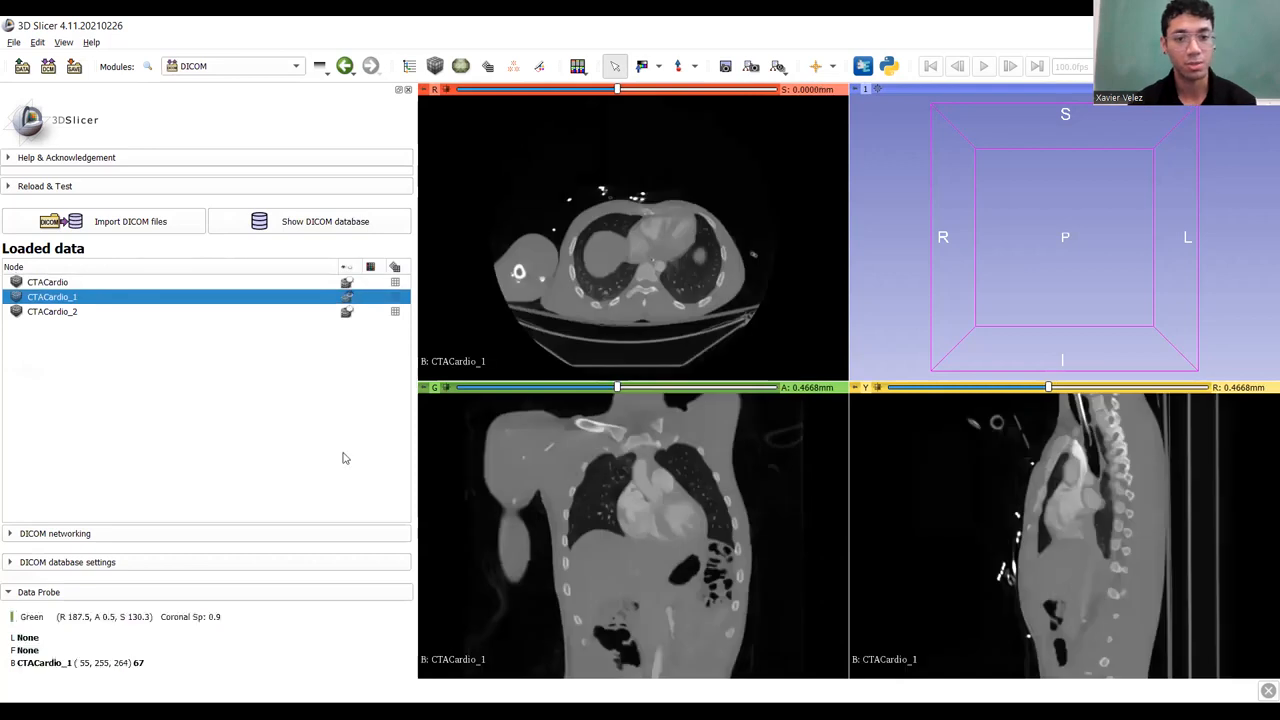
Open the display properties of the CTACardio_1 volume and try the rainbow colouring on its coronal slices.
{"action": "right_click", "coordinate": [78, 300]}
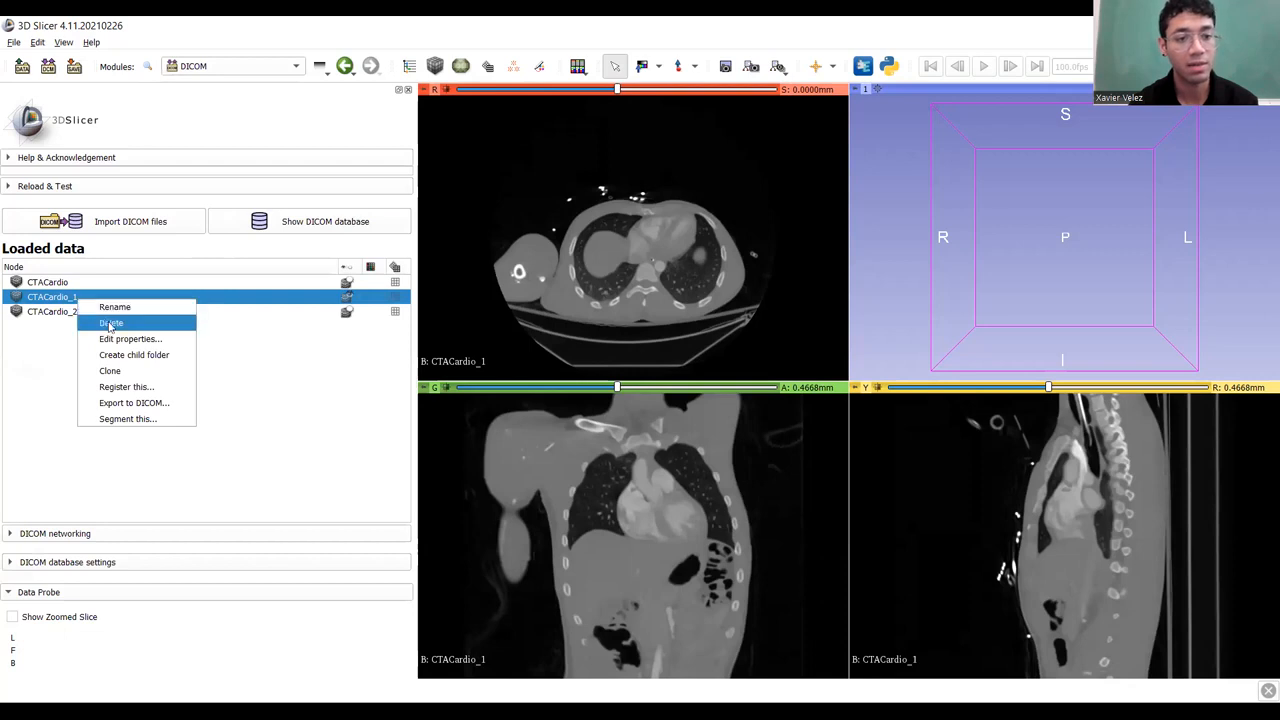
{"action": "left_click", "coordinate": [122, 340]}
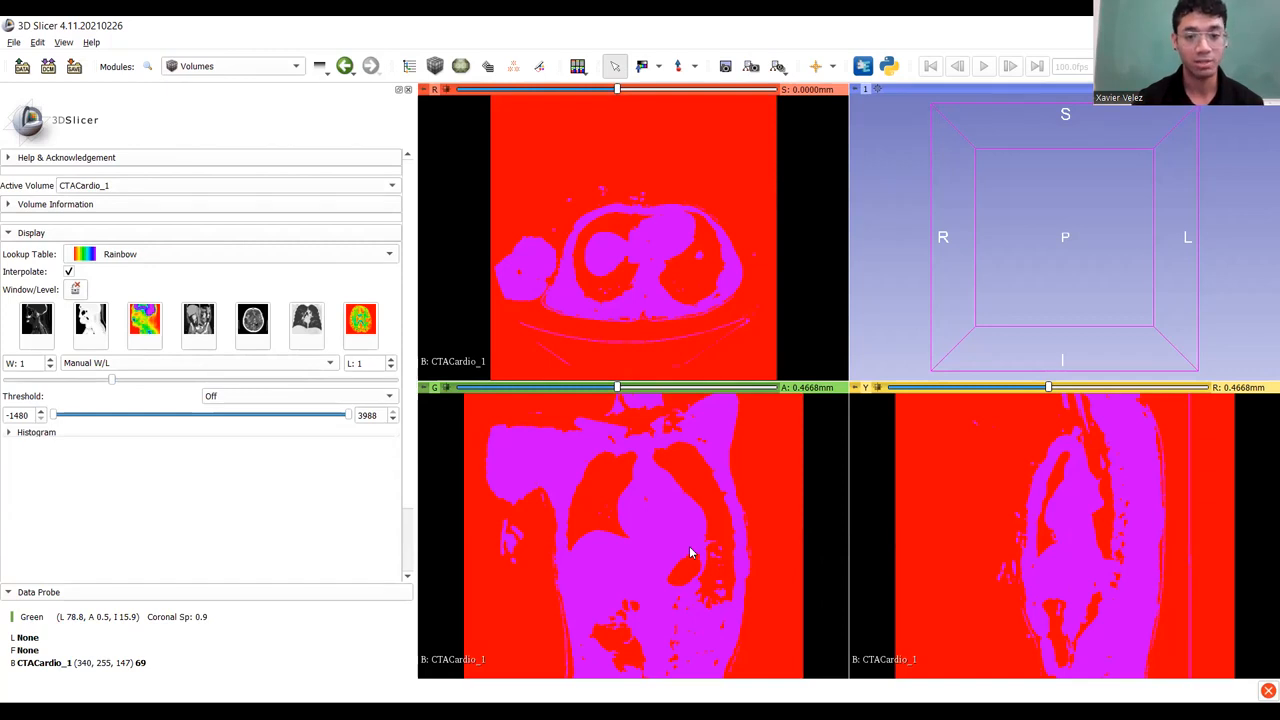
{"action": "scroll", "coordinate": [690, 552], "scroll_direction": "down", "scroll_amount": 8}
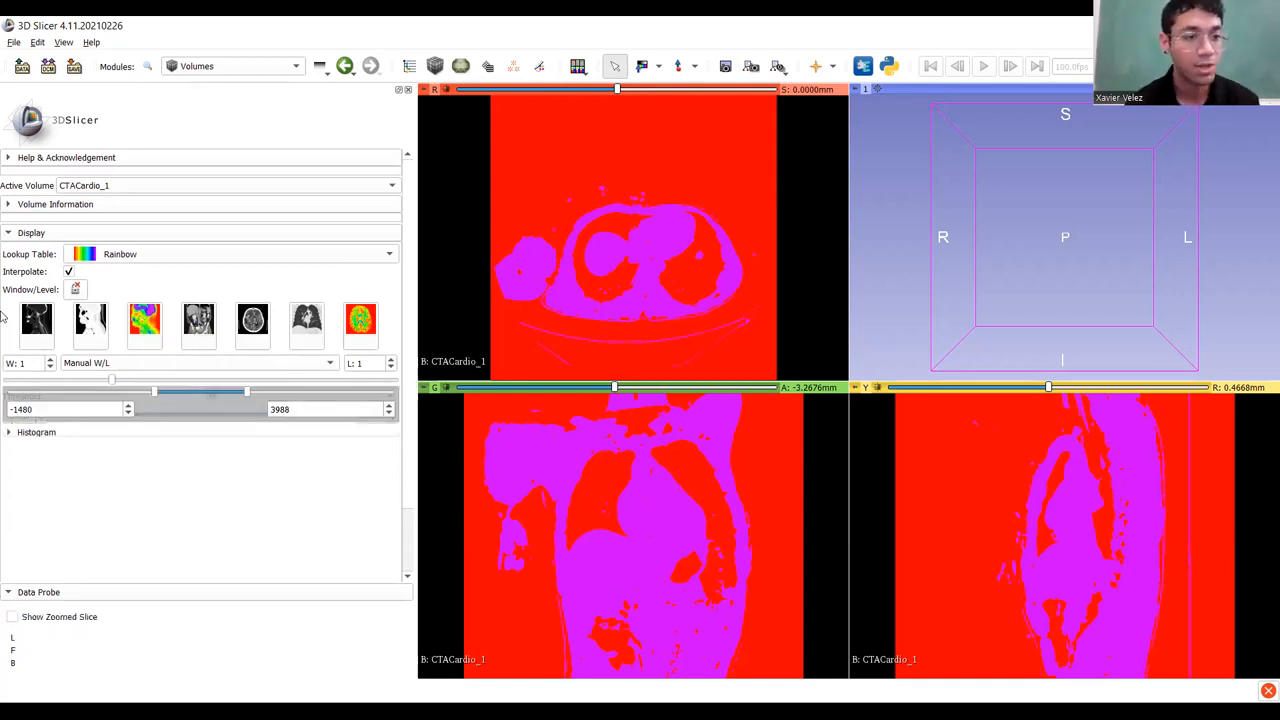
Try the various window/level presets on CTACardio_1 to compare how they contrast the tissues.
{"action": "left_click", "coordinate": [32, 325]}
{"action": "left_click", "coordinate": [90, 325]}
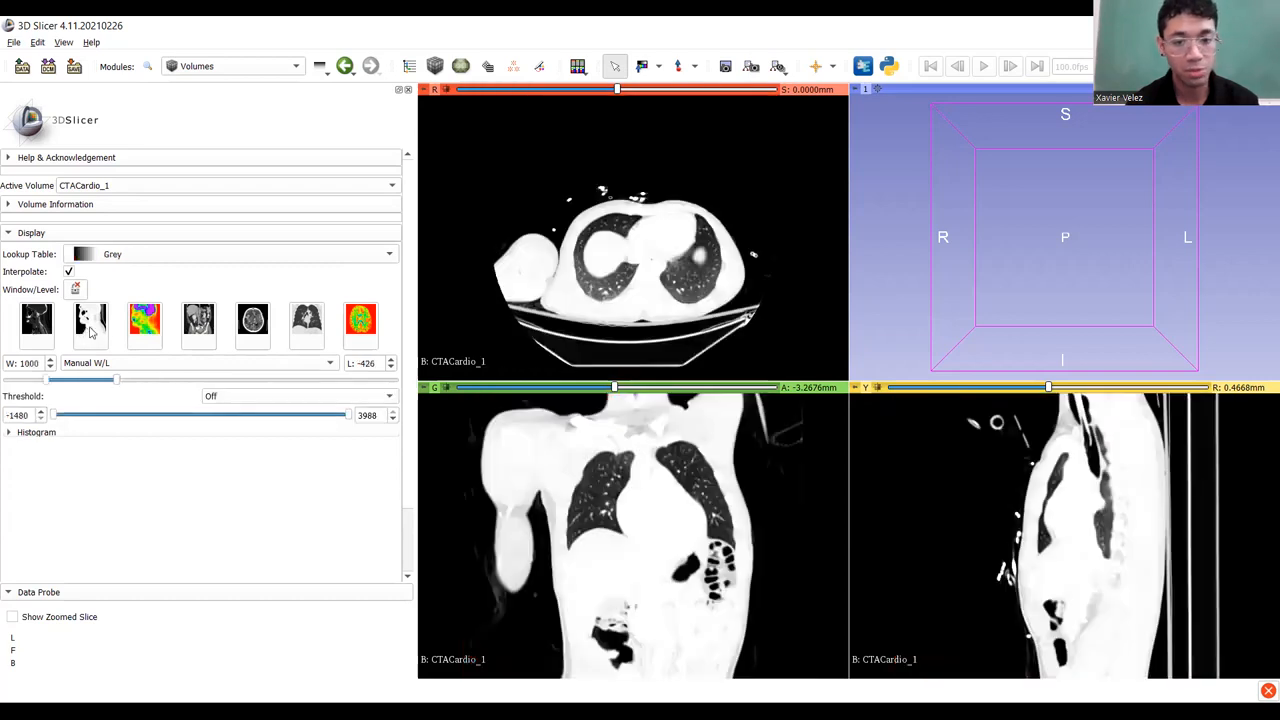
{"action": "left_click", "coordinate": [141, 337]}
{"action": "left_click", "coordinate": [252, 330]}
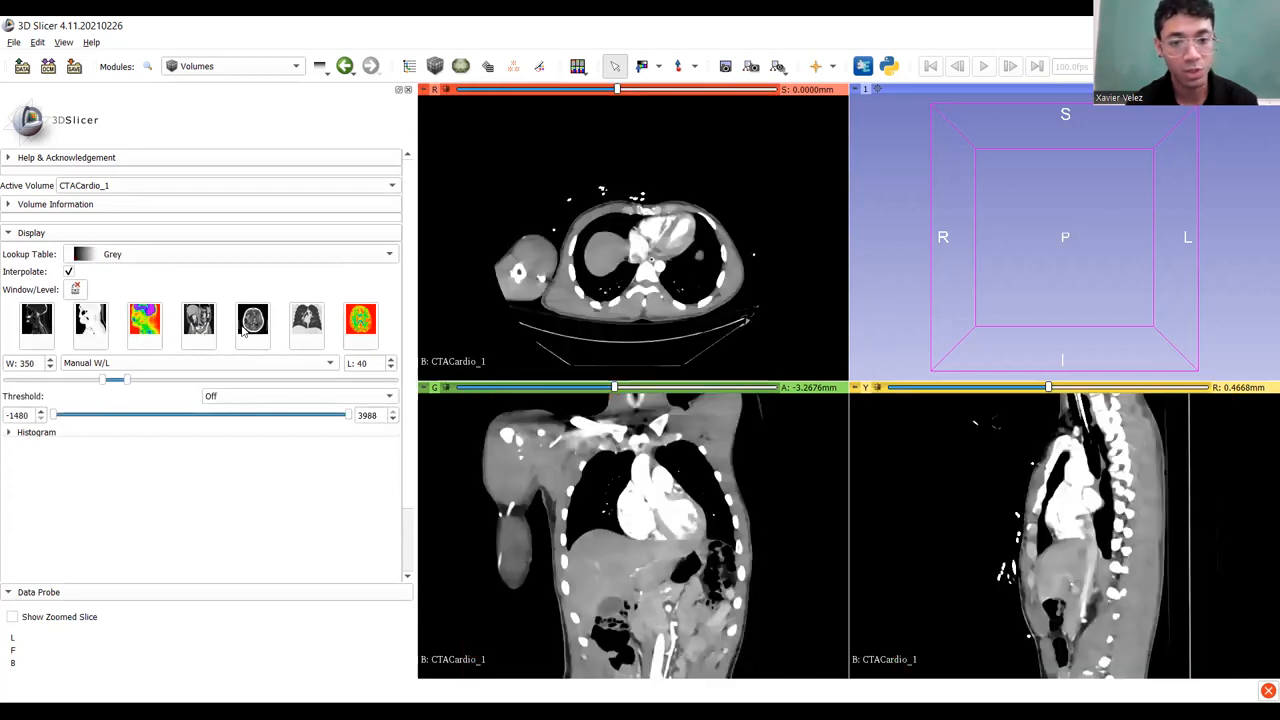
{"action": "left_click", "coordinate": [253, 330]}
{"action": "left_click", "coordinate": [310, 330]}
{"action": "left_click", "coordinate": [258, 330]}
{"action": "left_click", "coordinate": [200, 327]}
{"action": "left_click", "coordinate": [145, 328]}
{"action": "left_click", "coordinate": [90, 322]}
{"action": "left_click", "coordinate": [36, 322]}
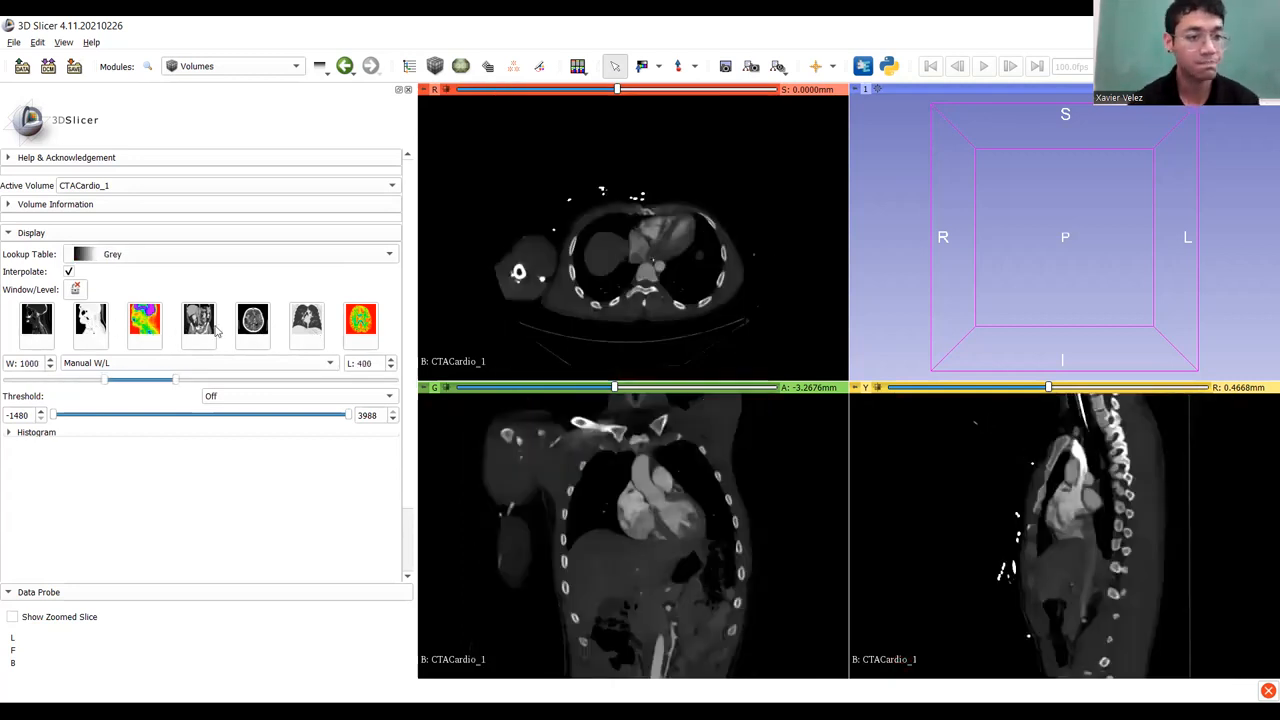
{"action": "left_click", "coordinate": [212, 330]}
{"action": "left_click", "coordinate": [258, 330]}
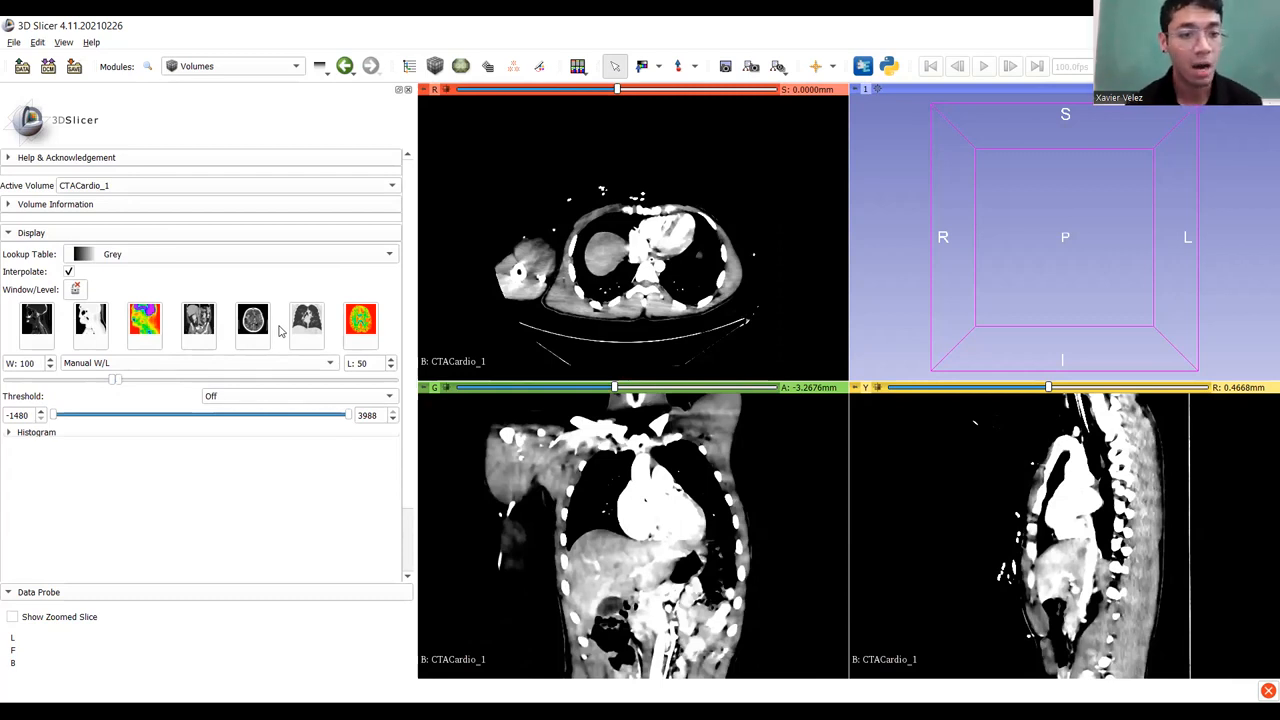
Apply the abdomen window/level preset (width 350, level 40) to CTACardio_1 and narrow the window width to 170.
{"action": "left_click", "coordinate": [205, 318]}
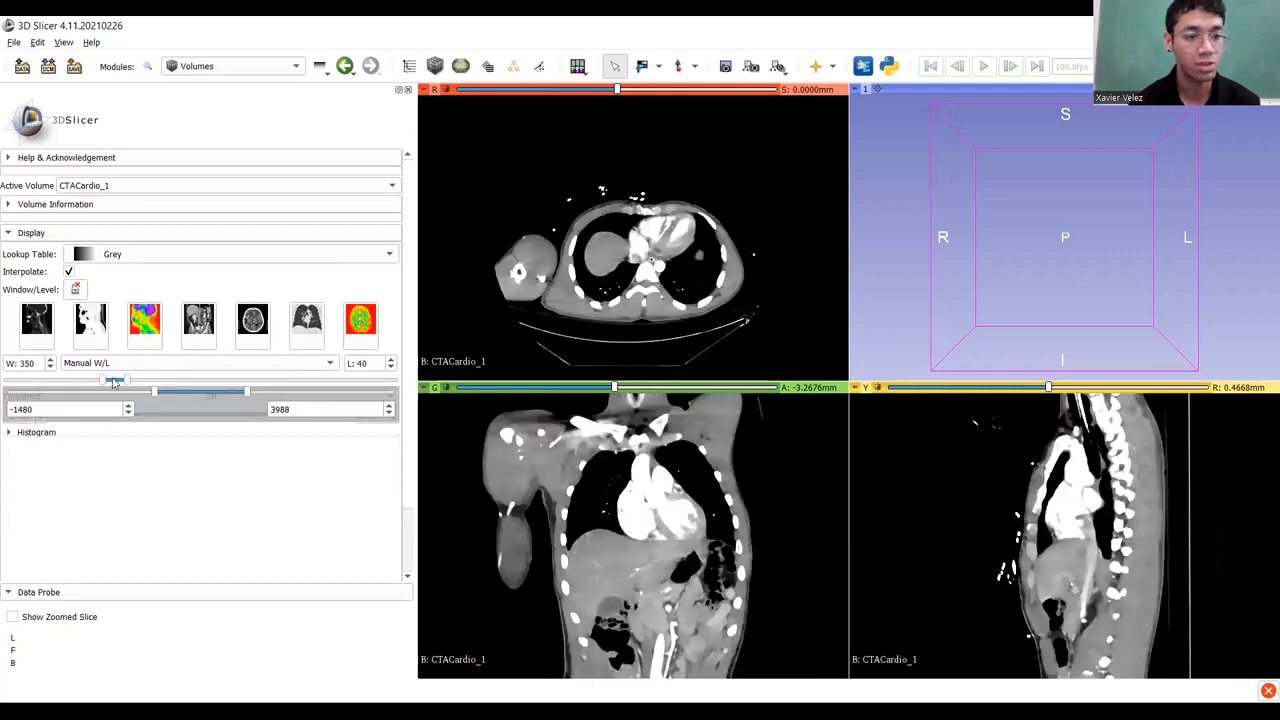
{"action": "mouse_move", "coordinate": [99, 381]}
{"action": "left_mouse_down"}
{"action": "mouse_move", "coordinate": [124, 398]}
{"action": "mouse_move", "coordinate": [110, 385]}
{"action": "left_mouse_up"}
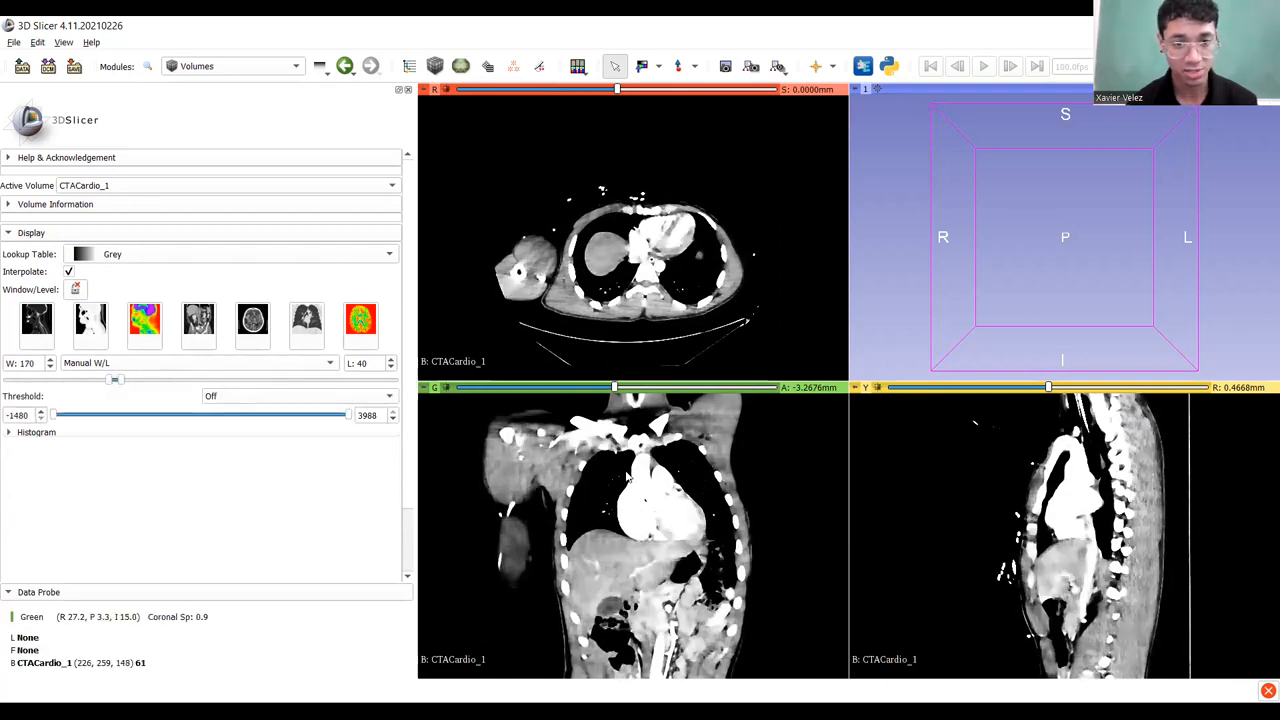
{"action": "mouse_move", "coordinate": [612, 388]}
{"action": "left_mouse_down"}
{"action": "mouse_move", "coordinate": [588, 390]}
{"action": "mouse_move", "coordinate": [620, 390]}
{"action": "left_mouse_up"}
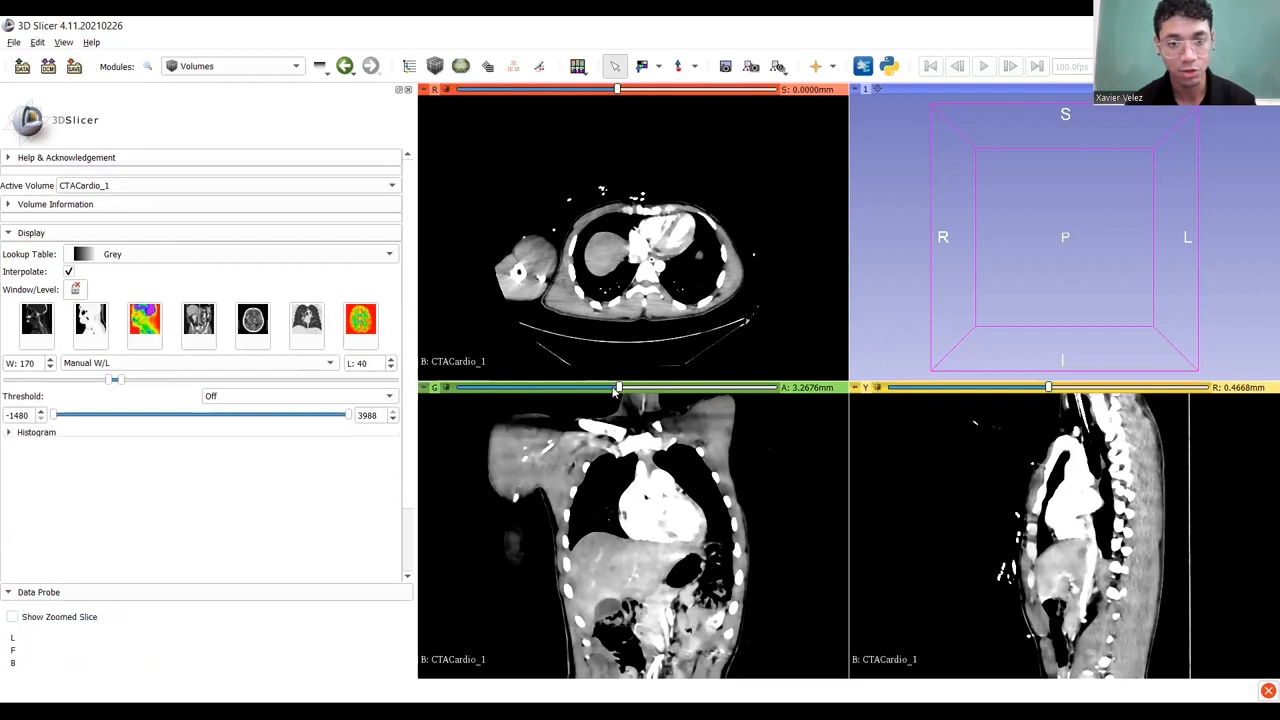
{"action": "left_click_drag", "start_coordinate": [619, 390], "coordinate": [589, 452]}
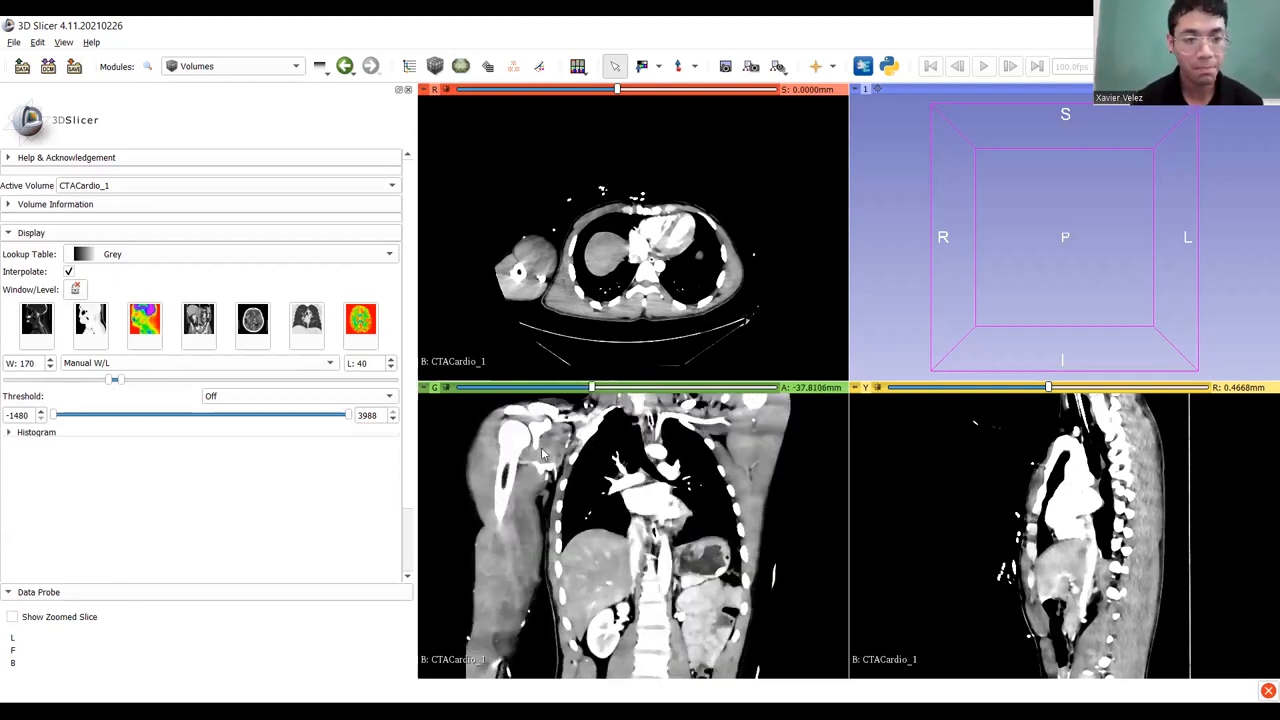
Fine-tune the window width of CTACardio_1 to 210 at level 40, checking the liver in the coronal slices.
{"action": "left_click_drag", "start_coordinate": [122, 386], "coordinate": [121, 386]}
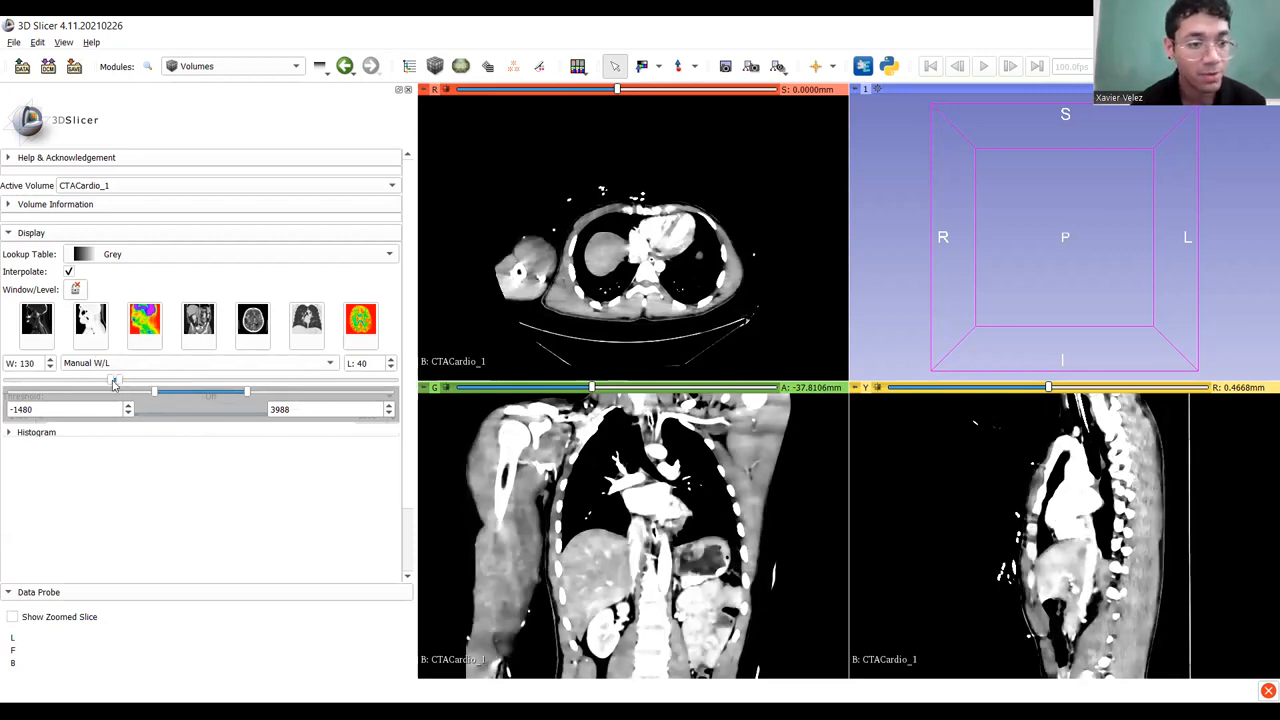
{"action": "left_click_drag", "start_coordinate": [112, 384], "coordinate": [107, 383]}
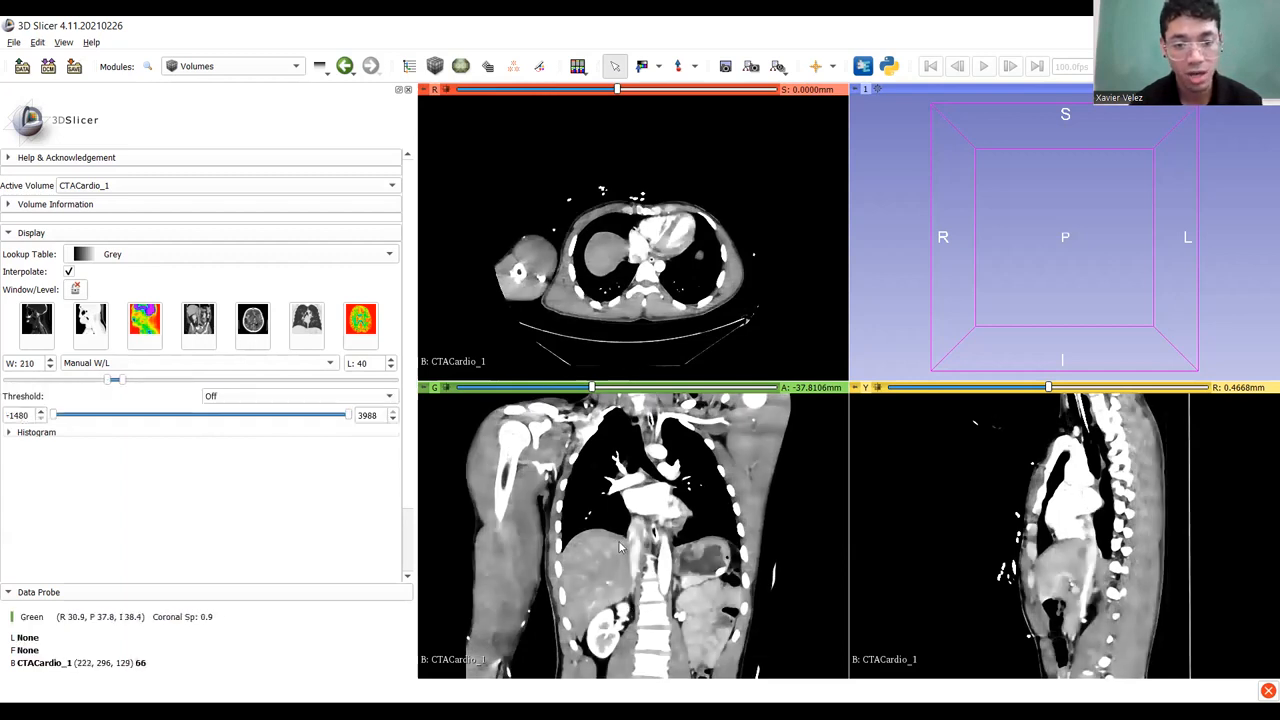
{"action": "mouse_move", "coordinate": [592, 388]}
{"action": "left_mouse_down"}
{"action": "mouse_move", "coordinate": [612, 389]}
{"action": "mouse_move", "coordinate": [590, 389]}
{"action": "left_mouse_up"}
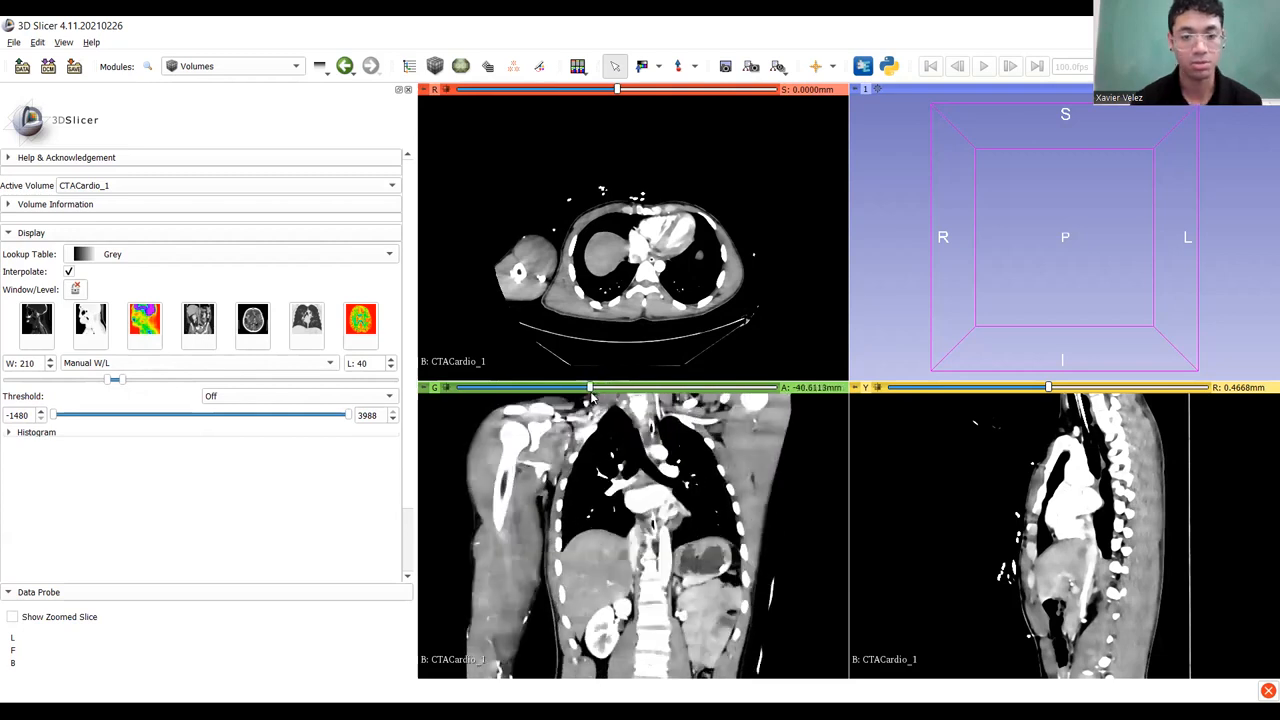
Apply the brain window/level preset to CTACardio_1 and try adjusting the contrast interactively on the coronal slice.
{"action": "left_click", "coordinate": [251, 337]}
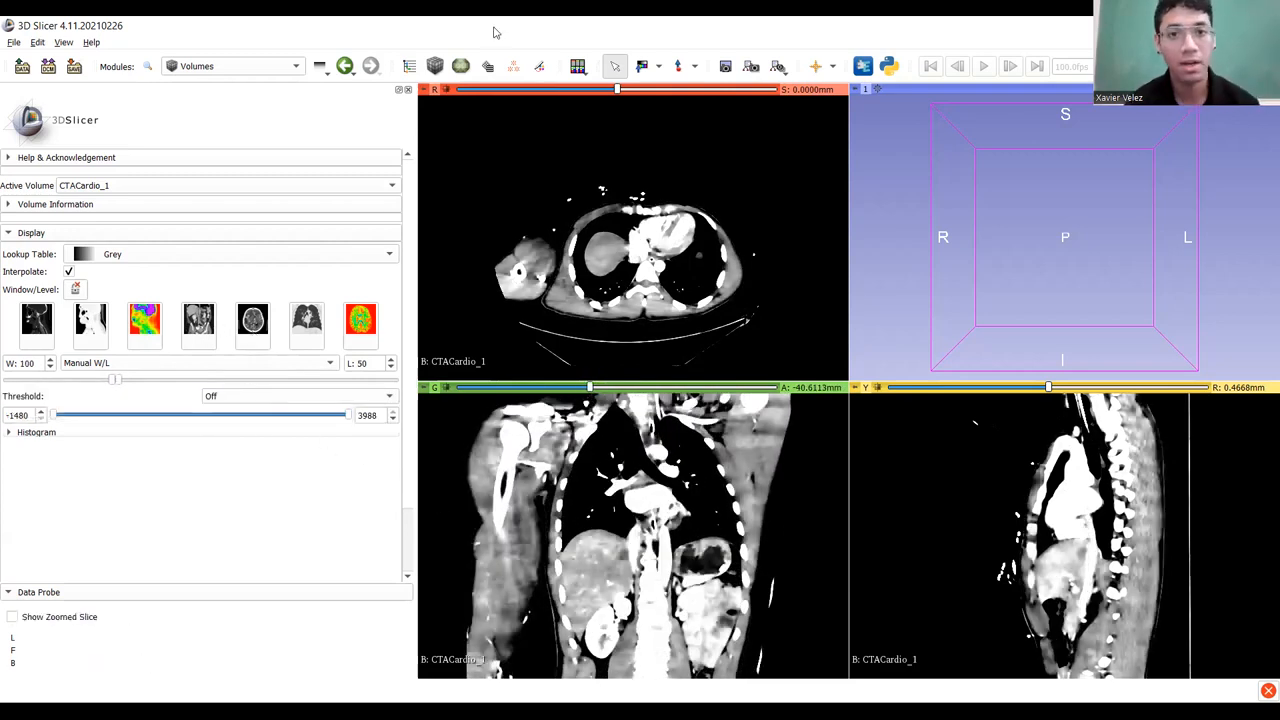
{"action": "left_click", "coordinate": [658, 67]}
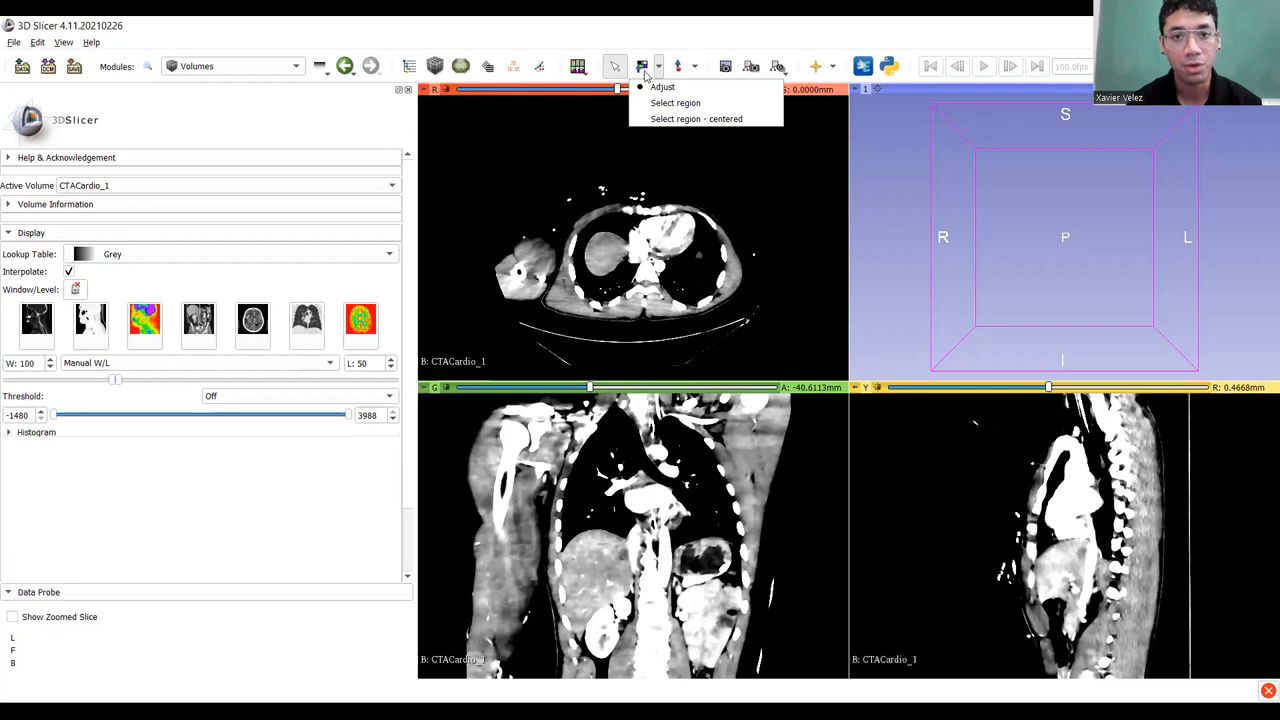
{"action": "left_click", "coordinate": [644, 72]}
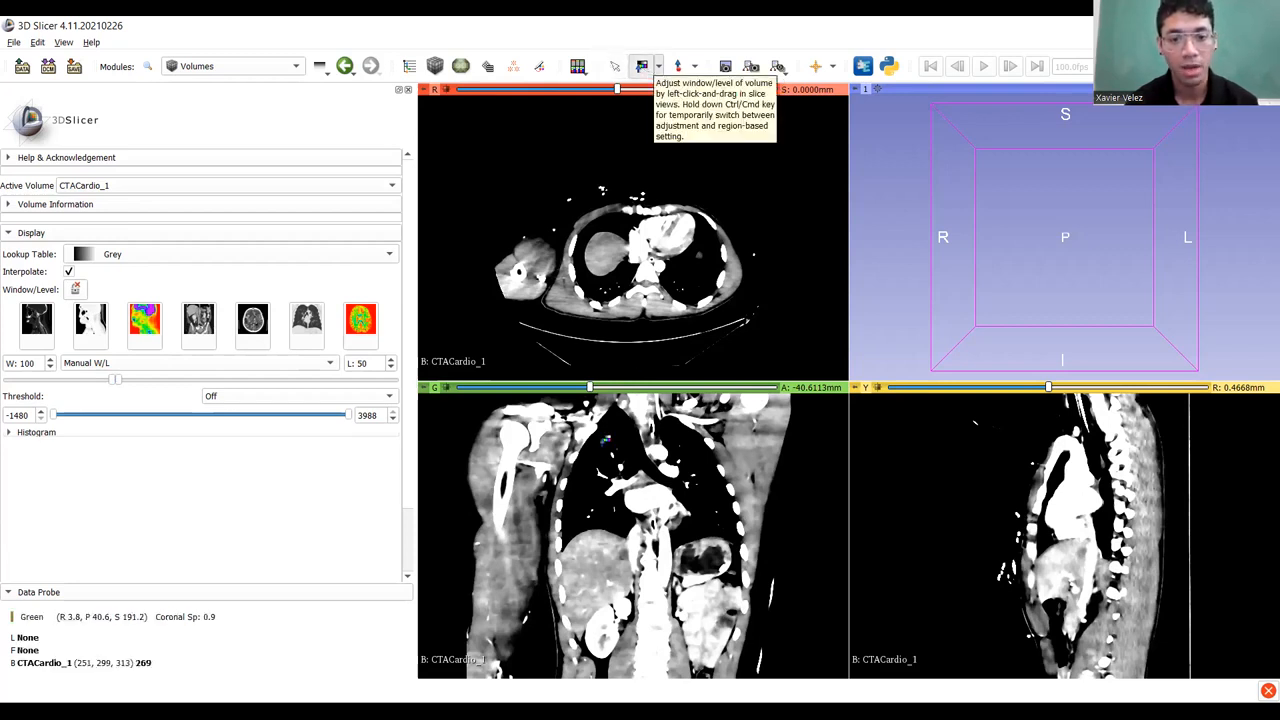
{"action": "left_click_drag", "start_coordinate": [601, 495], "coordinate": [598, 519]}
{"action": "left_click_drag", "start_coordinate": [601, 492], "coordinate": [604, 507]}
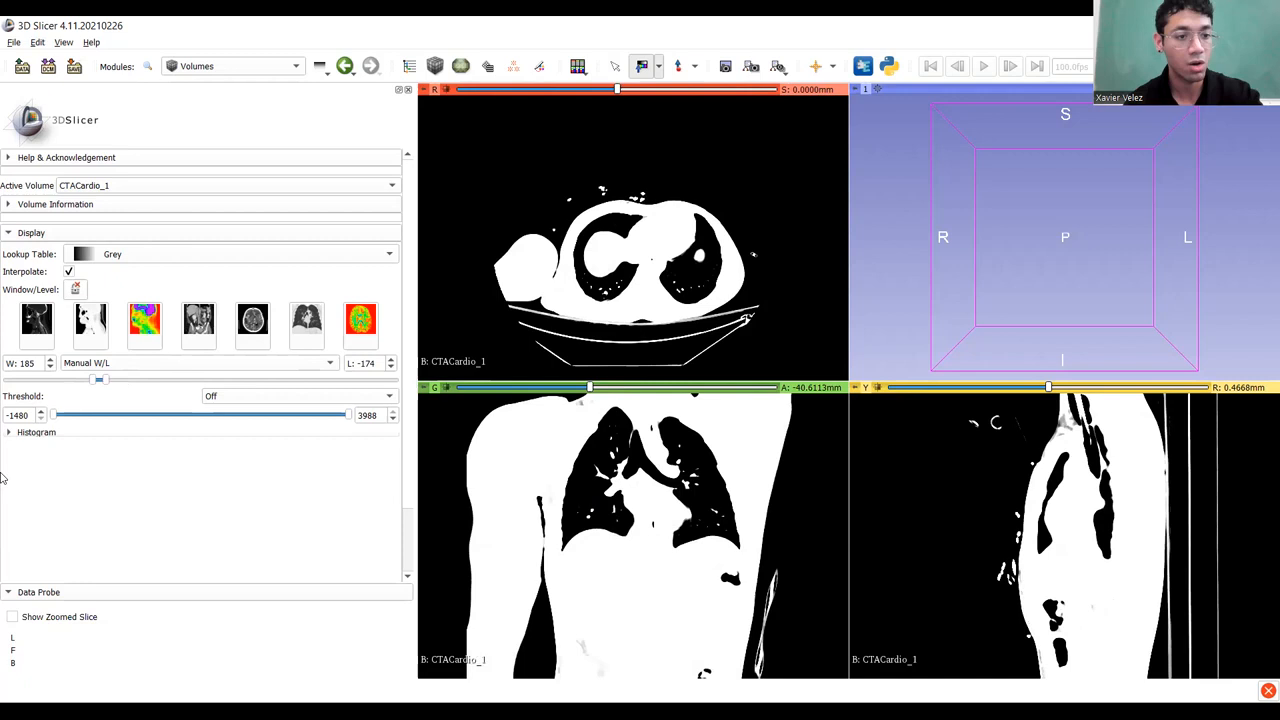
{"action": "mouse_move", "coordinate": [665, 509]}
{"action": "left_mouse_down"}
{"action": "mouse_move", "coordinate": [651, 577]}
{"action": "mouse_move", "coordinate": [646, 443]}
{"action": "mouse_move", "coordinate": [647, 522]}
{"action": "left_mouse_up"}
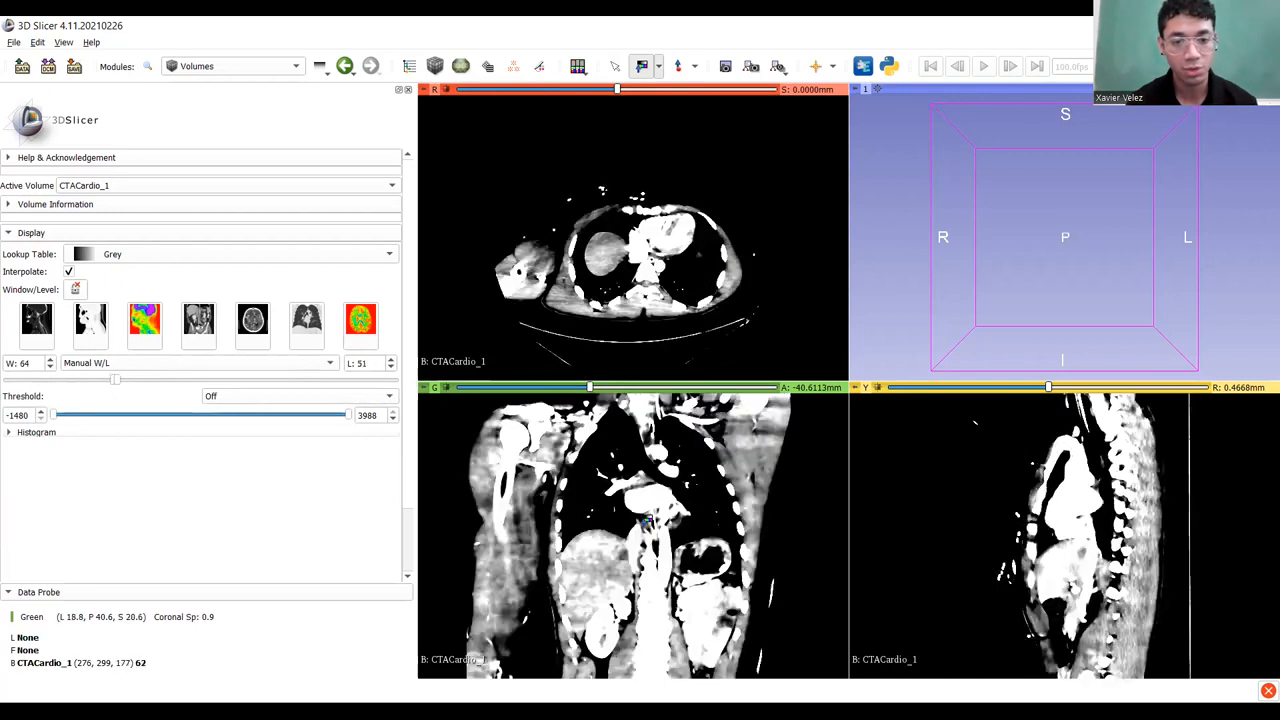
{"action": "left_click", "coordinate": [658, 68]}
{"action": "left_click", "coordinate": [615, 66]}
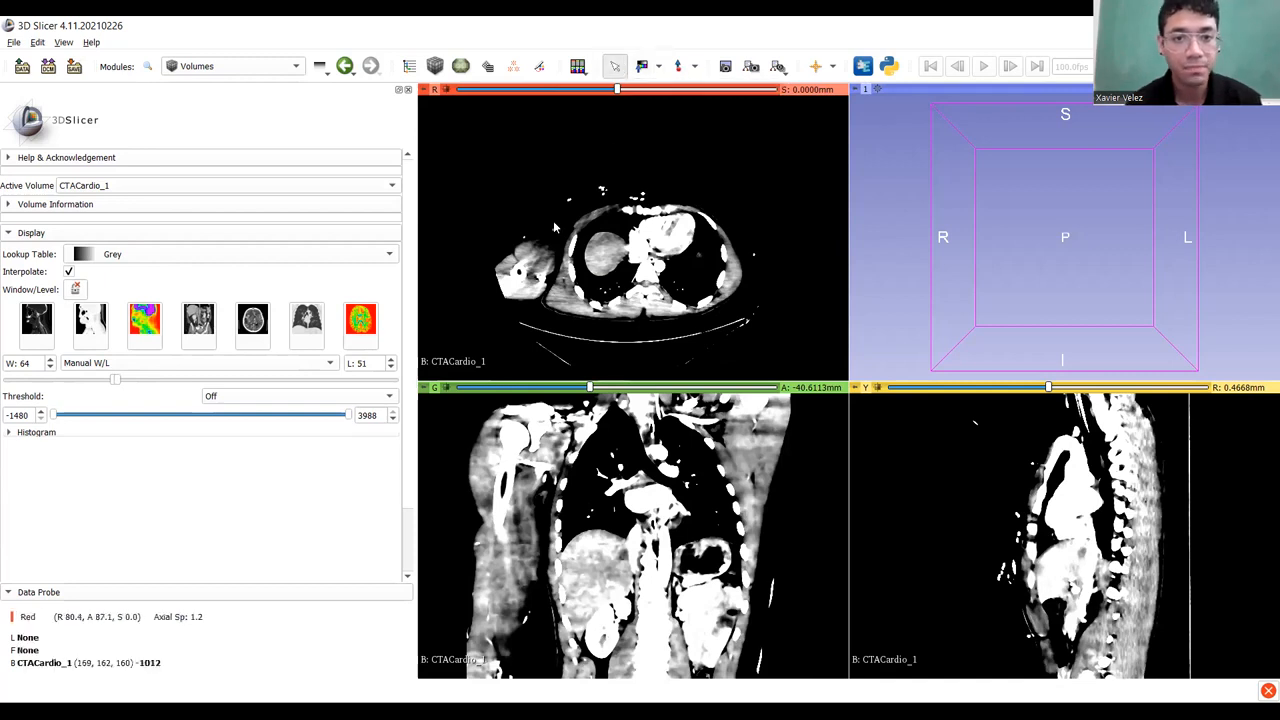
Reapply the brain window/level preset to CTACardio_1, widen the window to 200 at level 50, and check the liver in the coronal slices.
{"action": "left_click", "coordinate": [258, 332]}
{"action": "left_click_drag", "start_coordinate": [115, 378], "coordinate": [121, 381]}
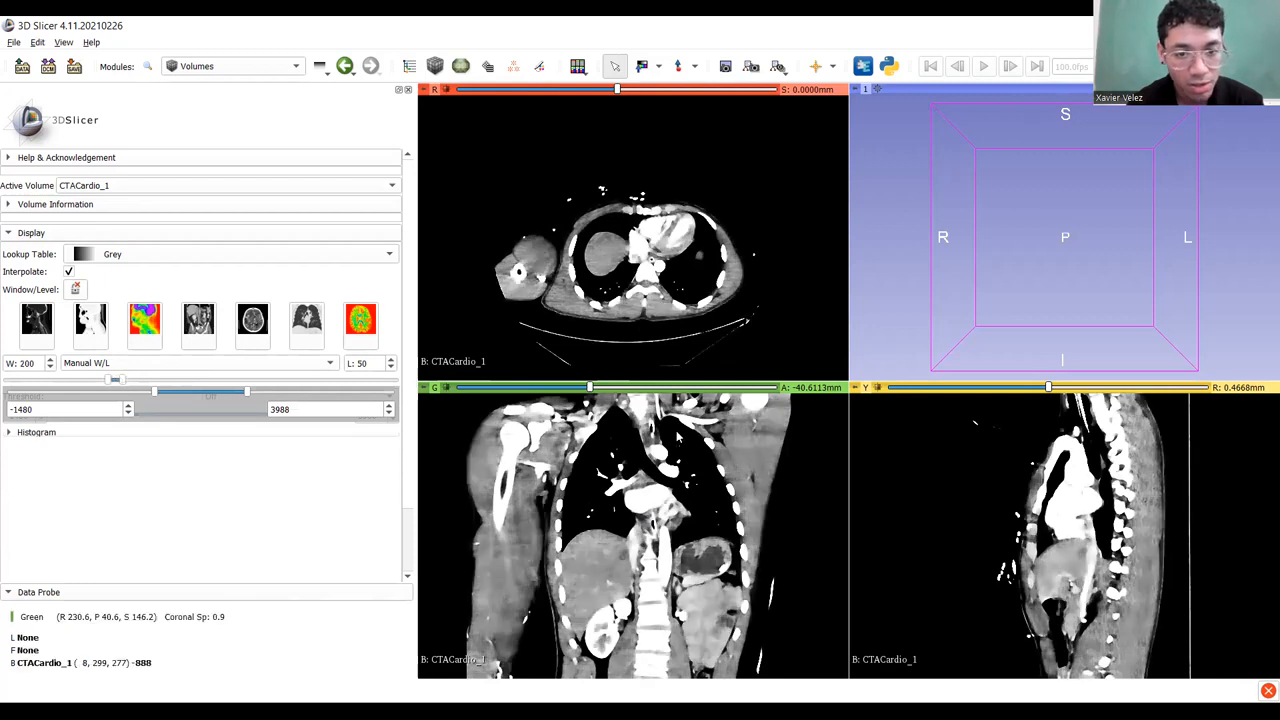
{"action": "left_click_drag", "start_coordinate": [590, 387], "coordinate": [606, 400]}
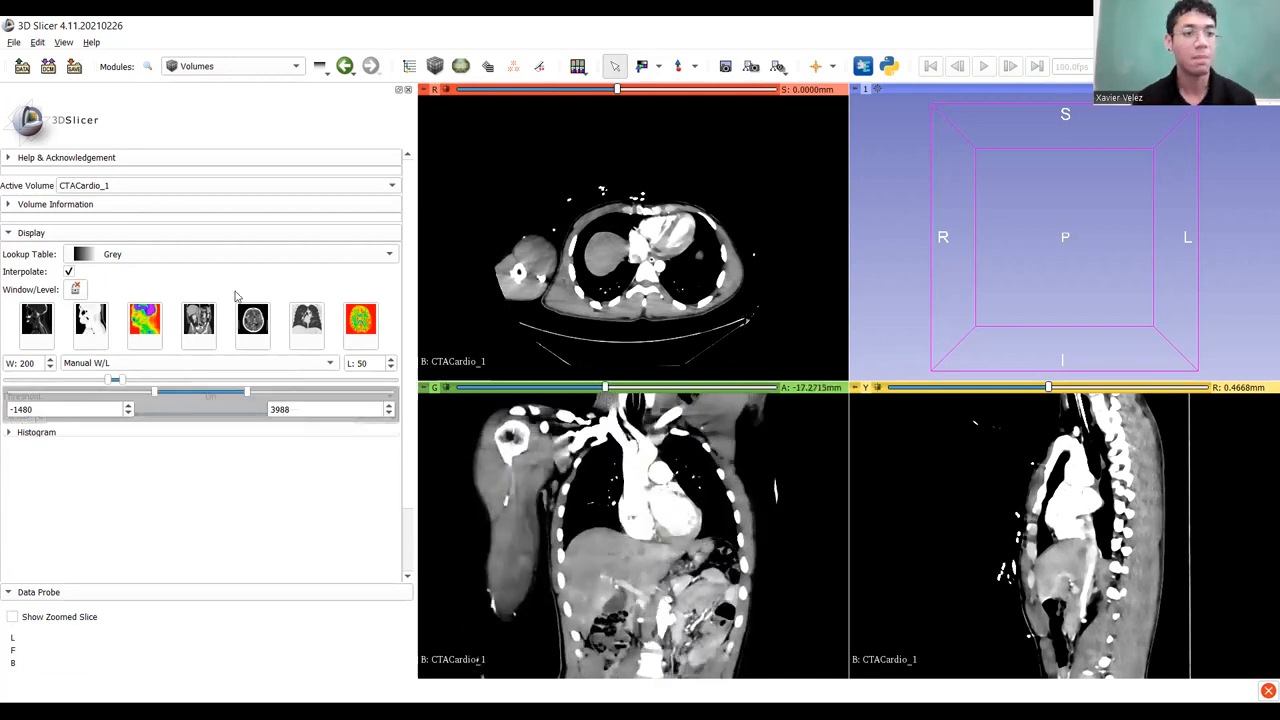
Return to the DICOM module and alternate the displayed volume between CTACardio_2 and CTACardio_1 to compare their contrast, ending on CTACardio_1.
{"action": "left_click", "coordinate": [265, 74]}
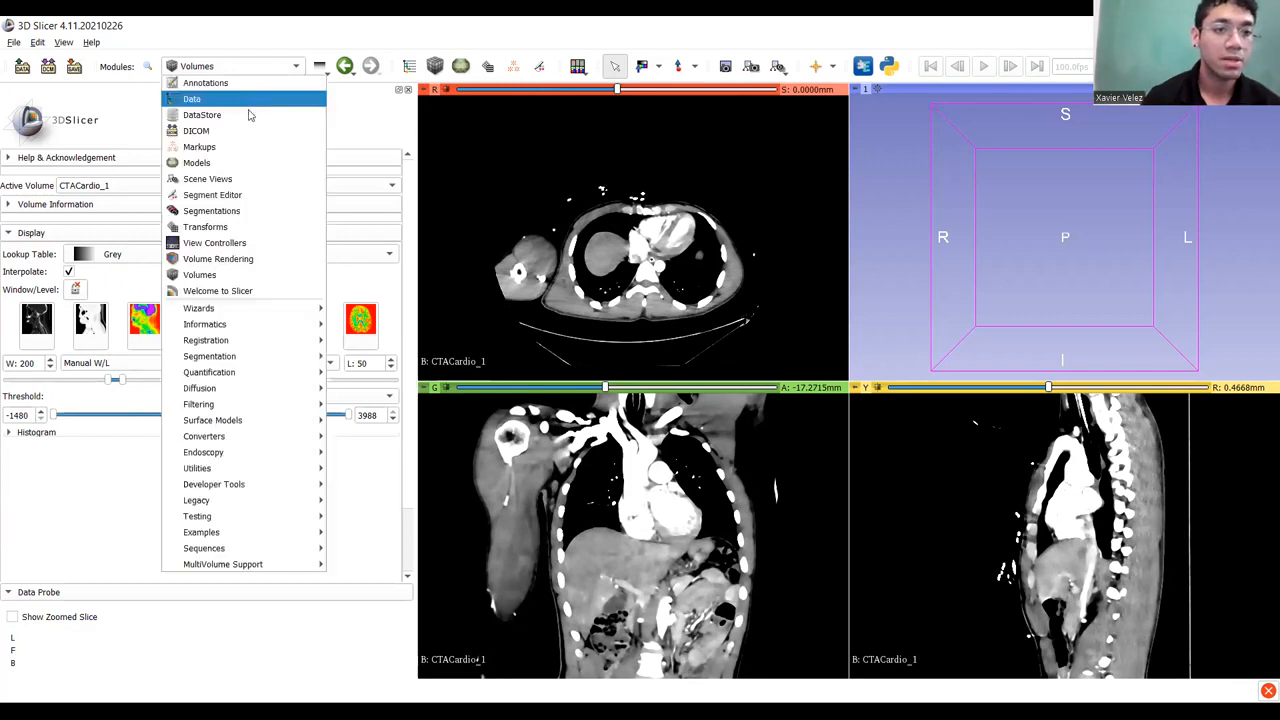
{"action": "left_click", "coordinate": [250, 128]}
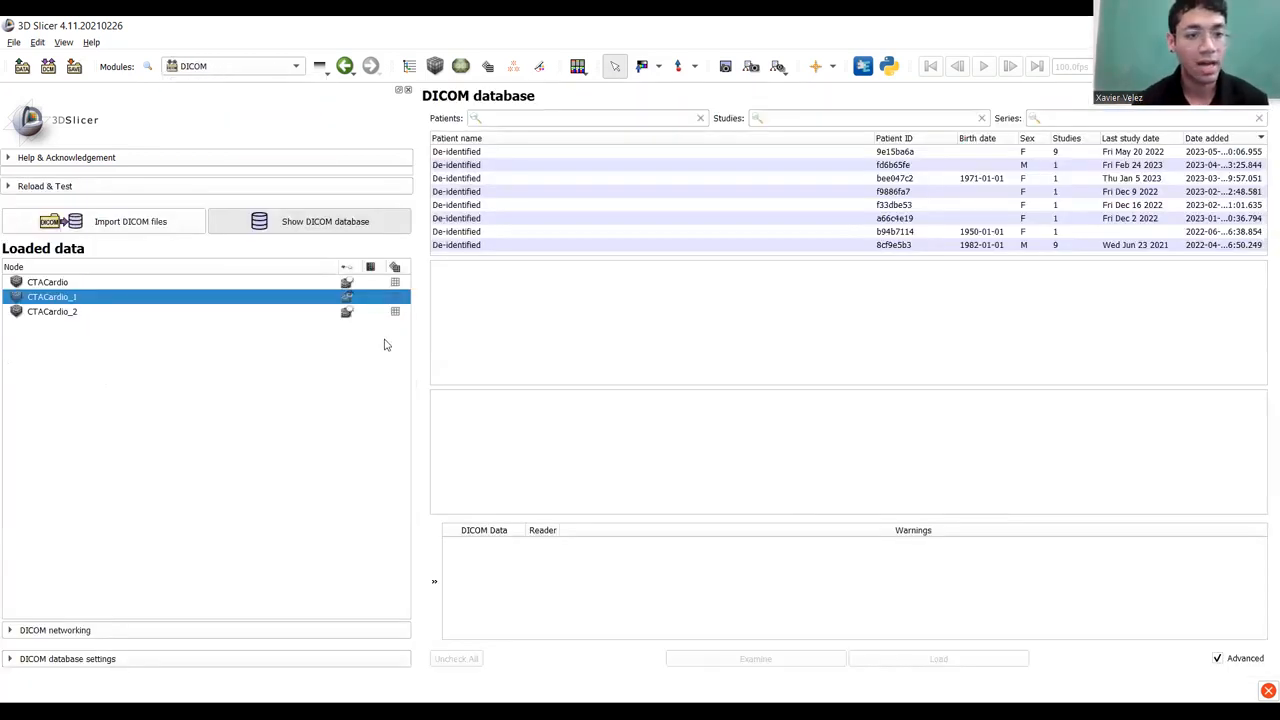
{"action": "left_click", "coordinate": [351, 311]}
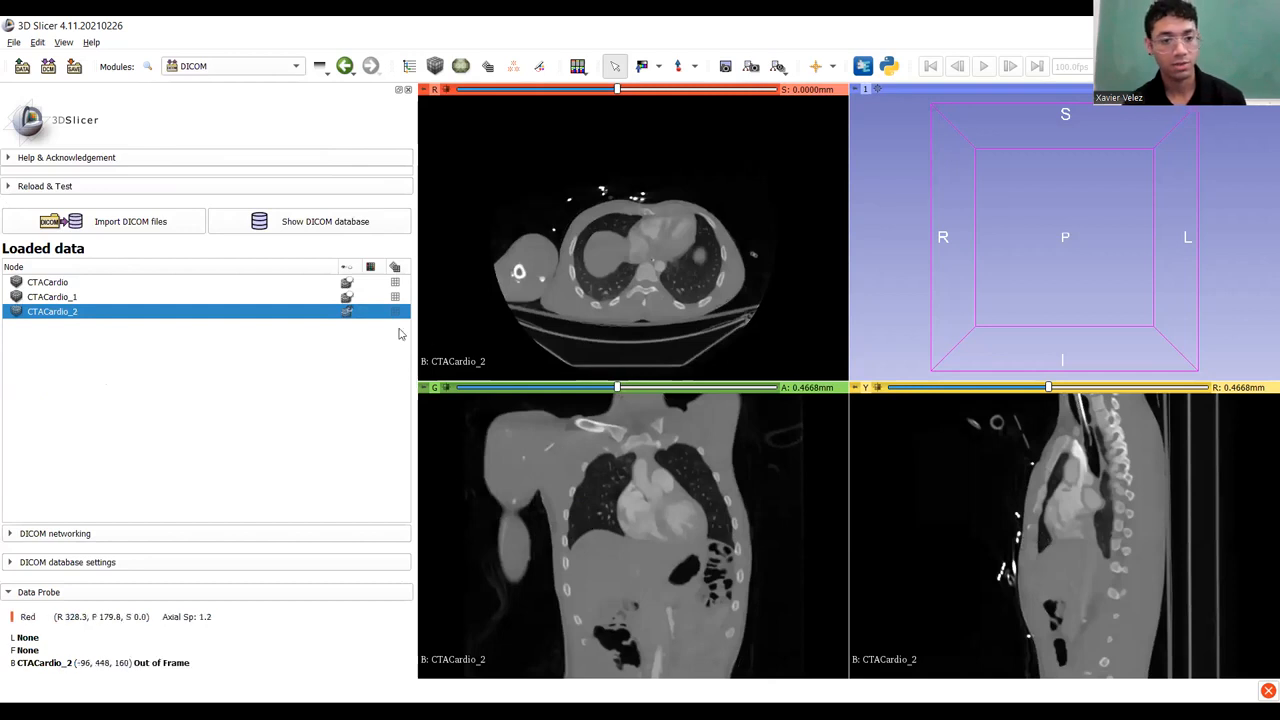
{"action": "left_click", "coordinate": [349, 297]}
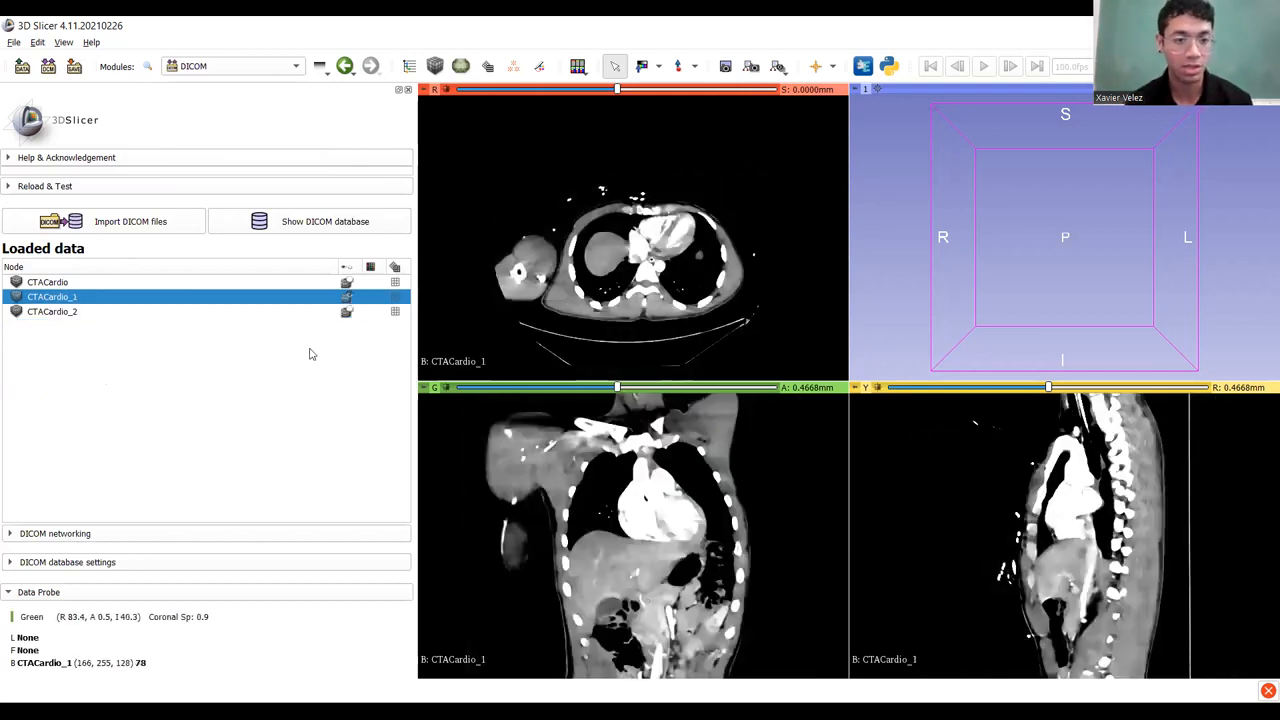
{"action": "left_click", "coordinate": [349, 313]}
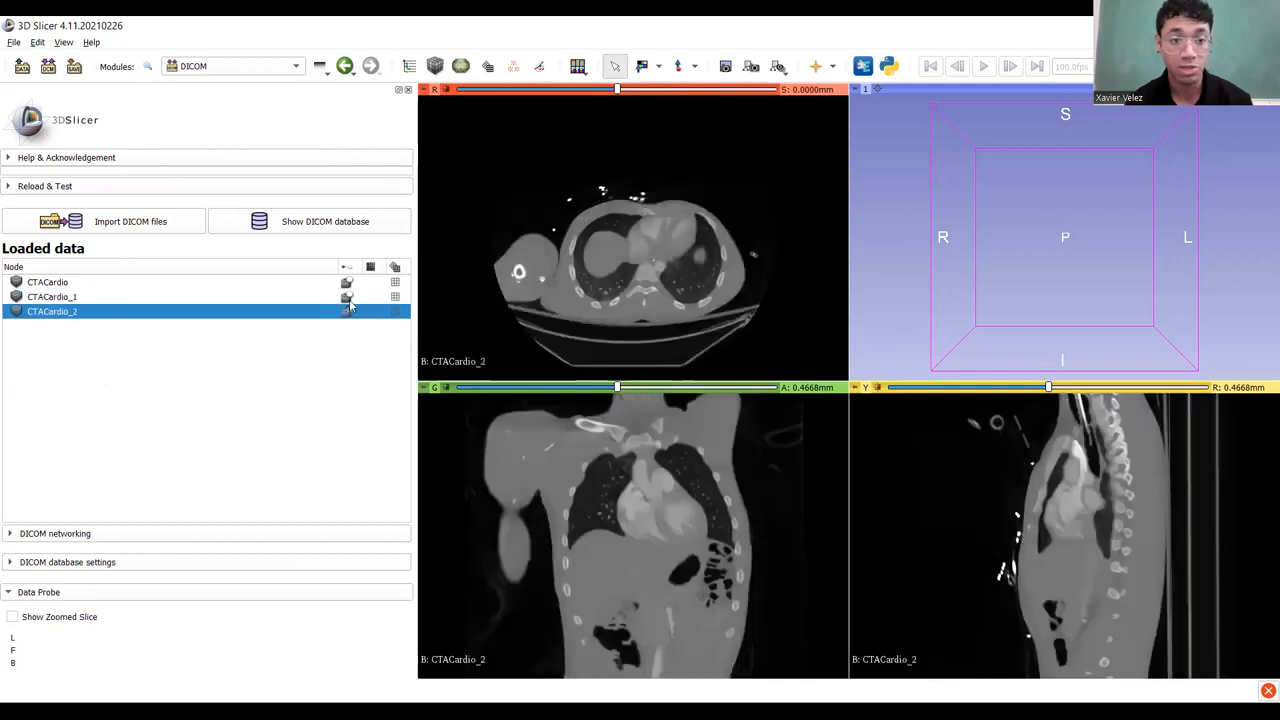
{"action": "left_click", "coordinate": [350, 300]}
{"action": "left_click", "coordinate": [349, 313]}
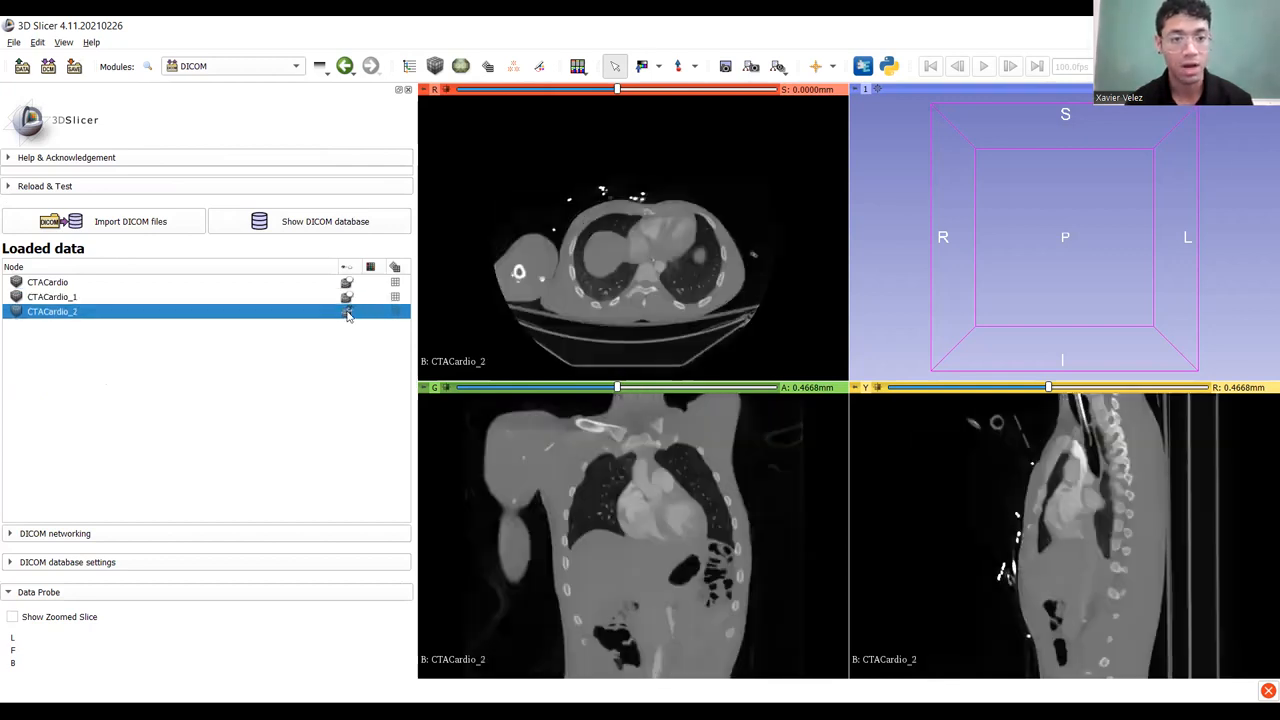
{"action": "left_click", "coordinate": [350, 300]}
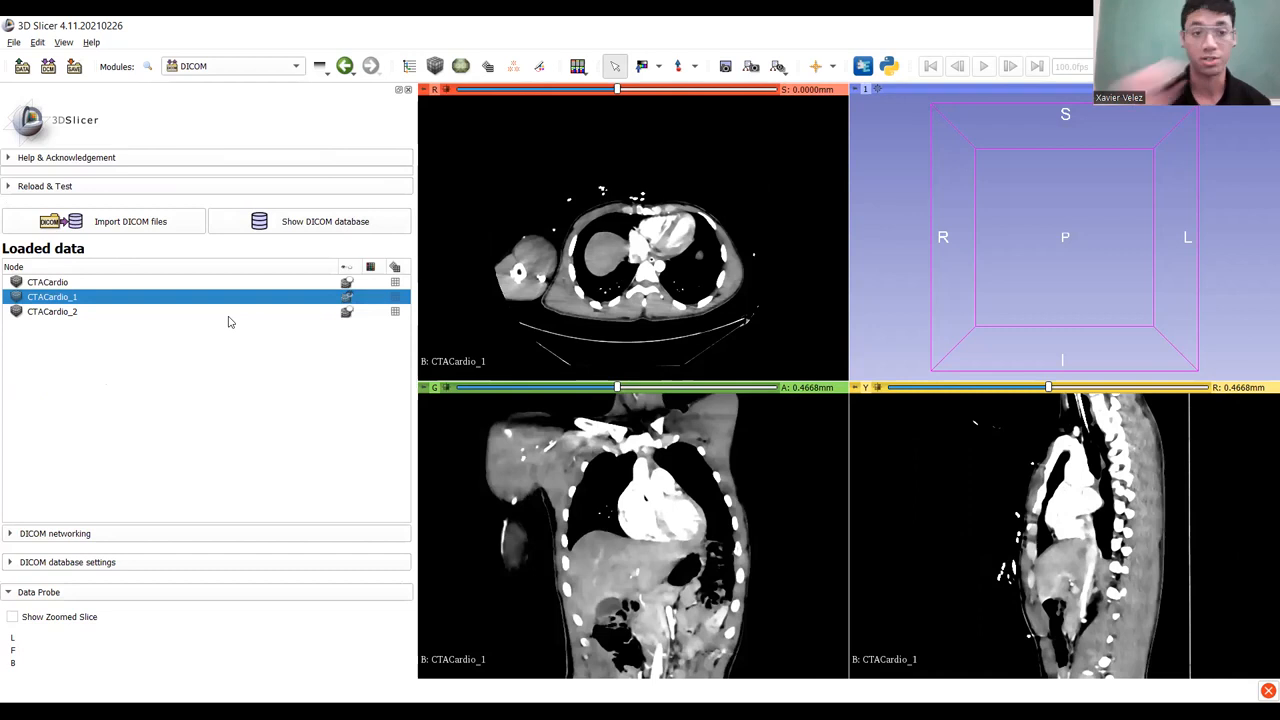
Open the Segment Editor module directly for the CTACardio_1 volume.
{"action": "right_click", "coordinate": [84, 301]}
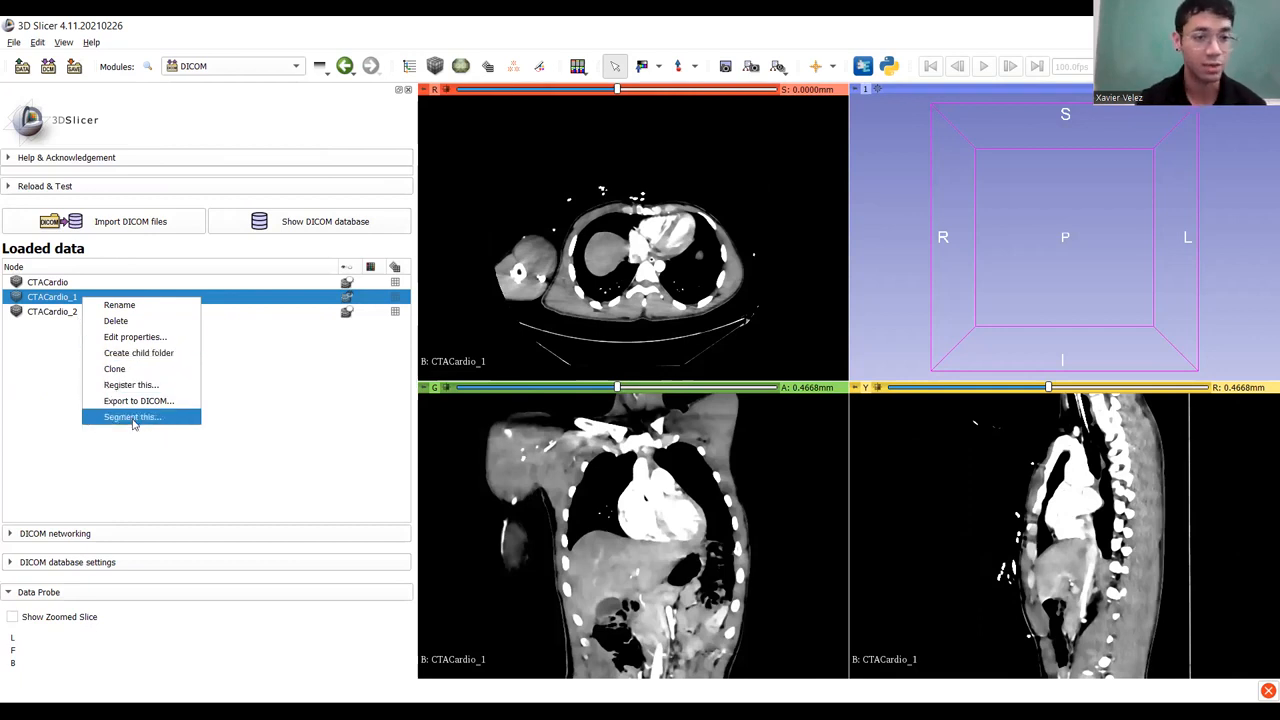
{"action": "left_click", "coordinate": [352, 421]}
{"action": "left_click", "coordinate": [141, 311]}
{"action": "left_click", "coordinate": [141, 298]}
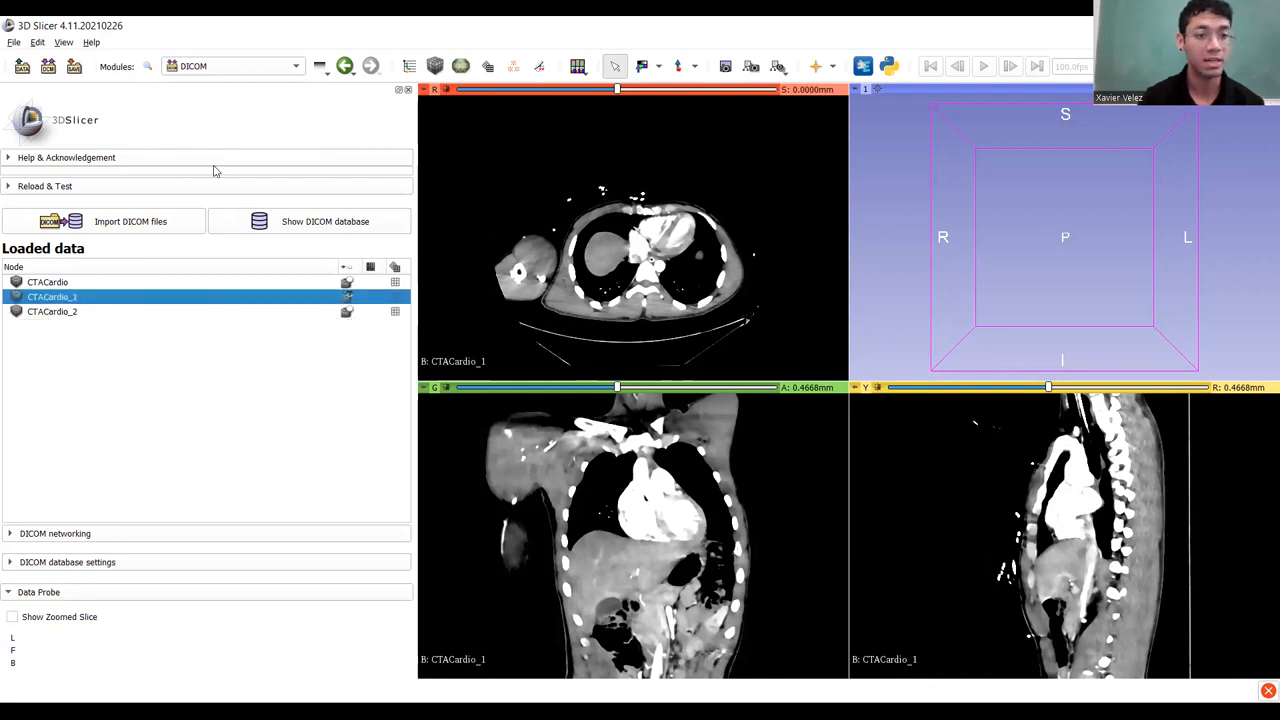
{"action": "left_click", "coordinate": [252, 65]}
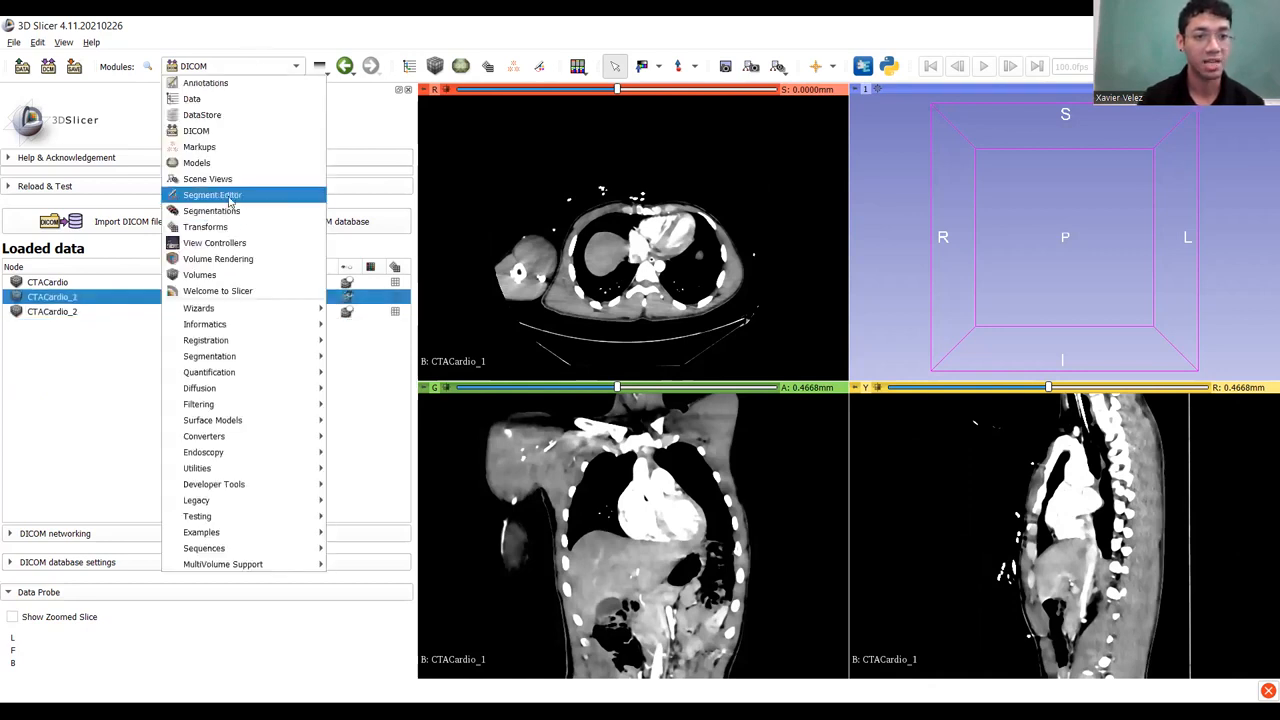
{"action": "left_click", "coordinate": [229, 196]}
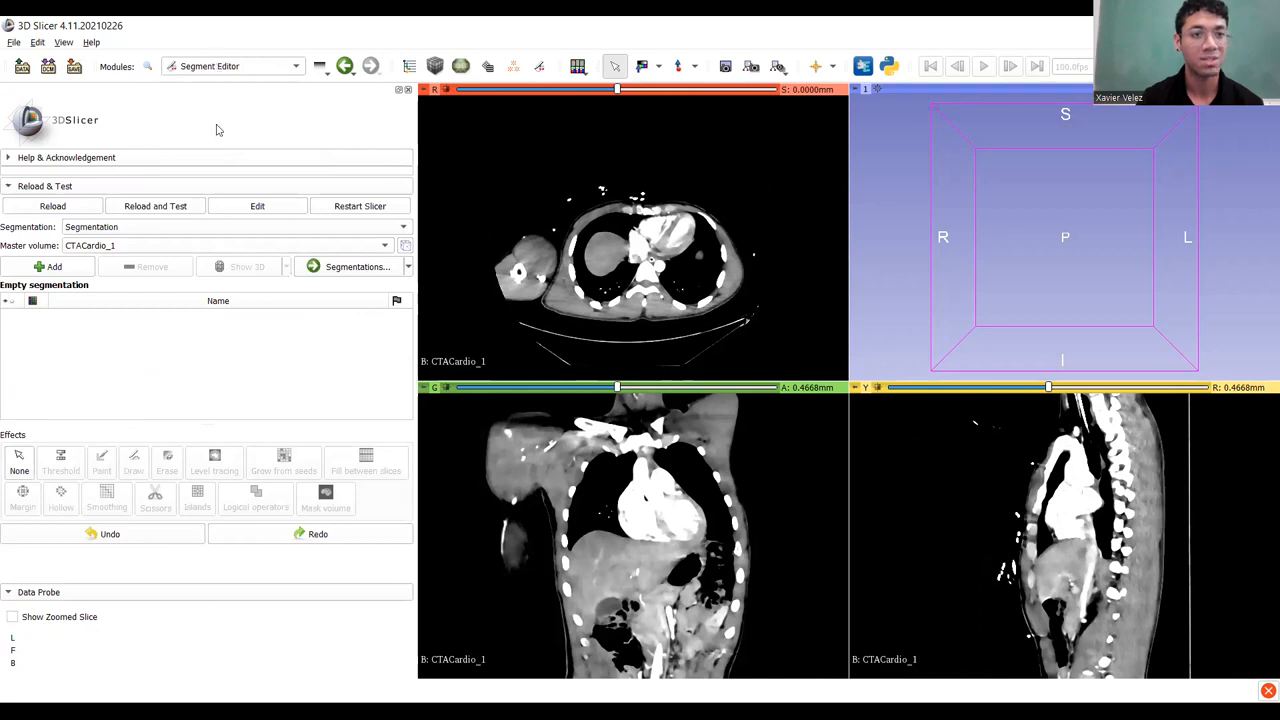
From the loaded data in the DICOM module, start a new segmentation of CTACardio_1 with Segment this.
{"action": "left_click", "coordinate": [235, 66]}
{"action": "left_click", "coordinate": [255, 129]}
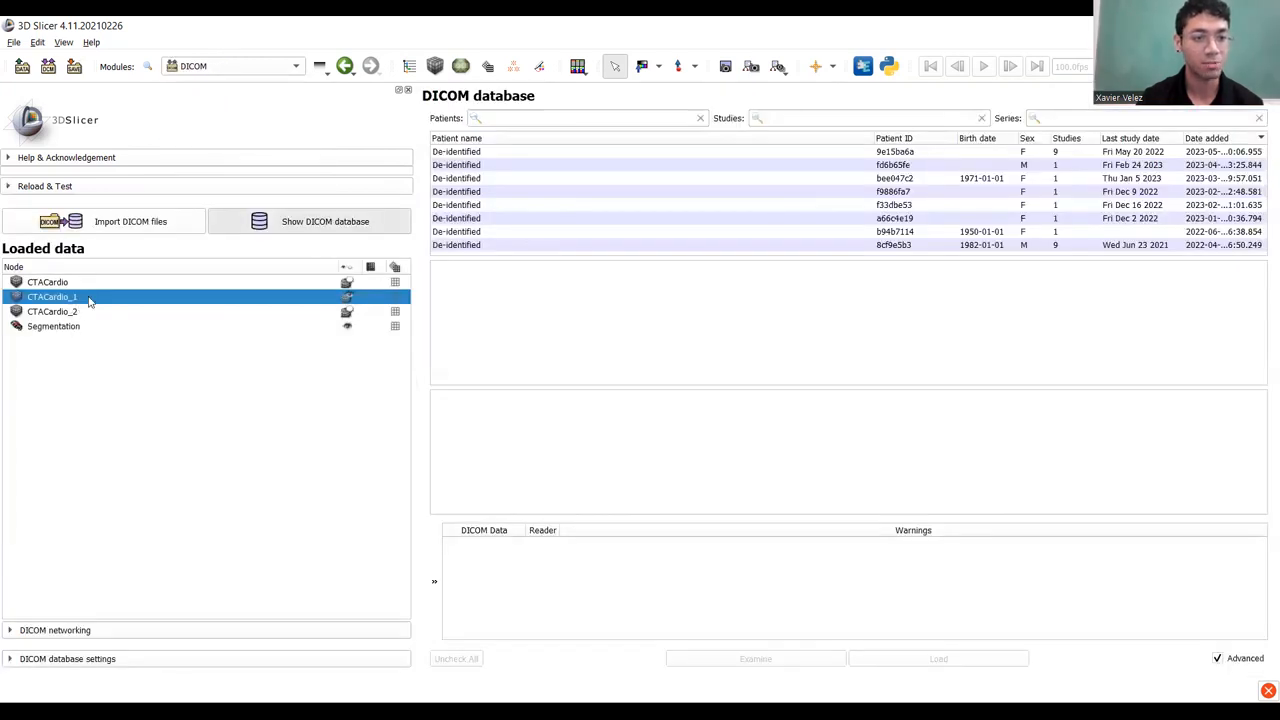
{"action": "right_click", "coordinate": [88, 302]}
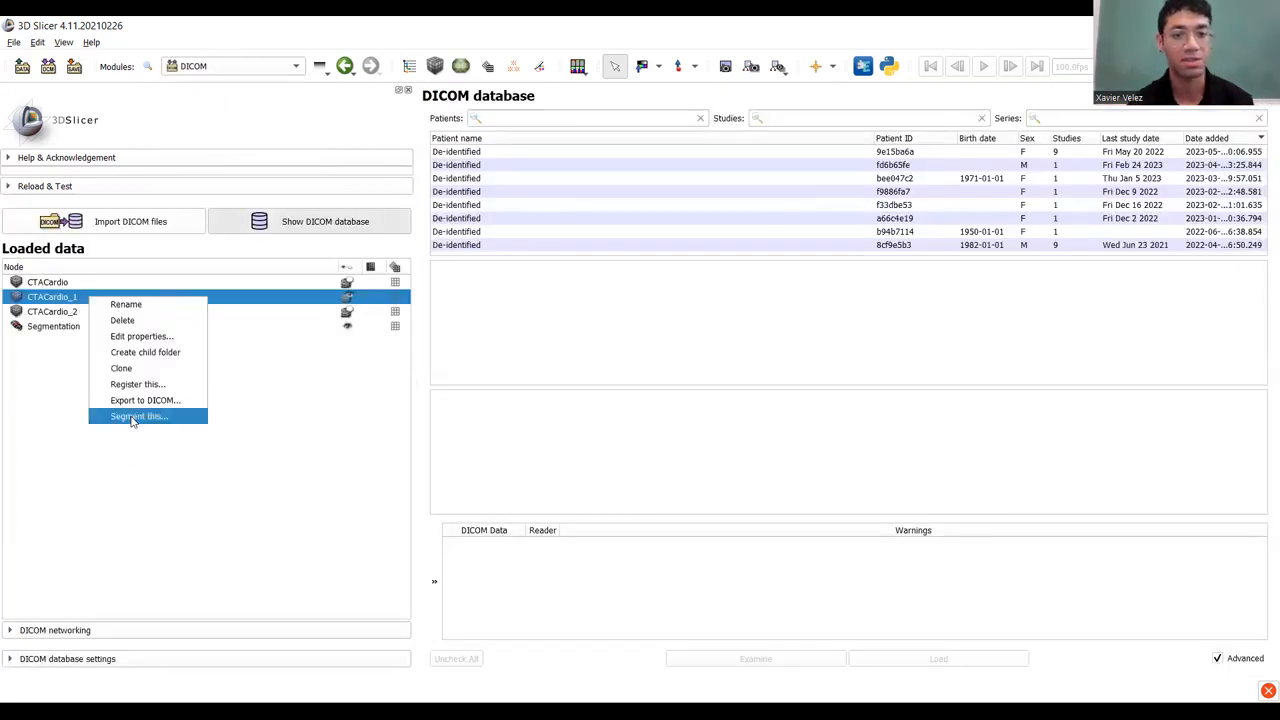
{"action": "left_click", "coordinate": [126, 424]}
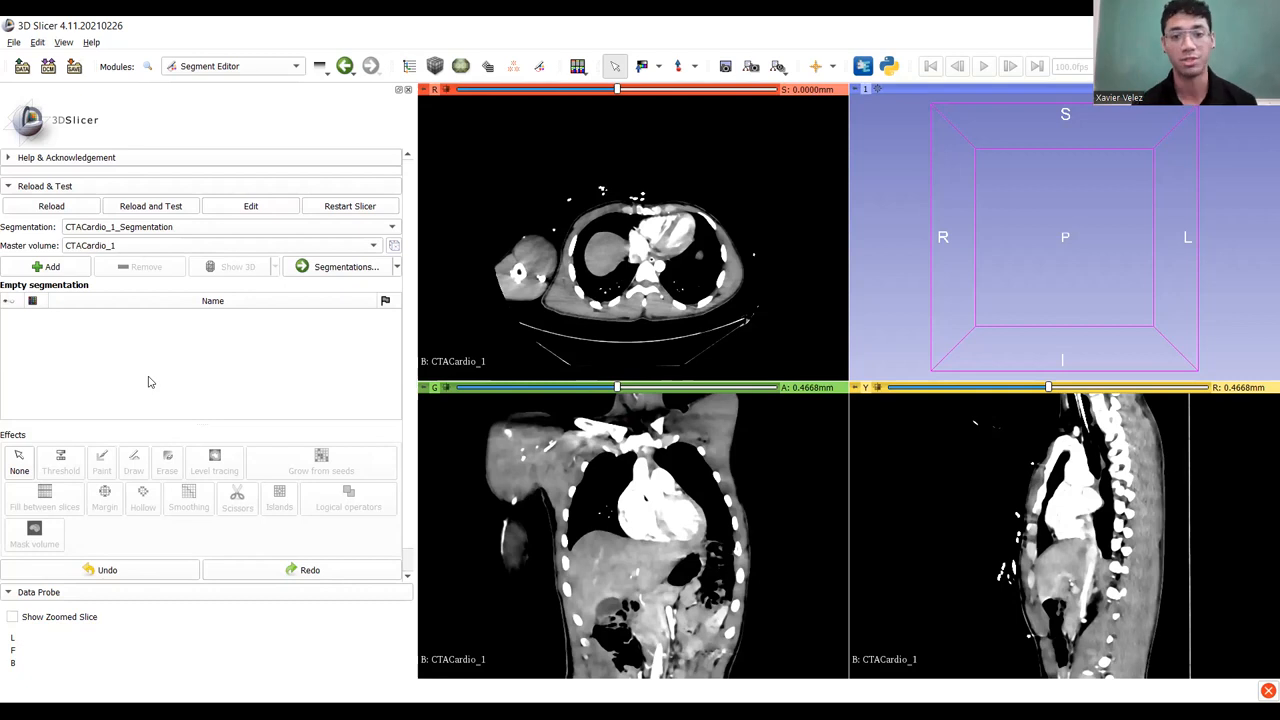
Add a segment to the CTACardio_1 segmentation and name it Liver.
{"action": "middle_click_drag", "start_coordinate": [612, 574], "coordinate": [645, 506]}
{"action": "scroll", "coordinate": [628, 534], "scroll_direction": "down", "scroll_amount": 2, "text": "ctrl"}
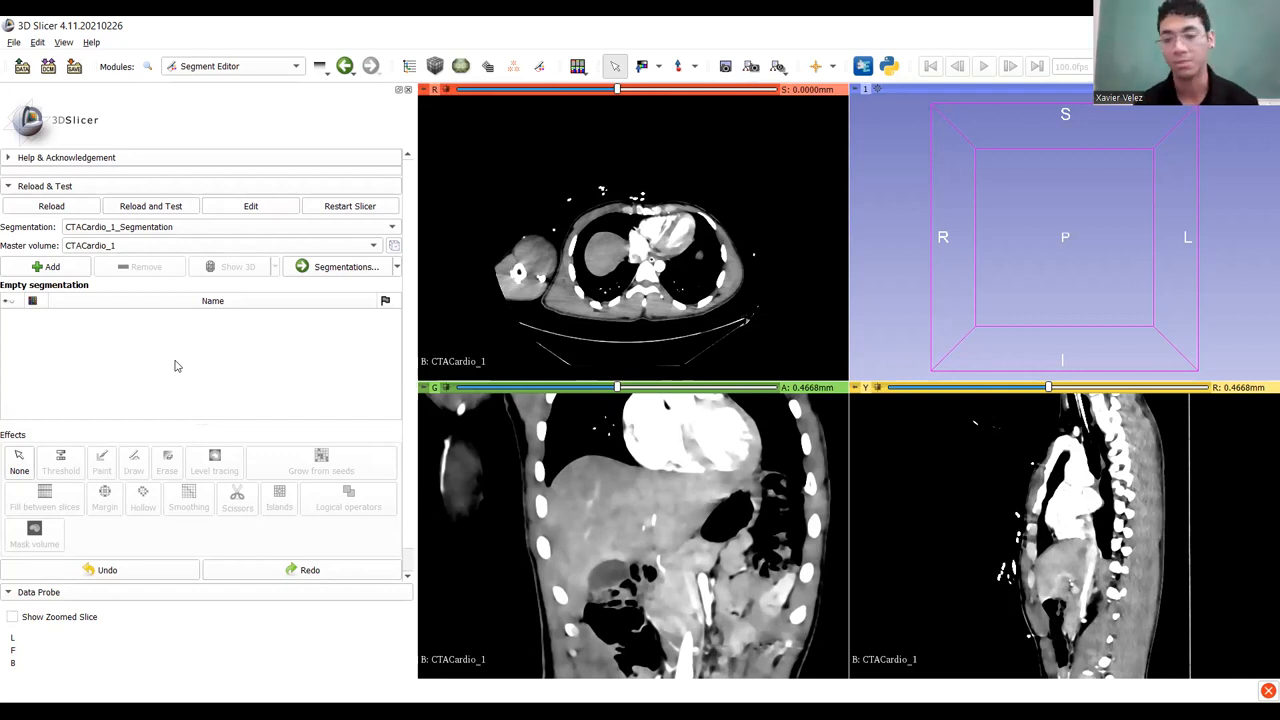
{"action": "left_click", "coordinate": [45, 267]}
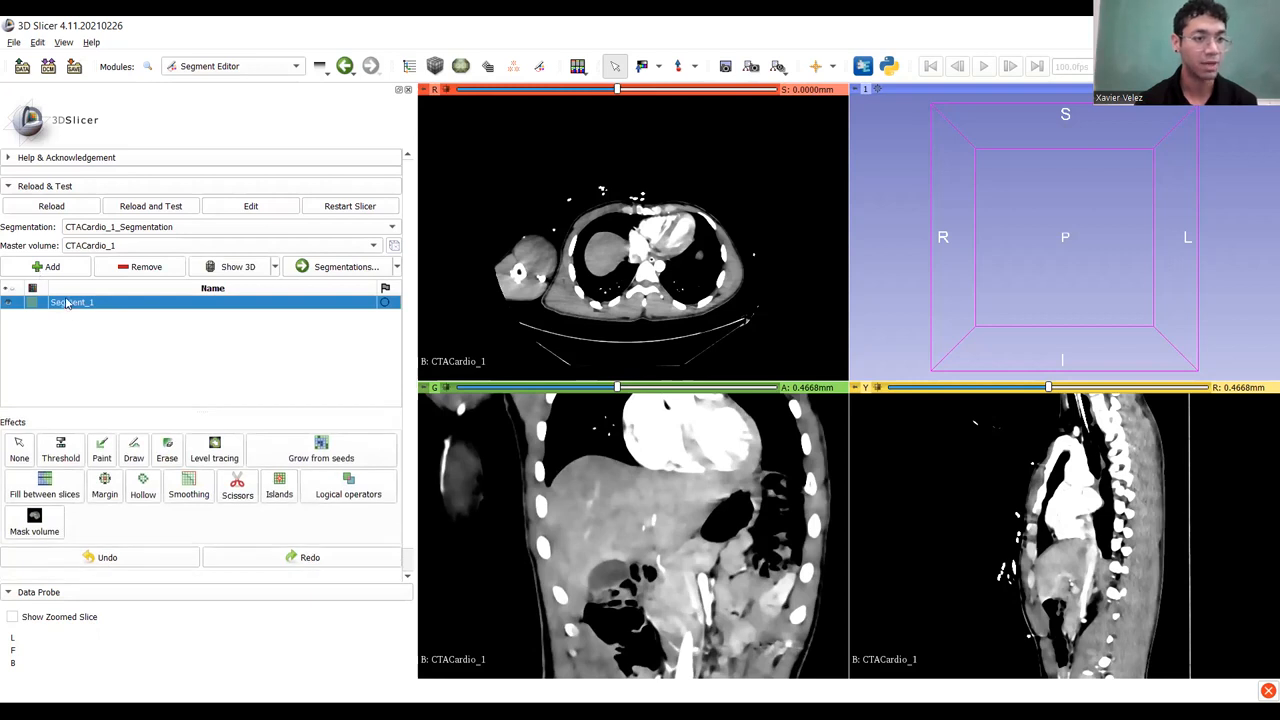
{"action": "double_click", "coordinate": [66, 303]}
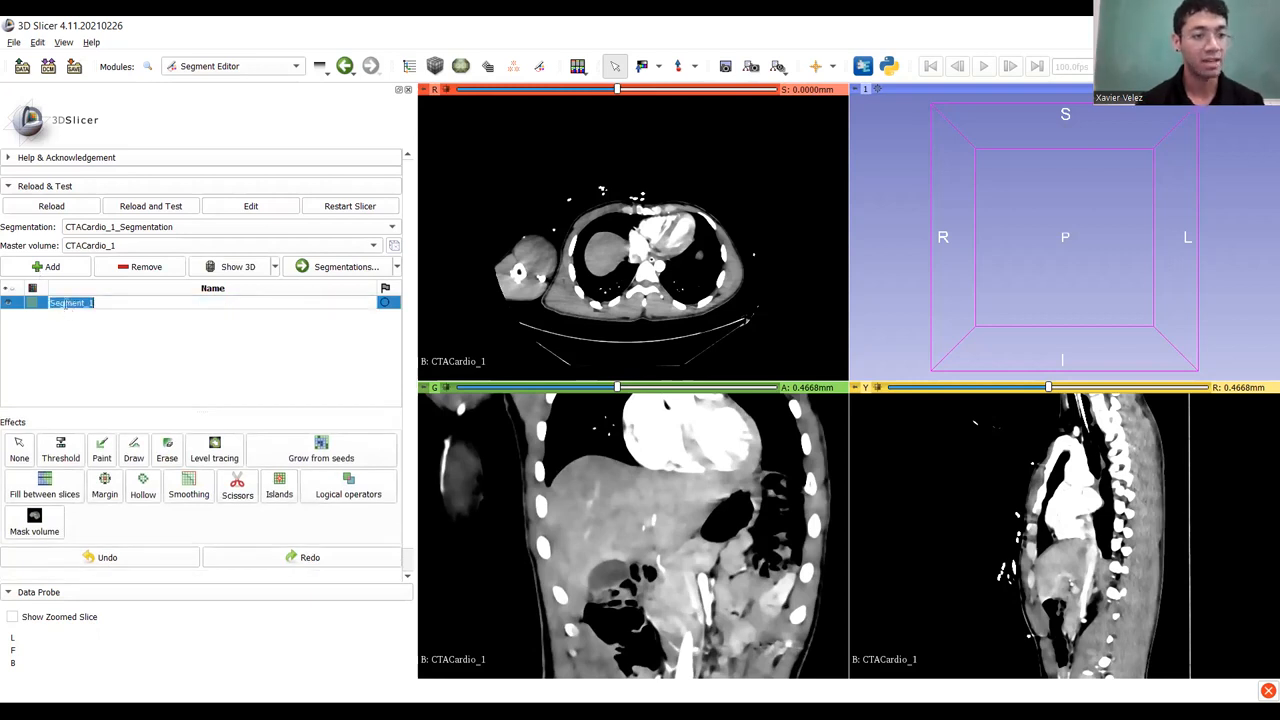
{"action": "type", "text": "Liv"}
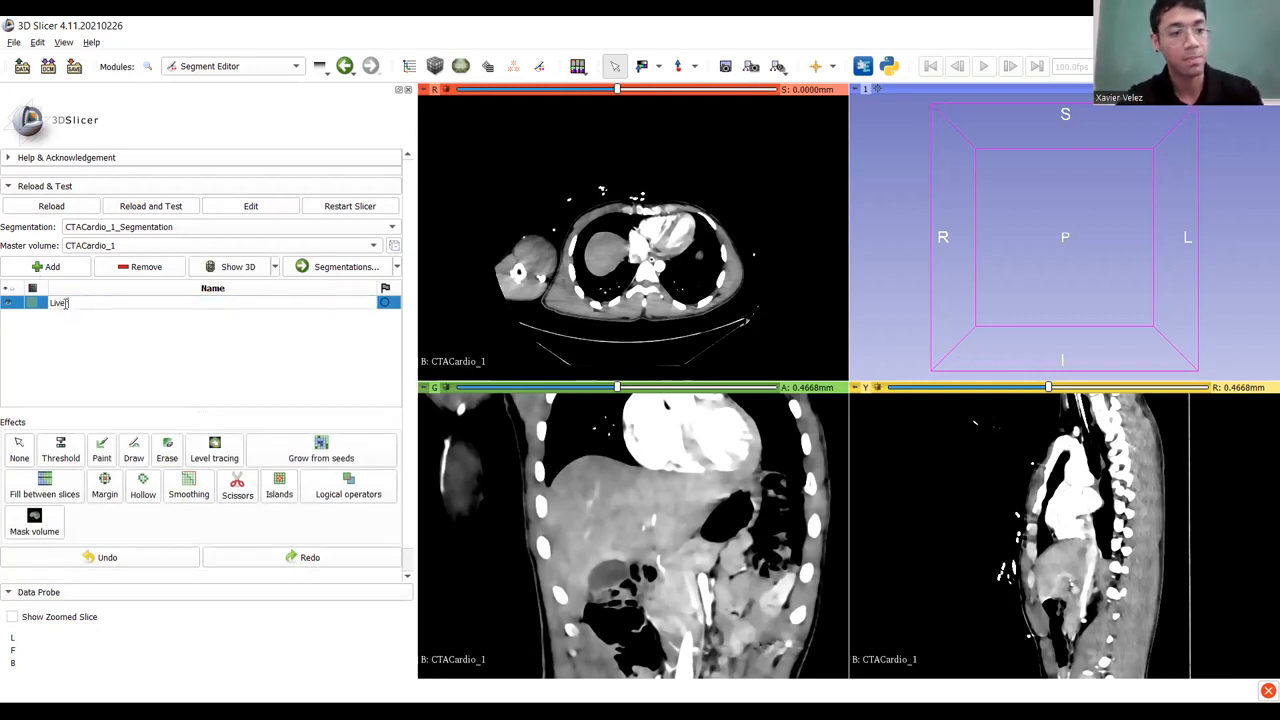
{"action": "type", "text": "er"}
{"action": "key", "text": "Return"}
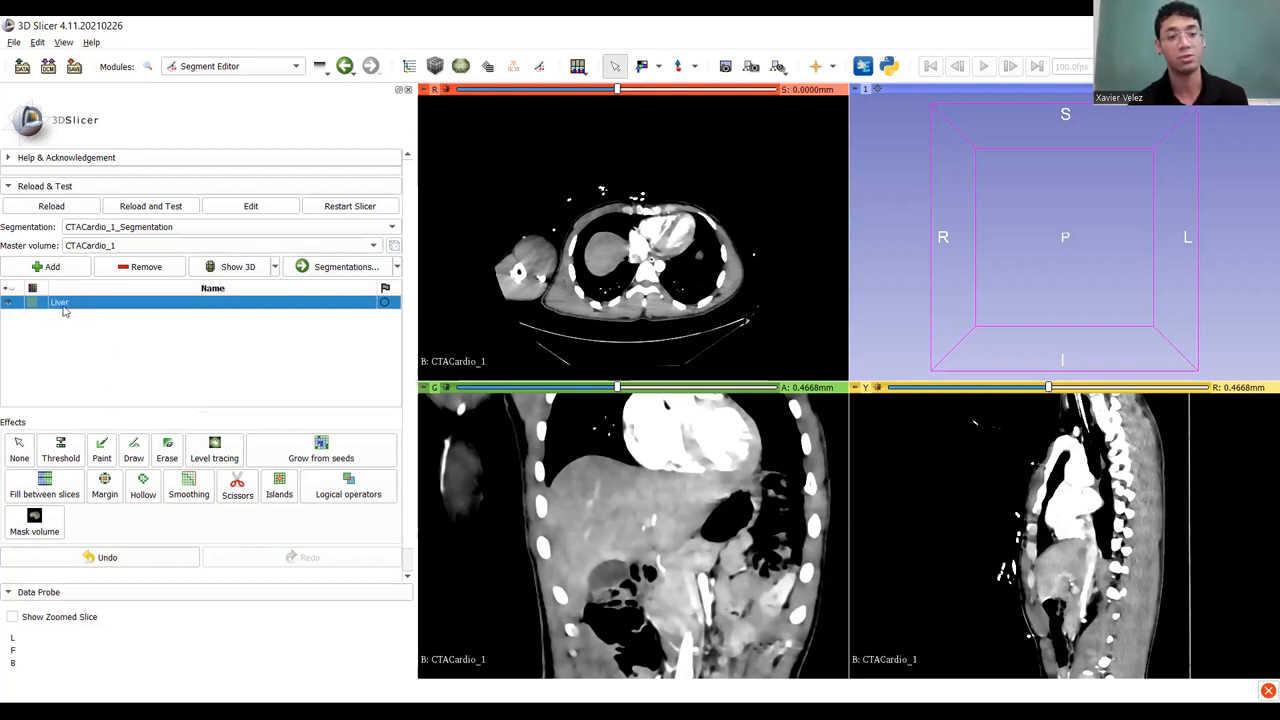
Add a second segment to the segmentation and name it Other.
{"action": "left_click", "coordinate": [50, 267]}
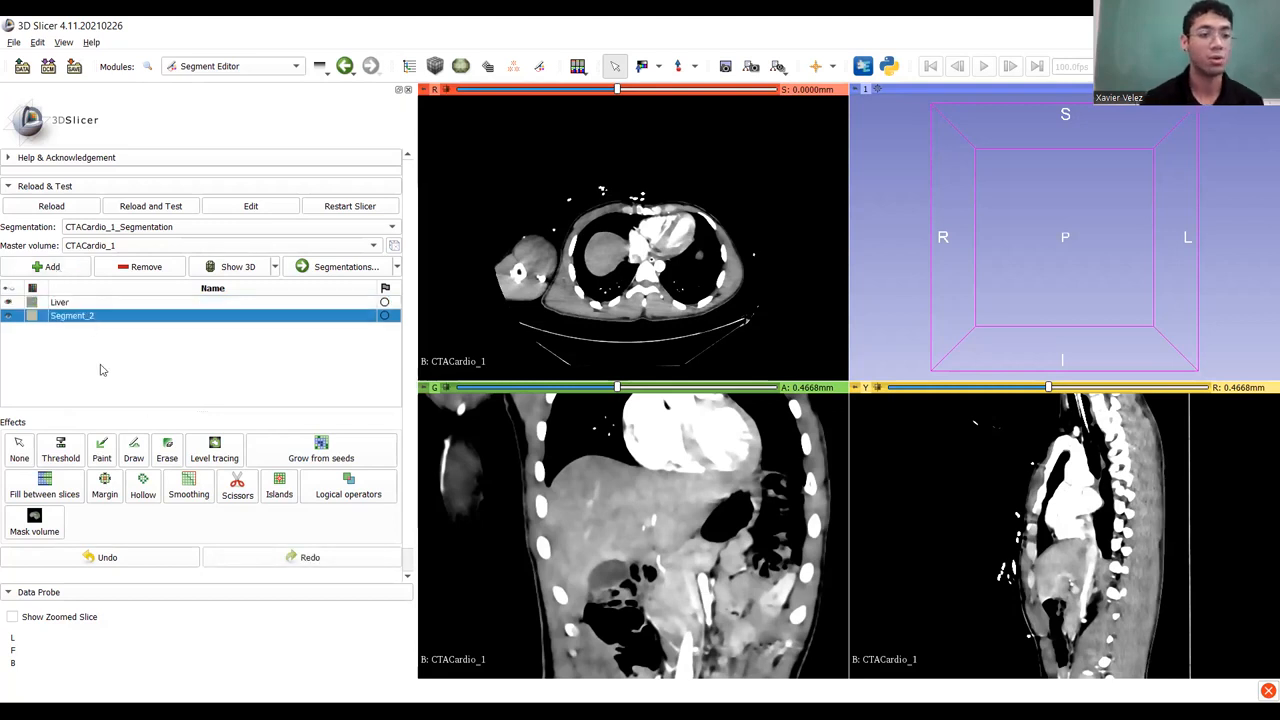
{"action": "double_click", "coordinate": [68, 314]}
{"action": "type", "text": "Other"}
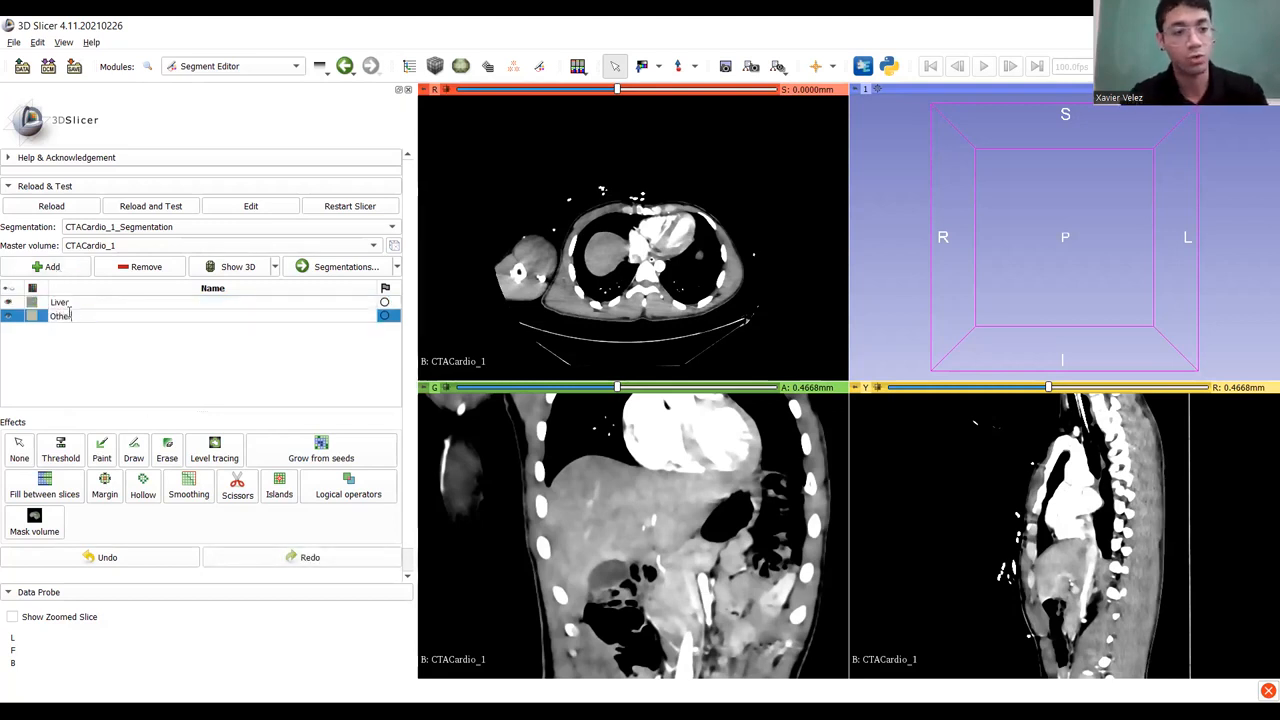
{"action": "key", "text": "Return"}
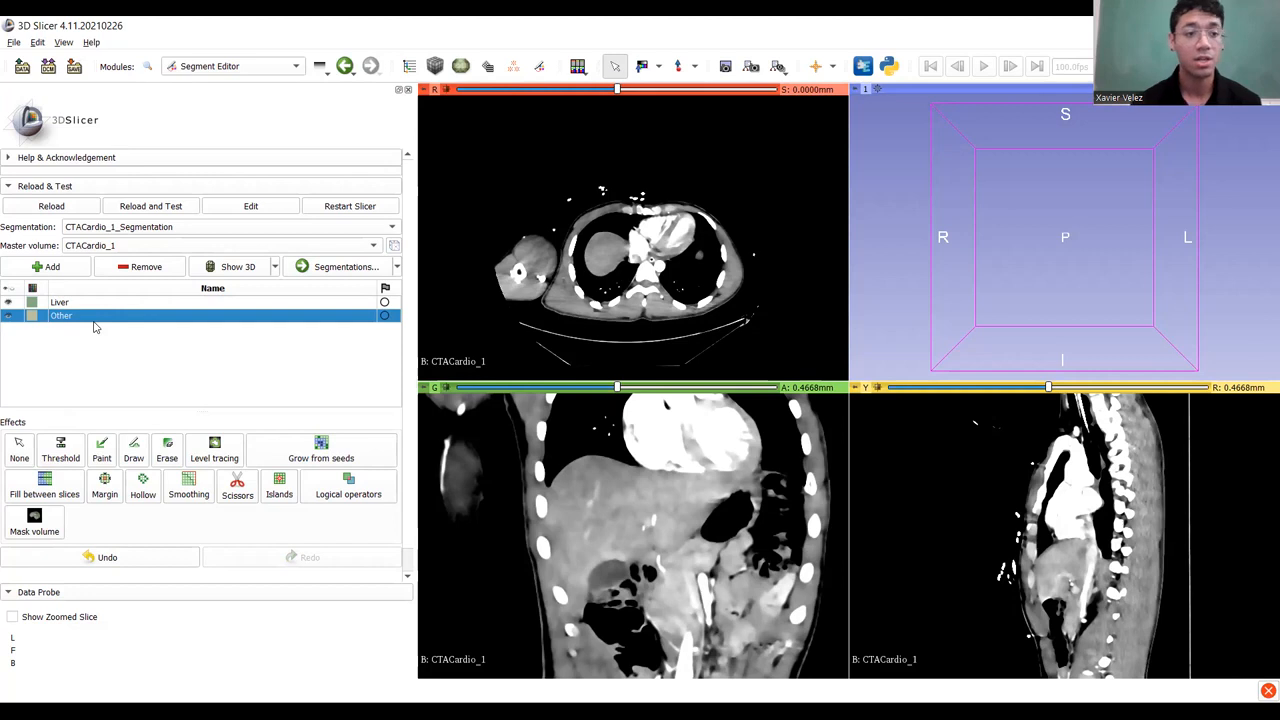
Select the Liver segment and activate the Paint effect, with the coronal view enlarged on the back of the liver at about -98 mm.
{"action": "left_click", "coordinate": [104, 303]}
{"action": "left_click", "coordinate": [101, 318]}
{"action": "left_click", "coordinate": [104, 303]}
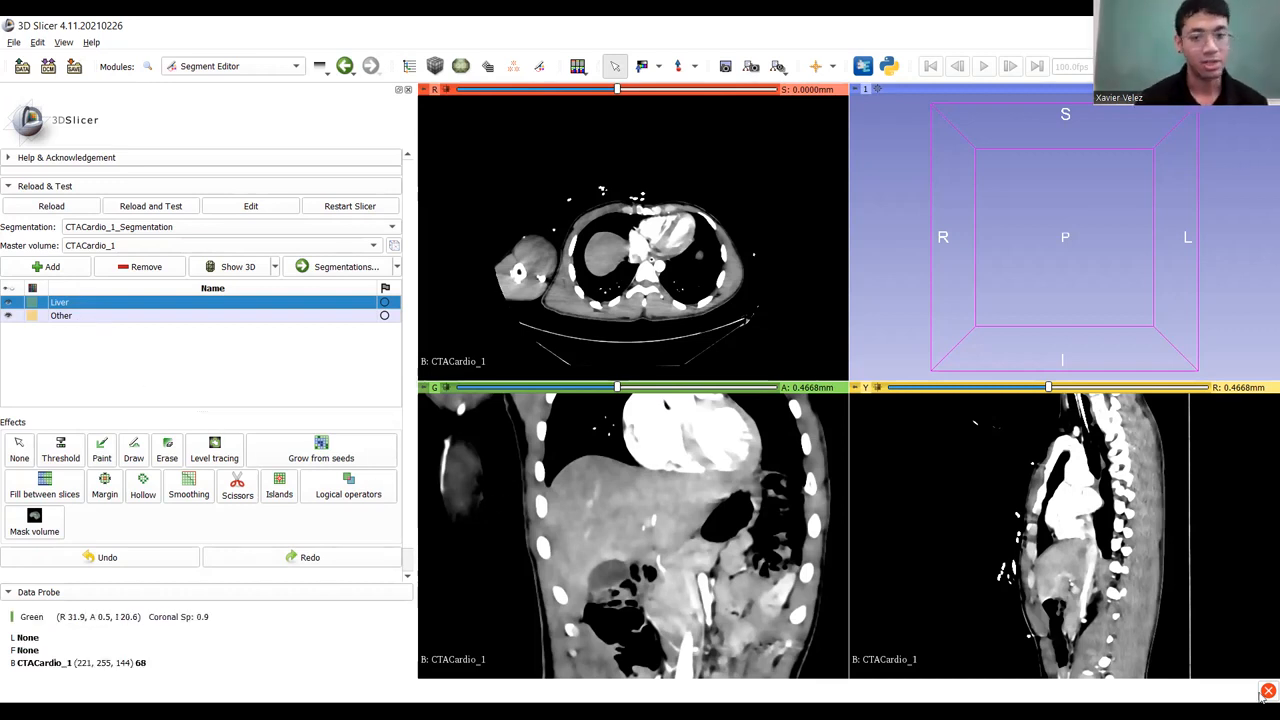
{"action": "left_click_drag", "start_coordinate": [617, 388], "coordinate": [587, 410]}
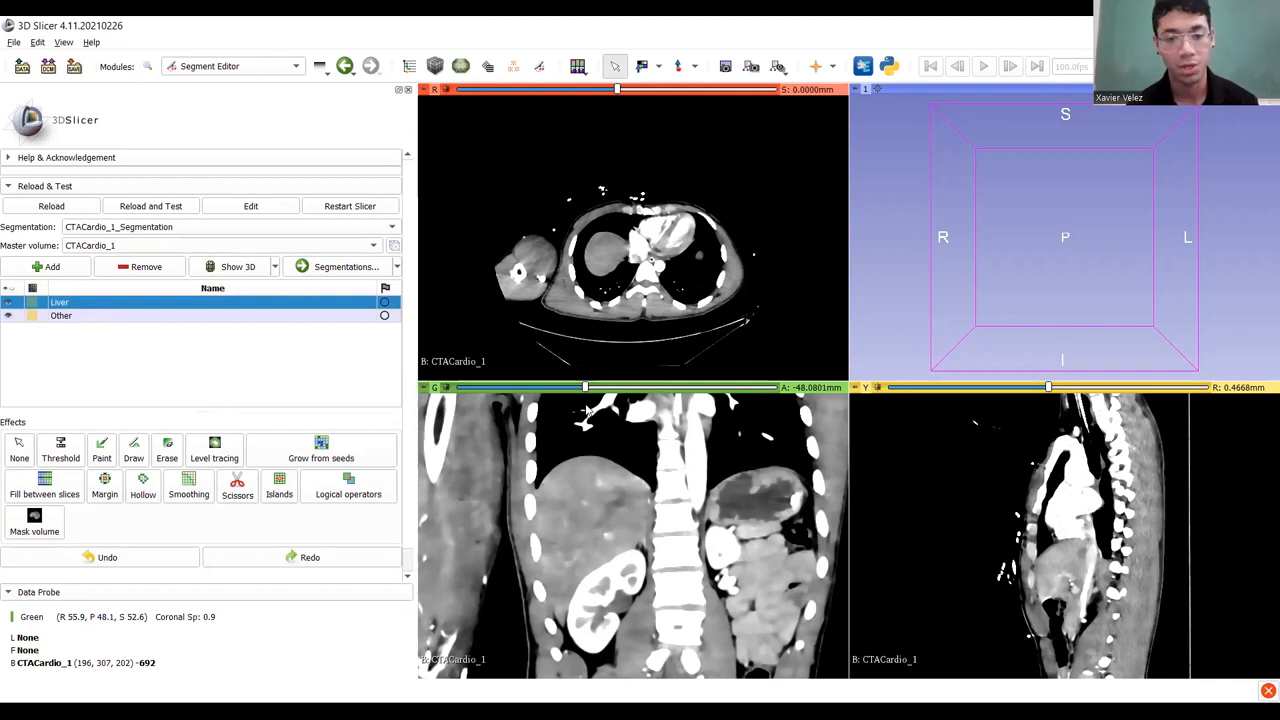
{"action": "left_click_drag", "start_coordinate": [588, 410], "coordinate": [562, 482]}
{"action": "scroll", "coordinate": [551, 498], "scroll_direction": "down", "scroll_amount": 20}
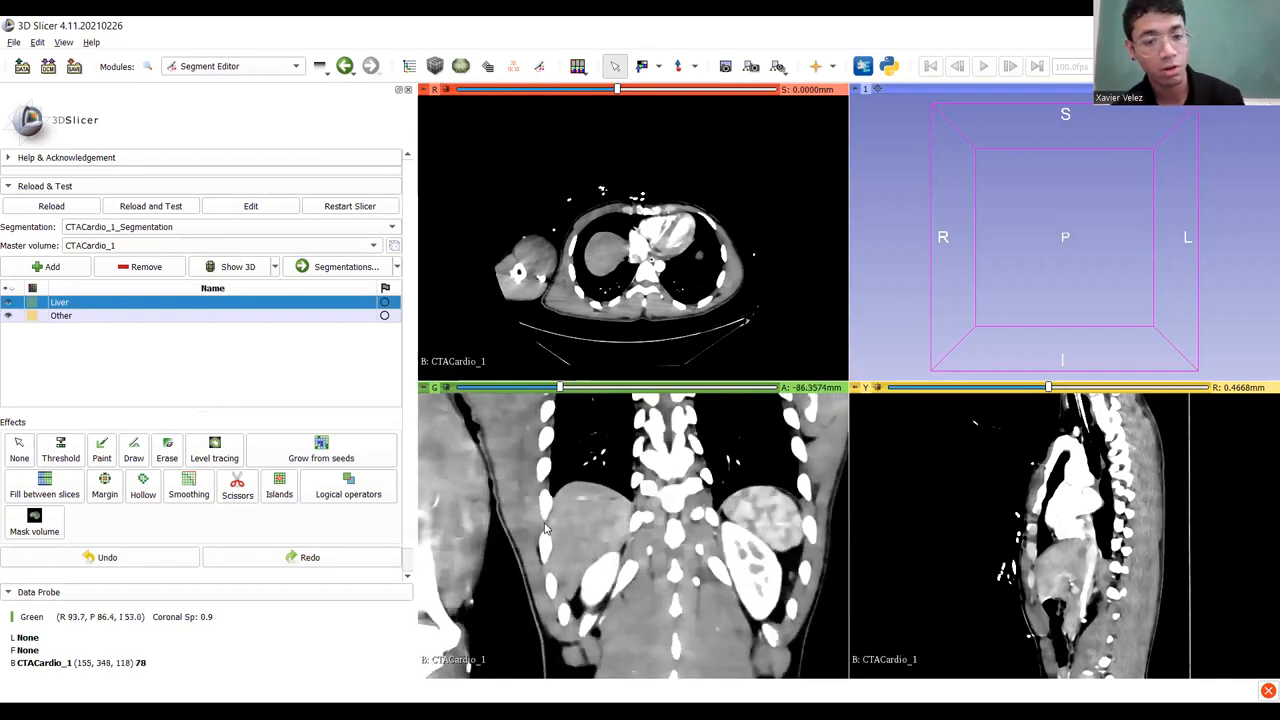
{"action": "scroll", "coordinate": [581, 546], "scroll_direction": "up", "scroll_amount": 3, "text": "ctrl"}
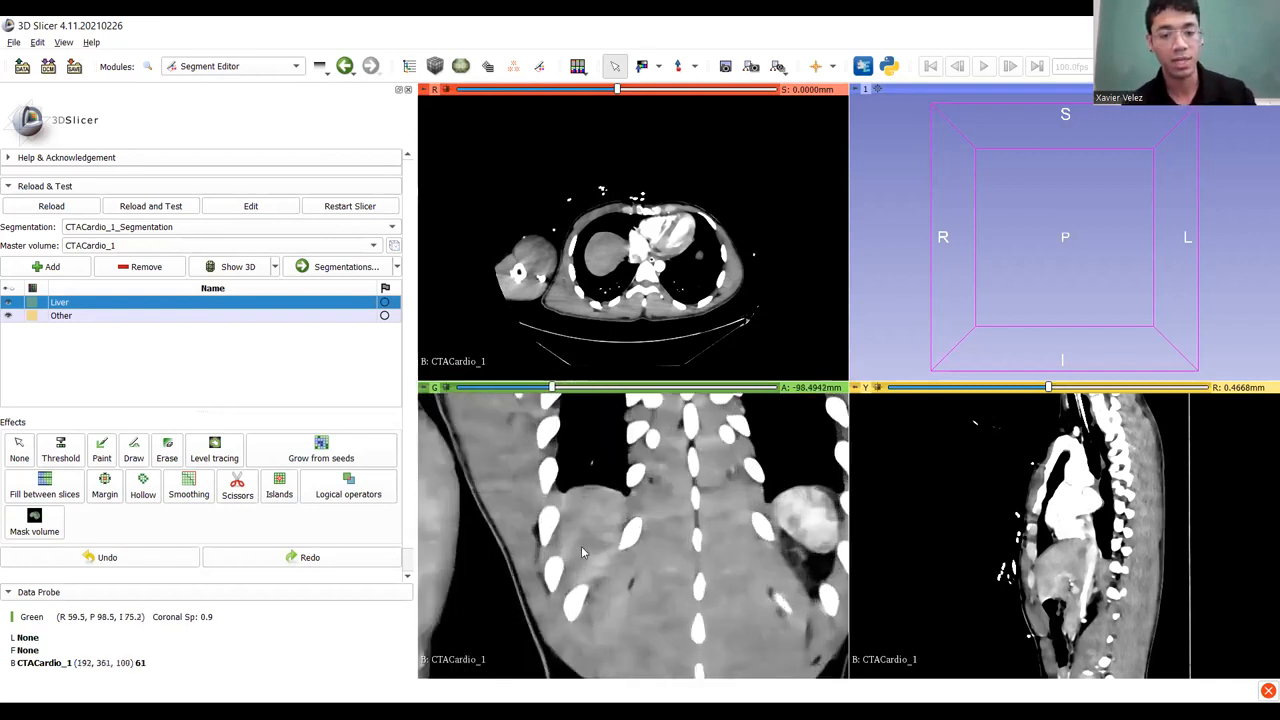
{"action": "middle_click_drag", "start_coordinate": [589, 547], "coordinate": [591, 520]}
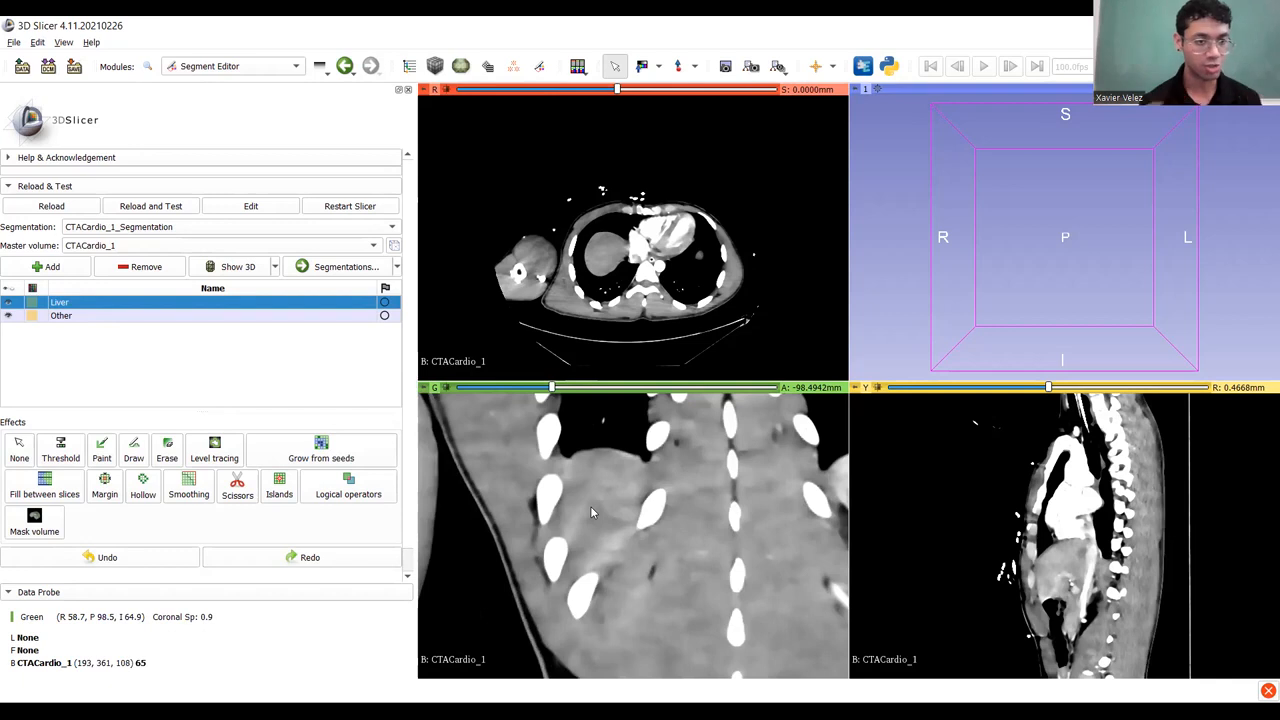
{"action": "left_click", "coordinate": [102, 450]}
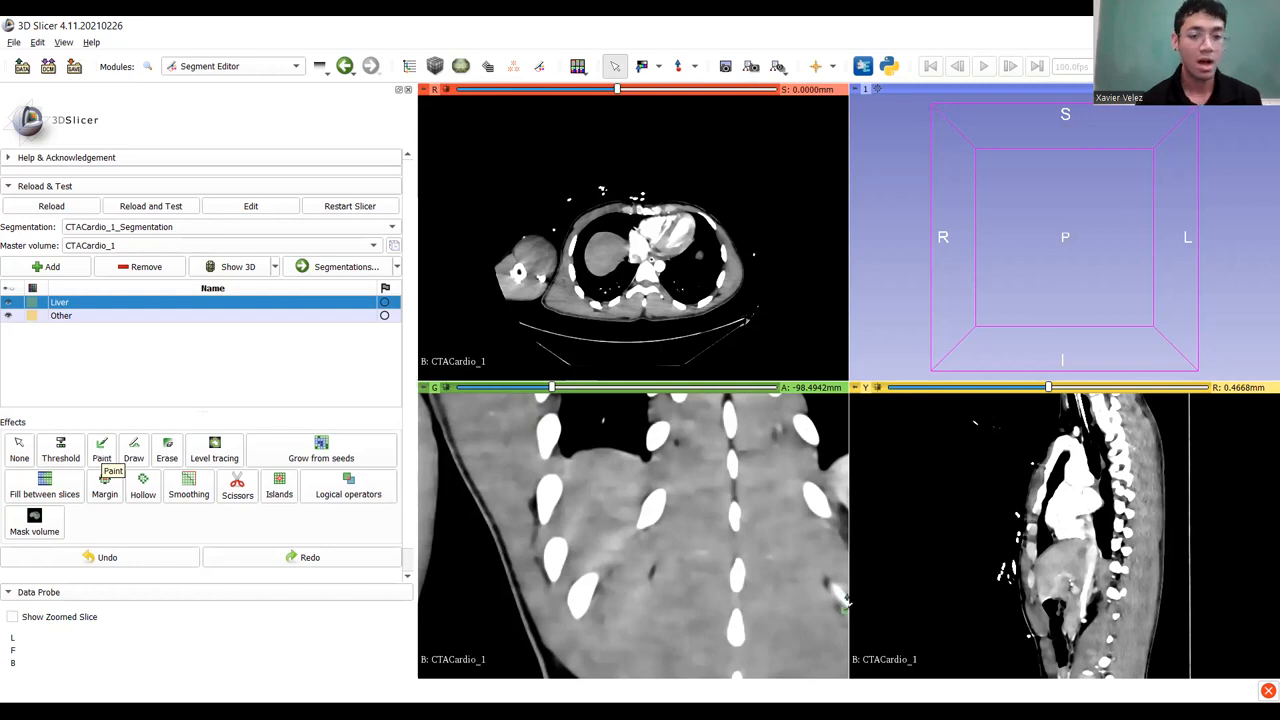
{"action": "scroll", "coordinate": [550, 507], "scroll_direction": "down", "scroll_amount": 3}
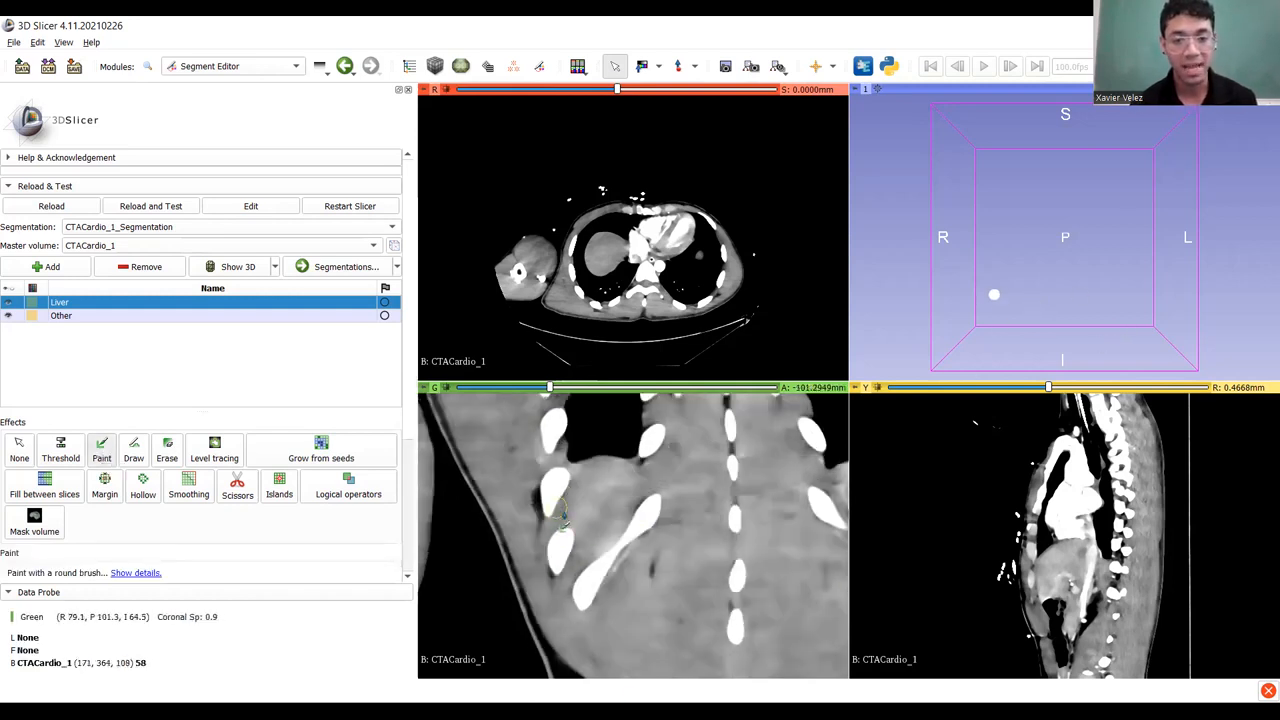
{"action": "scroll", "coordinate": [611, 524], "scroll_direction": "down", "scroll_amount": 10, "text": "ctrl"}
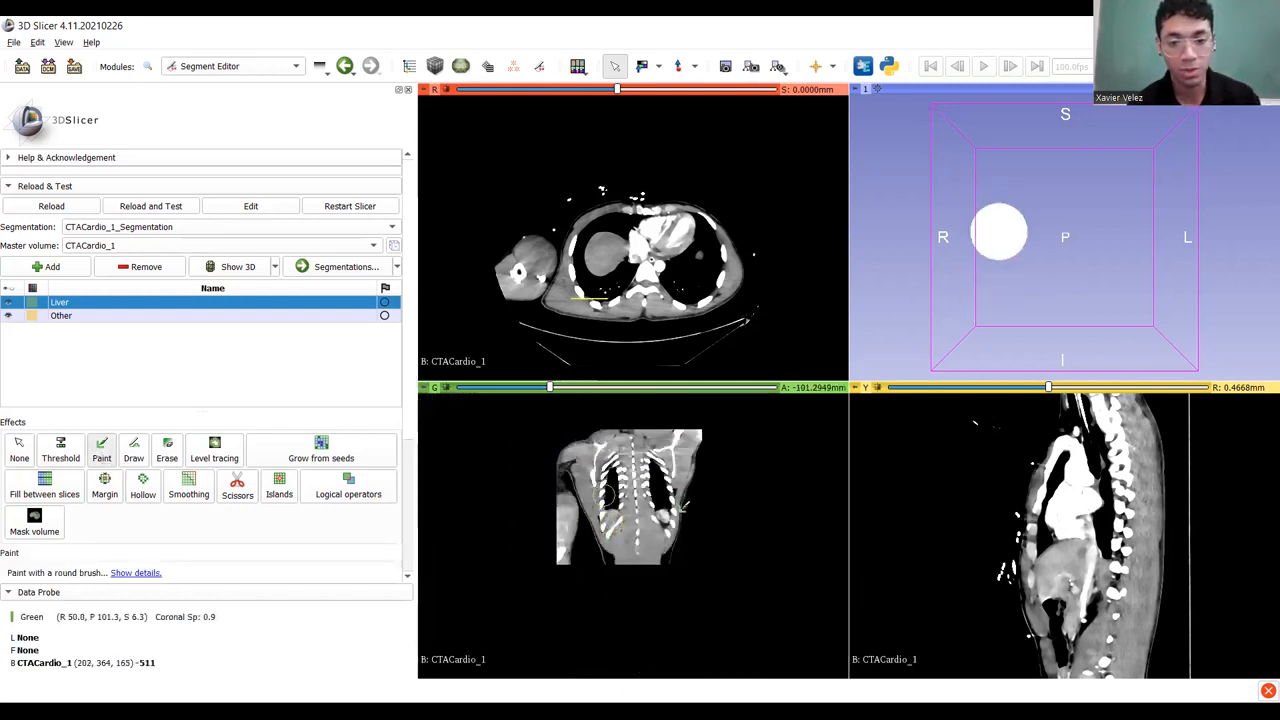
{"action": "mouse_move", "coordinate": [665, 480]}
{"action": "left_mouse_down"}
{"action": "mouse_move", "coordinate": [580, 490]}
{"action": "mouse_move", "coordinate": [630, 520]}
{"action": "mouse_move", "coordinate": [628, 455]}
{"action": "mouse_move", "coordinate": [590, 522]}
{"action": "mouse_move", "coordinate": [661, 483]}
{"action": "left_mouse_up"}
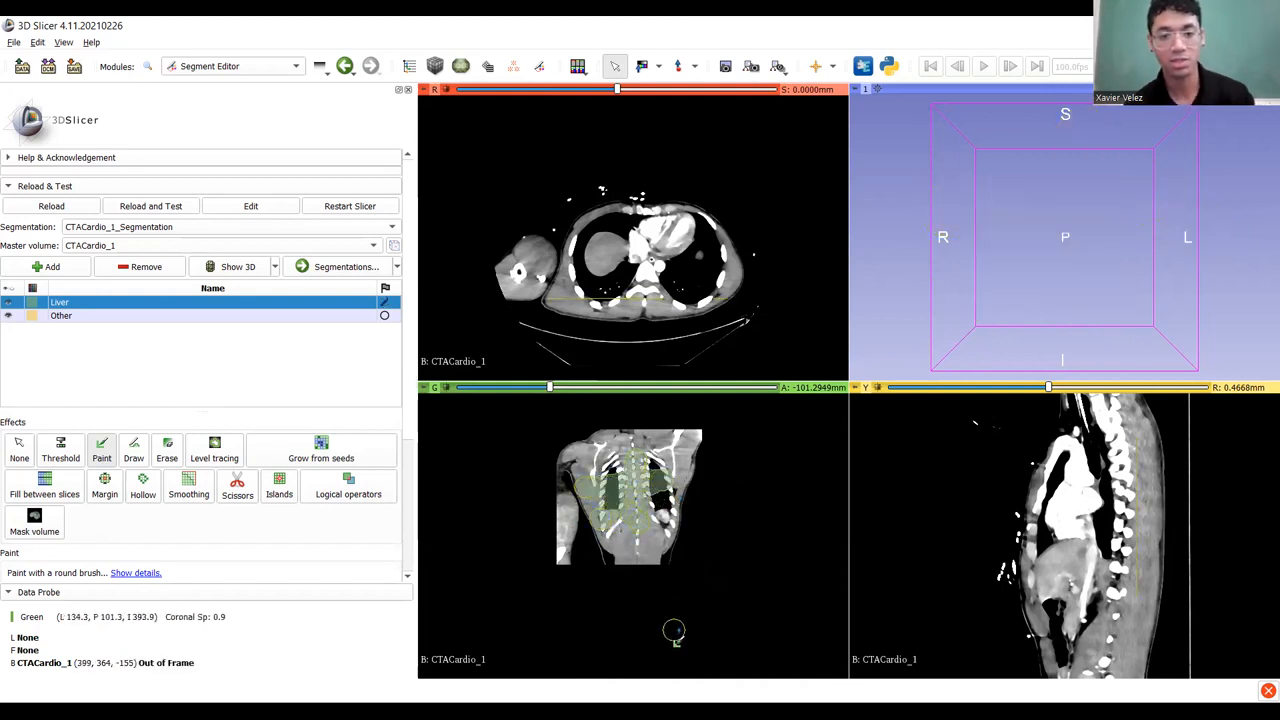
{"action": "scroll", "coordinate": [613, 496], "scroll_direction": "up", "scroll_amount": 2, "text": "ctrl"}
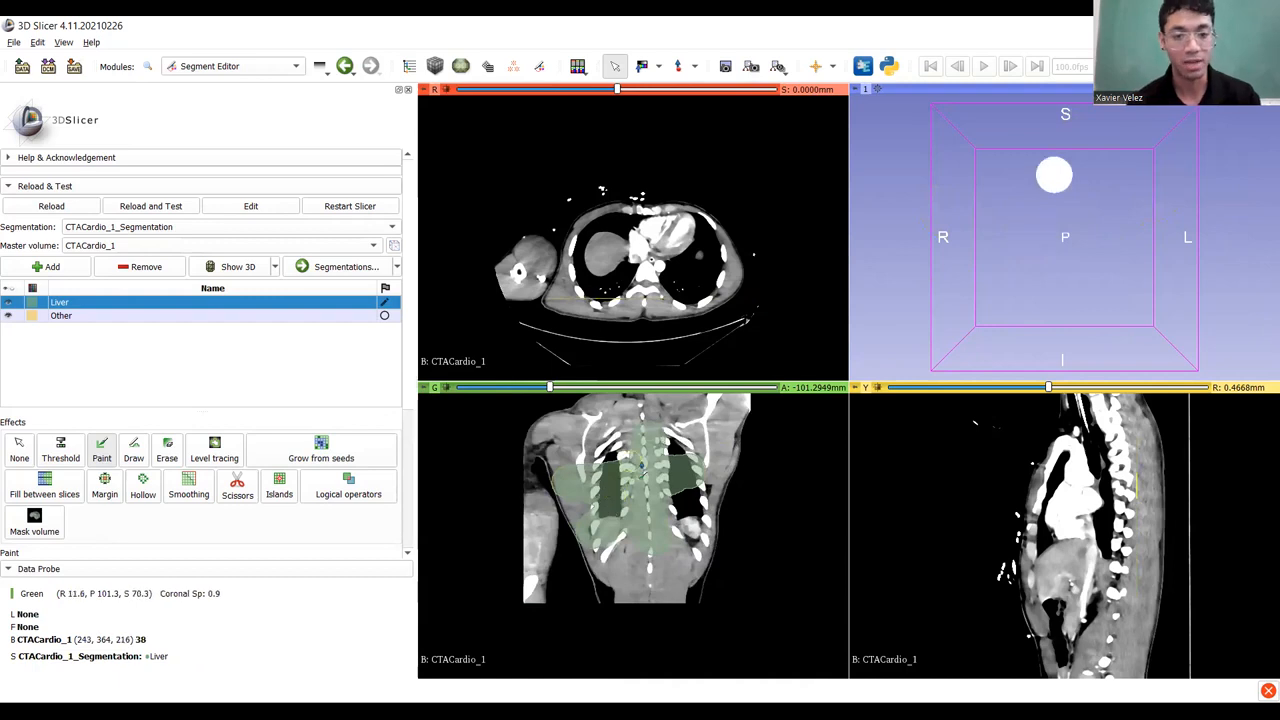
{"action": "scroll", "coordinate": [652, 510], "scroll_direction": "up", "scroll_amount": 3, "text": "ctrl"}
{"action": "scroll", "coordinate": [668, 512], "scroll_direction": "down", "scroll_amount": 3, "text": "ctrl"}
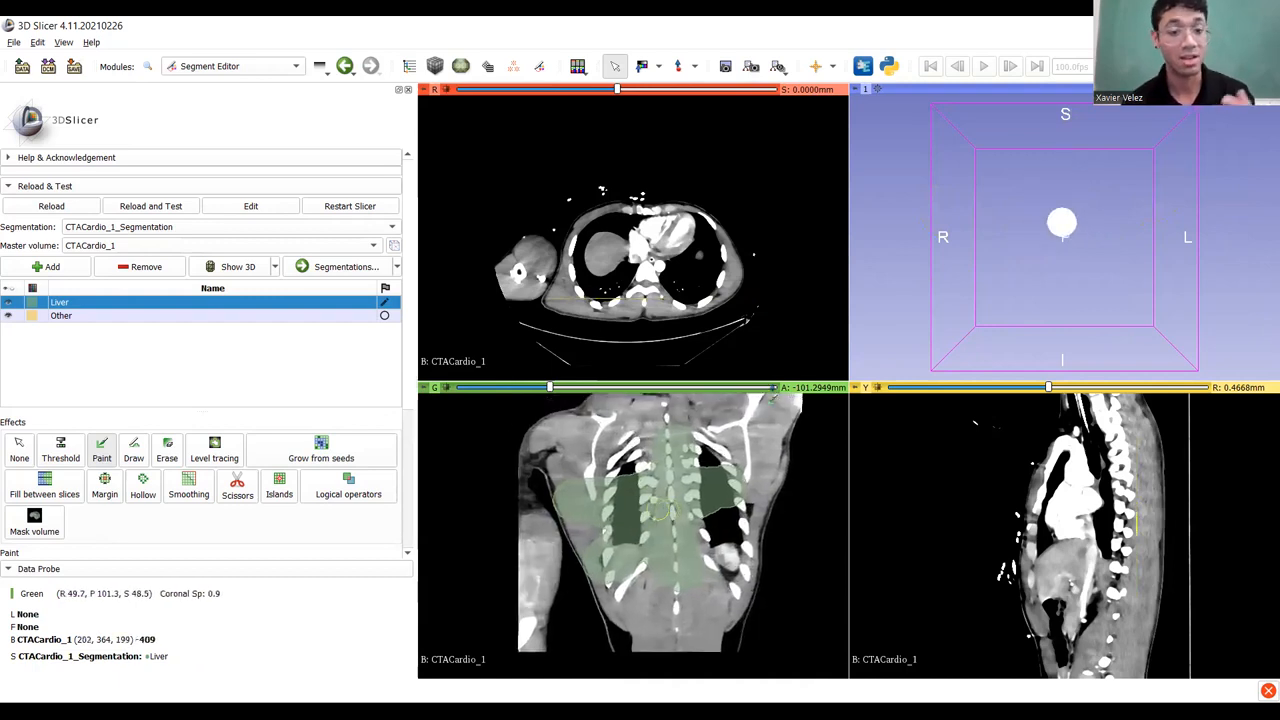
{"action": "key", "text": "ctrl+z"}
Paint a small Liver seed inside the rearmost part of the liver on the coronal slice at about -101.3 mm.
{"action": "scroll", "coordinate": [675, 574], "scroll_direction": "up", "scroll_amount": 4, "text": "ctrl"}
{"action": "scroll", "coordinate": [660, 562], "scroll_direction": "down", "scroll_amount": 3}
{"action": "scroll", "coordinate": [643, 555], "scroll_direction": "down", "scroll_amount": 2}
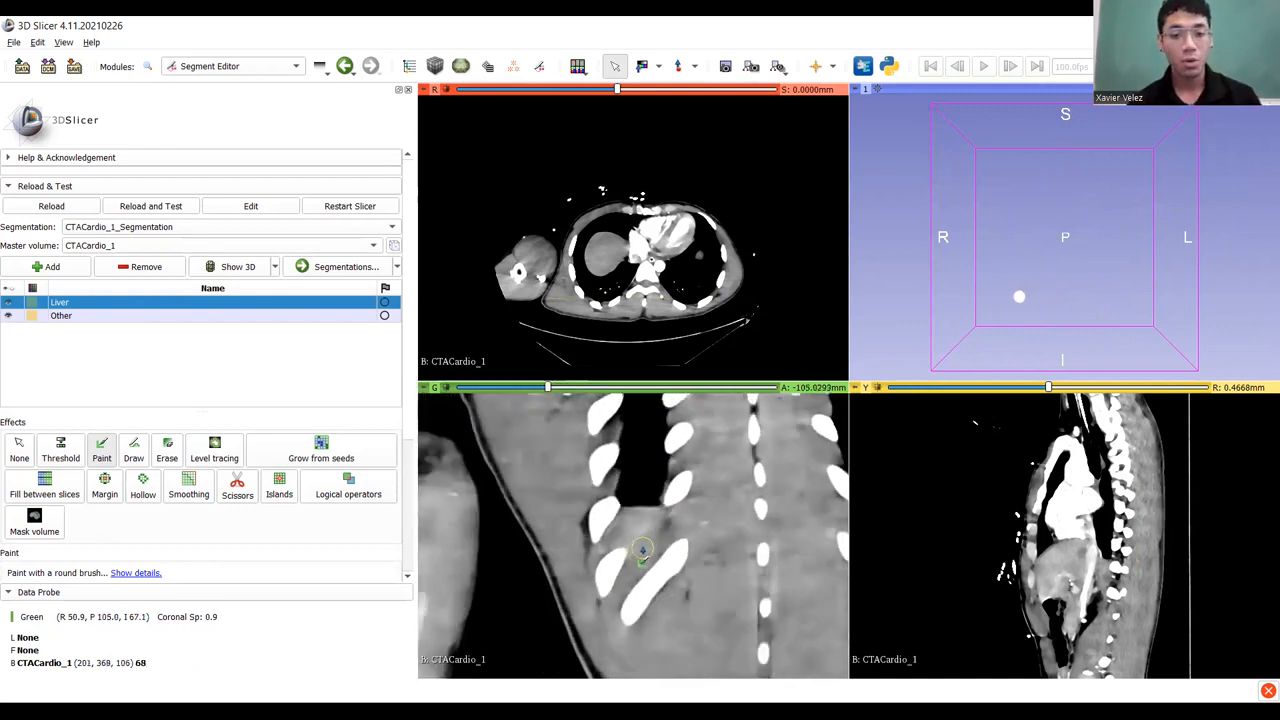
{"action": "scroll", "coordinate": [640, 550], "scroll_direction": "up", "scroll_amount": 4}
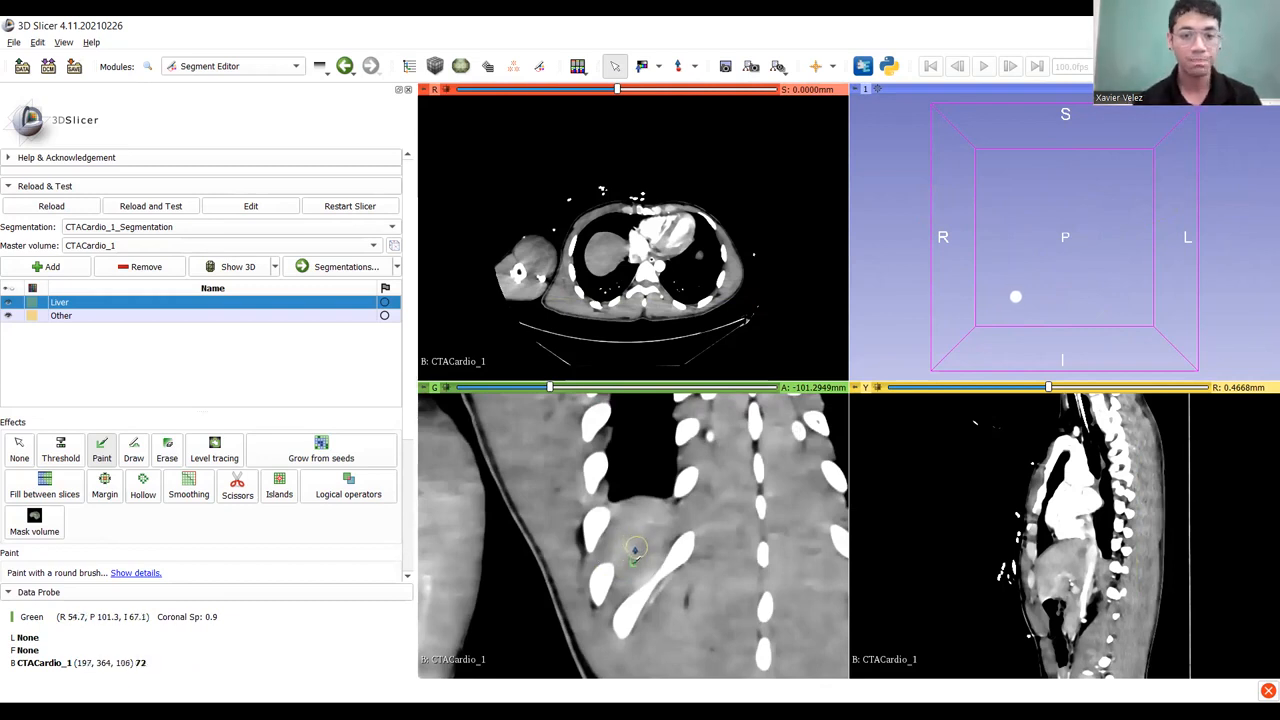
{"action": "left_click_drag", "start_coordinate": [634, 550], "coordinate": [642, 535]}
{"action": "key", "text": "ctrl+z"}
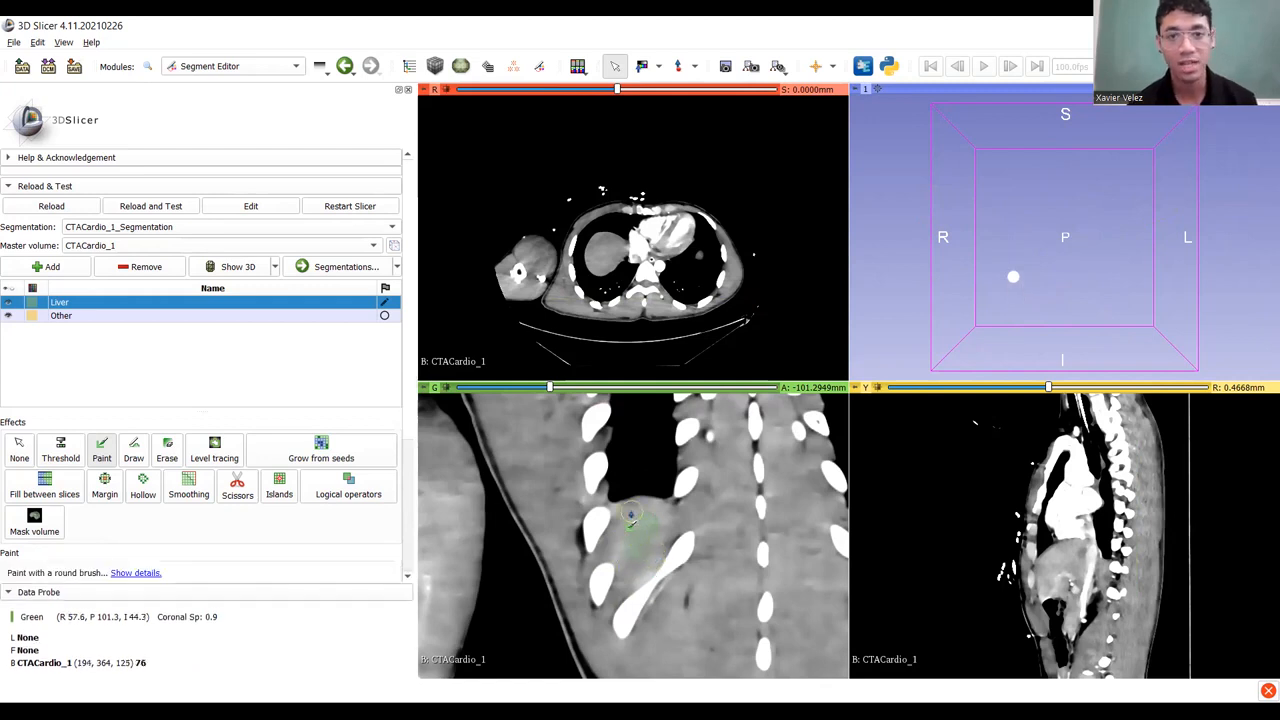
Paint Liver seed strokes inside the liver on the coronal slices at about -92 mm and -84.5 mm.
{"action": "scroll", "coordinate": [630, 551], "scroll_direction": "up", "scroll_amount": 10}
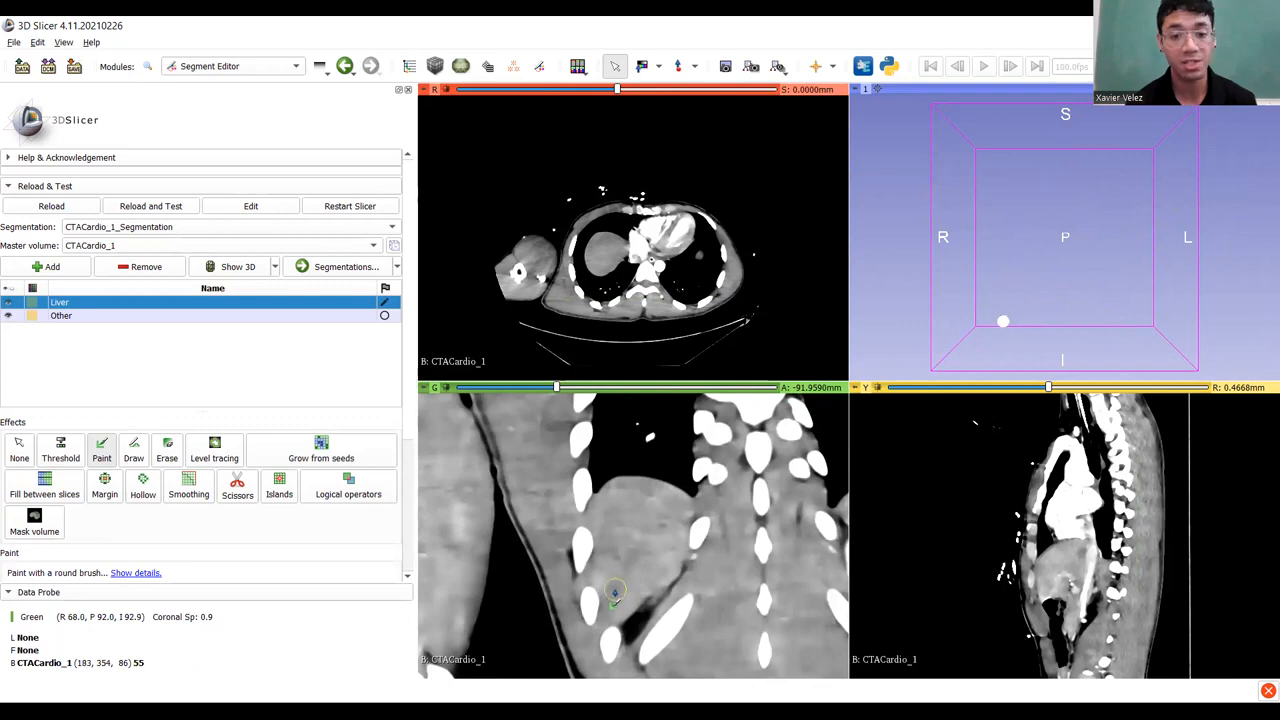
{"action": "left_click_drag", "start_coordinate": [622, 591], "coordinate": [638, 492]}
{"action": "left_click_drag", "start_coordinate": [663, 547], "coordinate": [668, 532]}
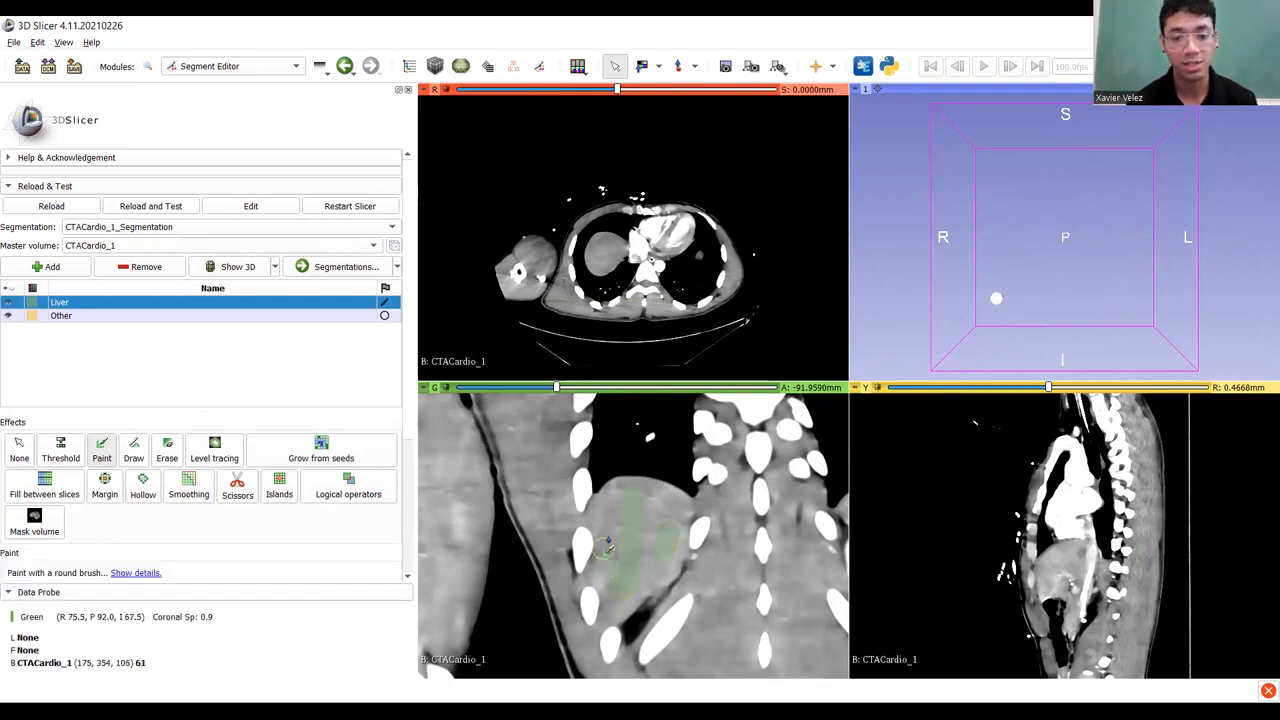
{"action": "scroll", "coordinate": [615, 515], "scroll_direction": "up", "scroll_amount": 8}
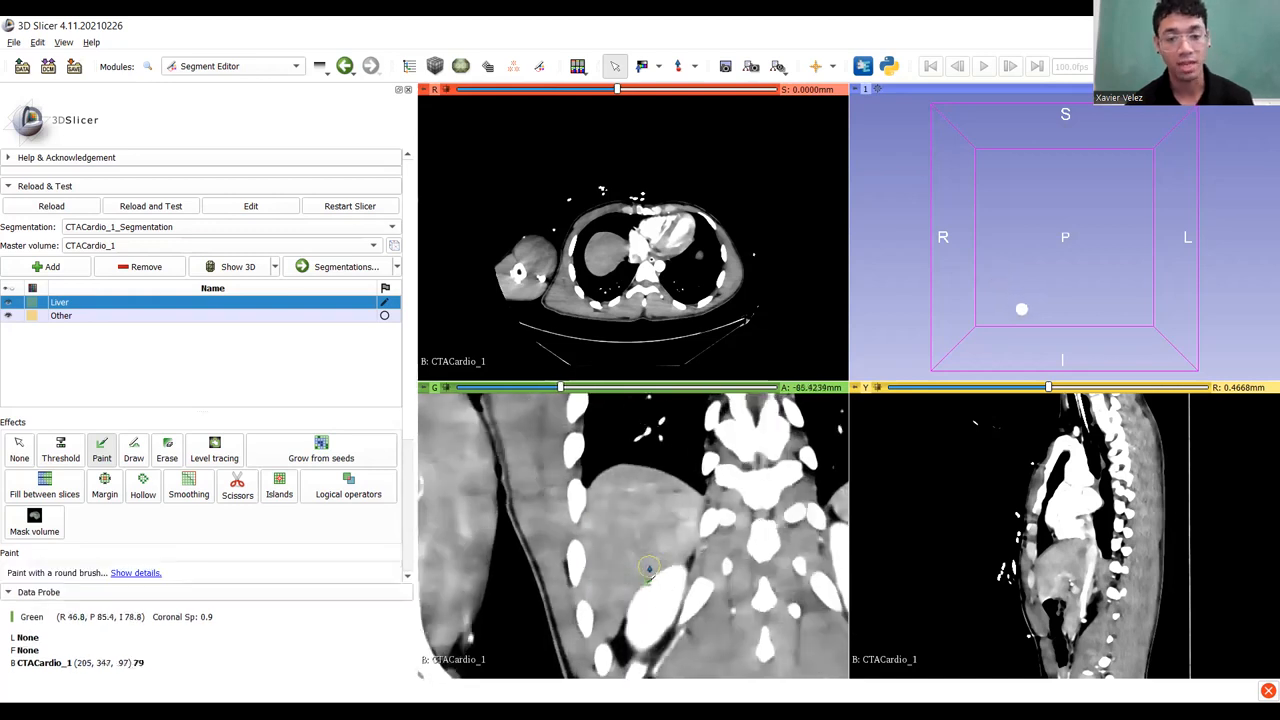
{"action": "left_click_drag", "start_coordinate": [605, 594], "coordinate": [613, 549]}
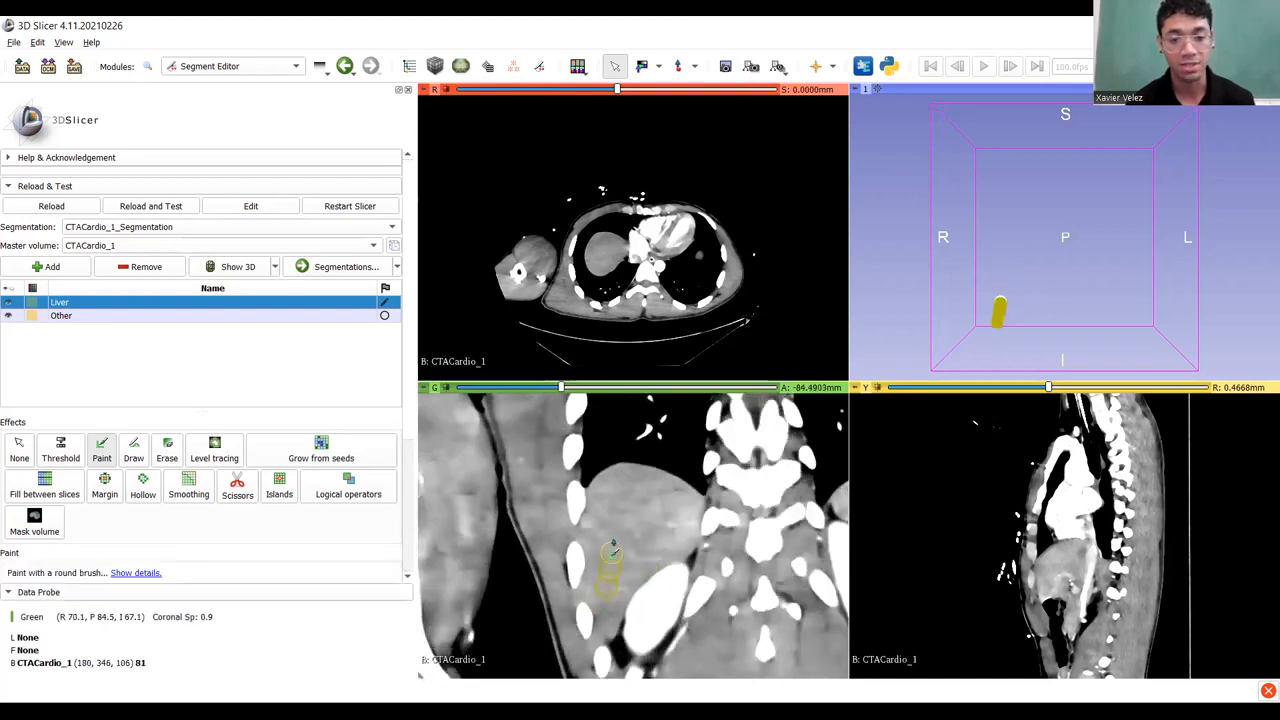
{"action": "left_click_drag", "start_coordinate": [622, 493], "coordinate": [682, 514]}
Paint Liver seed strokes inside the liver on the coronal slices at about -73.3 mm and -58.3 mm.
{"action": "scroll", "coordinate": [682, 513], "scroll_direction": "up", "scroll_amount": 12}
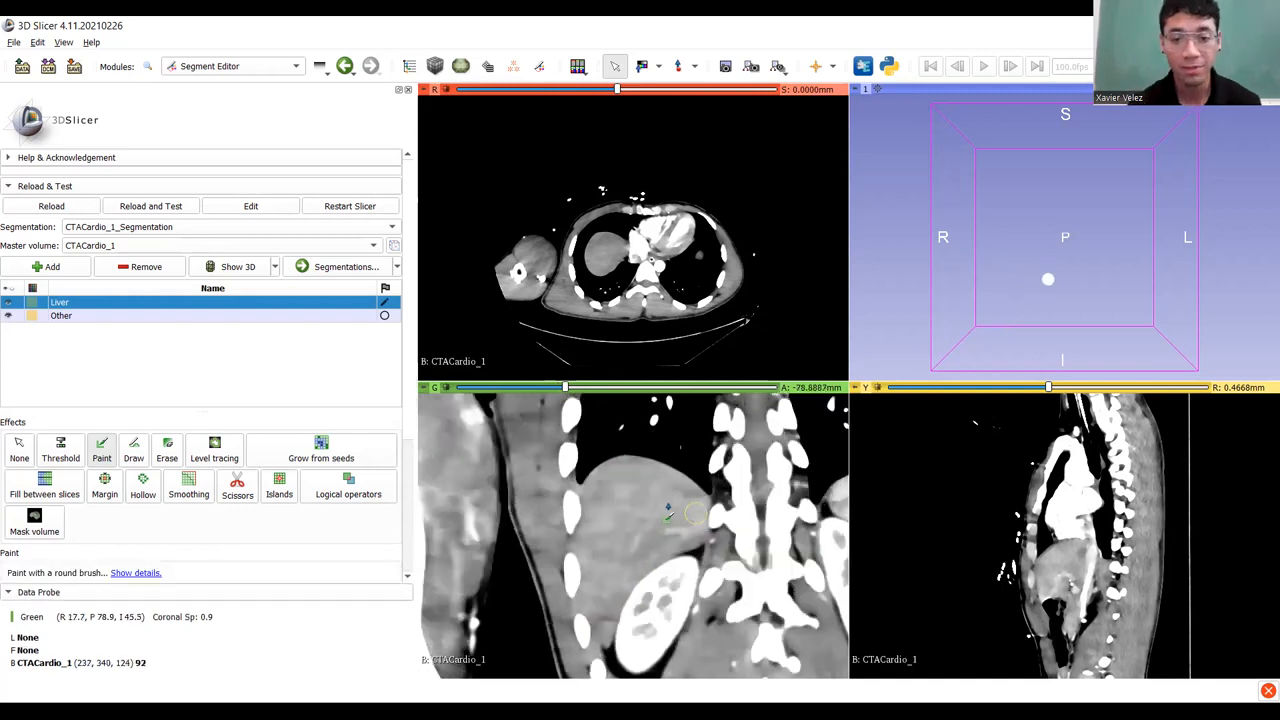
{"action": "mouse_move", "coordinate": [698, 529]}
{"action": "left_mouse_down"}
{"action": "mouse_move", "coordinate": [620, 535]}
{"action": "mouse_move", "coordinate": [594, 568]}
{"action": "mouse_move", "coordinate": [596, 600]}
{"action": "left_mouse_up"}
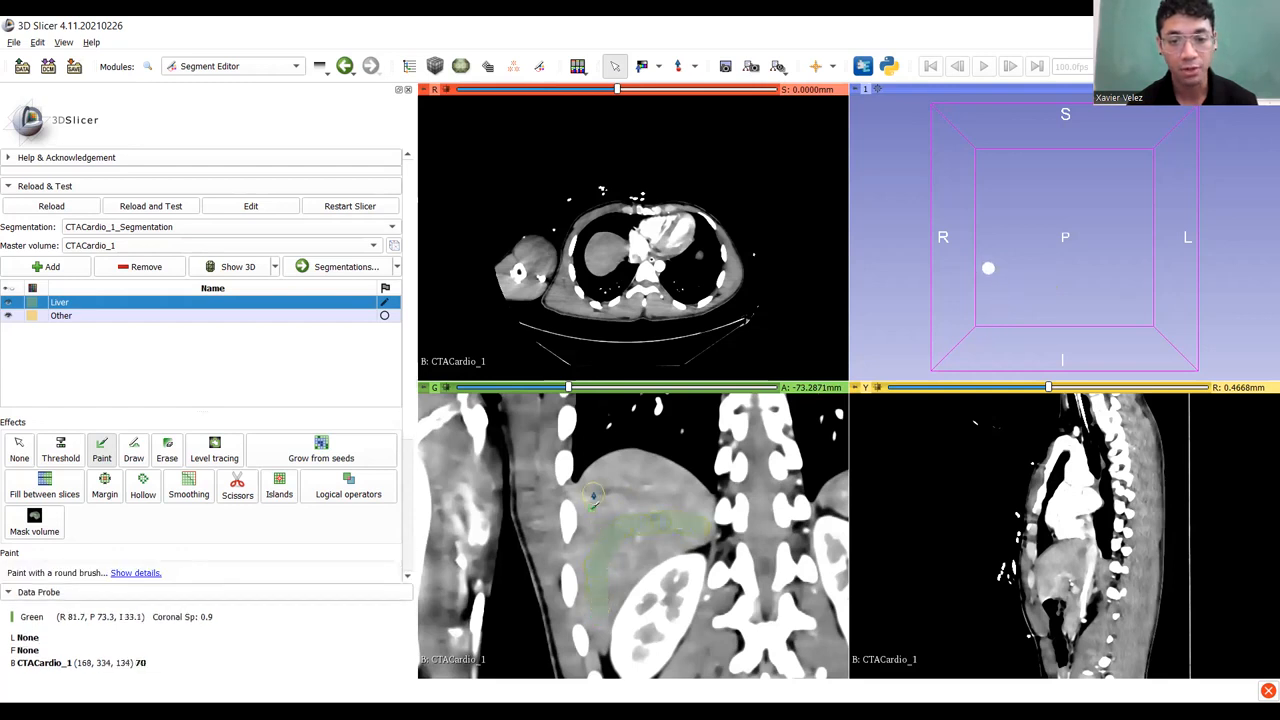
{"action": "scroll", "coordinate": [603, 500], "scroll_direction": "up", "scroll_amount": 16}
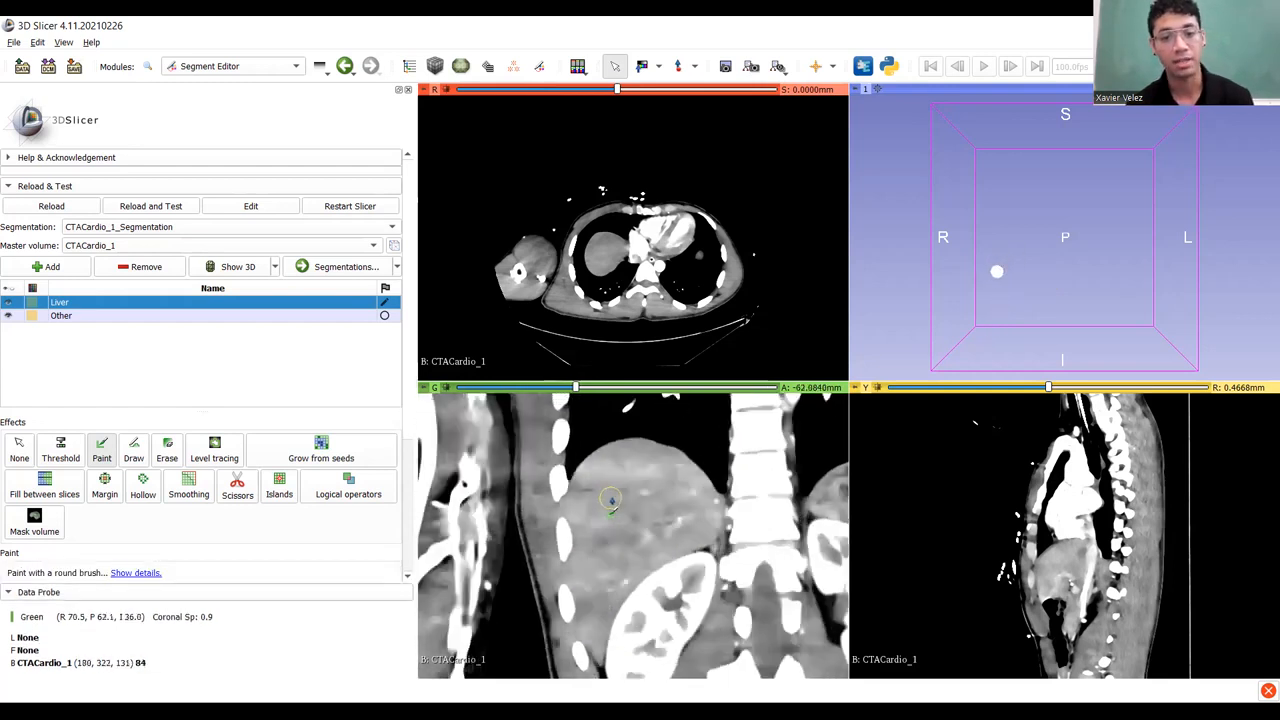
{"action": "left_click_drag", "start_coordinate": [596, 474], "coordinate": [592, 528]}
{"action": "left_click_drag", "start_coordinate": [598, 594], "coordinate": [598, 596]}
{"action": "mouse_move", "coordinate": [642, 542]}
{"action": "left_mouse_down"}
{"action": "mouse_move", "coordinate": [686, 531]}
{"action": "mouse_move", "coordinate": [700, 508]}
{"action": "left_mouse_up"}
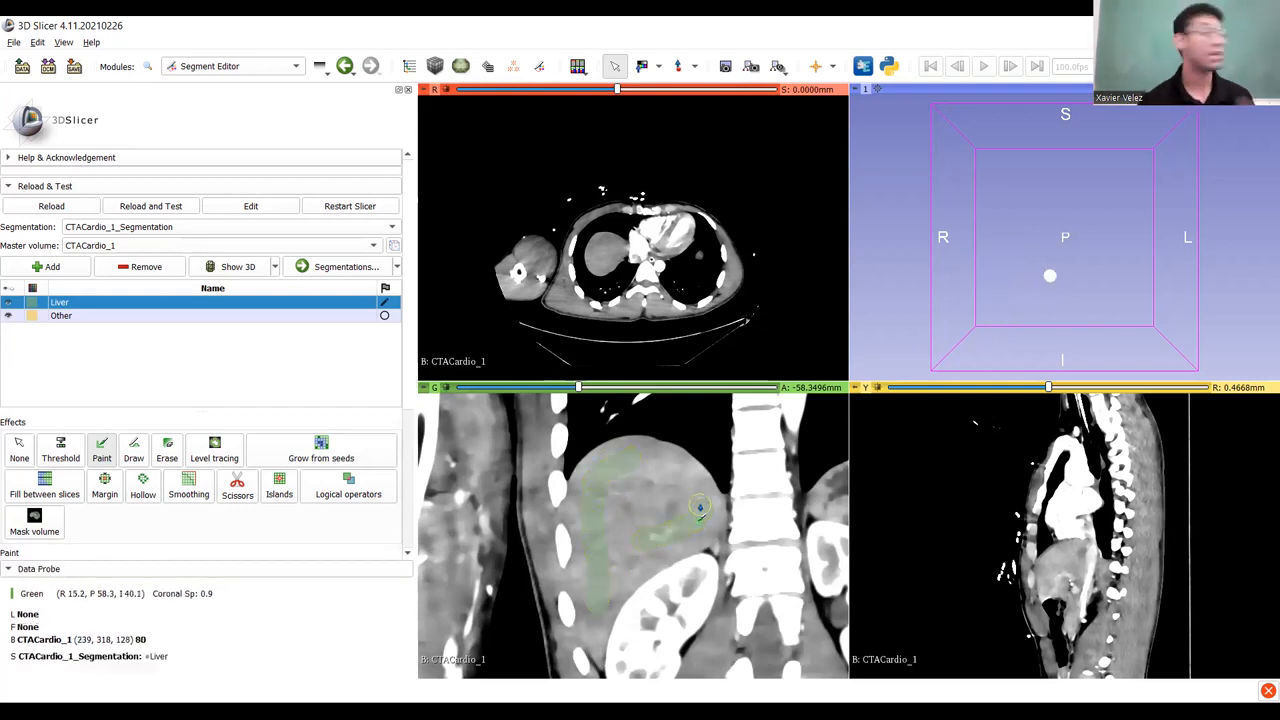
Paint Liver seed strokes along the outer edge, the lower border and the centre of the liver on the coronal slice at about -40.6 mm.
{"action": "scroll", "coordinate": [690, 510], "scroll_direction": "up", "scroll_amount": 13}
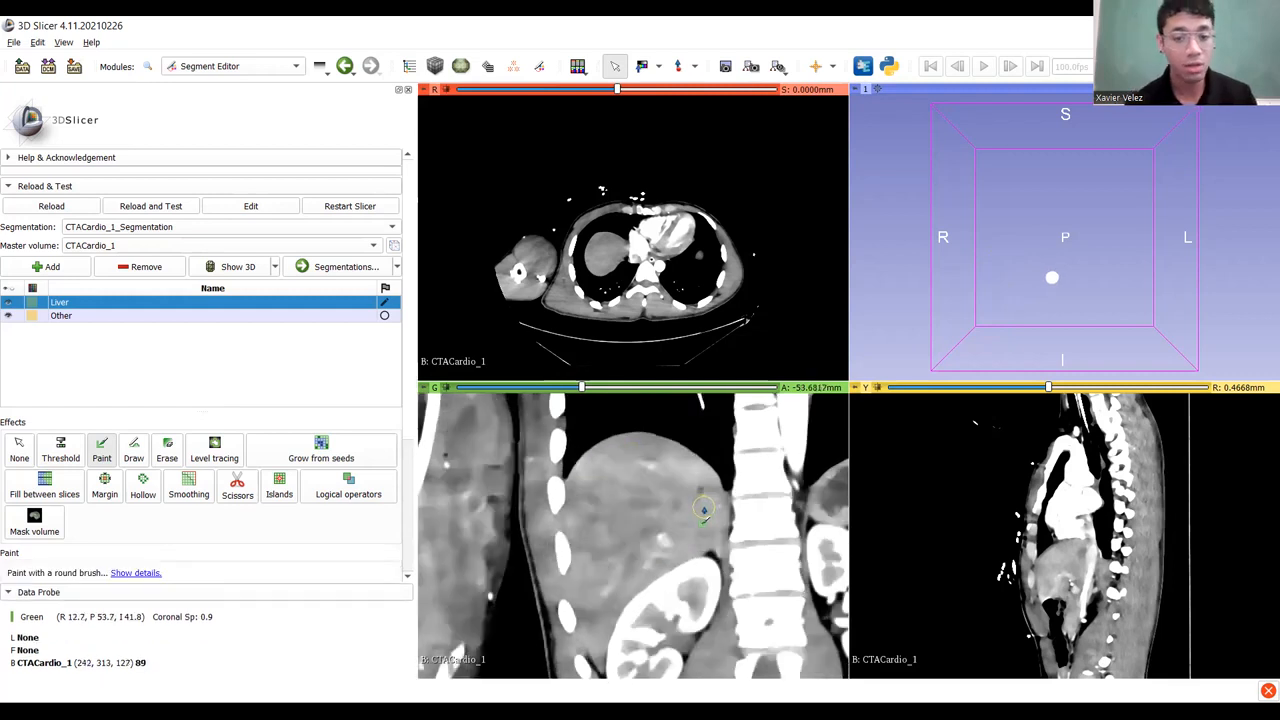
{"action": "scroll", "coordinate": [668, 515], "scroll_direction": "up", "scroll_amount": 2, "text": "ctrl"}
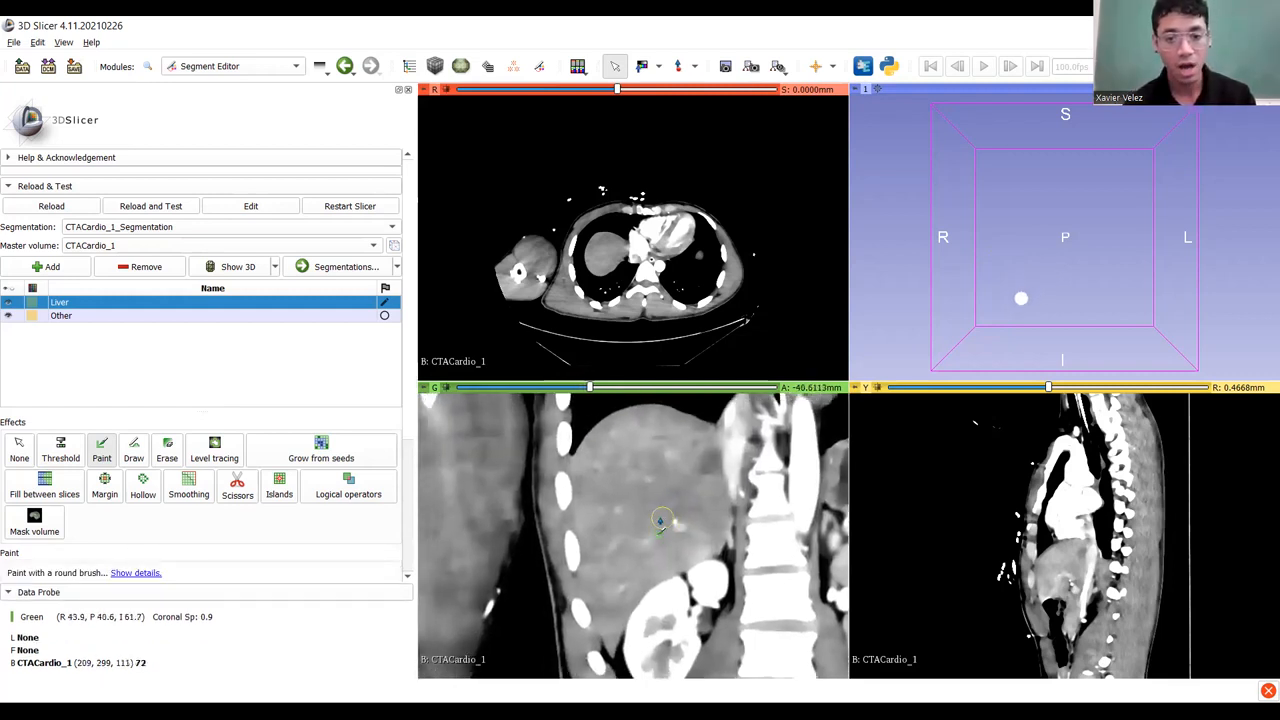
{"action": "scroll", "coordinate": [658, 522], "scroll_direction": "down", "scroll_amount": 2, "text": "ctrl"}
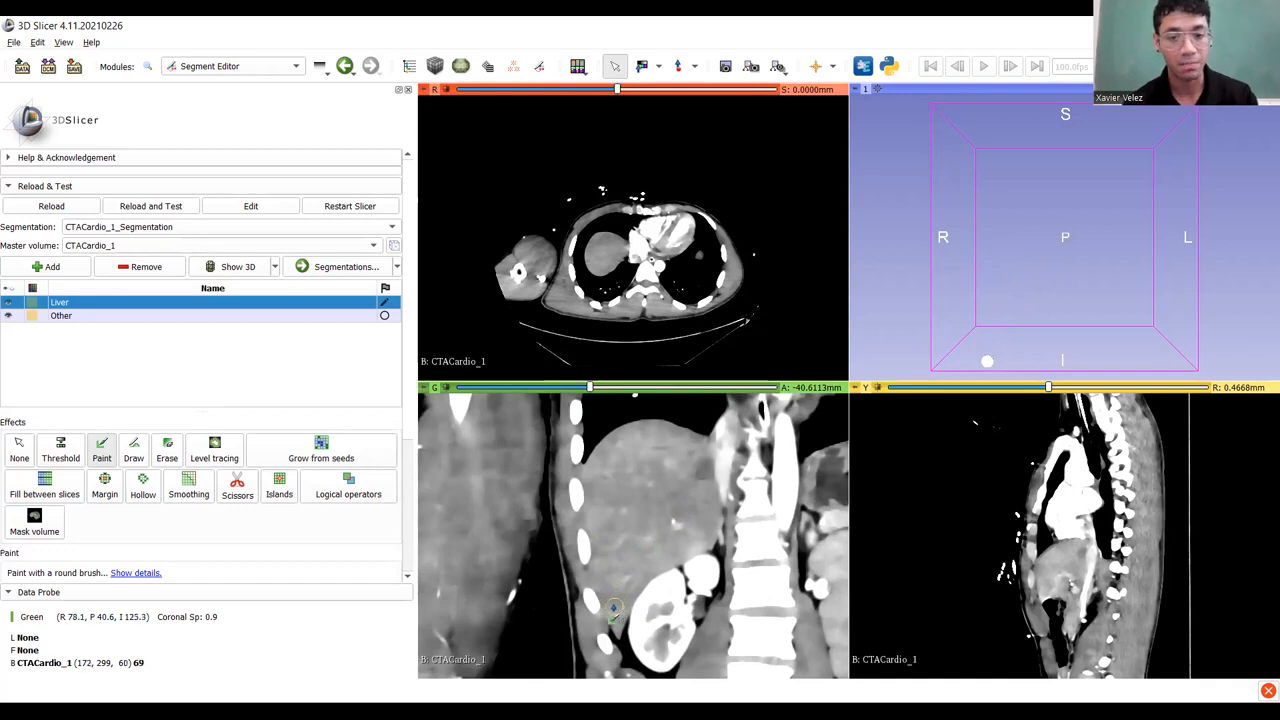
{"action": "mouse_move", "coordinate": [616, 606]}
{"action": "left_mouse_down"}
{"action": "mouse_move", "coordinate": [605, 509]}
{"action": "mouse_move", "coordinate": [618, 456]}
{"action": "mouse_move", "coordinate": [643, 440]}
{"action": "left_mouse_up"}
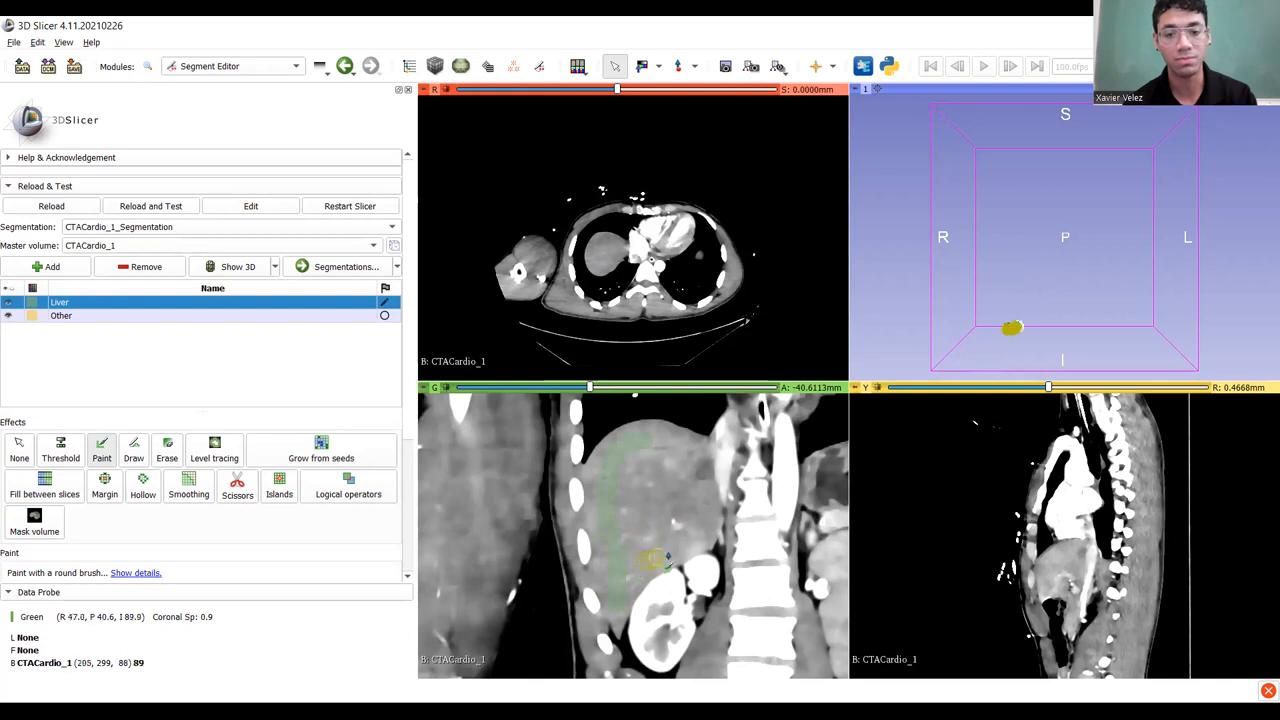
{"action": "left_click_drag", "start_coordinate": [707, 512], "coordinate": [687, 527]}
{"action": "middle_click_drag", "start_coordinate": [728, 474], "coordinate": [674, 522]}
{"action": "scroll", "coordinate": [688, 505], "scroll_direction": "up", "scroll_amount": 4, "text": "ctrl"}
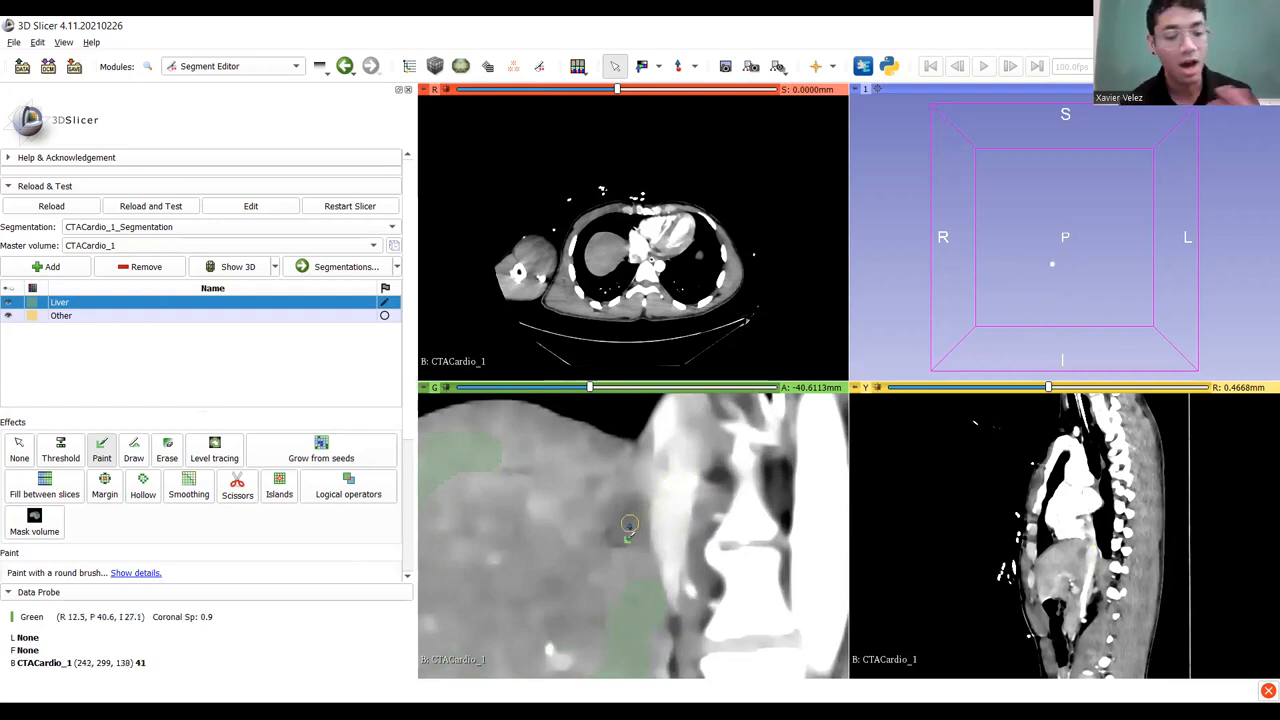
{"action": "scroll", "coordinate": [629, 525], "scroll_direction": "down", "scroll_amount": 4, "text": "ctrl"}
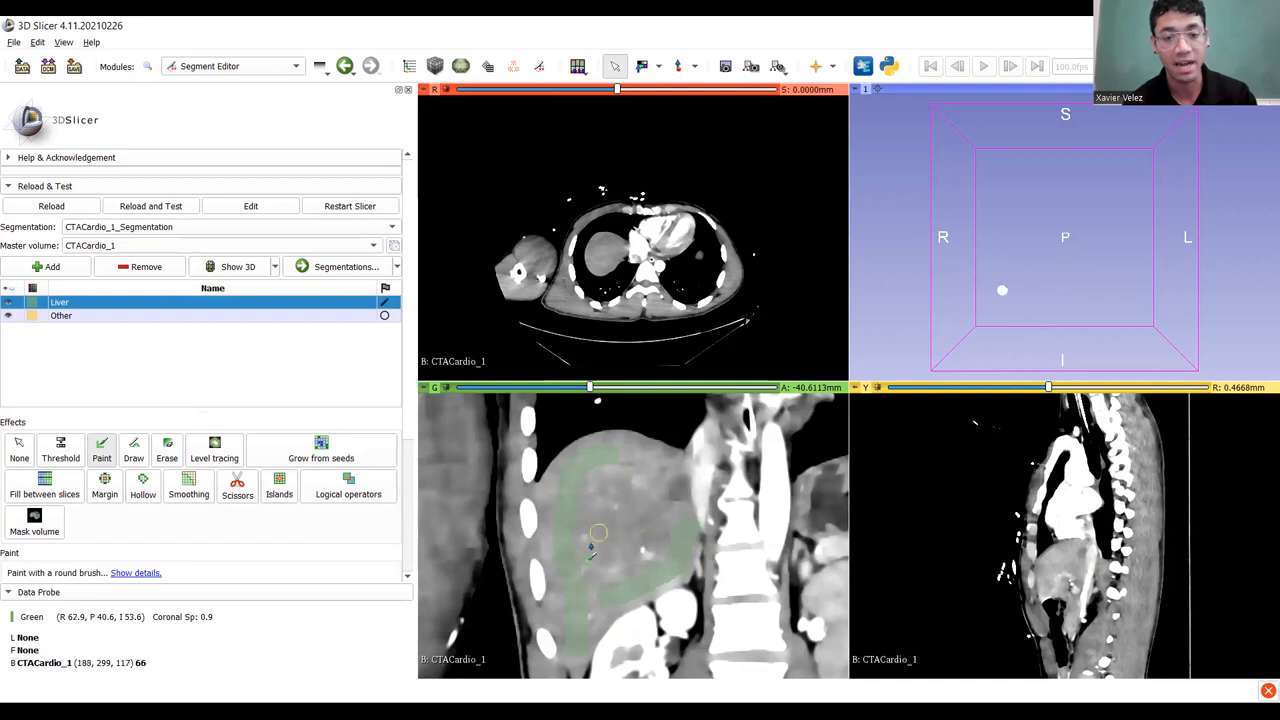
{"action": "left_click_drag", "start_coordinate": [613, 543], "coordinate": [680, 459]}
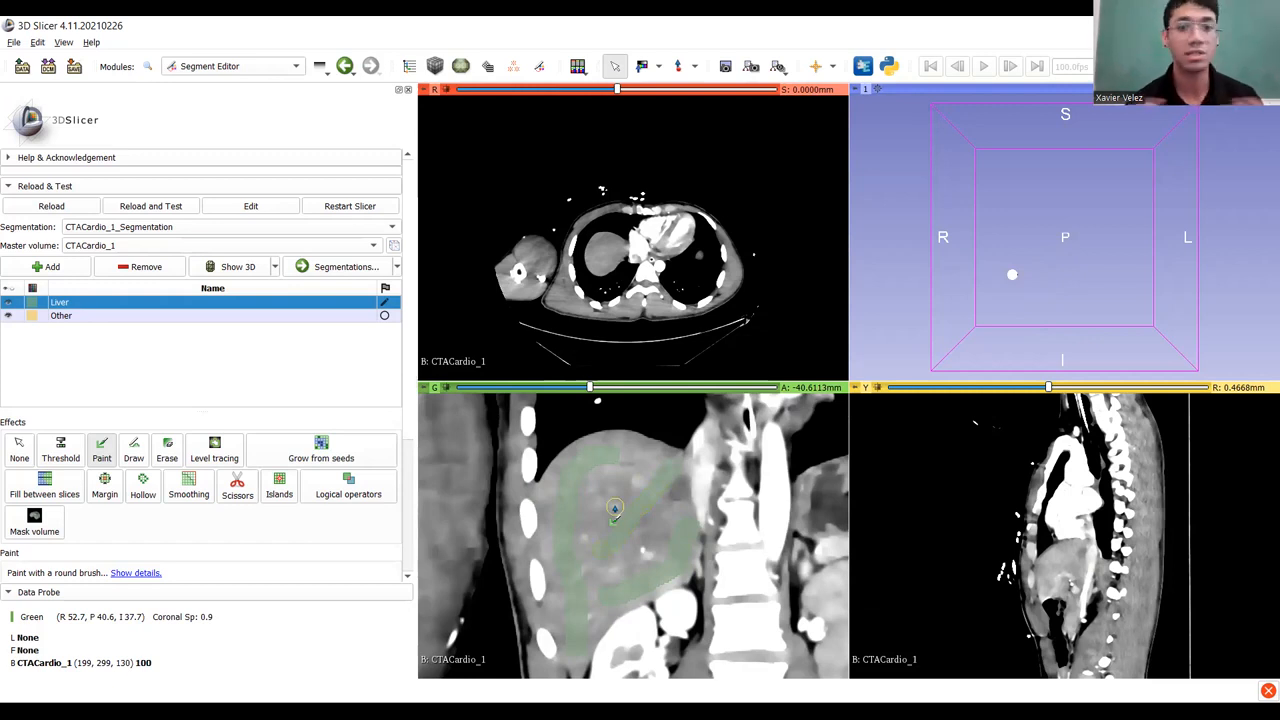
Paint Liver seed strokes along the outer edge, around the bright vessels and toward the spine on the coronal slice at about -28.5 mm.
{"action": "scroll", "coordinate": [612, 512], "scroll_direction": "up", "scroll_amount": 13}
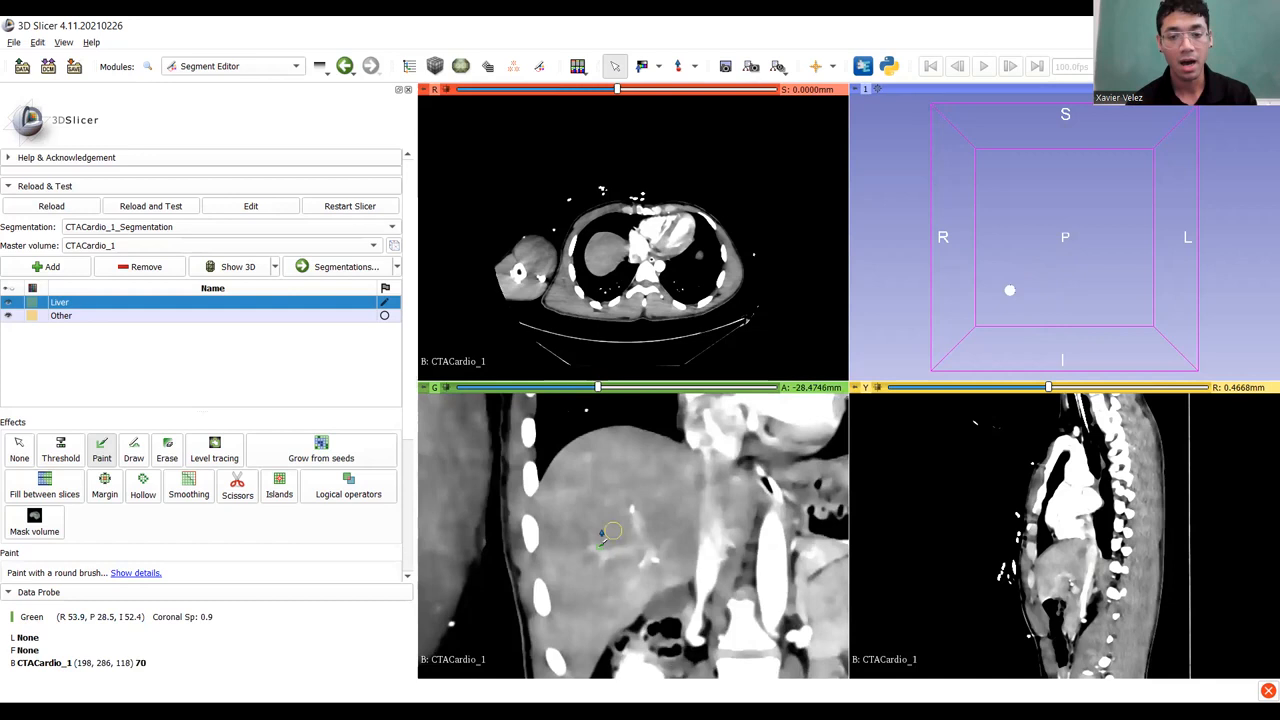
{"action": "mouse_move", "coordinate": [605, 586]}
{"action": "left_mouse_down"}
{"action": "mouse_move", "coordinate": [606, 612]}
{"action": "mouse_move", "coordinate": [584, 466]}
{"action": "left_mouse_up"}
{"action": "left_click_drag", "start_coordinate": [621, 422], "coordinate": [621, 425]}
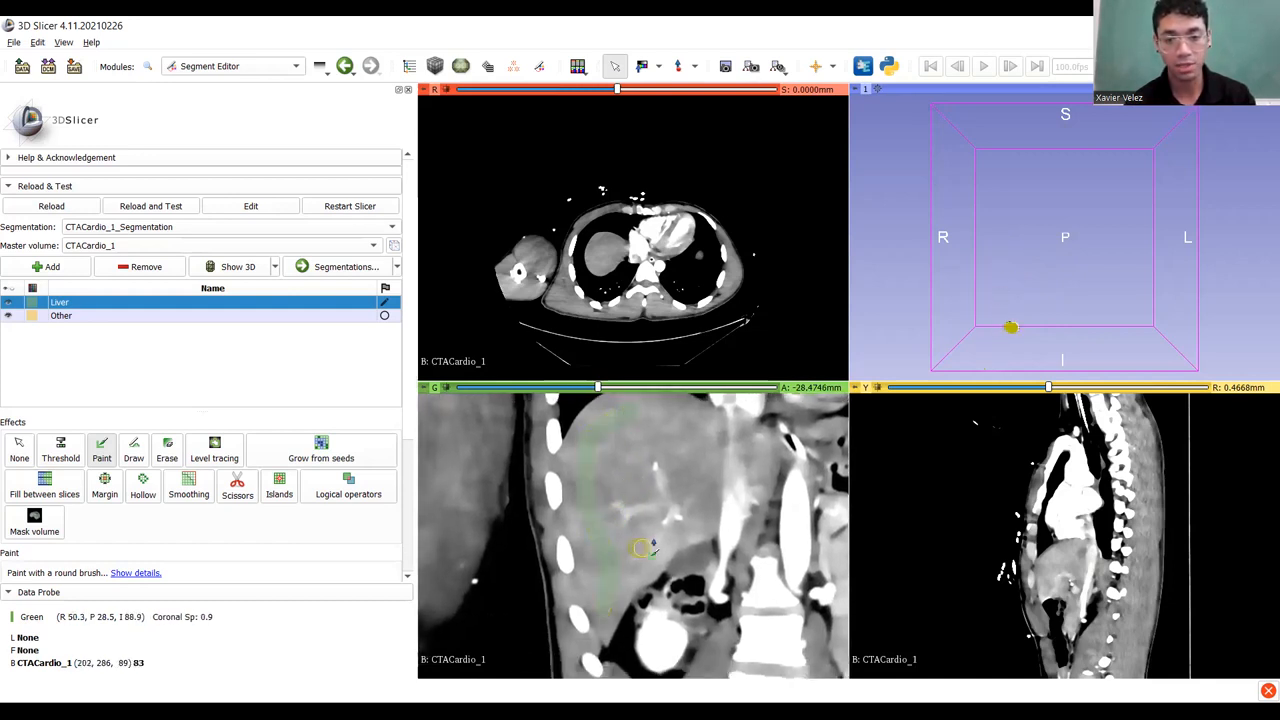
{"action": "mouse_move", "coordinate": [694, 514]}
{"action": "left_mouse_down"}
{"action": "mouse_move", "coordinate": [690, 444]}
{"action": "mouse_move", "coordinate": [709, 430]}
{"action": "mouse_move", "coordinate": [768, 477]}
{"action": "left_mouse_up"}
{"action": "scroll", "coordinate": [668, 528], "scroll_direction": "down", "scroll_amount": 1, "text": "ctrl"}
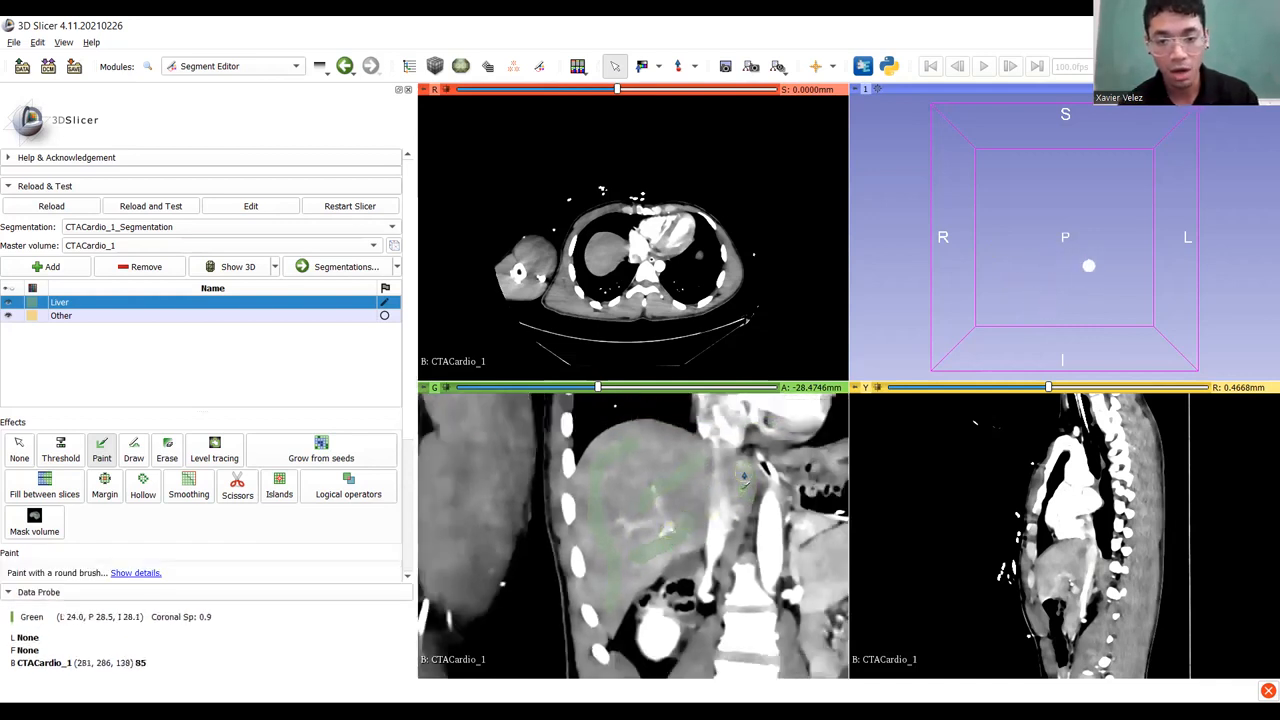
Paint Liver seed strokes along the dome, outer edge, lower border and left lobe of the liver on the coronal slice at about -21 mm.
{"action": "scroll", "coordinate": [690, 480], "scroll_direction": "up", "scroll_amount": 8}
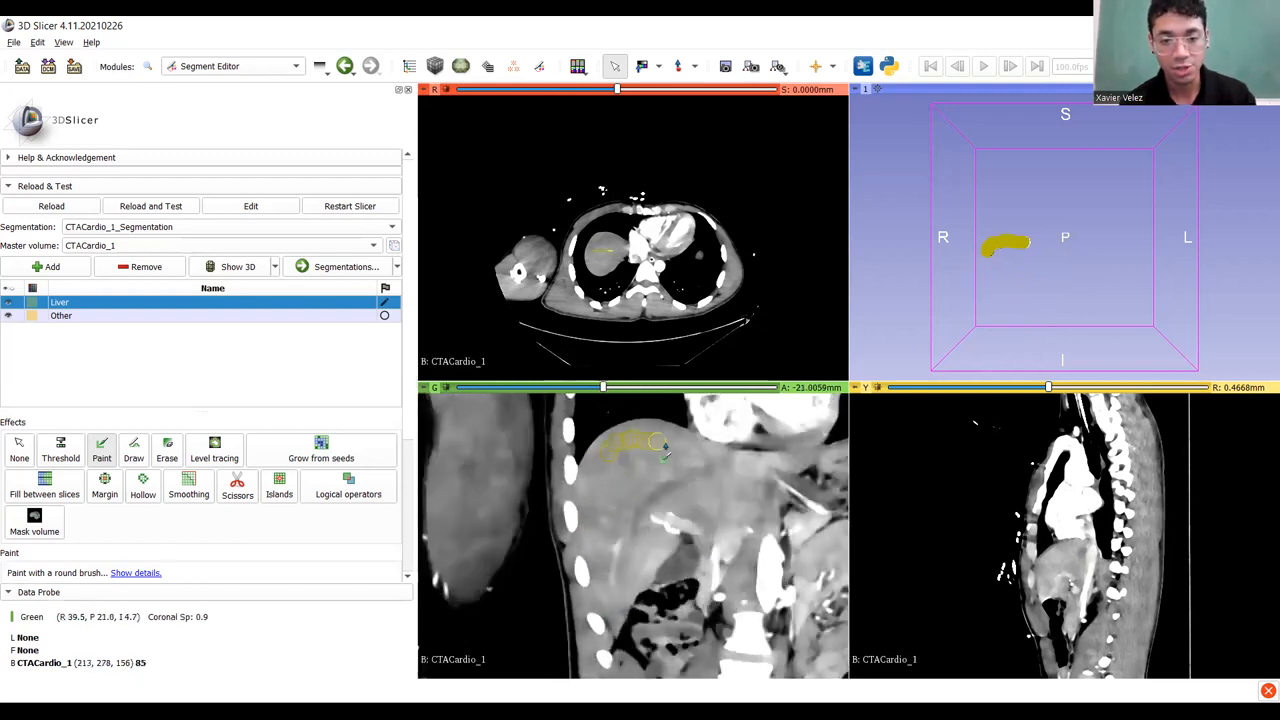
{"action": "key", "text": "ctrl+z"}
{"action": "mouse_move", "coordinate": [731, 514]}
{"action": "left_mouse_down"}
{"action": "mouse_move", "coordinate": [648, 505]}
{"action": "mouse_move", "coordinate": [611, 607]}
{"action": "left_mouse_up"}
{"action": "left_click_drag", "start_coordinate": [604, 557], "coordinate": [626, 473]}
{"action": "middle_click_drag", "start_coordinate": [700, 479], "coordinate": [612, 516]}
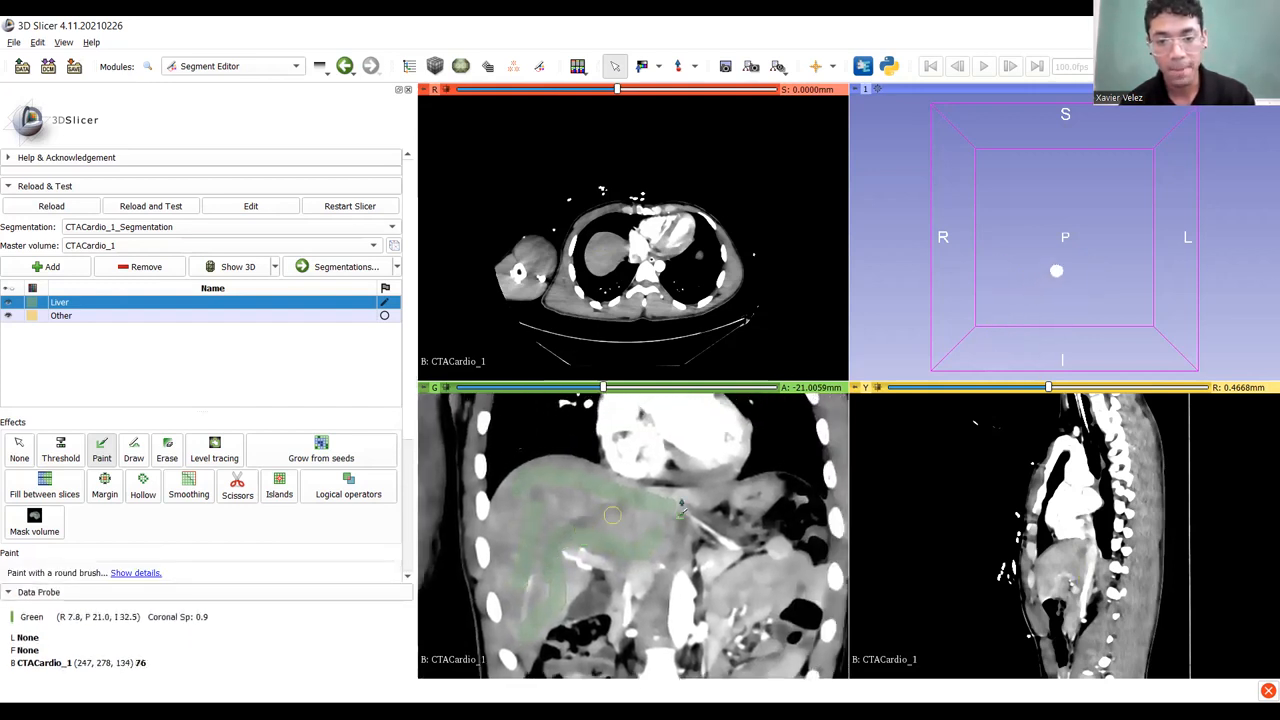
{"action": "scroll", "coordinate": [686, 497], "scroll_direction": "up", "scroll_amount": 3, "text": "ctrl"}
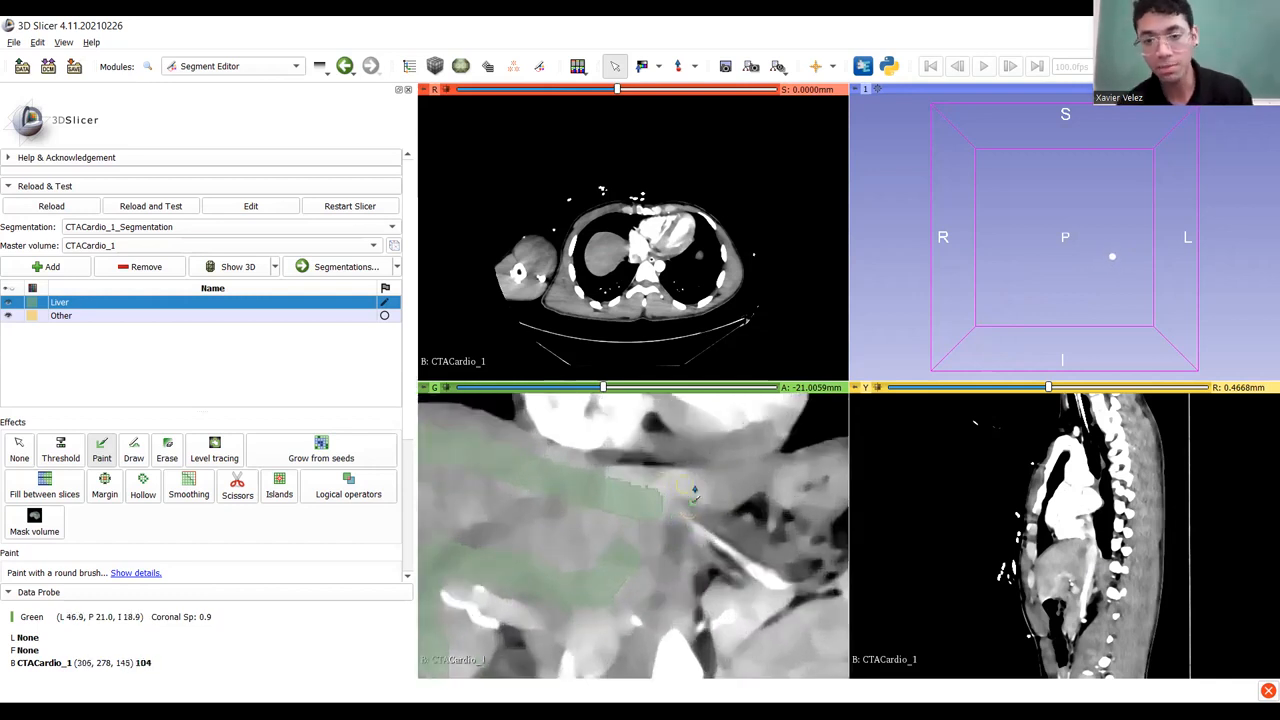
{"action": "left_click_drag", "start_coordinate": [700, 487], "coordinate": [702, 488]}
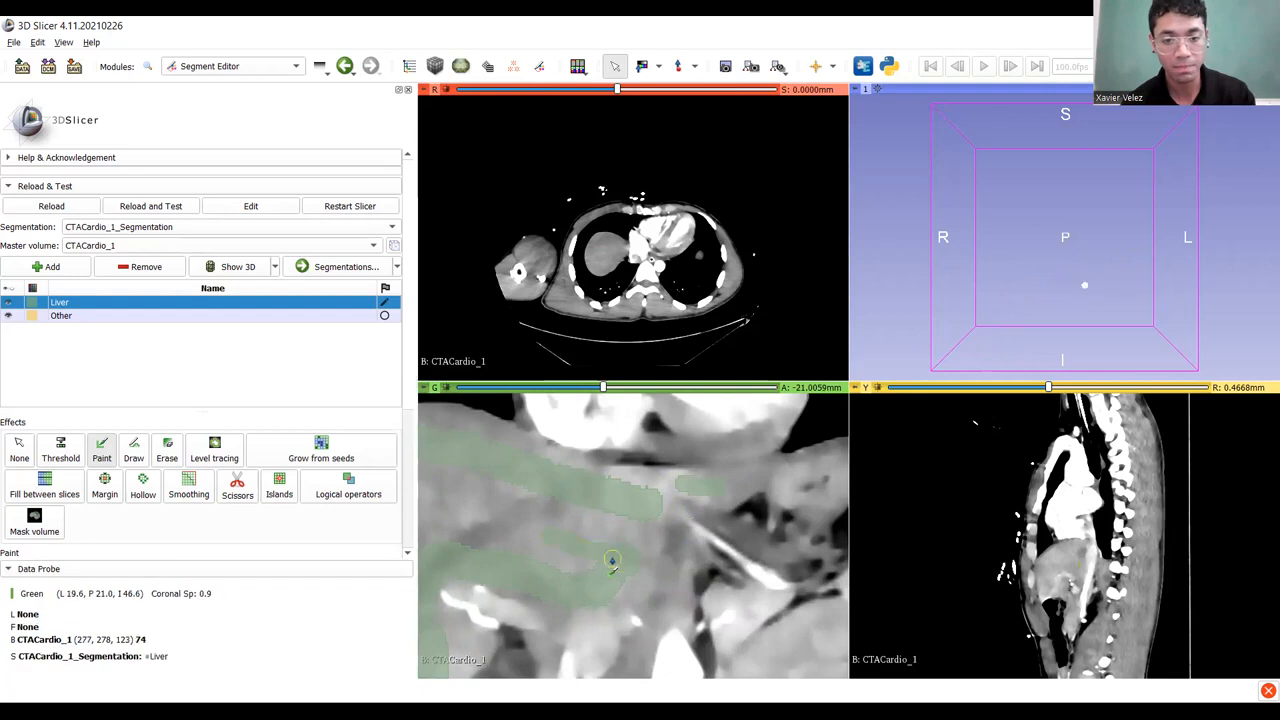
{"action": "scroll", "coordinate": [589, 556], "scroll_direction": "down", "scroll_amount": 4, "text": "ctrl"}
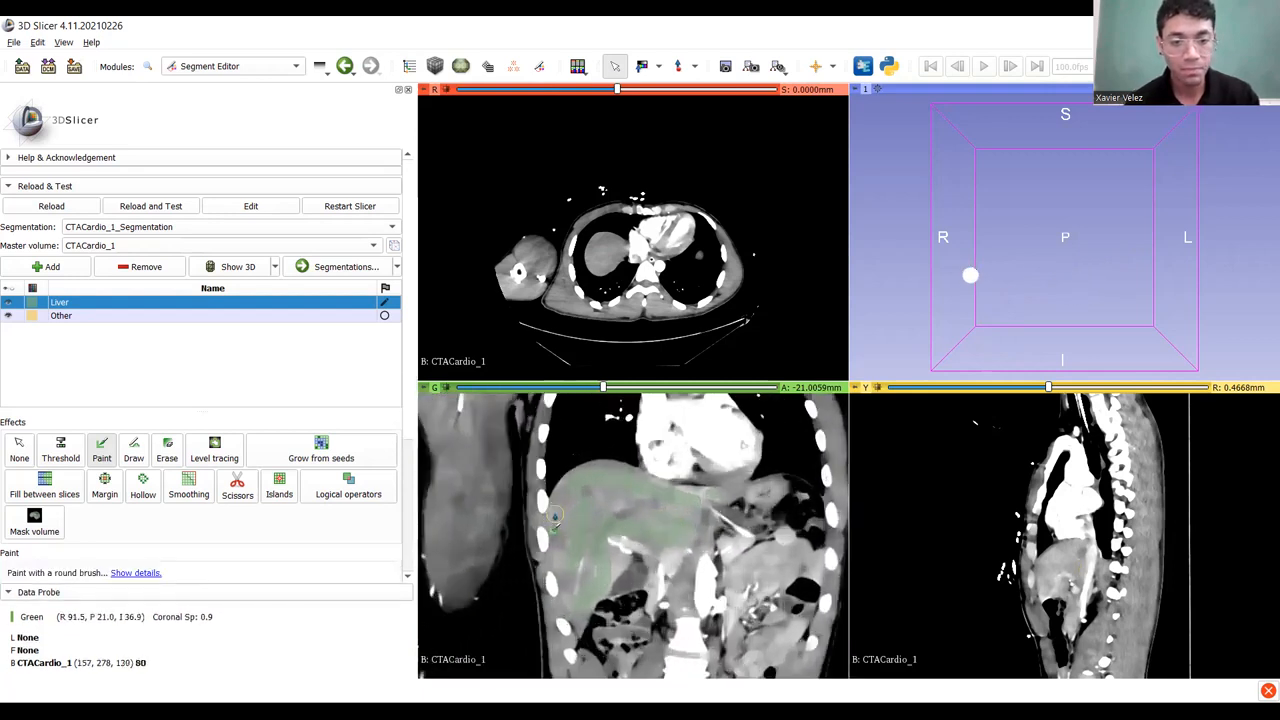
Paint Liver seed strokes along the outer edge, the top and the centre into the left lobe on the coronal slice at about -12.6 mm.
{"action": "scroll", "coordinate": [555, 515], "scroll_direction": "up", "scroll_amount": 3, "text": "ctrl"}
{"action": "scroll", "coordinate": [578, 590], "scroll_direction": "up", "scroll_amount": 9}
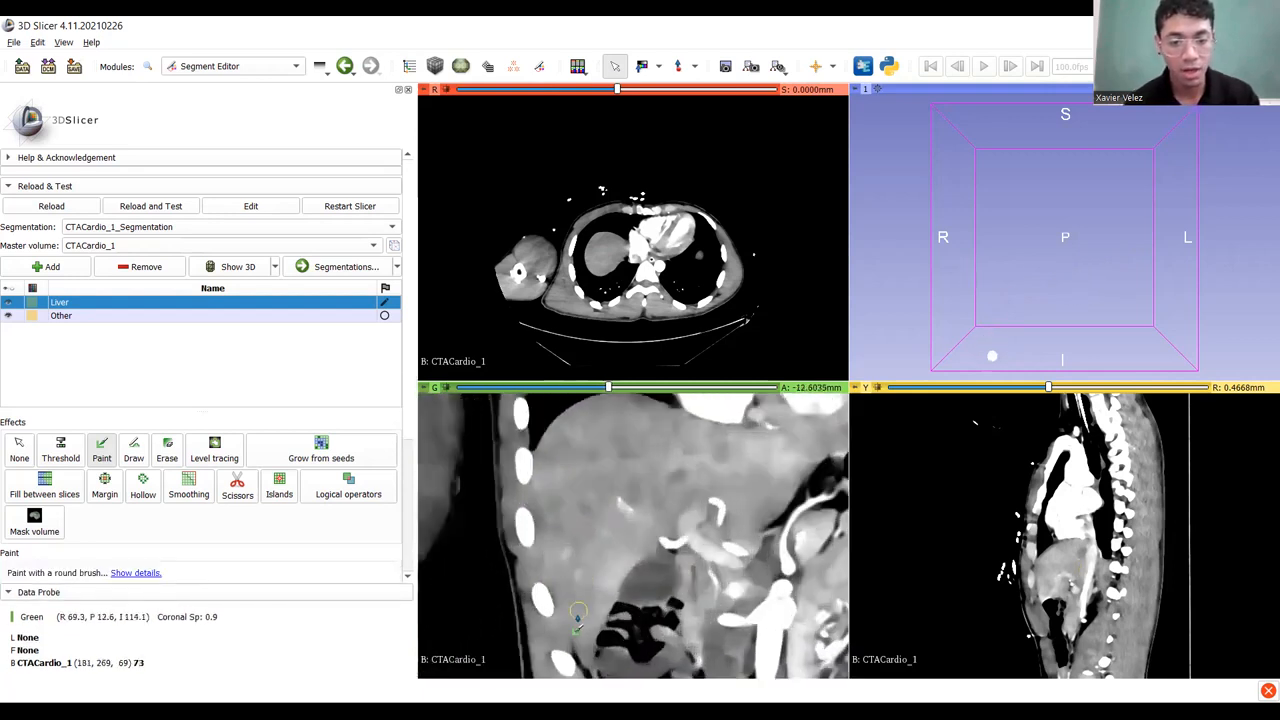
{"action": "mouse_move", "coordinate": [585, 630]}
{"action": "left_mouse_down"}
{"action": "mouse_move", "coordinate": [558, 470]}
{"action": "mouse_move", "coordinate": [595, 418]}
{"action": "left_mouse_up"}
{"action": "key", "text": "ctrl+z"}
{"action": "mouse_move", "coordinate": [598, 527]}
{"action": "left_mouse_down"}
{"action": "mouse_move", "coordinate": [675, 490]}
{"action": "mouse_move", "coordinate": [730, 506]}
{"action": "mouse_move", "coordinate": [743, 497]}
{"action": "left_mouse_up"}
{"action": "middle_click_drag", "start_coordinate": [749, 490], "coordinate": [621, 557]}
{"action": "left_click_drag", "start_coordinate": [716, 502], "coordinate": [724, 500]}
{"action": "middle_click_drag", "start_coordinate": [534, 555], "coordinate": [585, 521]}
Paint Liver seed strokes around the edge and through the centre of the liver, avoiding the gallbladder, on the coronal slice at about -1.4 mm.
{"action": "scroll", "coordinate": [520, 512], "scroll_direction": "up", "scroll_amount": 7}
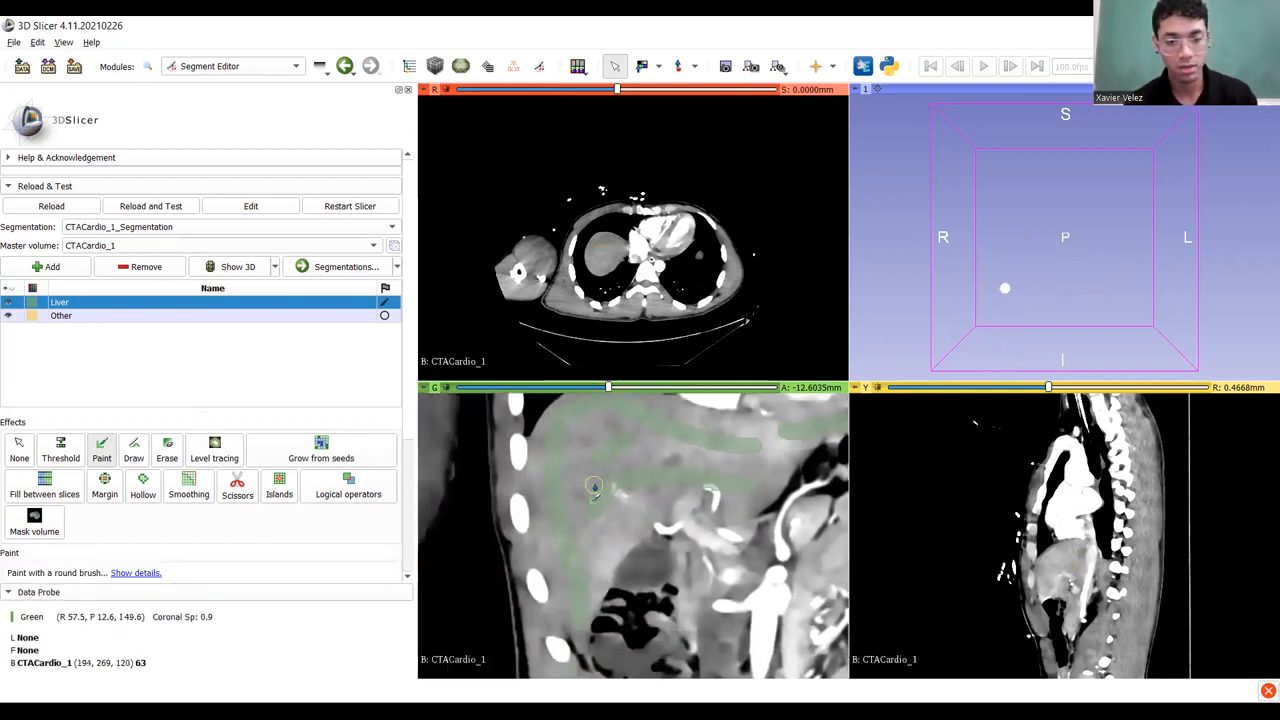
{"action": "scroll", "coordinate": [596, 514], "scroll_direction": "up", "scroll_amount": 5}
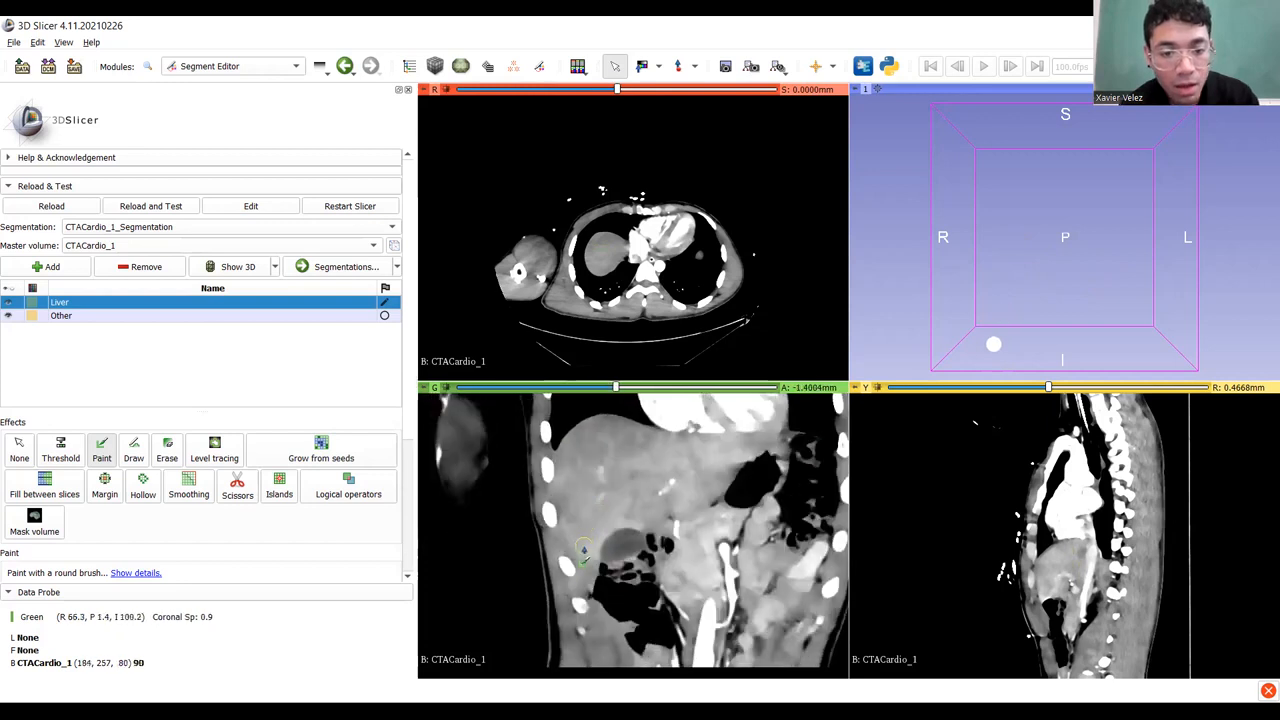
{"action": "mouse_move", "coordinate": [588, 557]}
{"action": "left_mouse_down"}
{"action": "mouse_move", "coordinate": [570, 468]}
{"action": "mouse_move", "coordinate": [591, 432]}
{"action": "left_mouse_up"}
{"action": "mouse_move", "coordinate": [727, 455]}
{"action": "left_mouse_down"}
{"action": "mouse_move", "coordinate": [748, 460]}
{"action": "mouse_move", "coordinate": [660, 512]}
{"action": "mouse_move", "coordinate": [623, 510]}
{"action": "mouse_move", "coordinate": [649, 490]}
{"action": "left_mouse_up"}
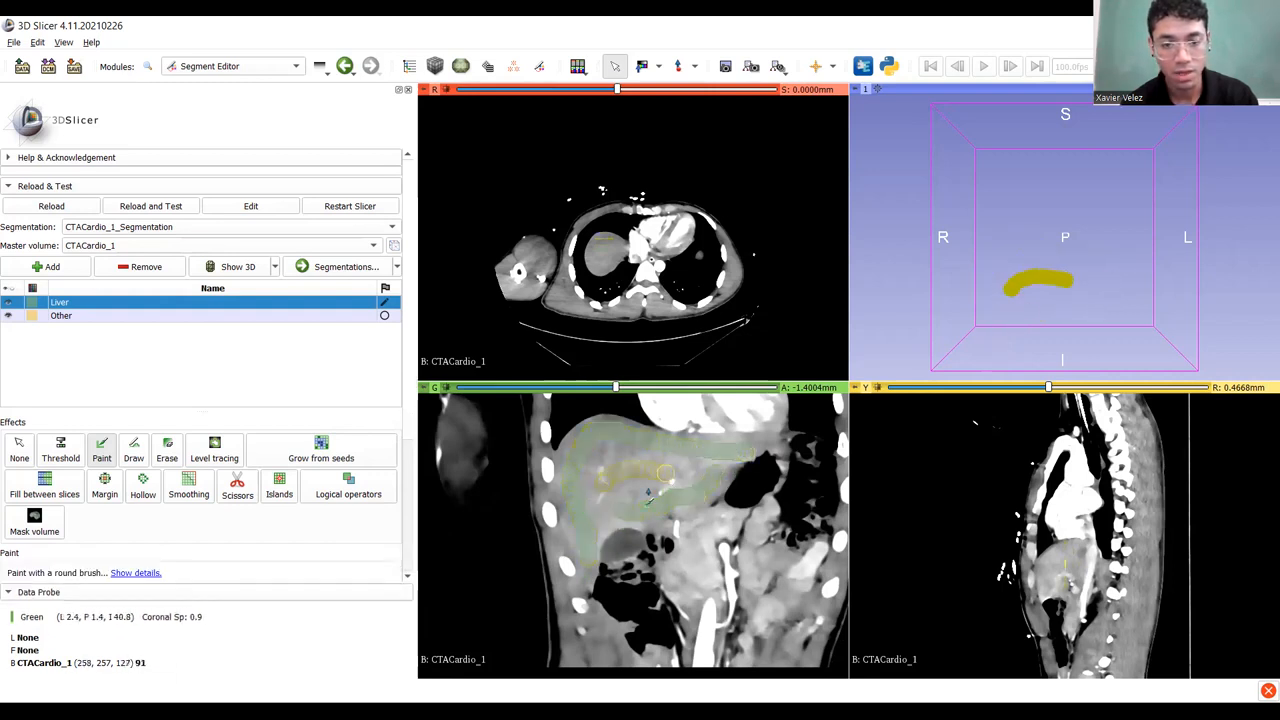
{"action": "scroll", "coordinate": [563, 565], "scroll_direction": "down", "scroll_amount": 4, "text": "ctrl"}
{"action": "scroll", "coordinate": [696, 527], "scroll_direction": "down", "scroll_amount": 3, "text": "ctrl"}
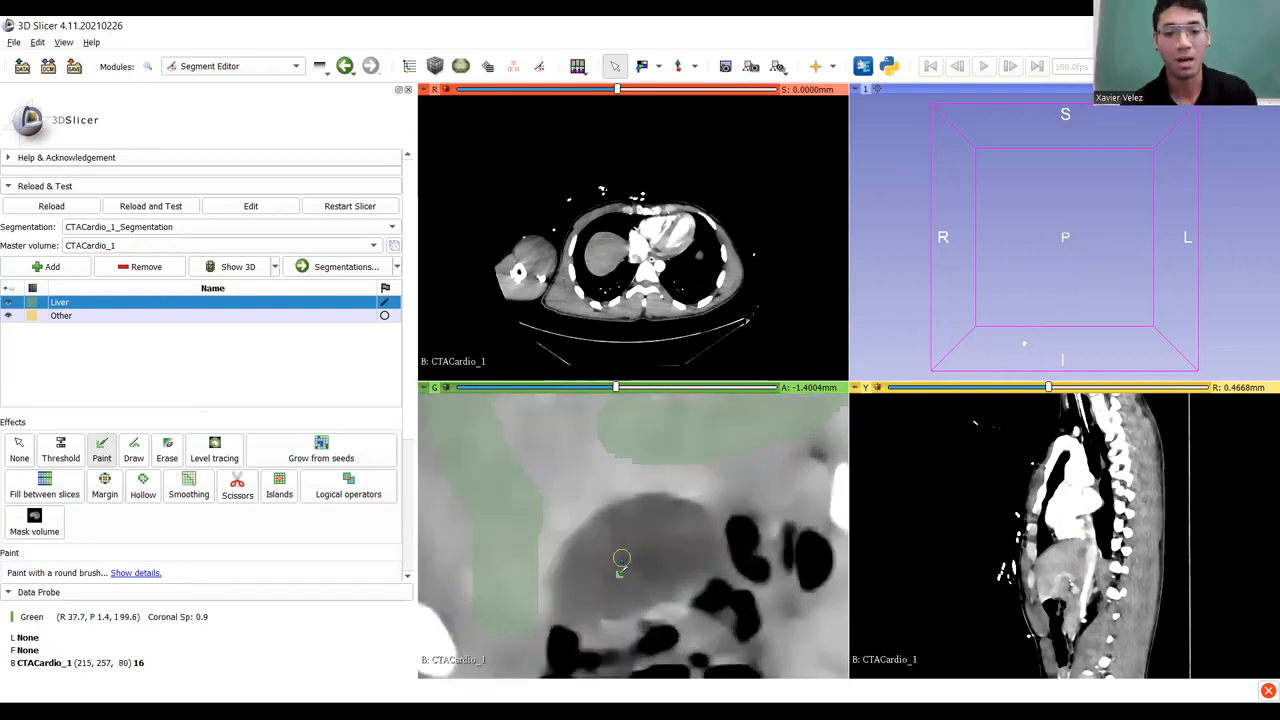
{"action": "scroll", "coordinate": [621, 561], "scroll_direction": "up", "scroll_amount": 5, "text": "ctrl"}
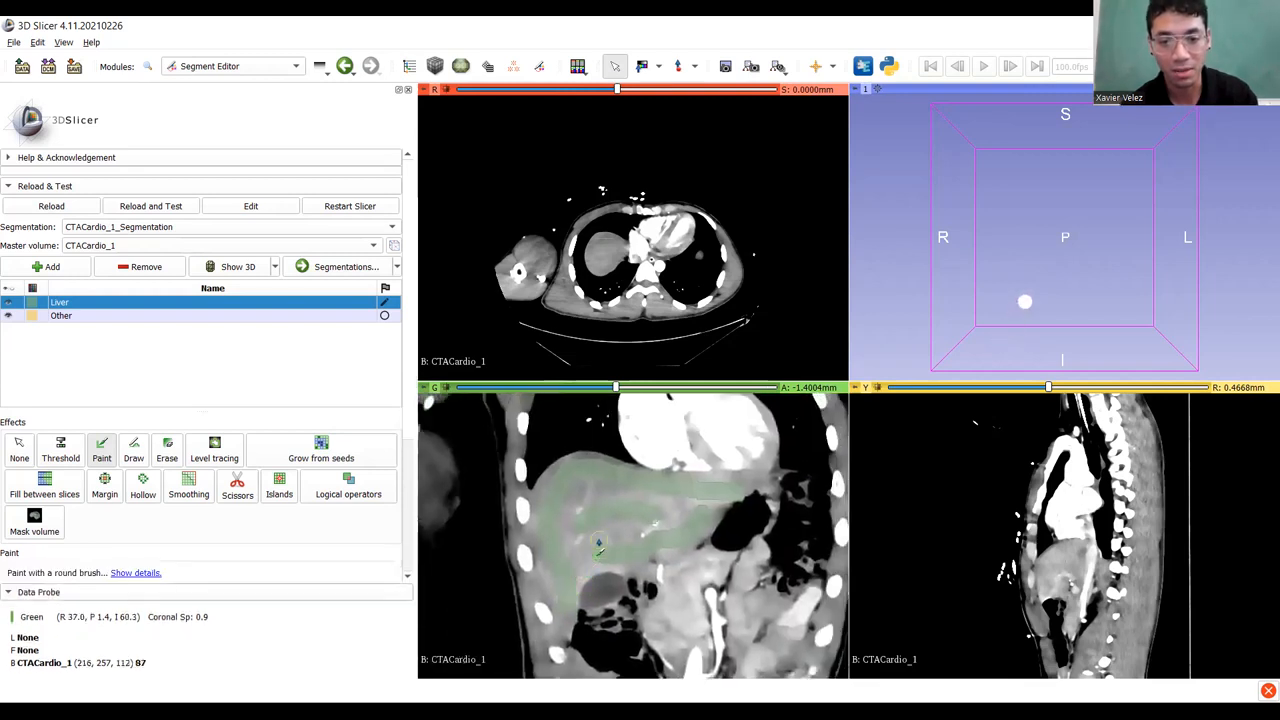
Paint Liver seed strokes along the outer edge, the dome and the lower part of the liver on the coronal slice at about 7 mm.
{"action": "scroll", "coordinate": [598, 543], "scroll_direction": "up", "scroll_amount": 9}
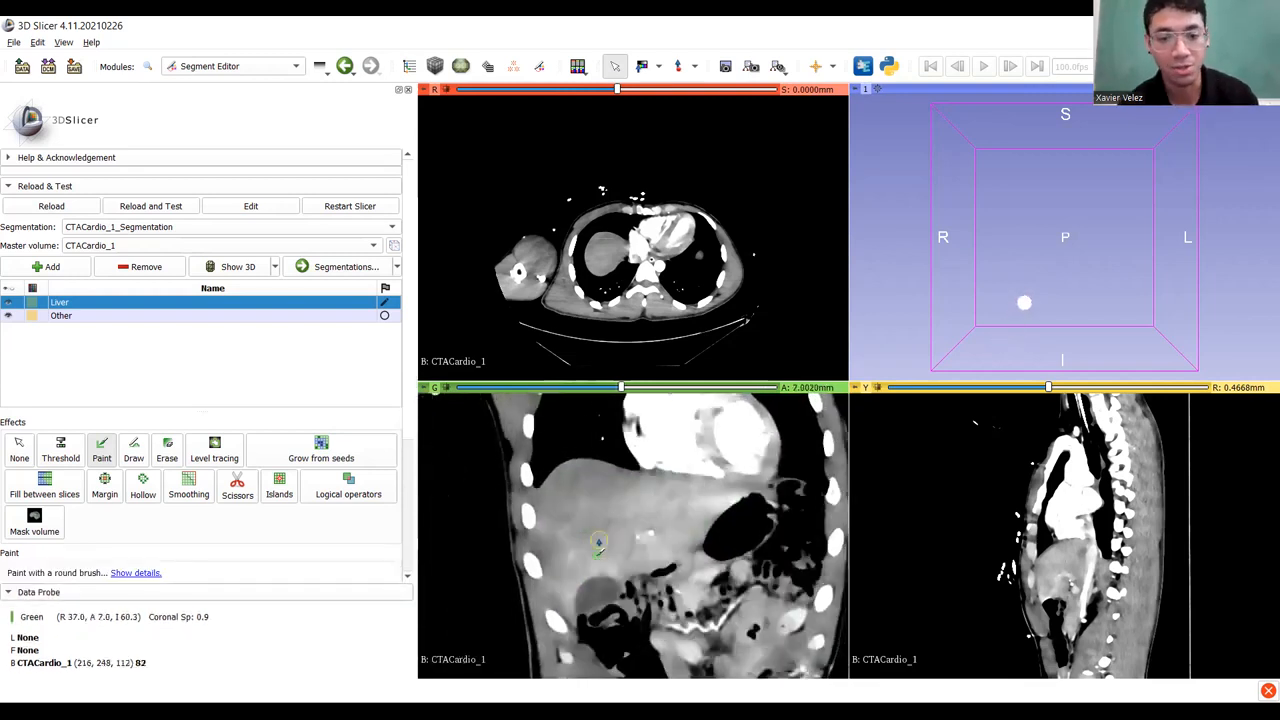
{"action": "scroll", "coordinate": [573, 570], "scroll_direction": "up", "scroll_amount": 5}
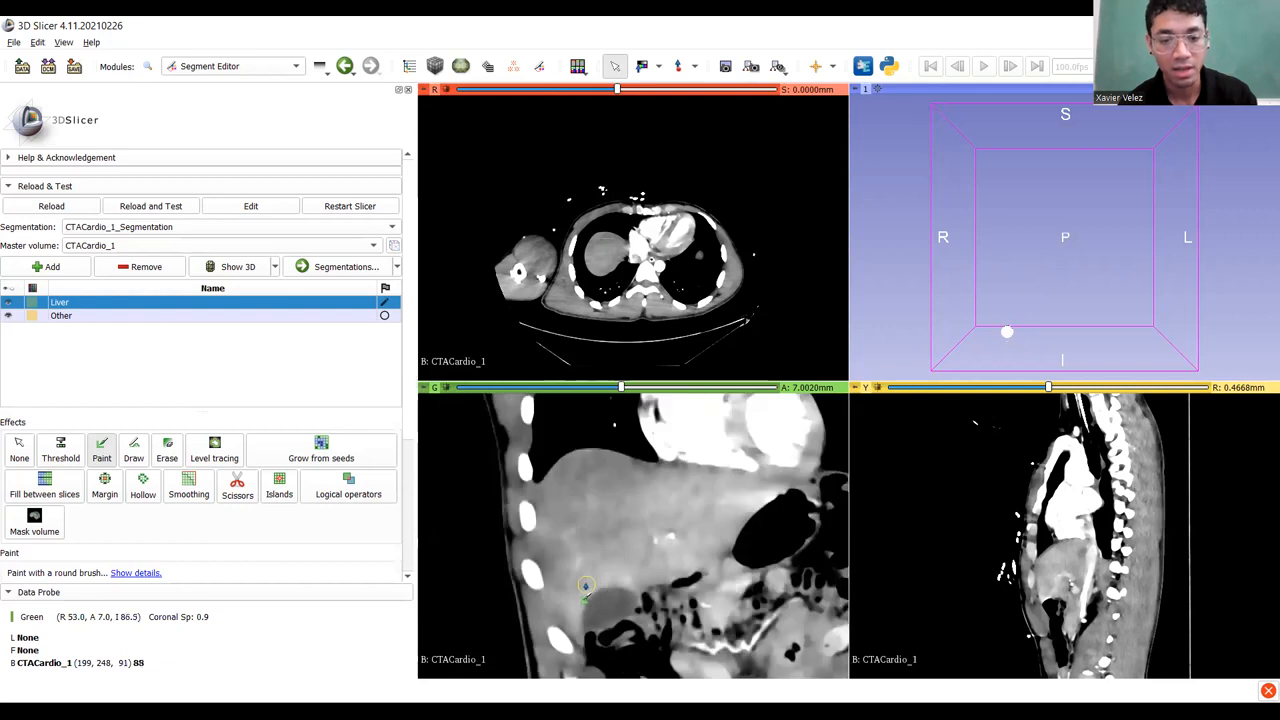
{"action": "scroll", "coordinate": [586, 584], "scroll_direction": "down", "scroll_amount": 1, "text": "ctrl"}
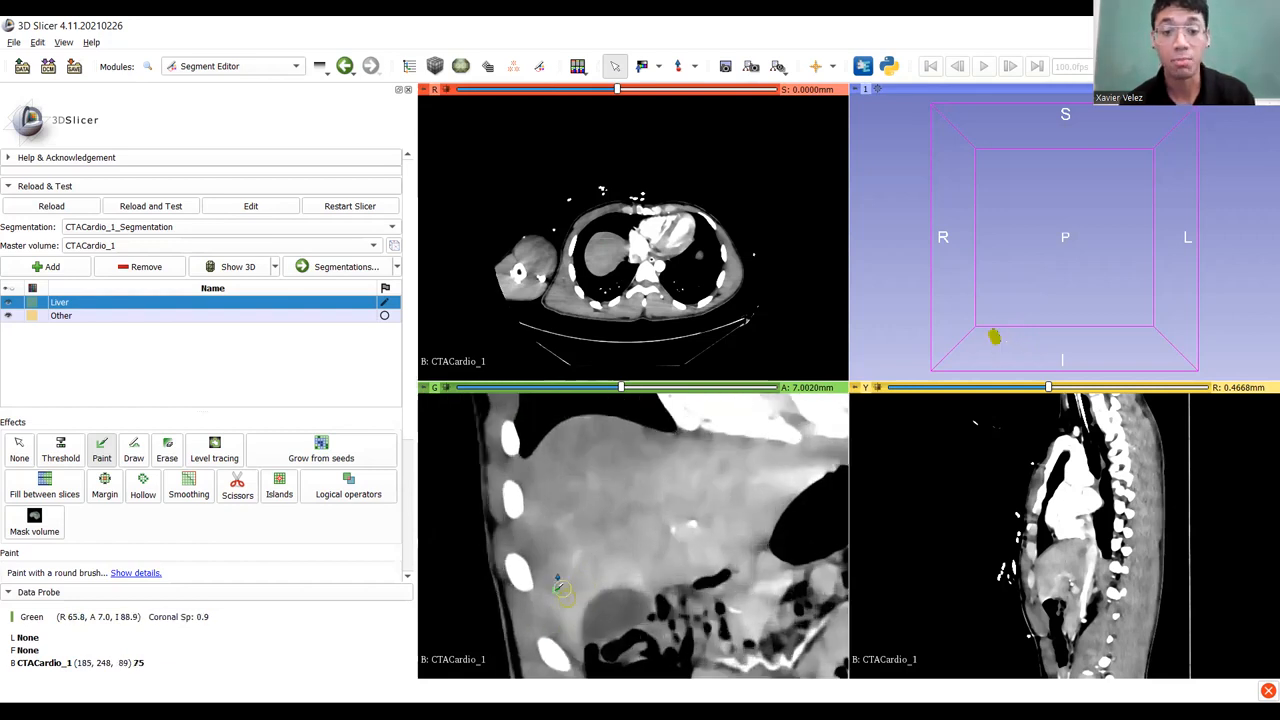
{"action": "left_click_drag", "start_coordinate": [547, 505], "coordinate": [557, 463]}
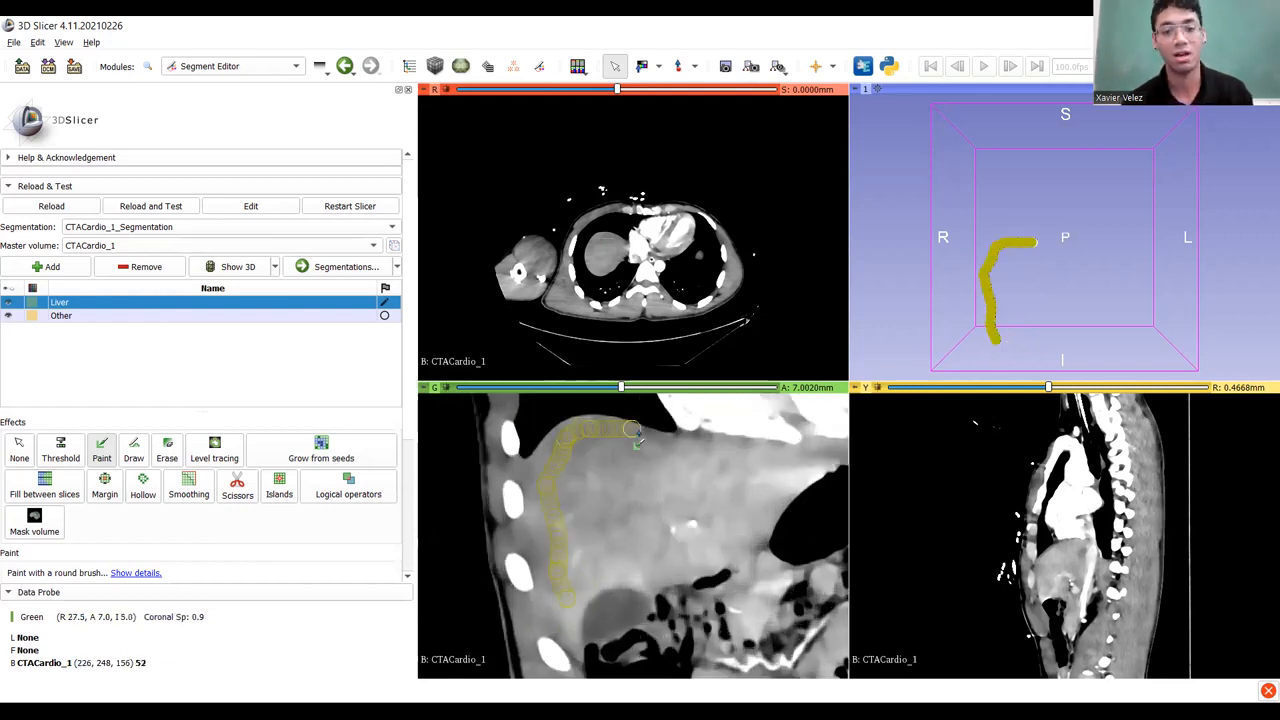
{"action": "left_click_drag", "start_coordinate": [632, 430], "coordinate": [644, 430]}
{"action": "key", "text": "ctrl+z"}
{"action": "left_click_drag", "start_coordinate": [567, 612], "coordinate": [549, 489]}
{"action": "left_click_drag", "start_coordinate": [567, 442], "coordinate": [631, 457]}
{"action": "middle_click_drag", "start_coordinate": [641, 478], "coordinate": [583, 500]}
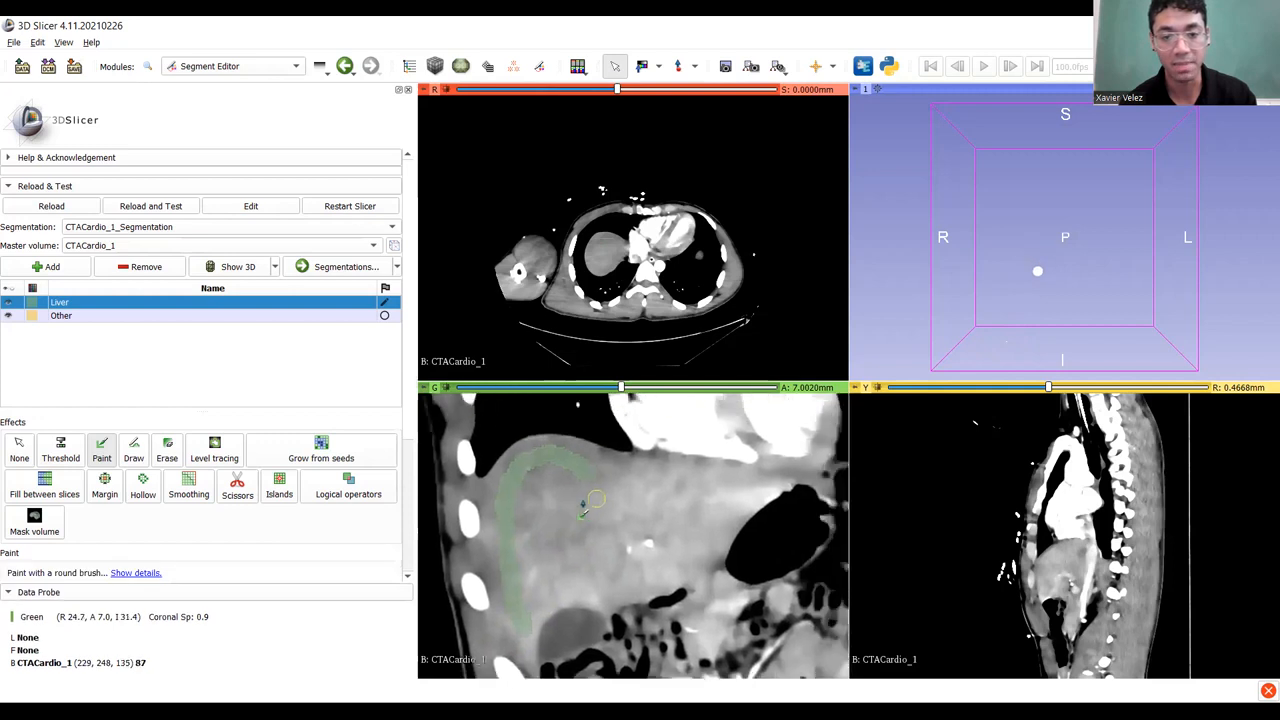
{"action": "left_click_drag", "start_coordinate": [749, 492], "coordinate": [692, 521]}
{"action": "left_click_drag", "start_coordinate": [680, 565], "coordinate": [555, 585]}
Paint Liver seed strokes along the outer edge and through the interior of the liver on a coronal slice between 15 and 20 mm.
{"action": "scroll", "coordinate": [593, 533], "scroll_direction": "up", "scroll_amount": 9}
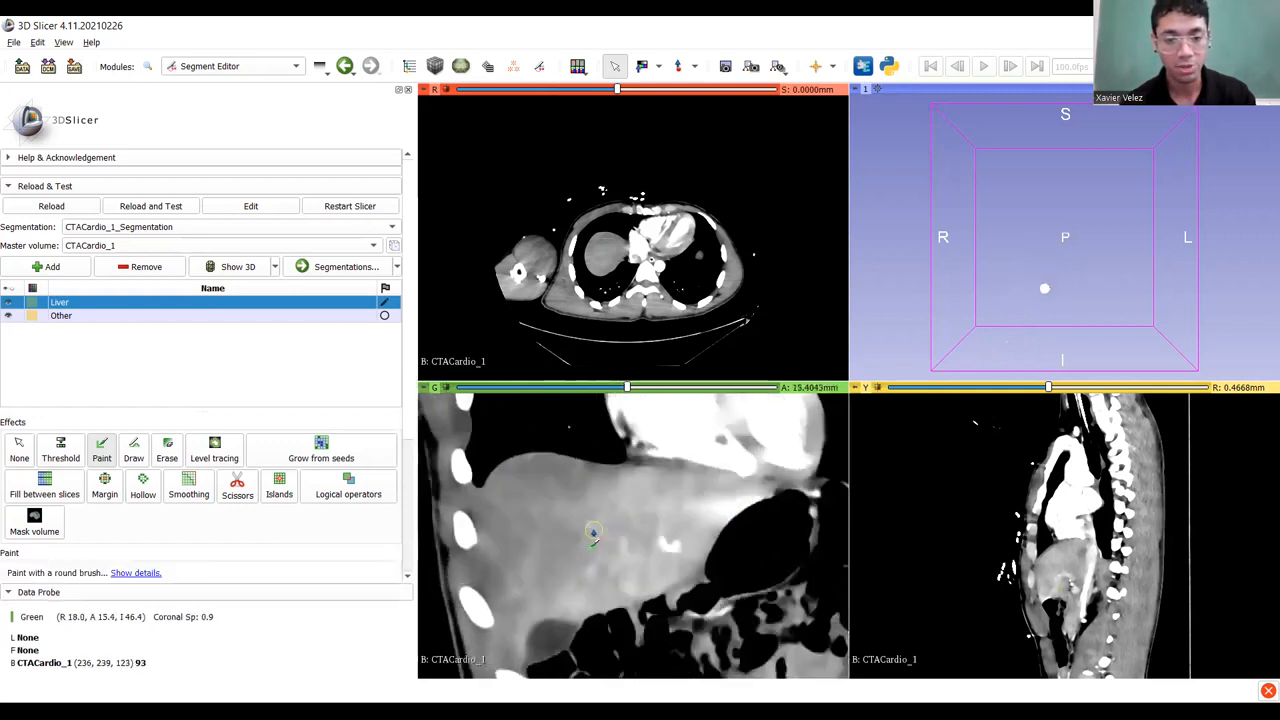
{"action": "scroll", "coordinate": [520, 578], "scroll_direction": "up", "scroll_amount": 5}
{"action": "left_click_drag", "start_coordinate": [524, 620], "coordinate": [511, 514]}
{"action": "mouse_move", "coordinate": [655, 505]}
{"action": "left_mouse_down"}
{"action": "mouse_move", "coordinate": [748, 500]}
{"action": "mouse_move", "coordinate": [658, 575]}
{"action": "mouse_move", "coordinate": [565, 608]}
{"action": "left_mouse_up"}
Paint Liver seed strokes inside the liver on the coronal slice at about 32.2 mm and check the slices at its front end.
{"action": "scroll", "coordinate": [566, 600], "scroll_direction": "up", "scroll_amount": 10}
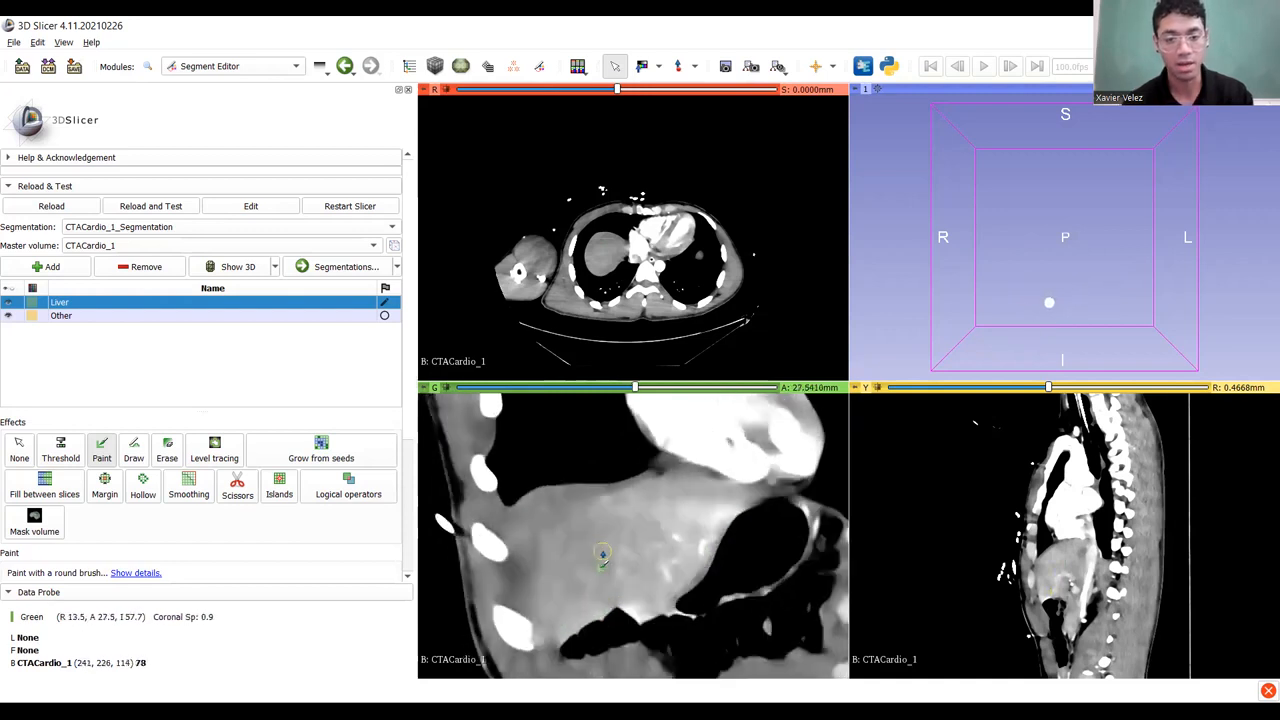
{"action": "mouse_move", "coordinate": [551, 578]}
{"action": "left_mouse_down"}
{"action": "mouse_move", "coordinate": [558, 522]}
{"action": "mouse_move", "coordinate": [695, 488]}
{"action": "mouse_move", "coordinate": [708, 498]}
{"action": "mouse_move", "coordinate": [682, 574]}
{"action": "mouse_move", "coordinate": [629, 588]}
{"action": "mouse_move", "coordinate": [604, 563]}
{"action": "mouse_move", "coordinate": [648, 553]}
{"action": "left_mouse_up"}
{"action": "scroll", "coordinate": [602, 547], "scroll_direction": "up", "scroll_amount": 6}
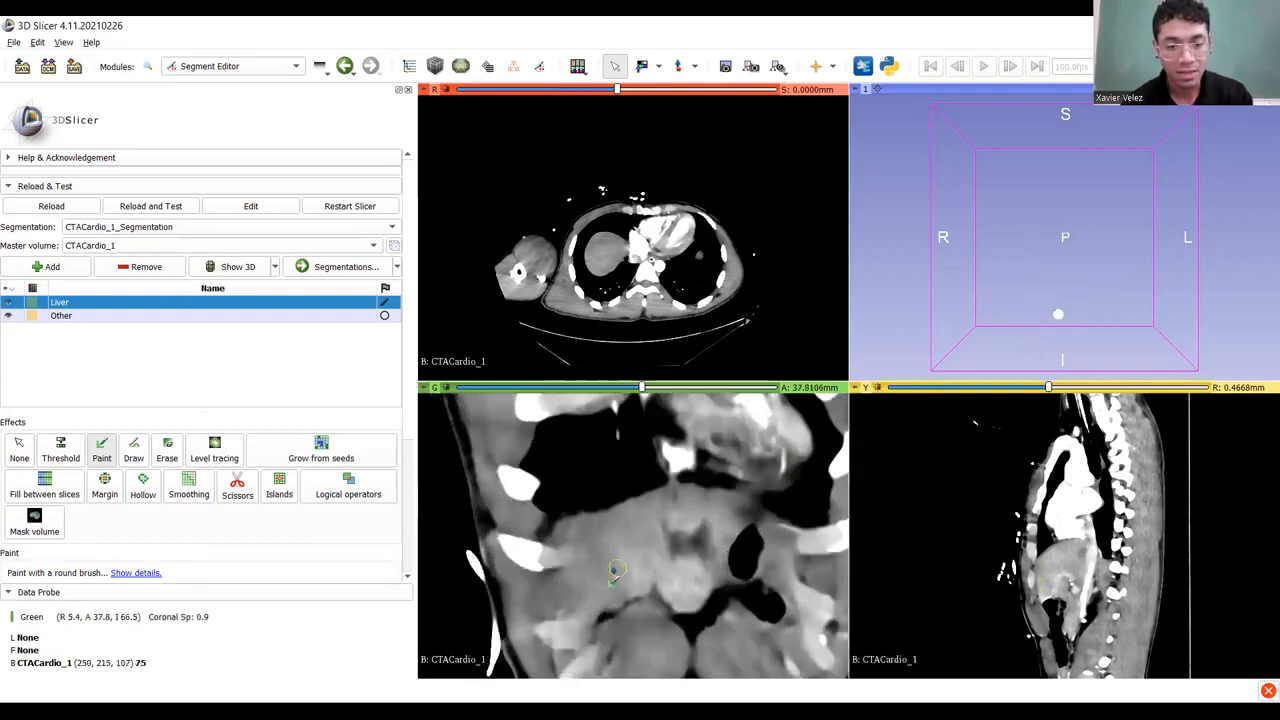
{"action": "scroll", "coordinate": [612, 558], "scroll_direction": "down", "scroll_amount": 6}
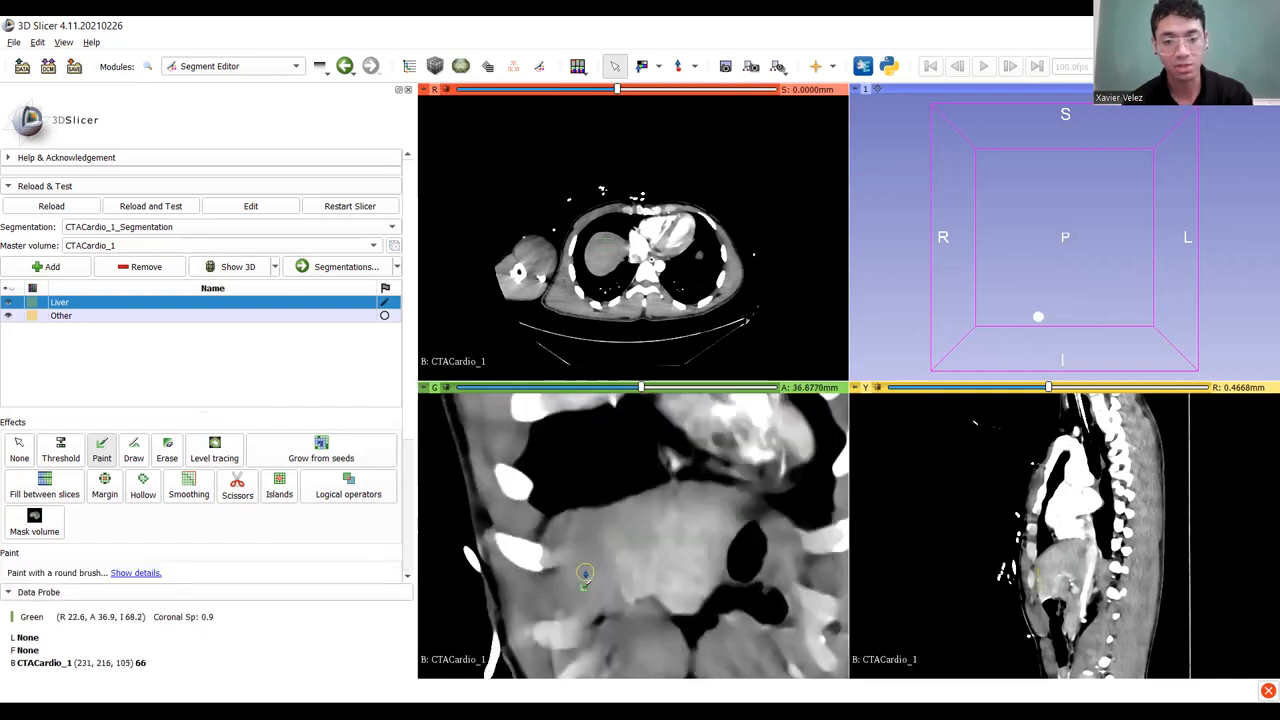
{"action": "scroll", "coordinate": [606, 562], "scroll_direction": "down", "scroll_amount": 9}
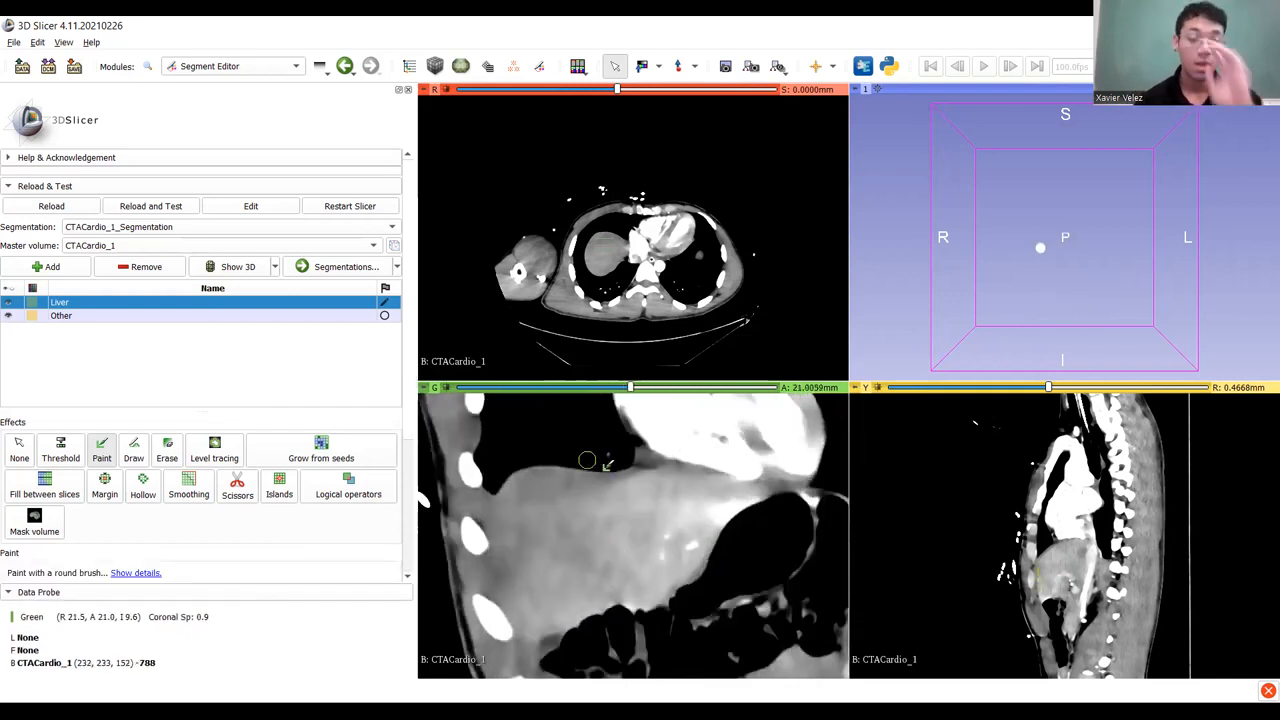
Select the Other segment and paint seeds over the ribs and chest wall in front of the liver on the coronal slice at about 40.6 mm.
{"action": "left_click_drag", "start_coordinate": [630, 391], "coordinate": [648, 391]}
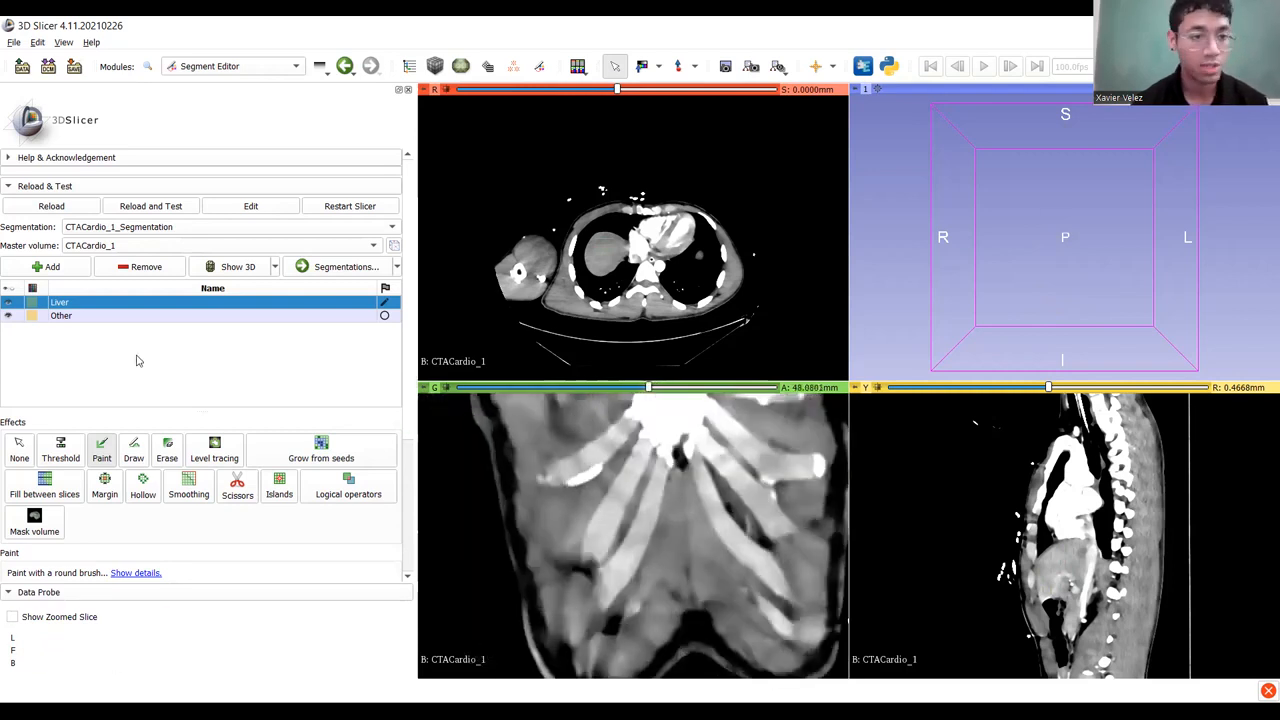
{"action": "left_click", "coordinate": [72, 317]}
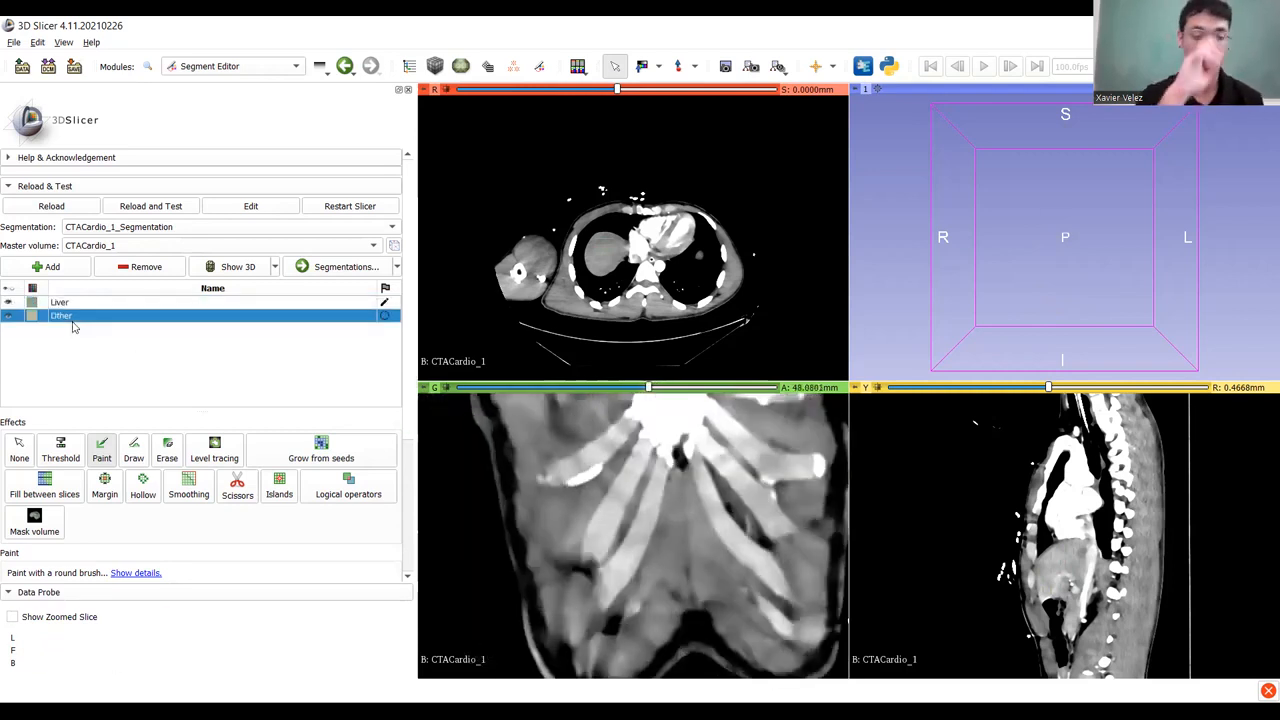
{"action": "scroll", "coordinate": [655, 500], "scroll_direction": "down", "scroll_amount": 9}
{"action": "scroll", "coordinate": [628, 470], "scroll_direction": "up", "scroll_amount": 3}
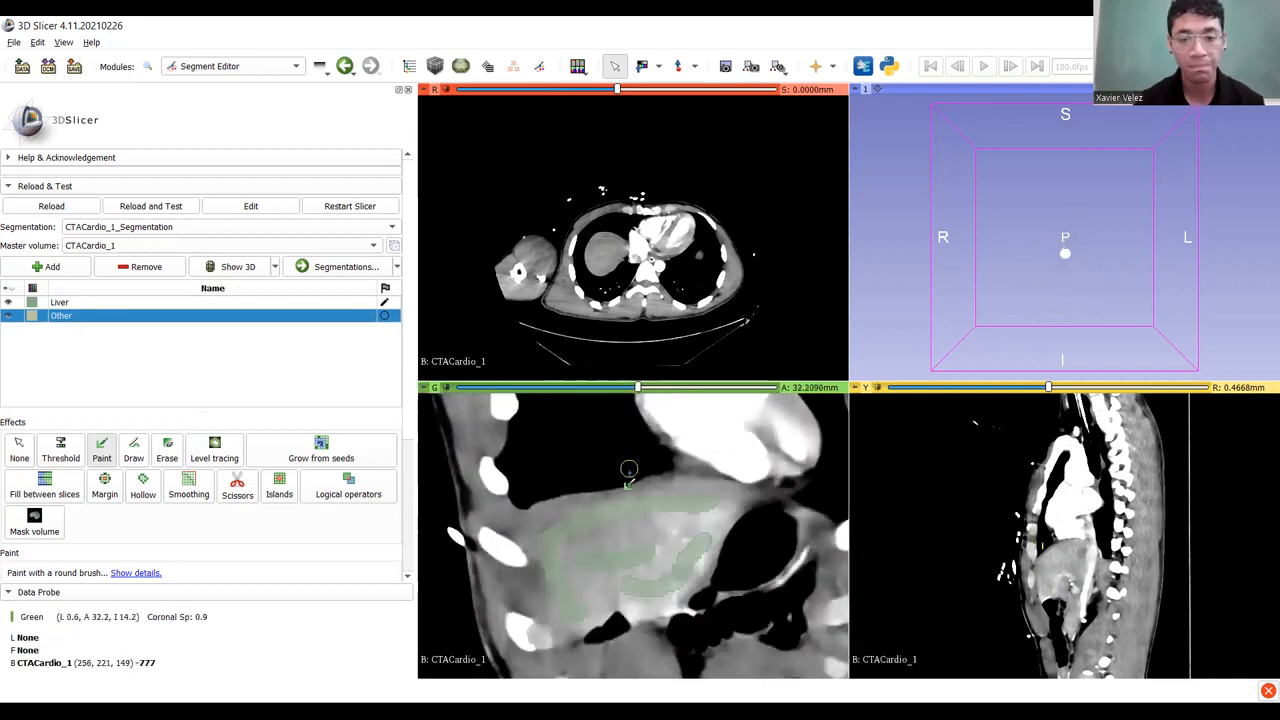
{"action": "scroll", "coordinate": [613, 533], "scroll_direction": "down", "scroll_amount": 1}
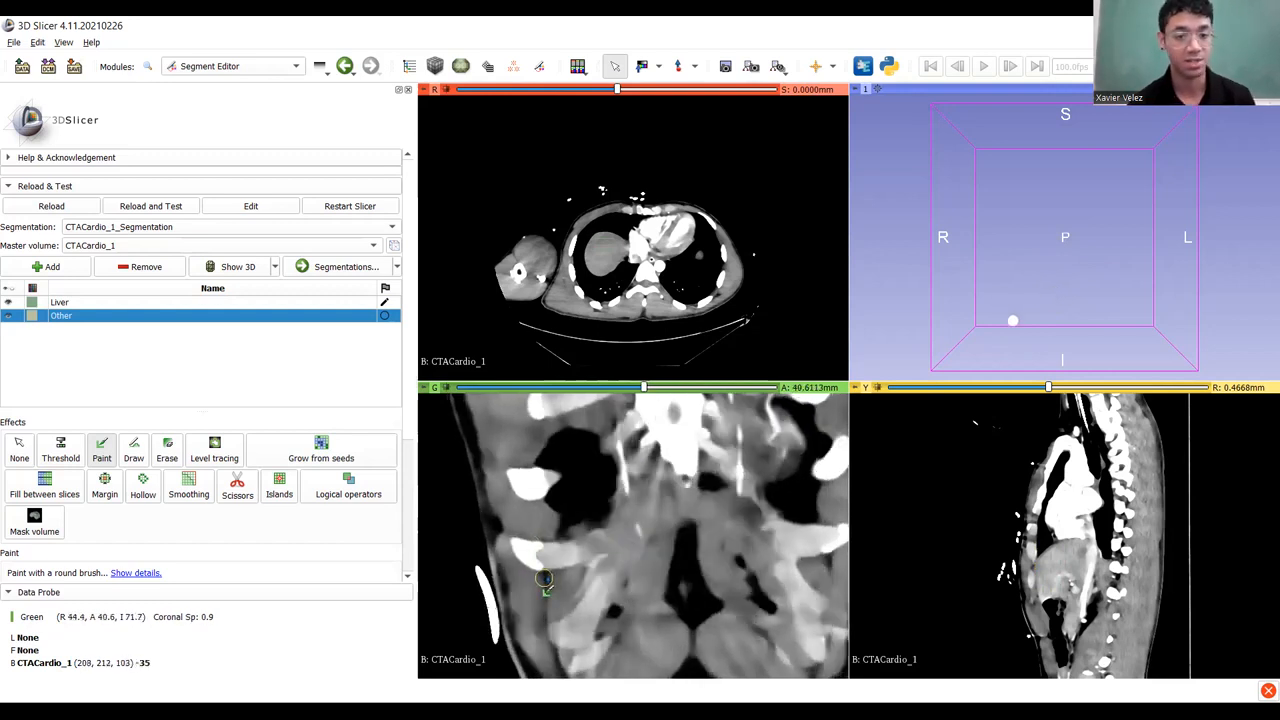
{"action": "scroll", "coordinate": [549, 578], "scroll_direction": "down", "scroll_amount": 1, "text": "ctrl"}
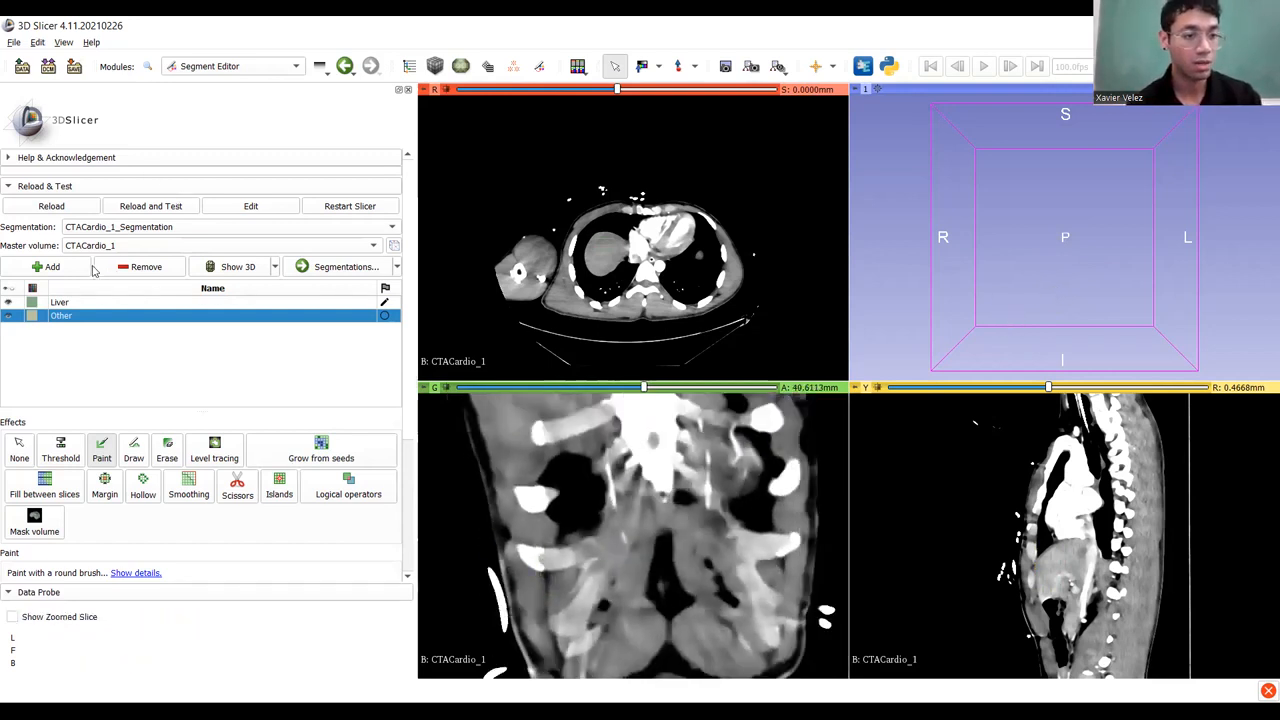
{"action": "key", "text": "shift"}
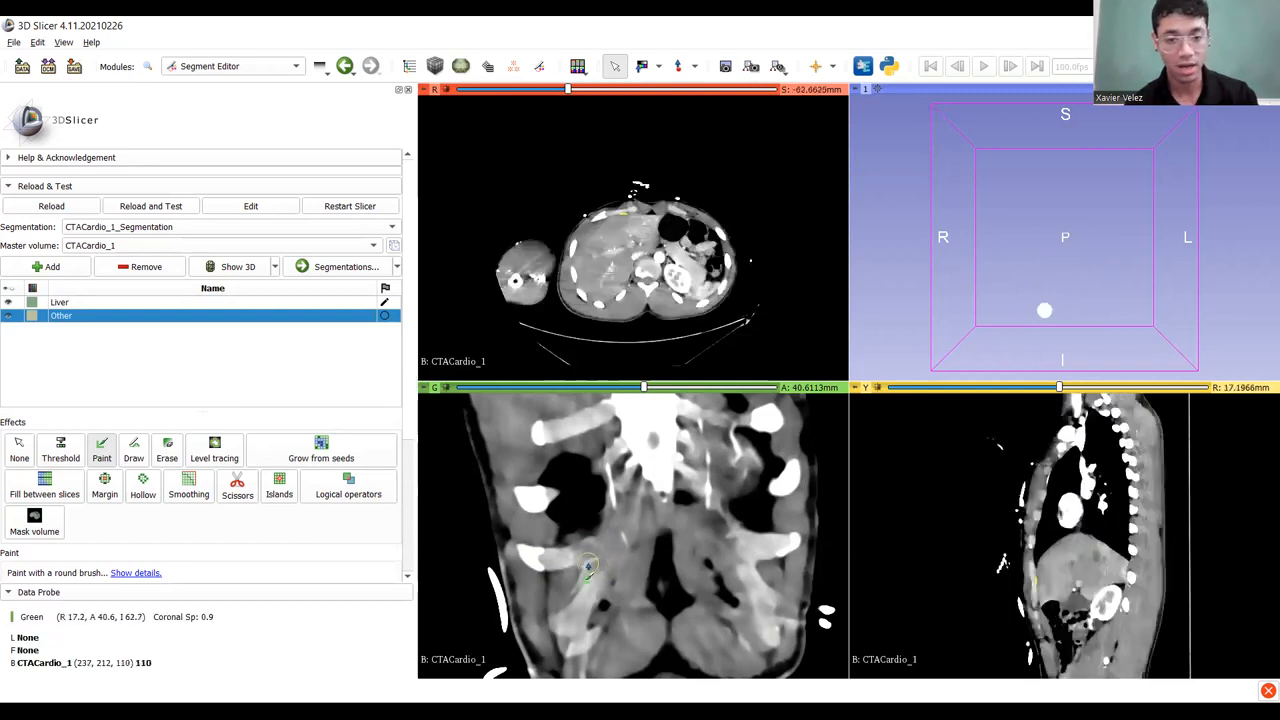
{"action": "mouse_move", "coordinate": [587, 565]}
{"action": "left_mouse_down"}
{"action": "mouse_move", "coordinate": [563, 598]}
{"action": "mouse_move", "coordinate": [650, 589]}
{"action": "mouse_move", "coordinate": [561, 540]}
{"action": "mouse_move", "coordinate": [637, 520]}
{"action": "mouse_move", "coordinate": [598, 488]}
{"action": "mouse_move", "coordinate": [564, 520]}
{"action": "mouse_move", "coordinate": [580, 565]}
{"action": "left_mouse_up"}
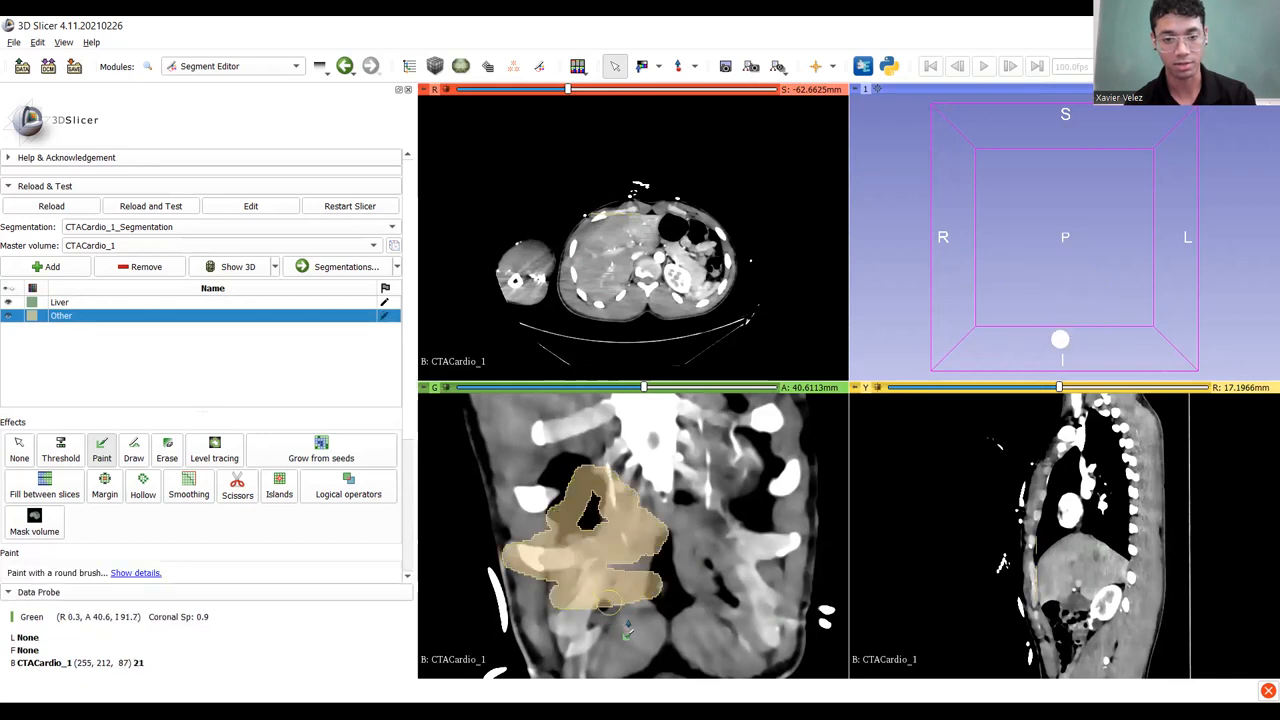
Paint Other seed strokes around the liver through the lung, heart, stomach, abdominal wall and ribs on the coronal slice at about 35.9 mm.
{"action": "scroll", "coordinate": [593, 580], "scroll_direction": "down", "scroll_amount": 6}
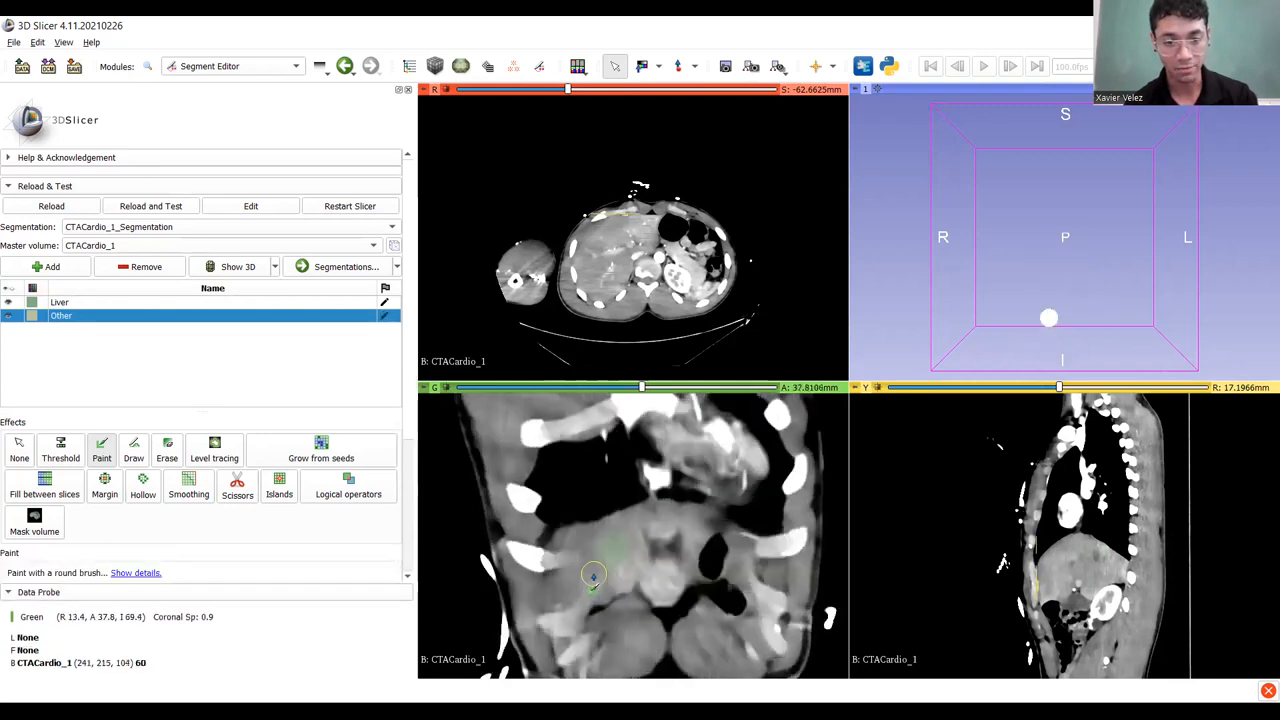
{"action": "scroll", "coordinate": [593, 575], "scroll_direction": "down", "scroll_amount": 2}
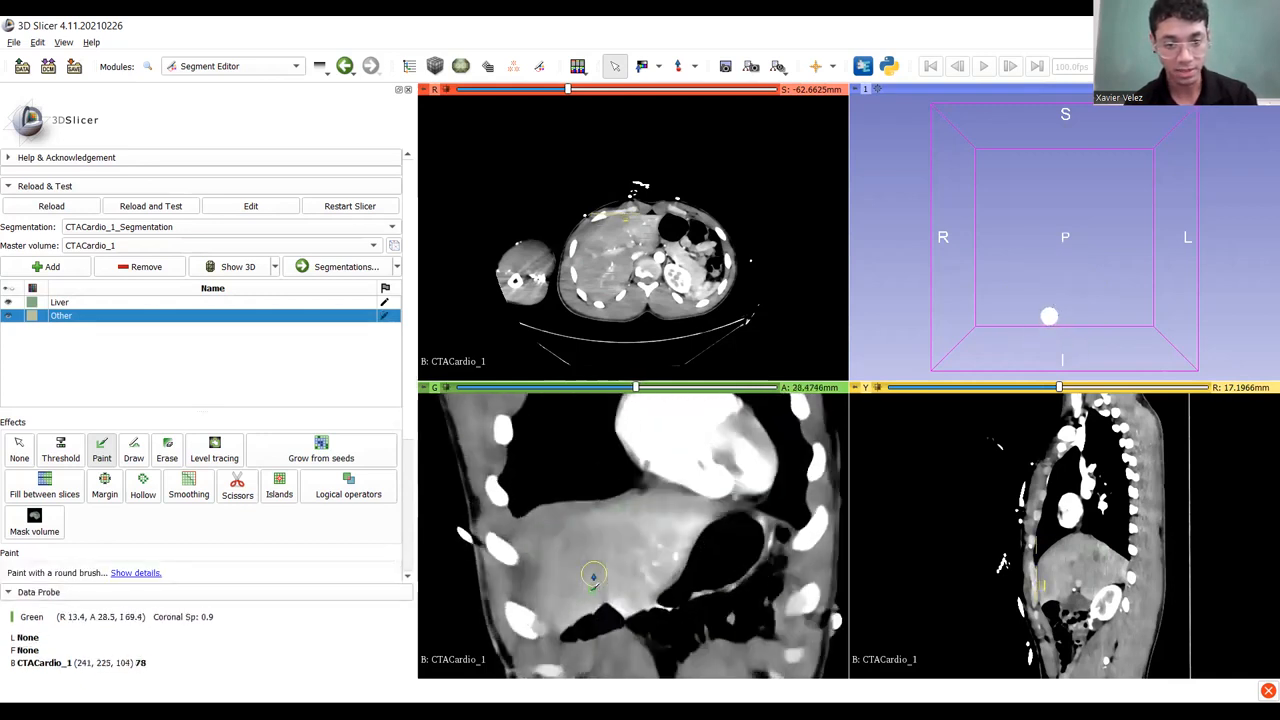
{"action": "scroll", "coordinate": [593, 575], "scroll_direction": "up", "scroll_amount": 3}
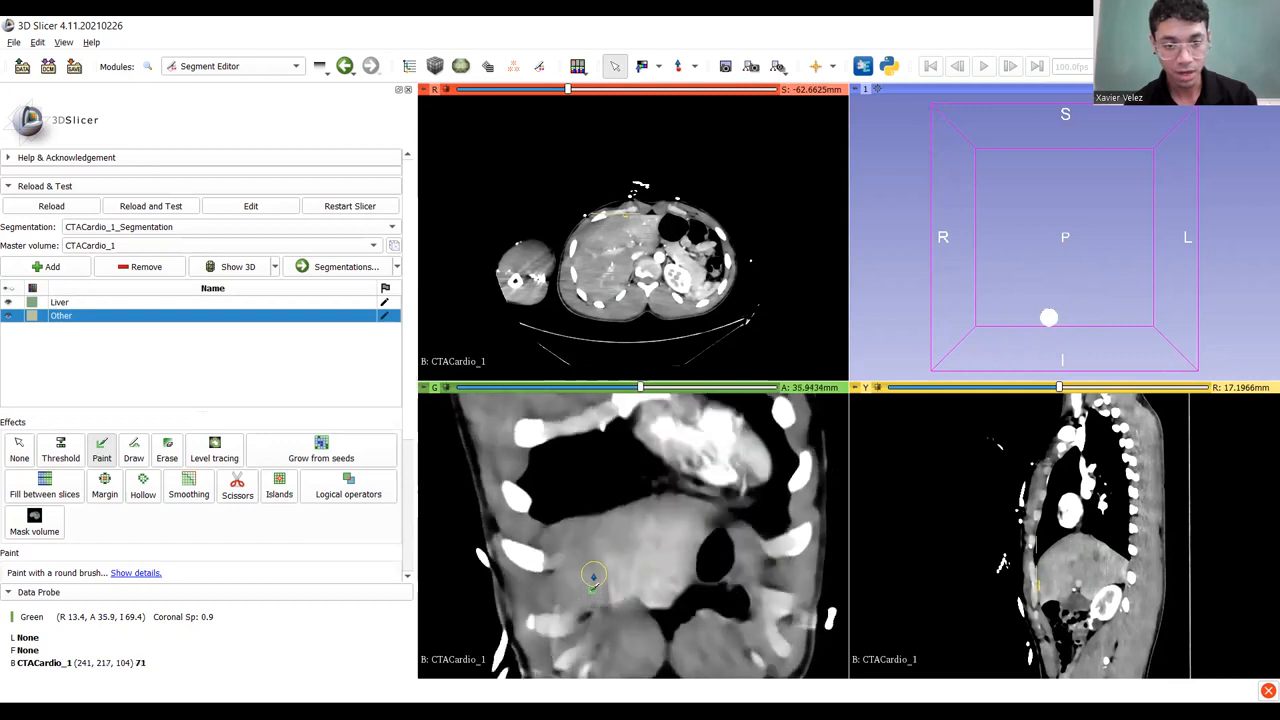
{"action": "scroll", "coordinate": [600, 530], "scroll_direction": "down", "scroll_amount": 3, "text": "ctrl"}
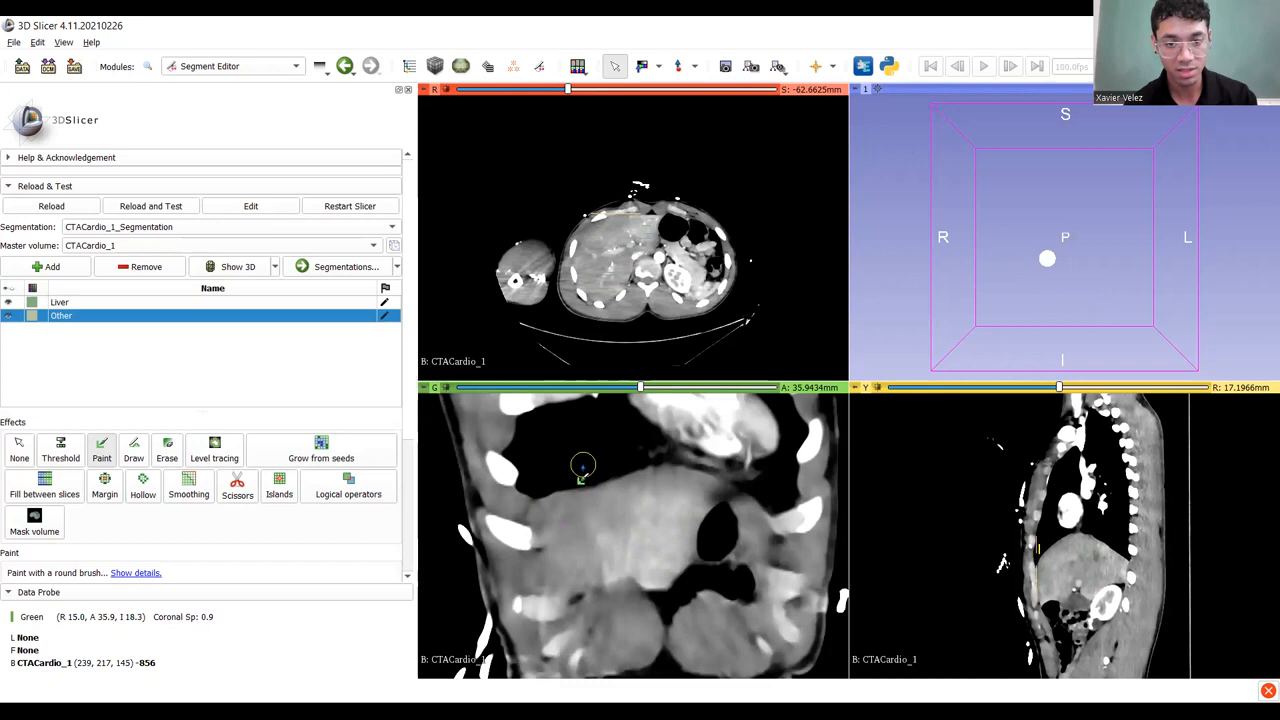
{"action": "mouse_move", "coordinate": [584, 464]}
{"action": "left_mouse_down"}
{"action": "mouse_move", "coordinate": [666, 443]}
{"action": "mouse_move", "coordinate": [738, 452]}
{"action": "mouse_move", "coordinate": [758, 505]}
{"action": "mouse_move", "coordinate": [712, 595]}
{"action": "mouse_move", "coordinate": [660, 625]}
{"action": "mouse_move", "coordinate": [548, 620]}
{"action": "left_mouse_up"}
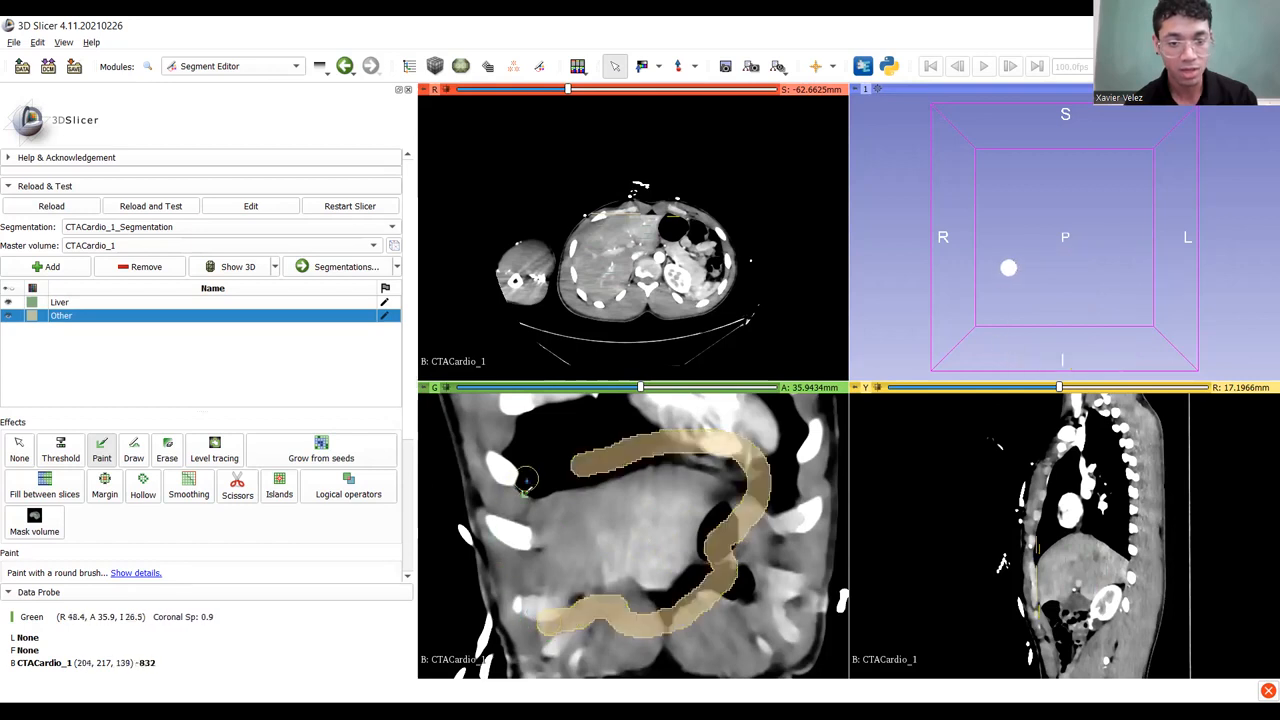
{"action": "mouse_move", "coordinate": [517, 483]}
{"action": "left_mouse_down"}
{"action": "mouse_move", "coordinate": [497, 535]}
{"action": "mouse_move", "coordinate": [512, 605]}
{"action": "left_mouse_up"}
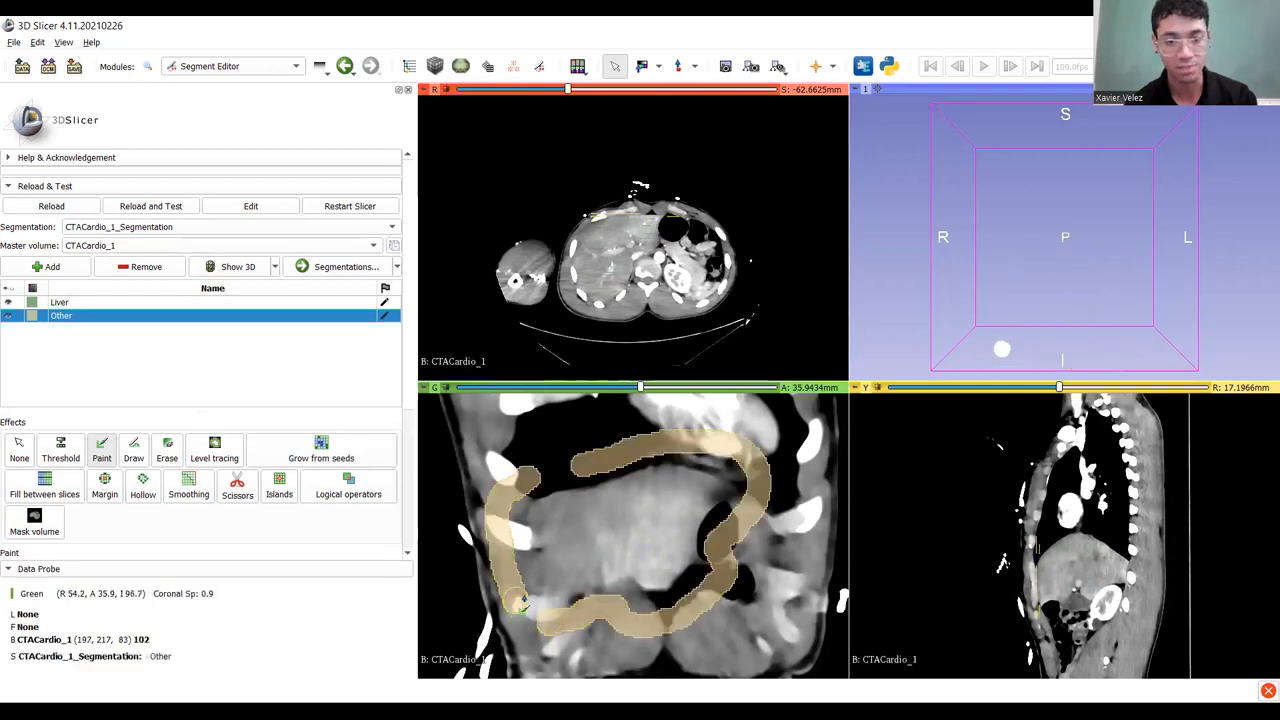
Paint Other seed strokes around the liver through the lung, heart, stomach, chest wall and abdomen on the coronal slice at about 30.3 mm.
{"action": "scroll", "coordinate": [621, 548], "scroll_direction": "down", "scroll_amount": 6}
{"action": "left_click_drag", "start_coordinate": [488, 470], "coordinate": [621, 440]}
{"action": "mouse_move", "coordinate": [700, 440]}
{"action": "left_mouse_down"}
{"action": "mouse_move", "coordinate": [768, 458]}
{"action": "mouse_move", "coordinate": [752, 512]}
{"action": "mouse_move", "coordinate": [712, 540]}
{"action": "mouse_move", "coordinate": [675, 624]}
{"action": "mouse_move", "coordinate": [615, 634]}
{"action": "left_mouse_up"}
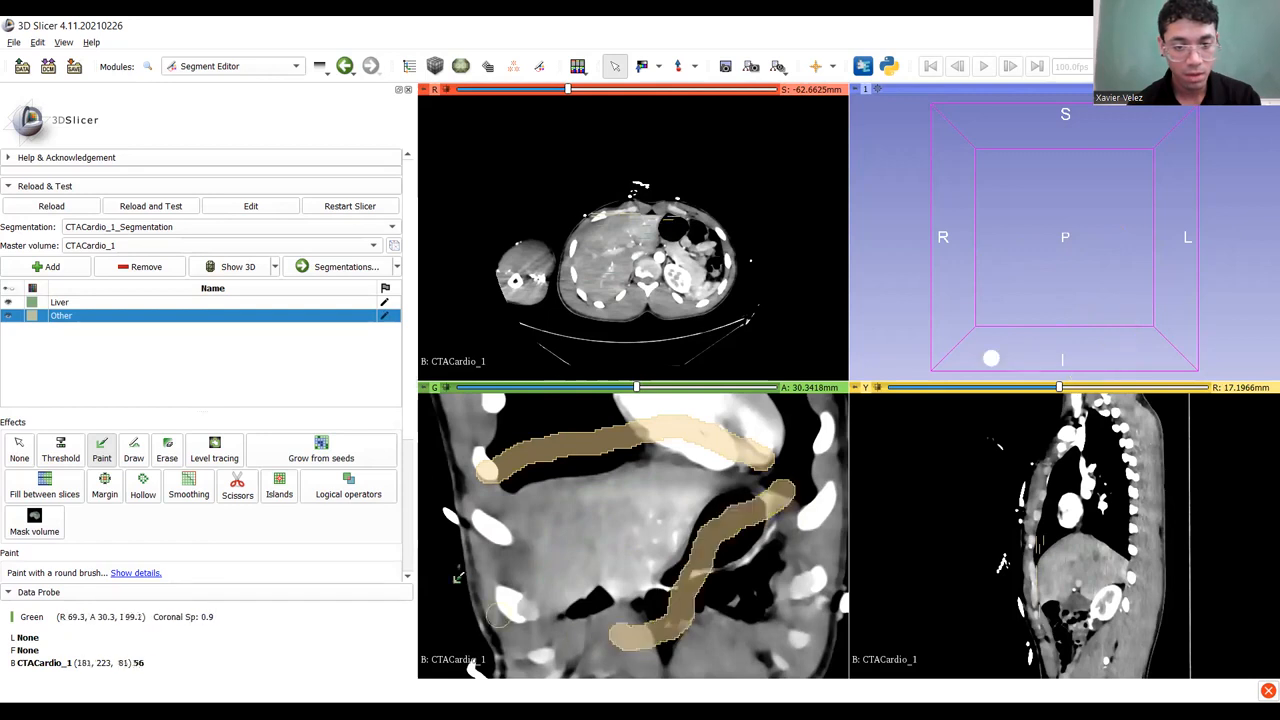
{"action": "mouse_move", "coordinate": [474, 496]}
{"action": "left_mouse_down"}
{"action": "mouse_move", "coordinate": [496, 650]}
{"action": "mouse_move", "coordinate": [532, 658]}
{"action": "mouse_move", "coordinate": [600, 638]}
{"action": "left_mouse_up"}
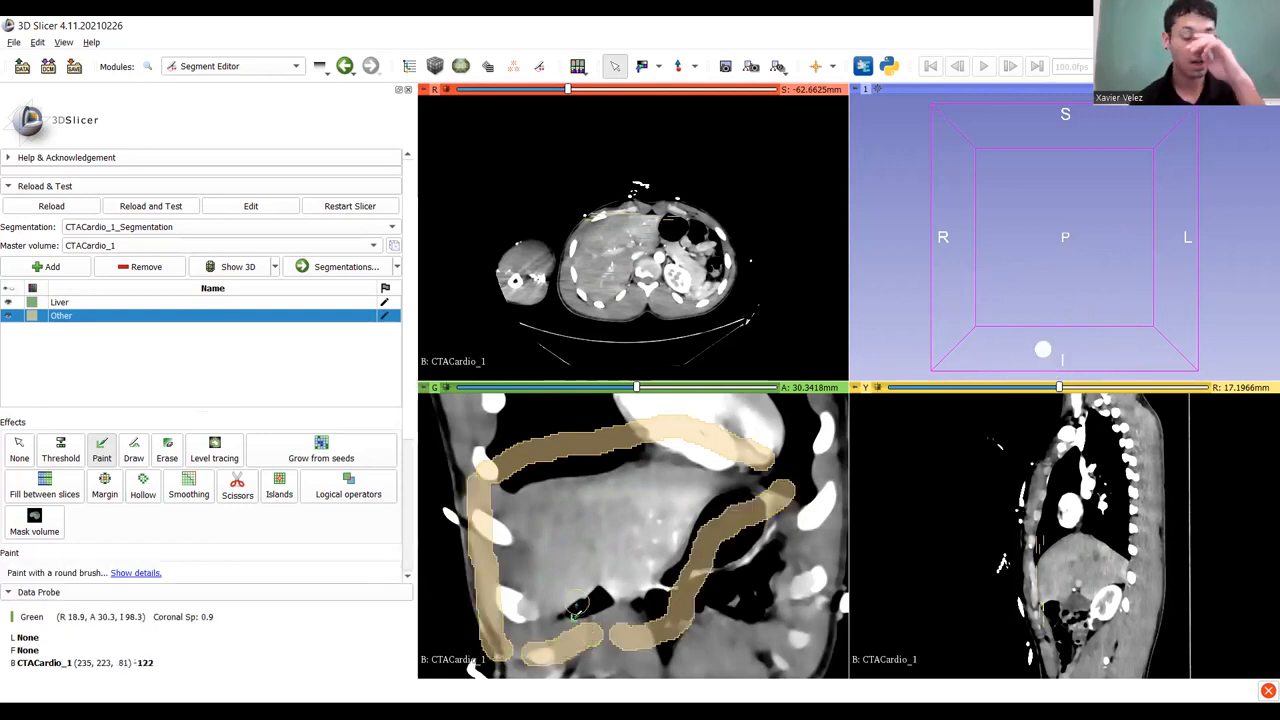
{"action": "left_click_drag", "start_coordinate": [565, 542], "coordinate": [622, 518]}
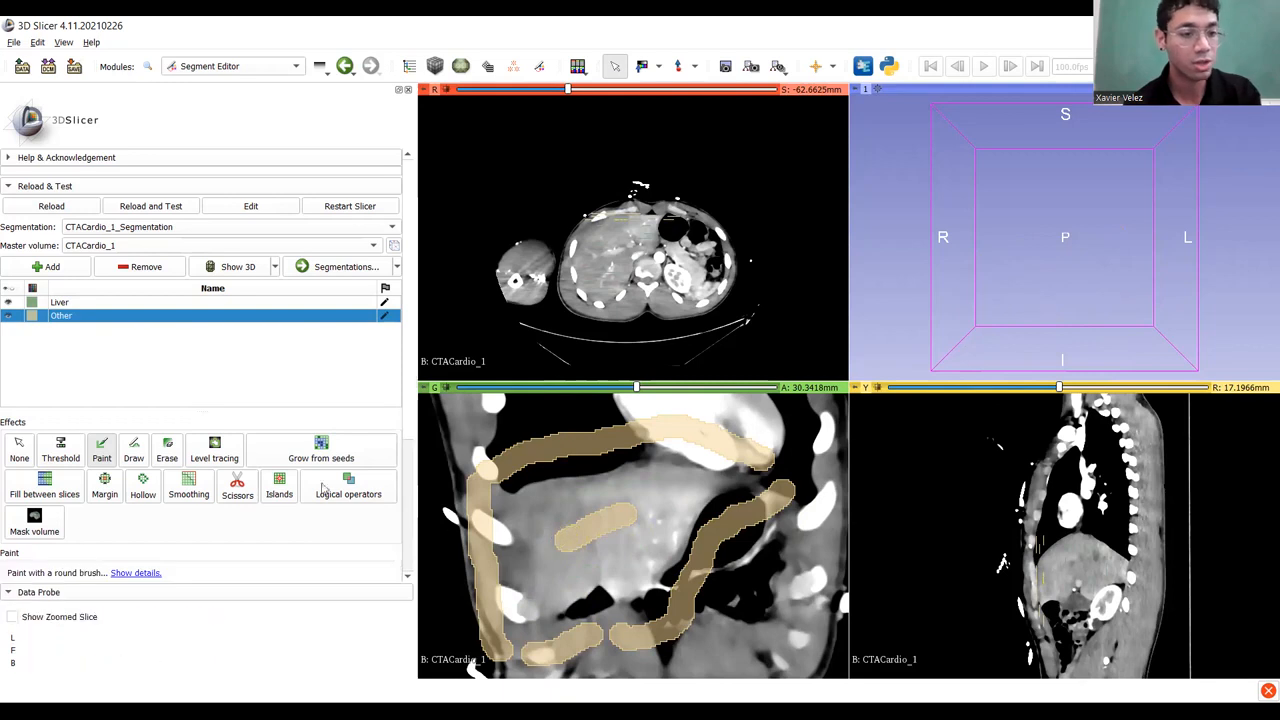
{"action": "left_click", "coordinate": [166, 450]}
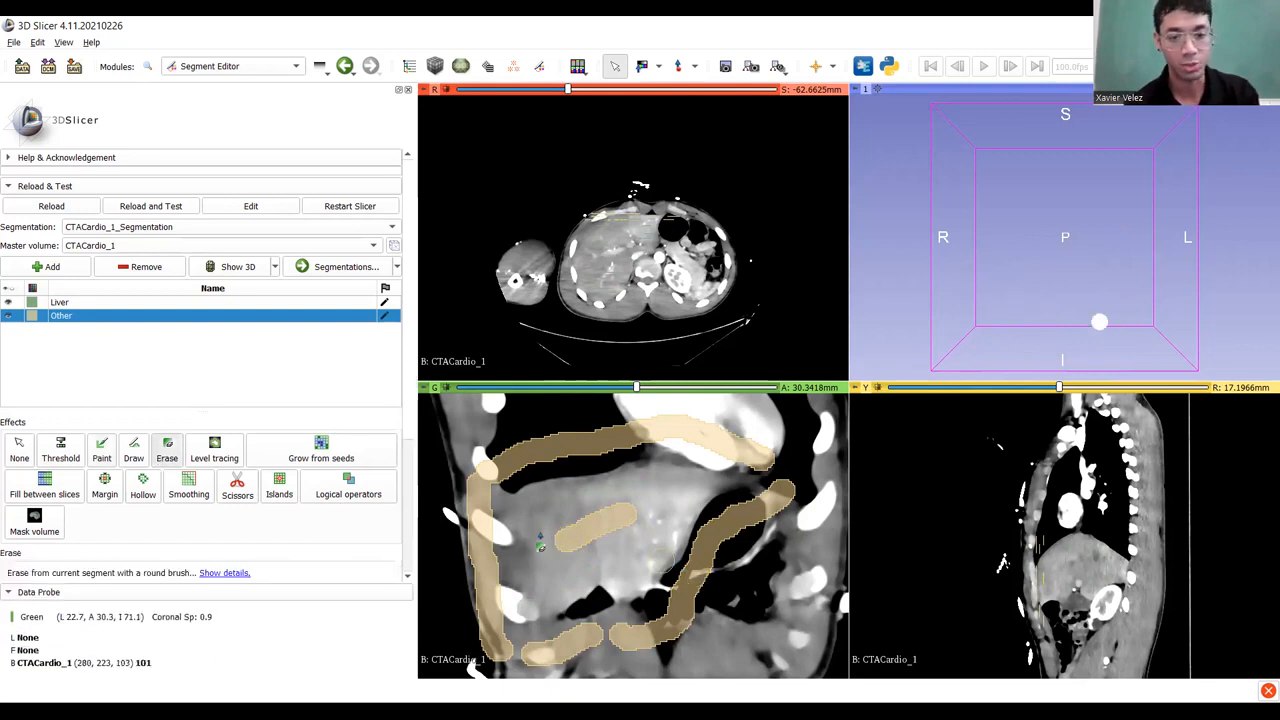
{"action": "left_click_drag", "start_coordinate": [548, 545], "coordinate": [630, 522]}
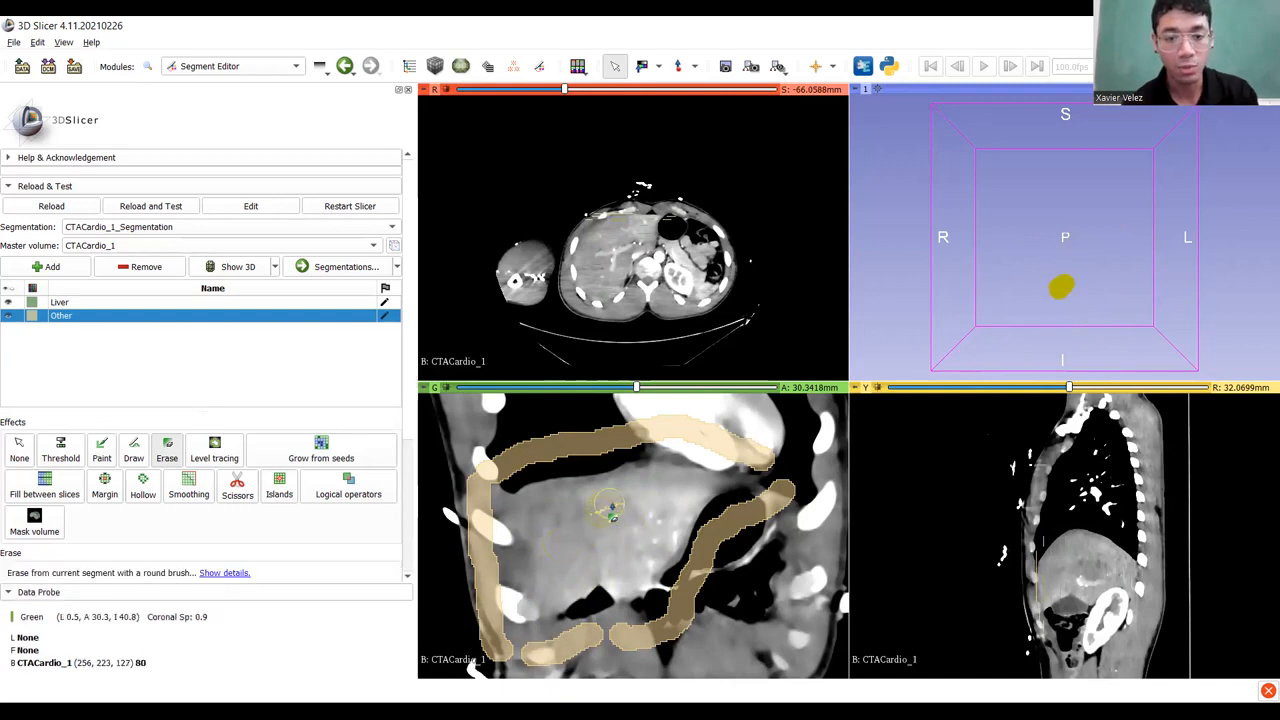
{"action": "left_click", "coordinate": [101, 450]}
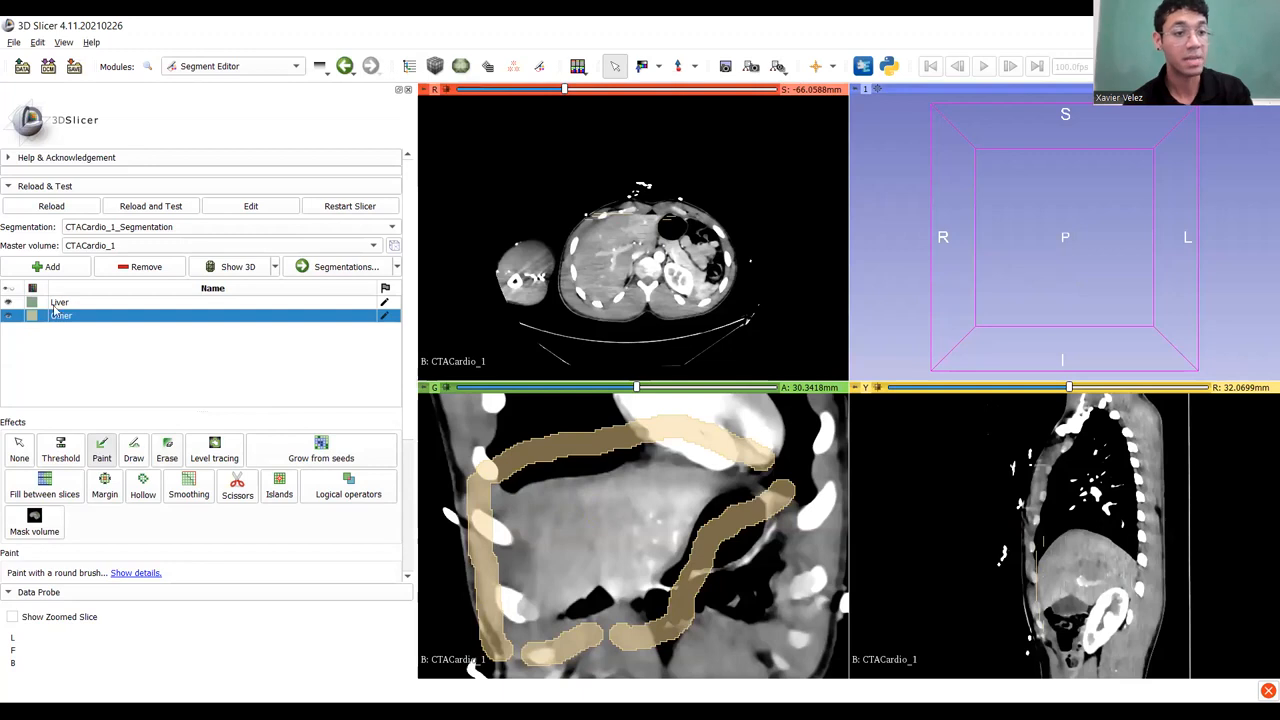
Paint Other seed strokes around the liver through the lung, heart, stomach, bowel and chest wall on the coronal slice at about 21.9 mm.
{"action": "scroll", "coordinate": [585, 521], "scroll_direction": "down", "scroll_amount": 9}
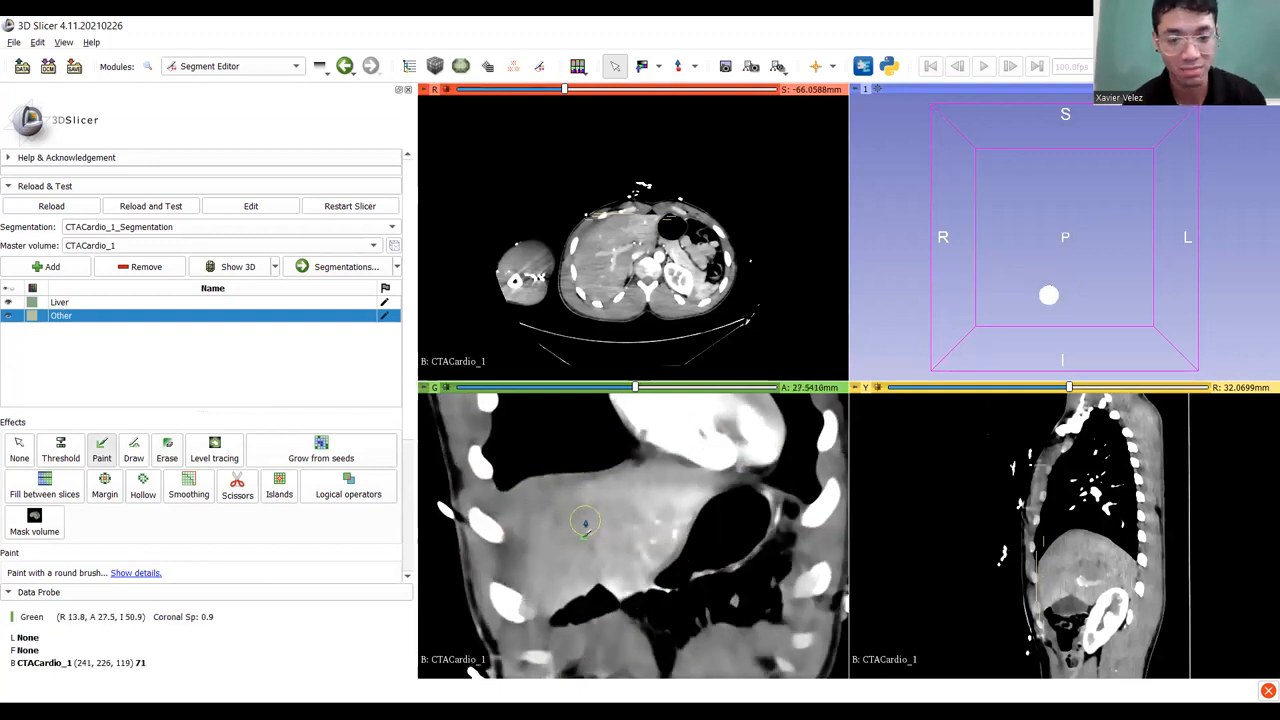
{"action": "middle_click_drag", "start_coordinate": [614, 520], "coordinate": [641, 520]}
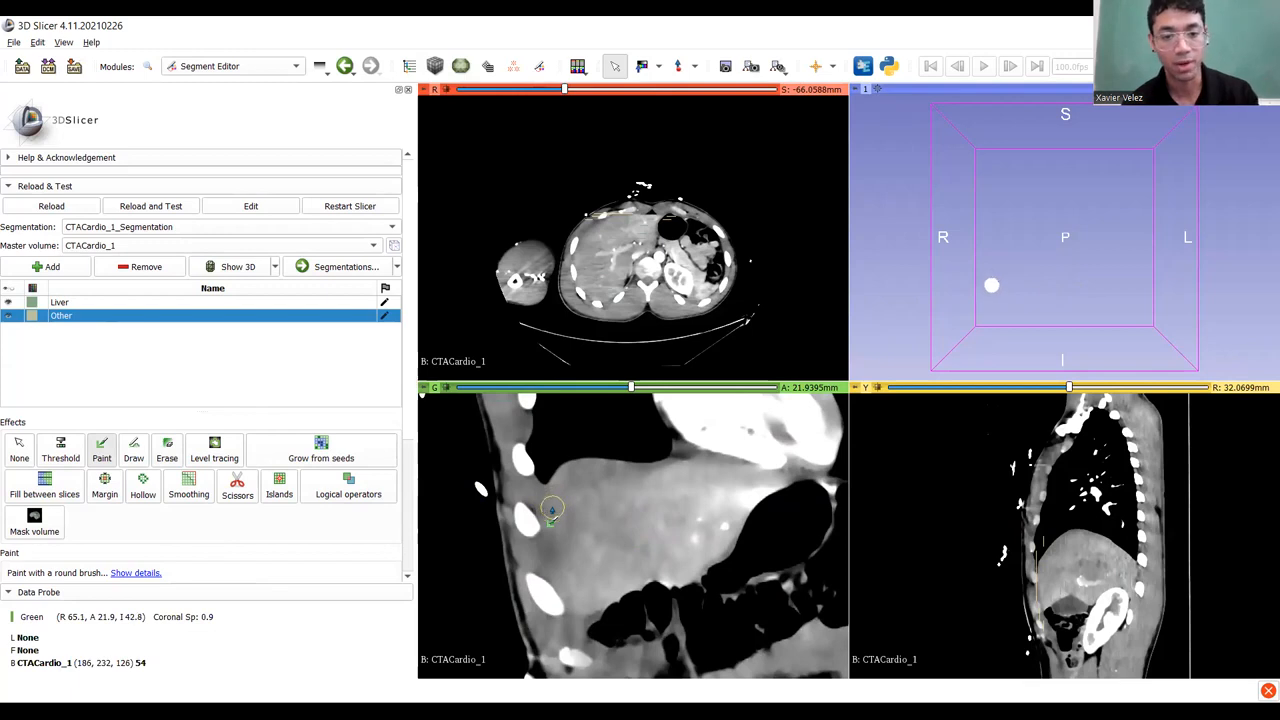
{"action": "key", "text": "shift"}
{"action": "left_click_drag", "start_coordinate": [567, 451], "coordinate": [784, 435]}
{"action": "middle_click_drag", "start_coordinate": [573, 608], "coordinate": [513, 602]}
{"action": "mouse_move", "coordinate": [804, 437]}
{"action": "left_mouse_down"}
{"action": "mouse_move", "coordinate": [775, 498]}
{"action": "mouse_move", "coordinate": [722, 508]}
{"action": "mouse_move", "coordinate": [676, 588]}
{"action": "mouse_move", "coordinate": [615, 622]}
{"action": "mouse_move", "coordinate": [538, 630]}
{"action": "left_mouse_up"}
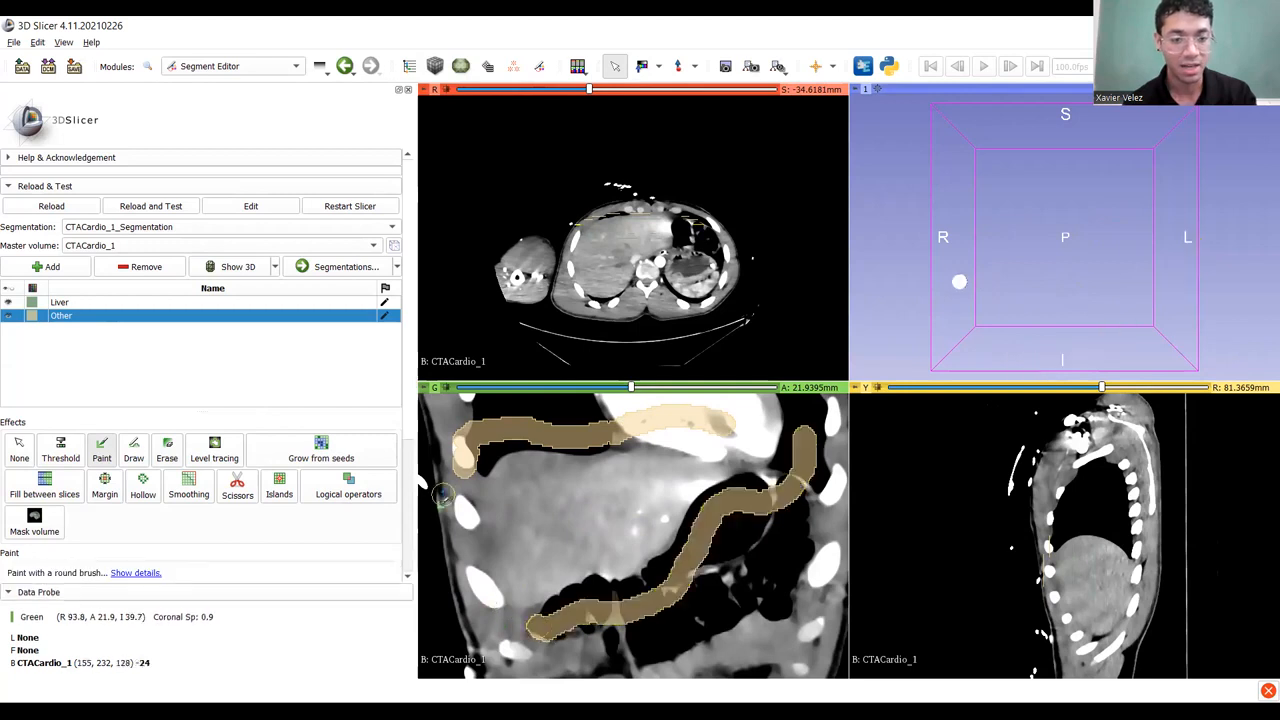
{"action": "mouse_move", "coordinate": [443, 490]}
{"action": "left_mouse_down"}
{"action": "mouse_move", "coordinate": [462, 638]}
{"action": "mouse_move", "coordinate": [505, 648]}
{"action": "left_mouse_up"}
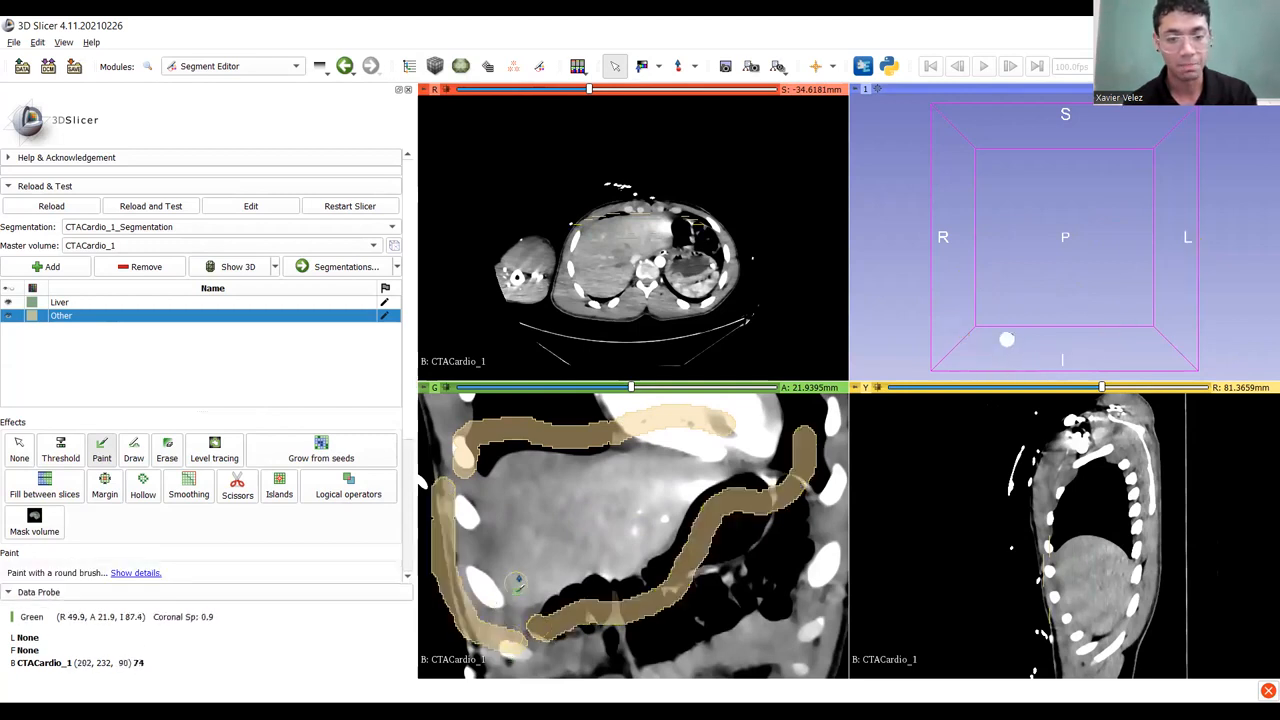
Paint Other seed strokes across the lung and heart, inside the stomach and along the bowel on the coronal slice at about 11.7 mm.
{"action": "scroll", "coordinate": [557, 545], "scroll_direction": "down", "scroll_amount": 11}
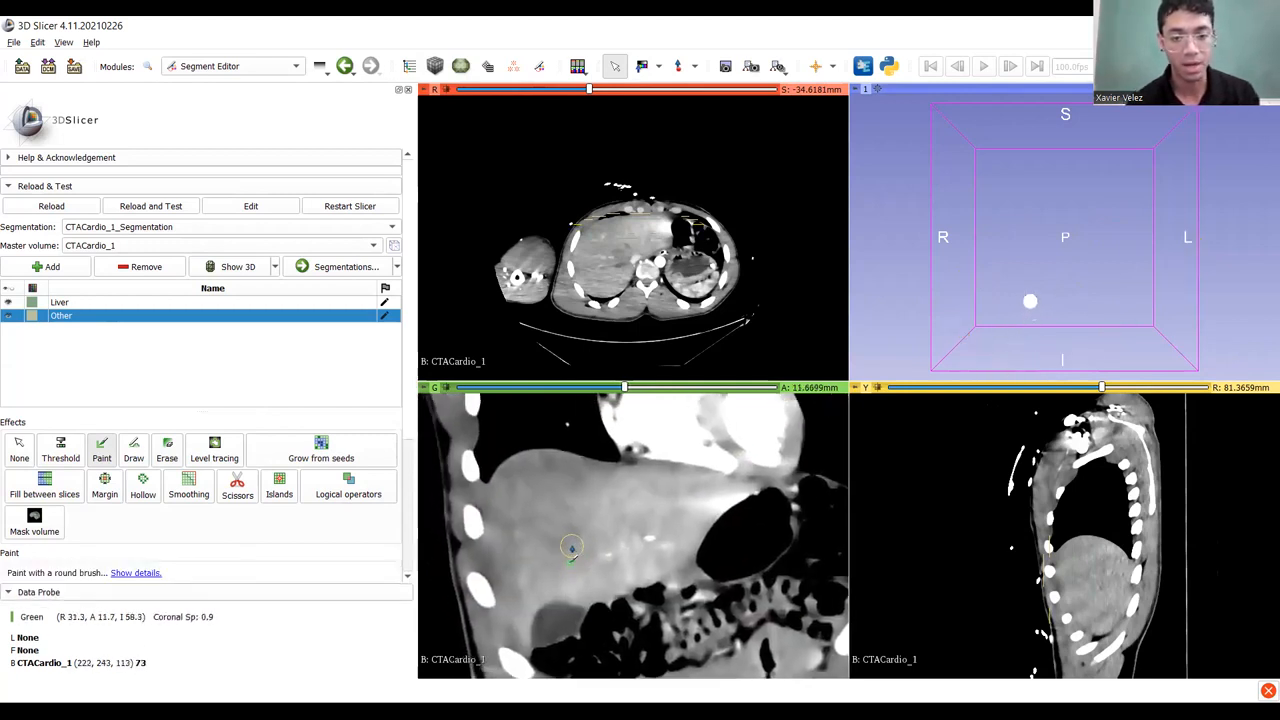
{"action": "left_click_drag", "start_coordinate": [568, 461], "coordinate": [728, 494]}
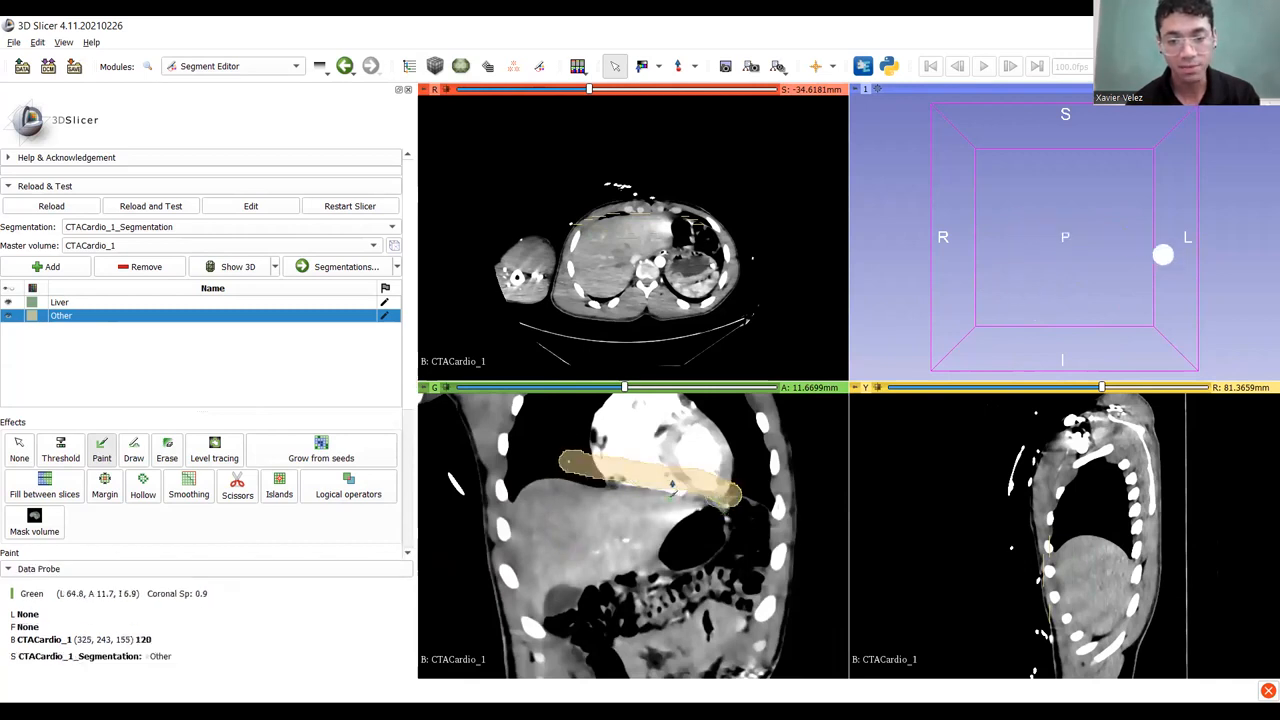
{"action": "scroll", "coordinate": [667, 476], "scroll_direction": "up", "scroll_amount": 5, "text": "ctrl"}
{"action": "scroll", "coordinate": [664, 487], "scroll_direction": "down", "scroll_amount": 3, "text": "ctrl"}
{"action": "middle_click_drag", "start_coordinate": [657, 490], "coordinate": [732, 439]}
{"action": "left_click_drag", "start_coordinate": [793, 508], "coordinate": [750, 545]}
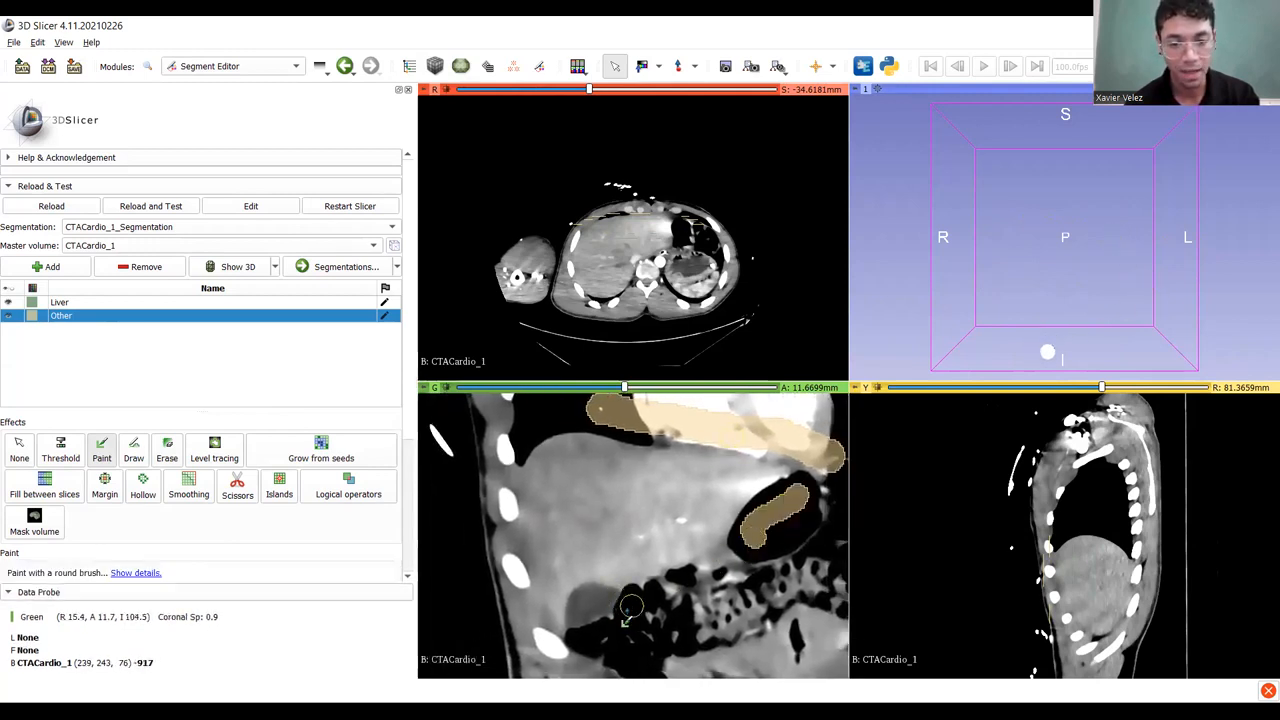
{"action": "mouse_move", "coordinate": [634, 610]}
{"action": "left_mouse_down"}
{"action": "mouse_move", "coordinate": [752, 572]}
{"action": "mouse_move", "coordinate": [786, 538]}
{"action": "left_mouse_up"}
{"action": "left_click_drag", "start_coordinate": [707, 578], "coordinate": [759, 547]}
Extend the Other seeds along the ribs and chest wall beside the liver and over its dome on the 11.7 mm coronal slice.
{"action": "middle_click_drag", "start_coordinate": [686, 647], "coordinate": [743, 618]}
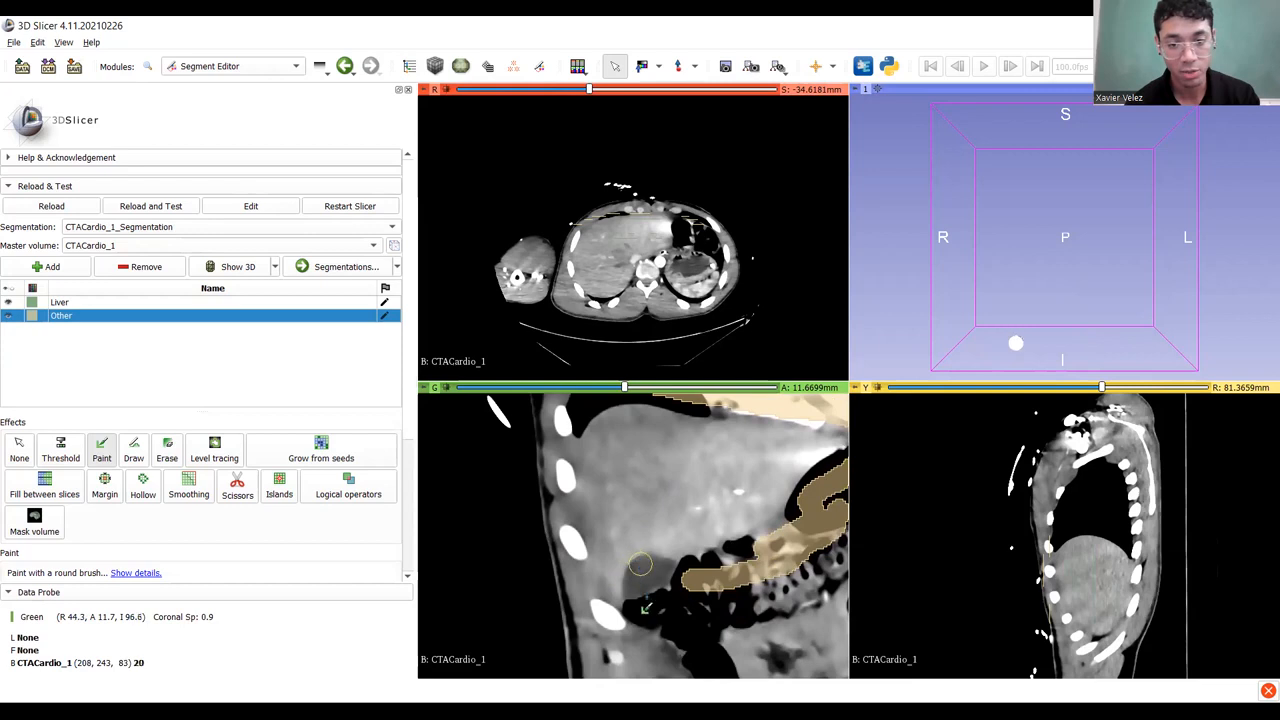
{"action": "mouse_move", "coordinate": [573, 626]}
{"action": "left_mouse_down"}
{"action": "mouse_move", "coordinate": [540, 508]}
{"action": "mouse_move", "coordinate": [562, 426]}
{"action": "left_mouse_up"}
{"action": "mouse_move", "coordinate": [540, 500]}
{"action": "middle_mouse_down"}
{"action": "mouse_move", "coordinate": [532, 556]}
{"action": "mouse_move", "coordinate": [540, 510]}
{"action": "middle_mouse_up"}
{"action": "left_click_drag", "start_coordinate": [538, 512], "coordinate": [537, 568]}
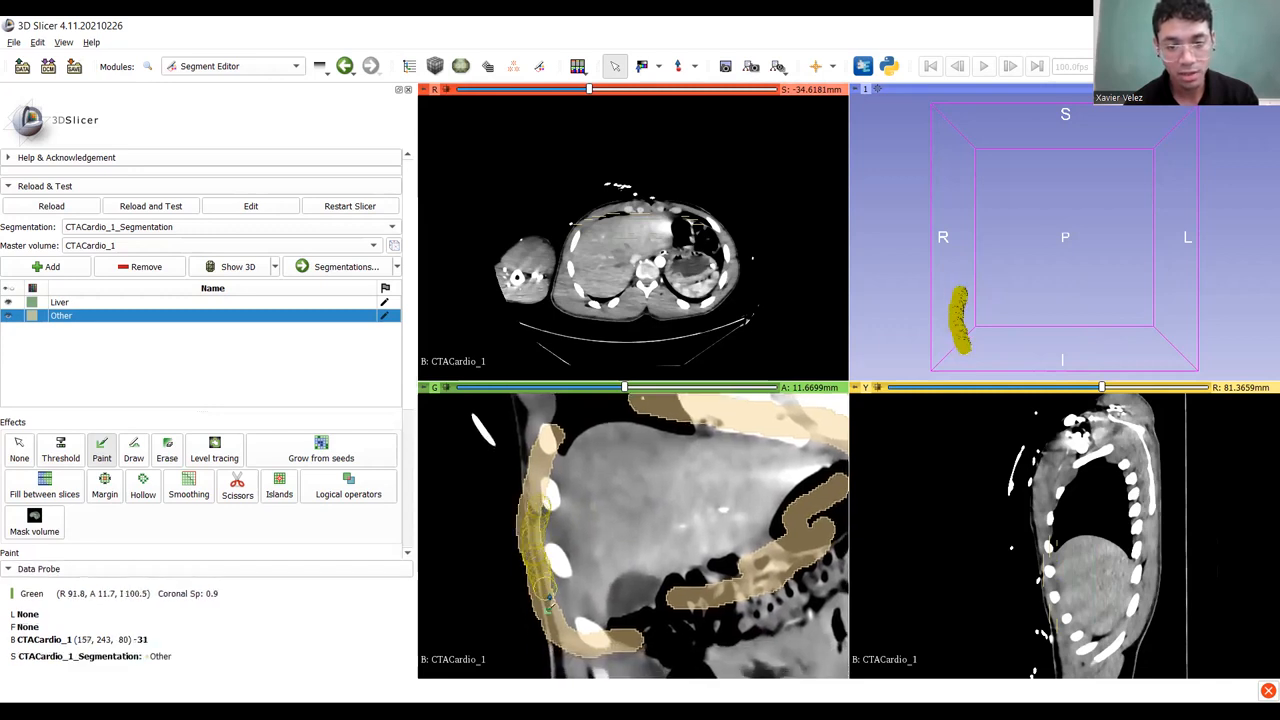
{"action": "left_click_drag", "start_coordinate": [570, 637], "coordinate": [573, 637]}
{"action": "left_click_drag", "start_coordinate": [547, 548], "coordinate": [554, 576]}
{"action": "middle_click_drag", "start_coordinate": [519, 520], "coordinate": [476, 582]}
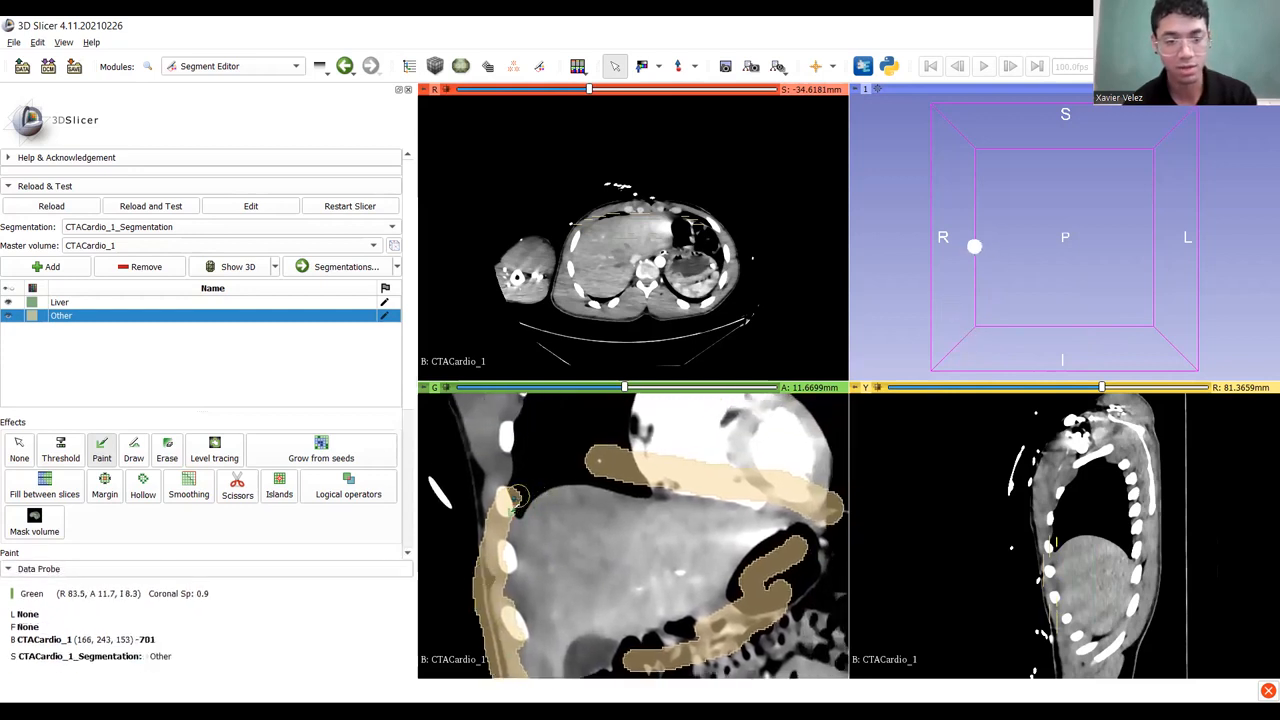
{"action": "mouse_move", "coordinate": [510, 493]}
{"action": "left_mouse_down"}
{"action": "mouse_move", "coordinate": [522, 476]}
{"action": "mouse_move", "coordinate": [592, 455]}
{"action": "left_mouse_up"}
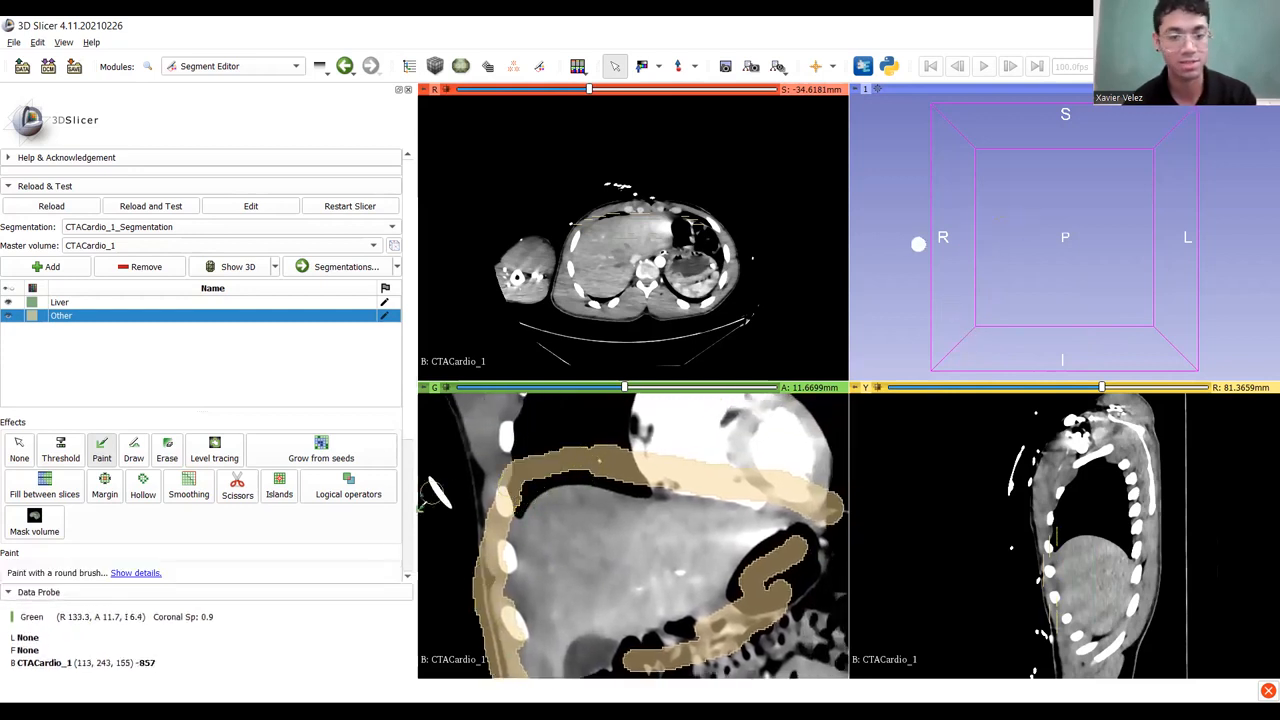
Surround the liver with Other seed strokes through the lung, heart, stomach, bowel and chest wall on the coronal slice at about -4.2 mm.
{"action": "right_click_drag", "start_coordinate": [601, 526], "coordinate": [603, 466]}
{"action": "middle_click_drag", "start_coordinate": [632, 582], "coordinate": [633, 530]}
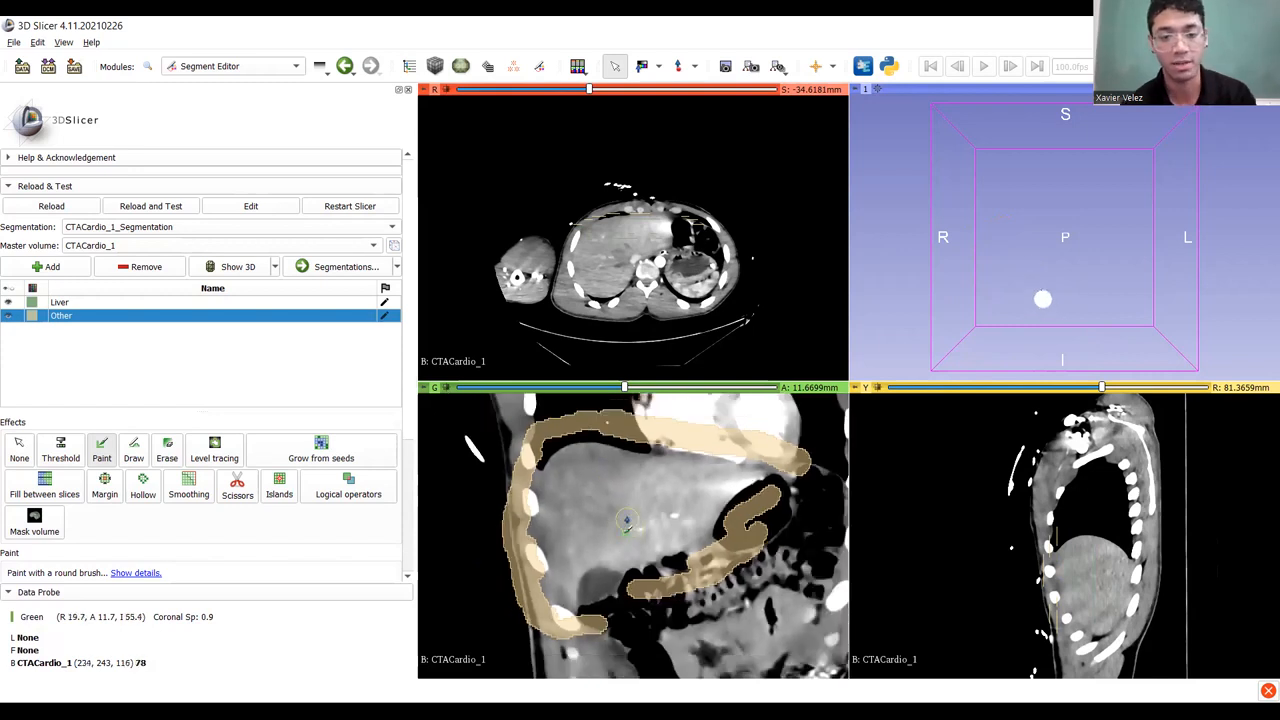
{"action": "scroll", "coordinate": [626, 519], "scroll_direction": "down", "scroll_amount": 18}
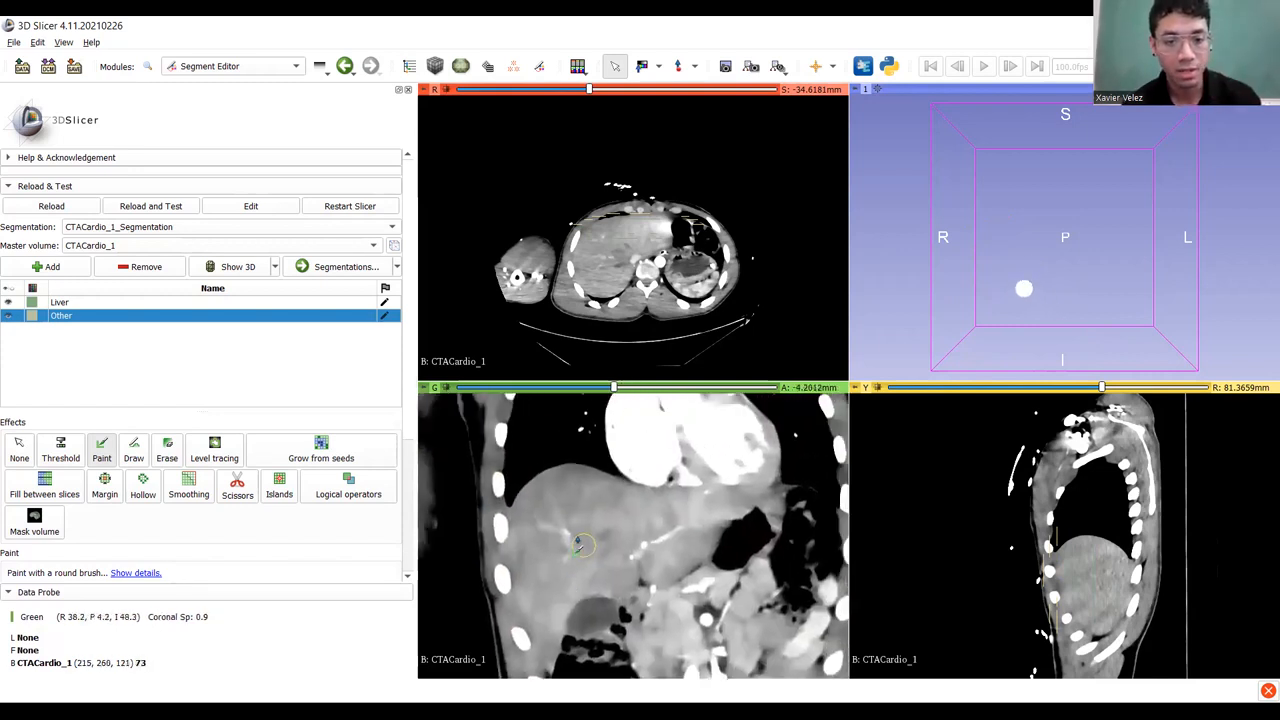
{"action": "mouse_move", "coordinate": [496, 484]}
{"action": "left_mouse_down"}
{"action": "mouse_move", "coordinate": [527, 453]}
{"action": "mouse_move", "coordinate": [587, 446]}
{"action": "mouse_move", "coordinate": [696, 477]}
{"action": "left_mouse_up"}
{"action": "mouse_move", "coordinate": [785, 466]}
{"action": "left_mouse_down"}
{"action": "mouse_move", "coordinate": [798, 514]}
{"action": "mouse_move", "coordinate": [729, 578]}
{"action": "left_mouse_up"}
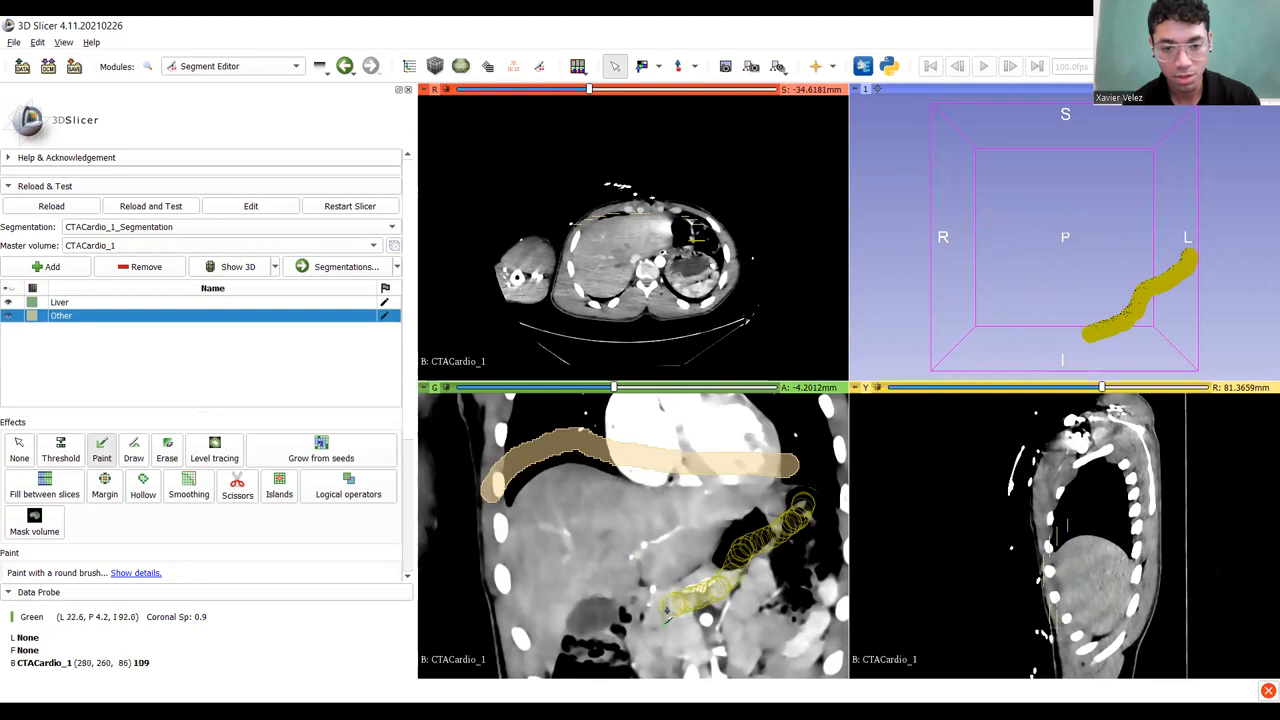
{"action": "left_click_drag", "start_coordinate": [656, 625], "coordinate": [639, 656]}
{"action": "mouse_move", "coordinate": [640, 655]}
{"action": "middle_mouse_down"}
{"action": "mouse_move", "coordinate": [668, 635]}
{"action": "mouse_move", "coordinate": [713, 533]}
{"action": "mouse_move", "coordinate": [649, 588]}
{"action": "middle_mouse_up"}
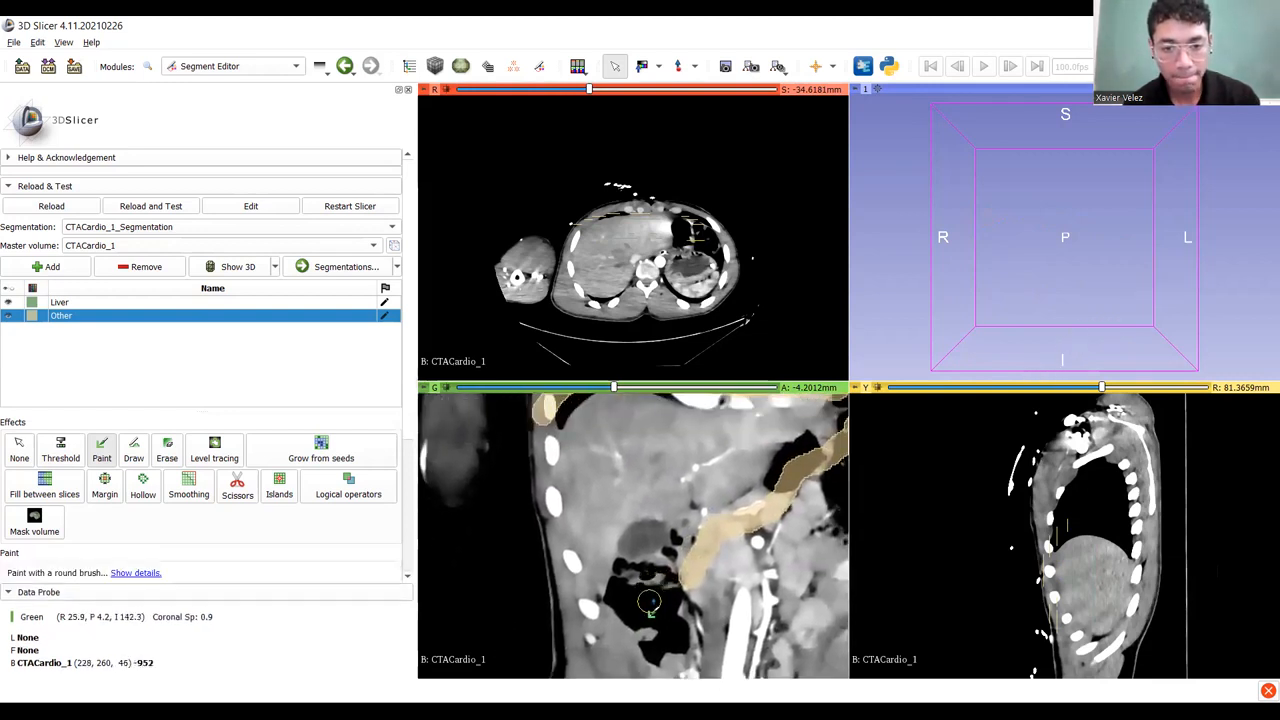
{"action": "left_click_drag", "start_coordinate": [667, 582], "coordinate": [627, 579]}
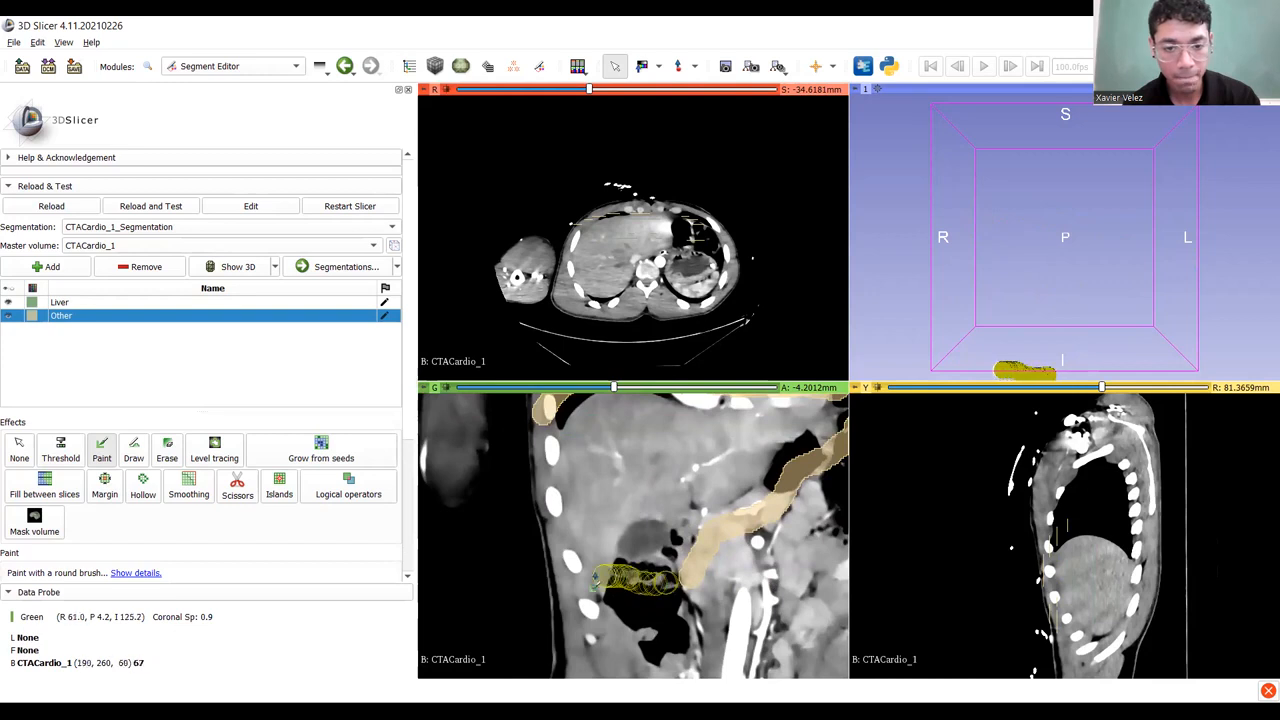
{"action": "left_click_drag", "start_coordinate": [535, 528], "coordinate": [534, 418]}
{"action": "mouse_move", "coordinate": [760, 546]}
{"action": "middle_mouse_down"}
{"action": "mouse_move", "coordinate": [640, 584]}
{"action": "mouse_move", "coordinate": [650, 560]}
{"action": "middle_mouse_up"}
Paint Other seed strokes all around the liver, from the lung and heart to the bowel and chest wall, on the -16.3 mm coronal slice.
{"action": "scroll", "coordinate": [648, 556], "scroll_direction": "down", "scroll_amount": 8}
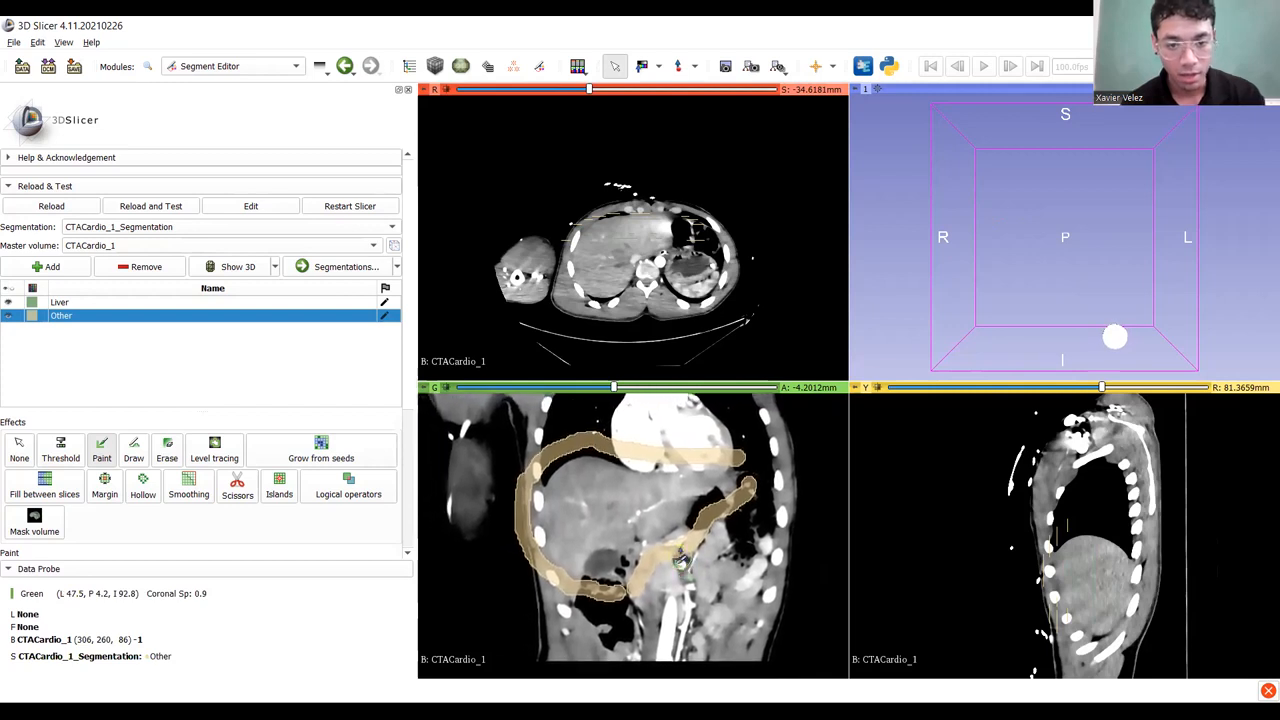
{"action": "scroll", "coordinate": [578, 540], "scroll_direction": "down", "scroll_amount": 5}
{"action": "mouse_move", "coordinate": [532, 466]}
{"action": "left_mouse_down"}
{"action": "mouse_move", "coordinate": [576, 438]}
{"action": "mouse_move", "coordinate": [698, 466]}
{"action": "mouse_move", "coordinate": [702, 533]}
{"action": "left_mouse_up"}
{"action": "left_click_drag", "start_coordinate": [644, 582], "coordinate": [619, 577]}
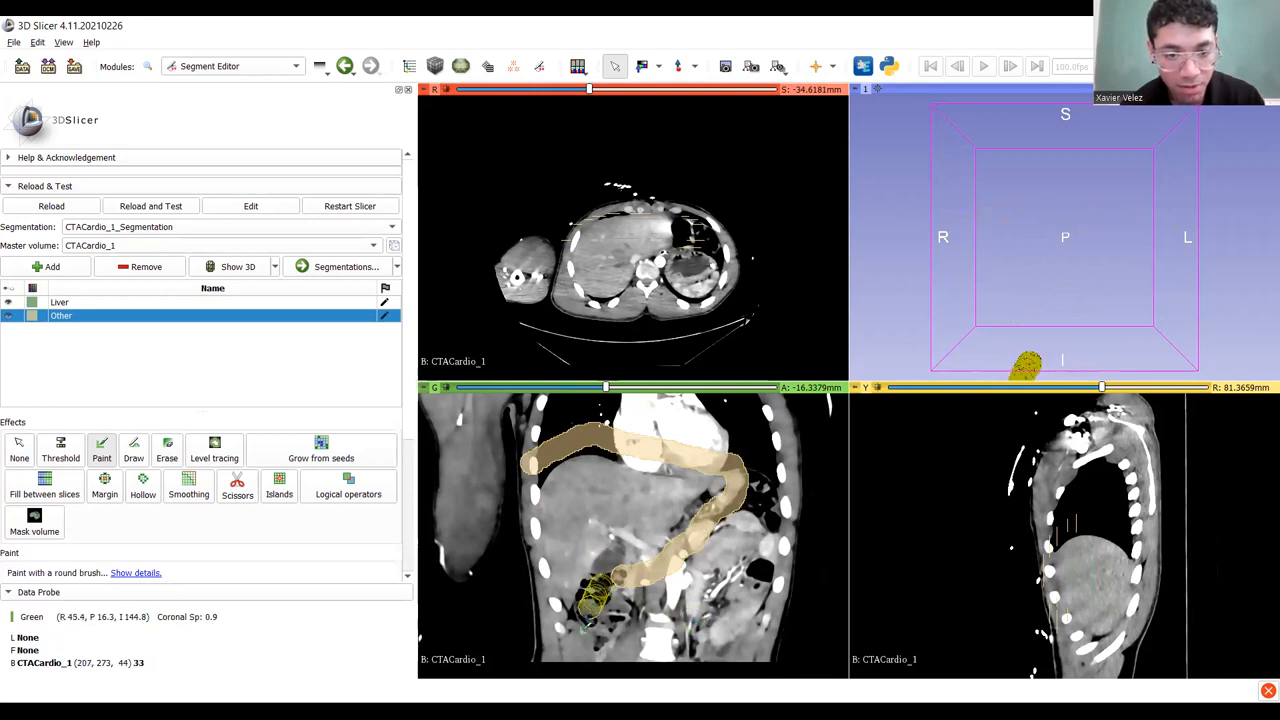
{"action": "mouse_move", "coordinate": [551, 640]}
{"action": "left_mouse_down"}
{"action": "mouse_move", "coordinate": [520, 600]}
{"action": "mouse_move", "coordinate": [515, 468]}
{"action": "left_mouse_up"}
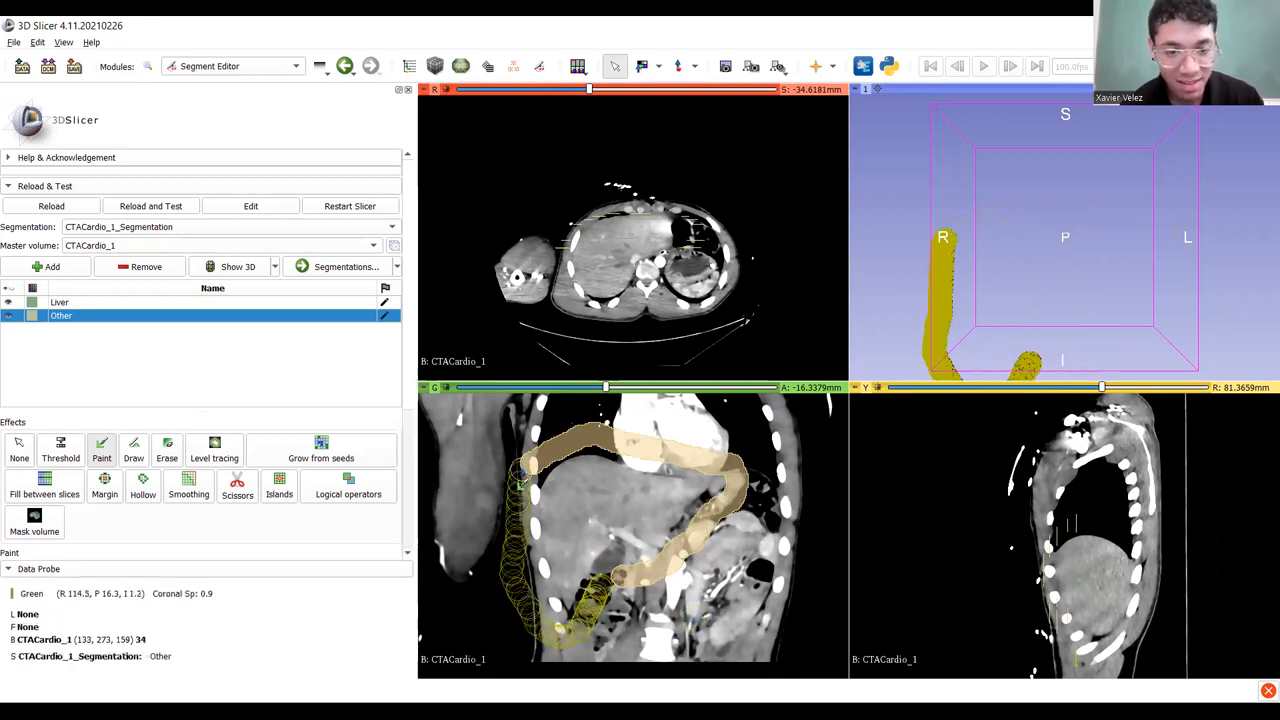
{"action": "left_click_drag", "start_coordinate": [515, 573], "coordinate": [563, 624]}
Paint Other seeds over the lung and heart above the liver and along the ribs beside it on the coronal slice at about -24.7 mm.
{"action": "scroll", "coordinate": [513, 573], "scroll_direction": "down", "scroll_amount": 9}
{"action": "mouse_move", "coordinate": [532, 473]}
{"action": "left_mouse_down"}
{"action": "mouse_move", "coordinate": [542, 446]}
{"action": "mouse_move", "coordinate": [603, 436]}
{"action": "mouse_move", "coordinate": [663, 471]}
{"action": "mouse_move", "coordinate": [712, 462]}
{"action": "left_mouse_up"}
{"action": "scroll", "coordinate": [681, 521], "scroll_direction": "up", "scroll_amount": 4, "text": "ctrl"}
{"action": "scroll", "coordinate": [693, 588], "scroll_direction": "down", "scroll_amount": 1, "text": "ctrl"}
{"action": "scroll", "coordinate": [690, 585], "scroll_direction": "down", "scroll_amount": 3, "text": "ctrl"}
{"action": "scroll", "coordinate": [565, 550], "scroll_direction": "up", "scroll_amount": 3, "text": "ctrl"}
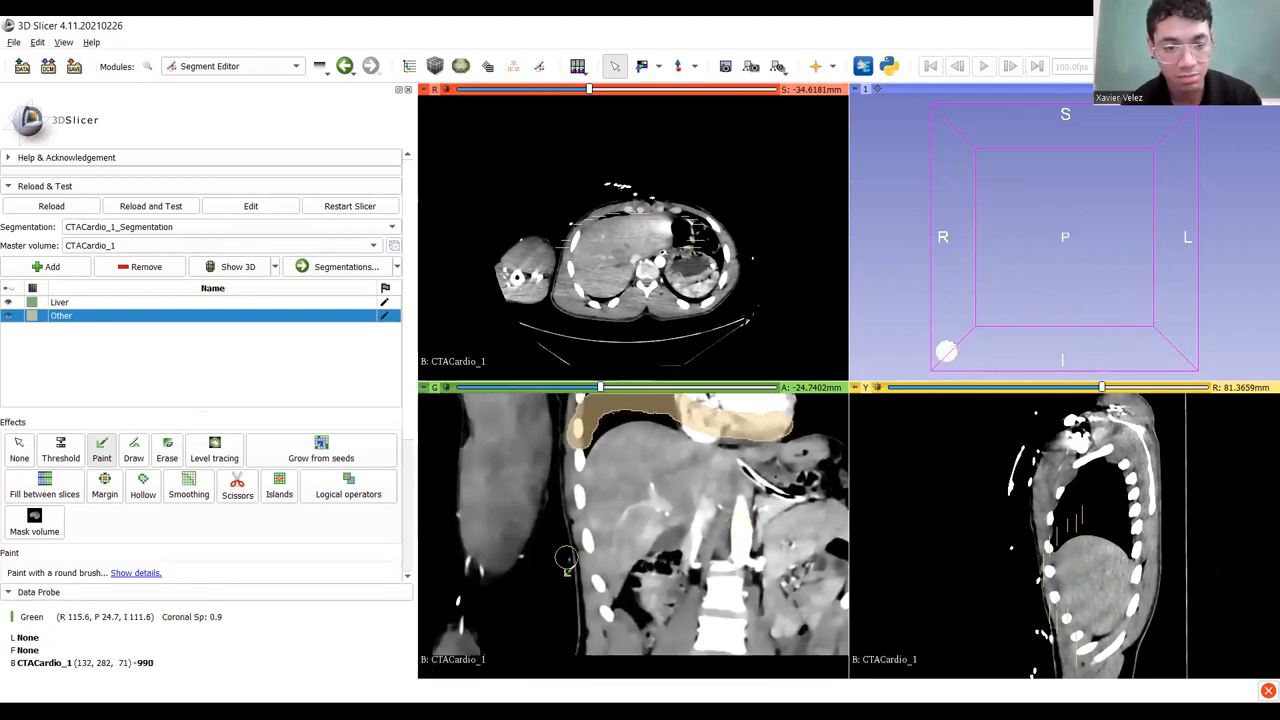
{"action": "scroll", "coordinate": [572, 530], "scroll_direction": "up", "scroll_amount": 1, "text": "ctrl"}
{"action": "left_click_drag", "start_coordinate": [569, 490], "coordinate": [624, 648]}
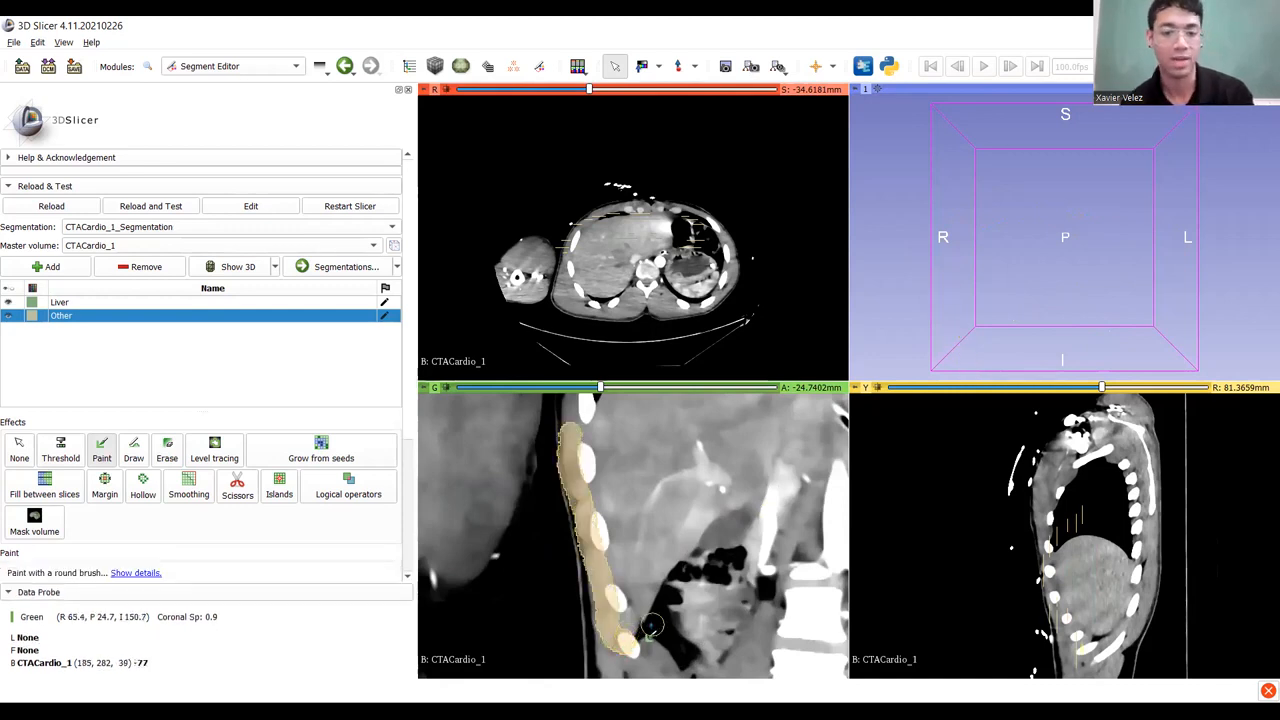
Paint Other seeds in the bowel beneath the liver and from the stomach down to the spine on the -24.7 mm coronal slice.
{"action": "middle_click_drag", "start_coordinate": [654, 600], "coordinate": [494, 590]}
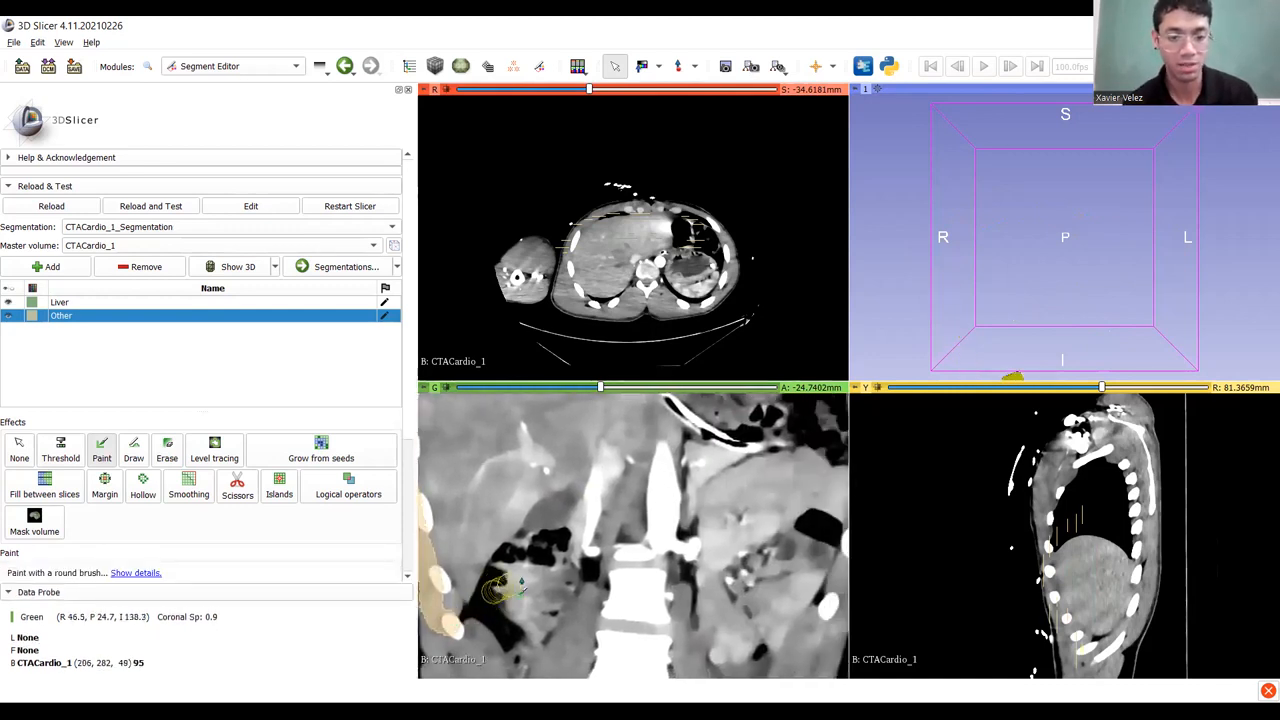
{"action": "left_click_drag", "start_coordinate": [568, 556], "coordinate": [570, 552]}
{"action": "mouse_move", "coordinate": [652, 585]}
{"action": "middle_mouse_down"}
{"action": "mouse_move", "coordinate": [606, 622]}
{"action": "mouse_move", "coordinate": [728, 584]}
{"action": "mouse_move", "coordinate": [602, 568]}
{"action": "middle_mouse_up"}
{"action": "scroll", "coordinate": [727, 582], "scroll_direction": "down", "scroll_amount": 2, "text": "ctrl"}
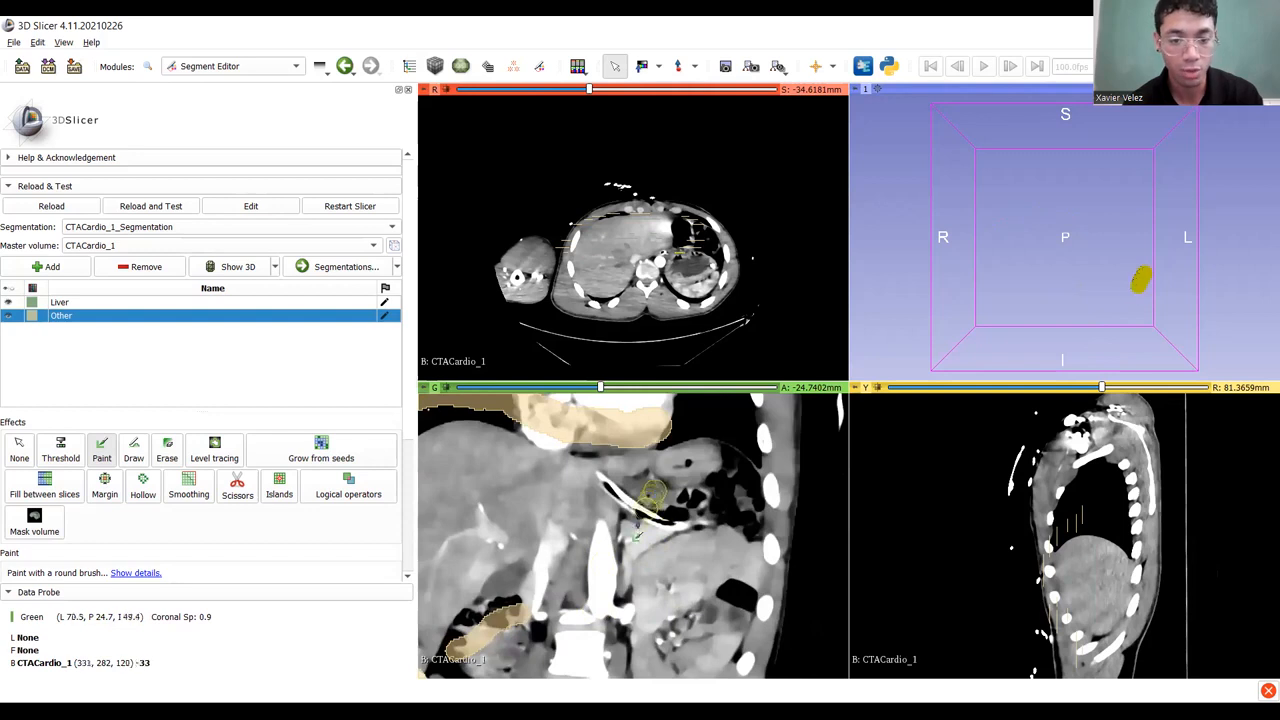
{"action": "left_click_drag", "start_coordinate": [592, 618], "coordinate": [588, 628]}
{"action": "middle_click_drag", "start_coordinate": [637, 563], "coordinate": [635, 635]}
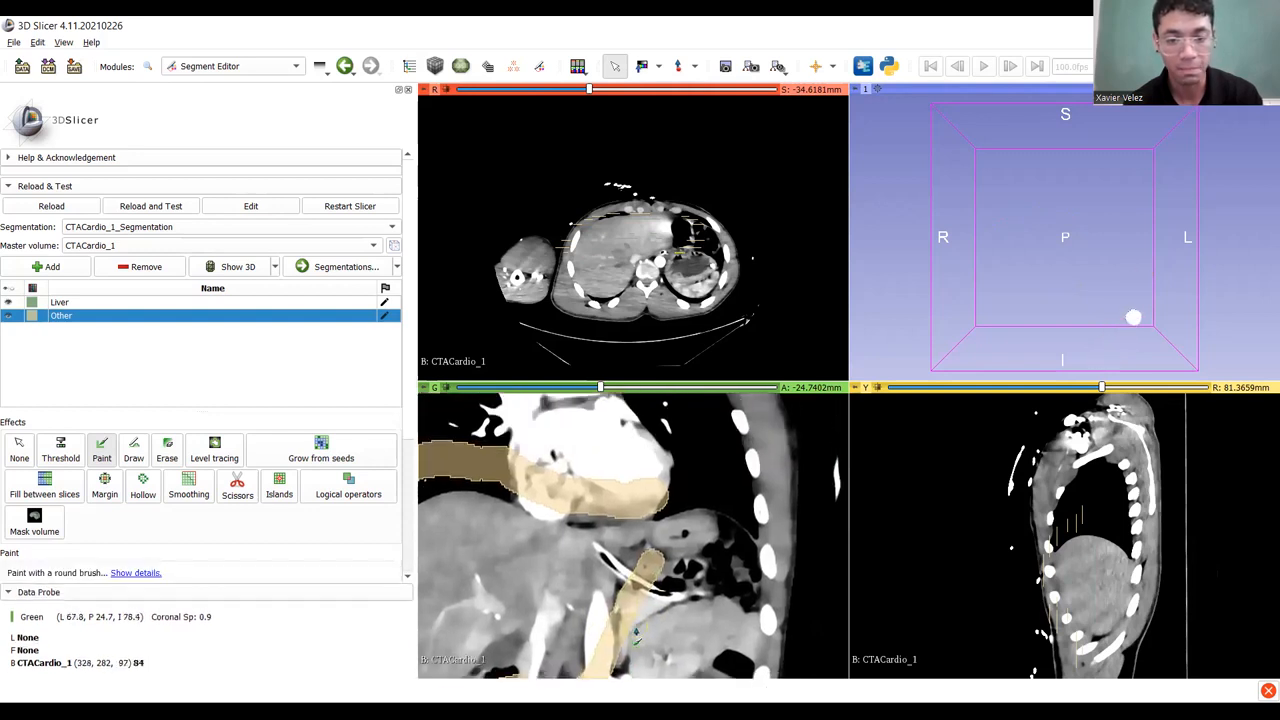
Paint Other seed strokes from the lung along the spine into the kidney and around the chest wall on the -35.9 mm coronal slice.
{"action": "scroll", "coordinate": [670, 512], "scroll_direction": "down", "scroll_amount": 7}
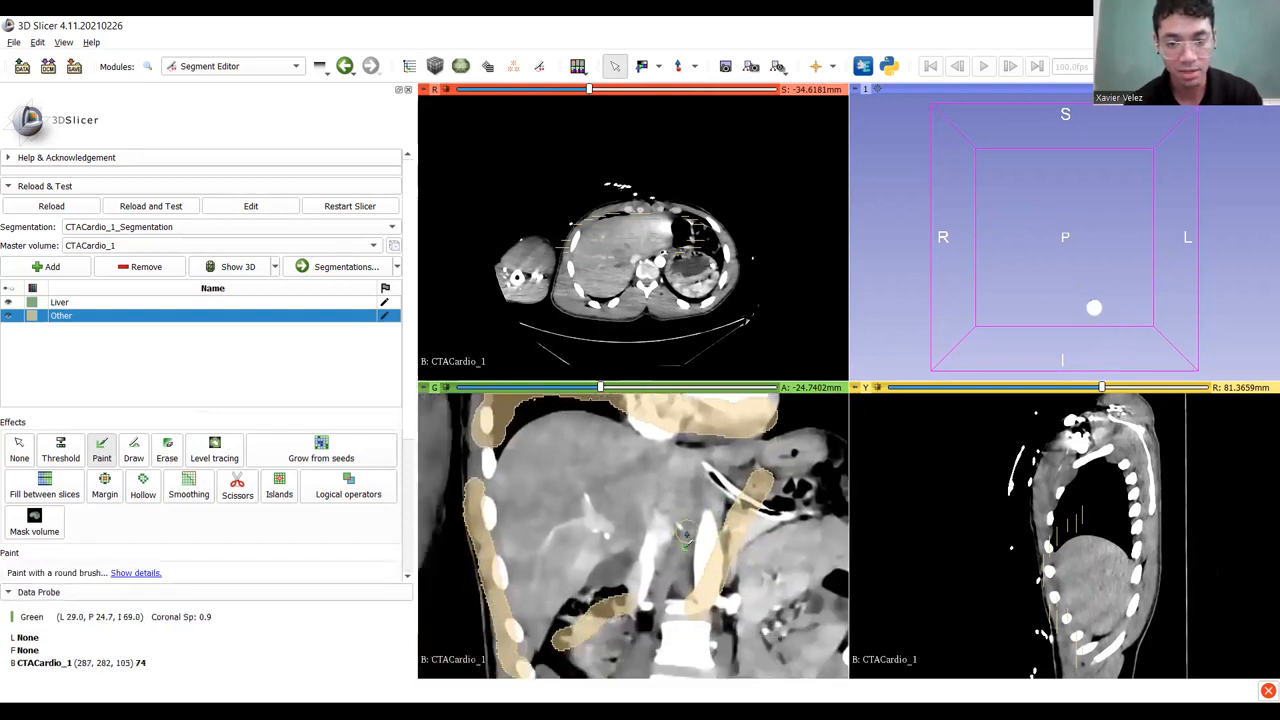
{"action": "scroll", "coordinate": [638, 536], "scroll_direction": "down", "scroll_amount": 5}
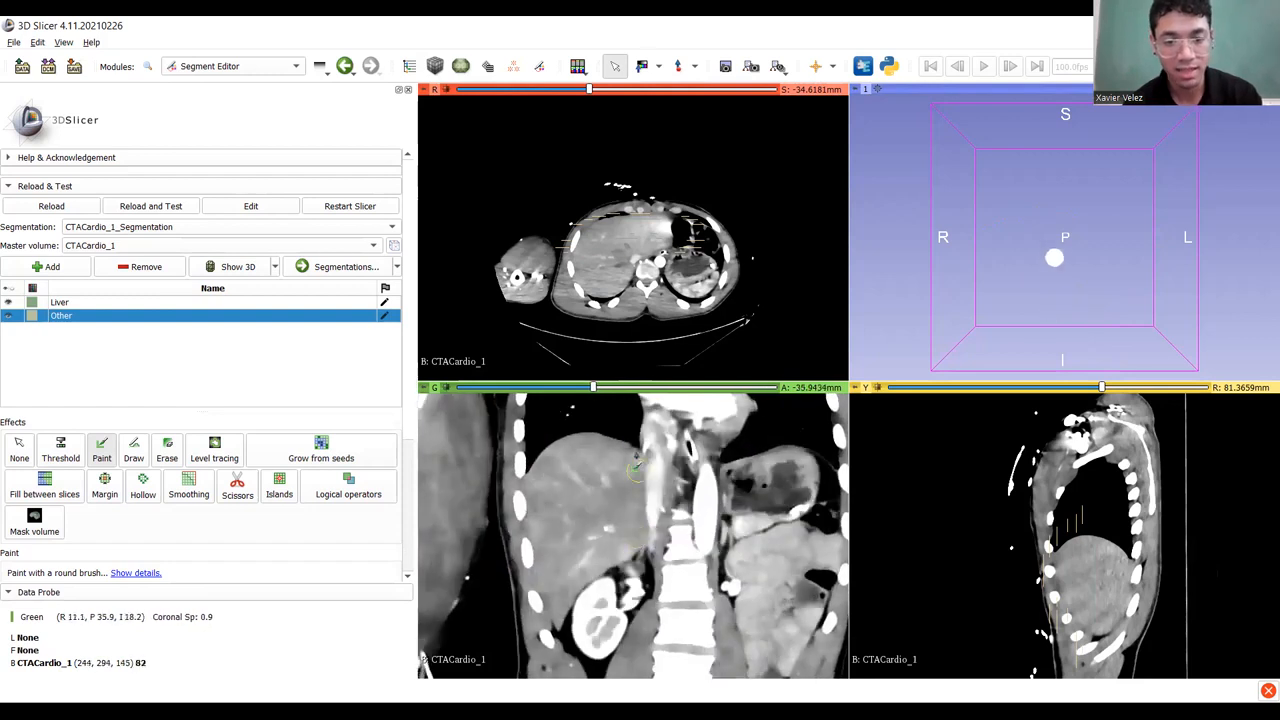
{"action": "mouse_move", "coordinate": [697, 460]}
{"action": "left_mouse_down"}
{"action": "mouse_move", "coordinate": [675, 572]}
{"action": "mouse_move", "coordinate": [599, 614]}
{"action": "left_mouse_up"}
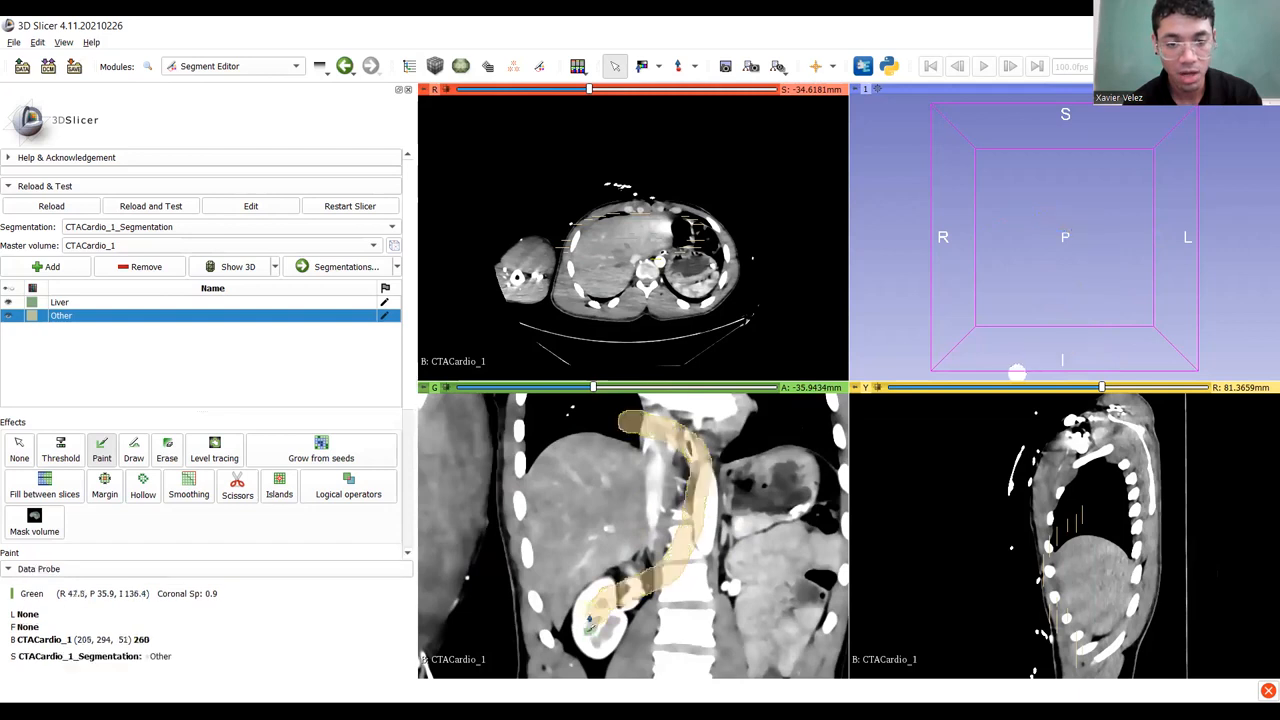
{"action": "scroll", "coordinate": [587, 618], "scroll_direction": "up", "scroll_amount": 4, "text": "ctrl"}
{"action": "middle_click_drag", "start_coordinate": [587, 618], "coordinate": [607, 545]}
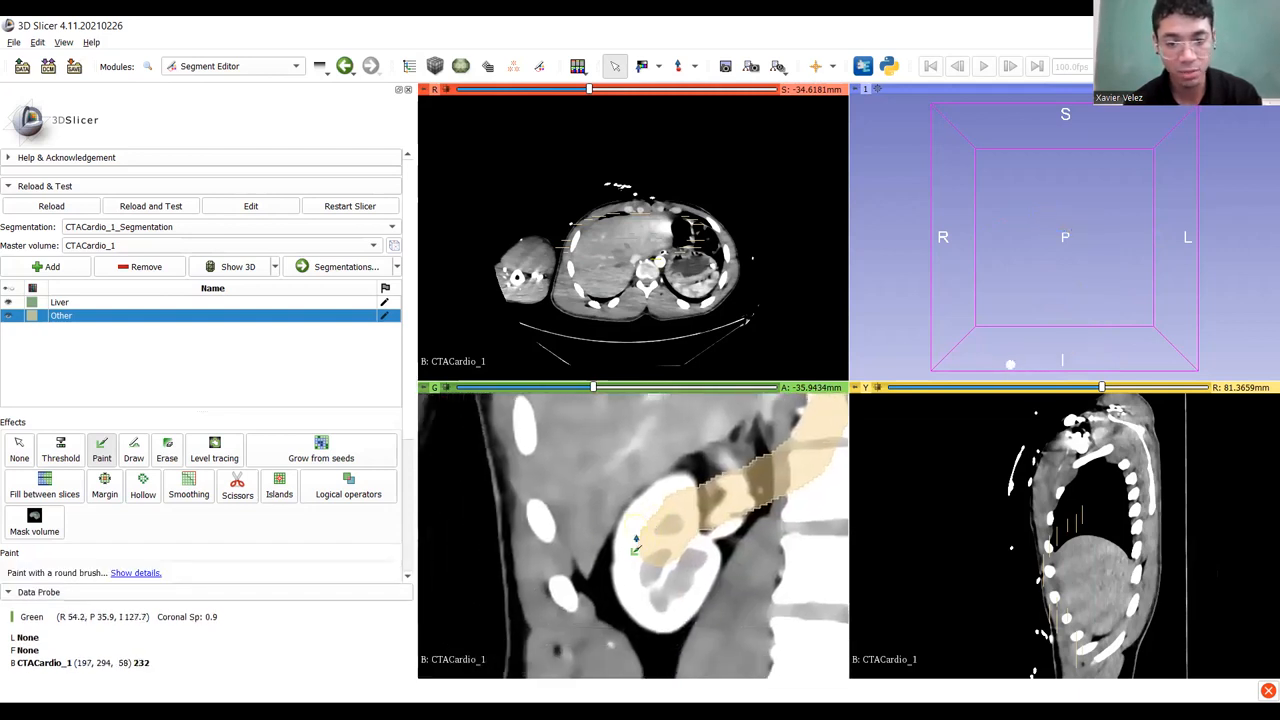
{"action": "mouse_move", "coordinate": [684, 488]}
{"action": "left_mouse_down"}
{"action": "mouse_move", "coordinate": [598, 612]}
{"action": "mouse_move", "coordinate": [570, 624]}
{"action": "mouse_move", "coordinate": [522, 598]}
{"action": "mouse_move", "coordinate": [510, 476]}
{"action": "mouse_move", "coordinate": [526, 448]}
{"action": "left_mouse_up"}
{"action": "scroll", "coordinate": [565, 623], "scroll_direction": "down", "scroll_amount": 4, "text": "ctrl"}
{"action": "scroll", "coordinate": [608, 446], "scroll_direction": "down", "scroll_amount": 8}
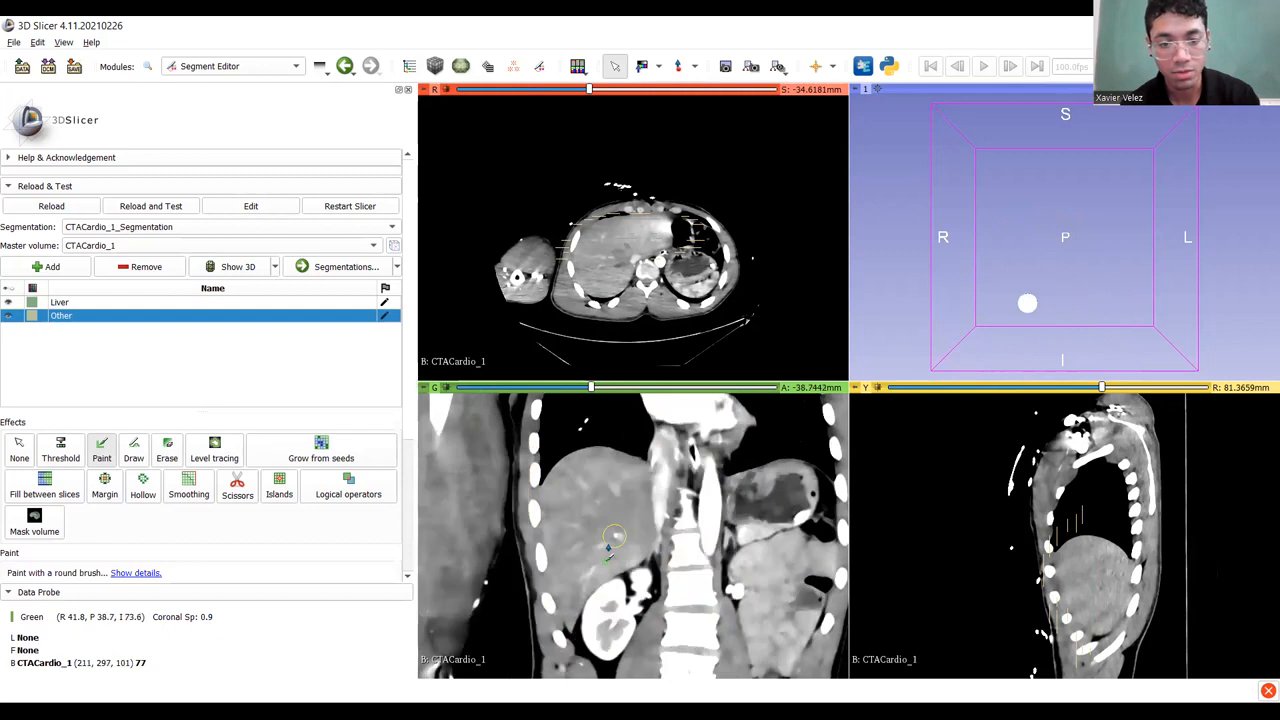
Paint Other seeds along the chest wall, over the kidney and down the spine beside the liver on the -53.7 mm coronal slice.
{"action": "mouse_move", "coordinate": [632, 434]}
{"action": "left_mouse_down"}
{"action": "mouse_move", "coordinate": [700, 478]}
{"action": "mouse_move", "coordinate": [690, 530]}
{"action": "mouse_move", "coordinate": [650, 593]}
{"action": "mouse_move", "coordinate": [576, 648]}
{"action": "mouse_move", "coordinate": [522, 575]}
{"action": "mouse_move", "coordinate": [516, 458]}
{"action": "mouse_move", "coordinate": [528, 598]}
{"action": "mouse_move", "coordinate": [560, 658]}
{"action": "left_mouse_up"}
{"action": "scroll", "coordinate": [558, 516], "scroll_direction": "down", "scroll_amount": 6}
{"action": "scroll", "coordinate": [558, 516], "scroll_direction": "down", "scroll_amount": 5}
{"action": "mouse_move", "coordinate": [593, 614]}
{"action": "left_mouse_down"}
{"action": "mouse_move", "coordinate": [619, 571]}
{"action": "mouse_move", "coordinate": [650, 553]}
{"action": "left_mouse_up"}
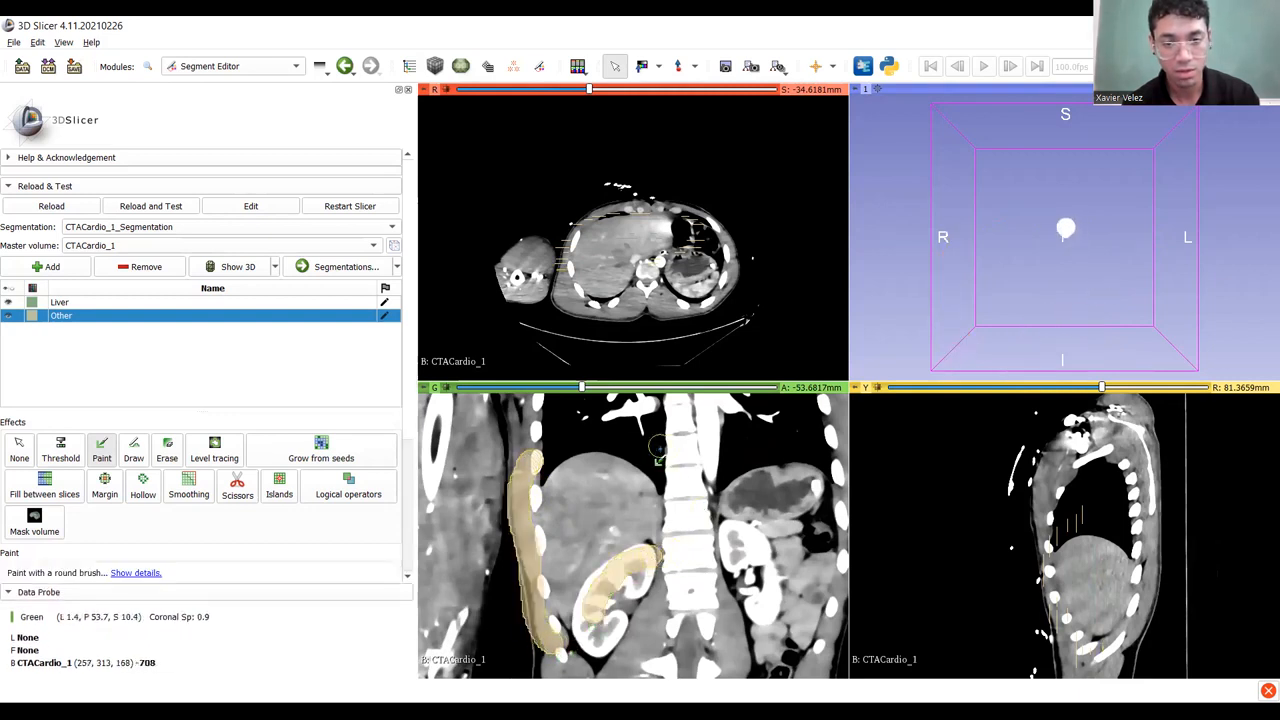
{"action": "left_click_drag", "start_coordinate": [670, 495], "coordinate": [676, 575]}
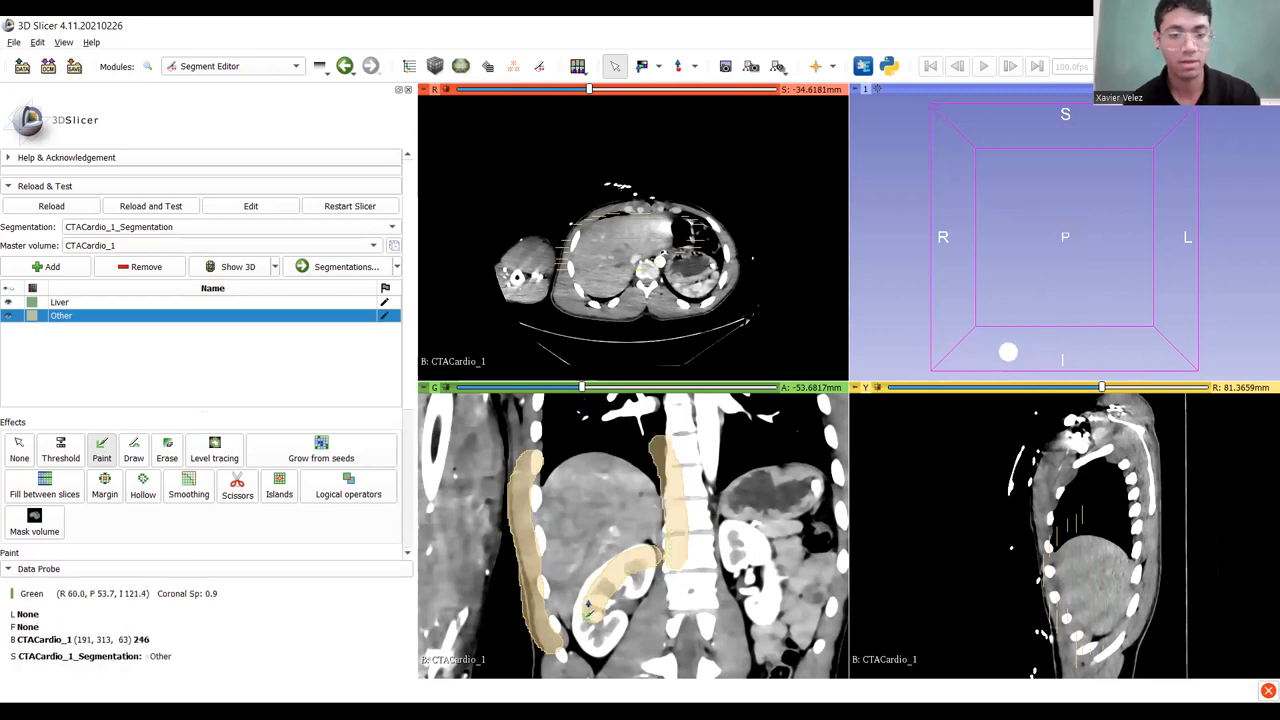
Paint Other seeds over the kidney, along the spine and down the ribs on the -68.6 mm coronal slice.
{"action": "scroll", "coordinate": [590, 604], "scroll_direction": "down", "scroll_amount": 16}
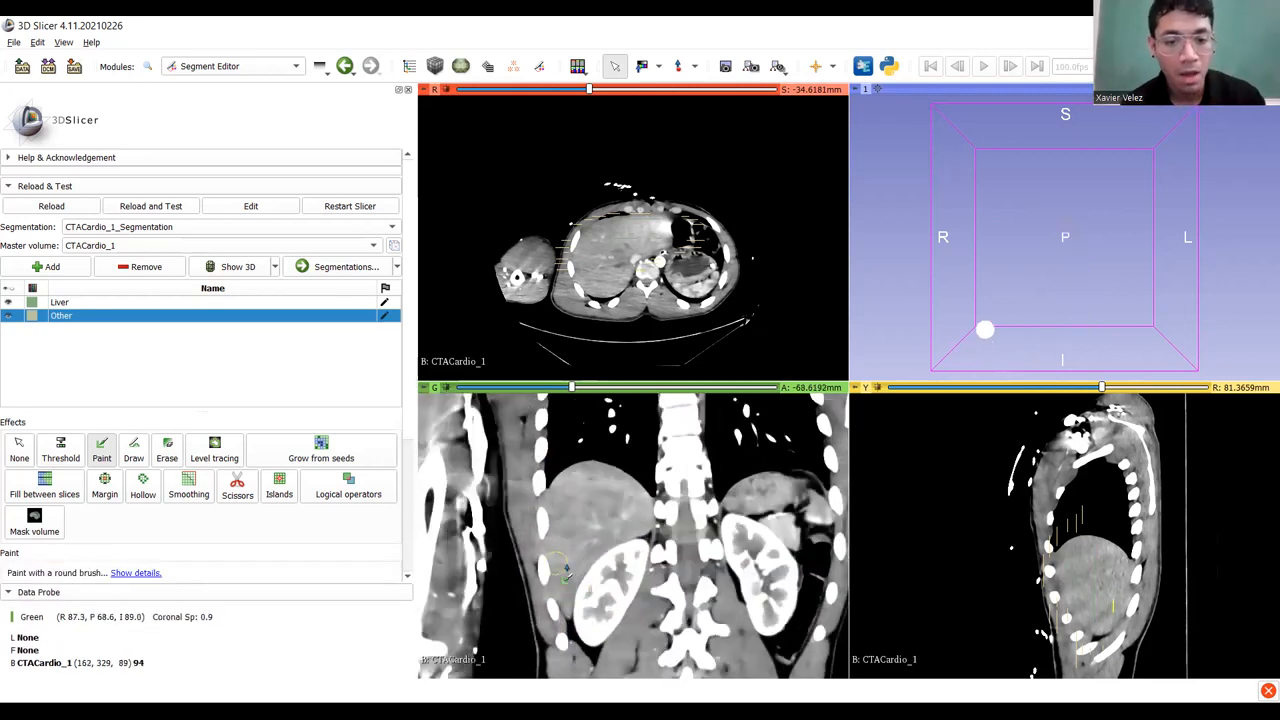
{"action": "left_click_drag", "start_coordinate": [586, 611], "coordinate": [647, 548]}
{"action": "left_click_drag", "start_coordinate": [650, 453], "coordinate": [665, 572]}
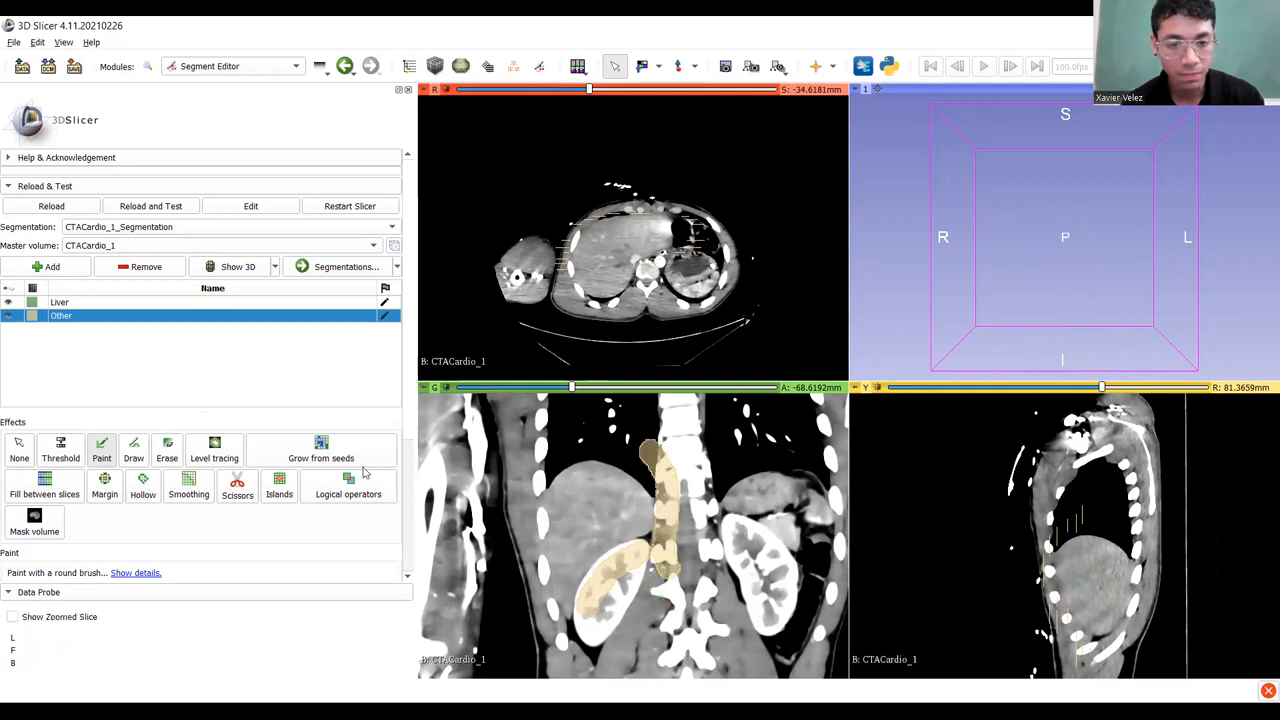
{"action": "mouse_move", "coordinate": [538, 478]}
{"action": "left_mouse_down"}
{"action": "mouse_move", "coordinate": [525, 556]}
{"action": "mouse_move", "coordinate": [561, 640]}
{"action": "left_mouse_up"}
Paint Other seeds beside, beneath and above the liver on the coronal slice at about -92 mm.
{"action": "scroll", "coordinate": [552, 530], "scroll_direction": "down", "scroll_amount": 20}
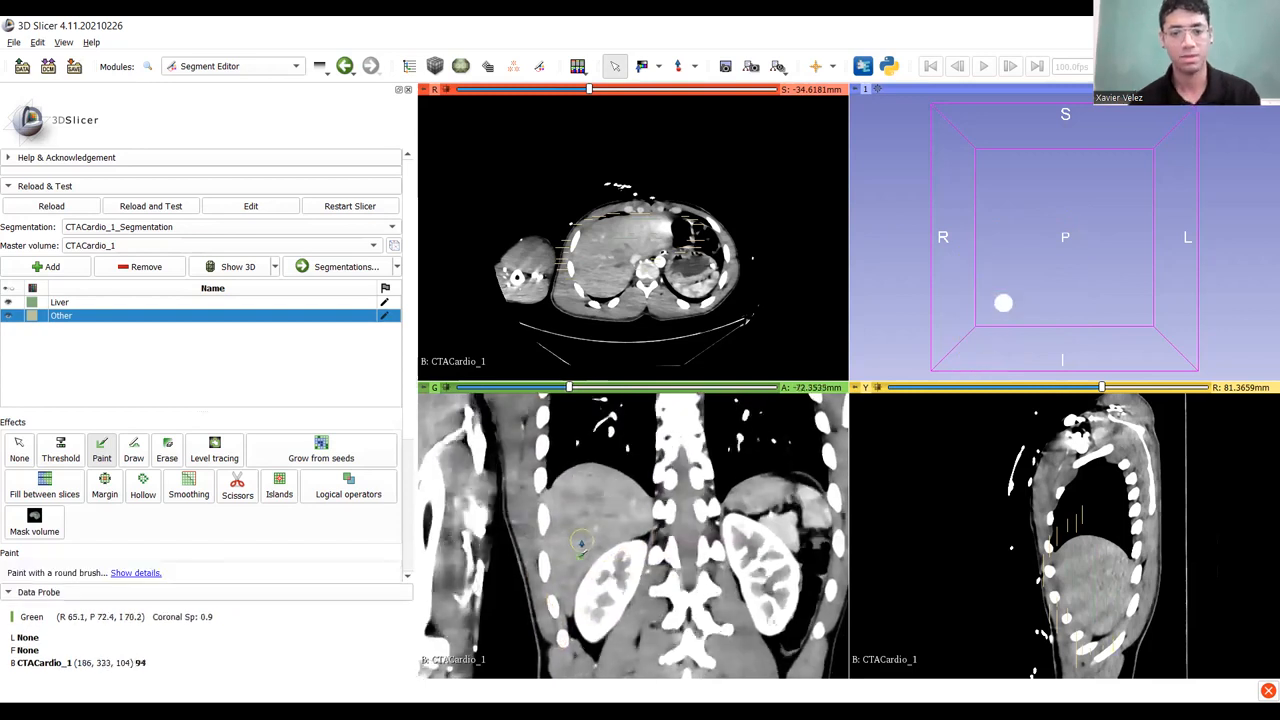
{"action": "scroll", "coordinate": [533, 506], "scroll_direction": "down", "scroll_amount": 6}
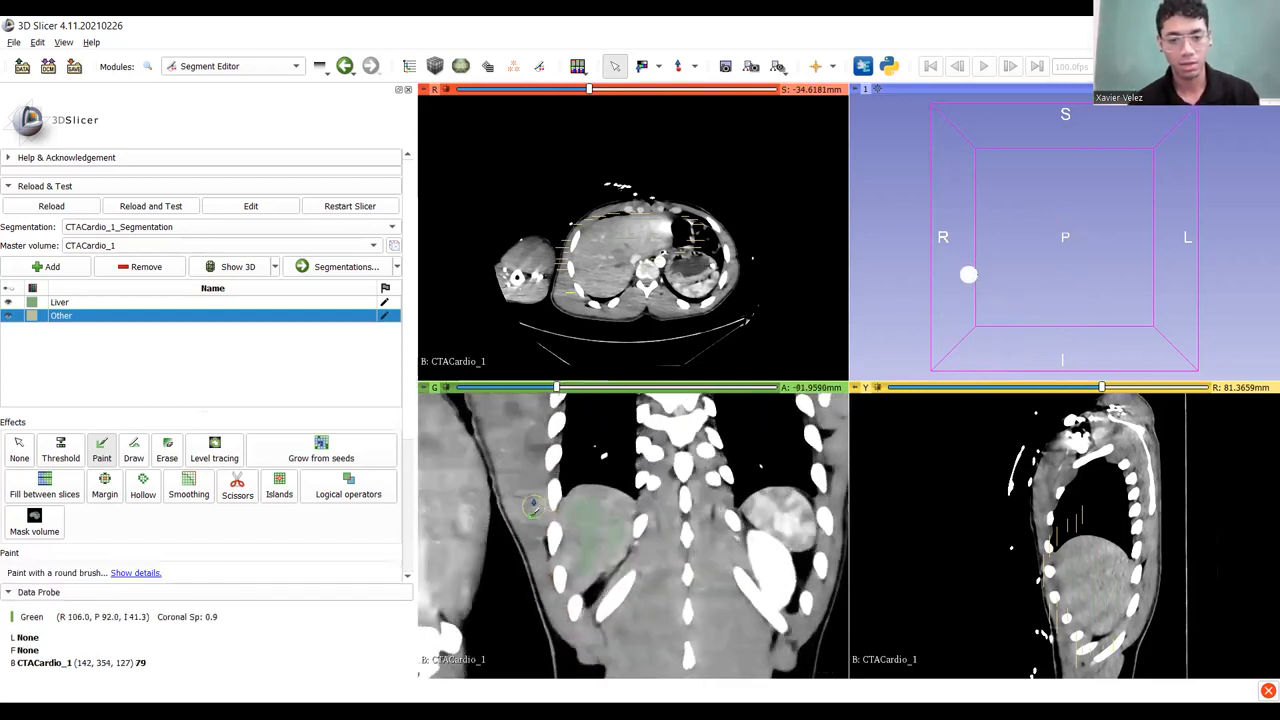
{"action": "left_click_drag", "start_coordinate": [544, 489], "coordinate": [534, 522]}
{"action": "mouse_move", "coordinate": [535, 570]}
{"action": "left_mouse_down"}
{"action": "mouse_move", "coordinate": [545, 640]}
{"action": "mouse_move", "coordinate": [638, 595]}
{"action": "mouse_move", "coordinate": [666, 548]}
{"action": "mouse_move", "coordinate": [668, 506]}
{"action": "left_mouse_up"}
{"action": "left_click_drag", "start_coordinate": [583, 457], "coordinate": [653, 488]}
Paint a broad Other seed area over the ribs and back tissue behind the liver on the -110.6 mm coronal slice.
{"action": "scroll", "coordinate": [602, 502], "scroll_direction": "down", "scroll_amount": 2}
{"action": "scroll", "coordinate": [597, 503], "scroll_direction": "down", "scroll_amount": 9}
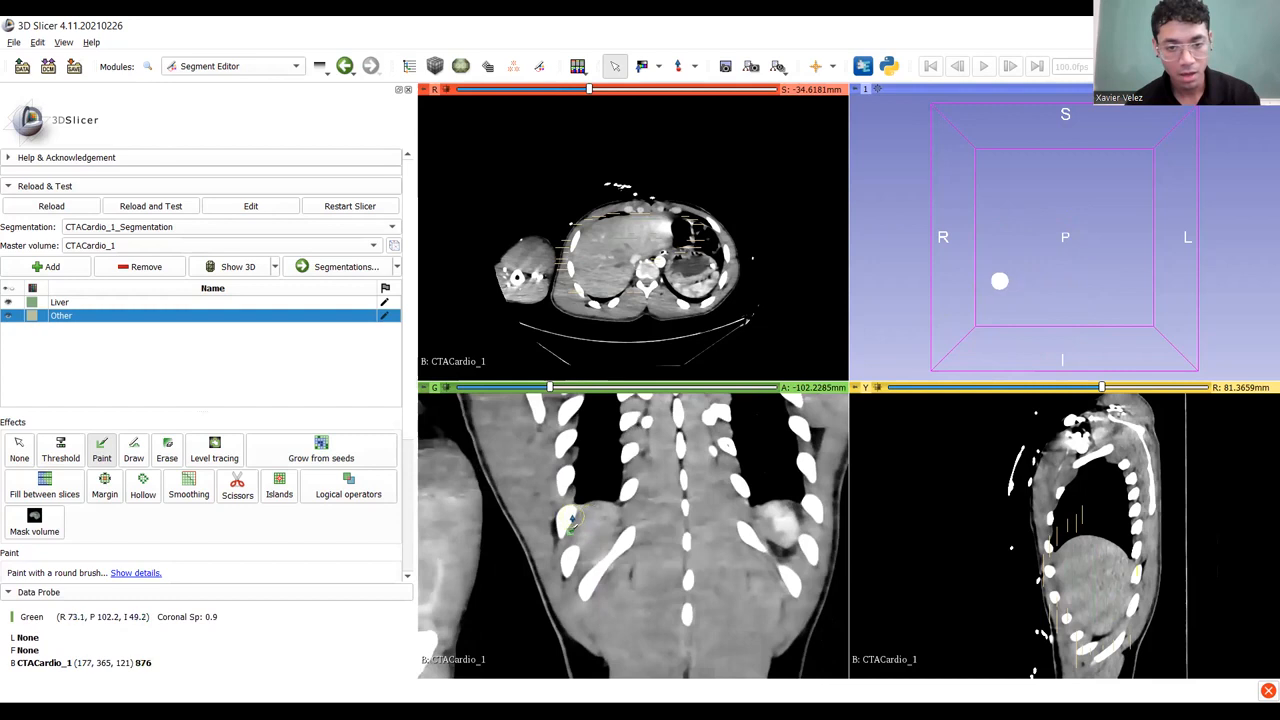
{"action": "scroll", "coordinate": [572, 518], "scroll_direction": "down", "scroll_amount": 9}
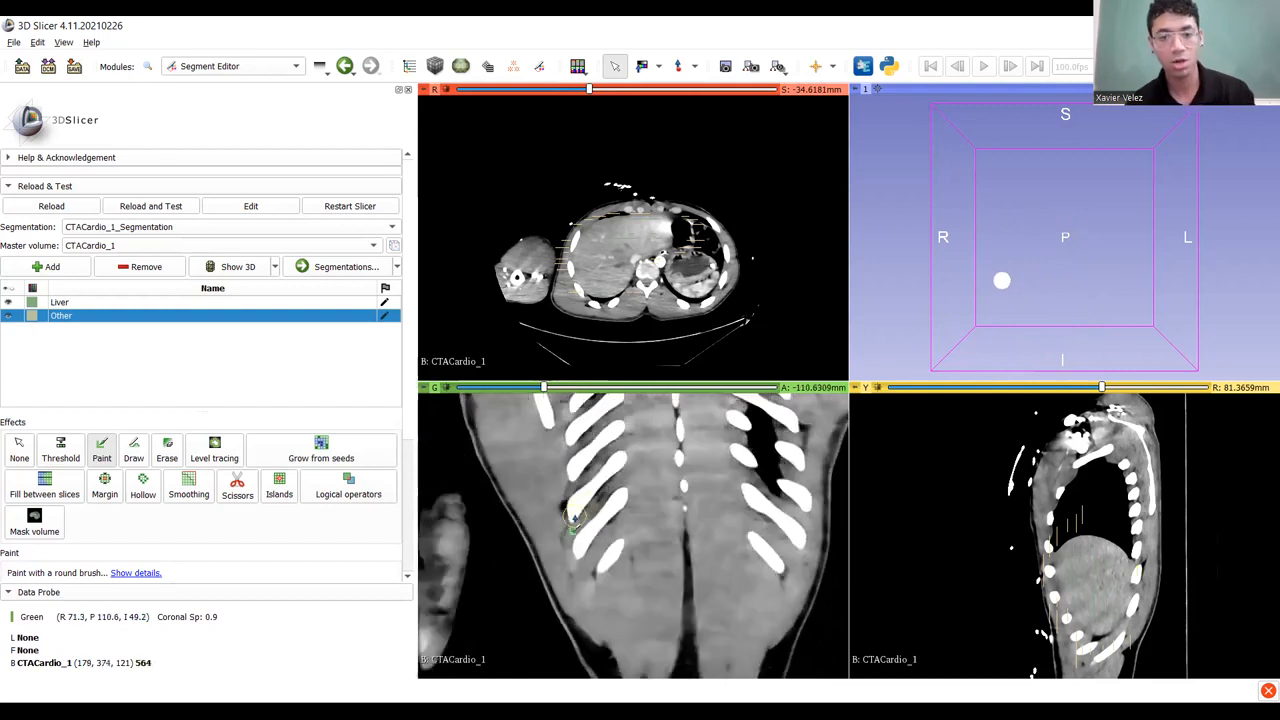
{"action": "mouse_move", "coordinate": [614, 589]}
{"action": "middle_mouse_down"}
{"action": "mouse_move", "coordinate": [597, 697]}
{"action": "mouse_move", "coordinate": [553, 719]}
{"action": "mouse_move", "coordinate": [598, 508]}
{"action": "mouse_move", "coordinate": [603, 592]}
{"action": "mouse_move", "coordinate": [625, 615]}
{"action": "mouse_move", "coordinate": [661, 593]}
{"action": "middle_mouse_up"}
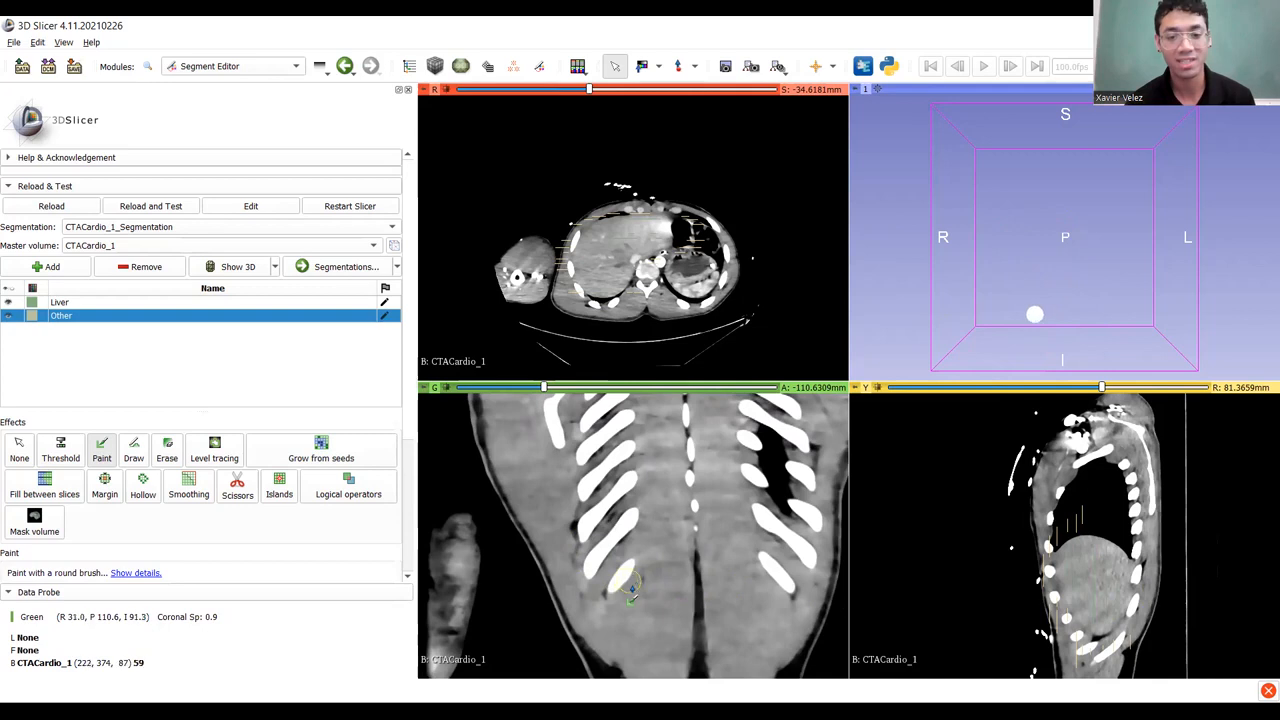
{"action": "mouse_move", "coordinate": [549, 540]}
{"action": "left_mouse_down"}
{"action": "mouse_move", "coordinate": [663, 531]}
{"action": "mouse_move", "coordinate": [603, 499]}
{"action": "mouse_move", "coordinate": [566, 520]}
{"action": "mouse_move", "coordinate": [605, 541]}
{"action": "left_mouse_up"}
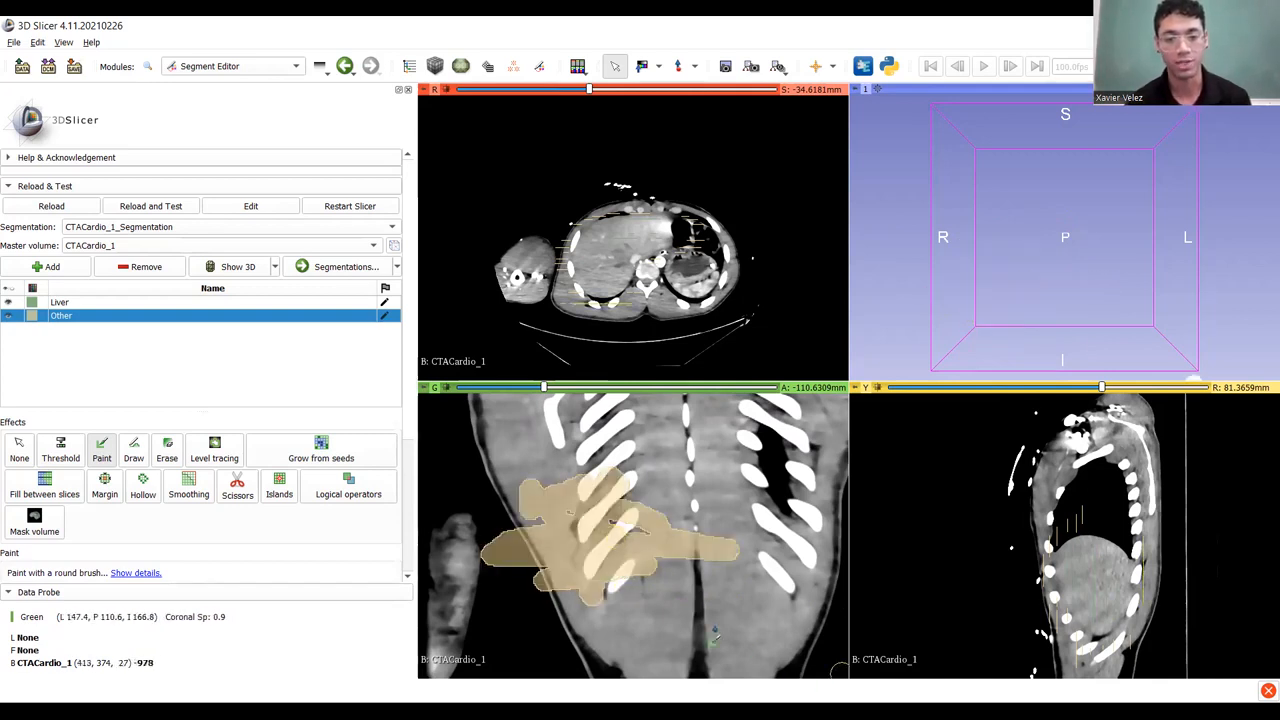
Review the coronal slices from the back of the body to the front of the liver.
{"action": "scroll", "coordinate": [539, 505], "scroll_direction": "up", "scroll_amount": 4}
{"action": "scroll", "coordinate": [539, 505], "scroll_direction": "up", "scroll_amount": 20}
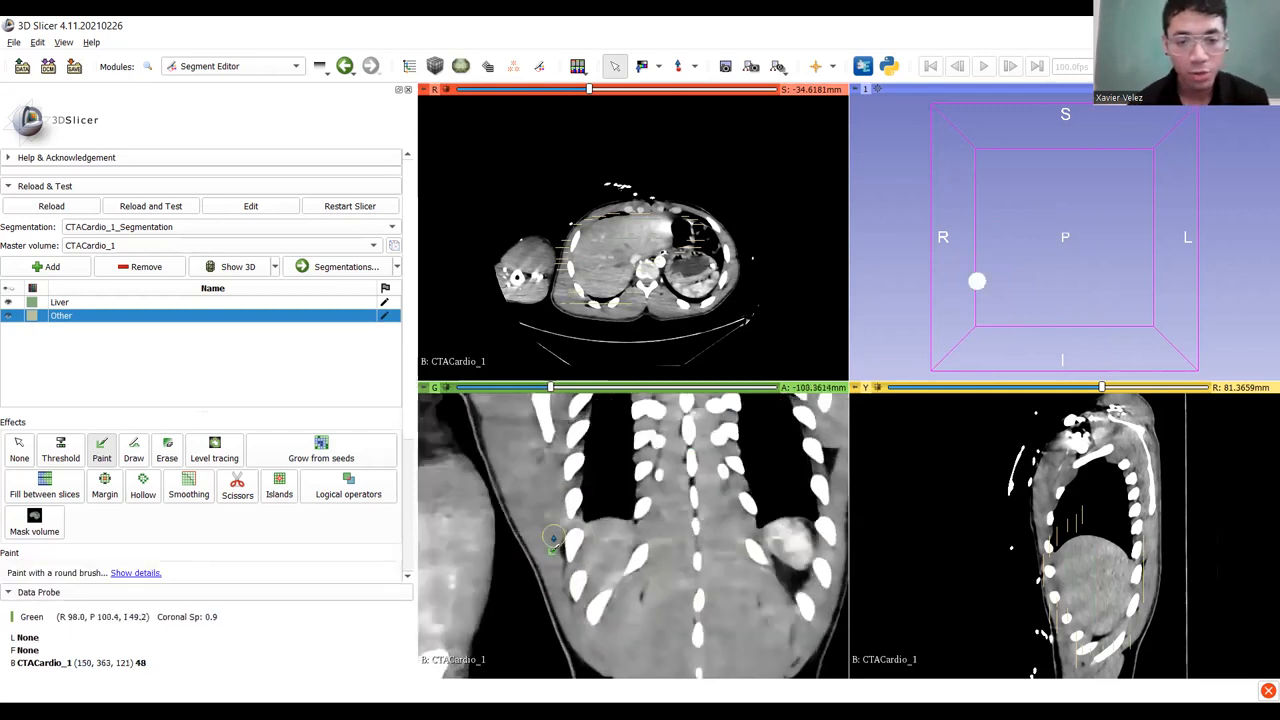
{"action": "scroll", "coordinate": [554, 540], "scroll_direction": "up", "scroll_amount": 20}
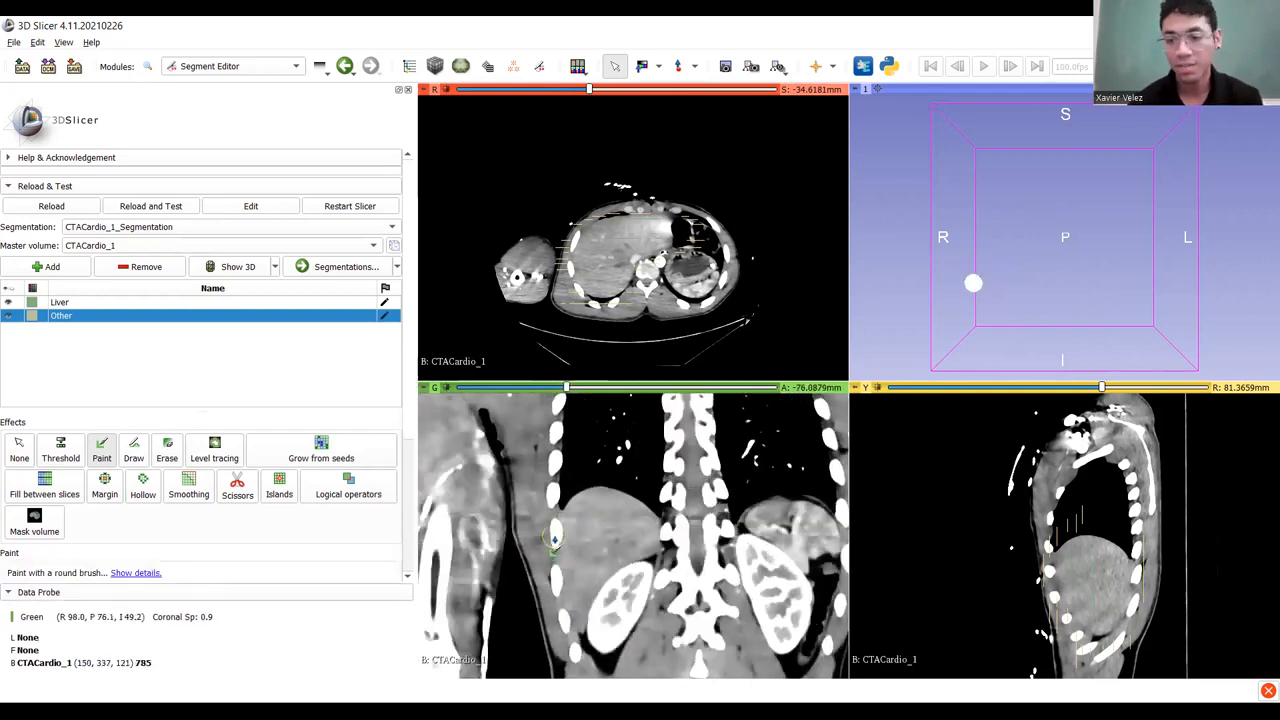
{"action": "scroll", "coordinate": [554, 540], "scroll_direction": "up", "scroll_amount": 20}
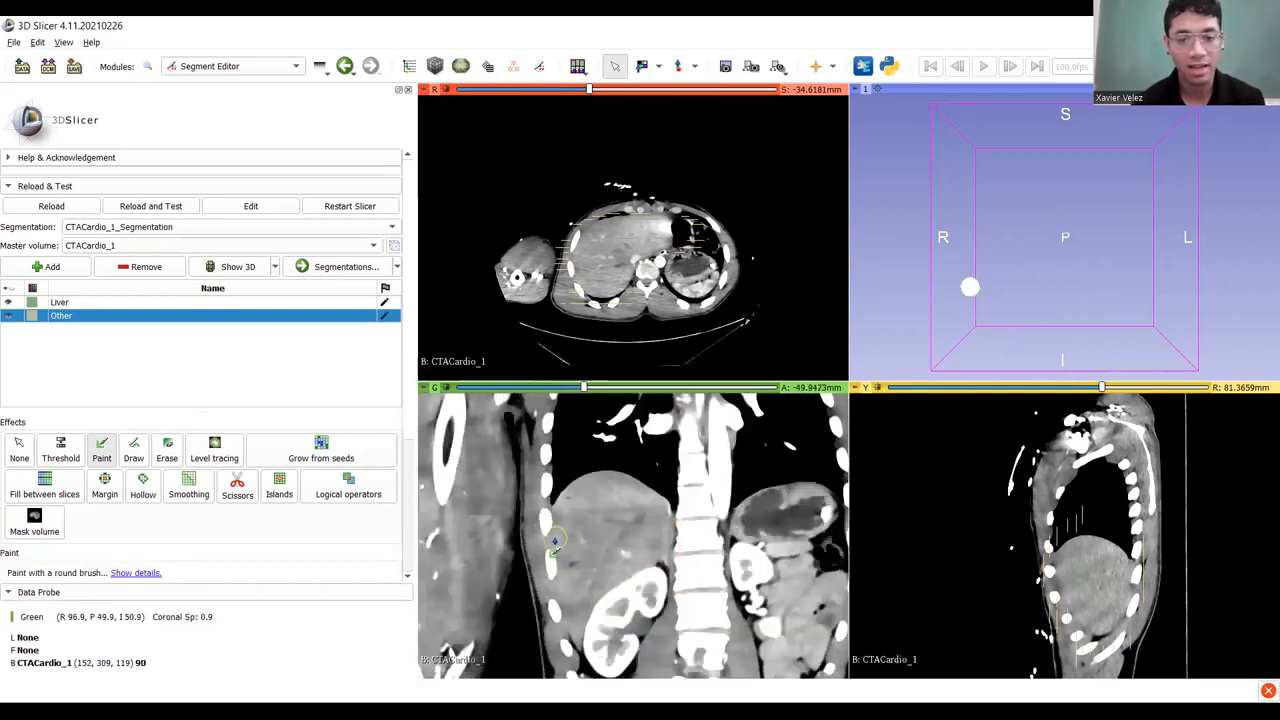
{"action": "scroll", "coordinate": [556, 540], "scroll_direction": "up", "scroll_amount": 20}
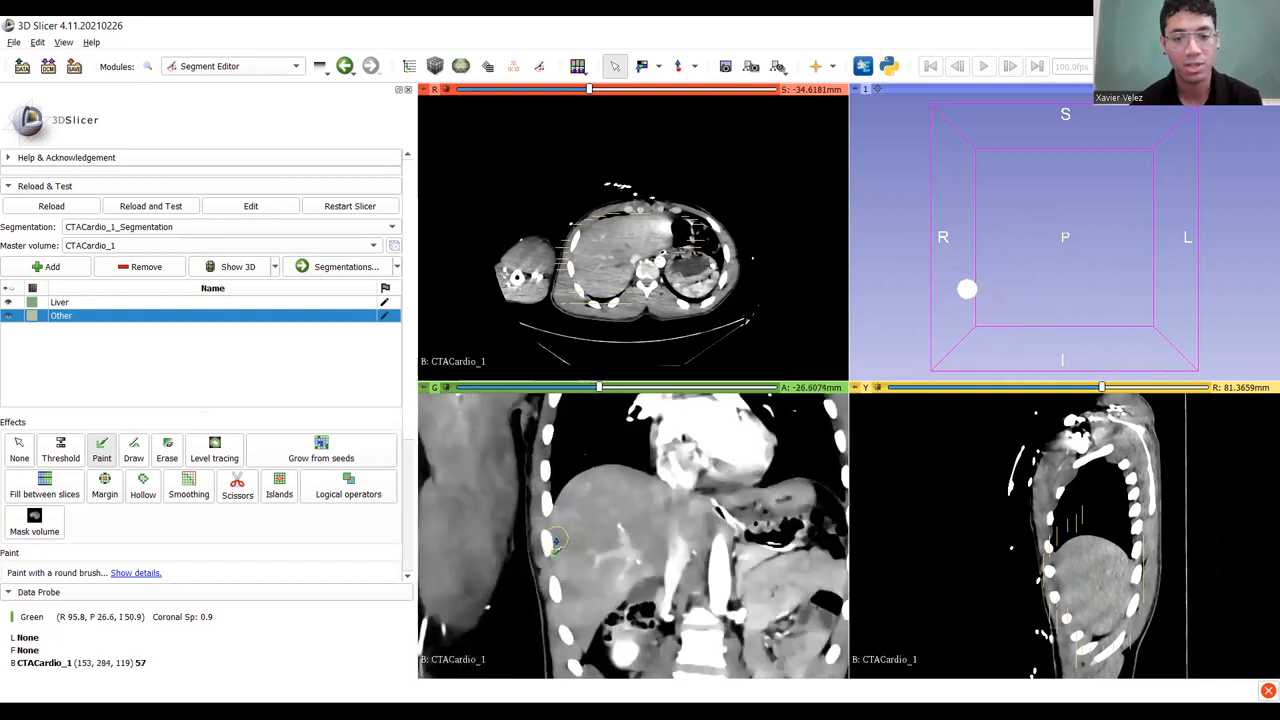
{"action": "scroll", "coordinate": [556, 540], "scroll_direction": "up", "scroll_amount": 20}
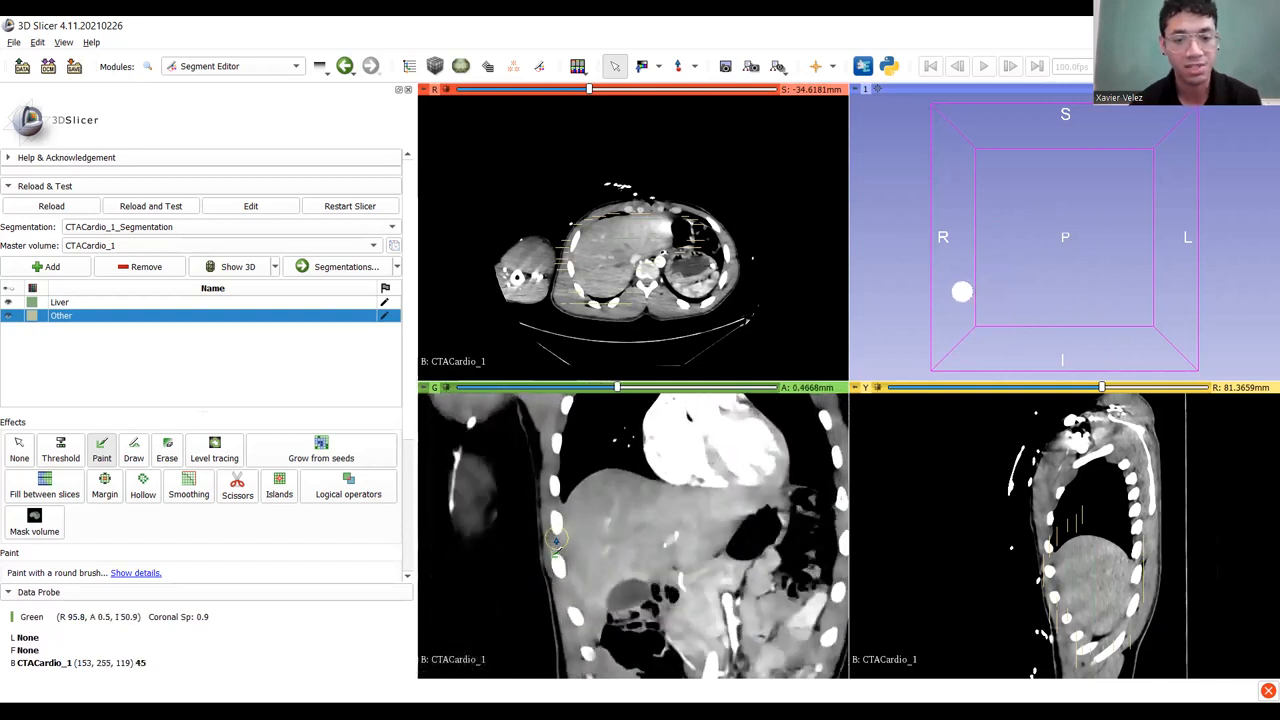
{"action": "scroll", "coordinate": [556, 540], "scroll_direction": "up", "scroll_amount": 19}
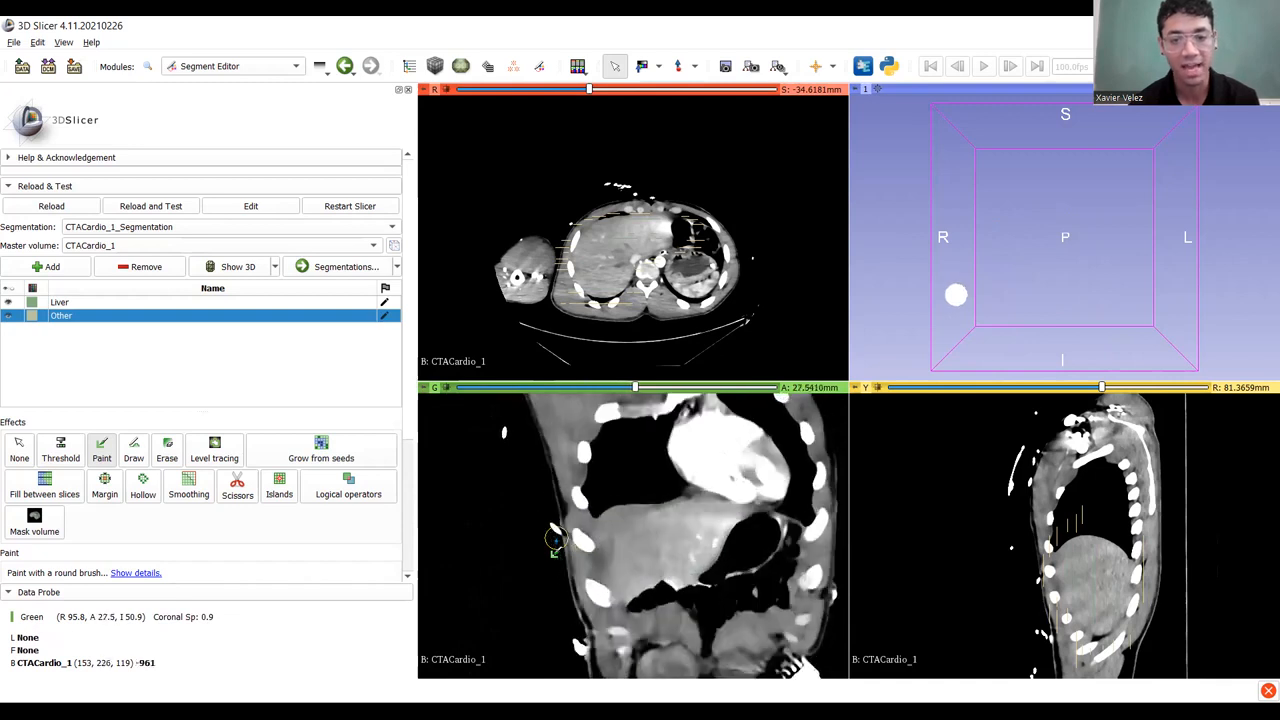
{"action": "scroll", "coordinate": [556, 540], "scroll_direction": "down", "scroll_amount": 15}
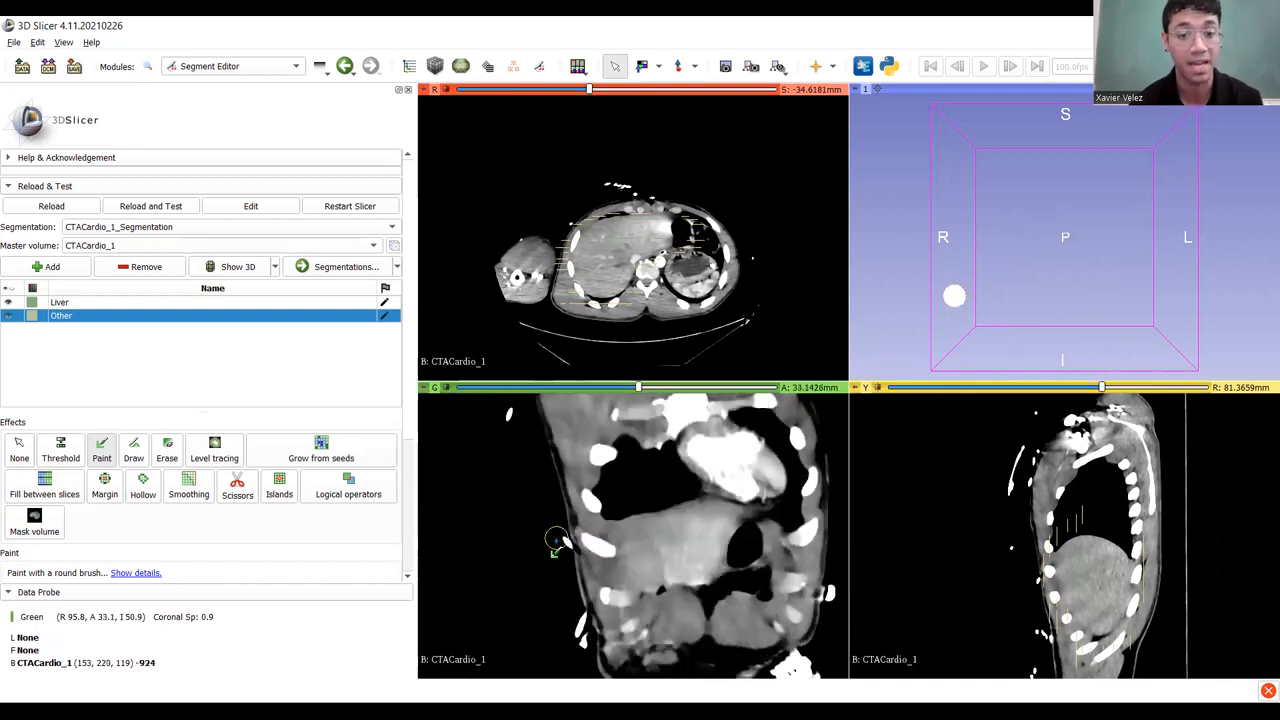
Select the Liver segment and initialize Grow from seeds to compute a full segmentation preview from the Liver and Other seeds.
{"action": "left_click", "coordinate": [77, 303]}
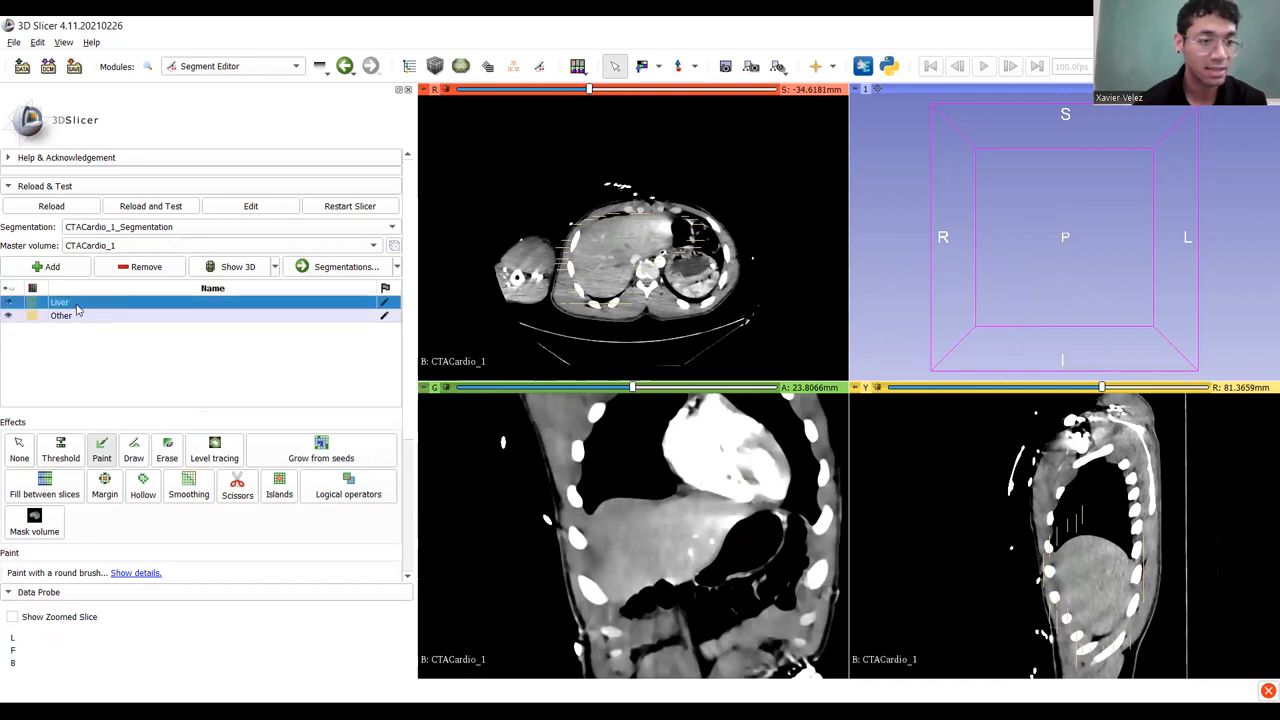
{"action": "left_click", "coordinate": [77, 316]}
{"action": "left_click", "coordinate": [77, 304]}
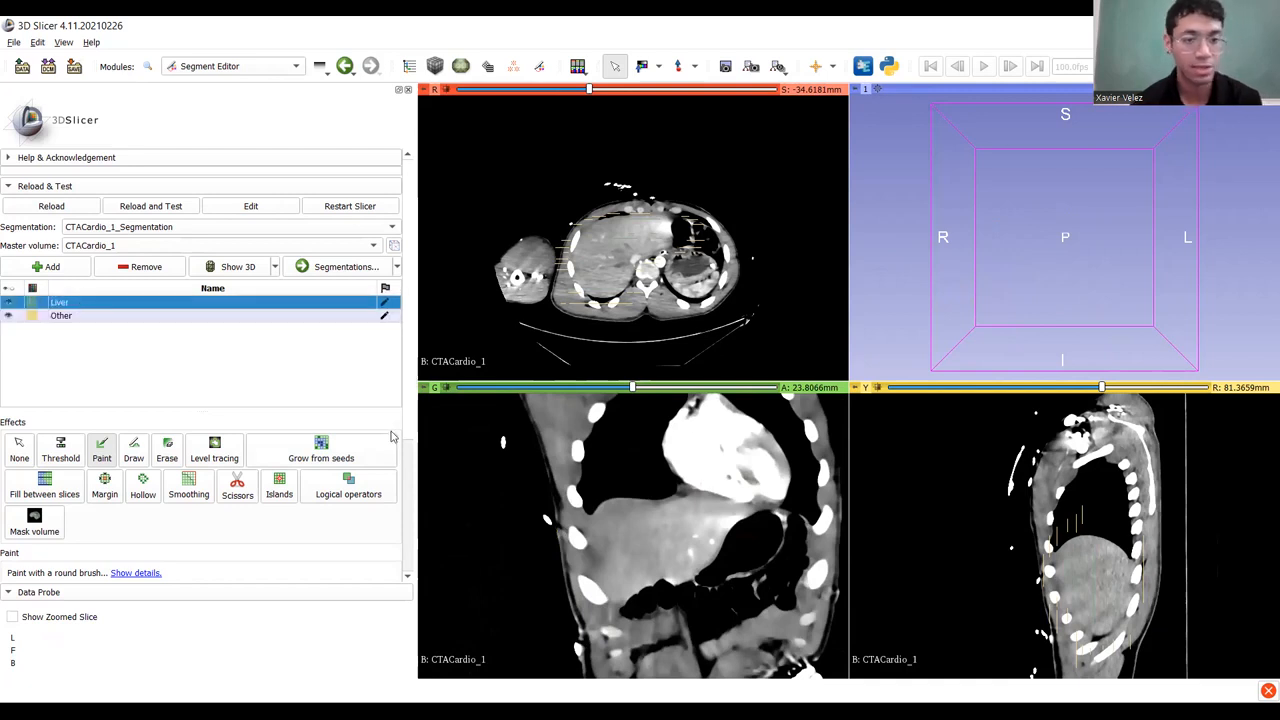
{"action": "left_click", "coordinate": [320, 448]}
{"action": "scroll", "coordinate": [261, 363], "scroll_direction": "down", "scroll_amount": 5}
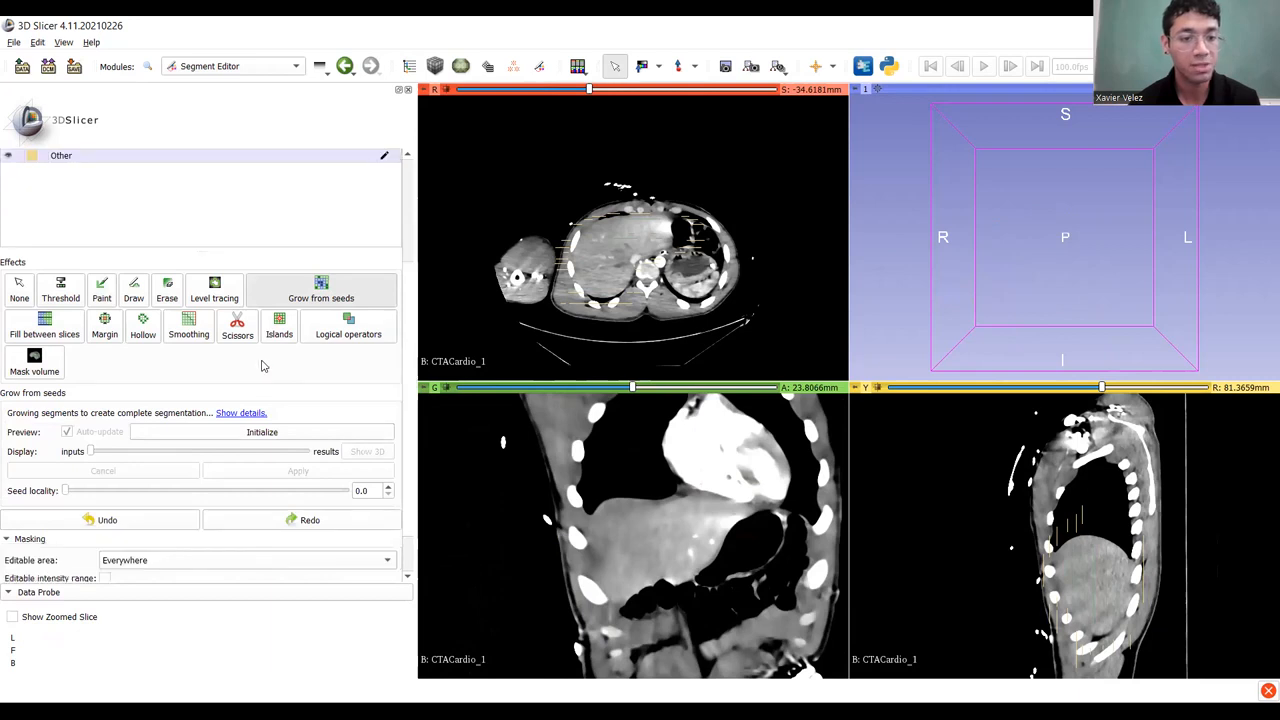
{"action": "left_click", "coordinate": [279, 433]}
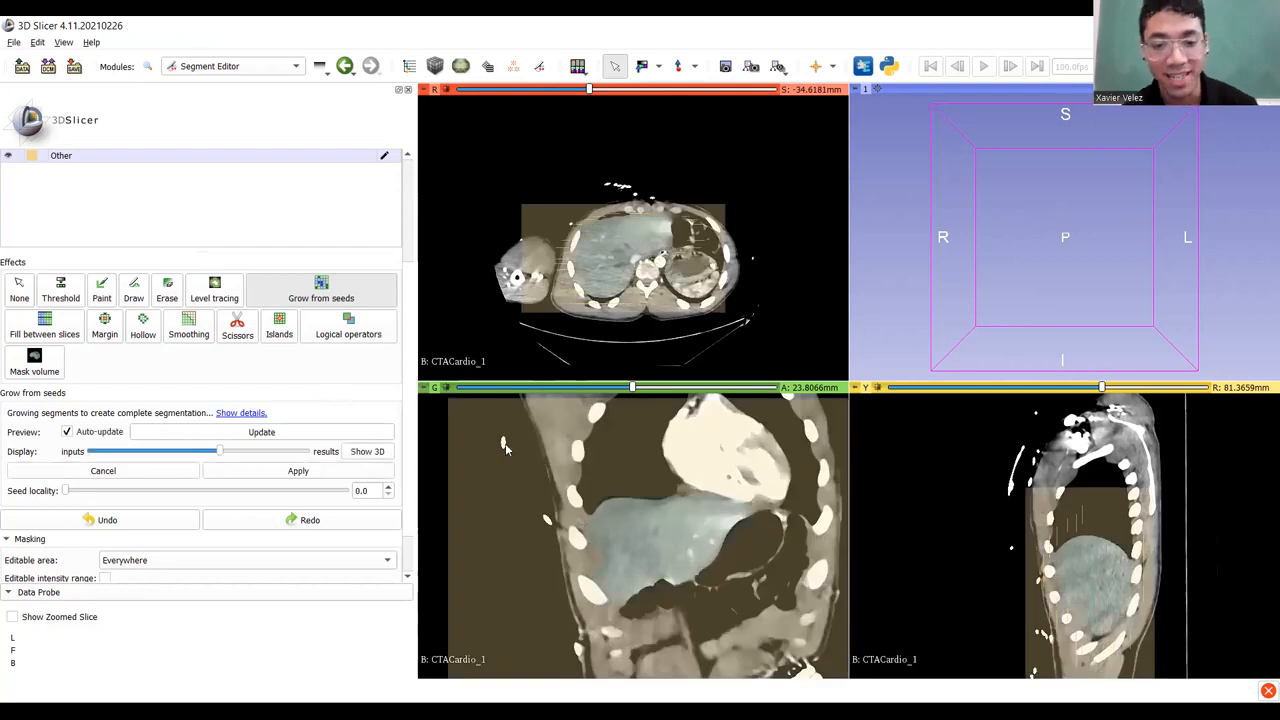
Examine how well the grown preview follows the liver's boundary across the coronal and sagittal slices.
{"action": "middle_click_drag", "start_coordinate": [711, 539], "coordinate": [664, 542]}
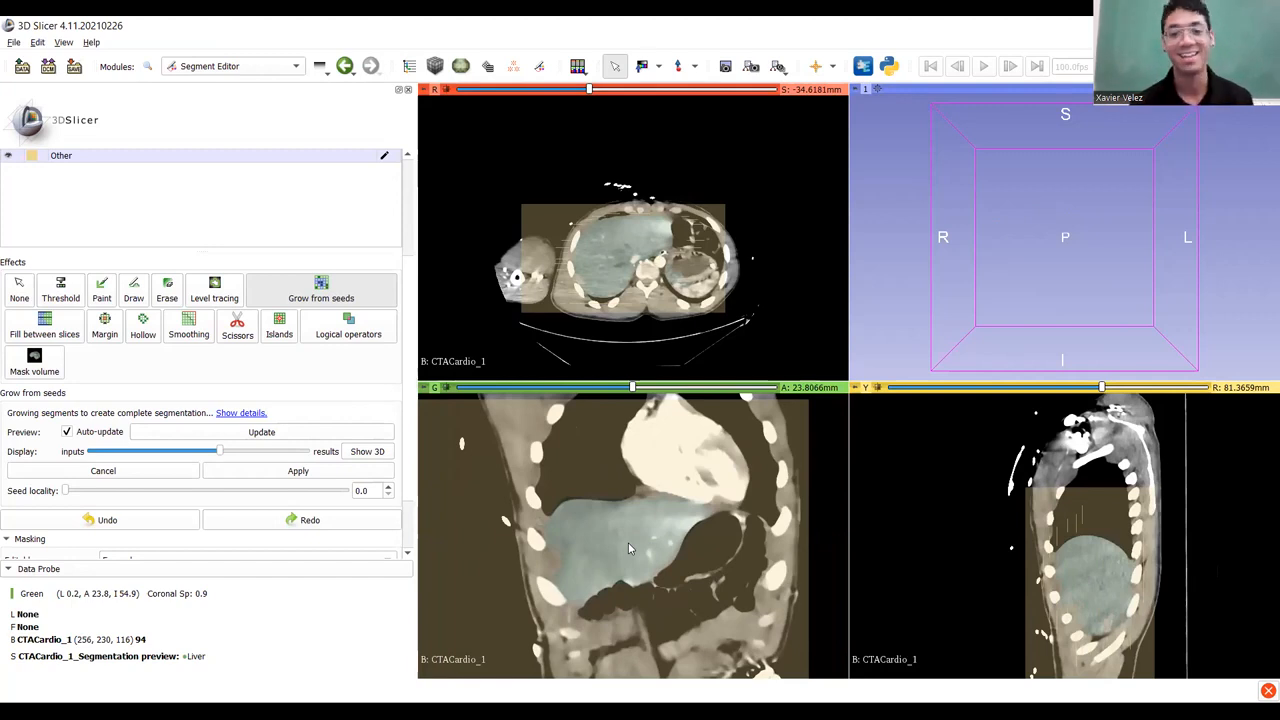
{"action": "scroll", "coordinate": [628, 543], "scroll_direction": "down", "scroll_amount": 20}
{"action": "scroll", "coordinate": [628, 548], "scroll_direction": "down", "scroll_amount": 20}
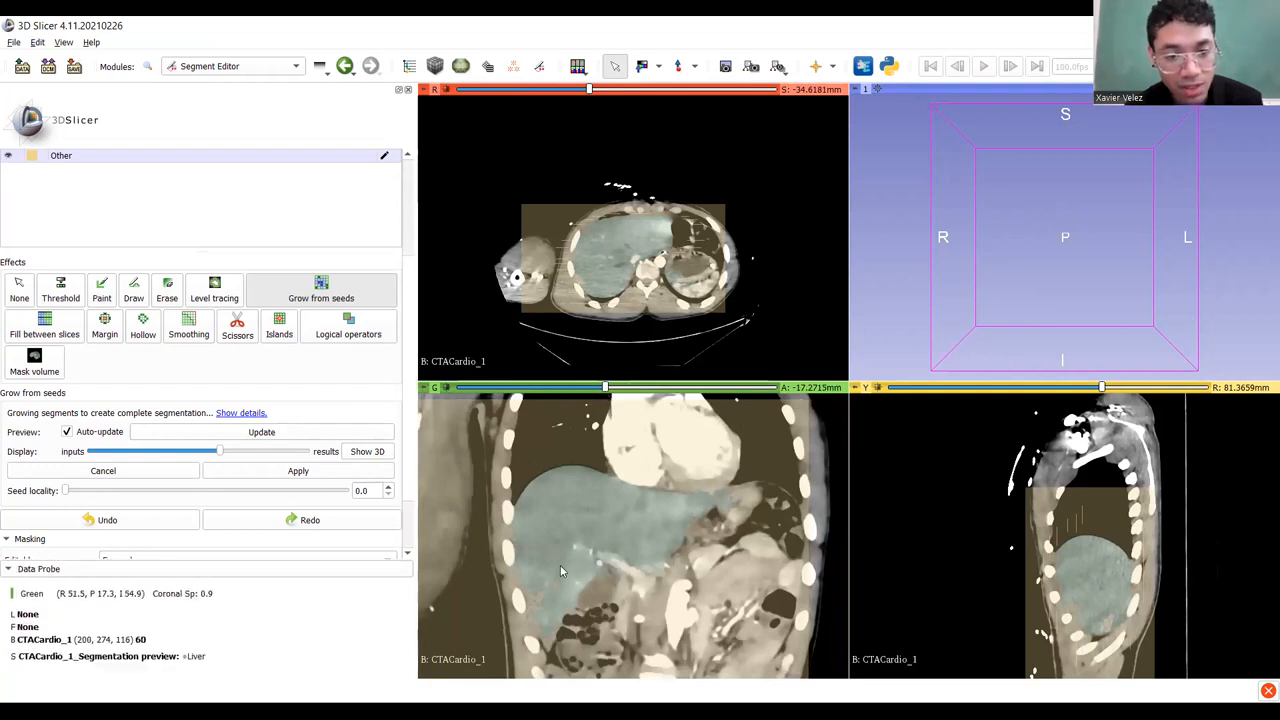
{"action": "scroll", "coordinate": [560, 580], "scroll_direction": "up", "scroll_amount": 3, "text": "ctrl"}
{"action": "mouse_move", "coordinate": [561, 597]}
{"action": "middle_mouse_down"}
{"action": "mouse_move", "coordinate": [604, 558]}
{"action": "mouse_move", "coordinate": [553, 621]}
{"action": "mouse_move", "coordinate": [561, 575]}
{"action": "middle_mouse_up"}
{"action": "scroll", "coordinate": [565, 575], "scroll_direction": "down", "scroll_amount": 2, "text": "ctrl"}
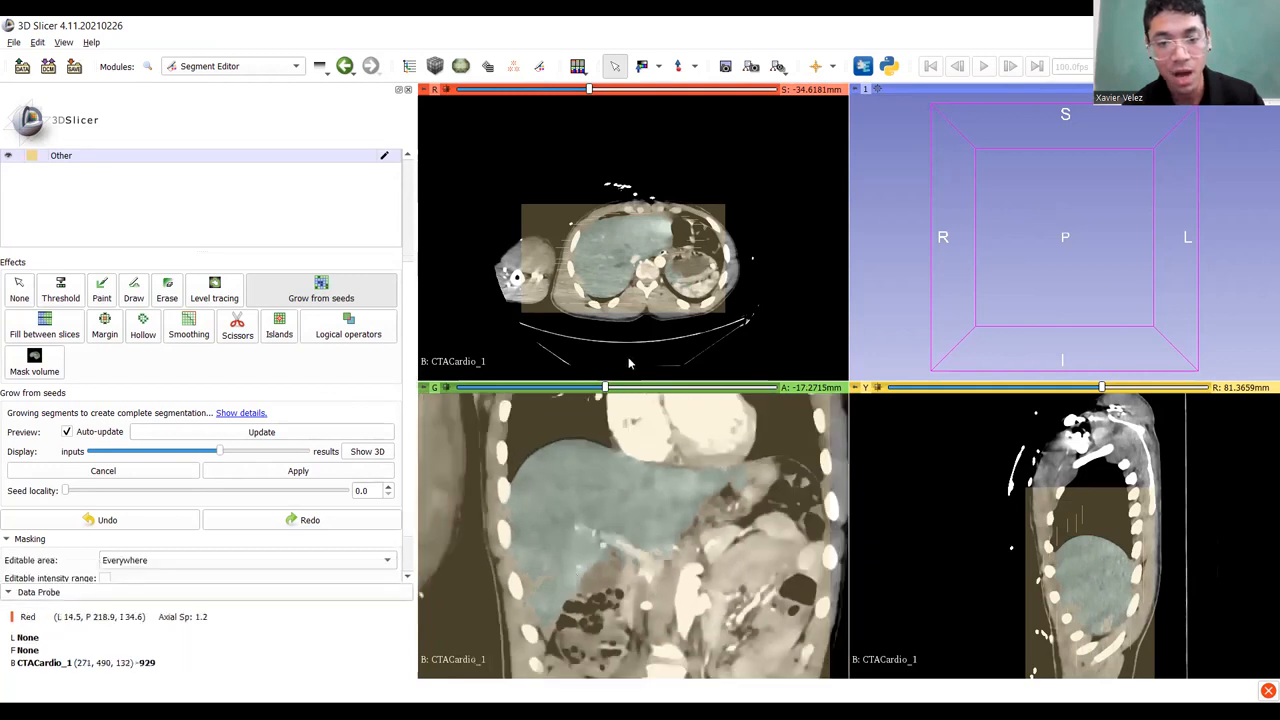
{"action": "mouse_move", "coordinate": [605, 387]}
{"action": "left_mouse_down"}
{"action": "mouse_move", "coordinate": [579, 390]}
{"action": "mouse_move", "coordinate": [638, 410]}
{"action": "mouse_move", "coordinate": [617, 410]}
{"action": "mouse_move", "coordinate": [616, 390]}
{"action": "mouse_move", "coordinate": [588, 391]}
{"action": "mouse_move", "coordinate": [613, 391]}
{"action": "left_mouse_up"}
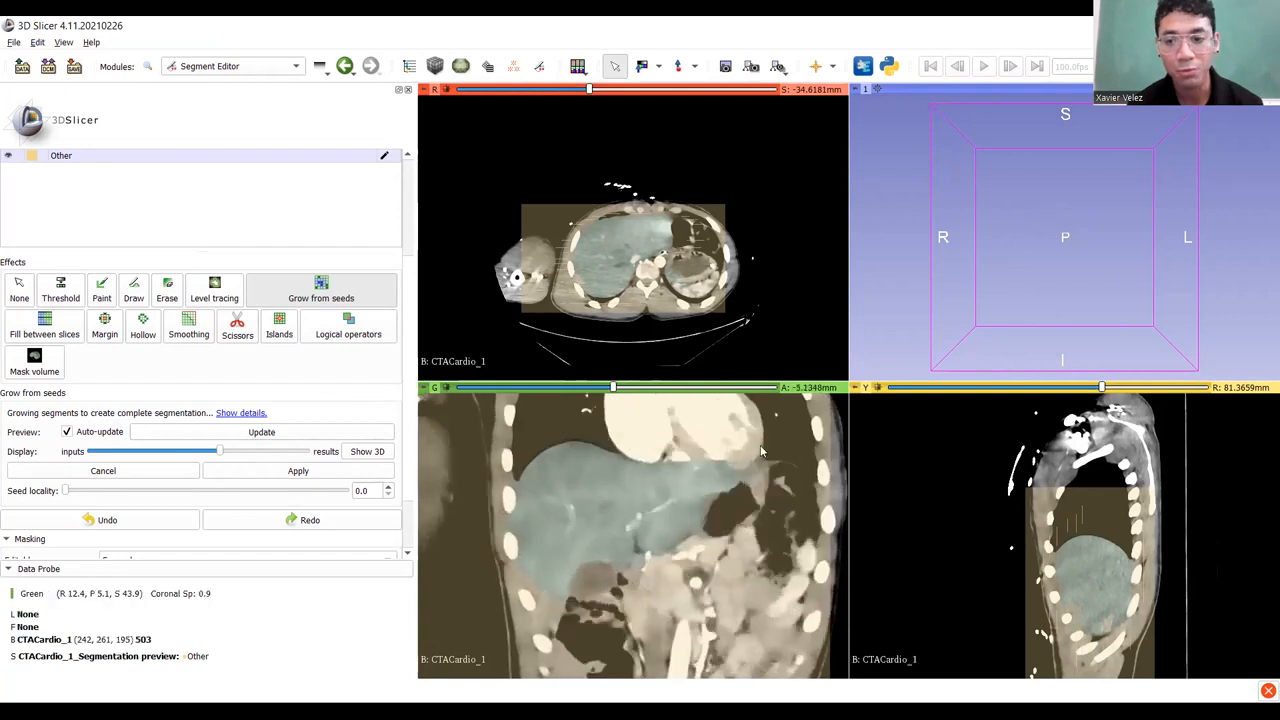
{"action": "left_click_drag", "start_coordinate": [1101, 393], "coordinate": [1108, 388]}
{"action": "middle_click_drag", "start_coordinate": [1040, 268], "coordinate": [1021, 306]}
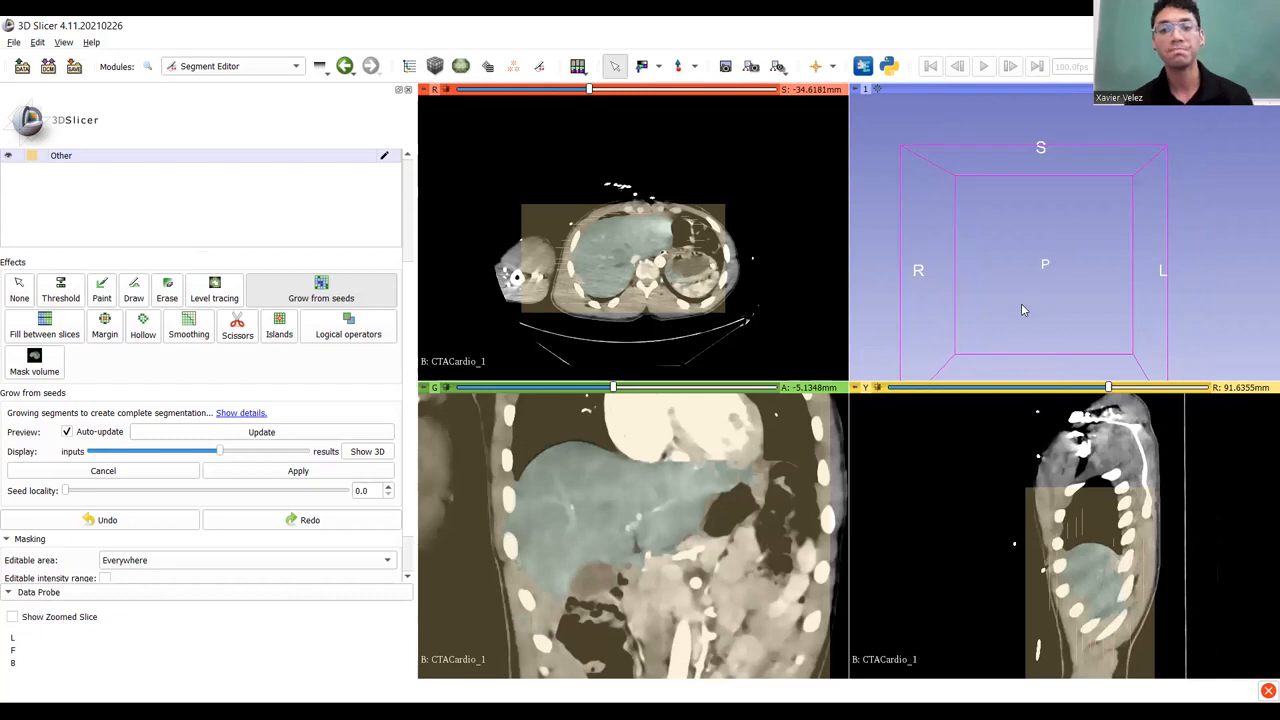
Switch to CTACardio_1_Segmentation preview and create its closed surface representation in the Segmentations module.
{"action": "left_click", "coordinate": [285, 480]}
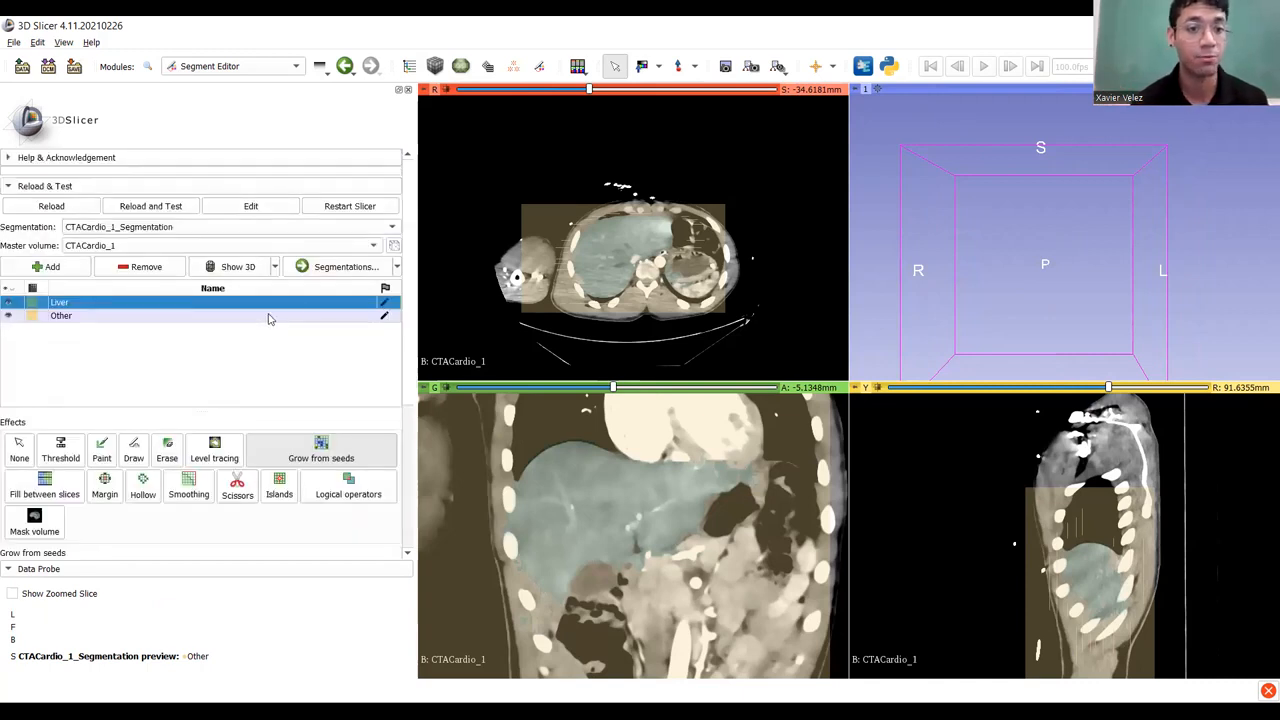
{"action": "left_click", "coordinate": [257, 228]}
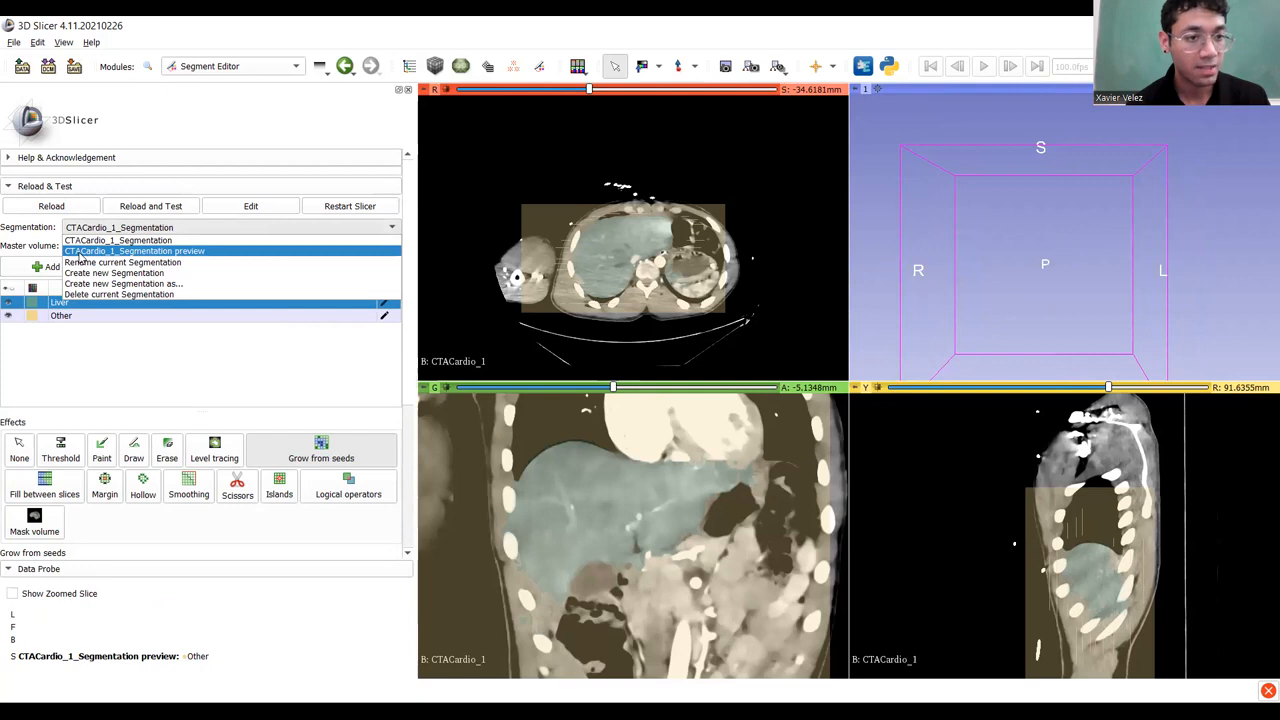
{"action": "left_click", "coordinate": [147, 253]}
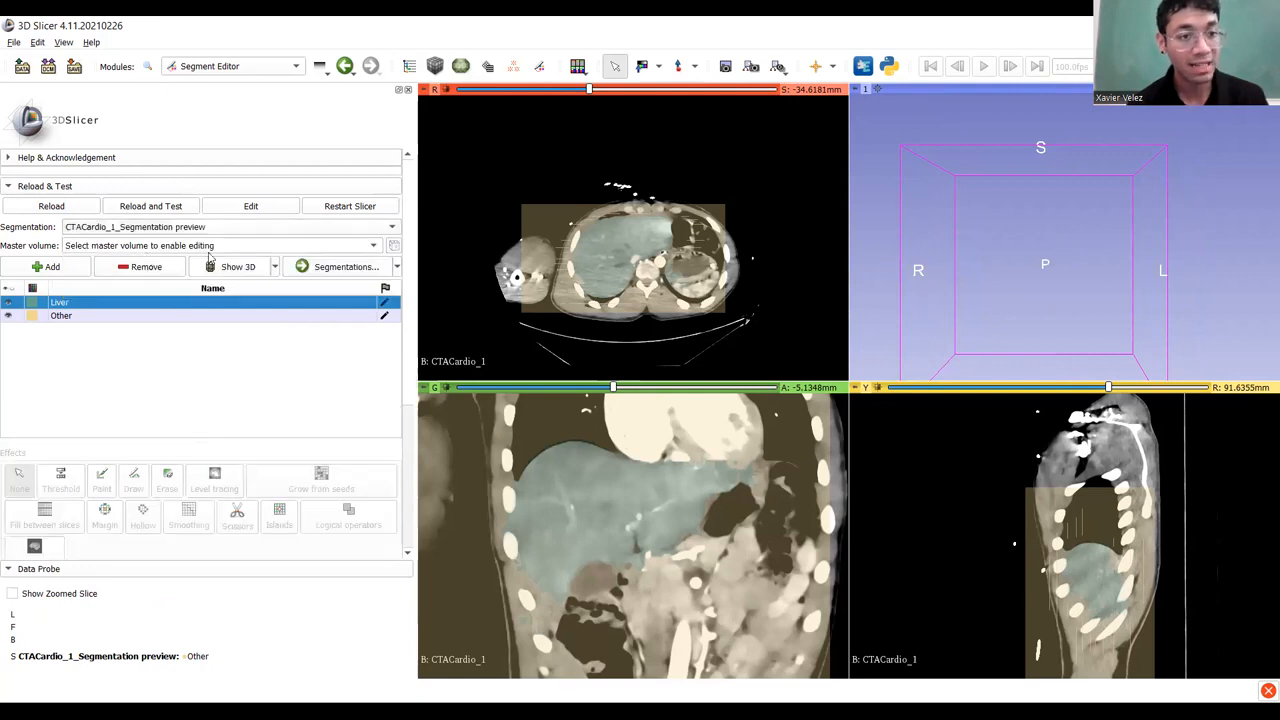
{"action": "left_click", "coordinate": [327, 269]}
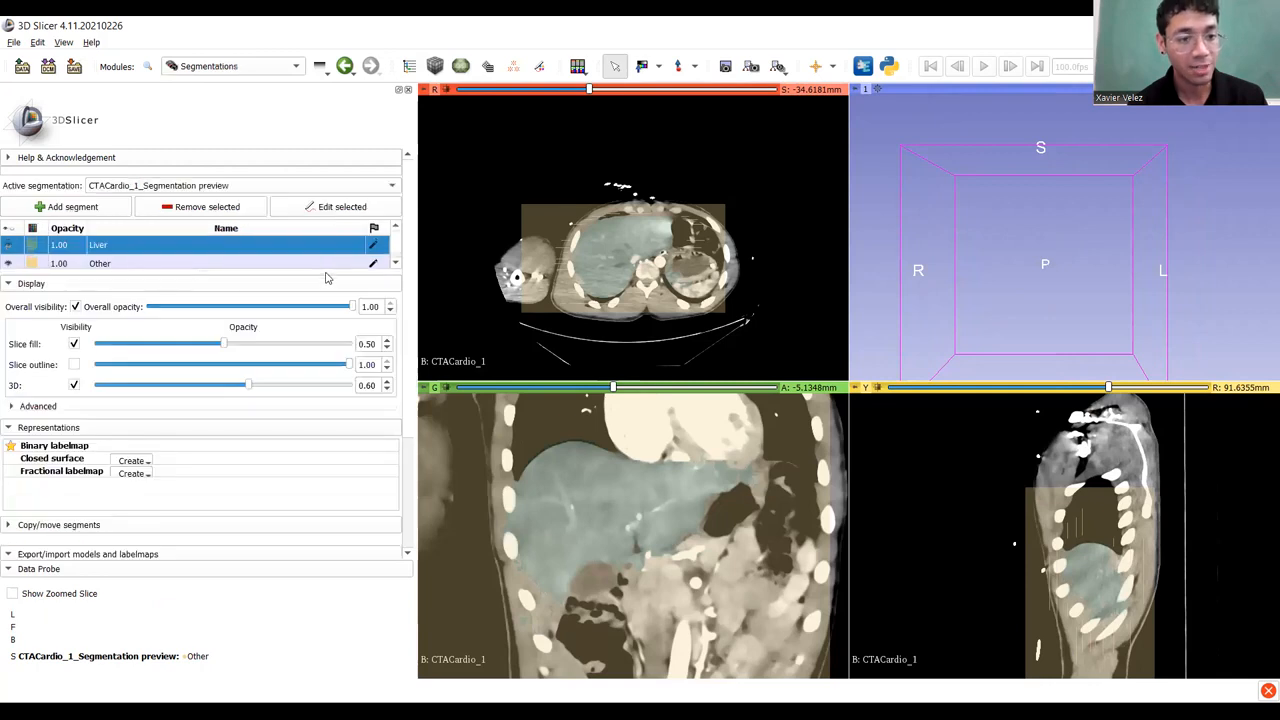
{"action": "scroll", "coordinate": [140, 380], "scroll_direction": "down", "scroll_amount": 3}
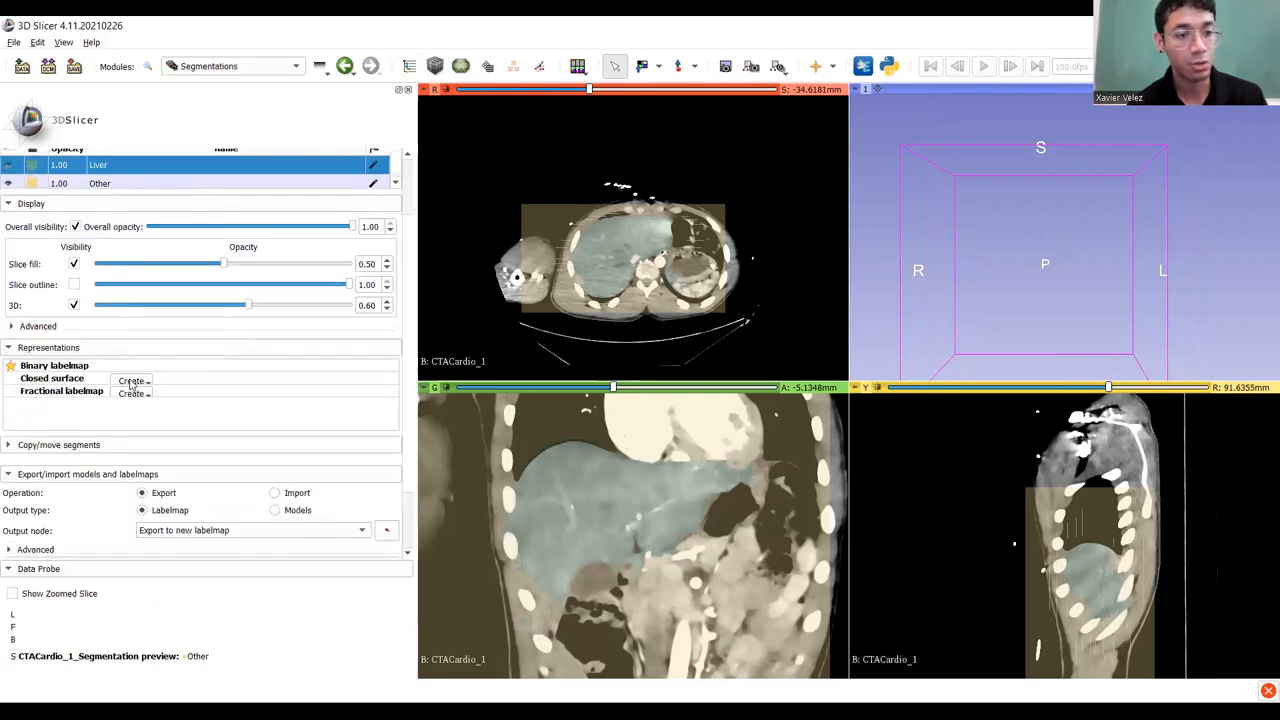
{"action": "left_click", "coordinate": [131, 381]}
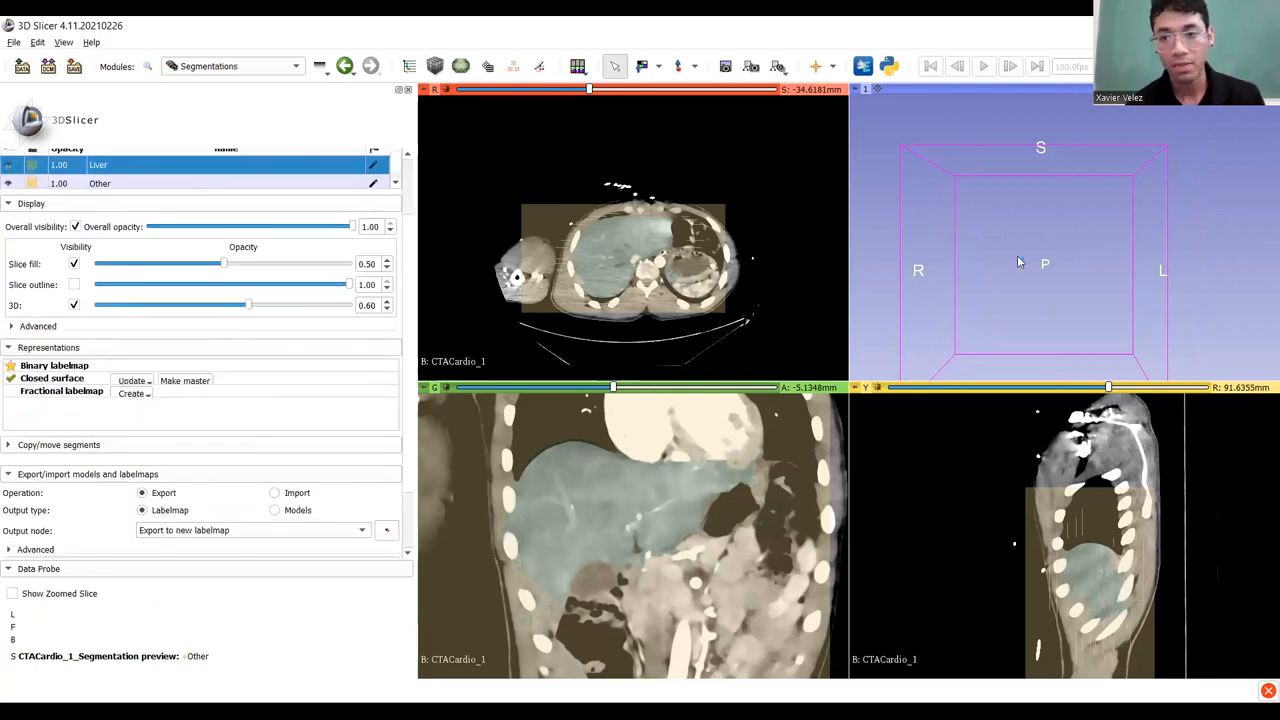
Examine the liver's 3D surface from several angles and distances.
{"action": "left_click_drag", "start_coordinate": [1064, 270], "coordinate": [978, 271]}
{"action": "scroll", "coordinate": [1096, 261], "scroll_direction": "up", "scroll_amount": 3}
{"action": "scroll", "coordinate": [904, 287], "scroll_direction": "down", "scroll_amount": 5}
{"action": "scroll", "coordinate": [1027, 282], "scroll_direction": "up", "scroll_amount": 3}
{"action": "scroll", "coordinate": [1000, 299], "scroll_direction": "down", "scroll_amount": 8}
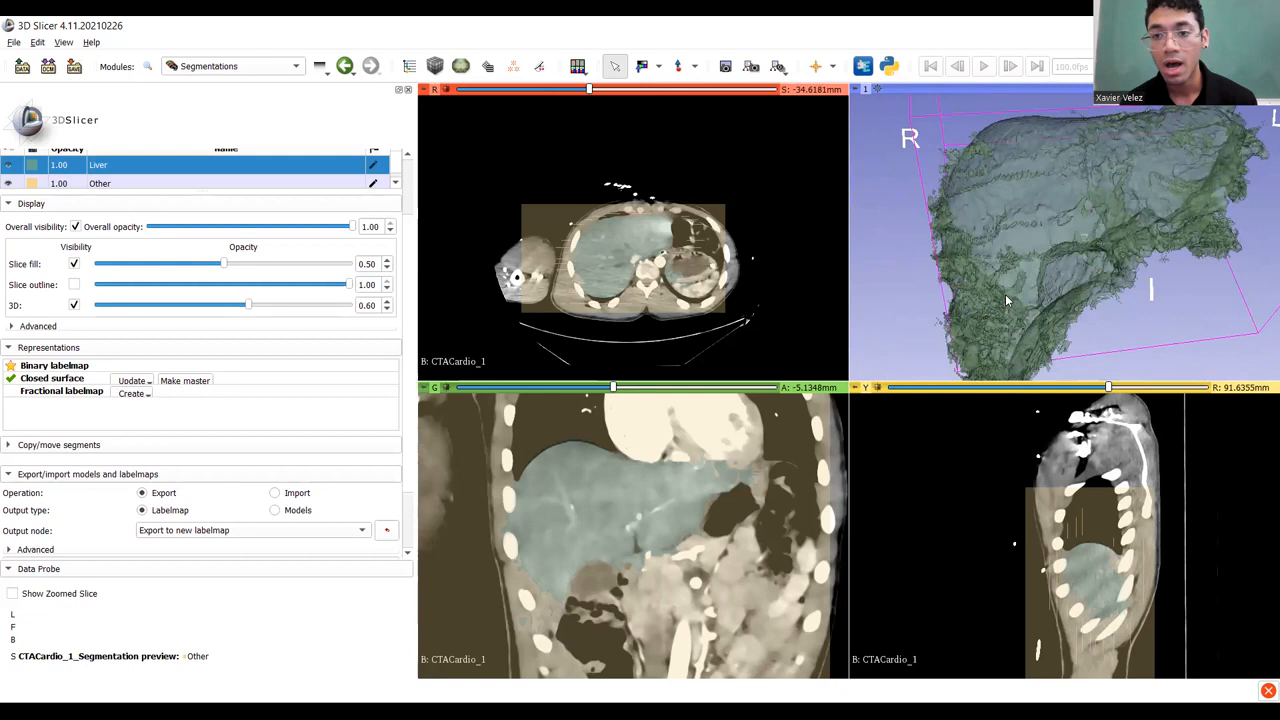
{"action": "left_click_drag", "start_coordinate": [1120, 249], "coordinate": [1054, 283]}
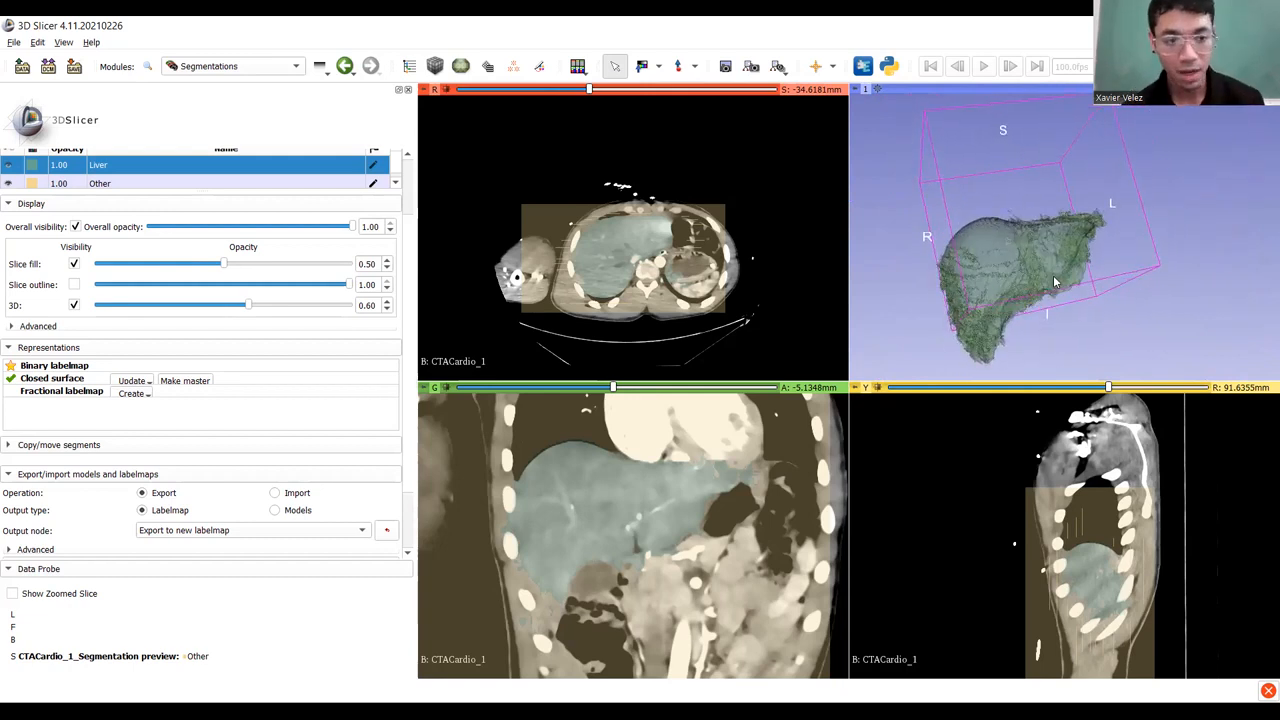
{"action": "scroll", "coordinate": [300, 350], "scroll_direction": "up", "scroll_amount": 2}
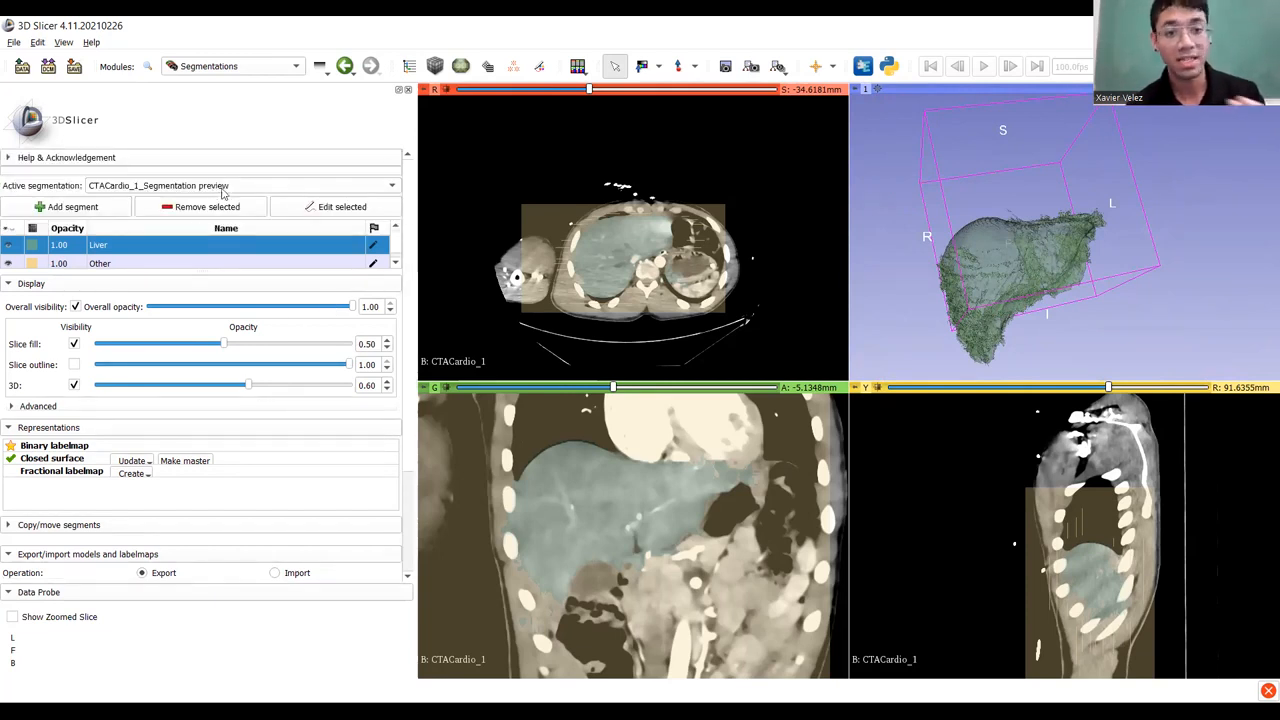
Return to the Segment Editor module with CTACardio_1_Segmentation as the segmentation for editing.
{"action": "left_click_drag", "start_coordinate": [1008, 272], "coordinate": [1028, 252]}
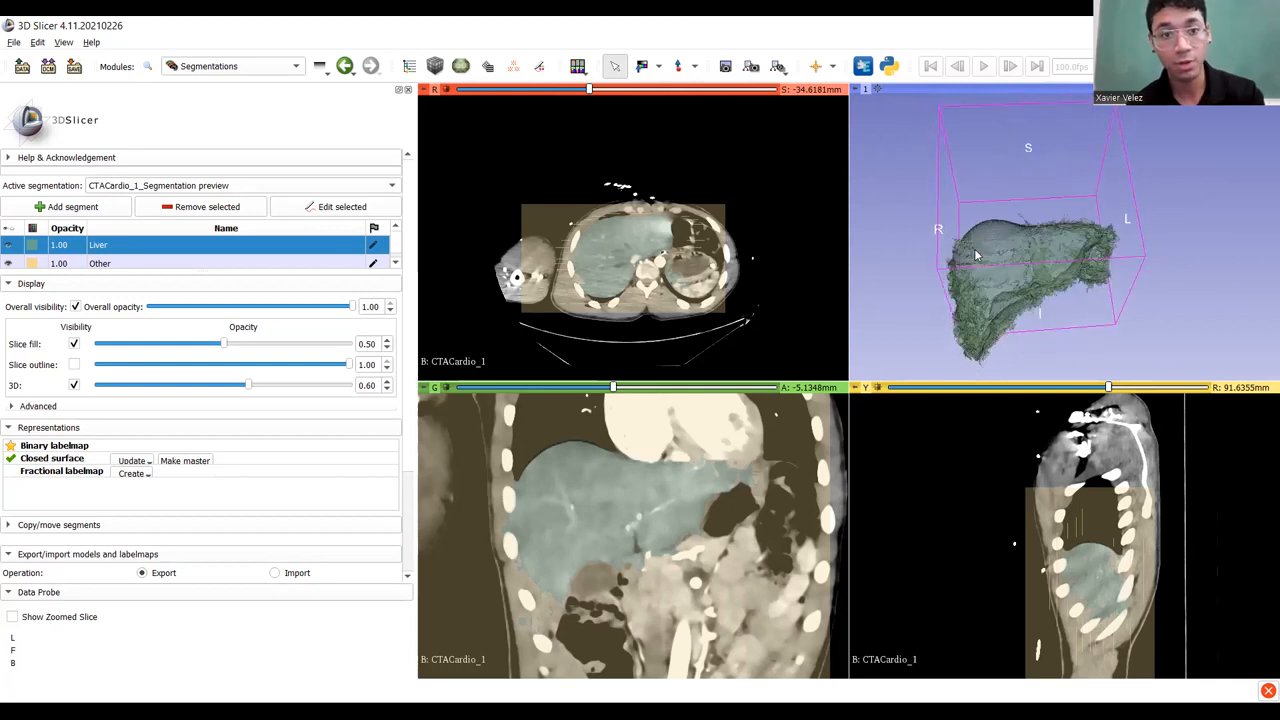
{"action": "left_click", "coordinate": [183, 188]}
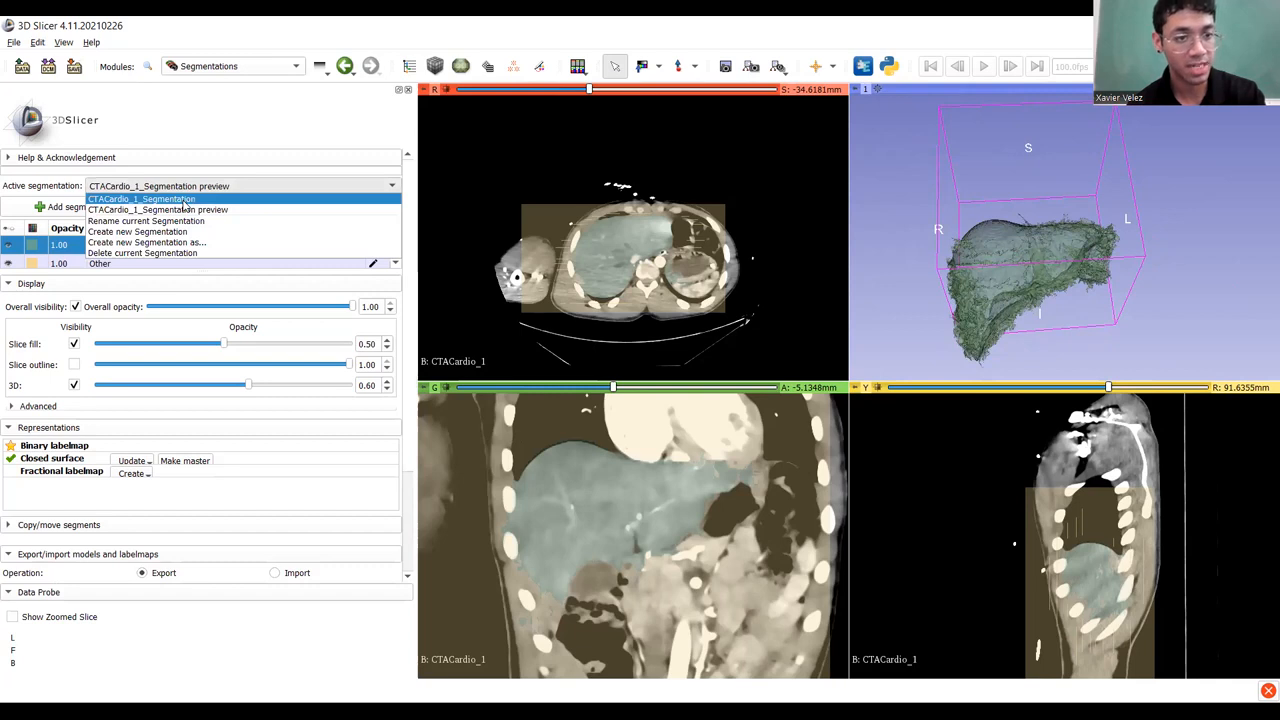
{"action": "left_click", "coordinate": [183, 199]}
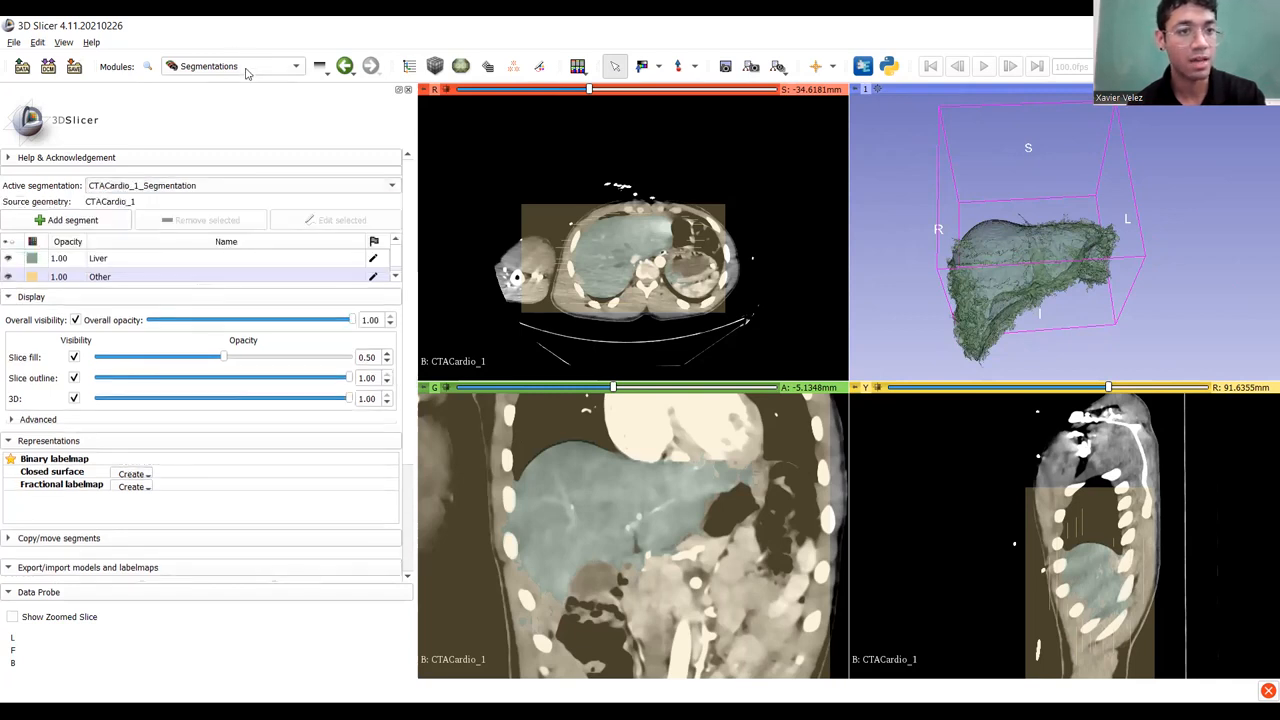
{"action": "left_click", "coordinate": [247, 74]}
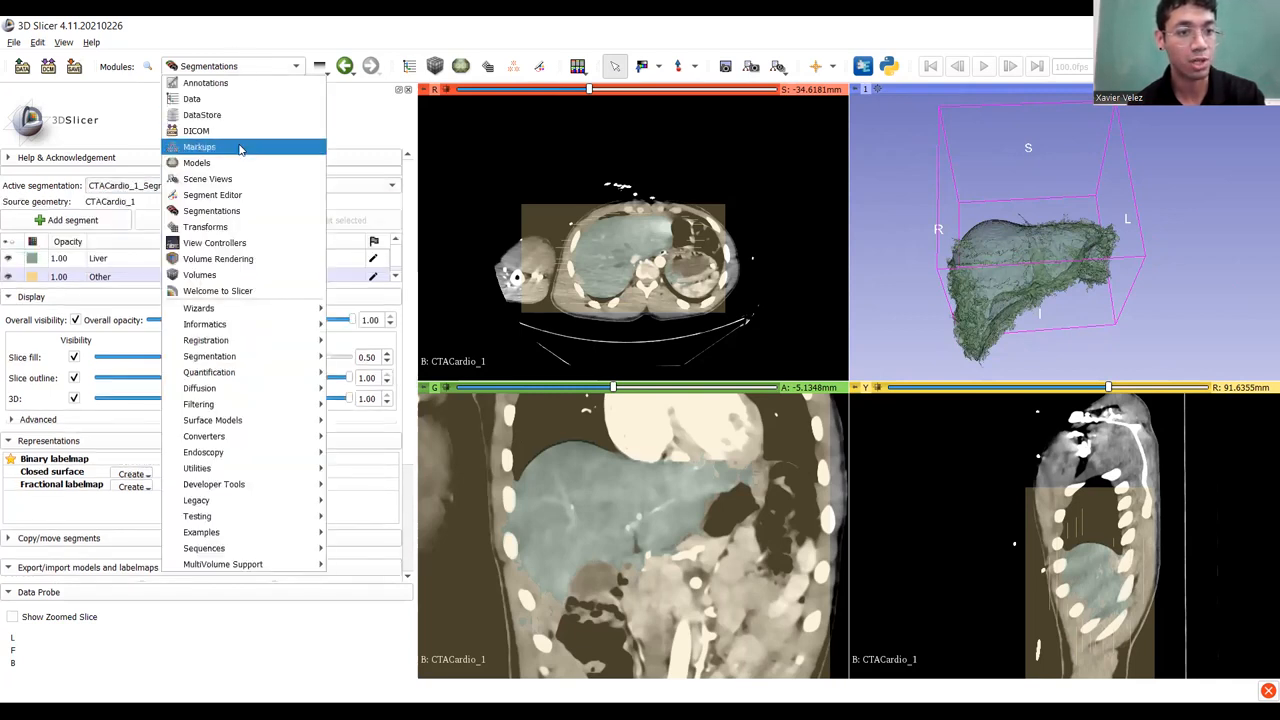
{"action": "left_click", "coordinate": [238, 196]}
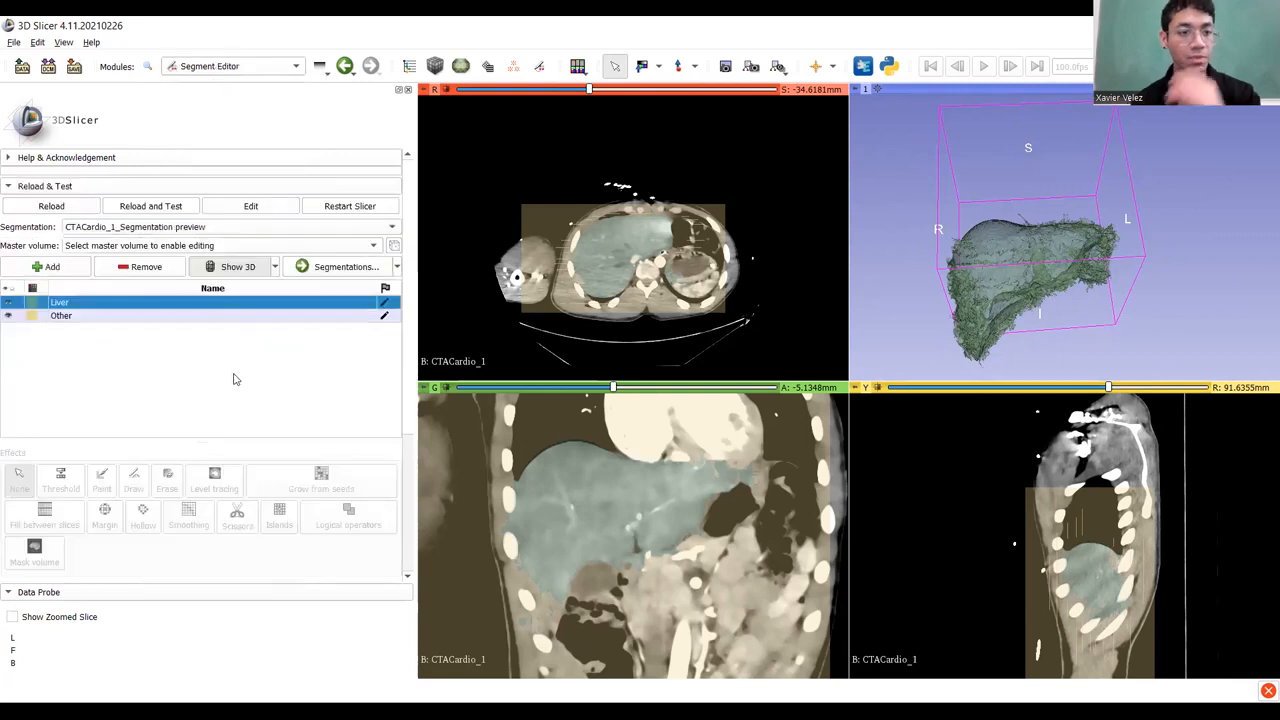
{"action": "left_click", "coordinate": [179, 230]}
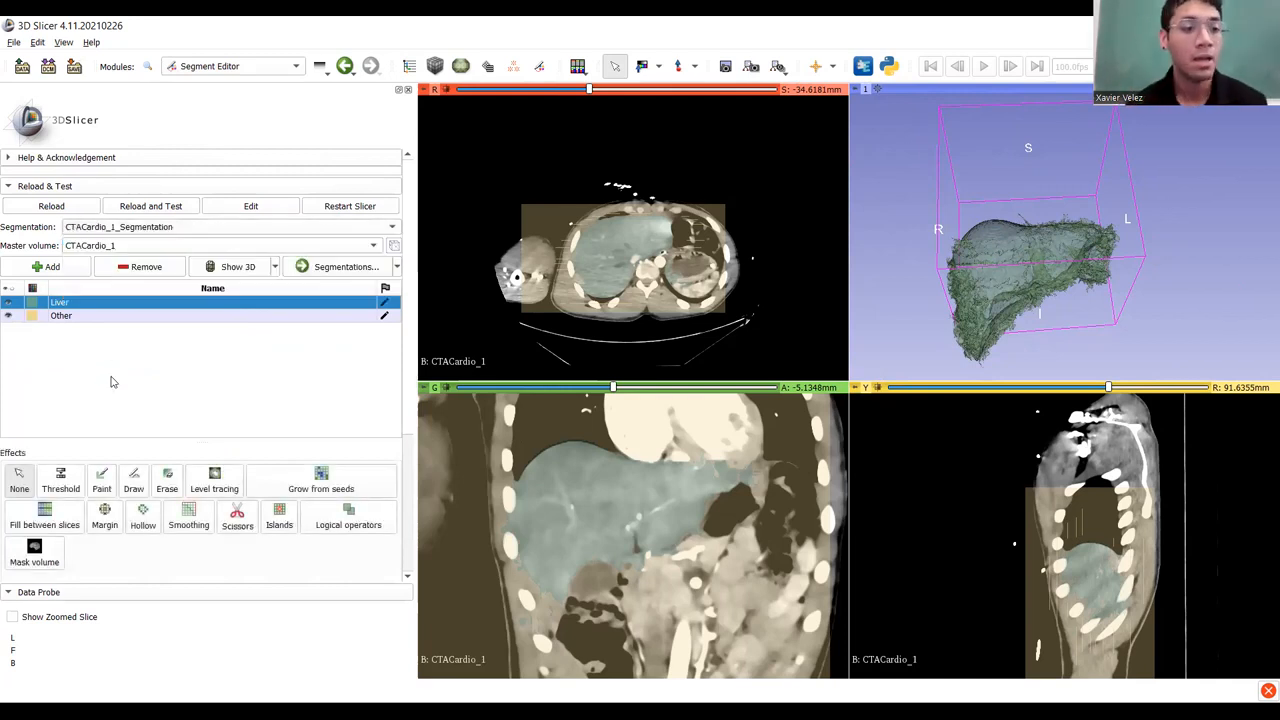
Examine the liver surface's thin protrusion in 3D and trace it in the linked slices to the region above the left kidney.
{"action": "left_click_drag", "start_coordinate": [1095, 273], "coordinate": [1212, 224]}
{"action": "scroll", "coordinate": [1150, 243], "scroll_direction": "up", "scroll_amount": 5}
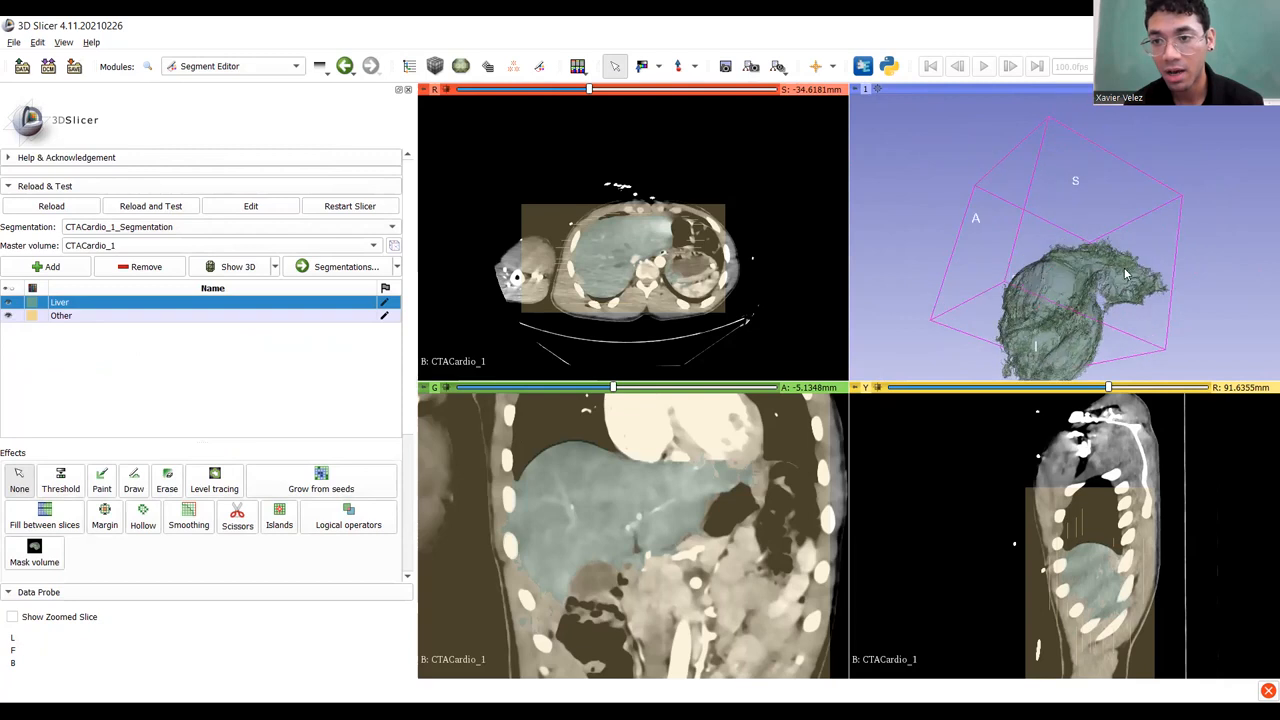
{"action": "middle_click_drag", "start_coordinate": [1121, 293], "coordinate": [1093, 281]}
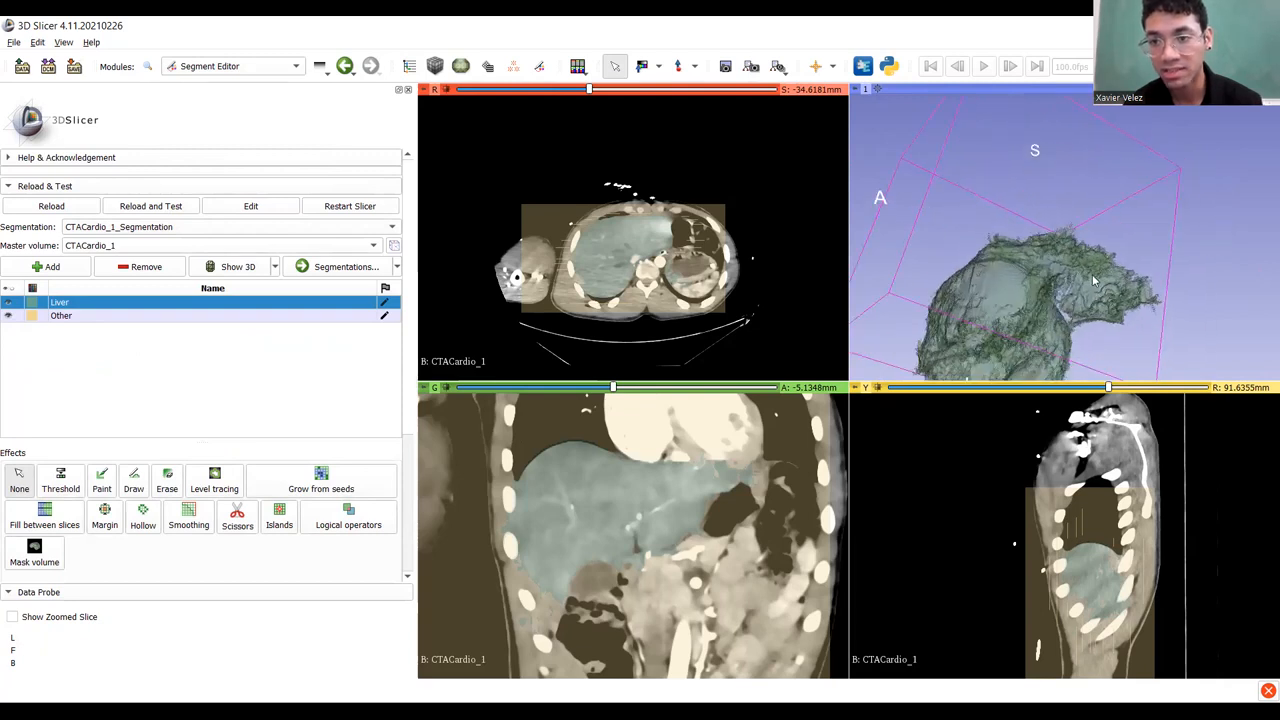
{"action": "key", "text": "shift"}
{"action": "key", "text": "shift"}
{"action": "key", "text": "shift"}
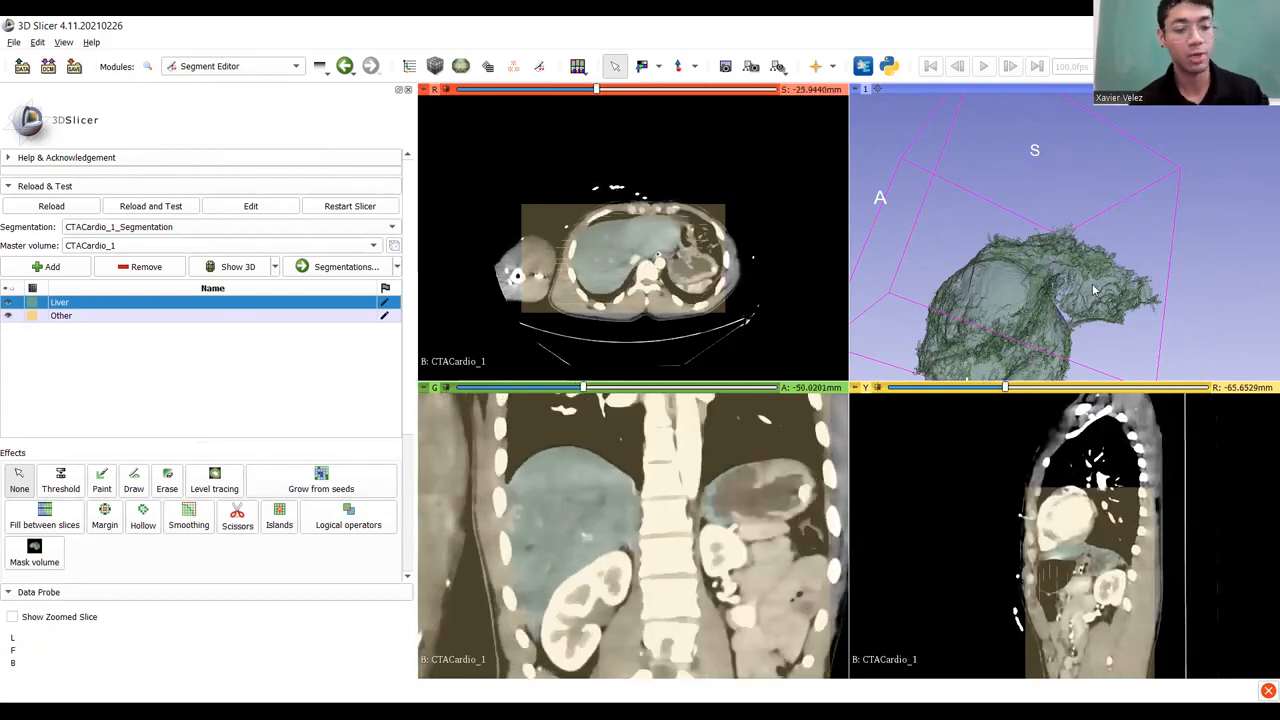
{"action": "key", "text": "shift"}
{"action": "key", "text": "shift"}
{"action": "key", "text": "shift"}
{"action": "key", "text": "shift"}
{"action": "key", "text": "shift"}
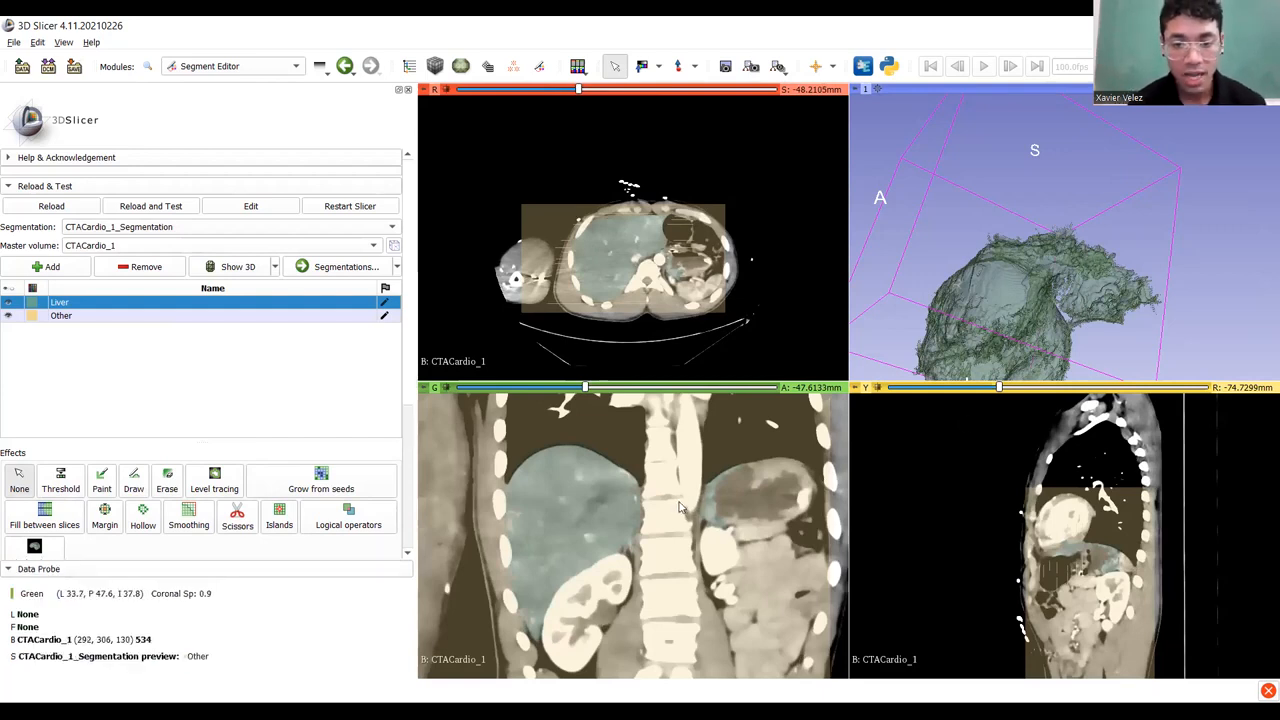
{"action": "scroll", "coordinate": [668, 487], "scroll_direction": "up", "scroll_amount": 3, "text": "ctrl"}
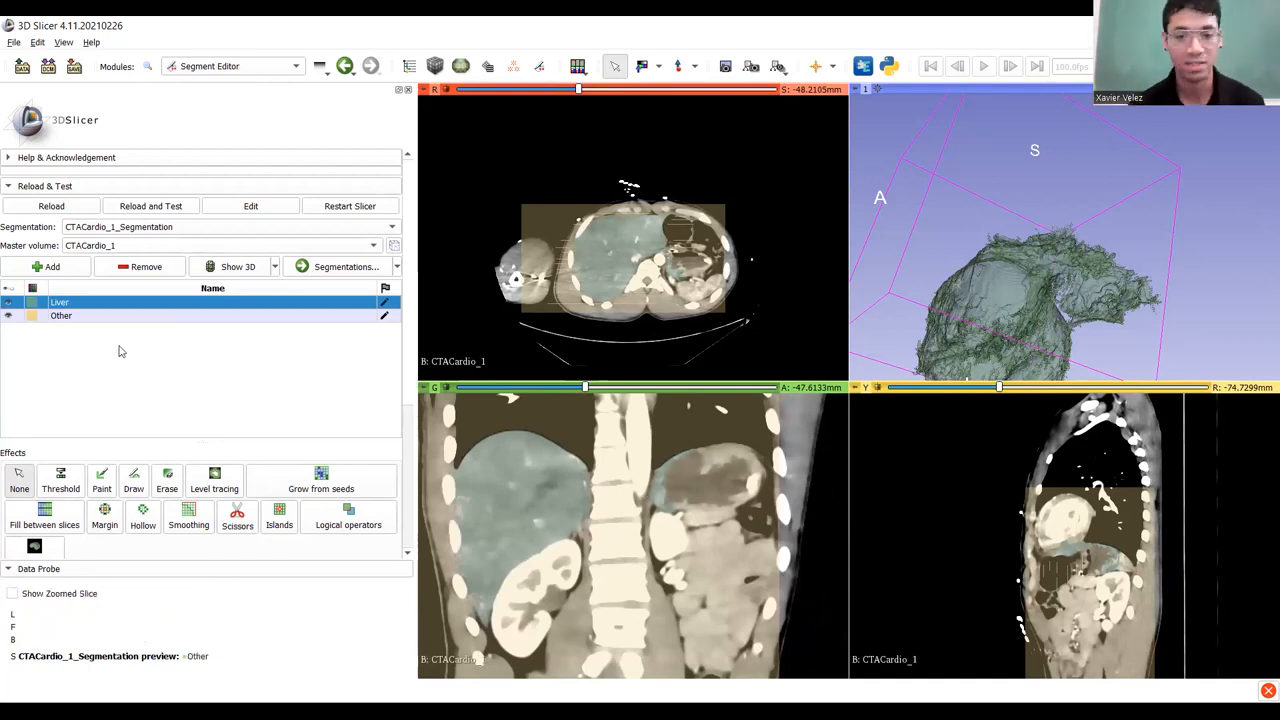
{"action": "scroll", "coordinate": [681, 496], "scroll_direction": "down", "scroll_amount": 4}
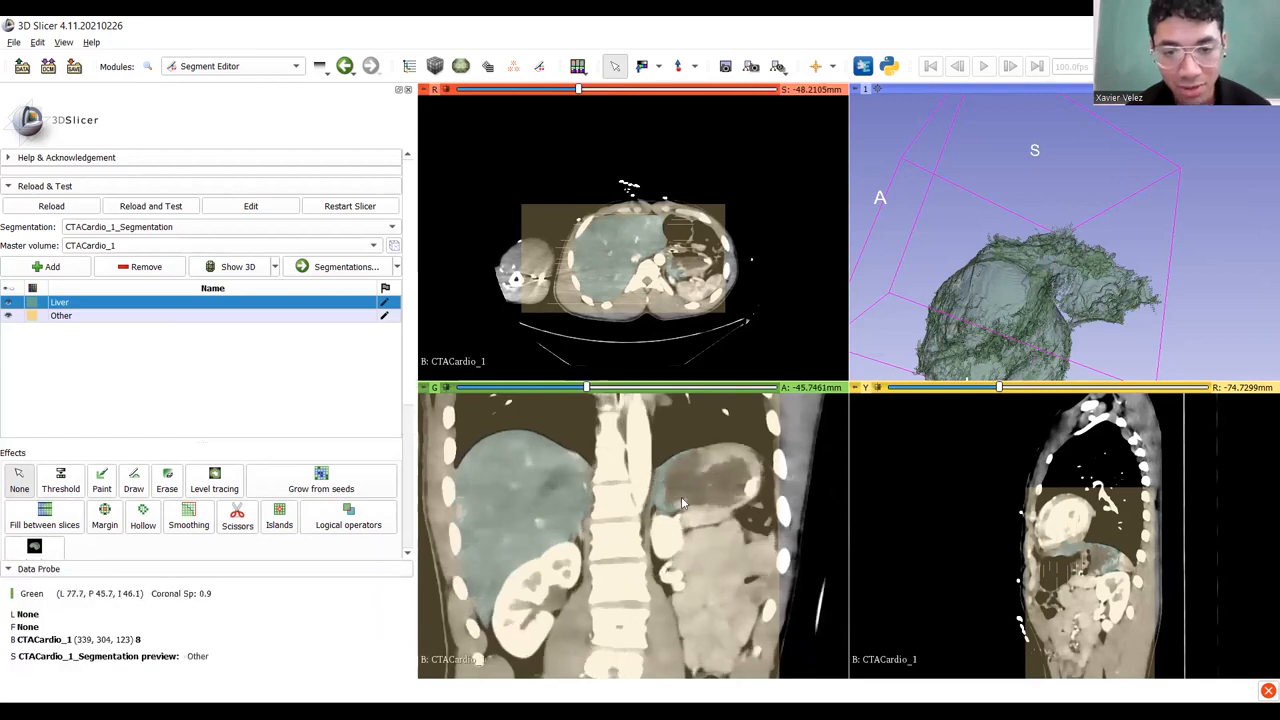
{"action": "scroll", "coordinate": [681, 496], "scroll_direction": "down", "scroll_amount": 20}
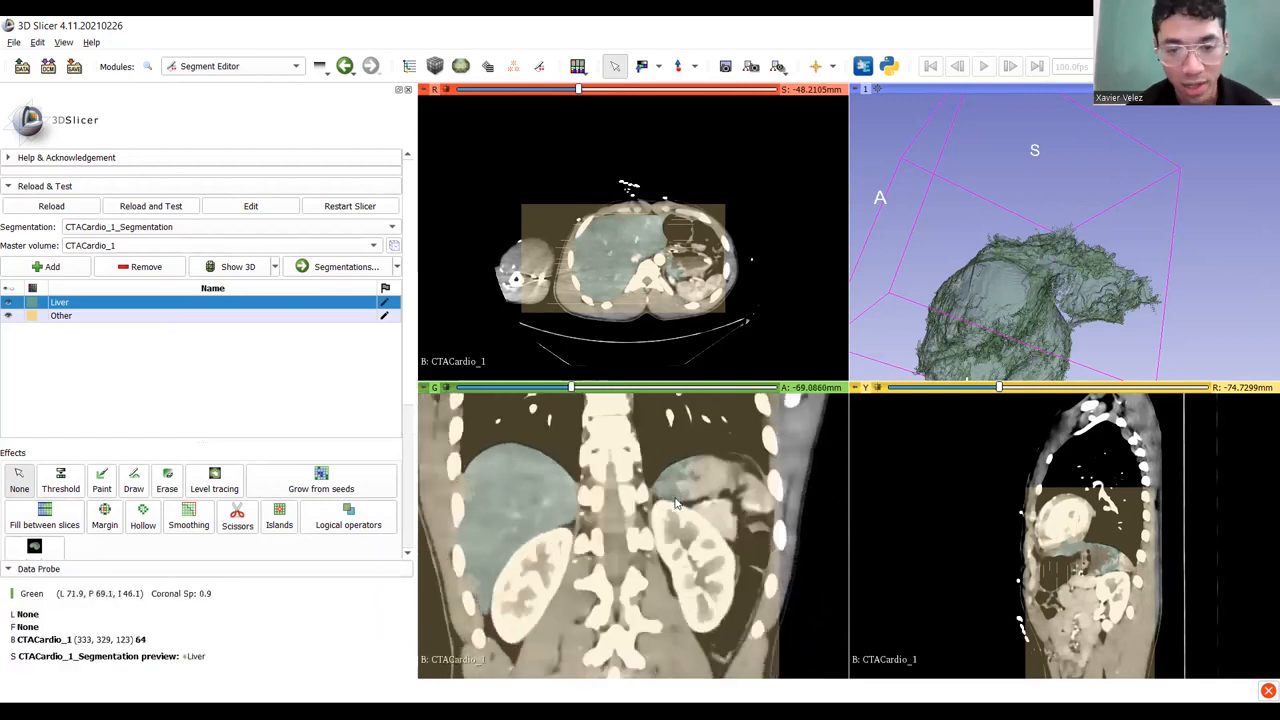
{"action": "scroll", "coordinate": [676, 503], "scroll_direction": "up", "scroll_amount": 17}
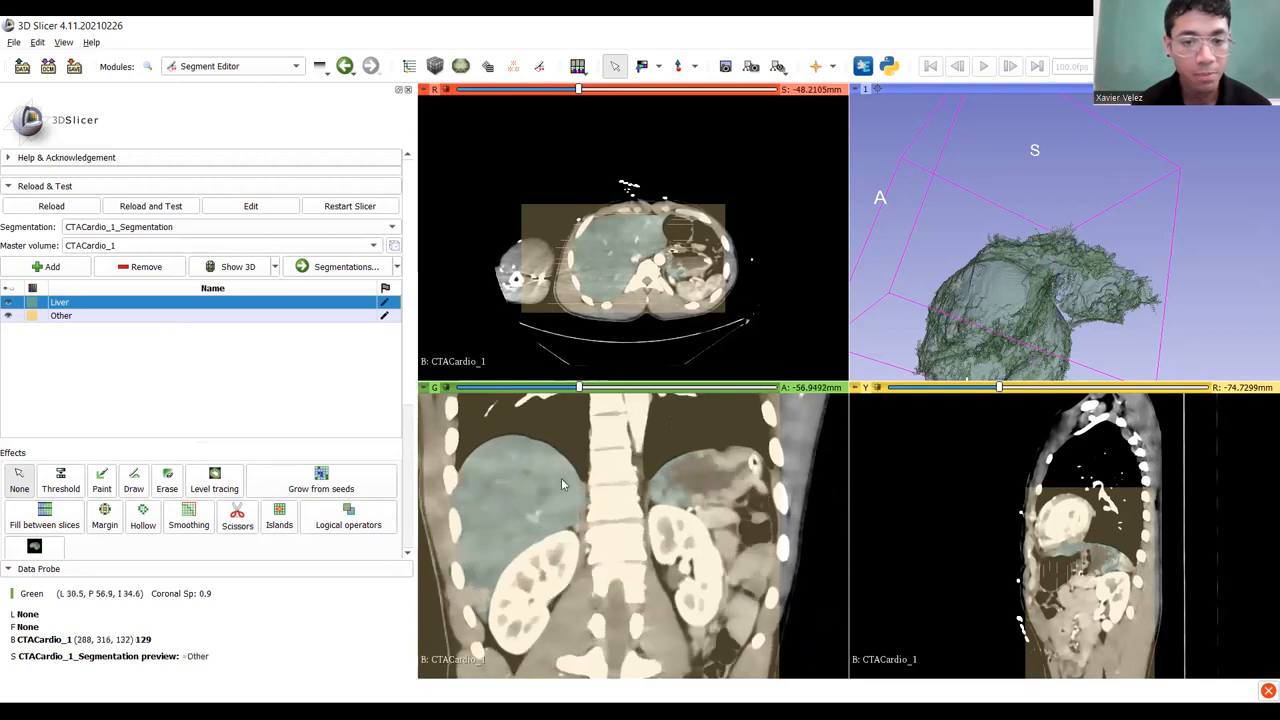
Paint Other seeds over the wrongly labelled liver area above the left kidney on the coronal slice at A -62.55 mm.
{"action": "left_click", "coordinate": [64, 316]}
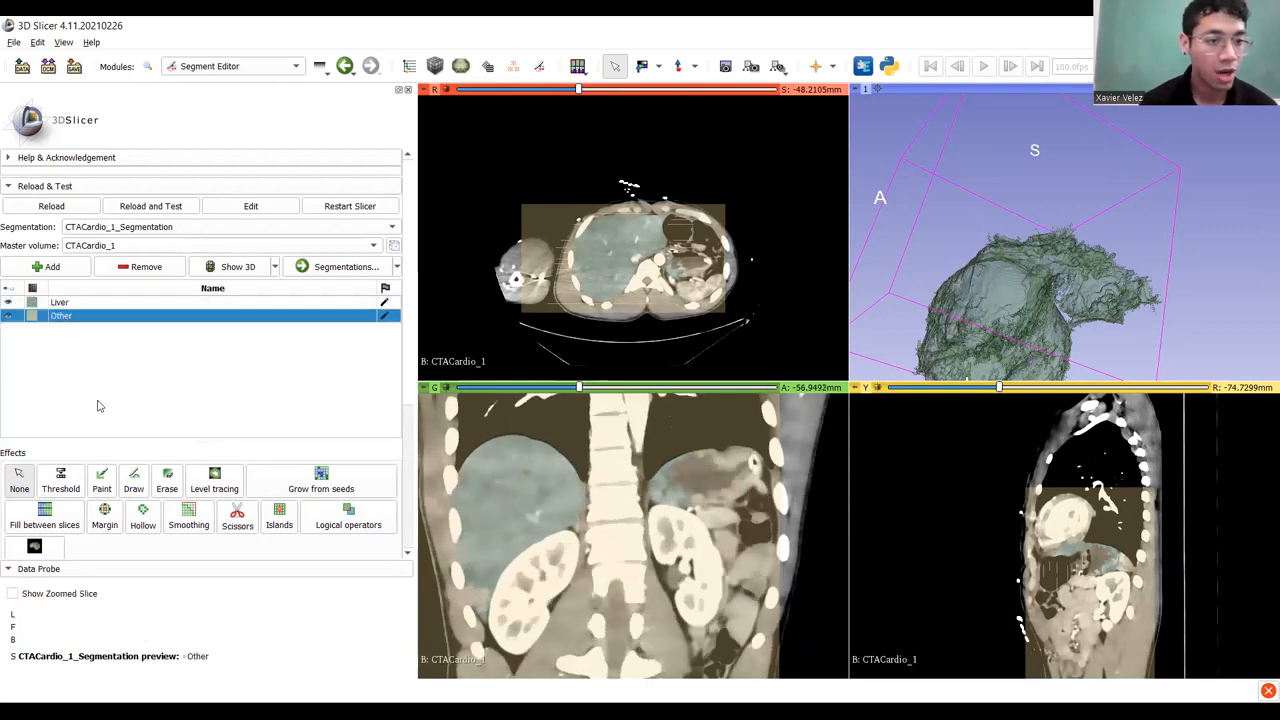
{"action": "left_click", "coordinate": [104, 480]}
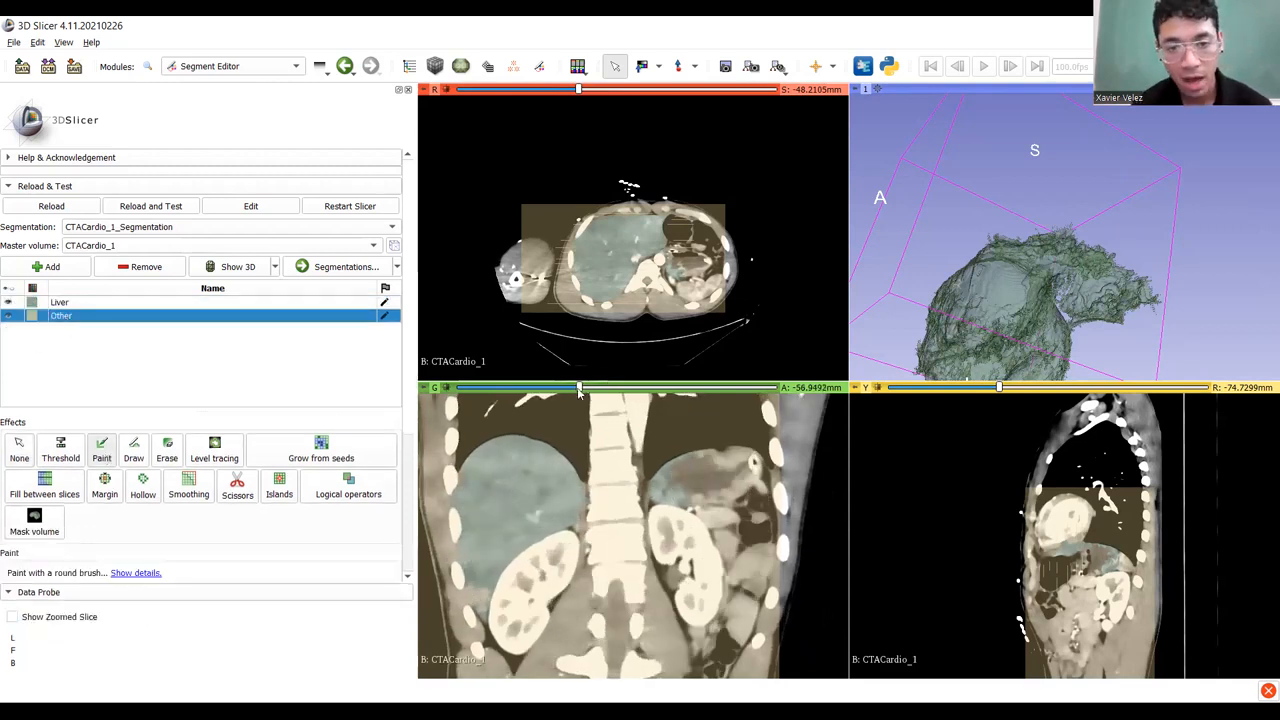
{"action": "mouse_move", "coordinate": [578, 391]}
{"action": "left_mouse_down"}
{"action": "mouse_move", "coordinate": [596, 391]}
{"action": "mouse_move", "coordinate": [574, 391]}
{"action": "left_mouse_up"}
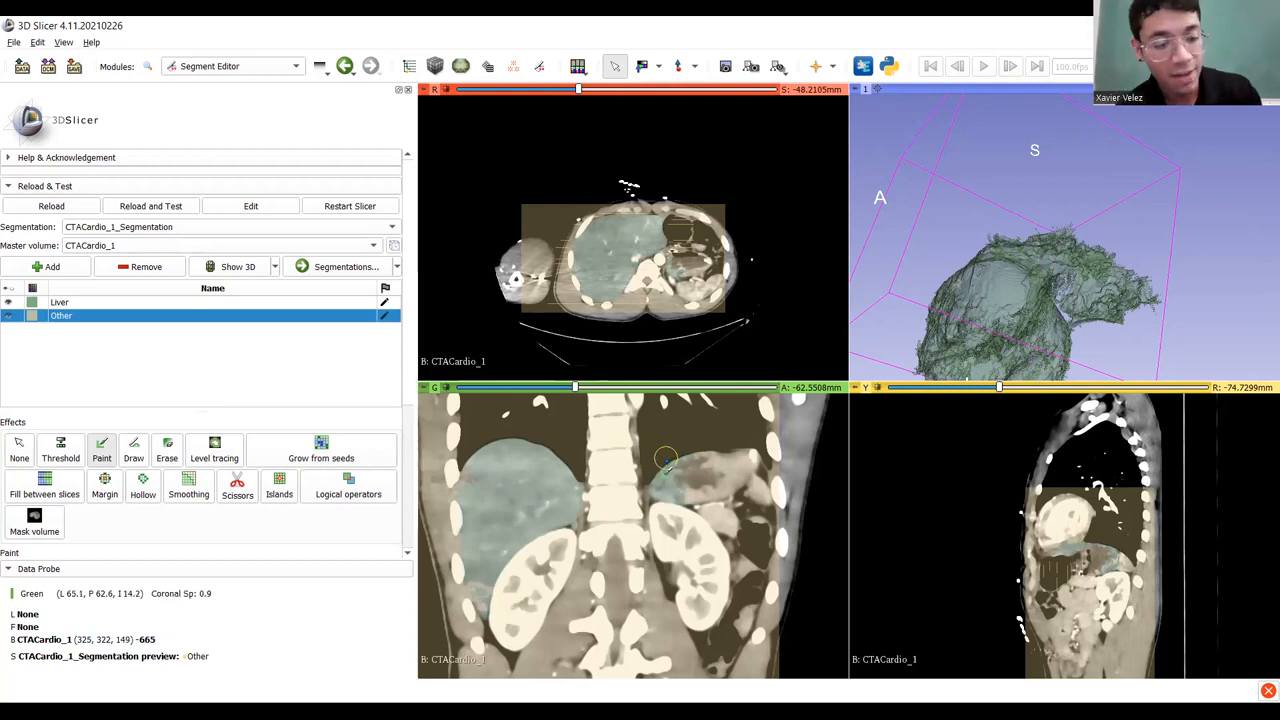
{"action": "scroll", "coordinate": [668, 450], "scroll_direction": "up", "scroll_amount": 2, "text": "shift"}
{"action": "mouse_move", "coordinate": [698, 447]}
{"action": "left_mouse_down"}
{"action": "mouse_move", "coordinate": [662, 504]}
{"action": "mouse_move", "coordinate": [660, 492]}
{"action": "left_mouse_up"}
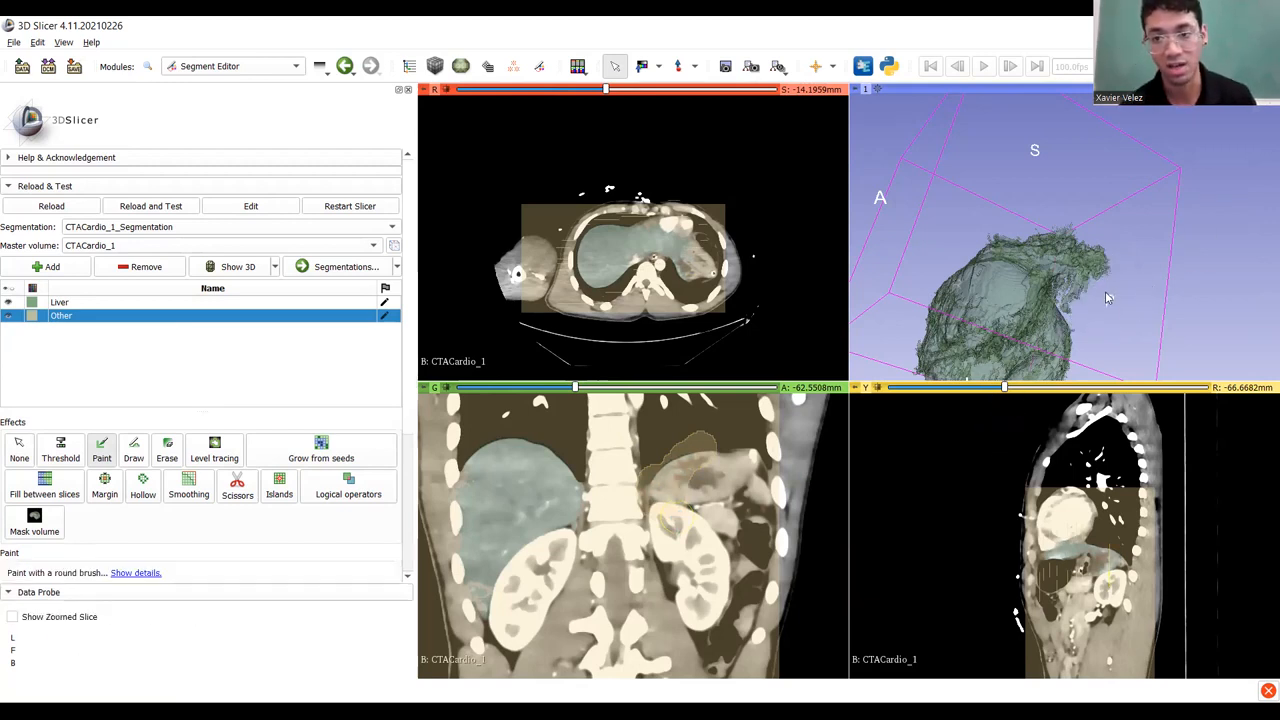
{"action": "mouse_move", "coordinate": [1145, 305]}
{"action": "left_mouse_down"}
{"action": "mouse_move", "coordinate": [1135, 315]}
{"action": "mouse_move", "coordinate": [1212, 293]}
{"action": "mouse_move", "coordinate": [1145, 313]}
{"action": "left_mouse_up"}
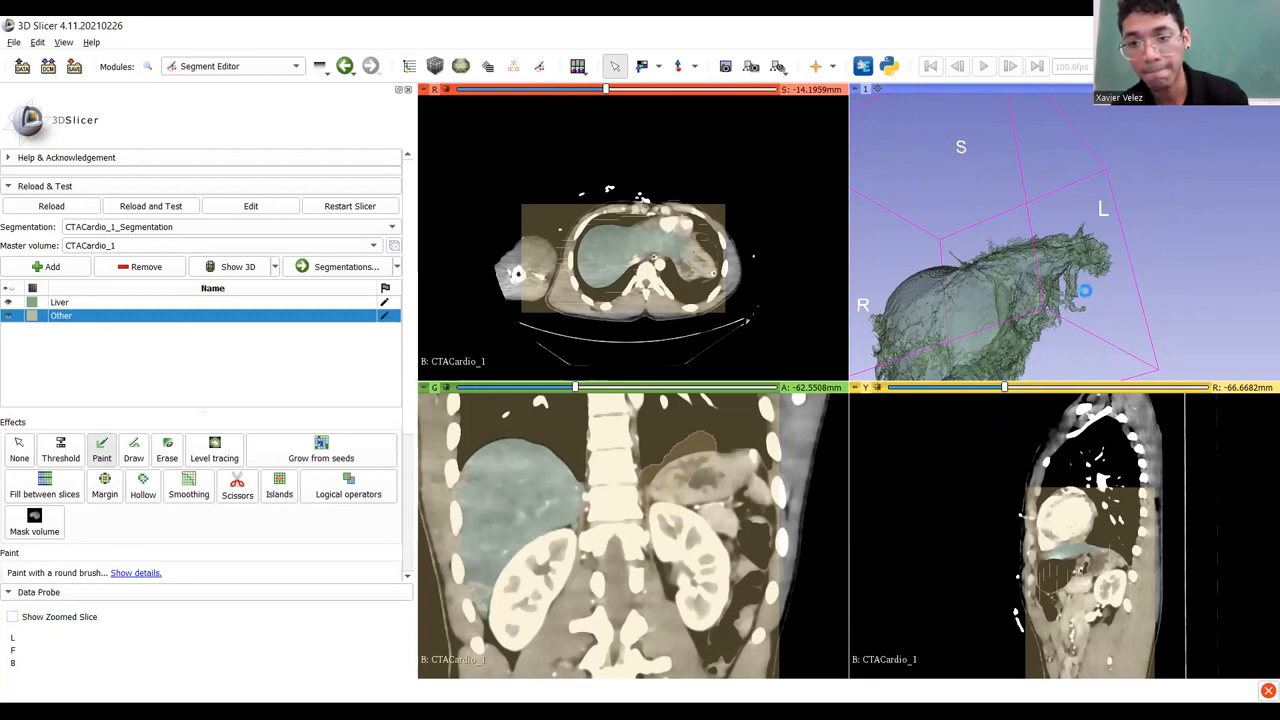
Paint Other seeds around the organ beneath the left diaphragm on the coronal slice at about A -40 mm.
{"action": "mouse_move", "coordinate": [1099, 289]}
{"action": "left_mouse_down"}
{"action": "mouse_move", "coordinate": [1013, 296]}
{"action": "mouse_move", "coordinate": [1064, 304]}
{"action": "left_mouse_up"}
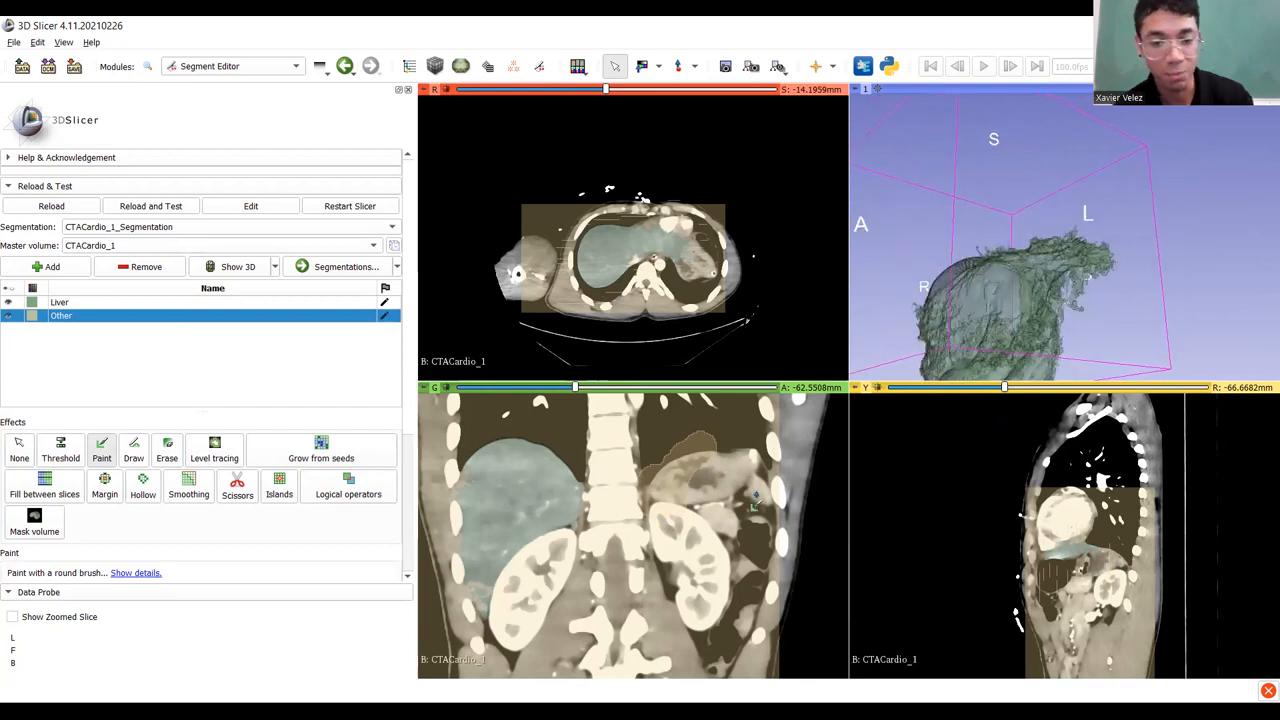
{"action": "scroll", "coordinate": [679, 537], "scroll_direction": "up", "scroll_amount": 20}
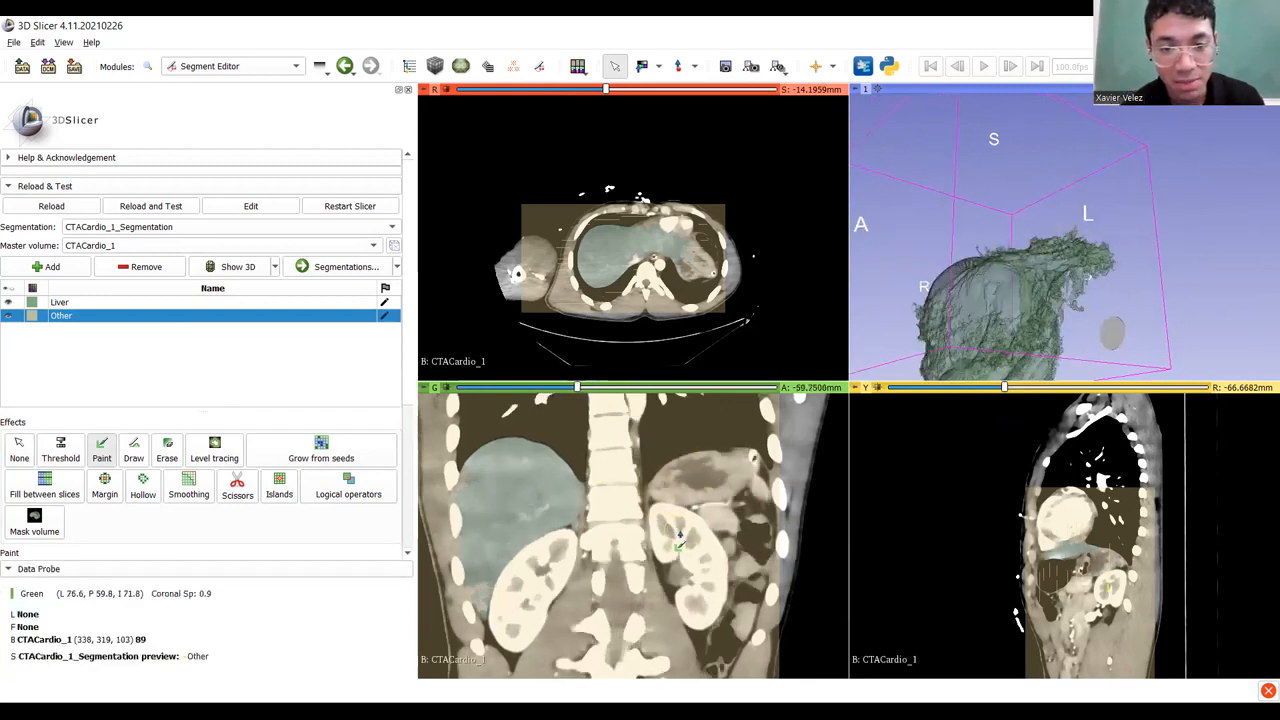
{"action": "scroll", "coordinate": [679, 537], "scroll_direction": "up", "scroll_amount": 5}
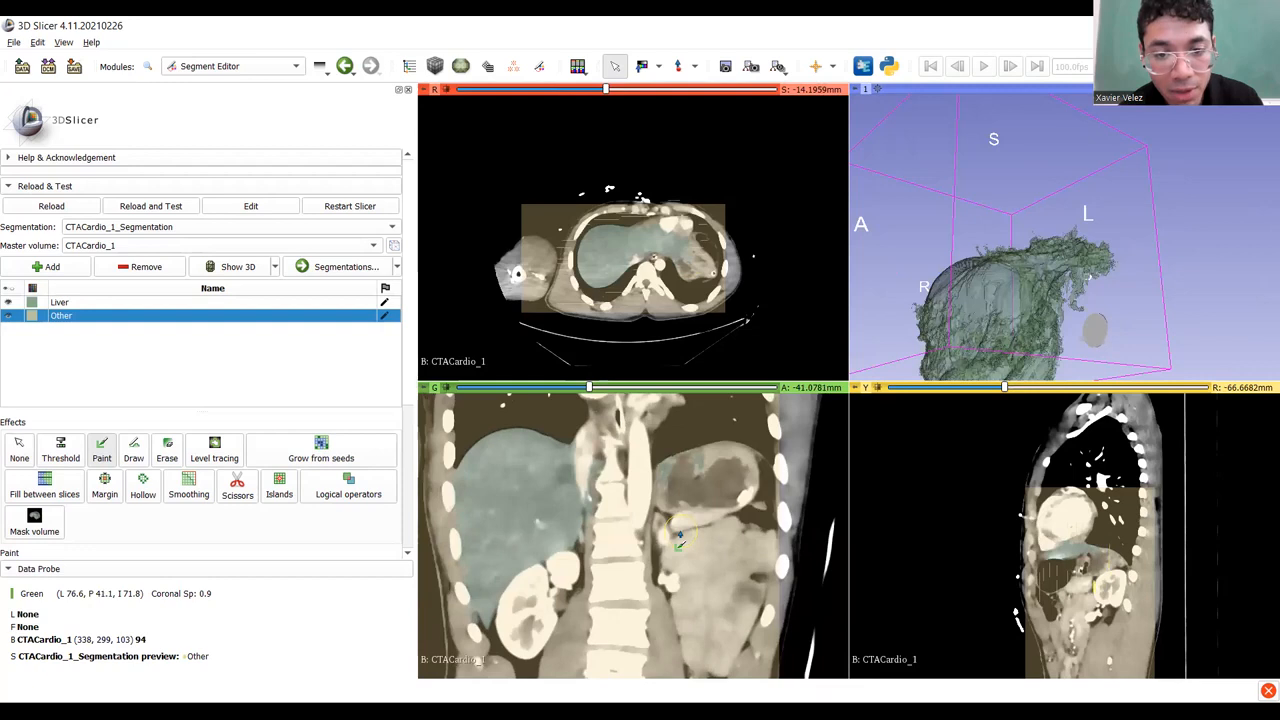
{"action": "mouse_move", "coordinate": [752, 437]}
{"action": "left_mouse_down"}
{"action": "mouse_move", "coordinate": [682, 462]}
{"action": "mouse_move", "coordinate": [666, 512]}
{"action": "left_mouse_up"}
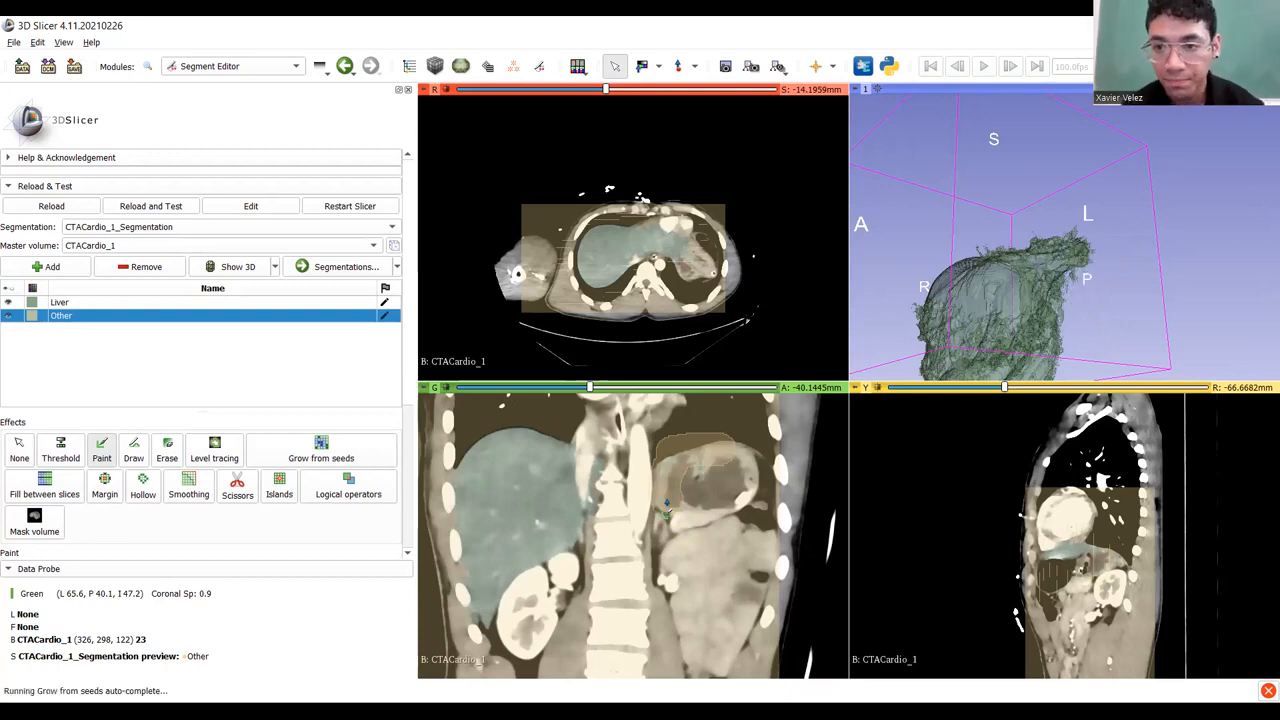
Paint Other seeds between the liver's left edge and the stomach on the coronal slice at about A -29 mm.
{"action": "mouse_move", "coordinate": [1121, 306]}
{"action": "left_mouse_down"}
{"action": "mouse_move", "coordinate": [1002, 310]}
{"action": "mouse_move", "coordinate": [921, 336]}
{"action": "mouse_move", "coordinate": [949, 318]}
{"action": "mouse_move", "coordinate": [1040, 415]}
{"action": "mouse_move", "coordinate": [988, 328]}
{"action": "mouse_move", "coordinate": [1061, 312]}
{"action": "mouse_move", "coordinate": [930, 430]}
{"action": "left_mouse_up"}
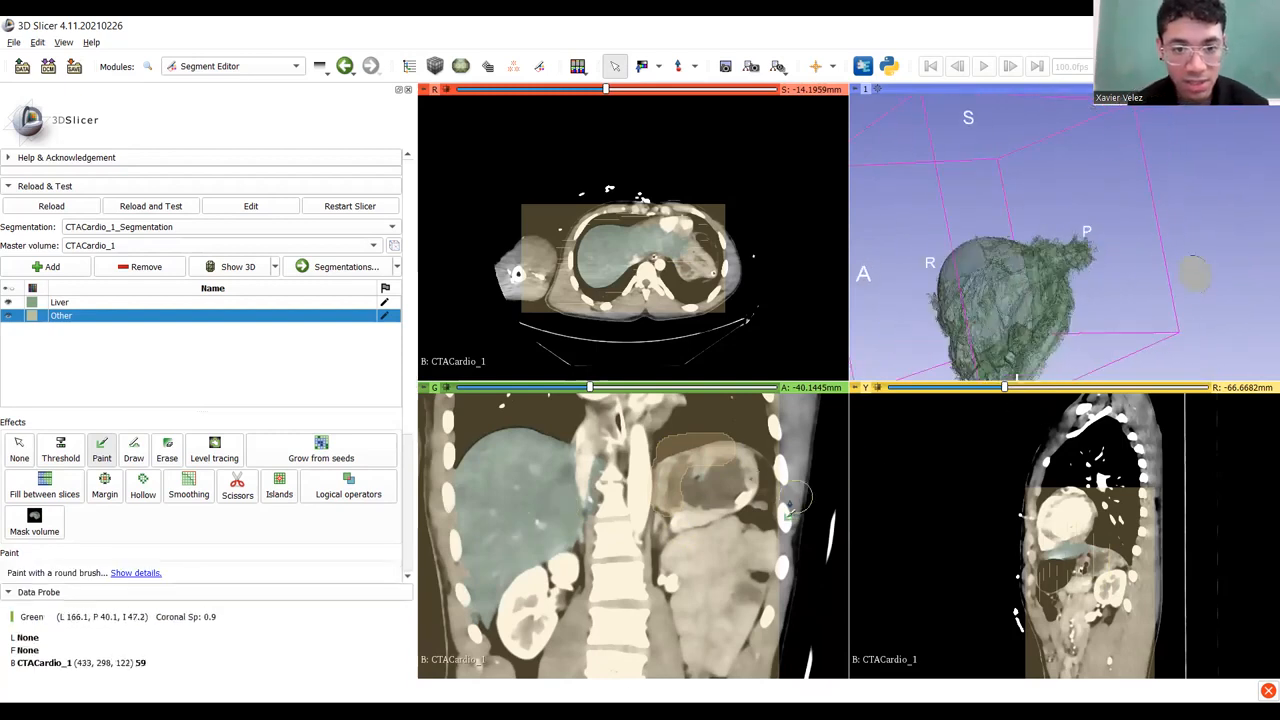
{"action": "scroll", "coordinate": [760, 503], "scroll_direction": "up", "scroll_amount": 12}
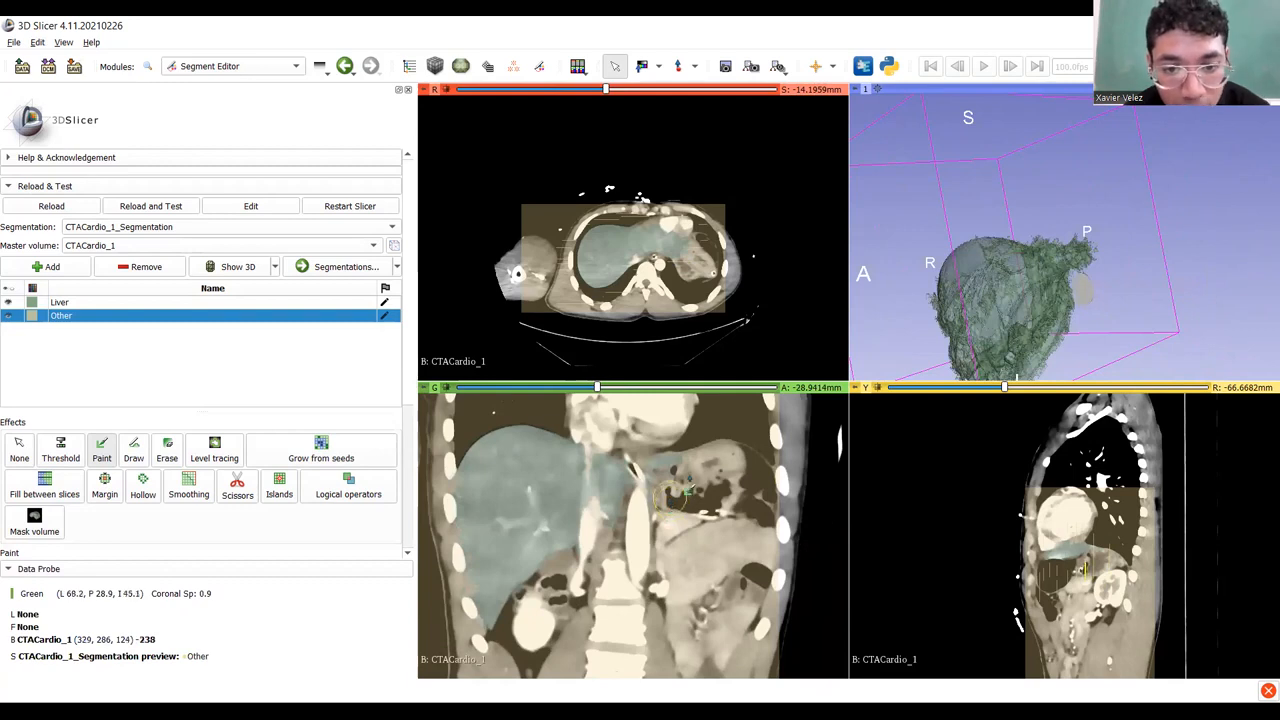
{"action": "mouse_move", "coordinate": [685, 458]}
{"action": "left_mouse_down"}
{"action": "mouse_move", "coordinate": [664, 460]}
{"action": "mouse_move", "coordinate": [658, 520]}
{"action": "left_mouse_up"}
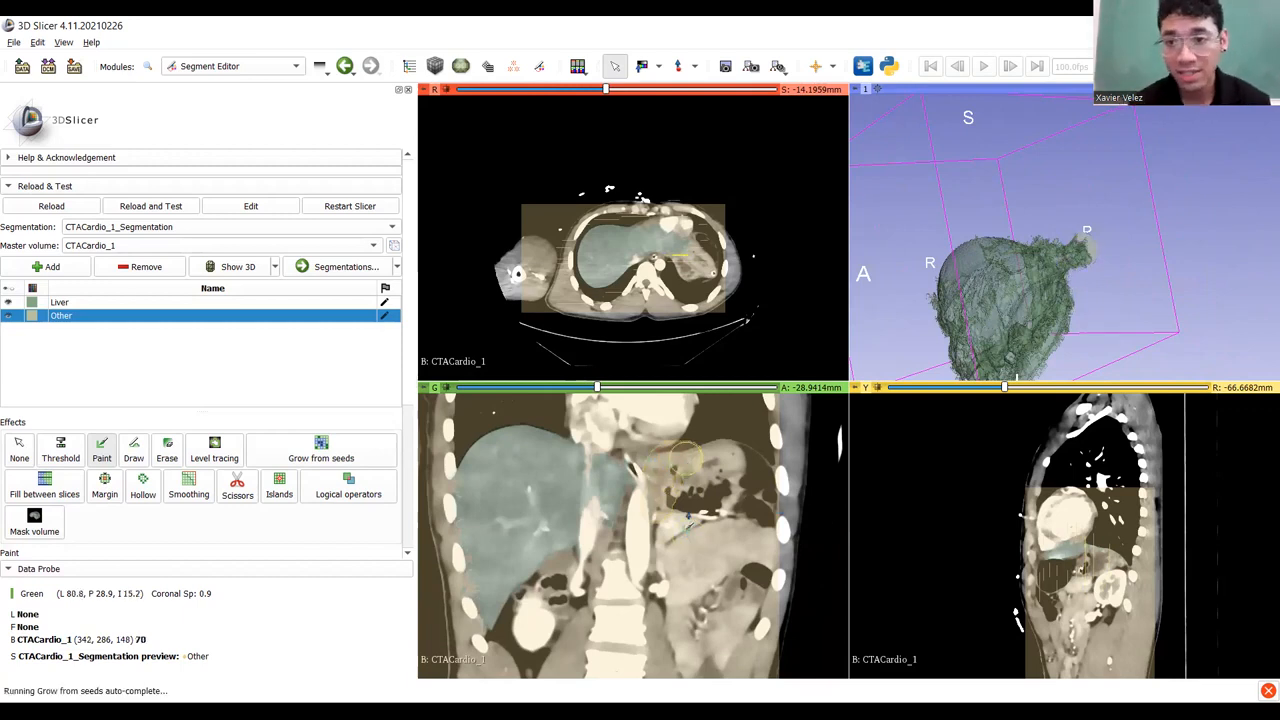
Examine the coronal slices for misclassified areas, including a close look at the liver's lateral edge and lower tip beside the right kidney.
{"action": "scroll", "coordinate": [678, 480], "scroll_direction": "up", "scroll_amount": 8}
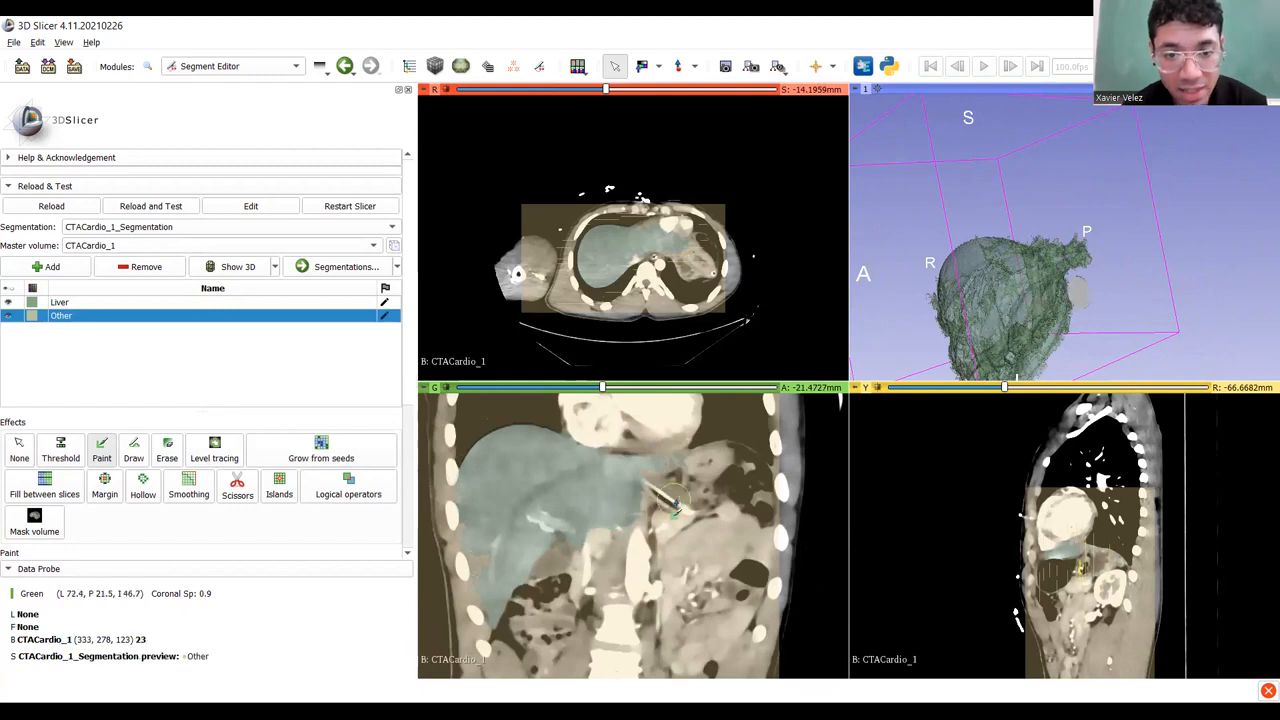
{"action": "scroll", "coordinate": [672, 500], "scroll_direction": "up", "scroll_amount": 16}
{"action": "scroll", "coordinate": [680, 520], "scroll_direction": "up", "scroll_amount": 3}
{"action": "scroll", "coordinate": [660, 515], "scroll_direction": "down", "scroll_amount": 18}
{"action": "scroll", "coordinate": [641, 528], "scroll_direction": "down", "scroll_amount": 20}
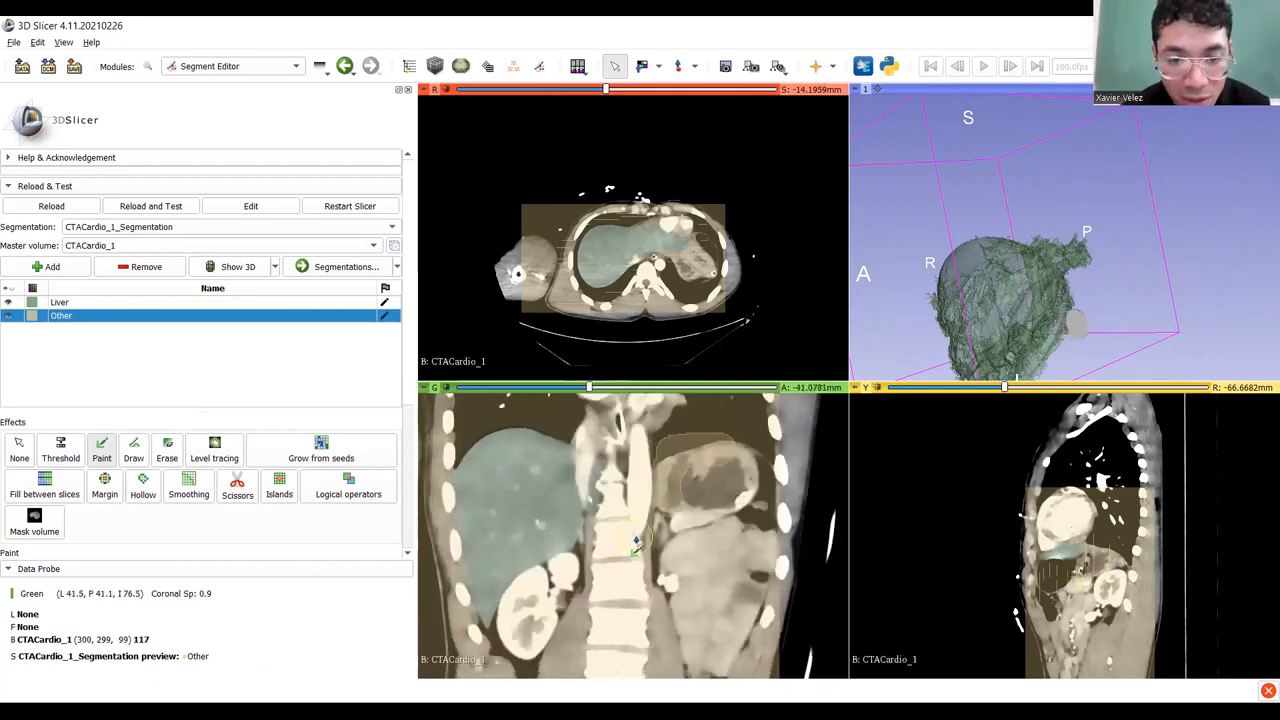
{"action": "scroll", "coordinate": [636, 541], "scroll_direction": "down", "scroll_amount": 20}
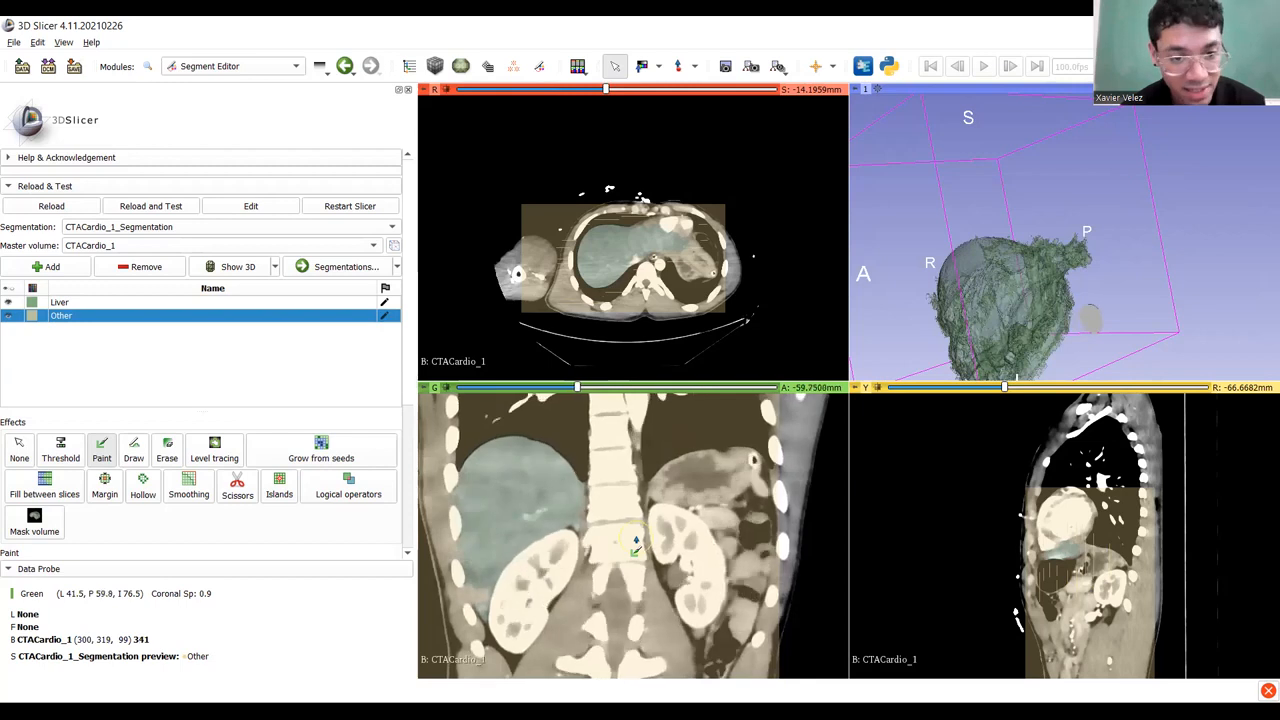
{"action": "scroll", "coordinate": [636, 541], "scroll_direction": "down", "scroll_amount": 6}
{"action": "middle_click_drag", "start_coordinate": [590, 543], "coordinate": [689, 508]}
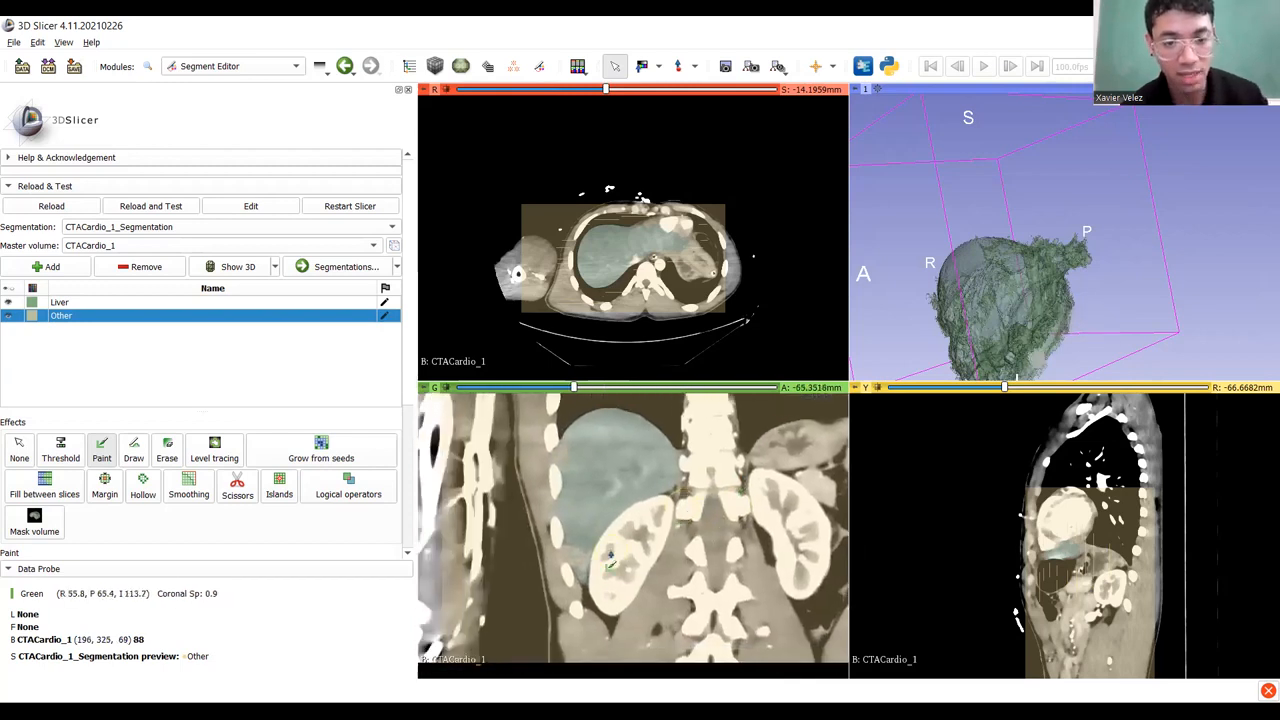
{"action": "scroll", "coordinate": [564, 540], "scroll_direction": "up", "scroll_amount": 3, "text": "ctrl"}
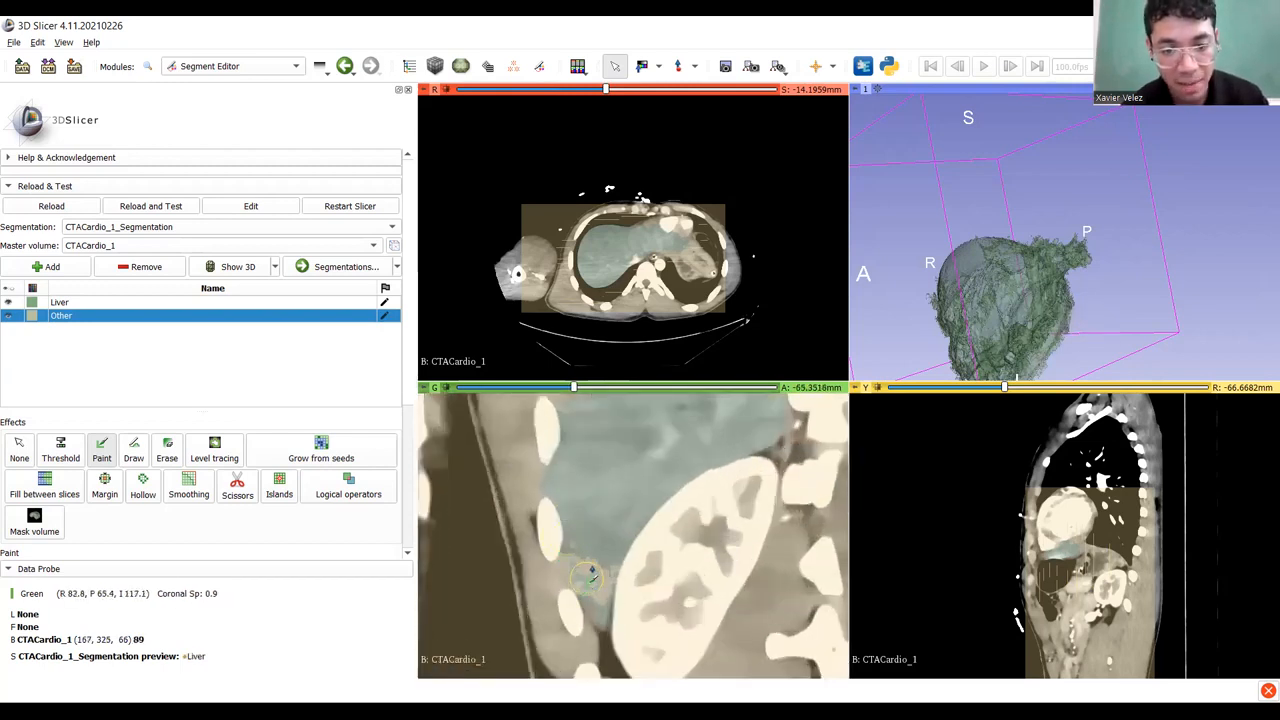
{"action": "scroll", "coordinate": [600, 588], "scroll_direction": "down", "scroll_amount": 2, "text": "ctrl"}
{"action": "middle_click_drag", "start_coordinate": [607, 565], "coordinate": [627, 591]}
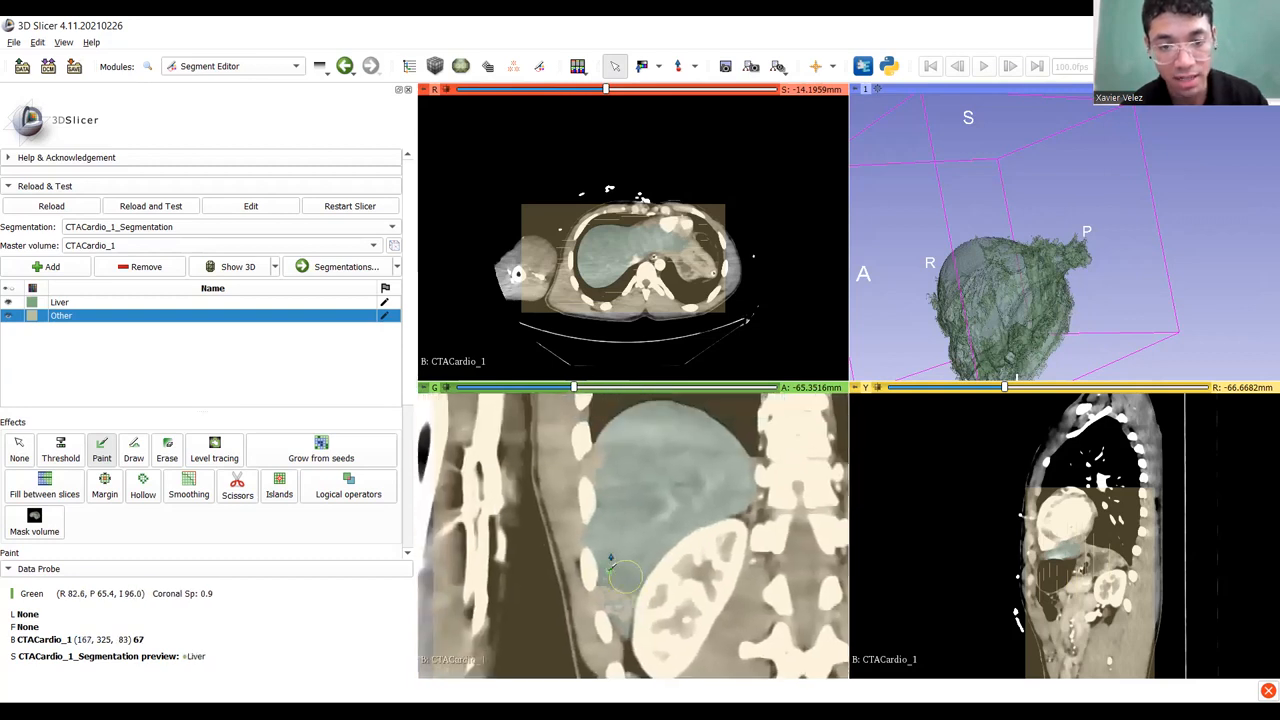
{"action": "scroll", "coordinate": [644, 511], "scroll_direction": "up", "scroll_amount": 3}
{"action": "scroll", "coordinate": [644, 512], "scroll_direction": "down", "scroll_amount": 4}
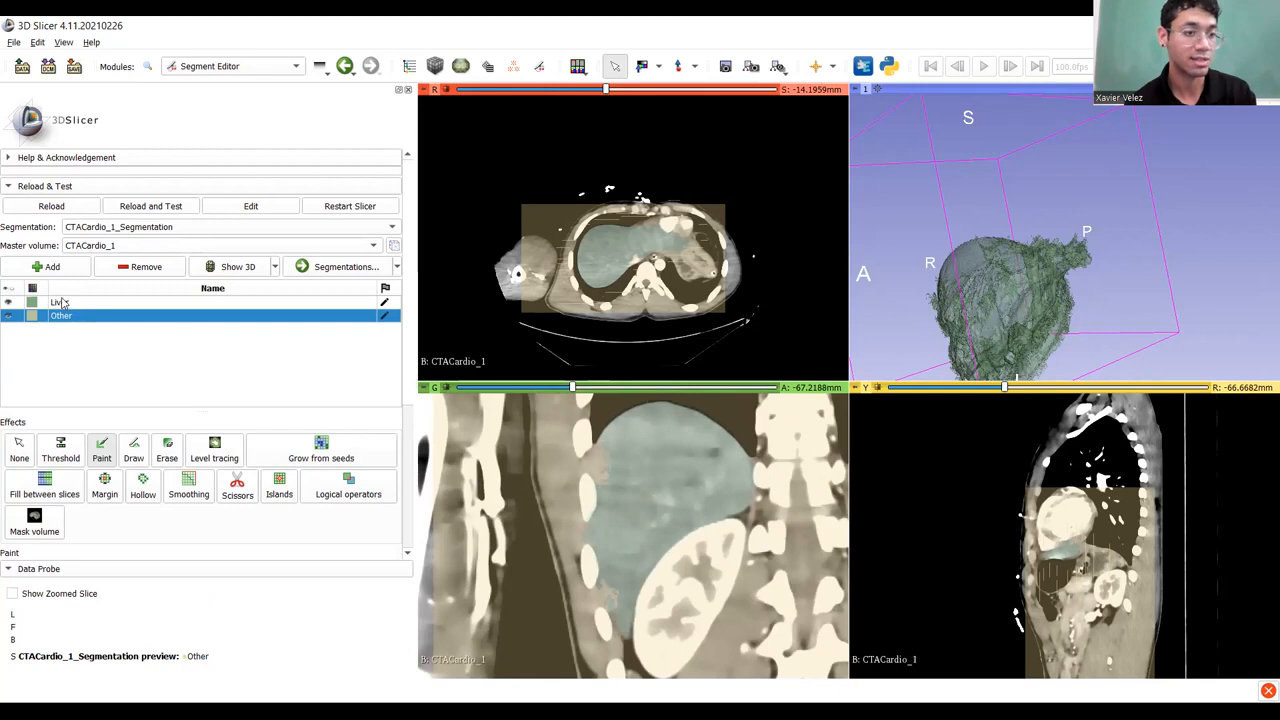
With the Liver segment and a smaller brush, paint over the misclassified patch on the liver's upper lateral edge at about A -67 mm.
{"action": "left_click", "coordinate": [60, 302]}
{"action": "key", "text": "shift"}
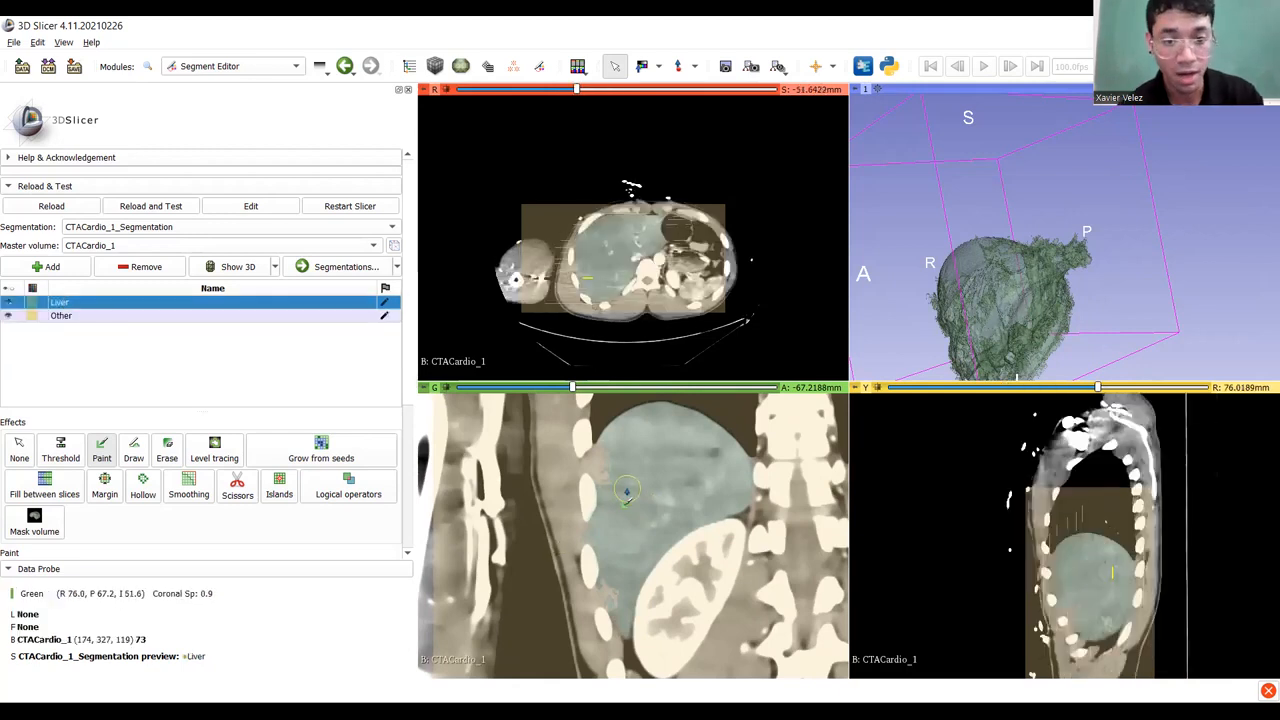
{"action": "scroll", "coordinate": [612, 465], "scroll_direction": "up", "scroll_amount": 3, "text": "ctrl"}
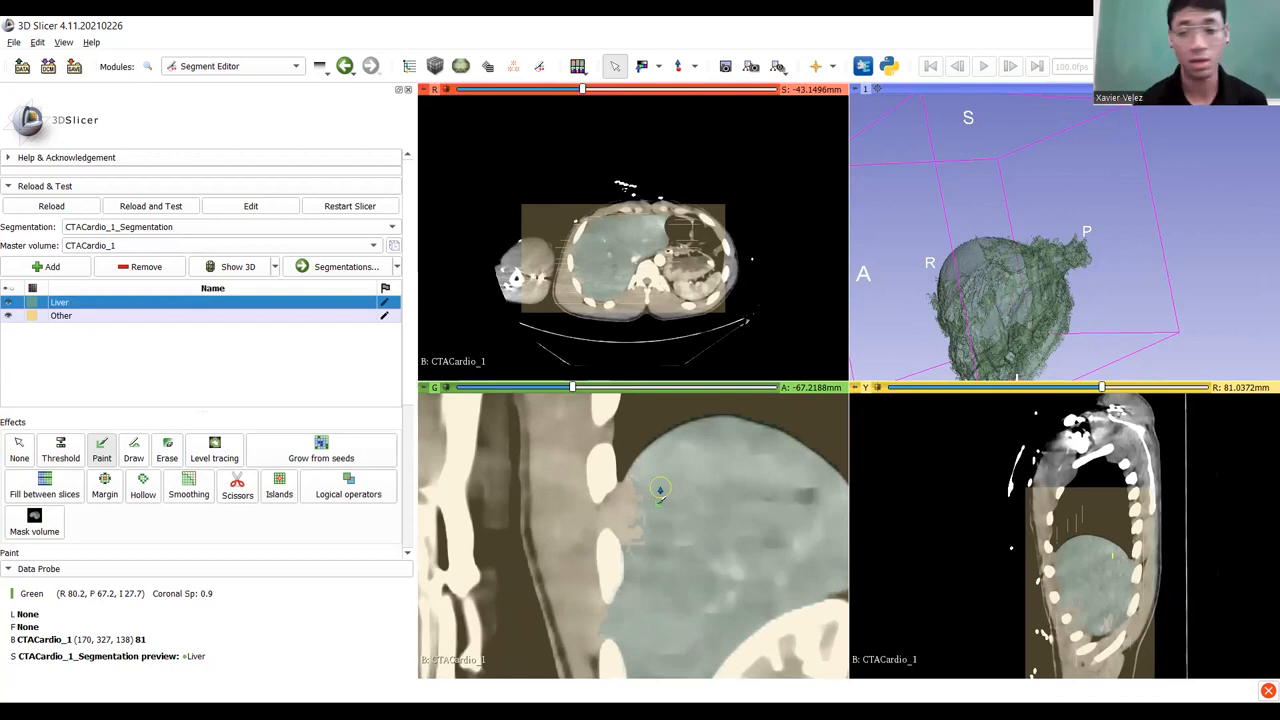
{"action": "key", "text": "shift"}
{"action": "scroll", "coordinate": [709, 510], "scroll_direction": "up", "scroll_amount": 10, "text": "shift"}
{"action": "scroll", "coordinate": [710, 508], "scroll_direction": "down", "scroll_amount": 6, "text": "shift"}
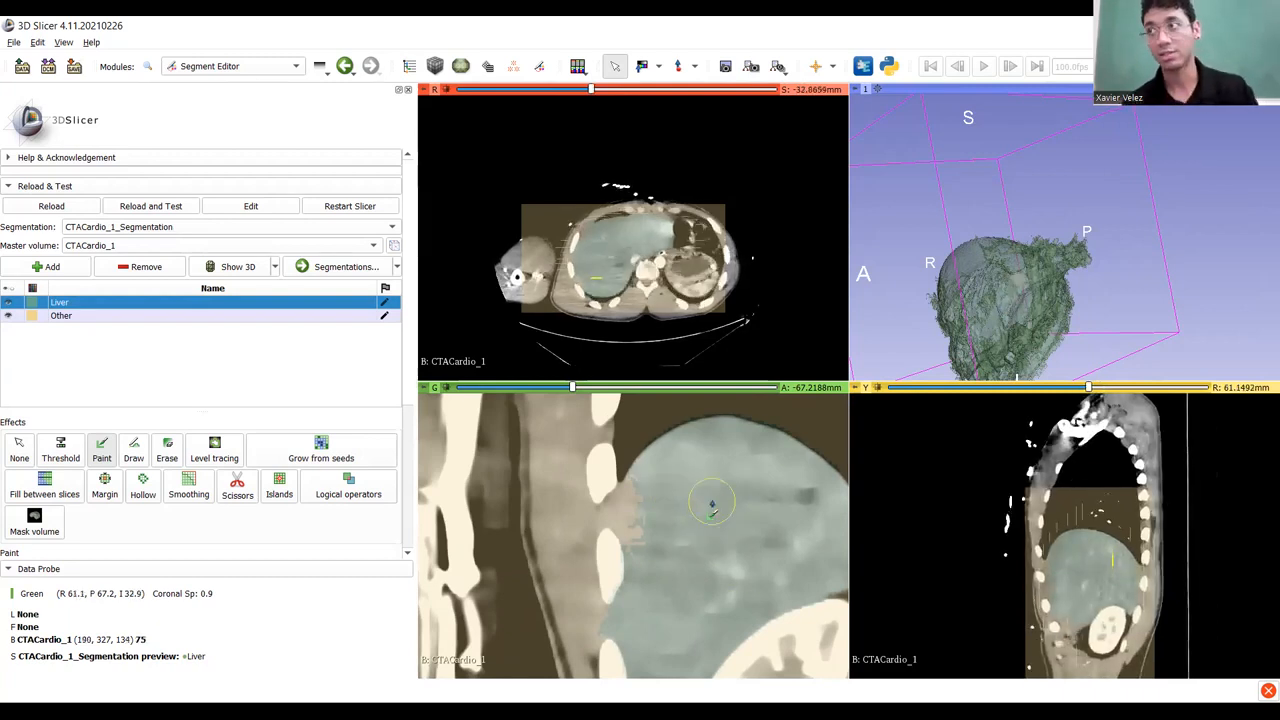
{"action": "scroll", "coordinate": [711, 508], "scroll_direction": "down", "scroll_amount": 3, "text": "shift"}
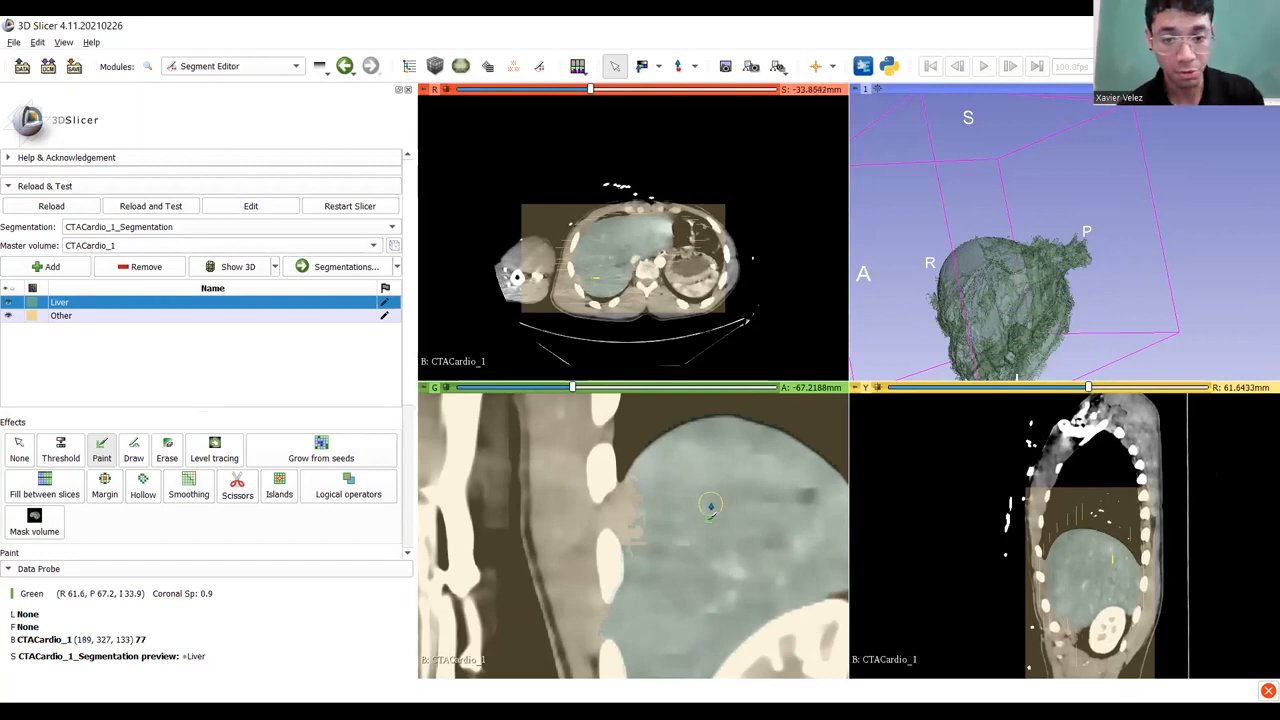
{"action": "key", "text": "shift"}
{"action": "left_click_drag", "start_coordinate": [634, 491], "coordinate": [639, 545]}
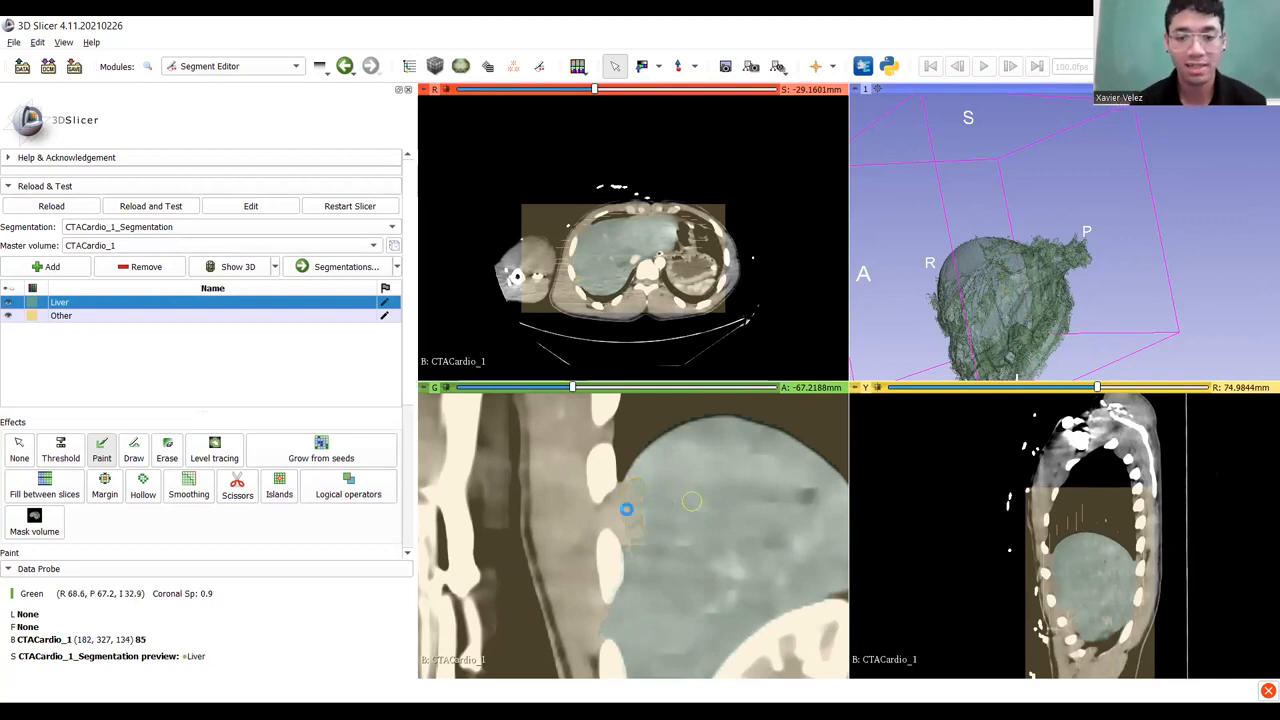
Paint Liver seeds over the misclassified patch at the liver's lower lateral edge near the right kidney, on the same coronal slice.
{"action": "mouse_move", "coordinate": [660, 525]}
{"action": "middle_mouse_down"}
{"action": "mouse_move", "coordinate": [633, 428]}
{"action": "mouse_move", "coordinate": [652, 398]}
{"action": "middle_mouse_up"}
{"action": "middle_click_drag", "start_coordinate": [711, 614], "coordinate": [677, 514]}
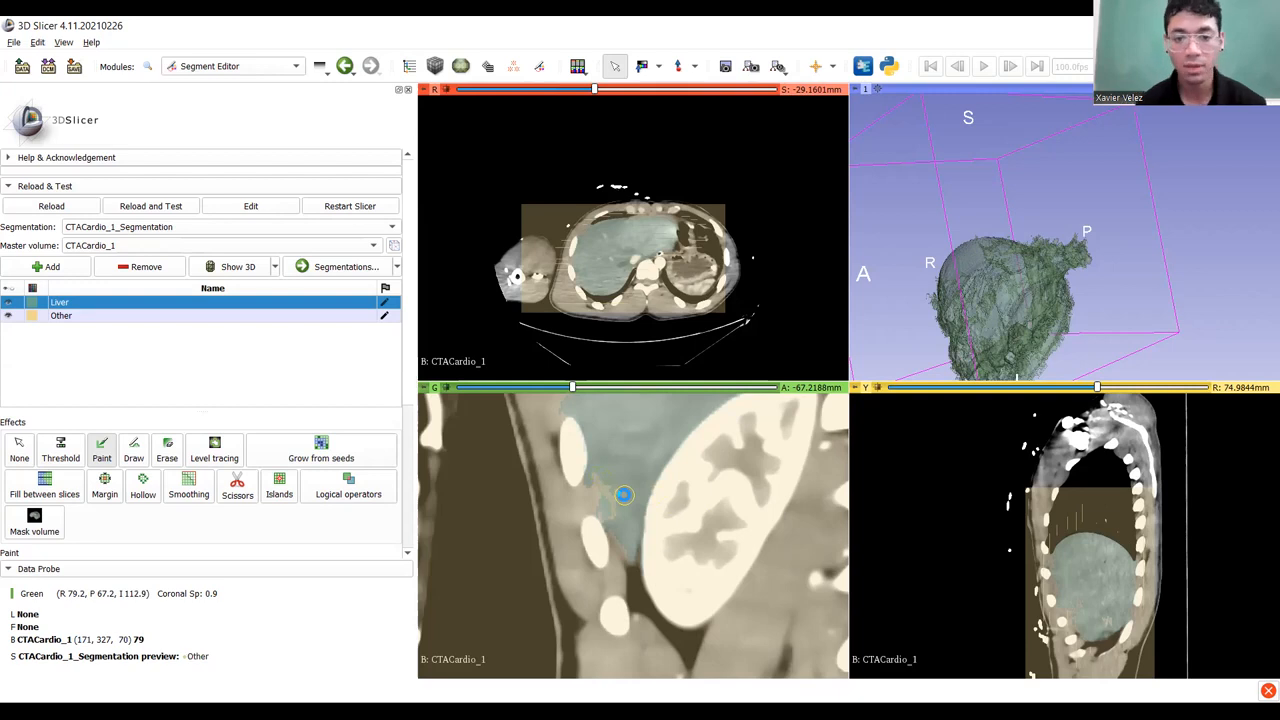
{"action": "left_click", "coordinate": [623, 494]}
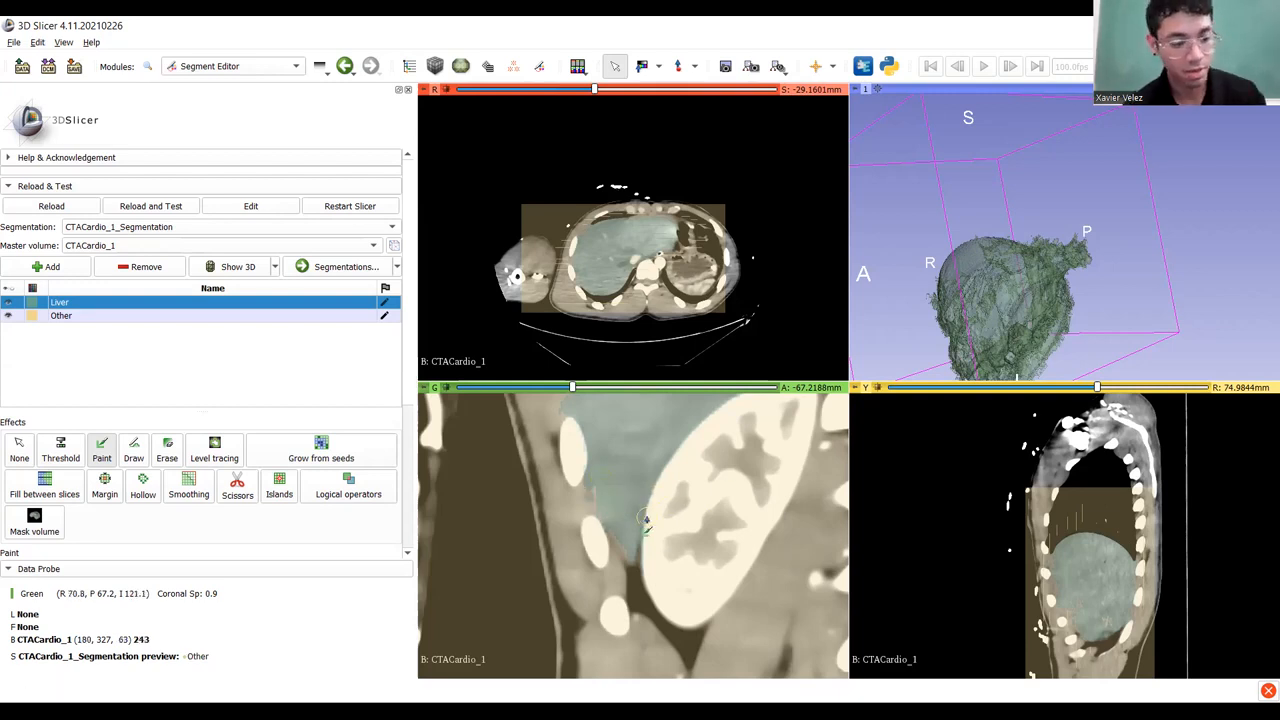
Paint Liver seeds over the misclassified patch beside the ribs on the coronal slice at about A -72 mm.
{"action": "scroll", "coordinate": [643, 535], "scroll_direction": "down", "scroll_amount": 4, "text": "ctrl"}
{"action": "middle_click_drag", "start_coordinate": [642, 518], "coordinate": [640, 567]}
{"action": "scroll", "coordinate": [640, 577], "scroll_direction": "down", "scroll_amount": 7}
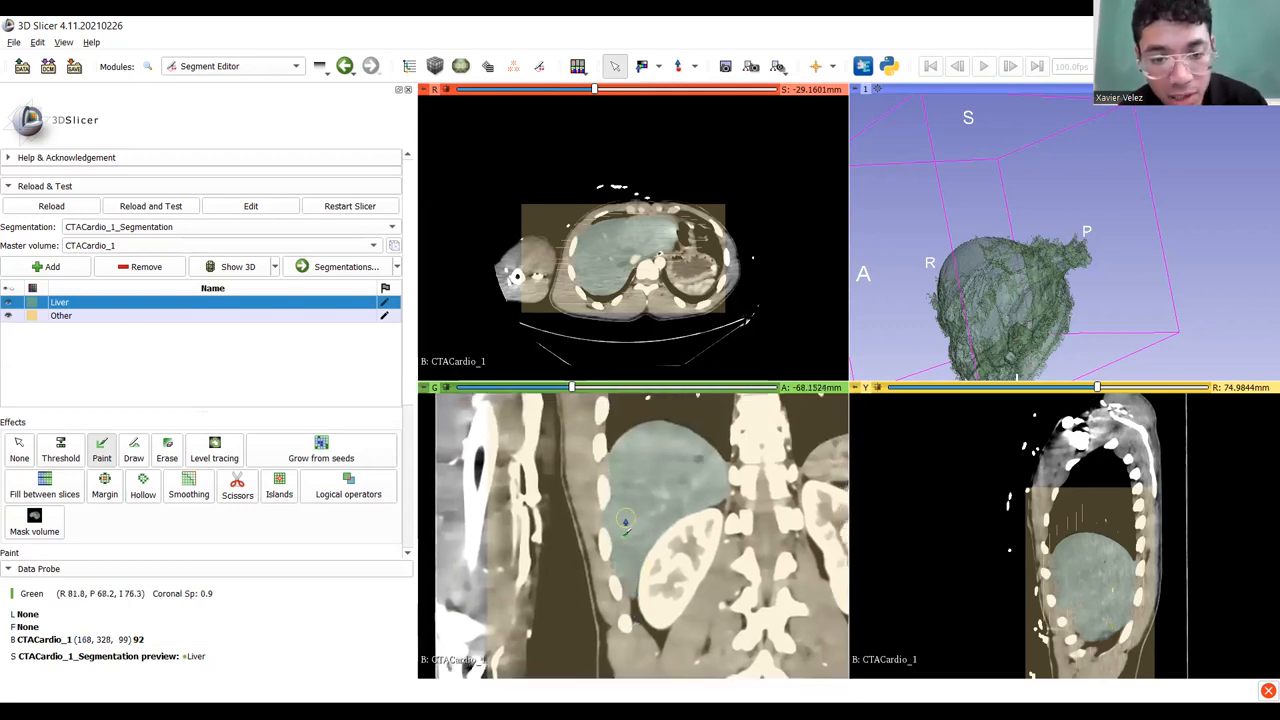
{"action": "scroll", "coordinate": [639, 533], "scroll_direction": "up", "scroll_amount": 2}
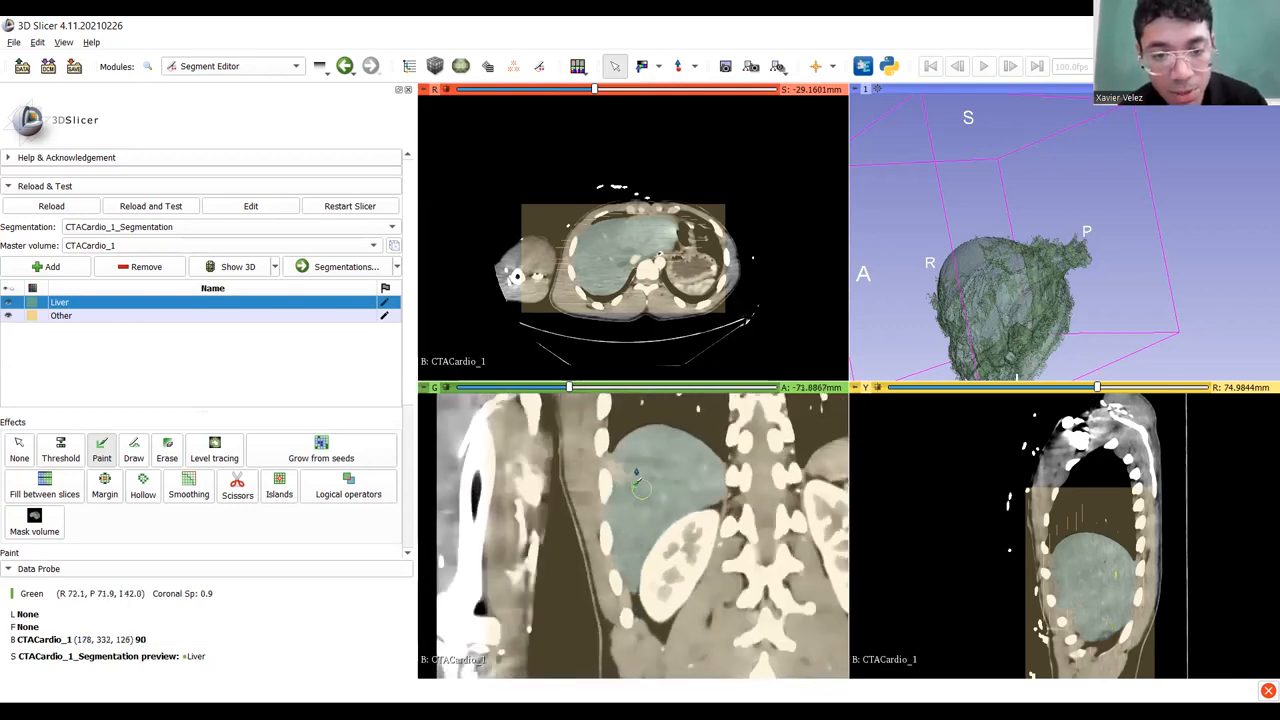
{"action": "scroll", "coordinate": [636, 475], "scroll_direction": "up", "scroll_amount": 5, "text": "ctrl"}
{"action": "middle_click_drag", "start_coordinate": [636, 474], "coordinate": [660, 506]}
{"action": "mouse_move", "coordinate": [660, 506]}
{"action": "left_mouse_down"}
{"action": "mouse_move", "coordinate": [634, 528]}
{"action": "mouse_move", "coordinate": [614, 522]}
{"action": "mouse_move", "coordinate": [602, 489]}
{"action": "mouse_move", "coordinate": [632, 522]}
{"action": "left_mouse_up"}
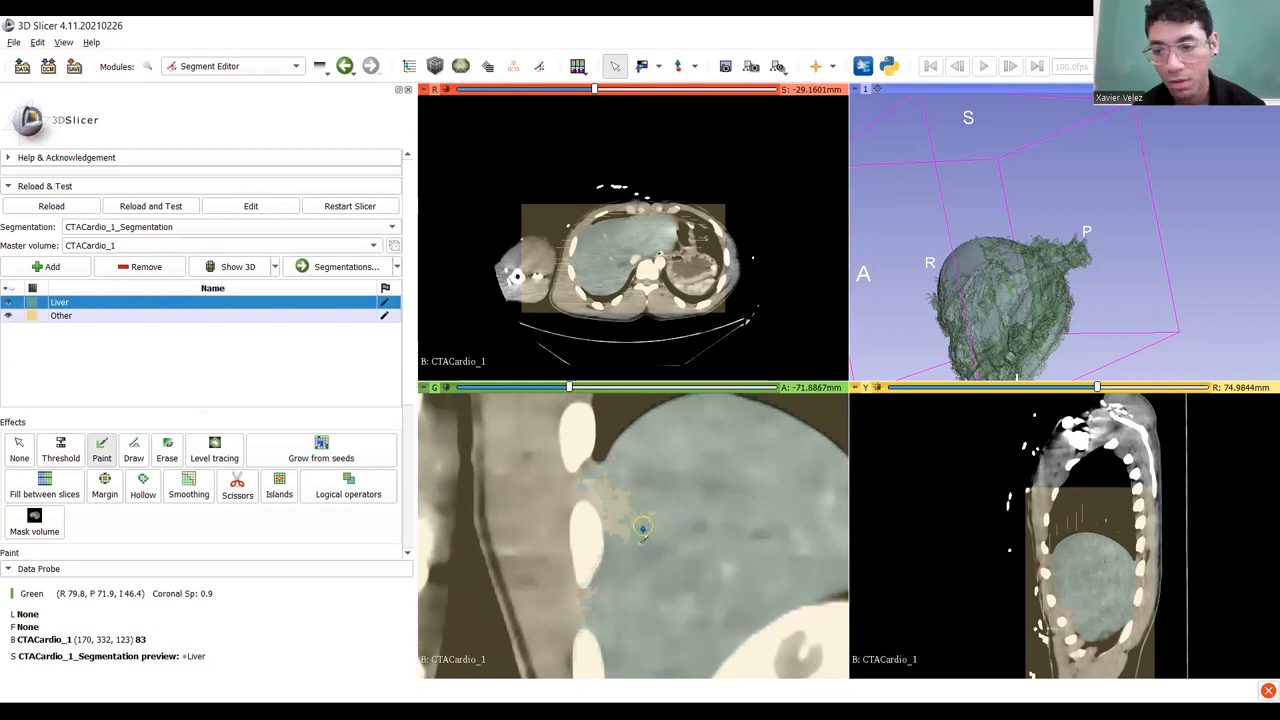
Paint Liver seeds over the misclassified lateral-edge patches on the coronal slices at about A -61 mm and A -51 mm.
{"action": "scroll", "coordinate": [642, 527], "scroll_direction": "up", "scroll_amount": 5}
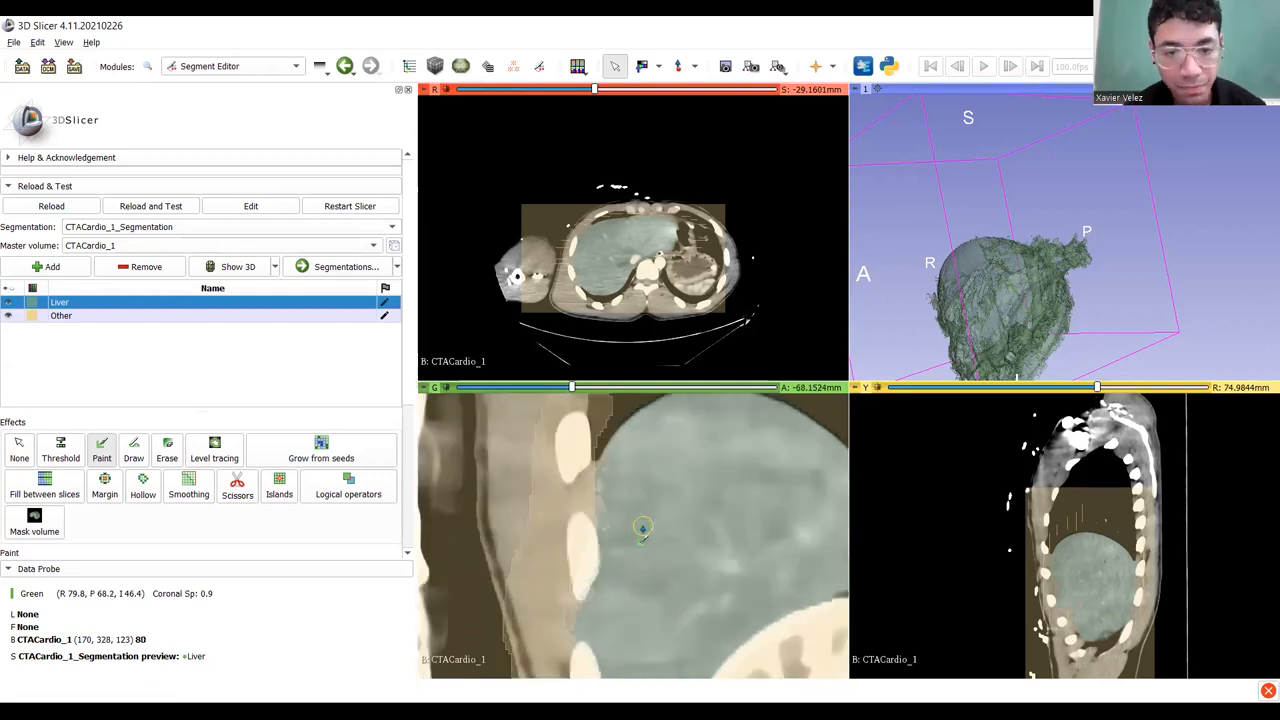
{"action": "scroll", "coordinate": [642, 527], "scroll_direction": "up", "scroll_amount": 1}
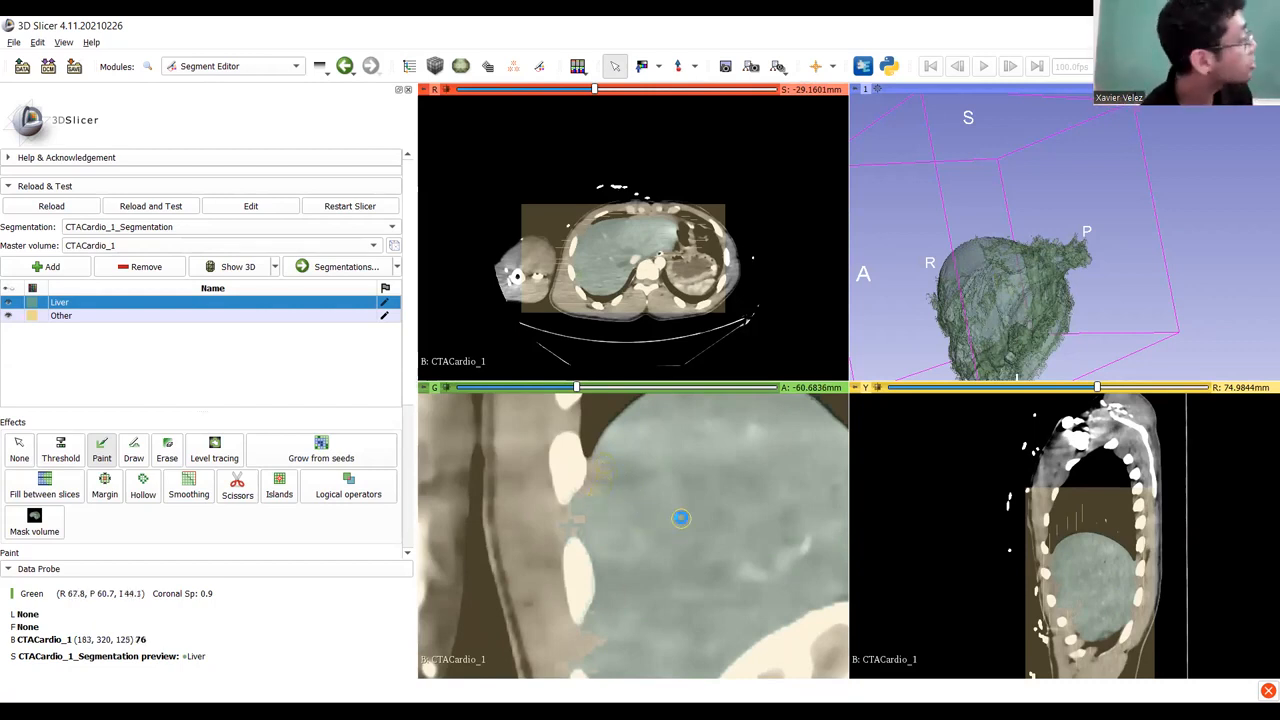
{"action": "left_click", "coordinate": [680, 518]}
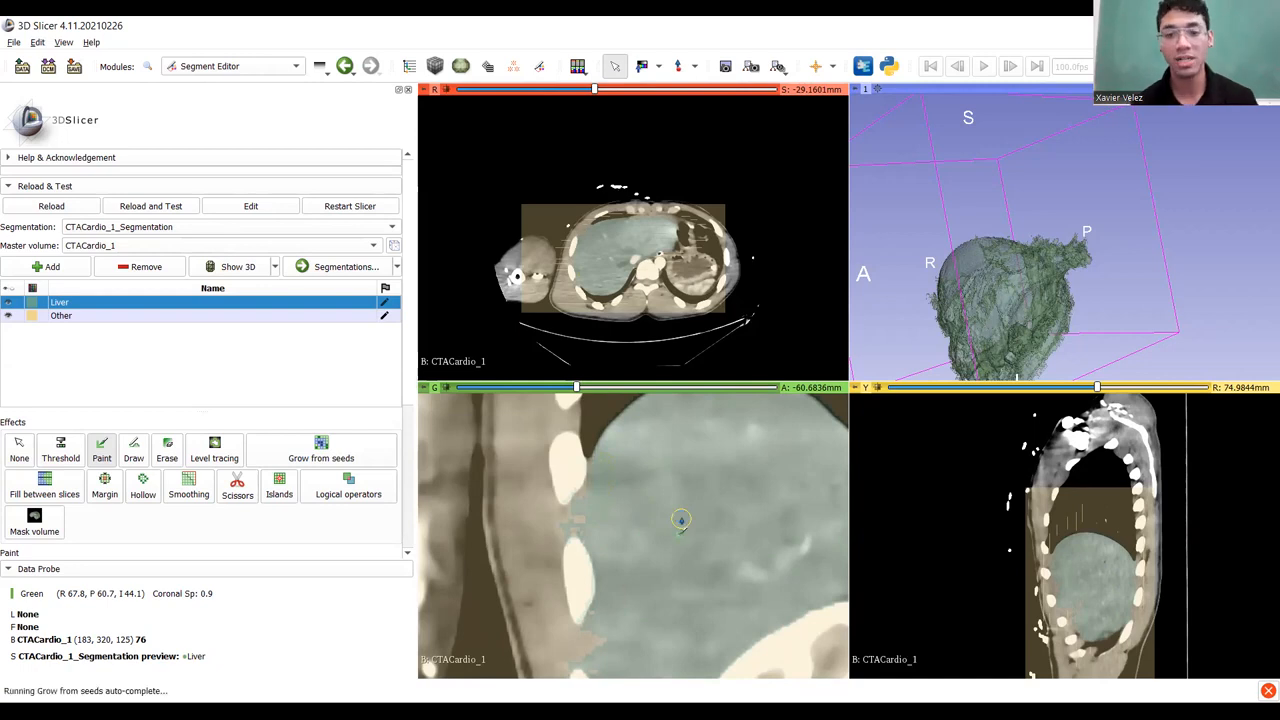
{"action": "scroll", "coordinate": [678, 515], "scroll_direction": "up", "scroll_amount": 10}
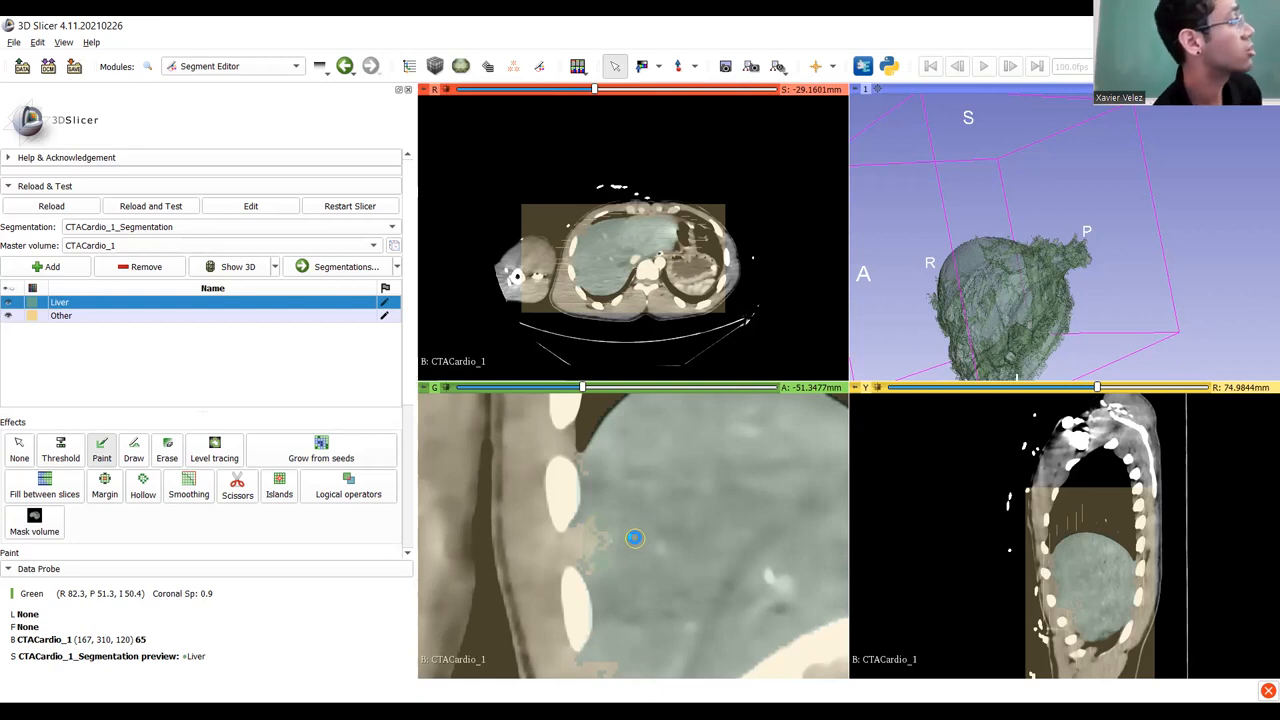
{"action": "left_click", "coordinate": [635, 538]}
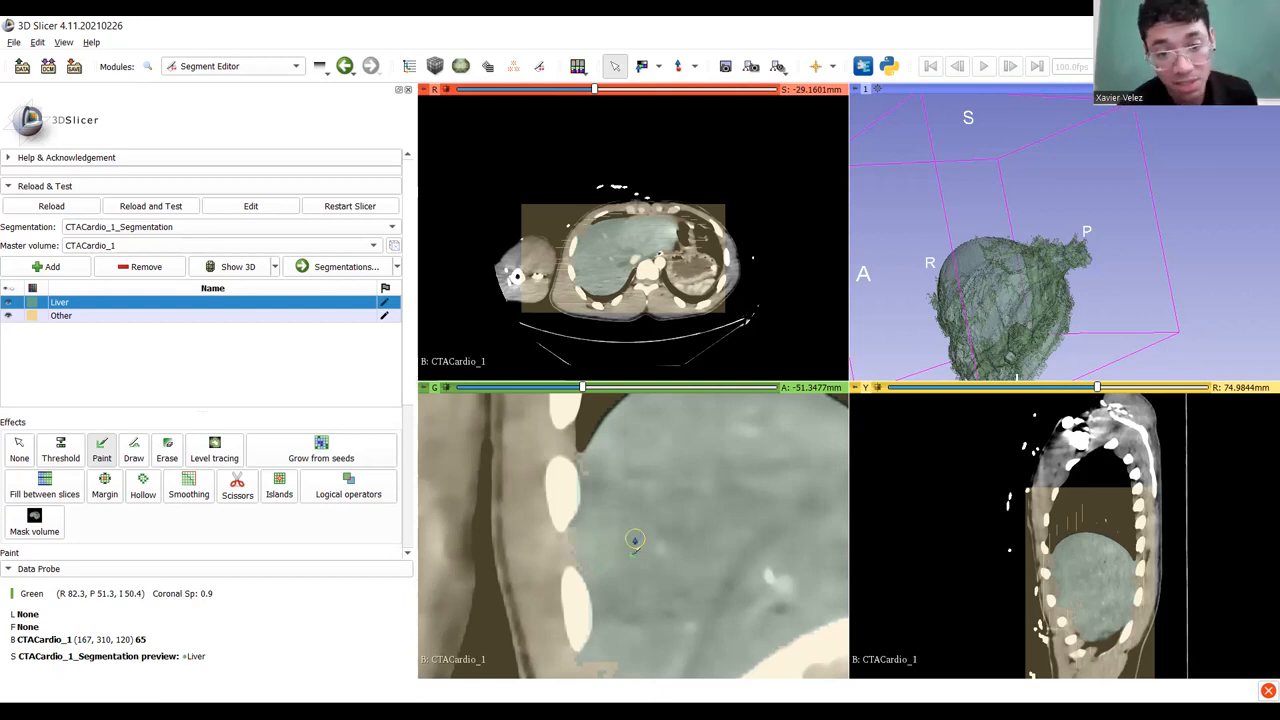
Review the corrected liver boundary through the coronal slices, from the posterior liver forward to about A -25 mm.
{"action": "scroll", "coordinate": [634, 540], "scroll_direction": "down", "scroll_amount": 4}
{"action": "scroll", "coordinate": [636, 540], "scroll_direction": "down", "scroll_amount": 12}
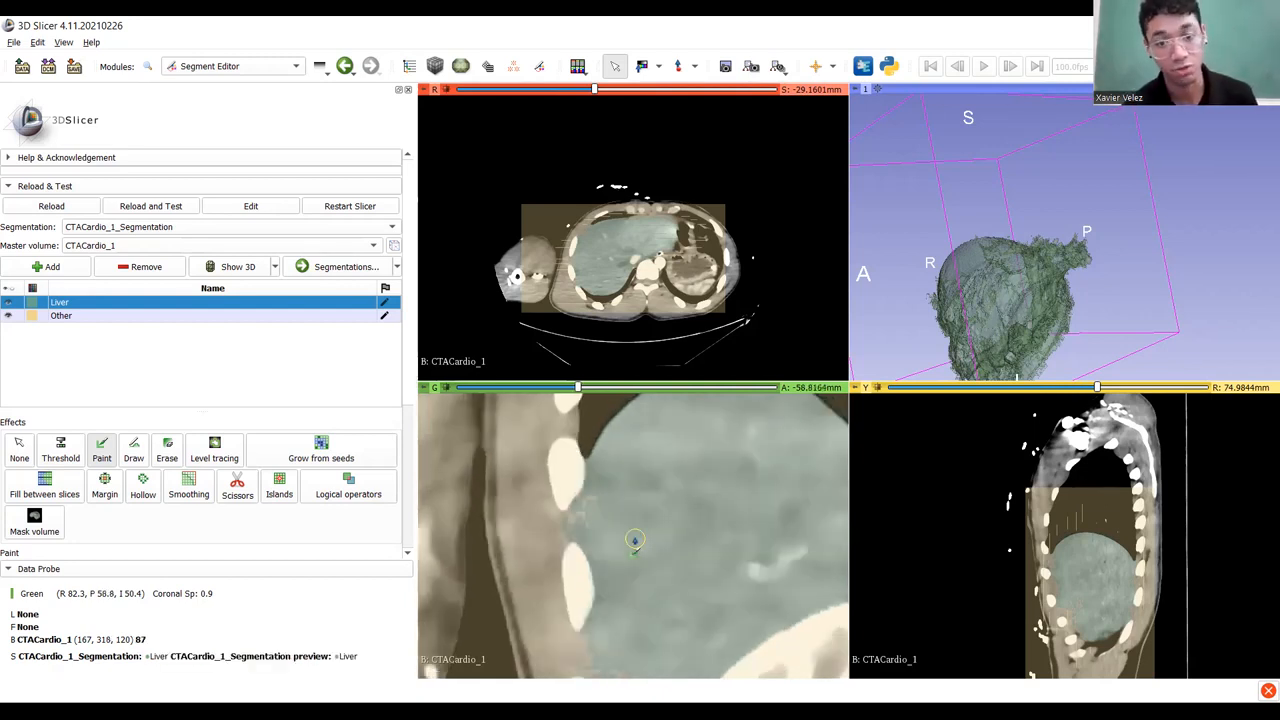
{"action": "scroll", "coordinate": [645, 541], "scroll_direction": "down", "scroll_amount": 2}
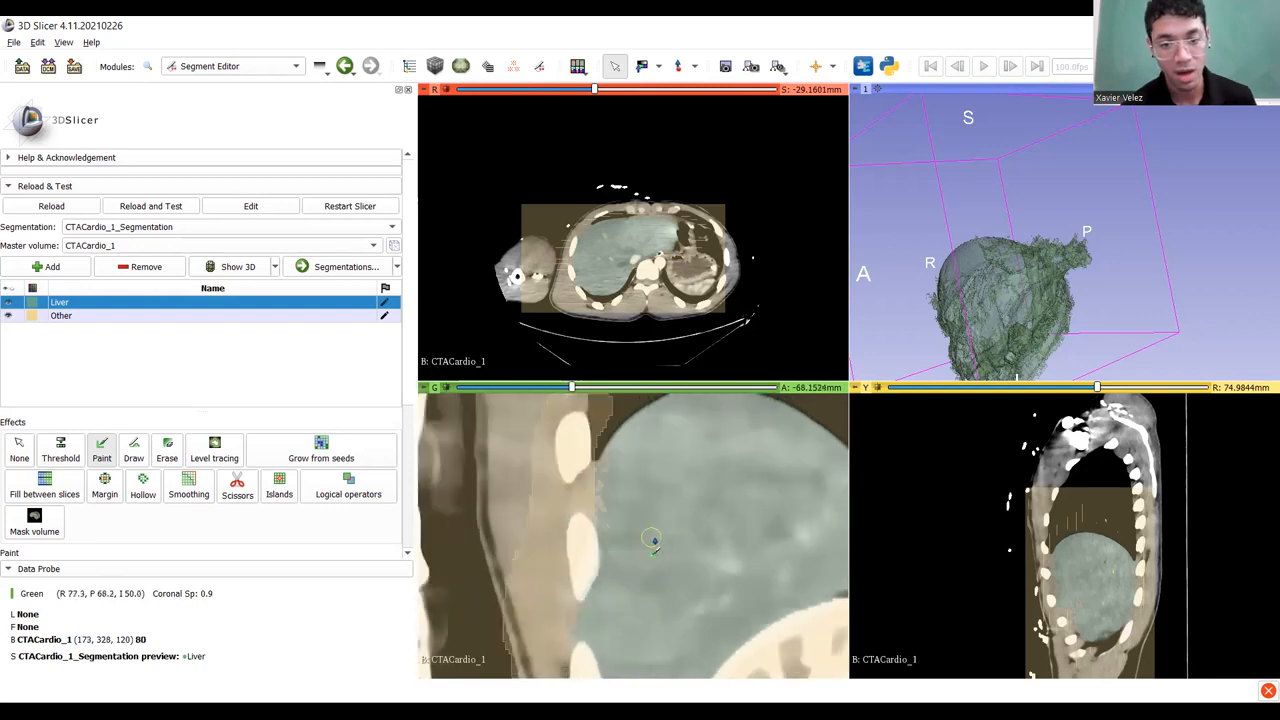
{"action": "scroll", "coordinate": [667, 548], "scroll_direction": "down", "scroll_amount": 6, "text": "ctrl"}
{"action": "scroll", "coordinate": [660, 540], "scroll_direction": "up", "scroll_amount": 5}
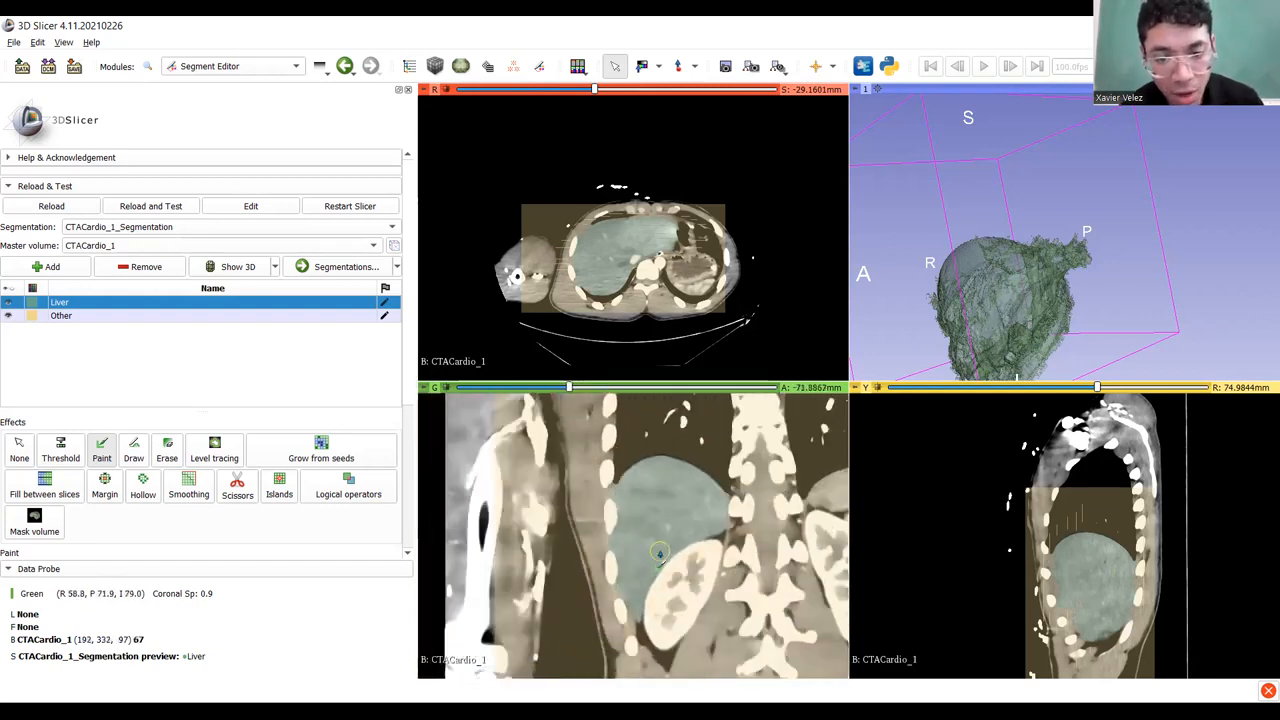
{"action": "scroll", "coordinate": [657, 557], "scroll_direction": "up", "scroll_amount": 20}
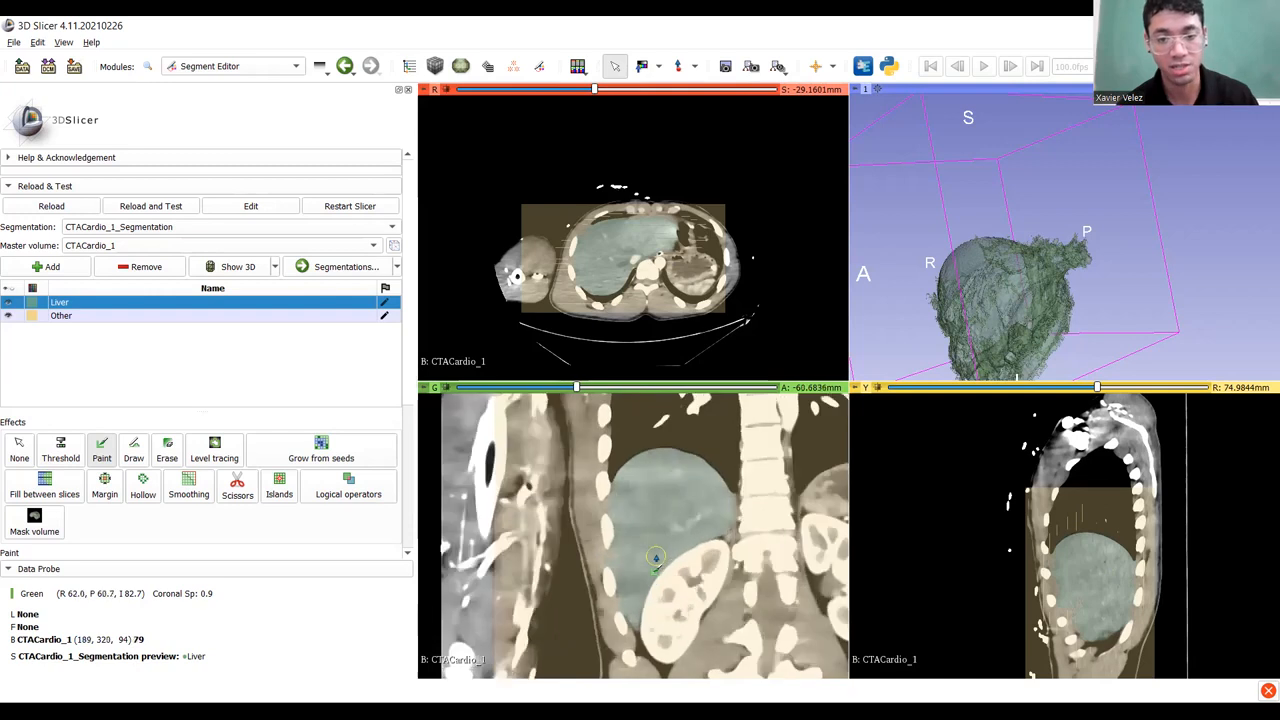
{"action": "scroll", "coordinate": [653, 557], "scroll_direction": "up", "scroll_amount": 16}
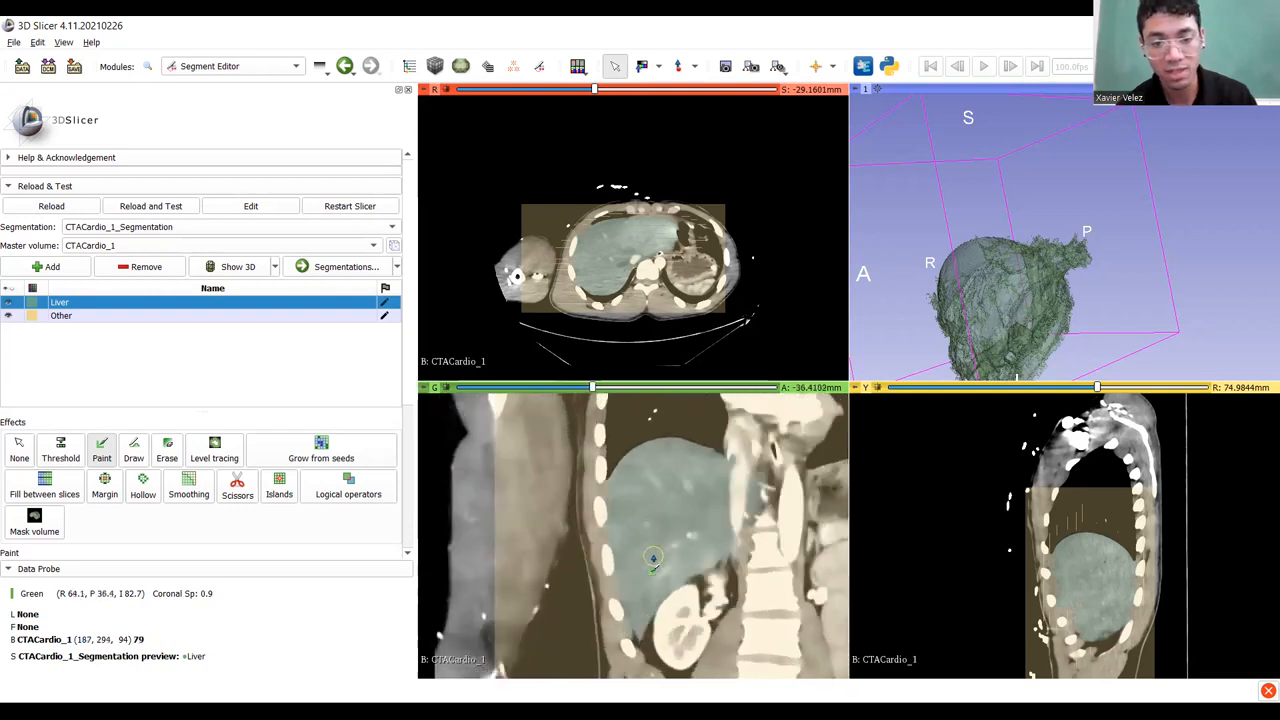
{"action": "scroll", "coordinate": [647, 549], "scroll_direction": "up", "scroll_amount": 16}
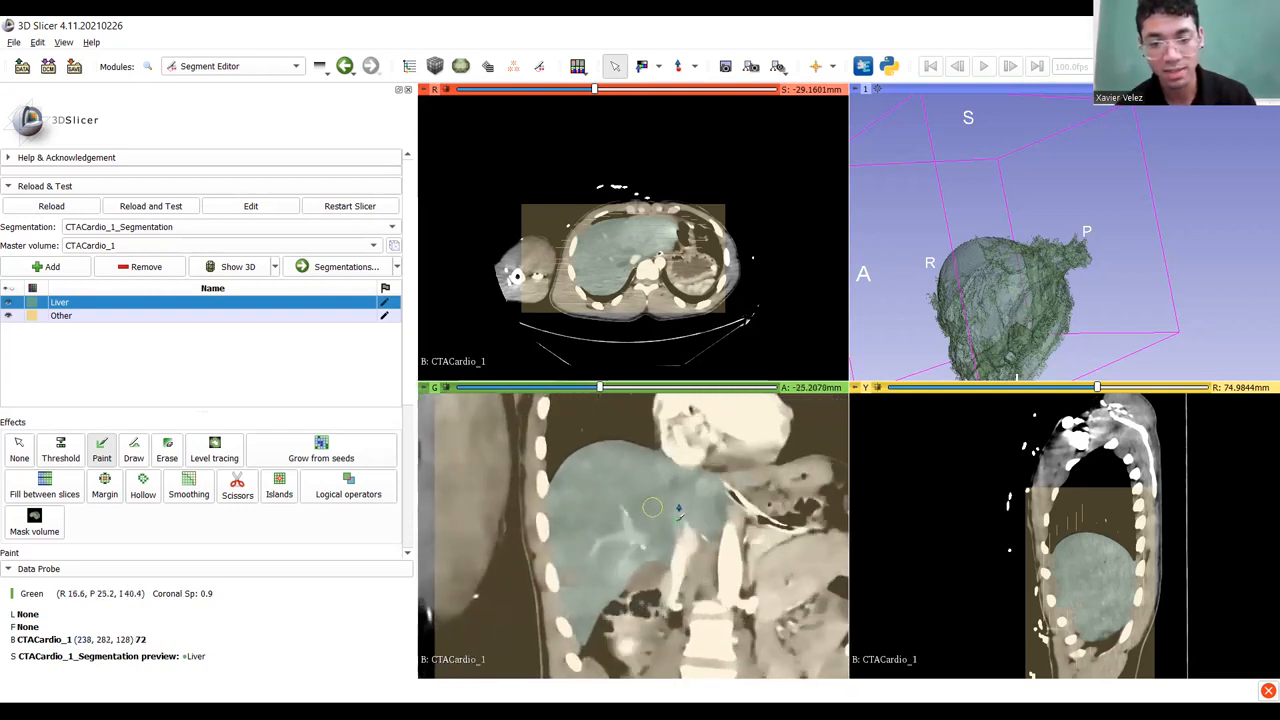
Apply the Grow from seeds result as the Liver and Other segmentation and hide the Other segment.
{"action": "scroll", "coordinate": [750, 497], "scroll_direction": "up", "scroll_amount": 16}
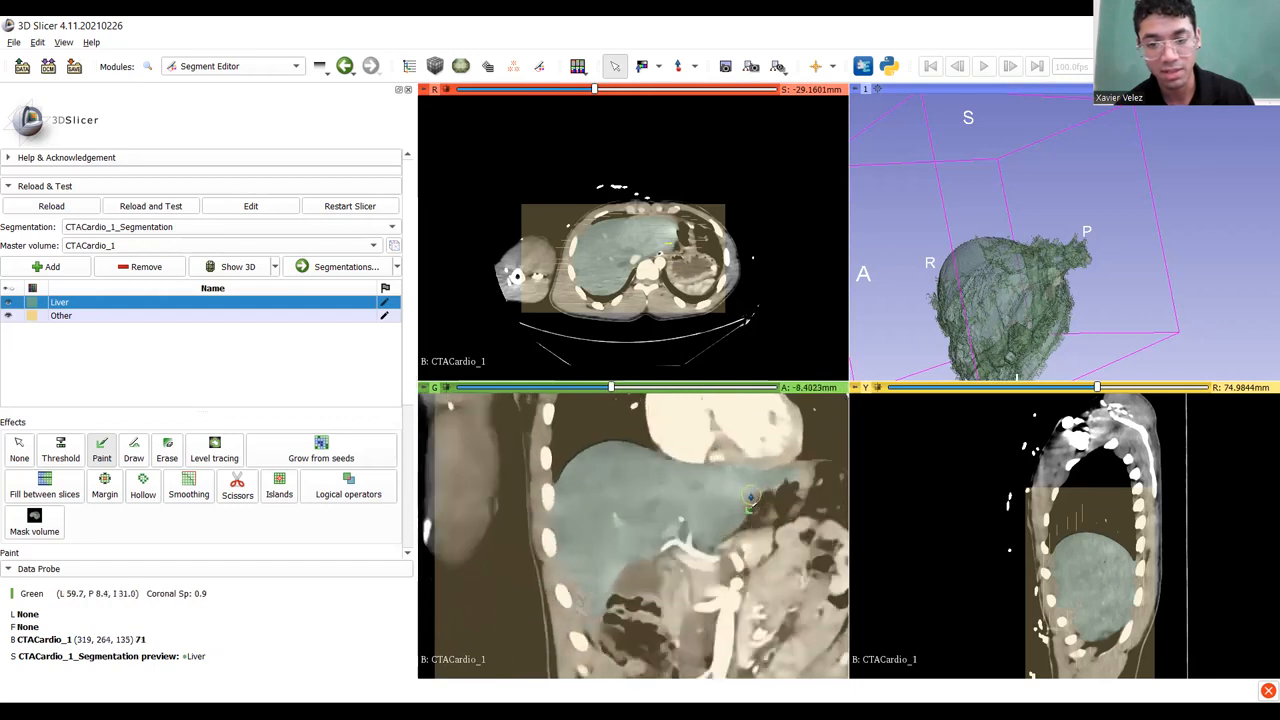
{"action": "scroll", "coordinate": [700, 511], "scroll_direction": "up", "scroll_amount": 20}
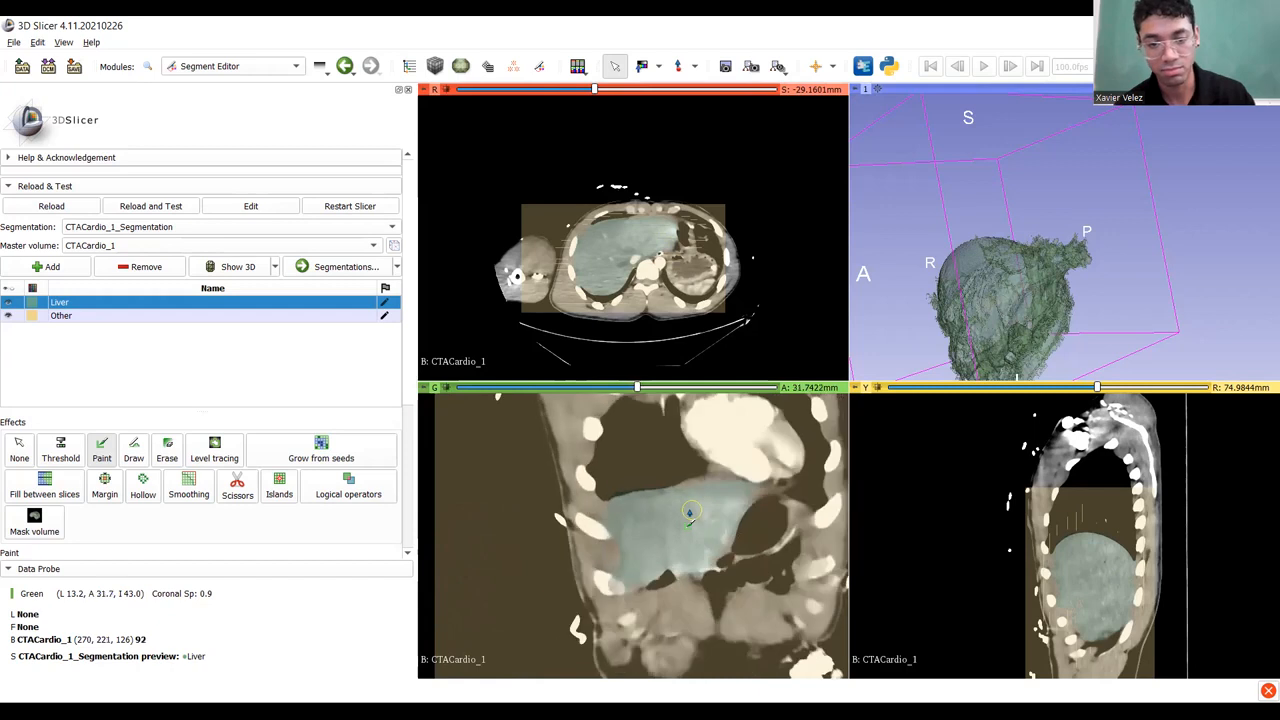
{"action": "scroll", "coordinate": [689, 513], "scroll_direction": "up", "scroll_amount": 16}
{"action": "scroll", "coordinate": [689, 513], "scroll_direction": "down", "scroll_amount": 18}
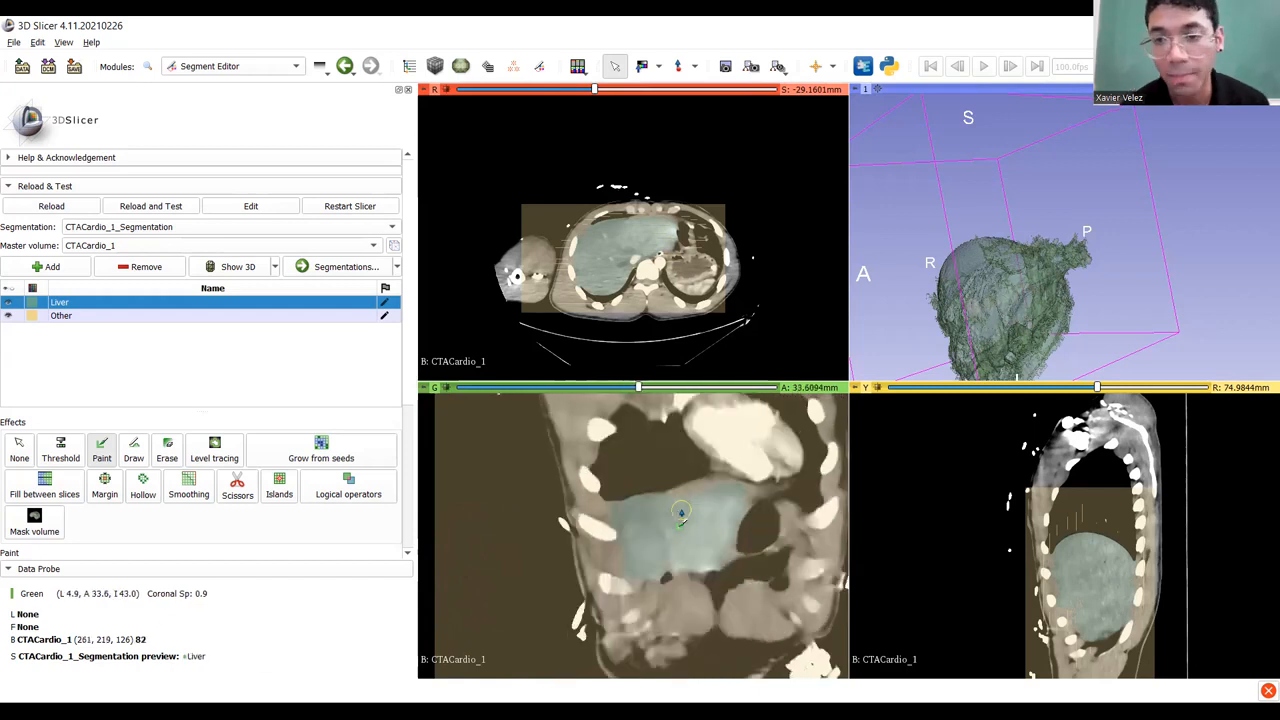
{"action": "scroll", "coordinate": [680, 508], "scroll_direction": "down", "scroll_amount": 5}
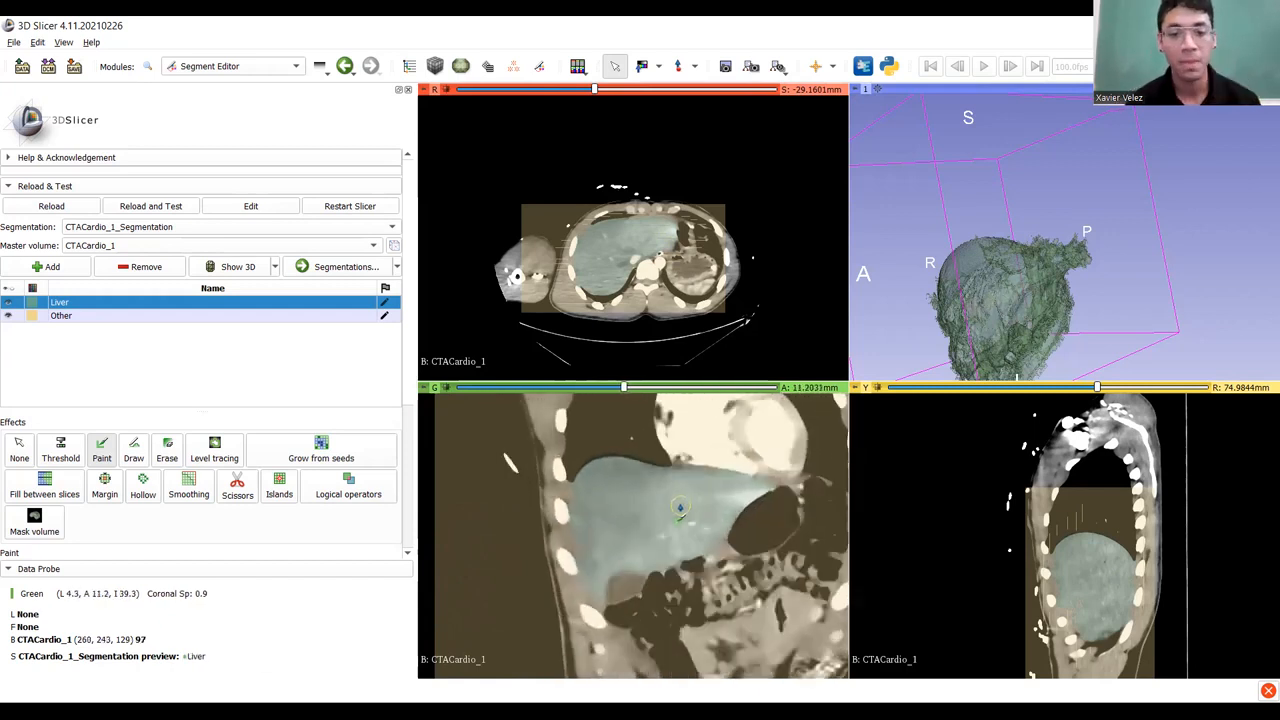
{"action": "left_click", "coordinate": [305, 453]}
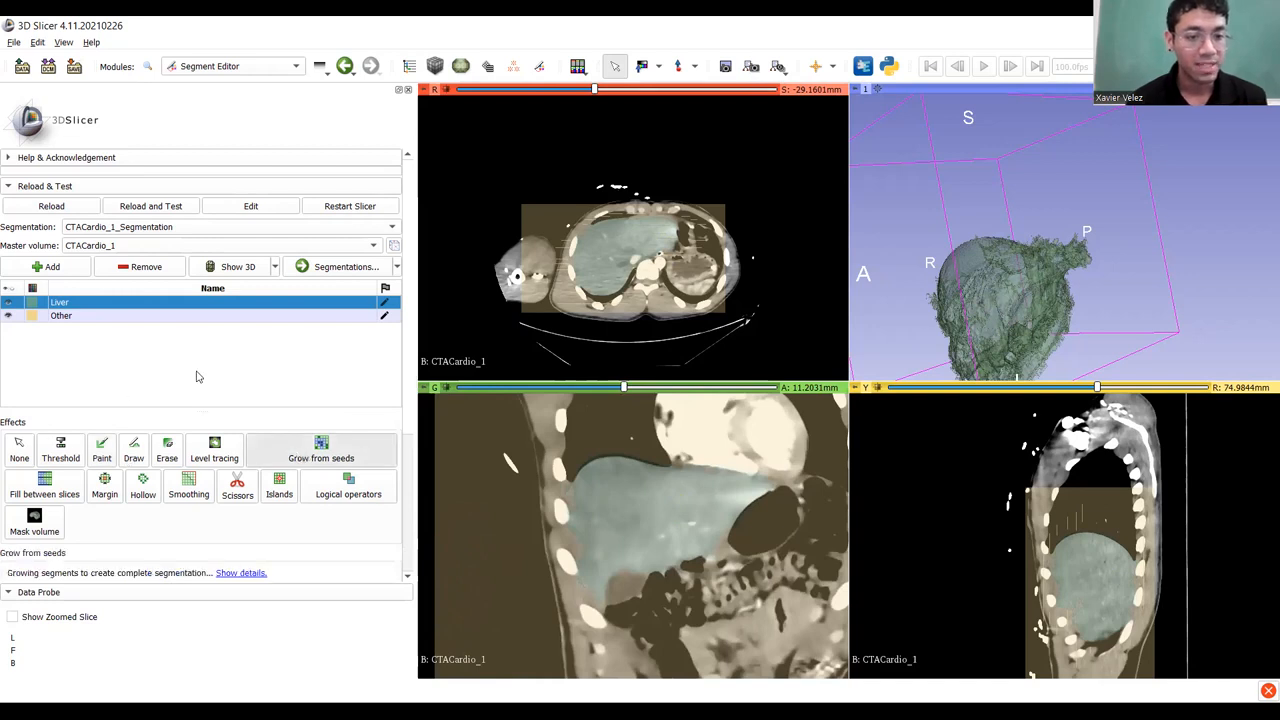
{"action": "scroll", "coordinate": [200, 380], "scroll_direction": "down", "scroll_amount": 5}
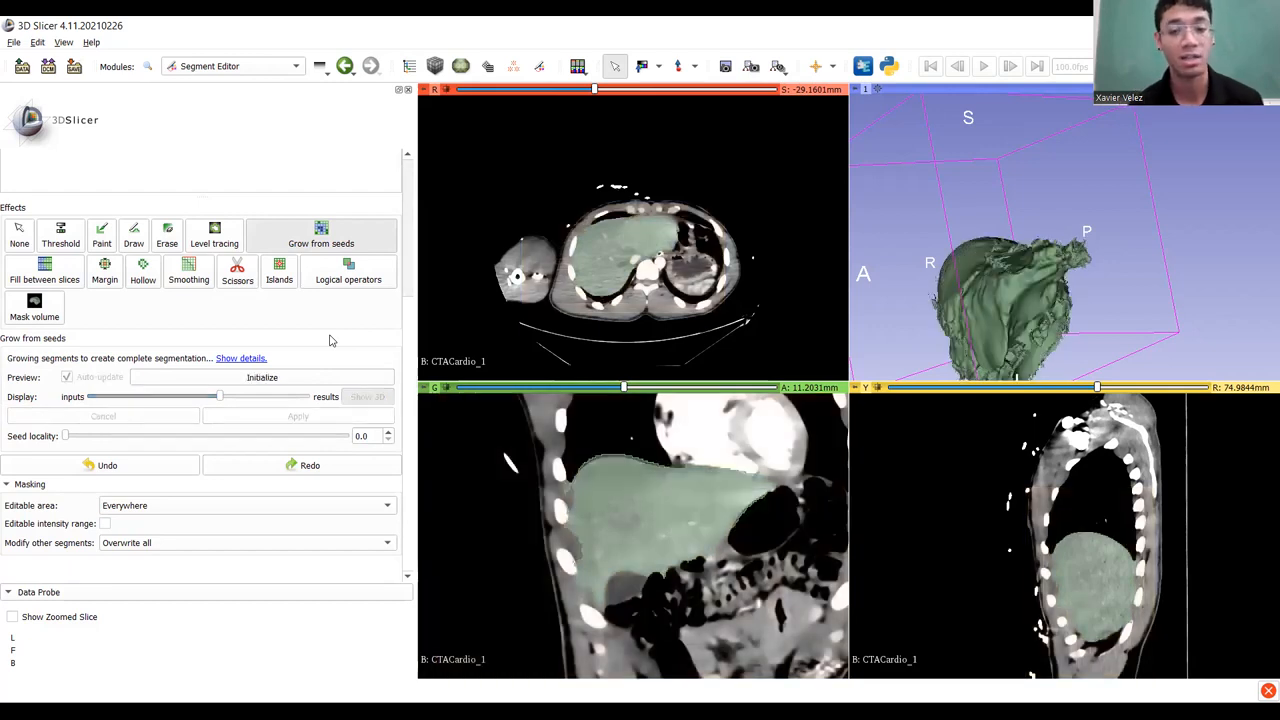
Inspect the surface of the 3D liver model from the front and both sides for rough areas.
{"action": "scroll", "coordinate": [1080, 292], "scroll_direction": "down", "scroll_amount": 4}
{"action": "scroll", "coordinate": [1078, 271], "scroll_direction": "up", "scroll_amount": 3}
{"action": "left_click_drag", "start_coordinate": [975, 318], "coordinate": [1064, 317]}
{"action": "middle_click_drag", "start_coordinate": [1064, 317], "coordinate": [1092, 276]}
{"action": "scroll", "coordinate": [1062, 254], "scroll_direction": "up", "scroll_amount": 4}
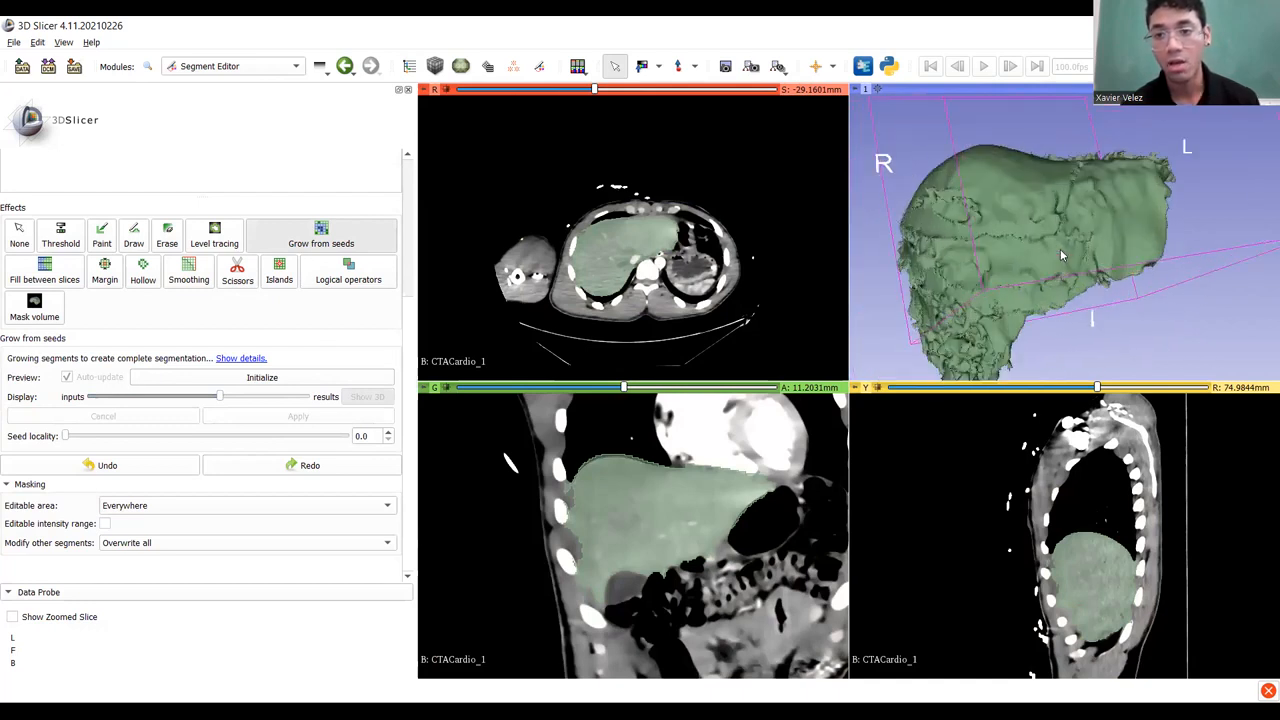
{"action": "scroll", "coordinate": [1065, 261], "scroll_direction": "down", "scroll_amount": 1}
{"action": "left_click_drag", "start_coordinate": [1110, 266], "coordinate": [1010, 301]}
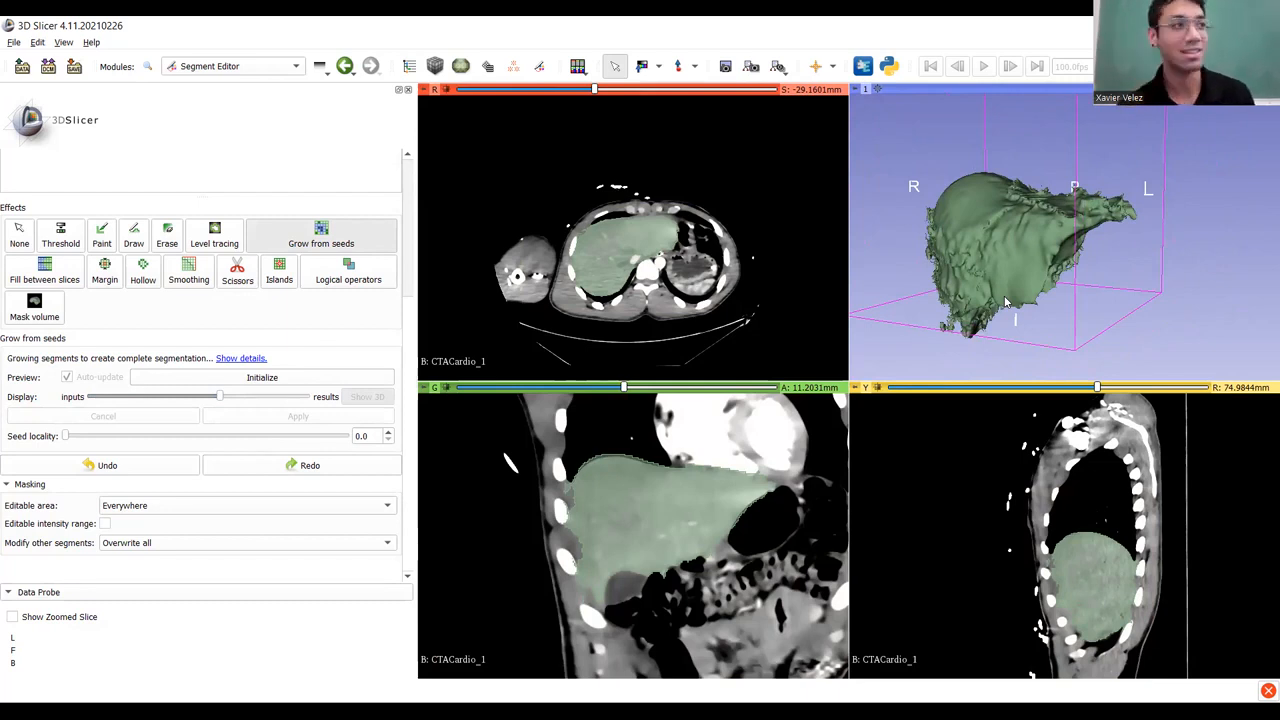
{"action": "scroll", "coordinate": [1030, 290], "scroll_direction": "up", "scroll_amount": 2}
{"action": "scroll", "coordinate": [1030, 288], "scroll_direction": "down", "scroll_amount": 3}
{"action": "left_click_drag", "start_coordinate": [1096, 282], "coordinate": [1243, 263]}
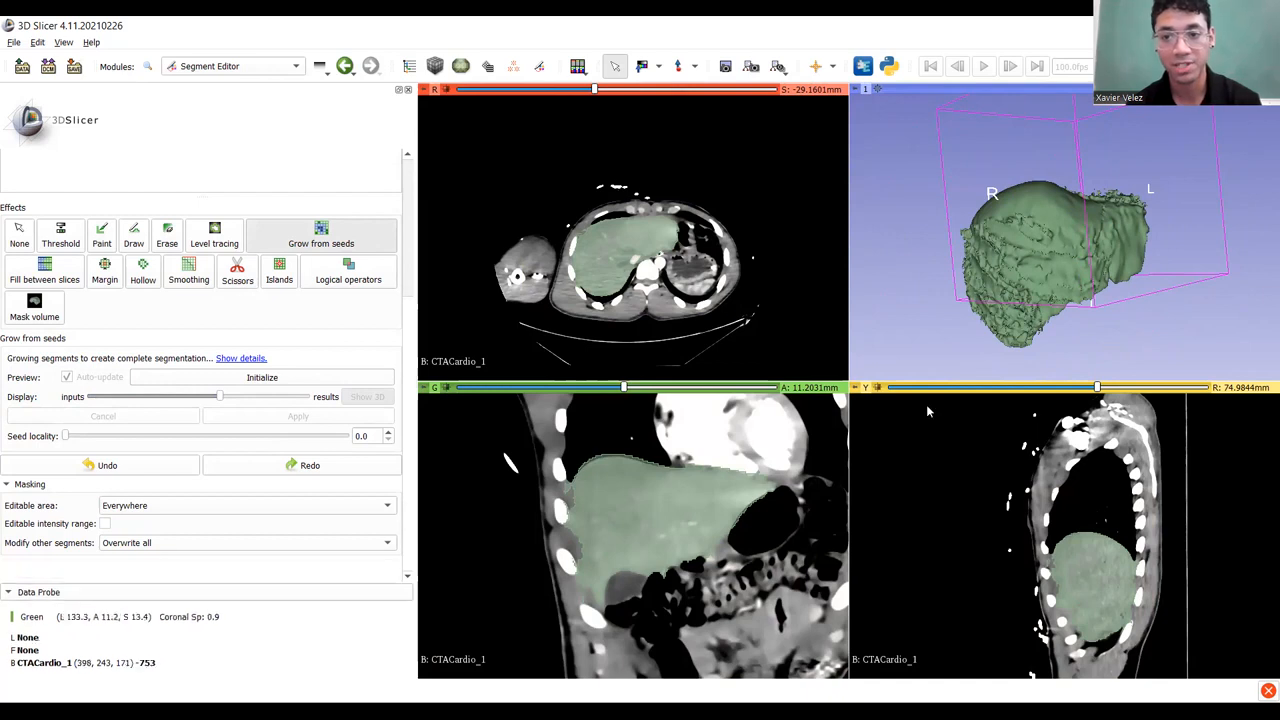
{"action": "left_click_drag", "start_coordinate": [1106, 266], "coordinate": [1015, 287]}
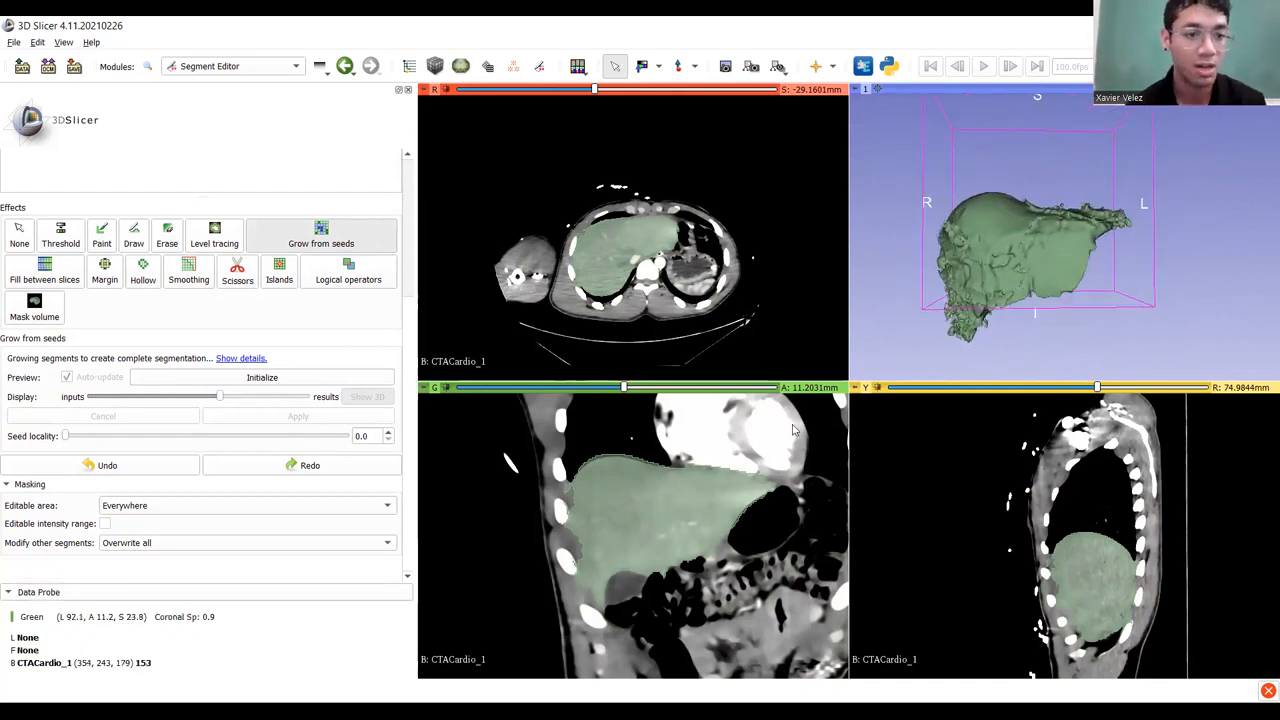
Activate the Smoothing effect for the Liver segment and set its smoothing method to Gaussian.
{"action": "left_click", "coordinate": [188, 275]}
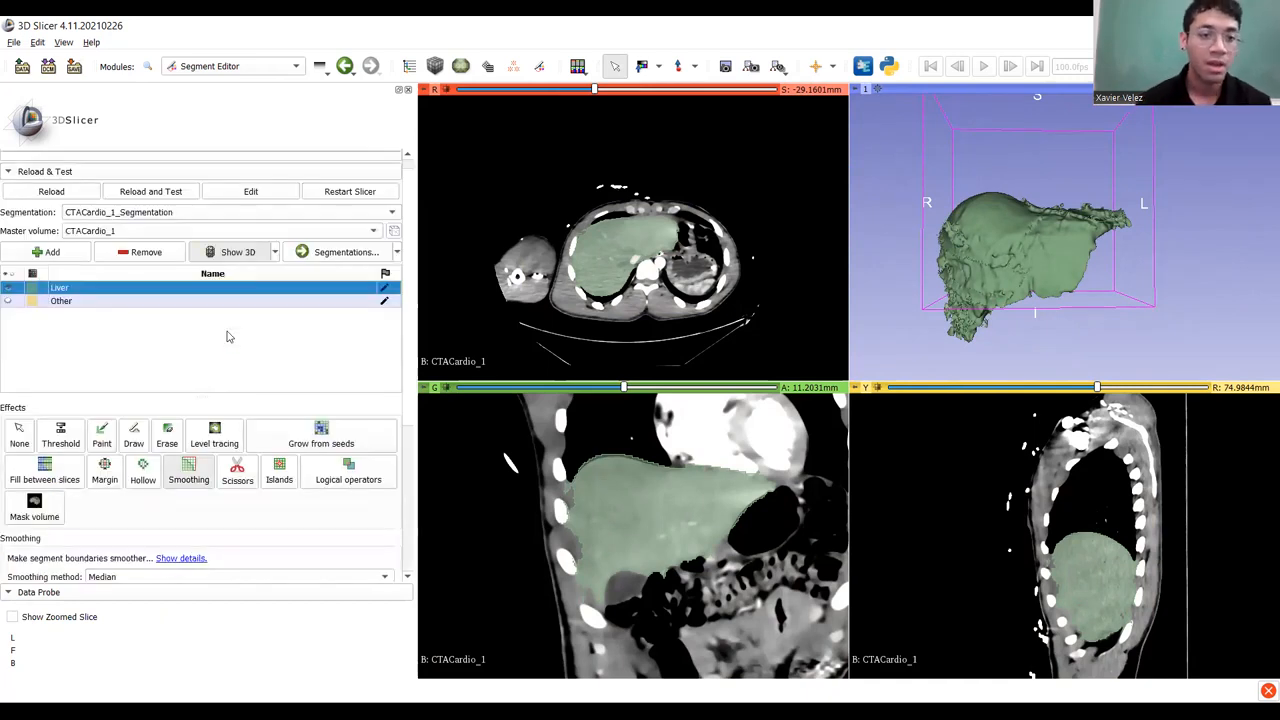
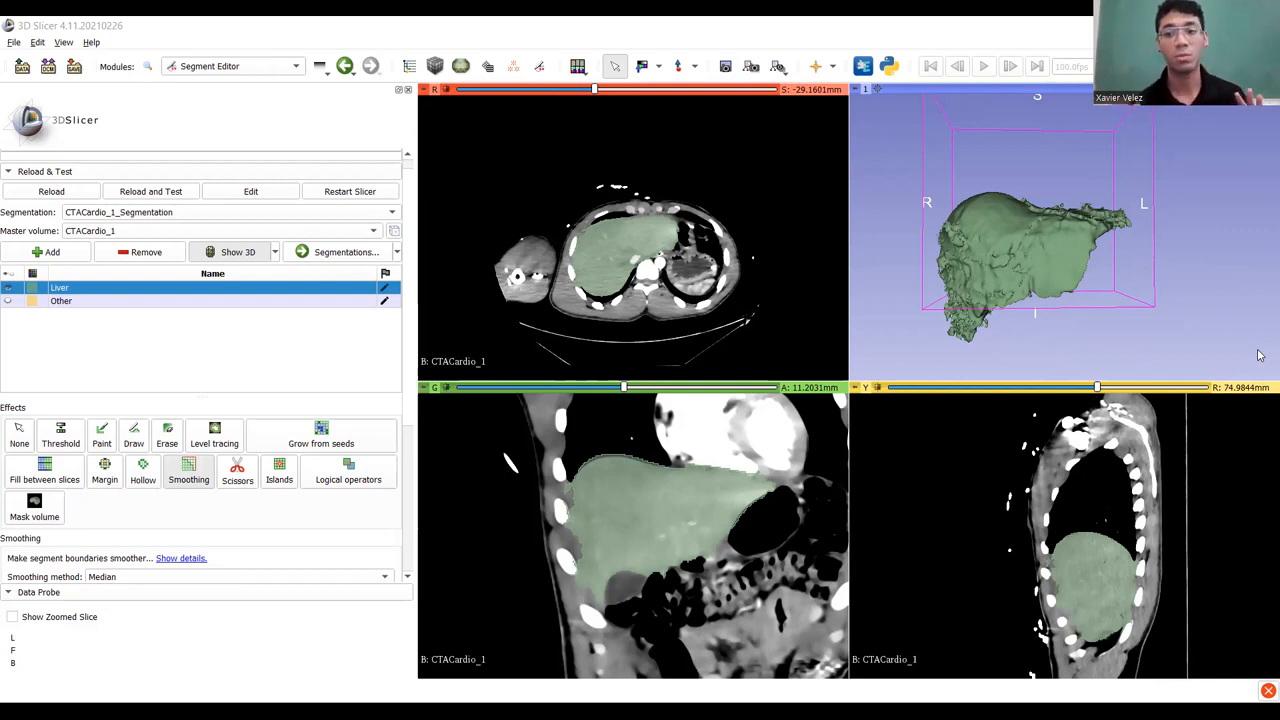
{"action": "middle_click_drag", "start_coordinate": [984, 246], "coordinate": [1008, 251]}
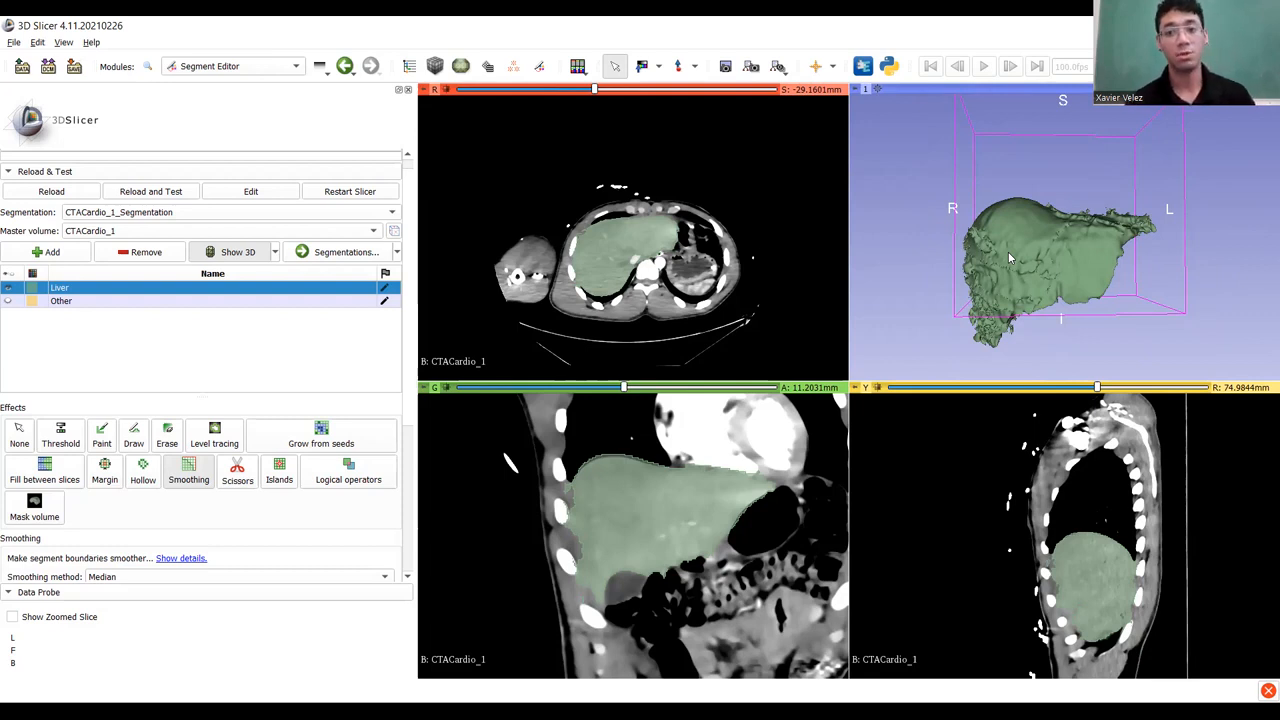
{"action": "scroll", "coordinate": [1008, 251], "scroll_direction": "up", "scroll_amount": 2}
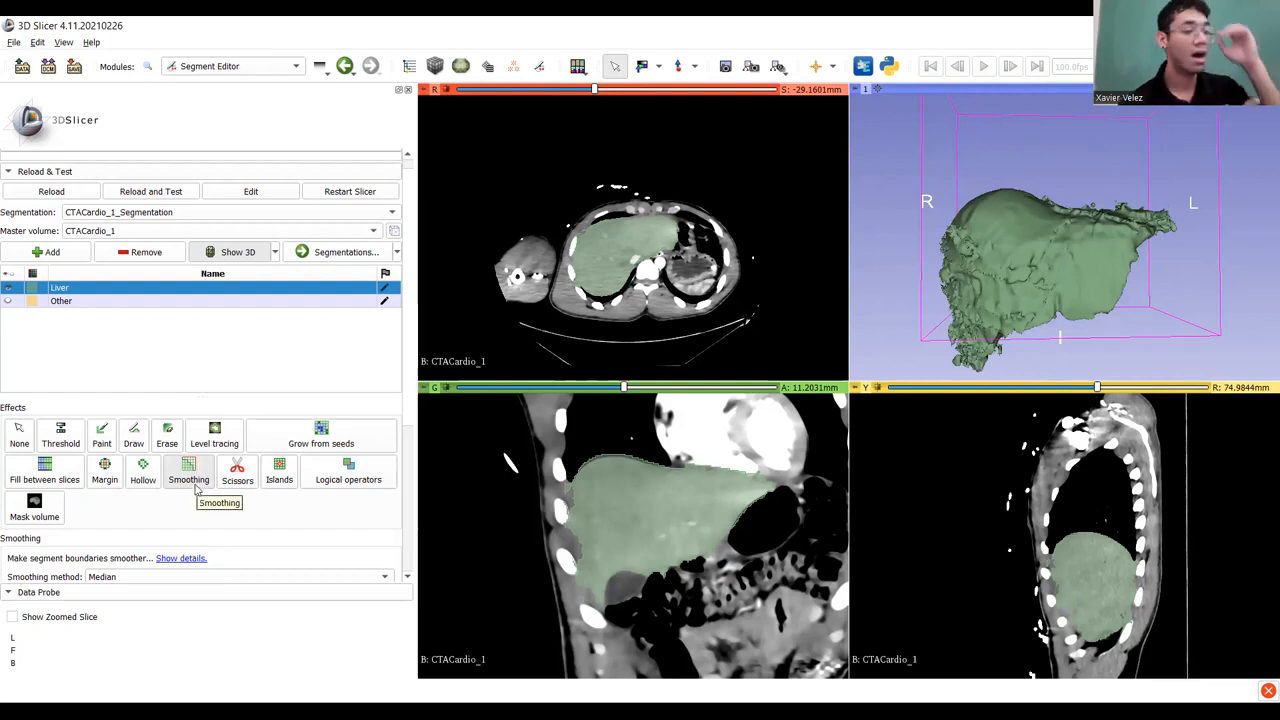
{"action": "left_click", "coordinate": [190, 484]}
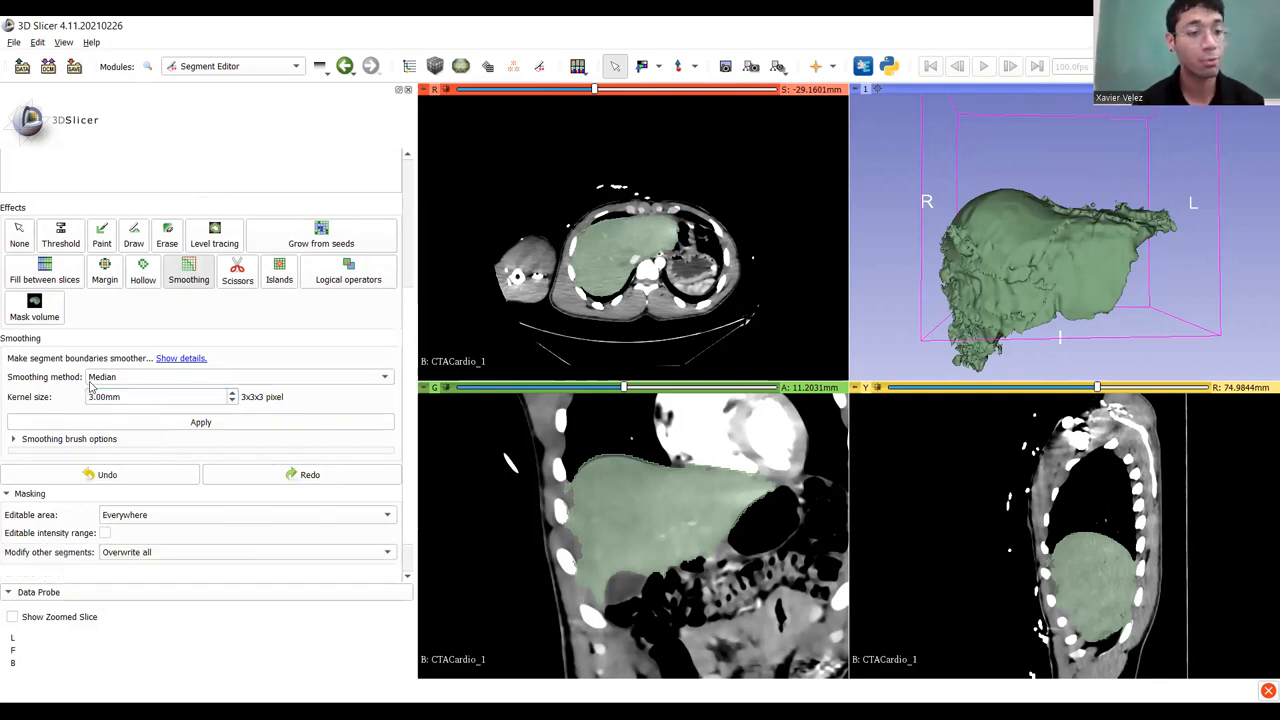
{"action": "left_click", "coordinate": [92, 378]}
{"action": "left_click", "coordinate": [80, 408]}
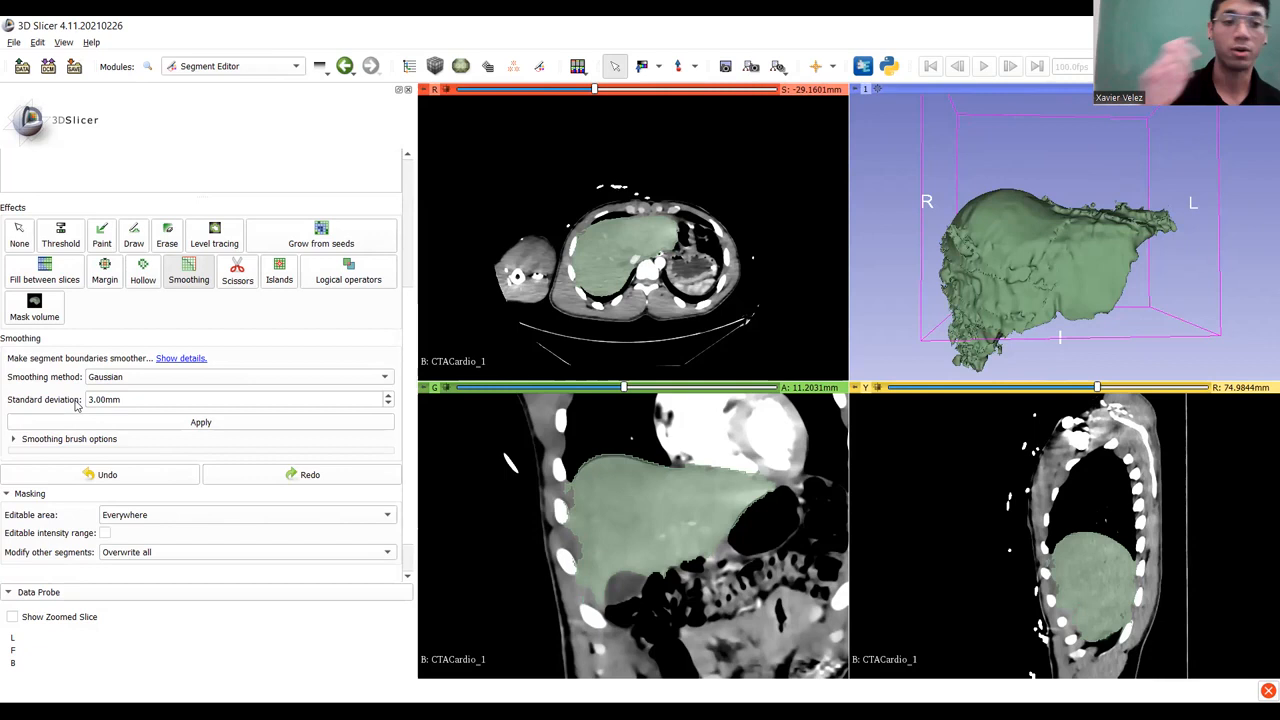
{"action": "left_click", "coordinate": [159, 388]}
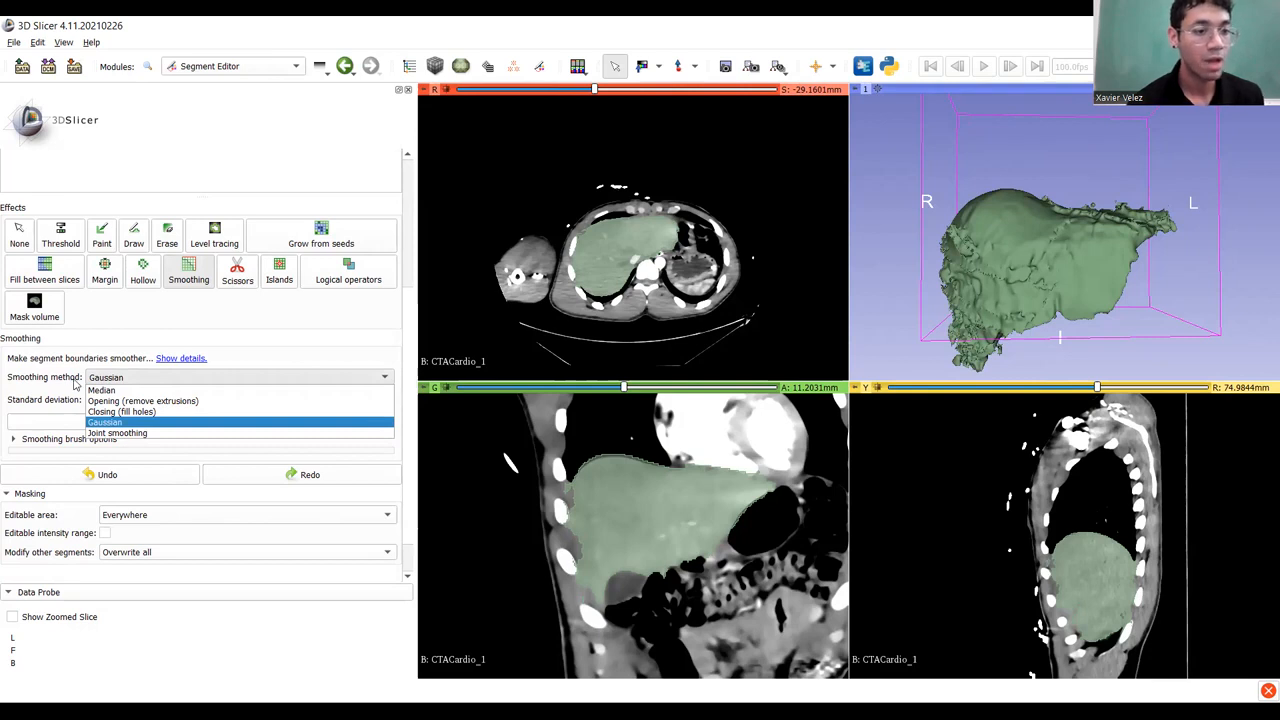
{"action": "left_click", "coordinate": [100, 390]}
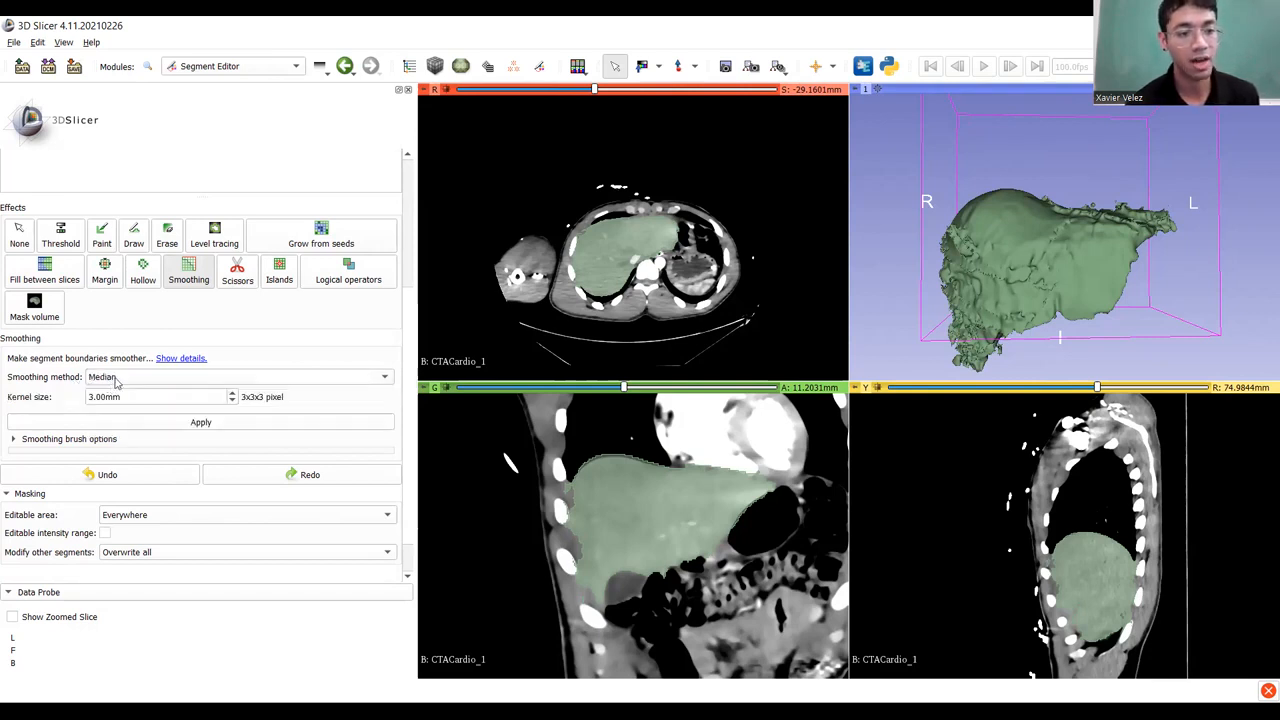
{"action": "left_click", "coordinate": [116, 381]}
{"action": "left_click", "coordinate": [105, 421]}
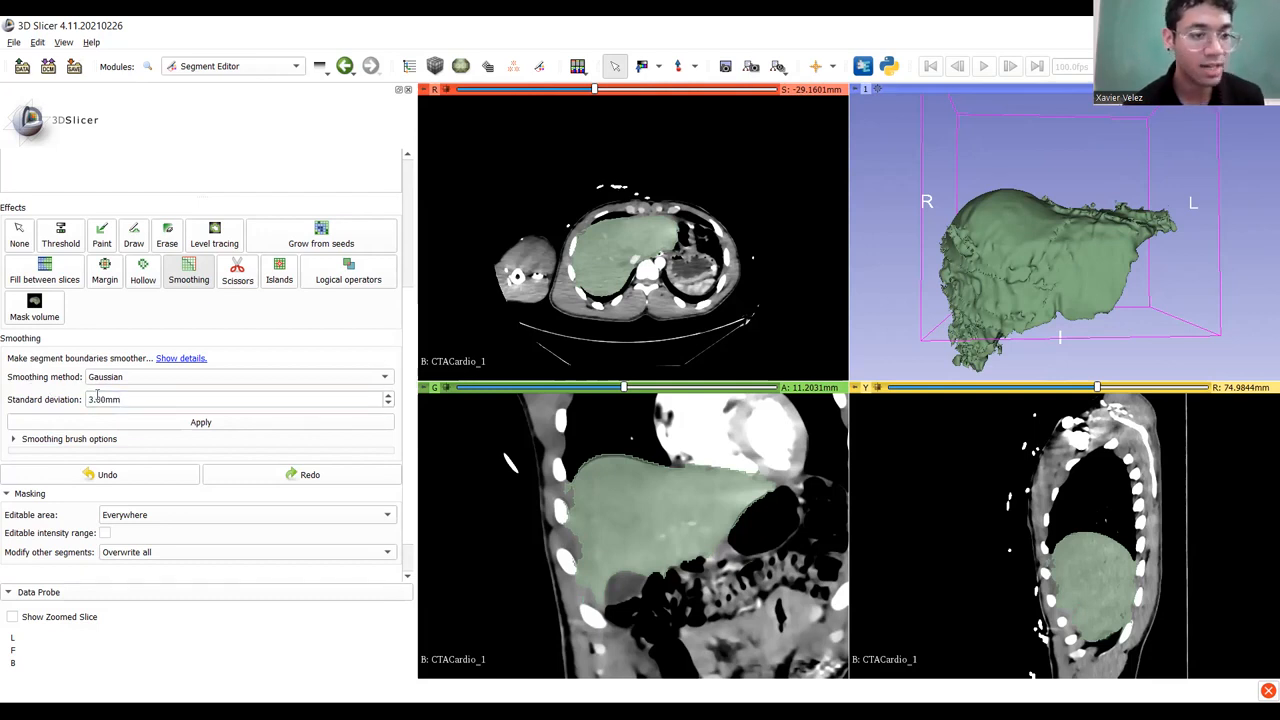
Try Gaussian smoothing on the Liver segment with a 3 mm standard deviation and undo it.
{"action": "left_click_drag", "start_coordinate": [88, 401], "coordinate": [130, 412]}
{"action": "left_click", "coordinate": [112, 405]}
{"action": "left_click", "coordinate": [72, 410]}
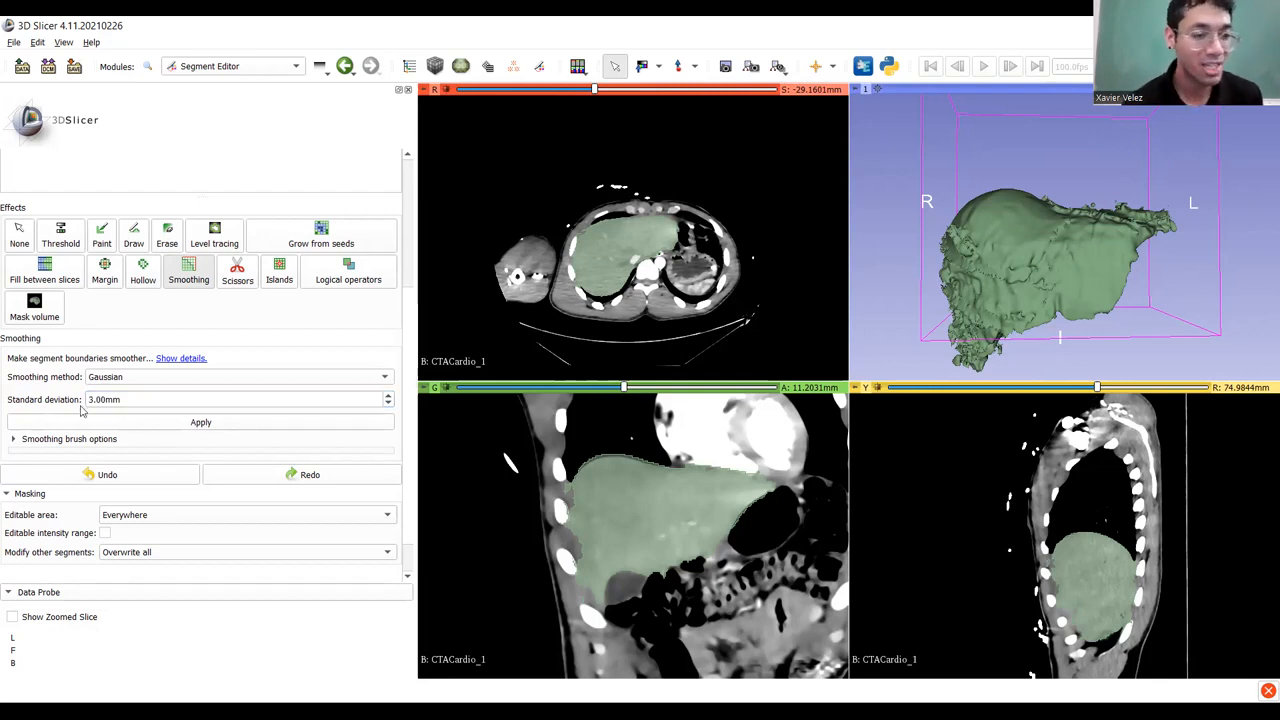
{"action": "left_click", "coordinate": [93, 399]}
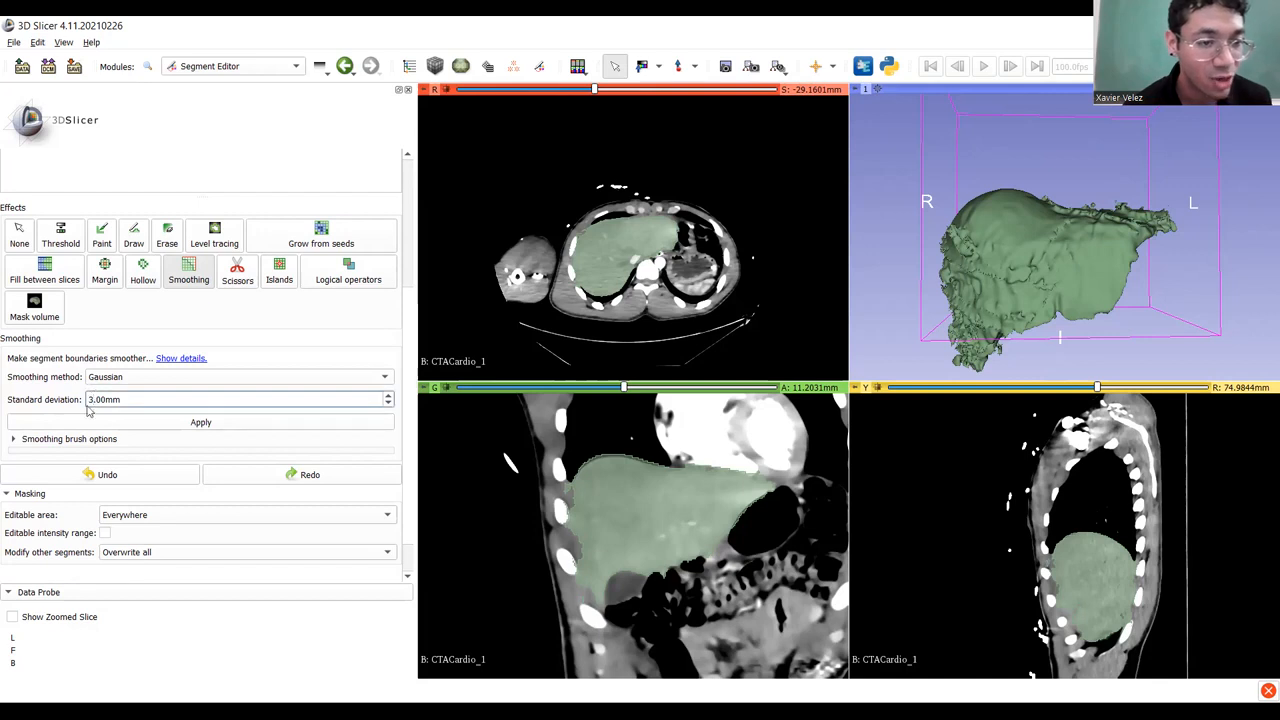
{"action": "left_click_drag", "start_coordinate": [1013, 317], "coordinate": [1033, 292]}
{"action": "left_click", "coordinate": [90, 399]}
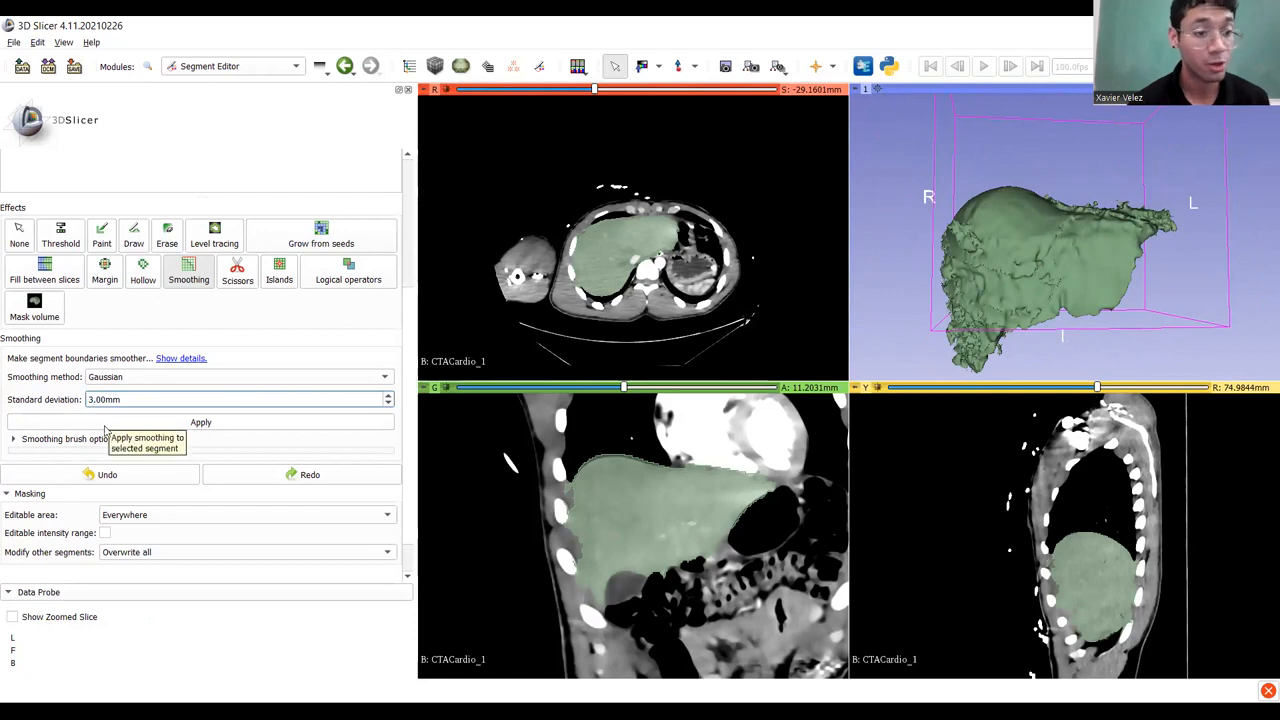
{"action": "left_click", "coordinate": [106, 428]}
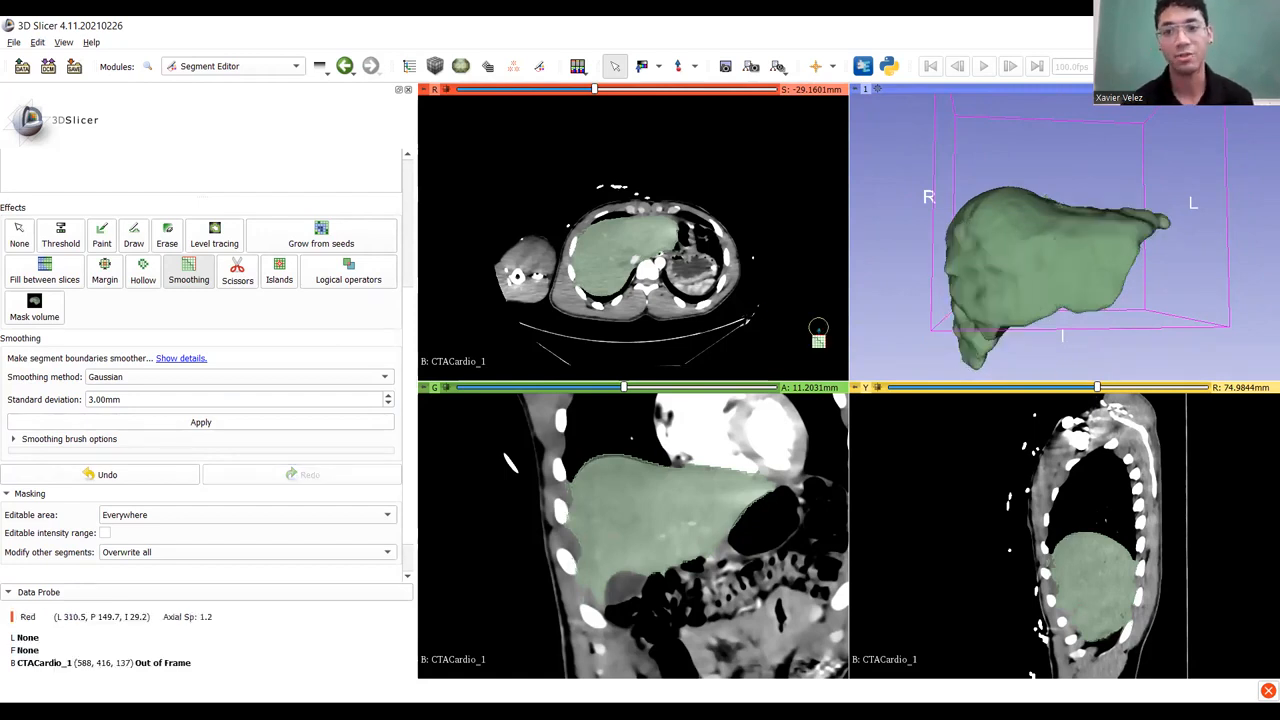
{"action": "left_click_drag", "start_coordinate": [1182, 272], "coordinate": [1140, 258]}
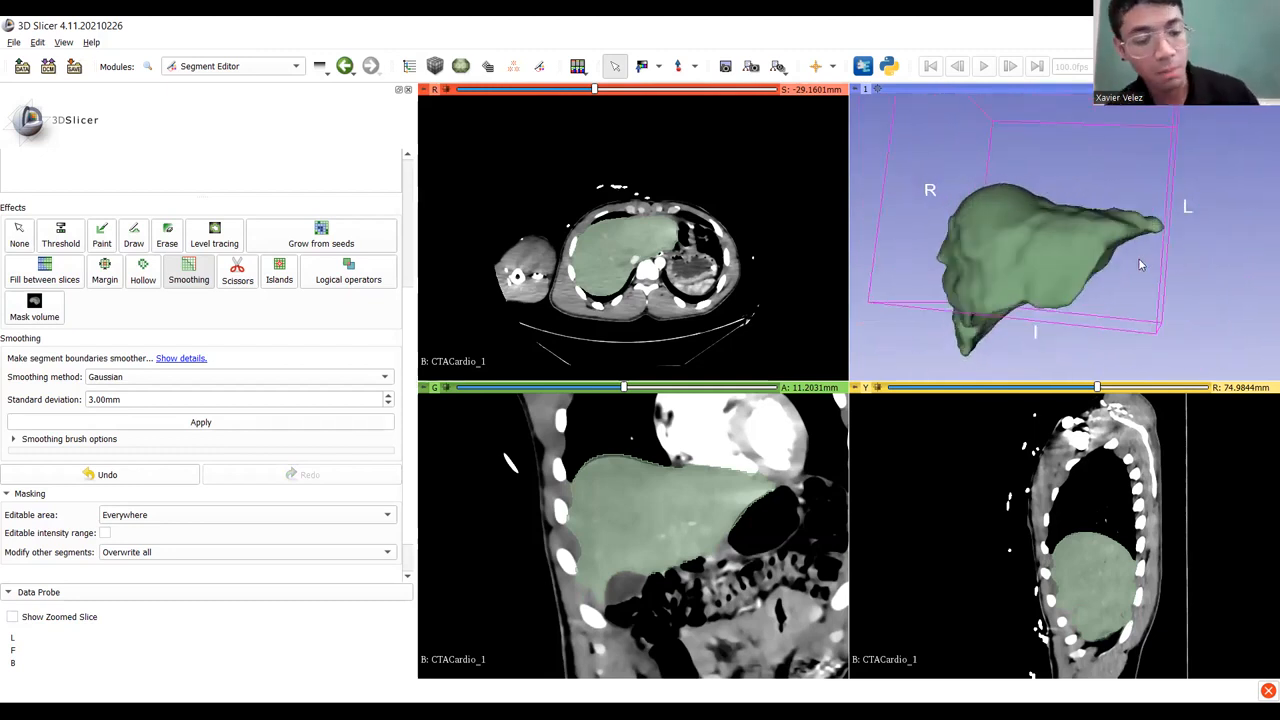
{"action": "key", "text": "ctrl+z"}
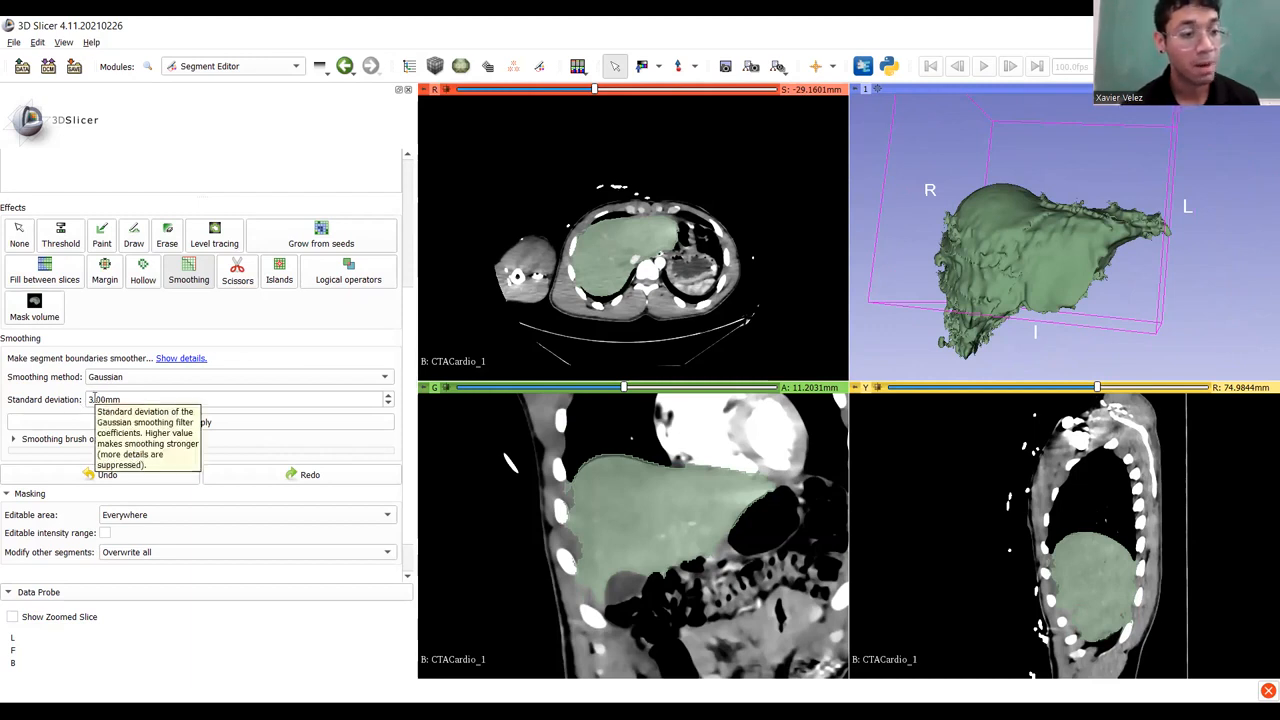
Try Gaussian smoothing on the Liver segment with a 24 mm standard deviation.
{"action": "left_click_drag", "start_coordinate": [91, 400], "coordinate": [70, 403]}
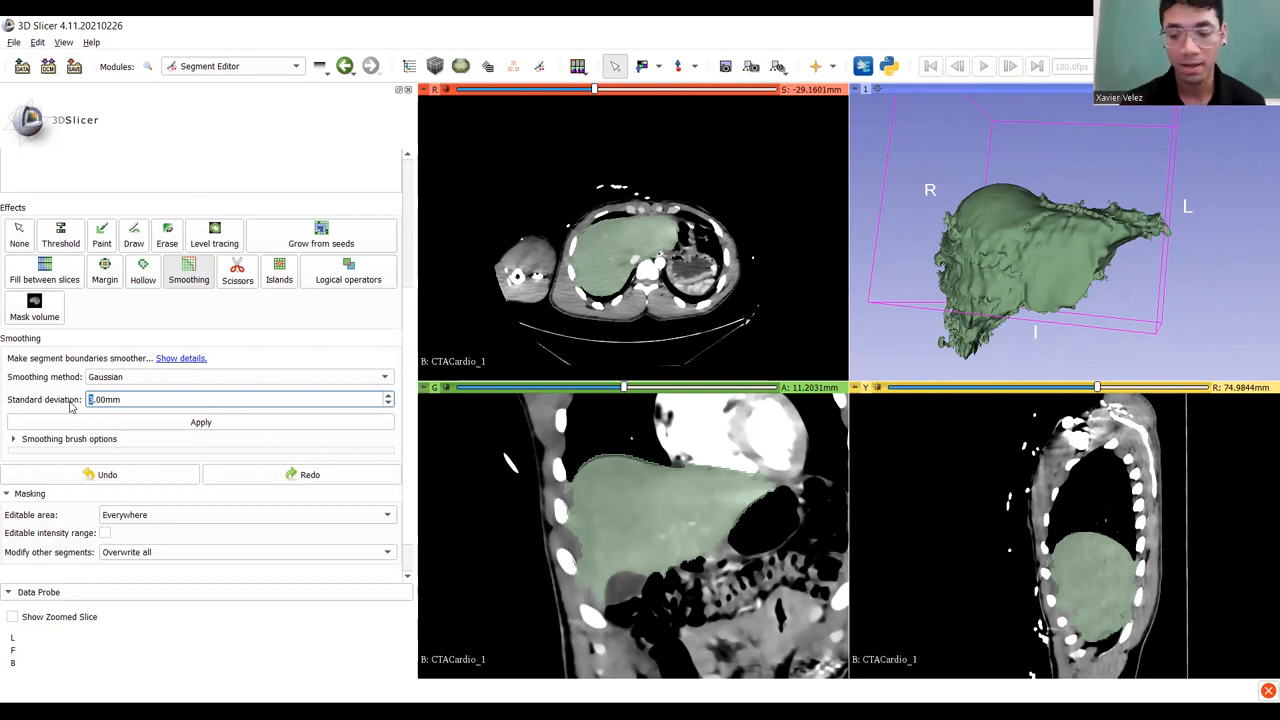
{"action": "type", "text": "24"}
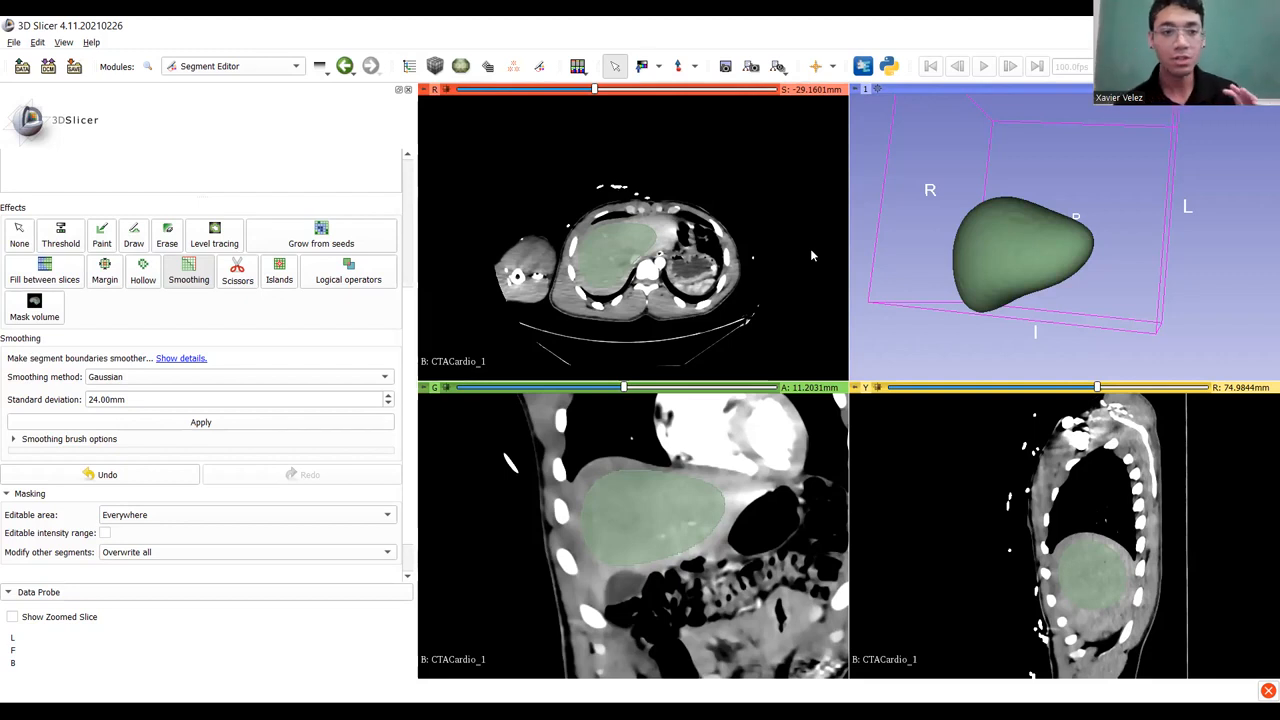
{"action": "scroll", "coordinate": [291, 375], "scroll_direction": "up", "scroll_amount": 5}
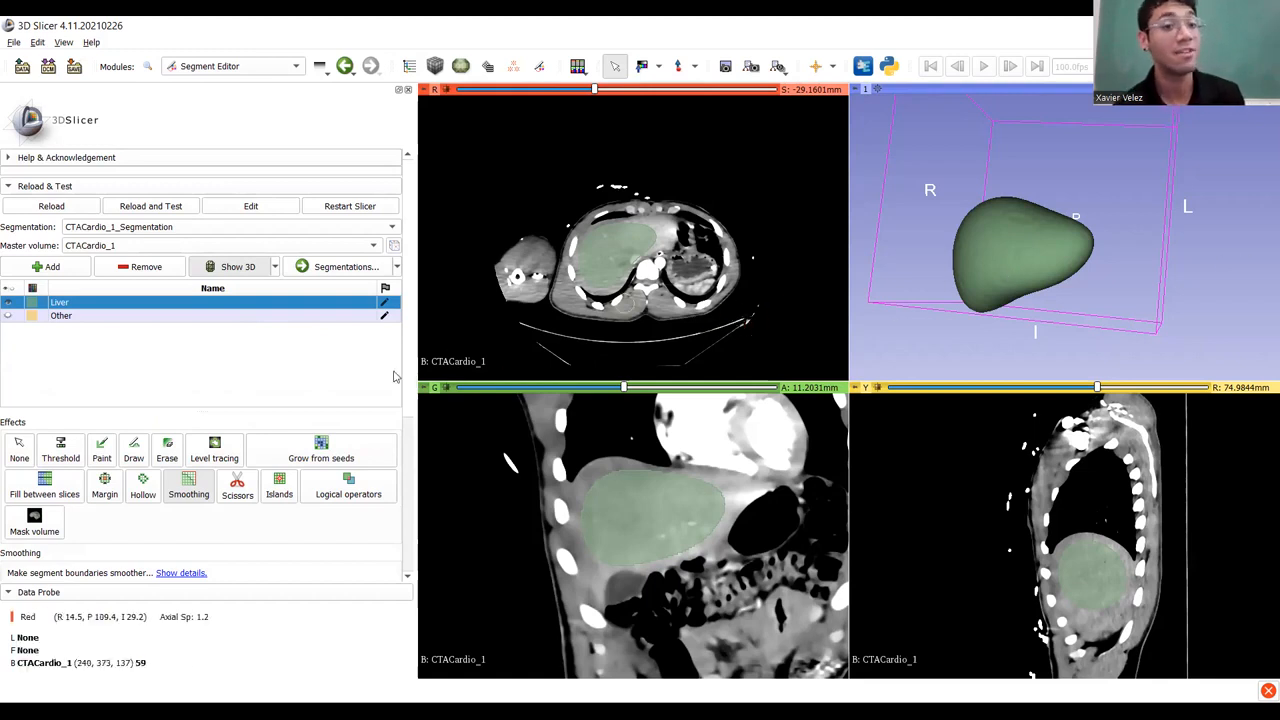
Examine the shape of the heavily smoothed 3D liver model from several distances and angles.
{"action": "scroll", "coordinate": [1073, 294], "scroll_direction": "up", "scroll_amount": 5}
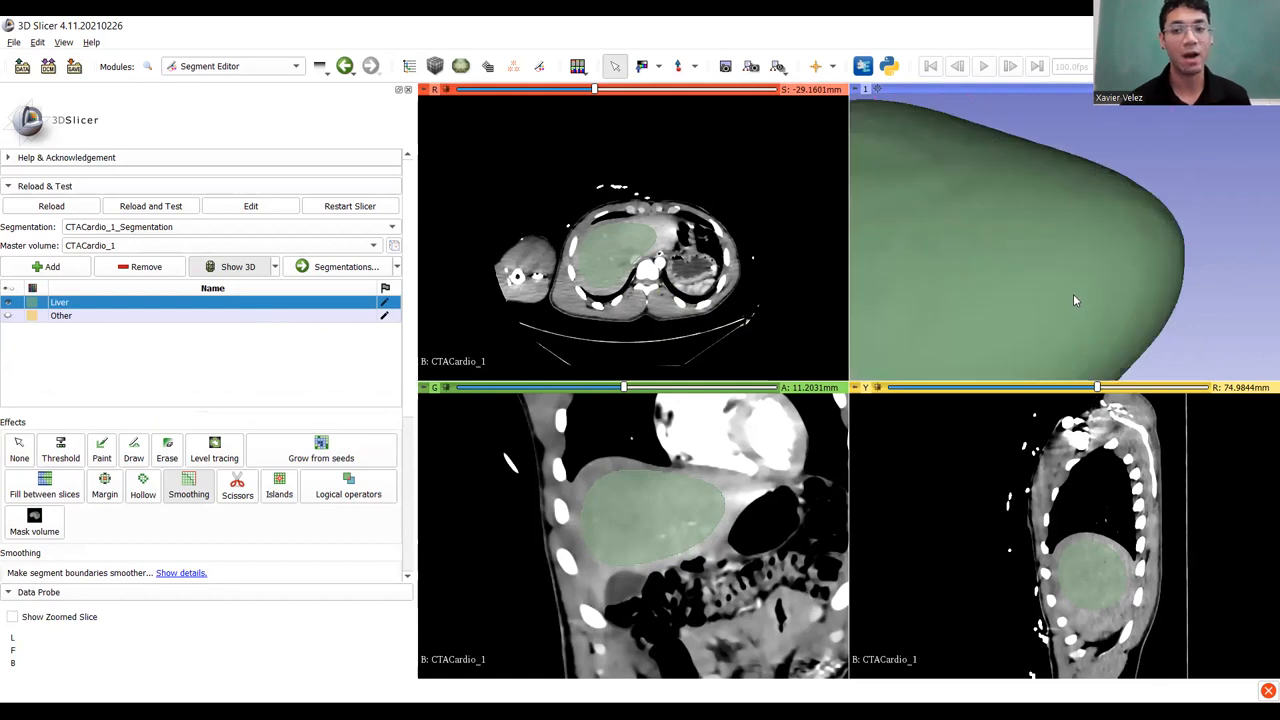
{"action": "scroll", "coordinate": [1069, 290], "scroll_direction": "down", "scroll_amount": 10}
{"action": "scroll", "coordinate": [1069, 290], "scroll_direction": "down", "scroll_amount": 2}
{"action": "middle_click_drag", "start_coordinate": [1074, 252], "coordinate": [1063, 288]}
{"action": "scroll", "coordinate": [1046, 328], "scroll_direction": "up", "scroll_amount": 6}
{"action": "left_click_drag", "start_coordinate": [1056, 270], "coordinate": [1037, 374]}
{"action": "scroll", "coordinate": [1020, 290], "scroll_direction": "up", "scroll_amount": 3}
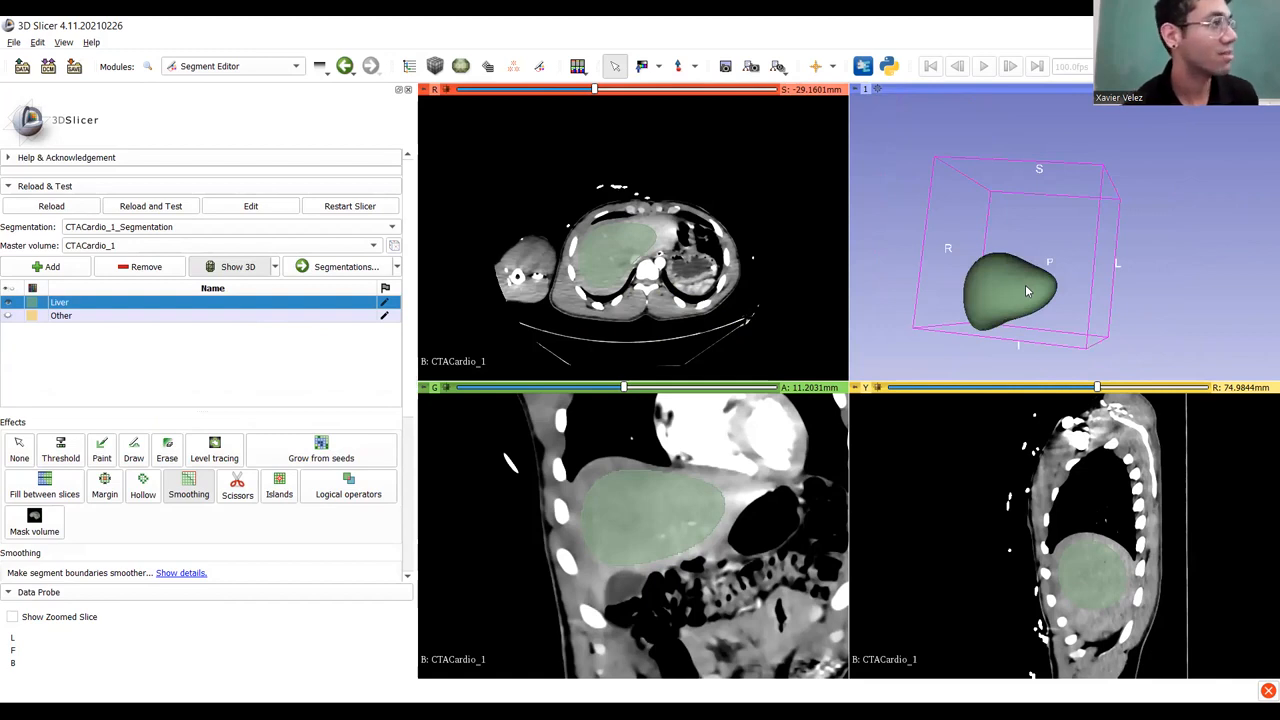
{"action": "scroll", "coordinate": [1030, 290], "scroll_direction": "down", "scroll_amount": 6}
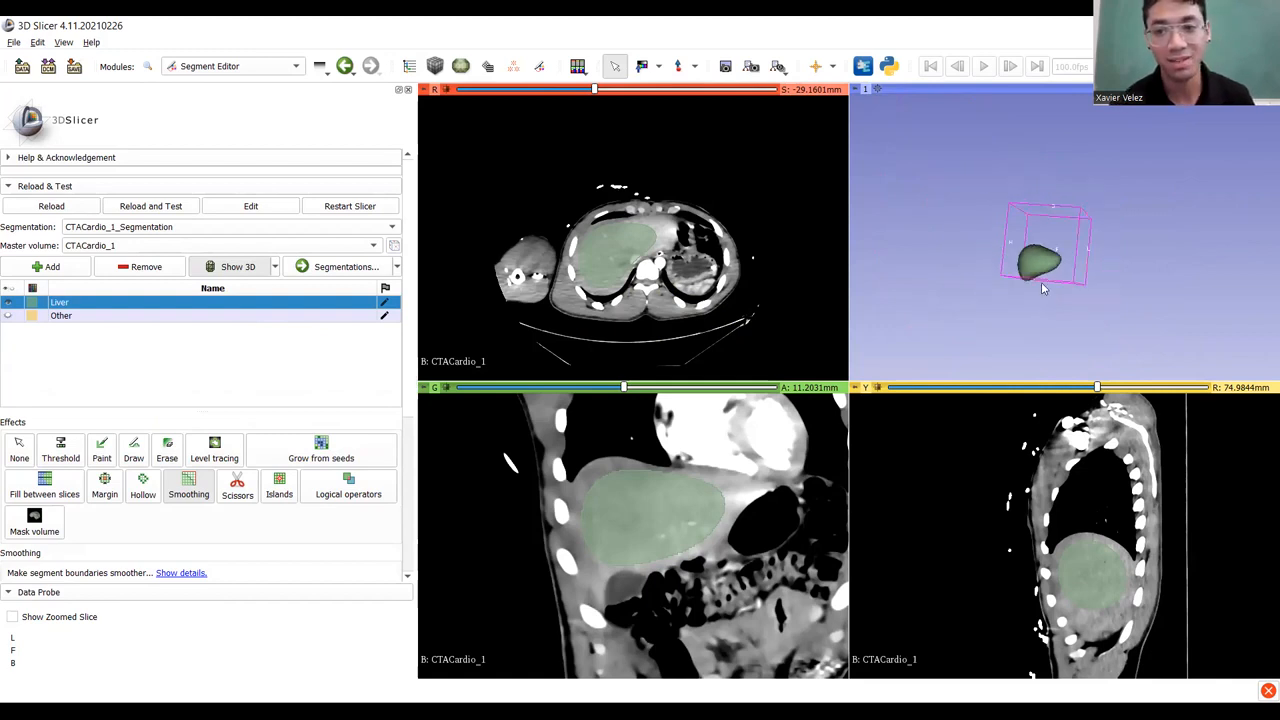
{"action": "scroll", "coordinate": [1100, 222], "scroll_direction": "down", "scroll_amount": 5}
{"action": "scroll", "coordinate": [940, 332], "scroll_direction": "up", "scroll_amount": 4}
{"action": "middle_click_drag", "start_coordinate": [976, 318], "coordinate": [1105, 137]}
{"action": "right_click_drag", "start_coordinate": [1034, 122], "coordinate": [1047, 284]}
{"action": "middle_click_drag", "start_coordinate": [1001, 161], "coordinate": [1101, 247]}
{"action": "scroll", "coordinate": [1026, 274], "scroll_direction": "up", "scroll_amount": 4}
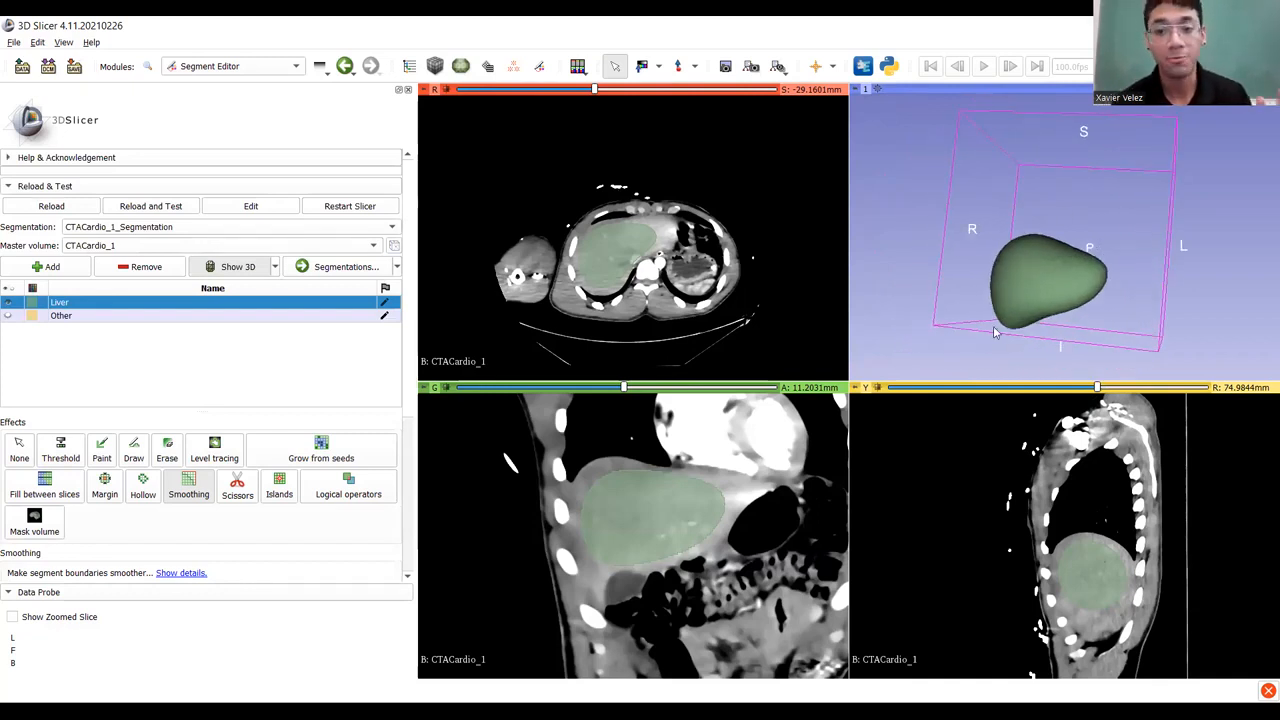
{"action": "left_click_drag", "start_coordinate": [1062, 311], "coordinate": [1093, 261]}
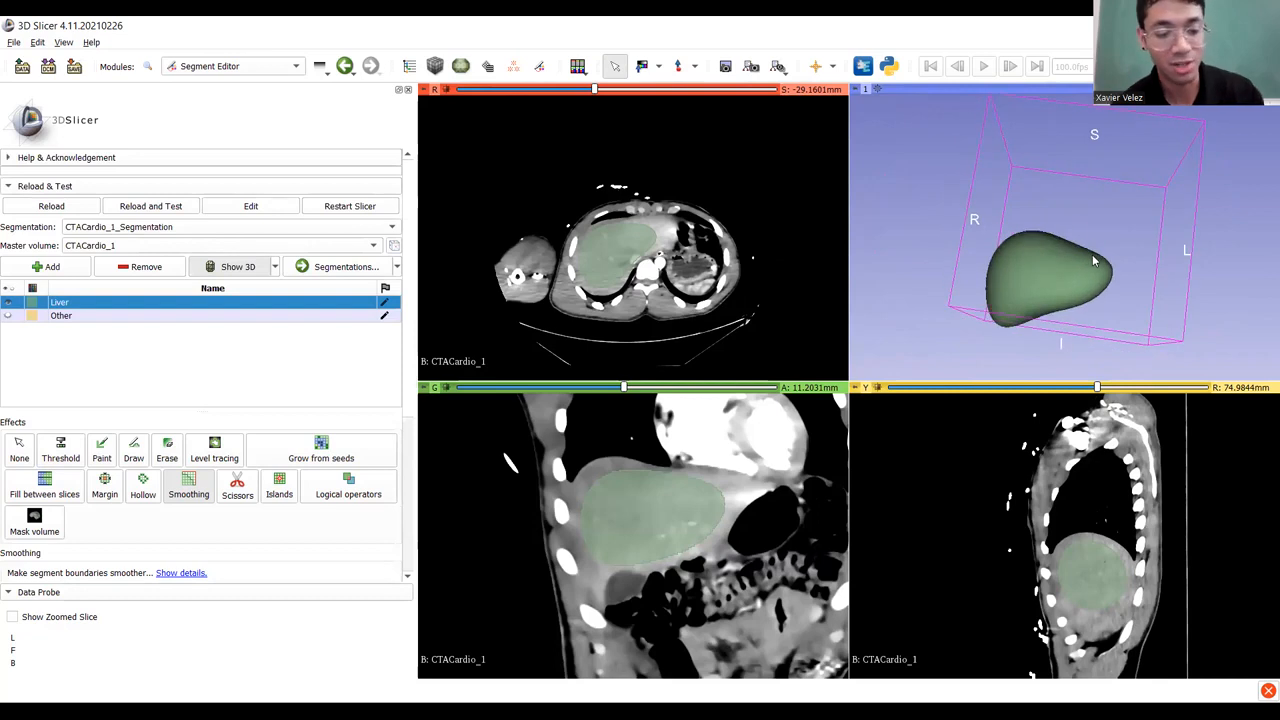
Undo the 24 mm Gaussian smoothing of the Liver segment and return to the Smoothing settings.
{"action": "key", "text": "ctrl+z"}
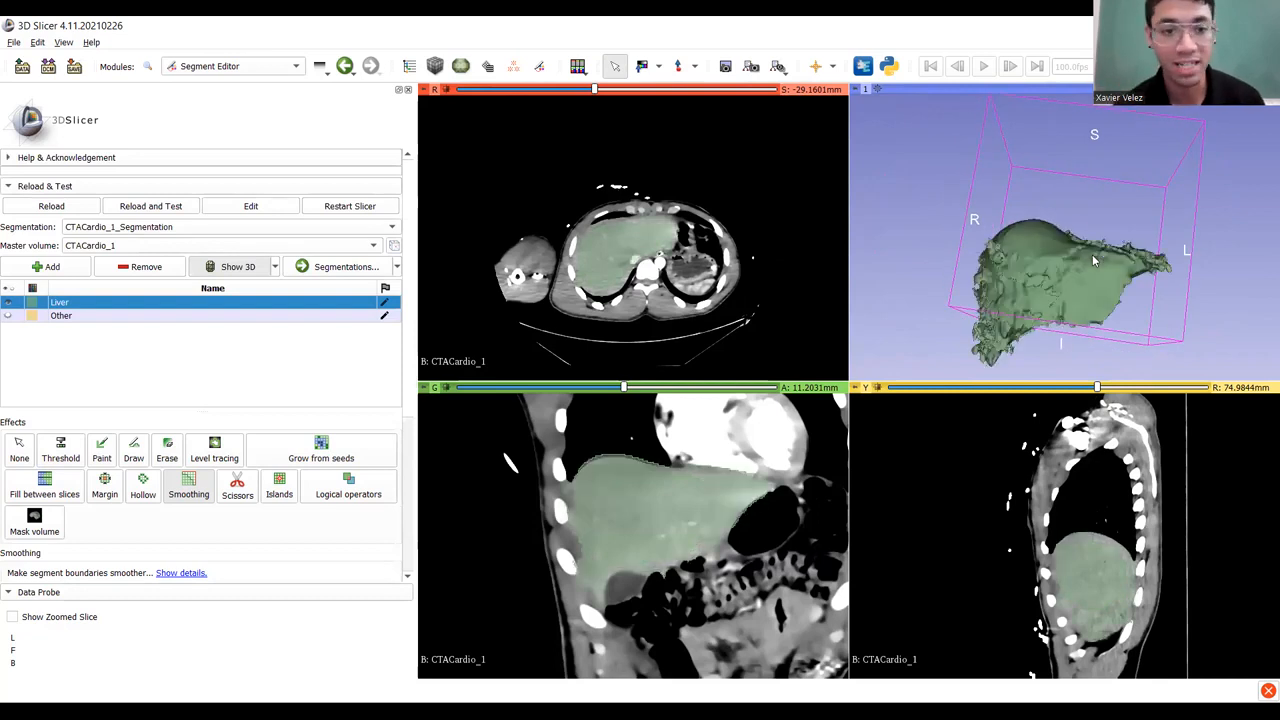
{"action": "scroll", "coordinate": [15, 347], "scroll_direction": "down", "scroll_amount": 5}
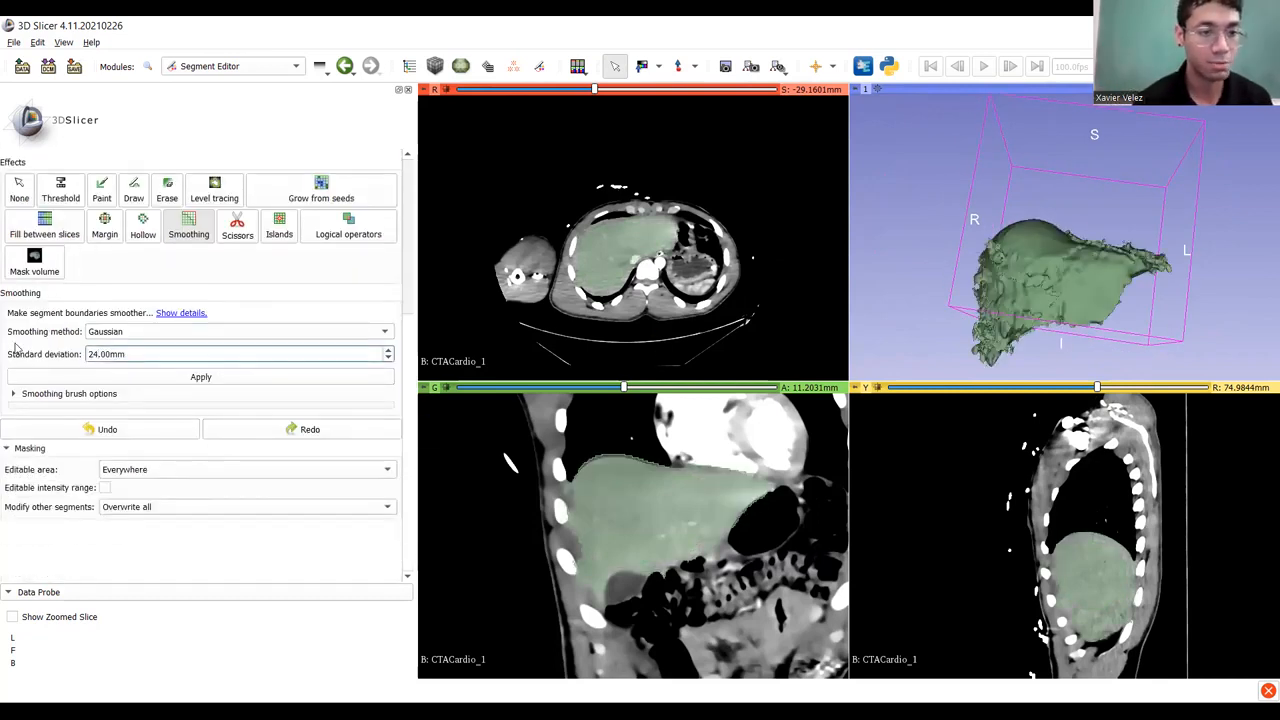
Try Gaussian smoothing on the Liver segment with a 5 mm standard deviation, check the 3D model and undo the smoothing.
{"action": "key", "text": "BackSpace"}
{"action": "key", "text": "BackSpace"}
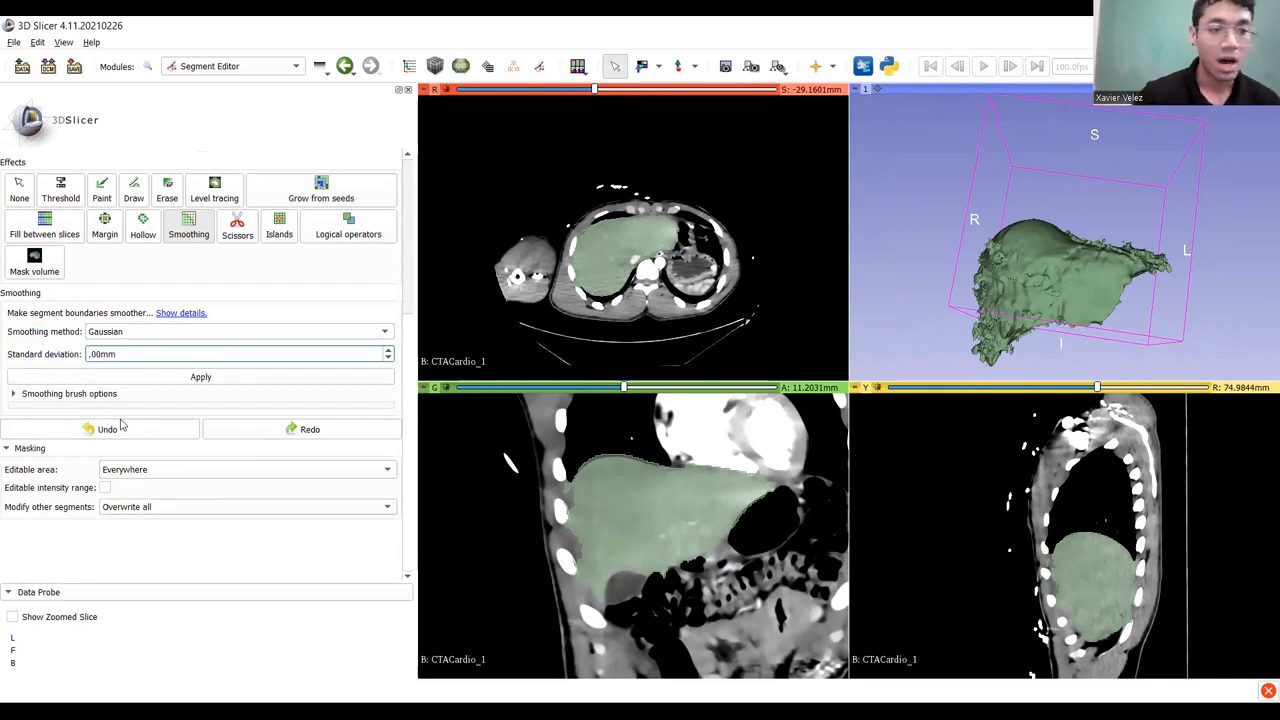
{"action": "type", "text": "5"}
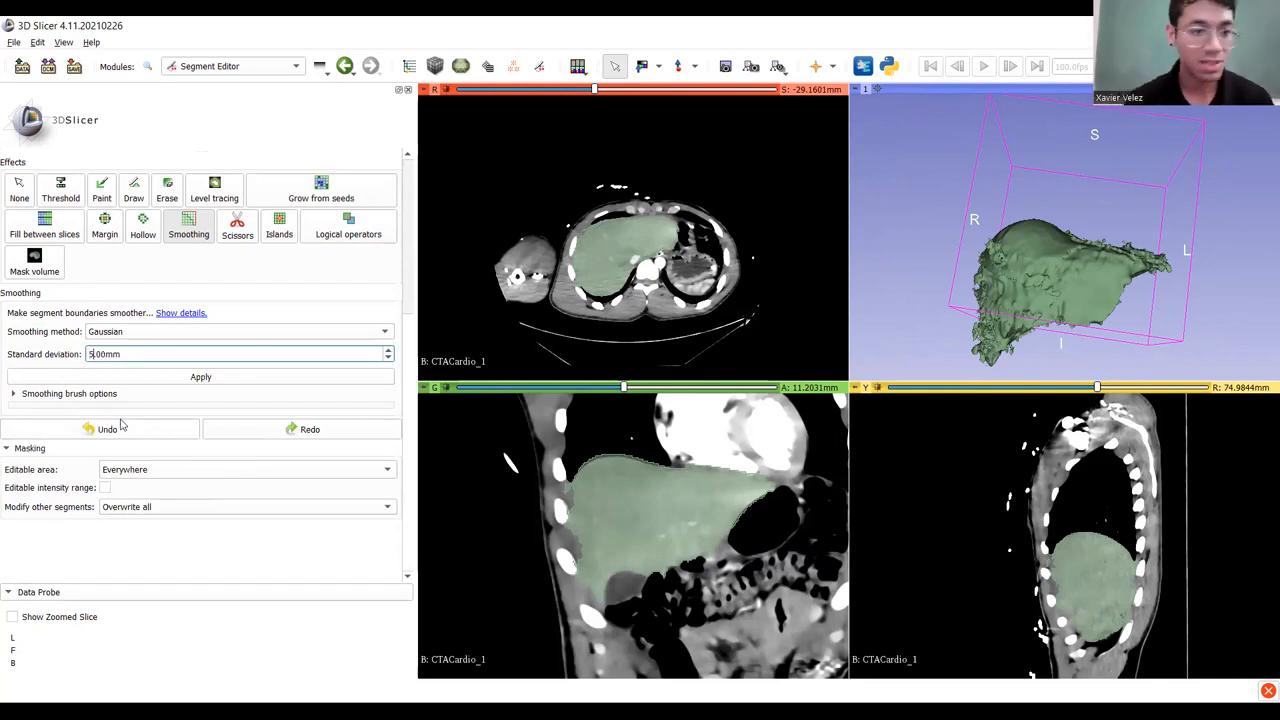
{"action": "left_click", "coordinate": [170, 377]}
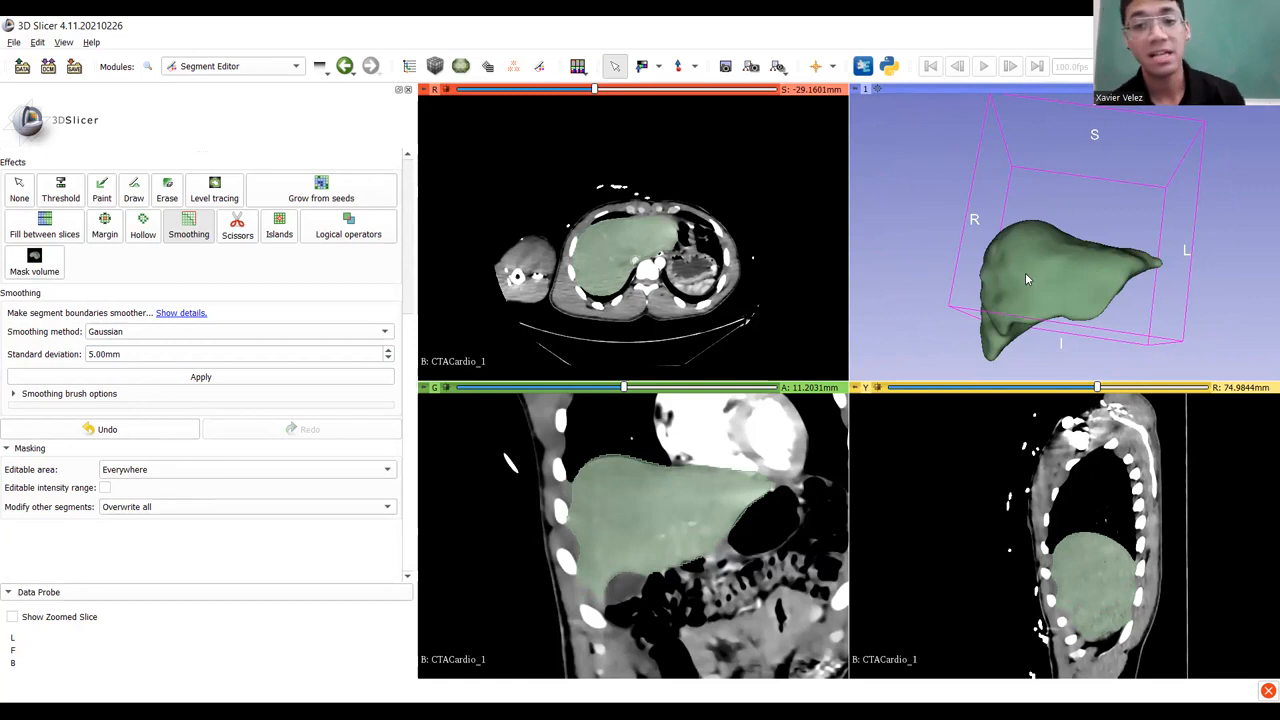
{"action": "left_click_drag", "start_coordinate": [1061, 276], "coordinate": [1030, 222]}
{"action": "scroll", "coordinate": [1006, 279], "scroll_direction": "up", "scroll_amount": 5}
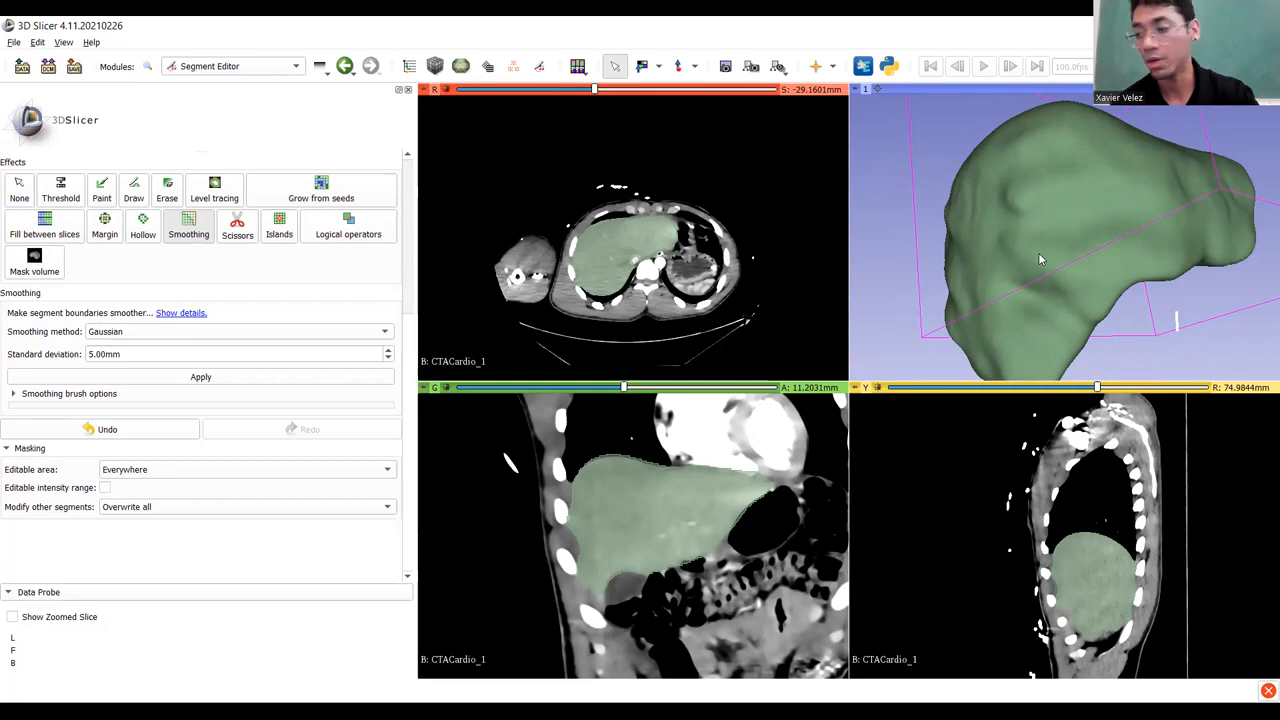
{"action": "scroll", "coordinate": [1008, 229], "scroll_direction": "down", "scroll_amount": 2}
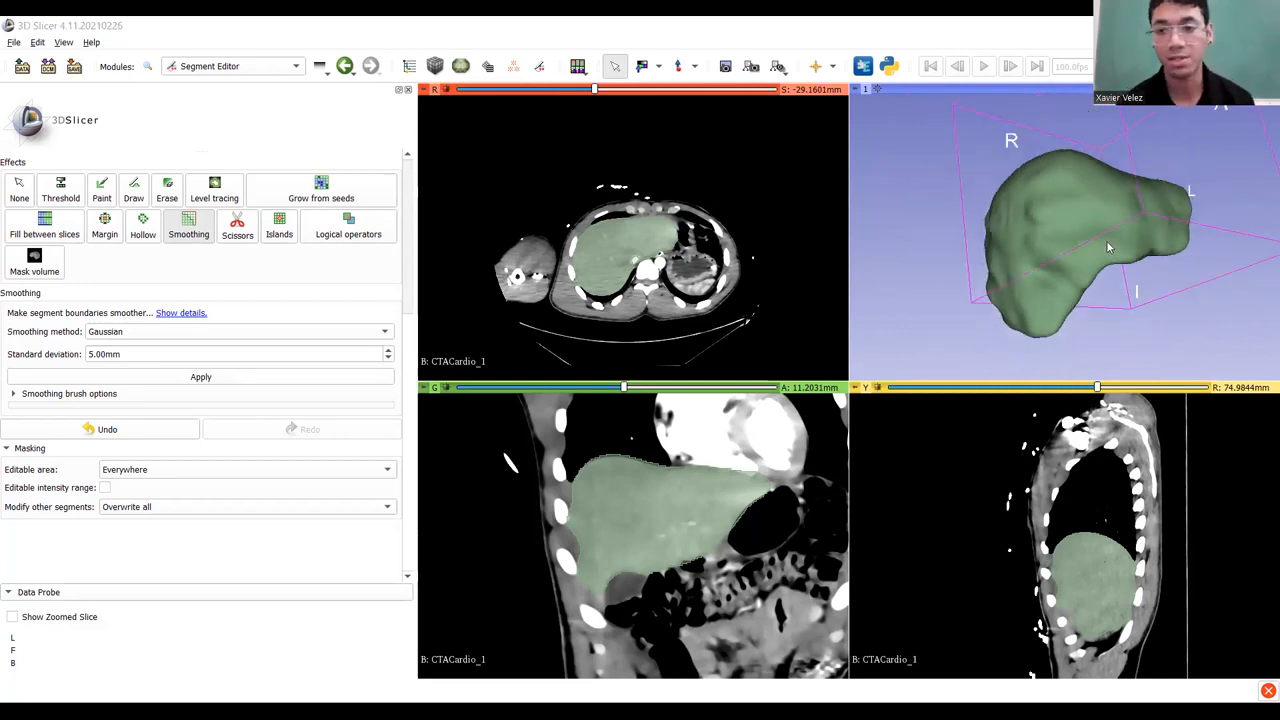
{"action": "left_click_drag", "start_coordinate": [1108, 242], "coordinate": [1078, 267]}
{"action": "left_click", "coordinate": [107, 429]}
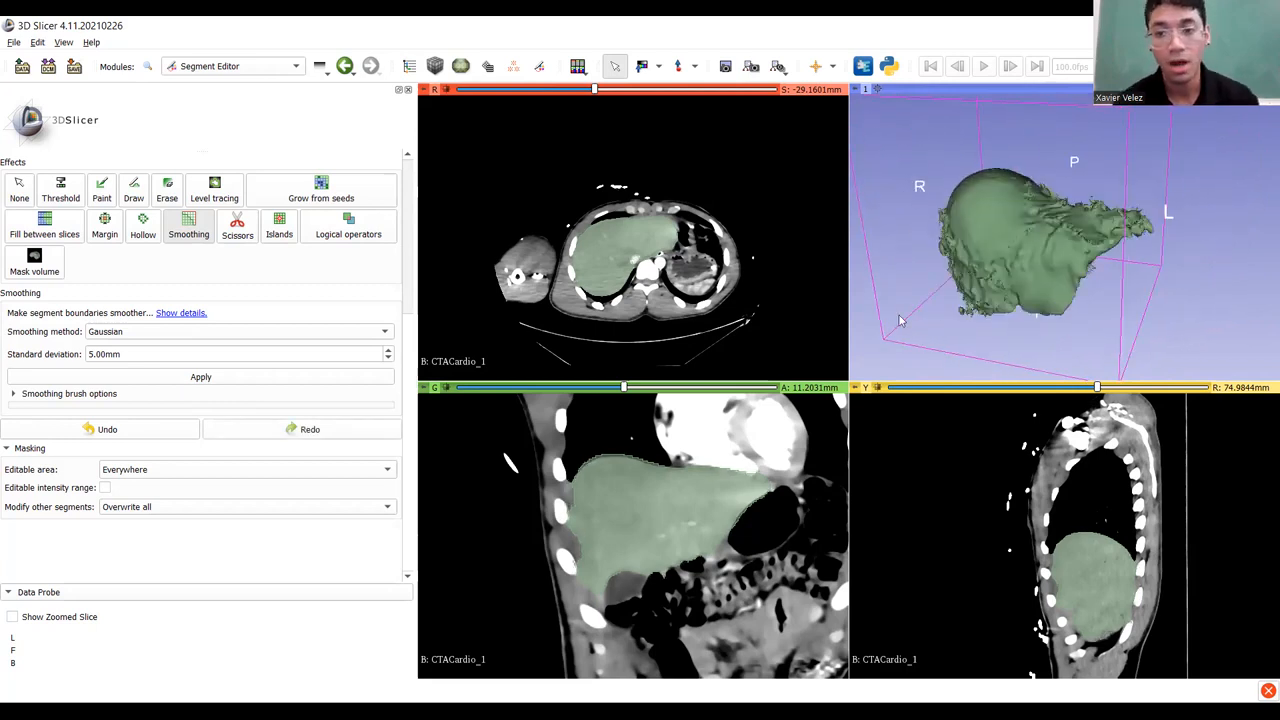
Smooth the Liver segment with the Gaussian method at a 6.5 mm standard deviation.
{"action": "left_click", "coordinate": [98, 355]}
{"action": "key", "text": "Up"}
{"action": "type", "text": "5"}
{"action": "left_click", "coordinate": [143, 379]}
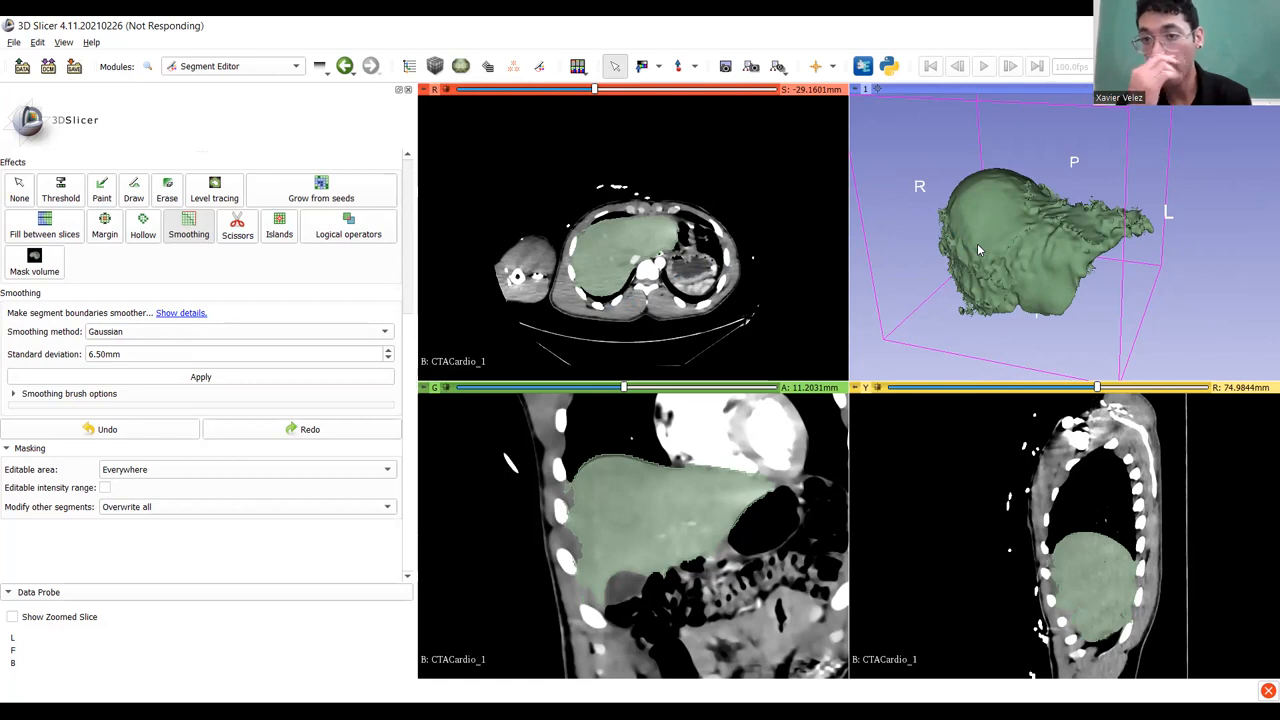
Examine the overall shape and surface of the smoothed 3D liver model from several angles and distances.
{"action": "left_click_drag", "start_coordinate": [977, 243], "coordinate": [910, 242]}
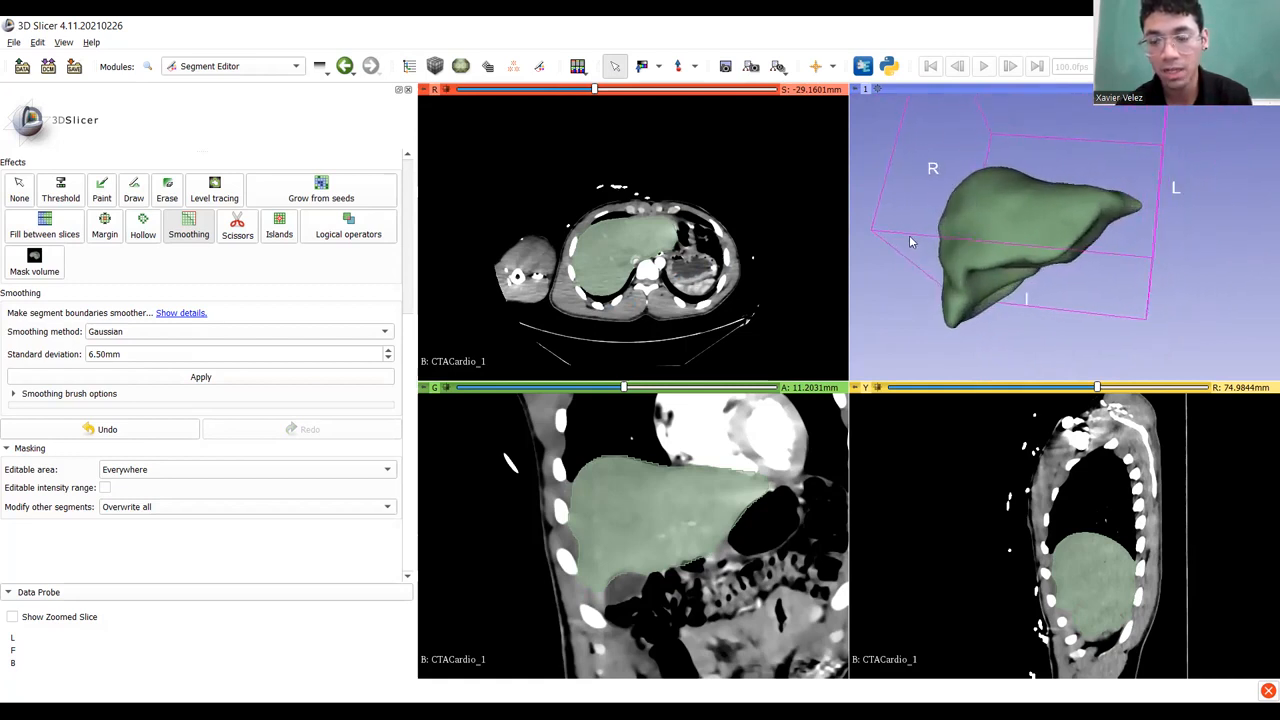
{"action": "scroll", "coordinate": [910, 242], "scroll_direction": "up", "scroll_amount": 2}
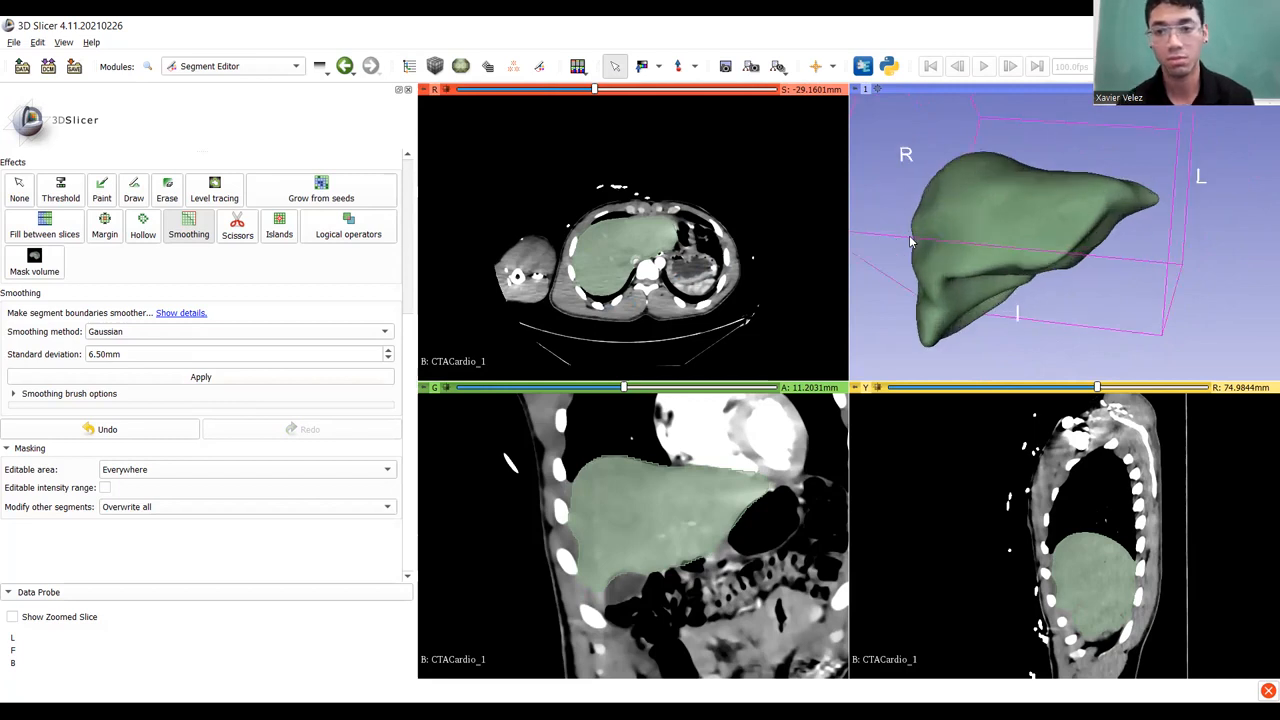
{"action": "left_click_drag", "start_coordinate": [959, 257], "coordinate": [914, 277]}
{"action": "scroll", "coordinate": [980, 306], "scroll_direction": "up", "scroll_amount": 3}
{"action": "middle_click_drag", "start_coordinate": [979, 308], "coordinate": [1068, 271]}
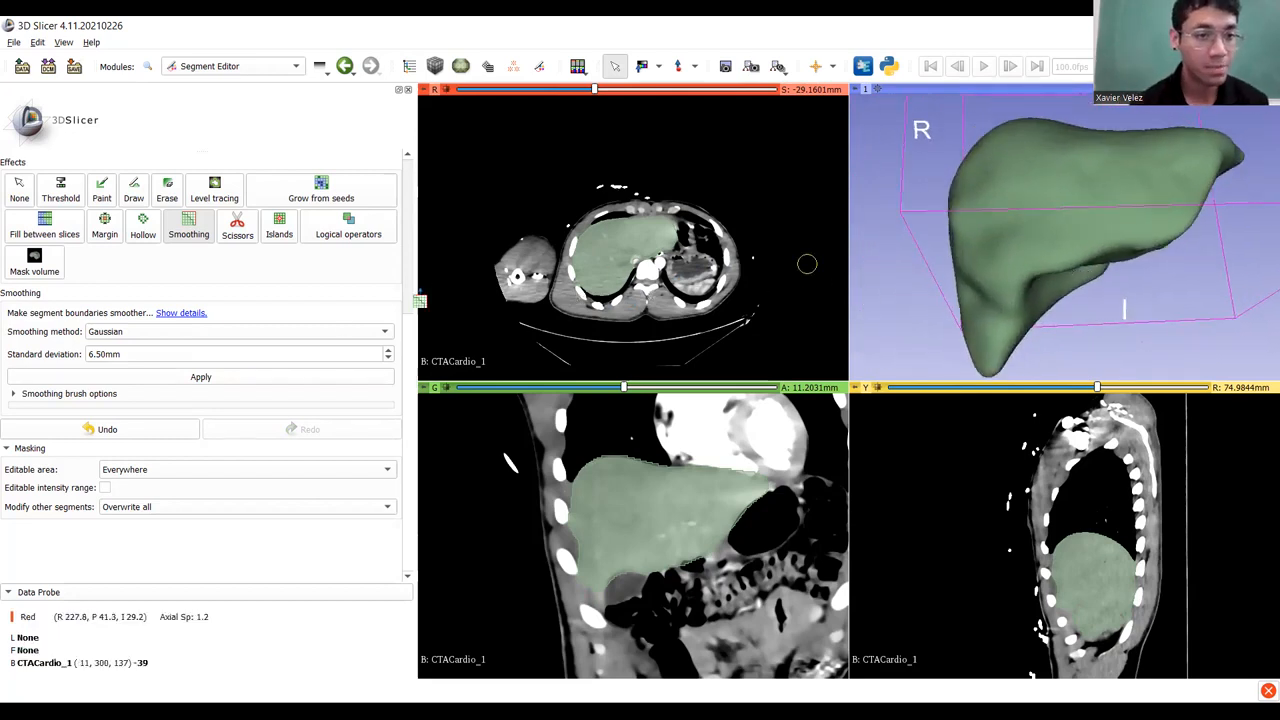
{"action": "scroll", "coordinate": [220, 371], "scroll_direction": "up", "scroll_amount": 5}
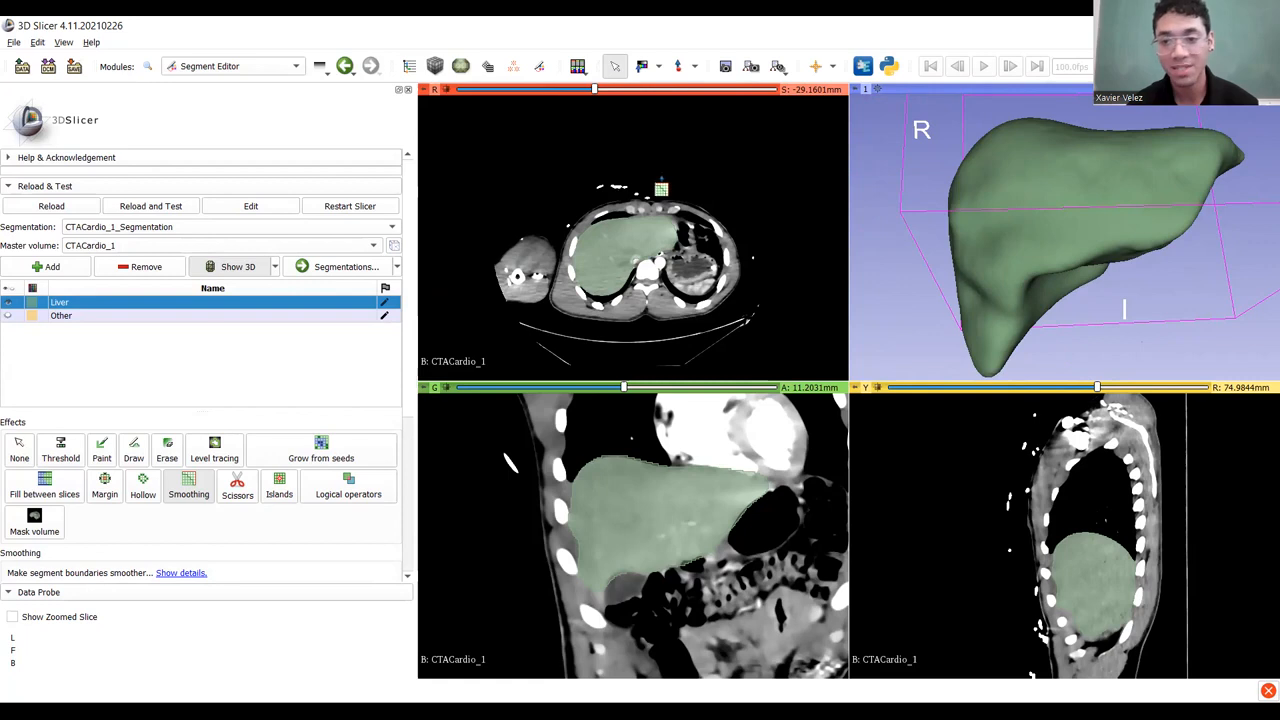
{"action": "middle_click_drag", "start_coordinate": [957, 263], "coordinate": [905, 310]}
{"action": "left_click_drag", "start_coordinate": [1029, 252], "coordinate": [1090, 213]}
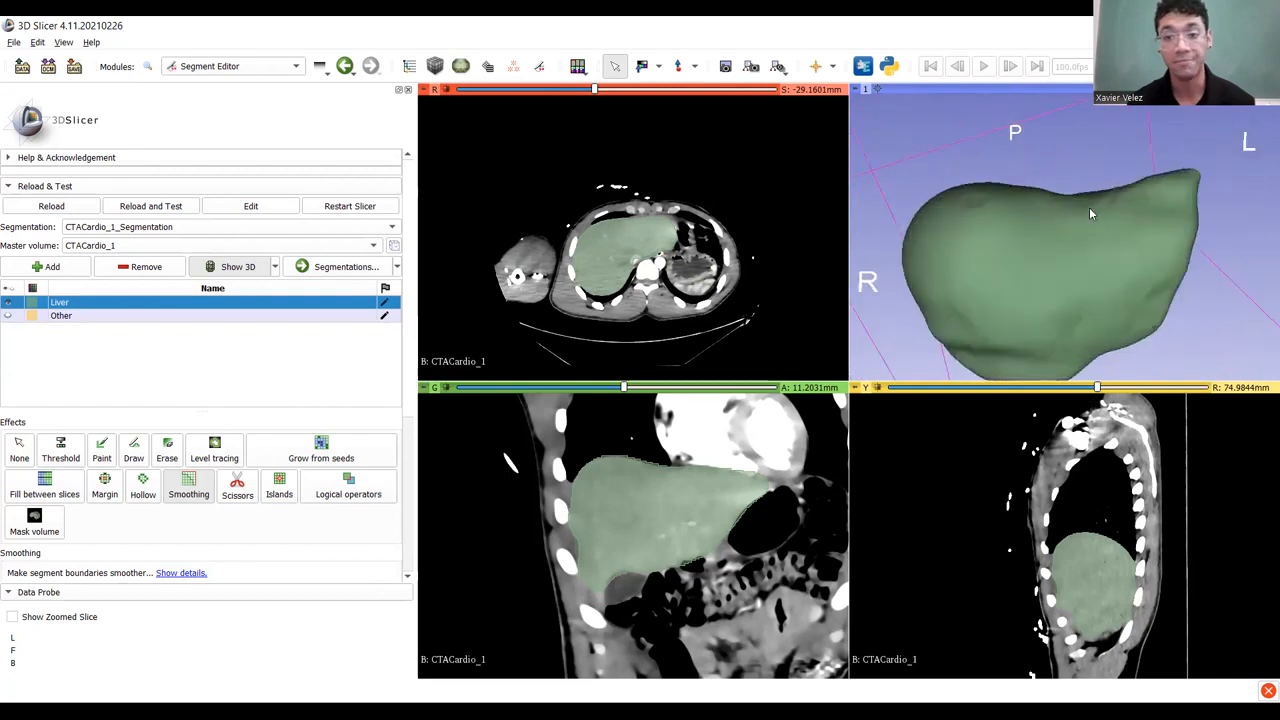
{"action": "mouse_move", "coordinate": [1006, 260]}
{"action": "left_mouse_down"}
{"action": "mouse_move", "coordinate": [1018, 218]}
{"action": "mouse_move", "coordinate": [1073, 238]}
{"action": "mouse_move", "coordinate": [1069, 203]}
{"action": "mouse_move", "coordinate": [1008, 241]}
{"action": "left_mouse_up"}
{"action": "scroll", "coordinate": [1007, 241], "scroll_direction": "down", "scroll_amount": 3}
{"action": "left_click_drag", "start_coordinate": [1117, 285], "coordinate": [997, 267]}
{"action": "scroll", "coordinate": [1020, 237], "scroll_direction": "up", "scroll_amount": 4}
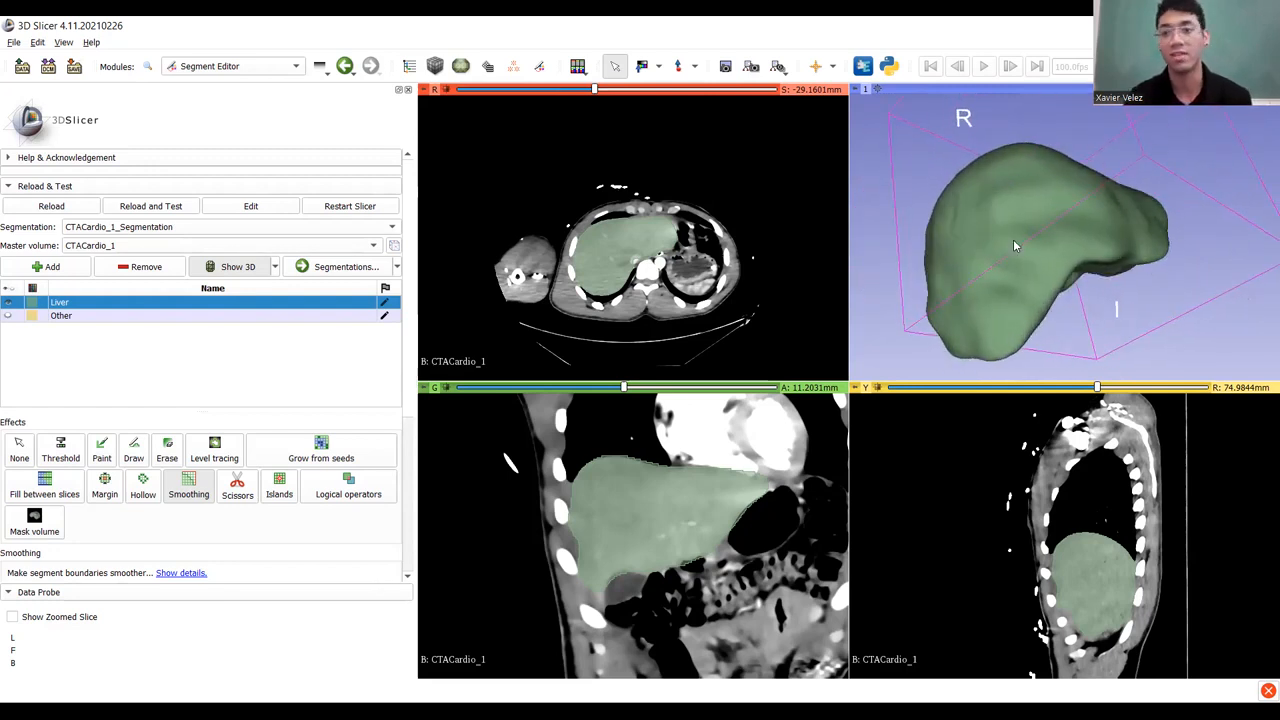
Inspect the indentation near the inferior tip of the 3D liver model and jump the slice views to that spot.
{"action": "left_click_drag", "start_coordinate": [1013, 245], "coordinate": [1128, 258]}
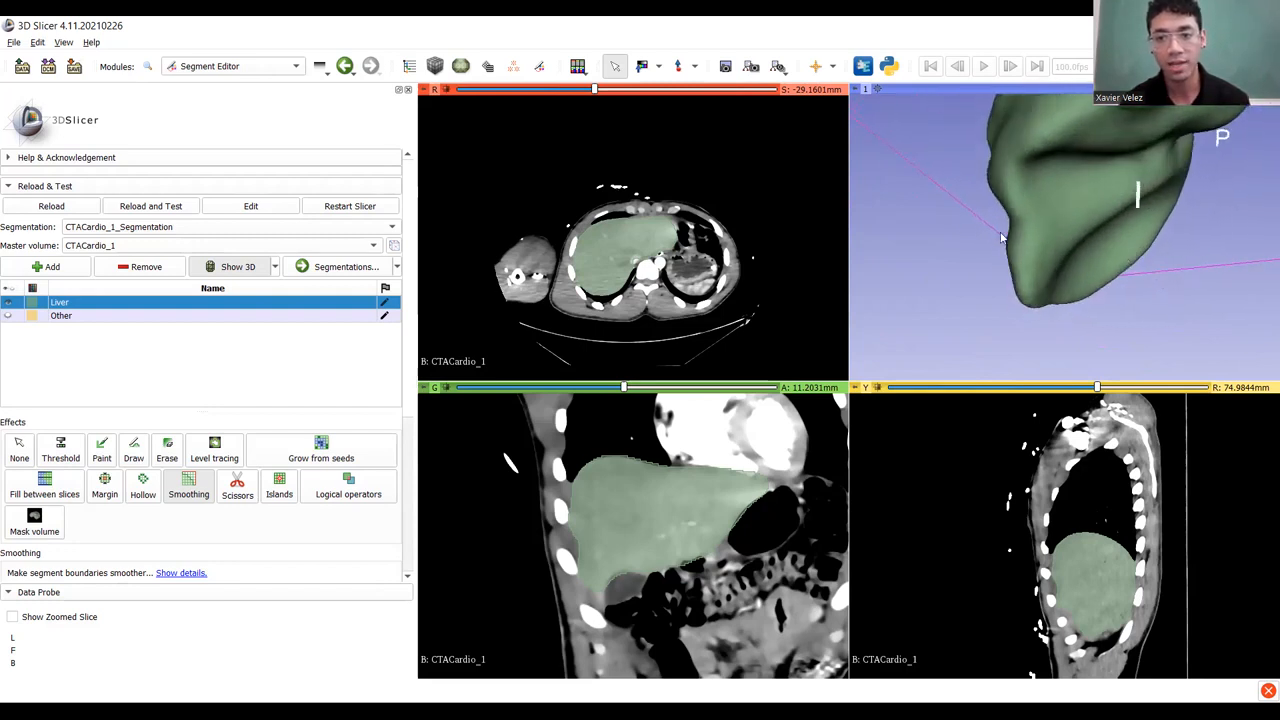
{"action": "left_click_drag", "start_coordinate": [1008, 229], "coordinate": [1113, 291]}
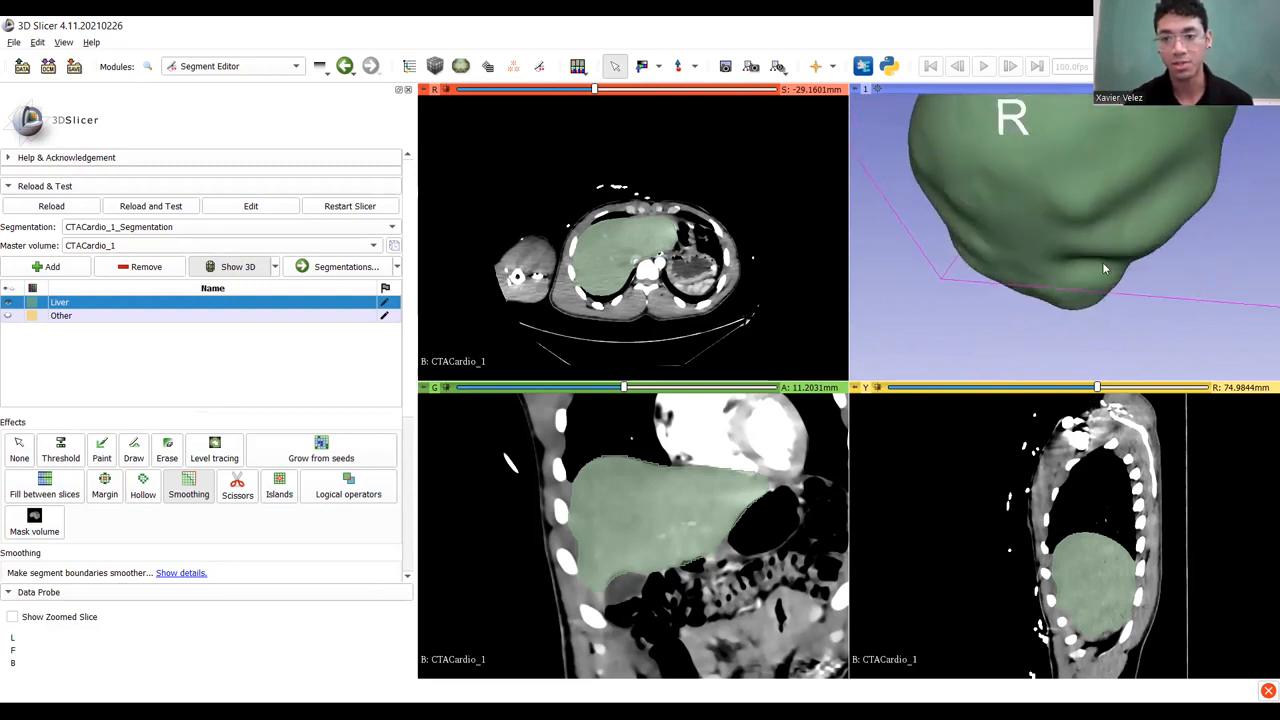
{"action": "left_click_drag", "start_coordinate": [1054, 268], "coordinate": [1137, 233]}
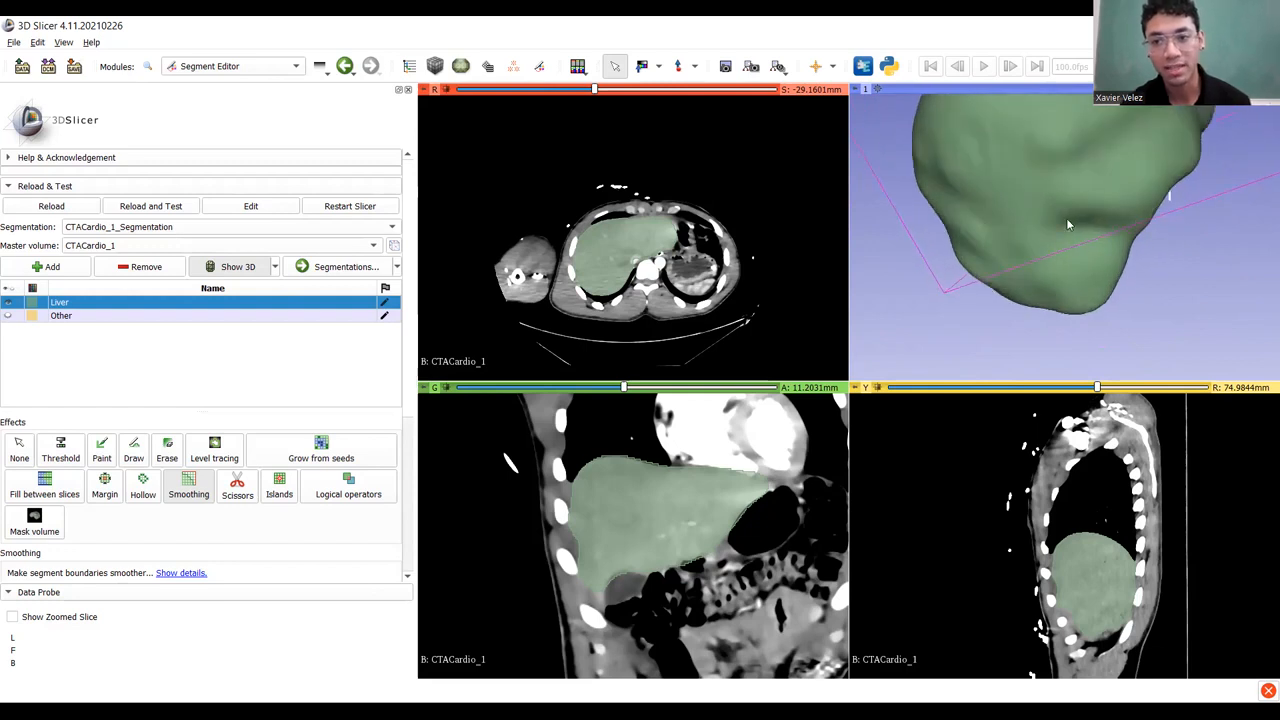
{"action": "left_click_drag", "start_coordinate": [1080, 226], "coordinate": [936, 221]}
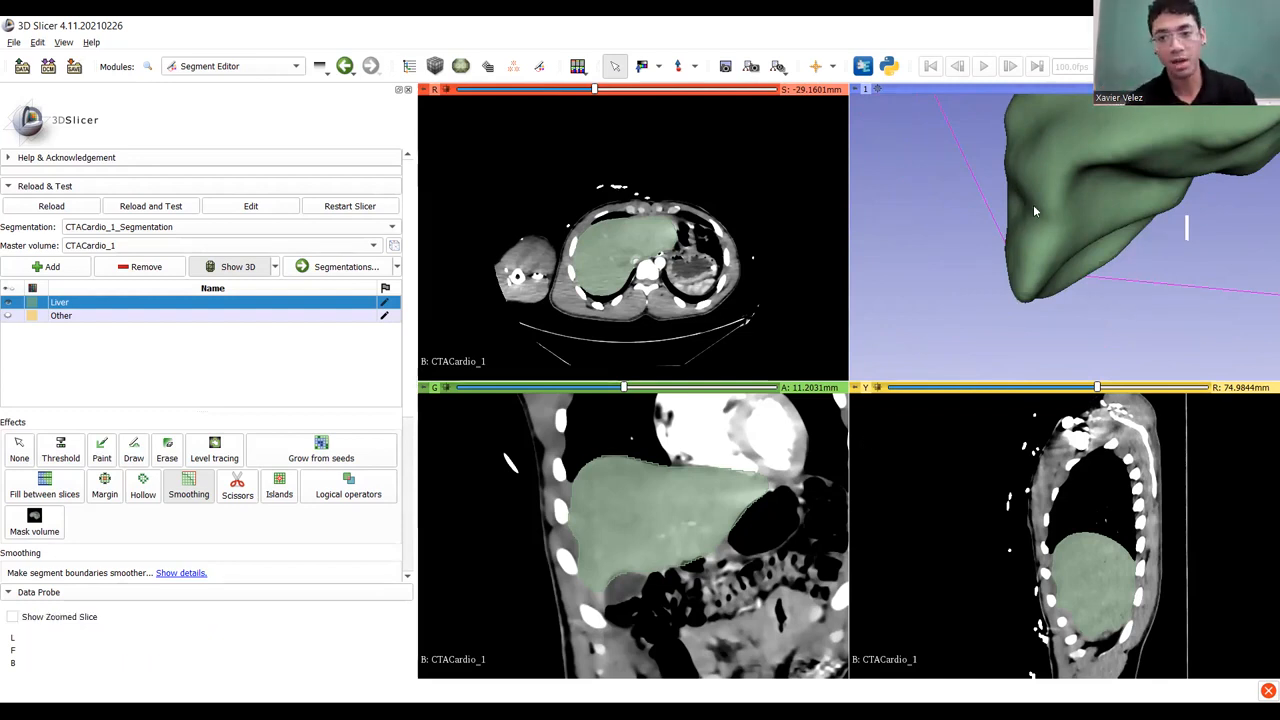
{"action": "key", "text": "shift"}
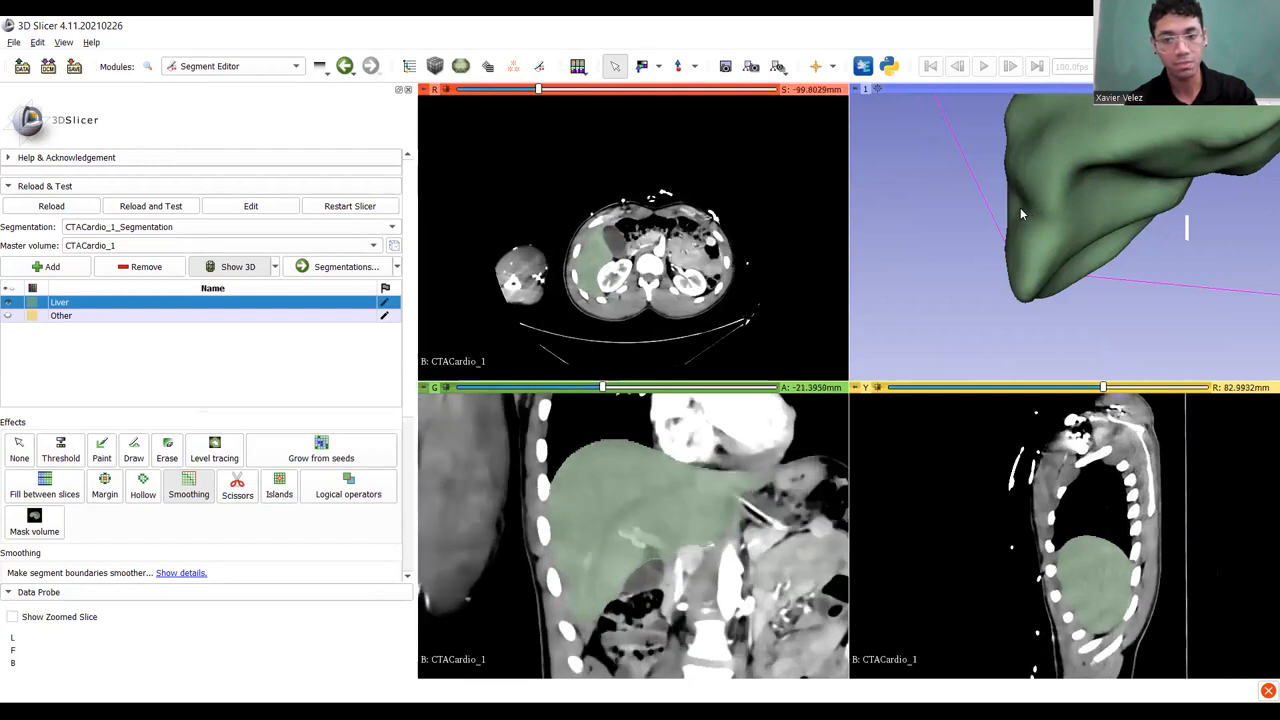
Activate the Paint effect for the Liver segment and size a small brush at the liver's outer edge in the coronal view.
{"action": "left_click", "coordinate": [102, 447]}
{"action": "middle_click_drag", "start_coordinate": [577, 590], "coordinate": [634, 509]}
{"action": "scroll", "coordinate": [634, 509], "scroll_direction": "up", "scroll_amount": 4, "text": "ctrl"}
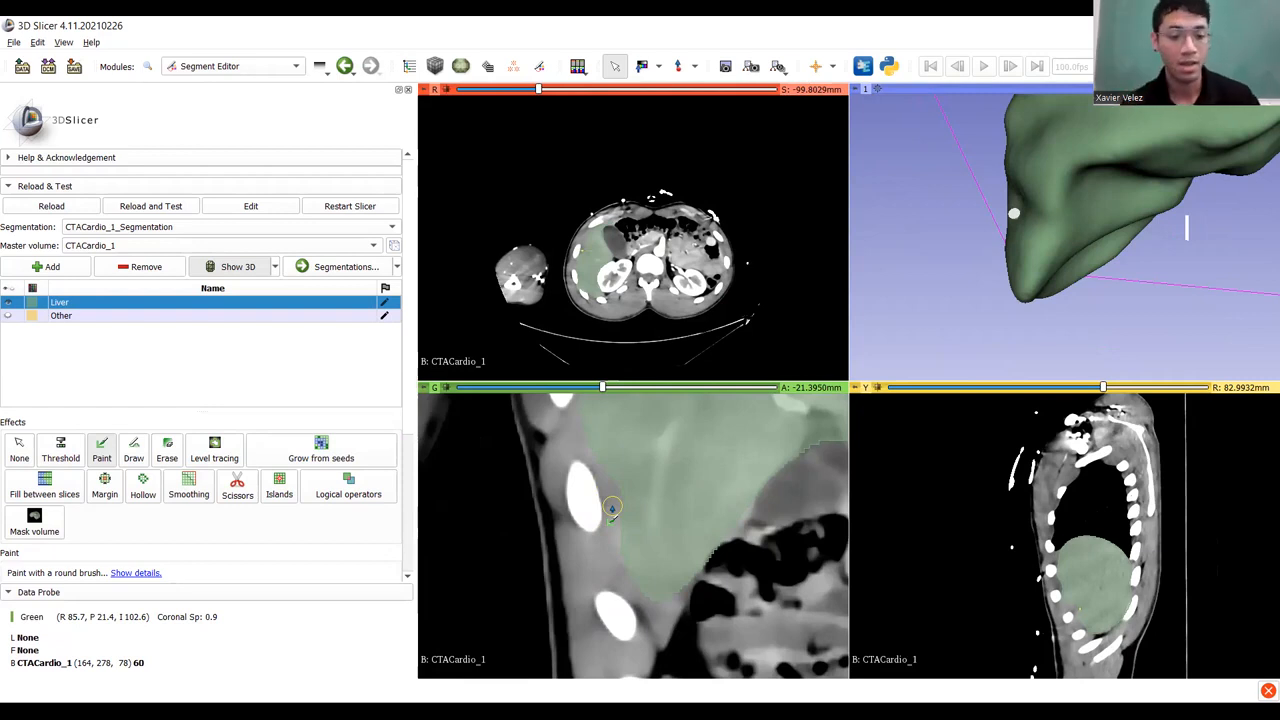
{"action": "scroll", "coordinate": [612, 508], "scroll_direction": "up", "scroll_amount": 10, "text": "shift"}
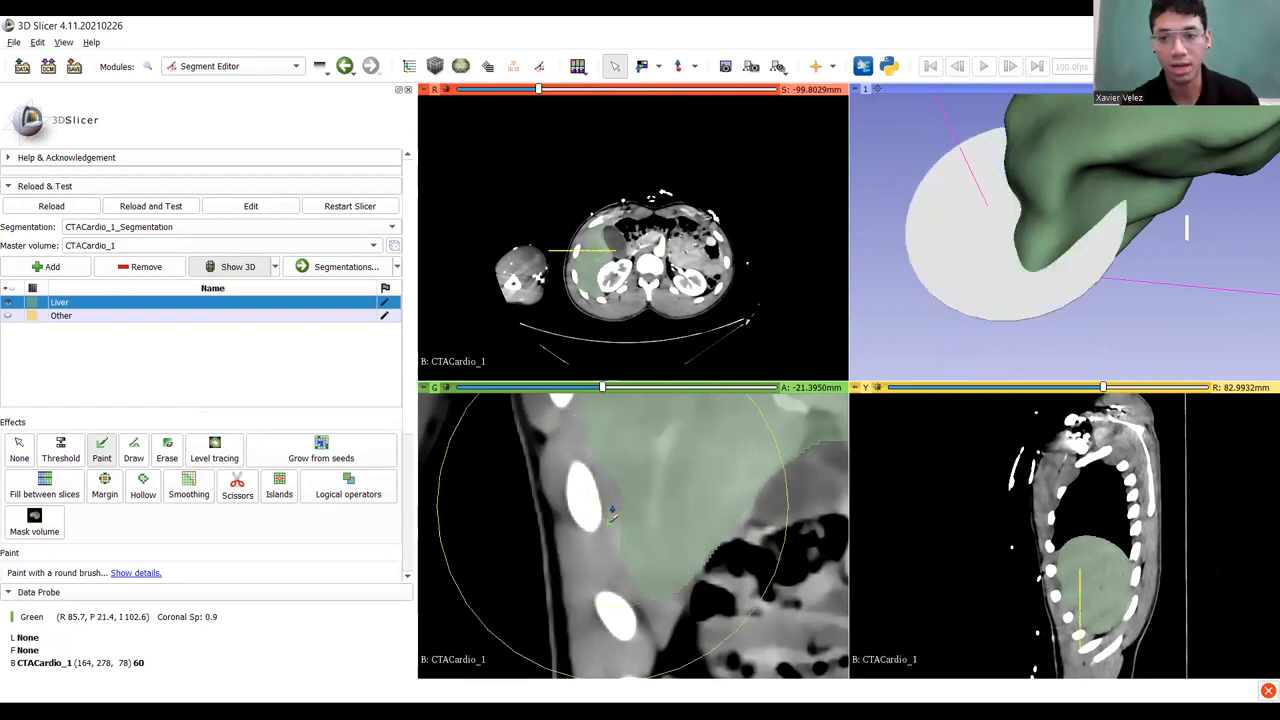
{"action": "scroll", "coordinate": [612, 512], "scroll_direction": "down", "scroll_amount": 6, "text": "shift"}
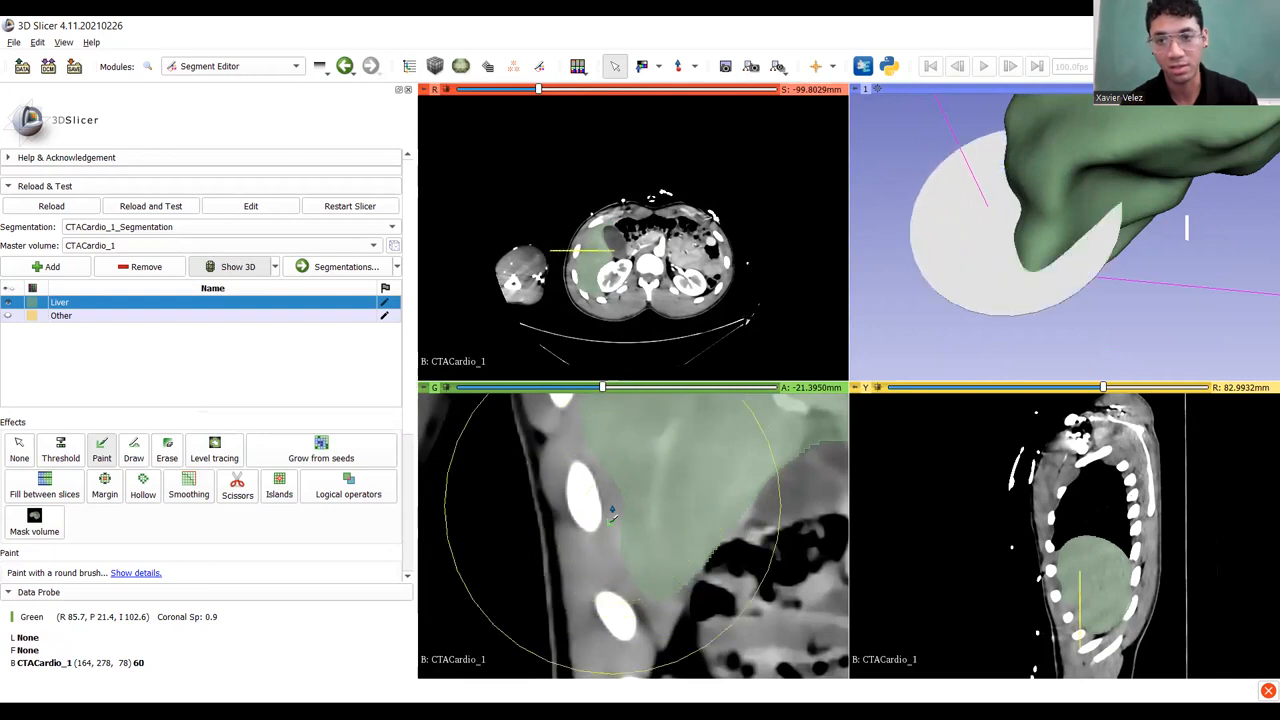
{"action": "scroll", "coordinate": [612, 512], "scroll_direction": "up", "scroll_amount": 5, "text": "shift"}
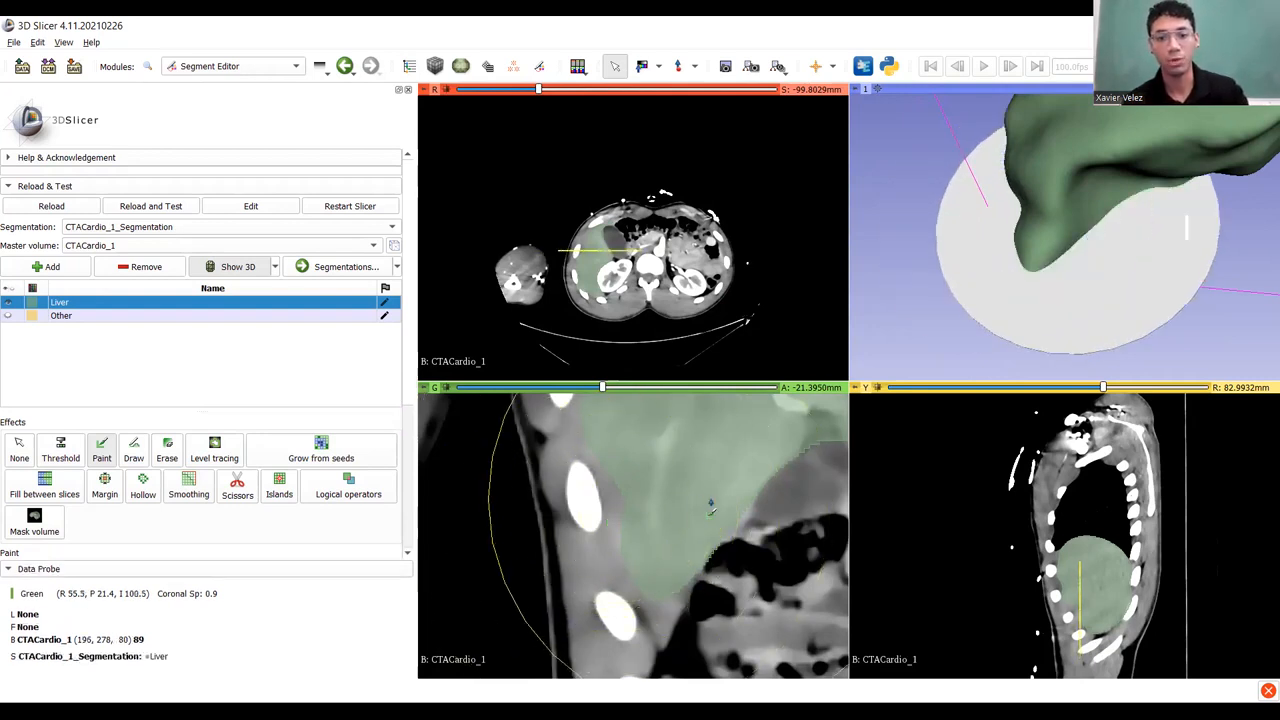
{"action": "scroll", "coordinate": [560, 480], "scroll_direction": "down", "scroll_amount": 6, "text": "shift"}
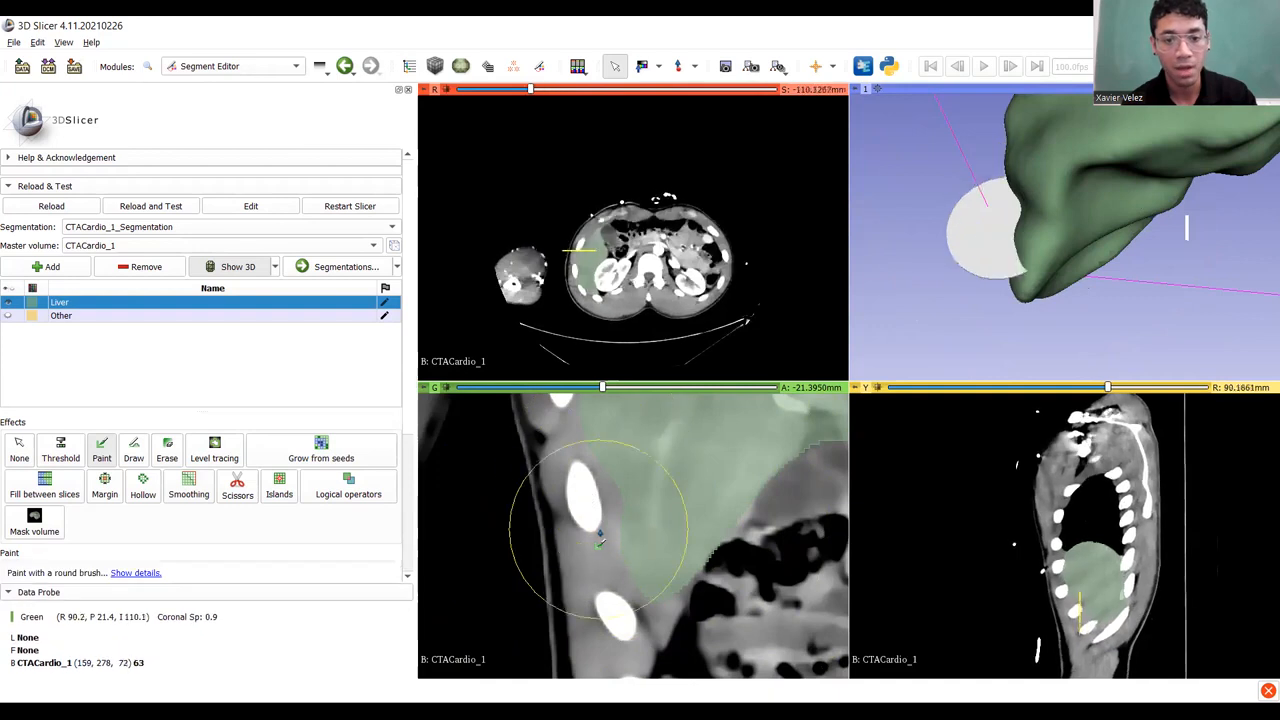
{"action": "scroll", "coordinate": [600, 523], "scroll_direction": "down", "scroll_amount": 3, "text": "shift"}
{"action": "scroll", "coordinate": [630, 502], "scroll_direction": "up", "scroll_amount": 2, "text": "ctrl"}
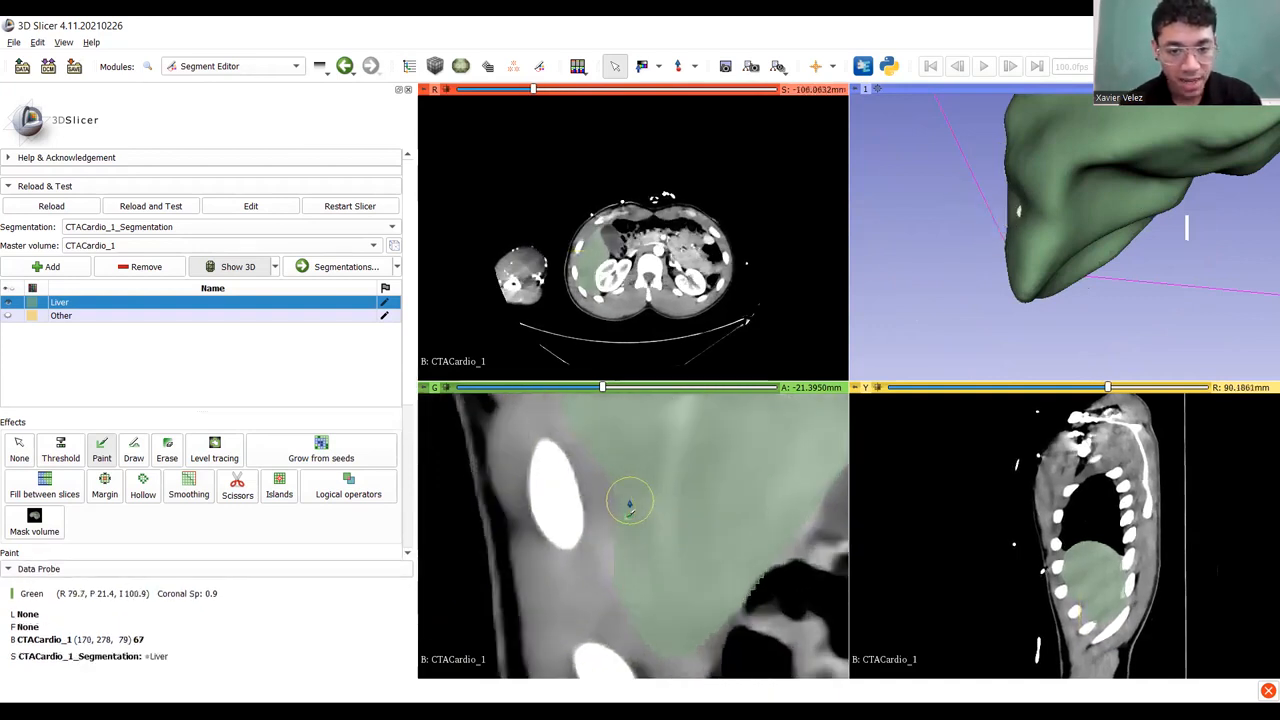
Paint a strip of Liver segment along the outer edge beside the rib on coronal slice A -32.5981 mm.
{"action": "middle_click_drag", "start_coordinate": [666, 535], "coordinate": [690, 540]}
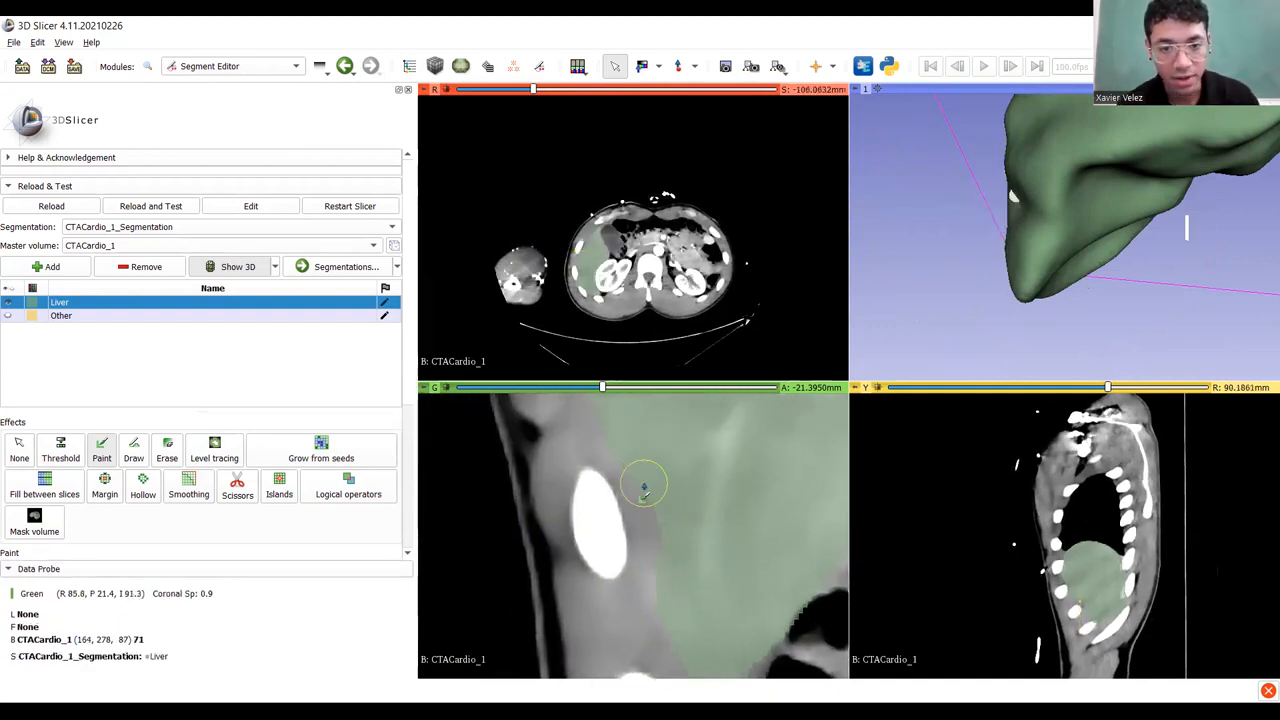
{"action": "scroll", "coordinate": [644, 487], "scroll_direction": "down", "scroll_amount": 1, "text": "ctrl"}
{"action": "scroll", "coordinate": [644, 487], "scroll_direction": "down", "scroll_amount": 1}
{"action": "middle_click_drag", "start_coordinate": [644, 487], "coordinate": [681, 513]}
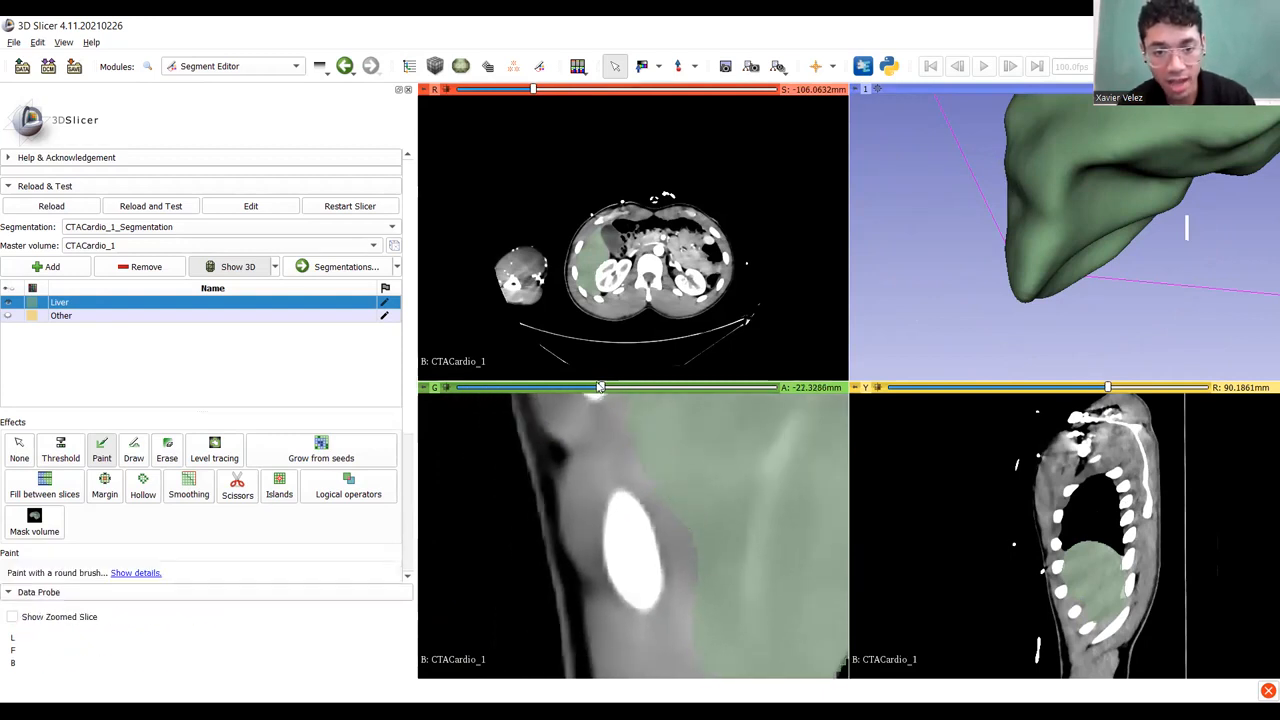
{"action": "left_click_drag", "start_coordinate": [601, 389], "coordinate": [596, 389]}
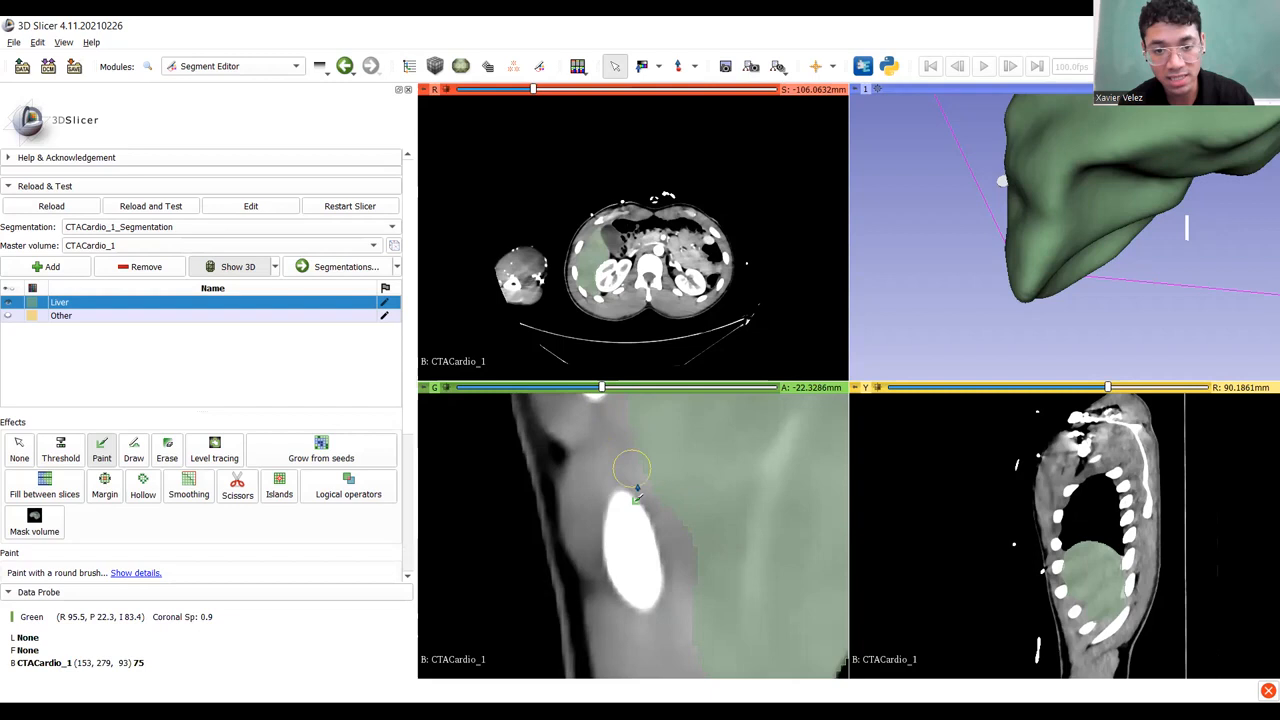
{"action": "scroll", "coordinate": [643, 493], "scroll_direction": "down", "scroll_amount": 2}
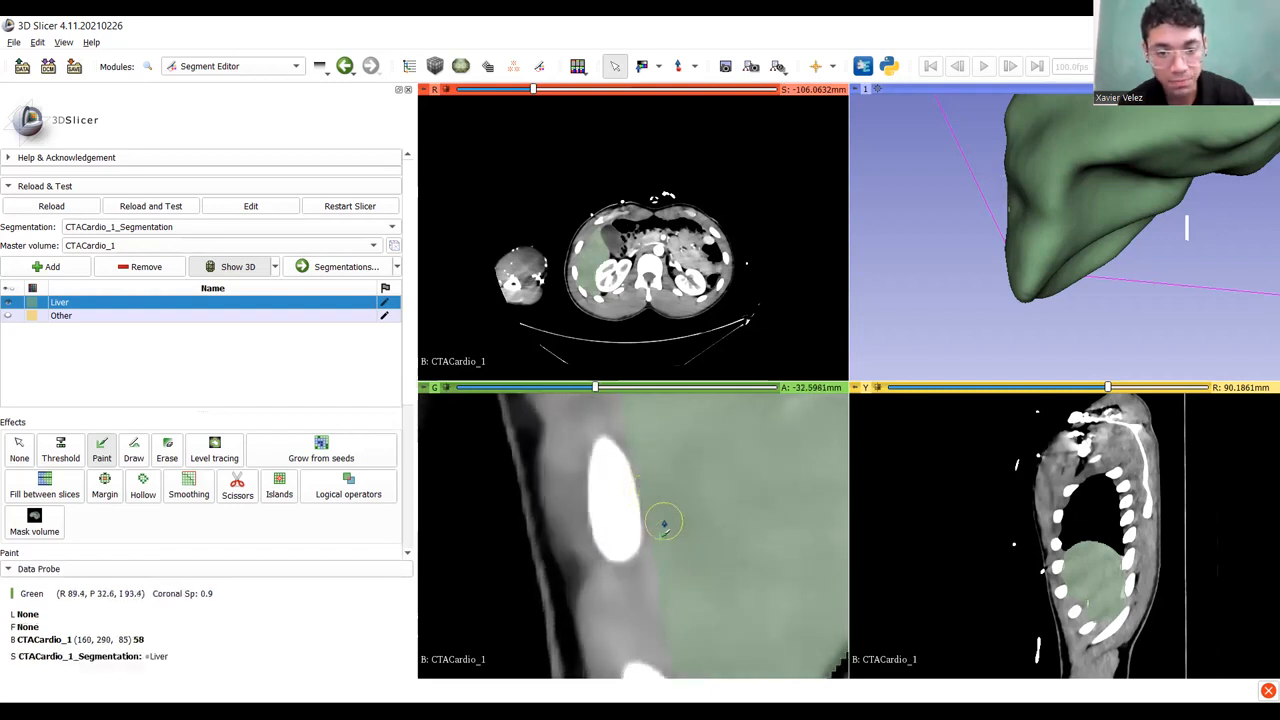
{"action": "scroll", "coordinate": [665, 524], "scroll_direction": "up", "scroll_amount": 2, "text": "ctrl"}
{"action": "middle_click_drag", "start_coordinate": [671, 525], "coordinate": [658, 465]}
{"action": "left_click_drag", "start_coordinate": [646, 474], "coordinate": [657, 571]}
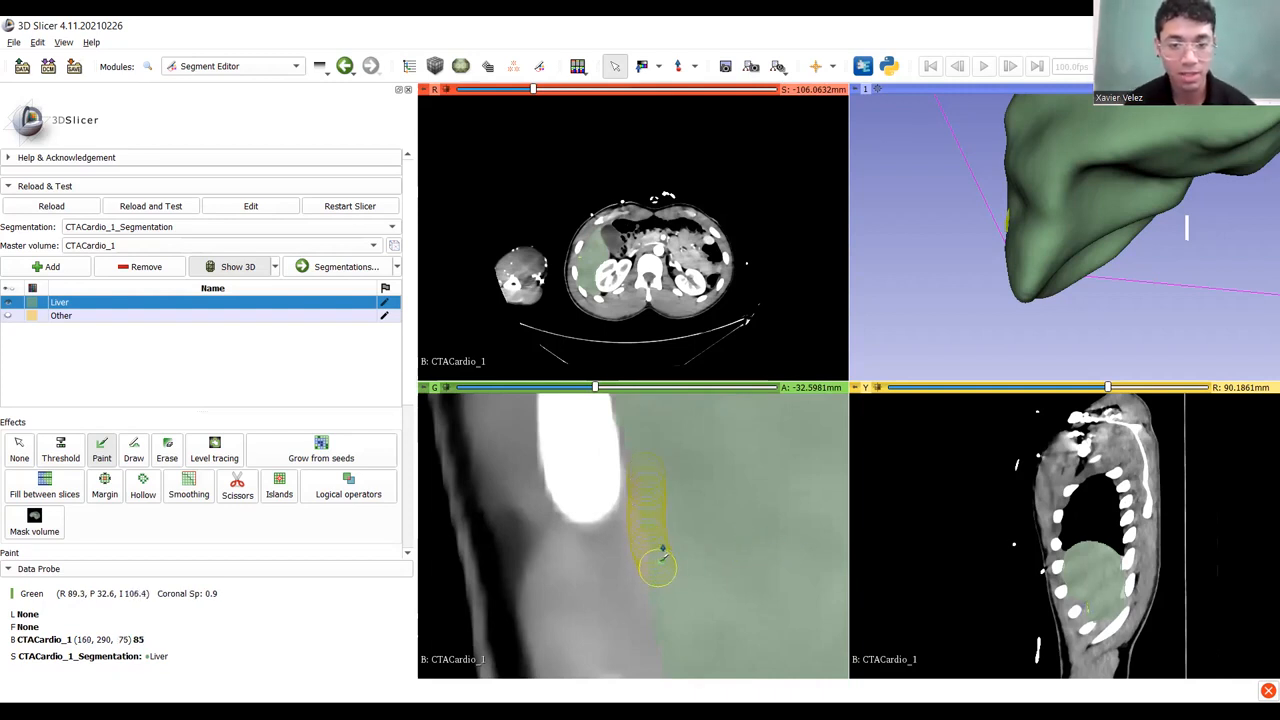
Paint matching Liver strips along the outer edge on coronal slices A -31.6645 mm and A -30.7309 mm.
{"action": "scroll", "coordinate": [694, 520], "scroll_direction": "up", "scroll_amount": 1}
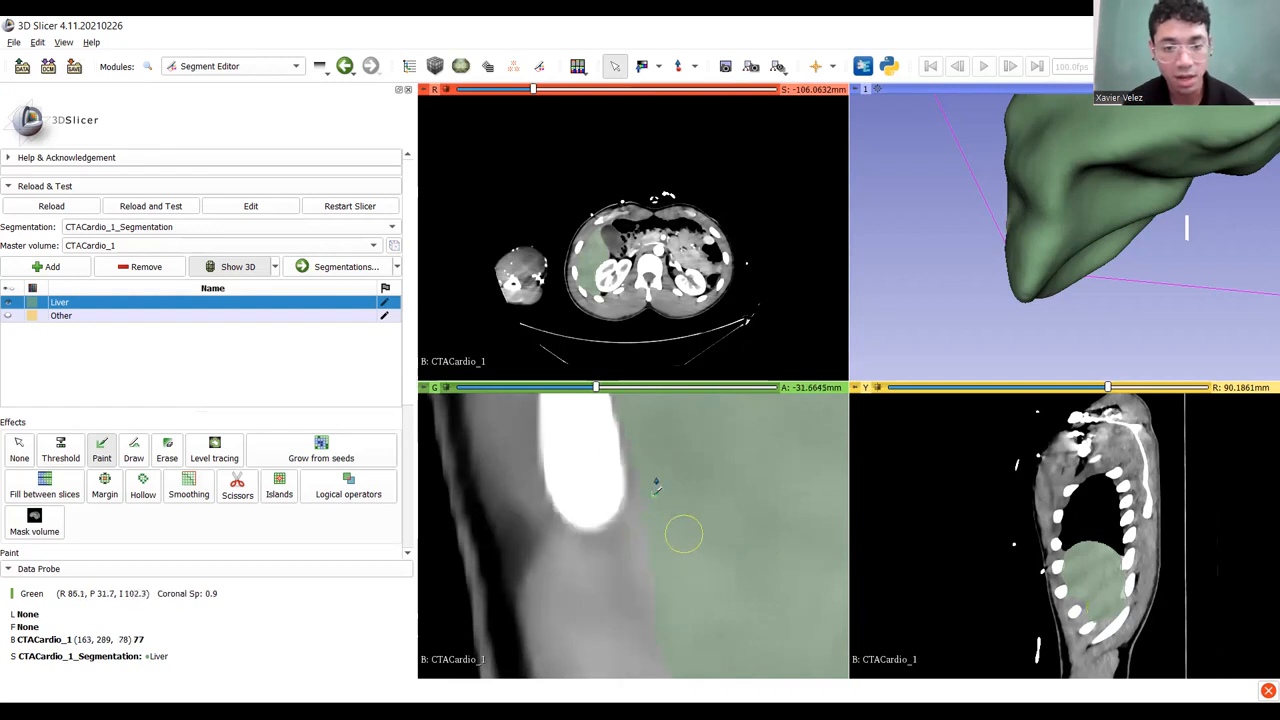
{"action": "mouse_move", "coordinate": [650, 470]}
{"action": "left_mouse_down"}
{"action": "mouse_move", "coordinate": [656, 550]}
{"action": "mouse_move", "coordinate": [686, 584]}
{"action": "left_mouse_up"}
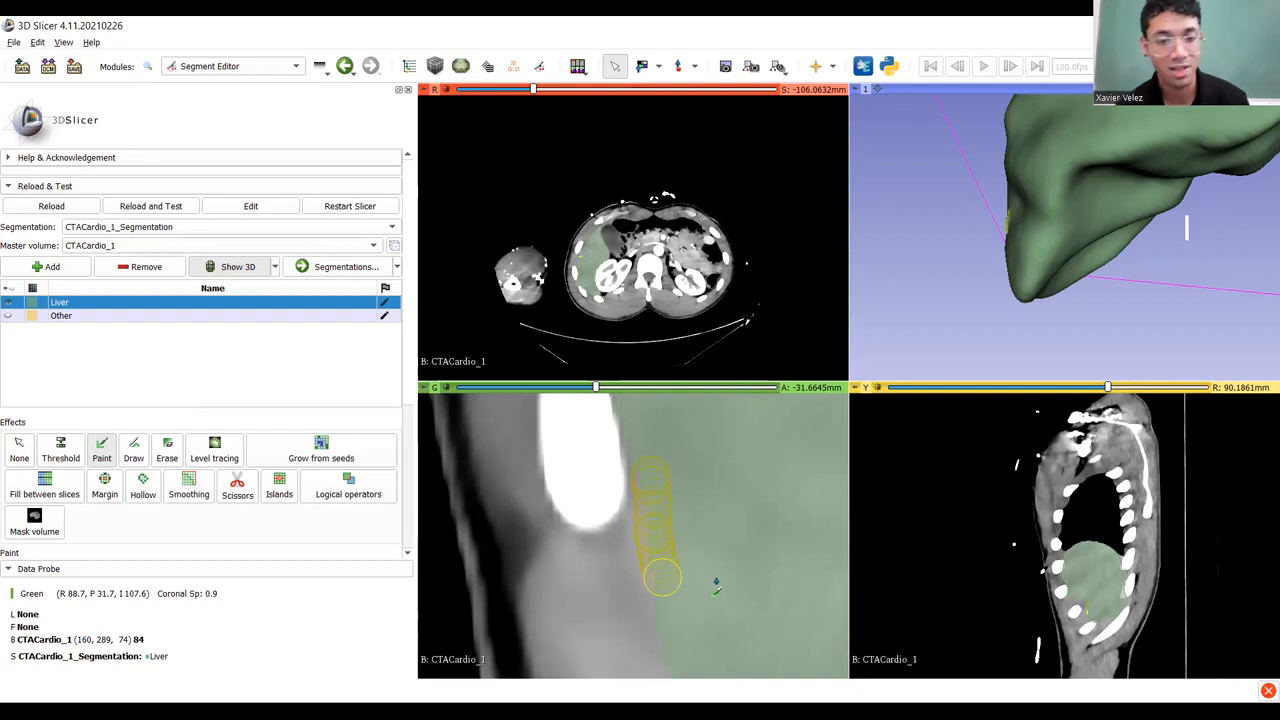
{"action": "left_click_drag", "start_coordinate": [706, 580], "coordinate": [706, 586]}
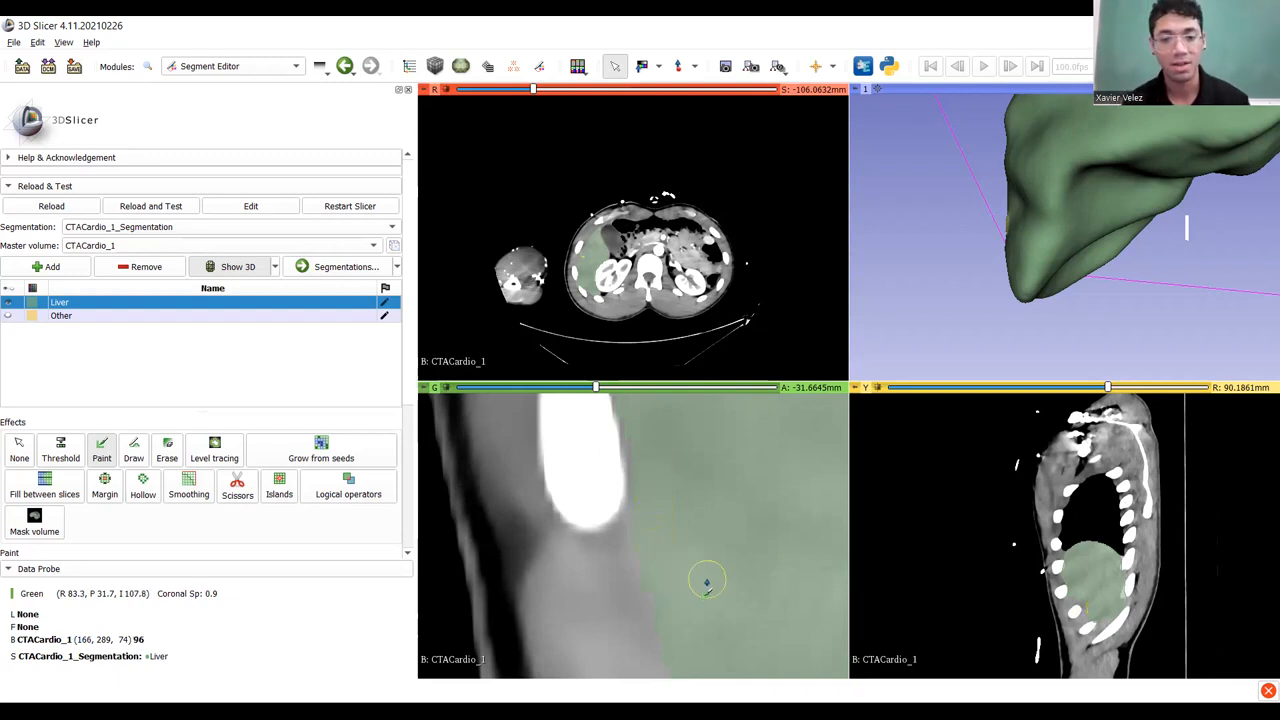
{"action": "scroll", "coordinate": [700, 583], "scroll_direction": "up", "scroll_amount": 1}
{"action": "left_click_drag", "start_coordinate": [651, 465], "coordinate": [663, 580]}
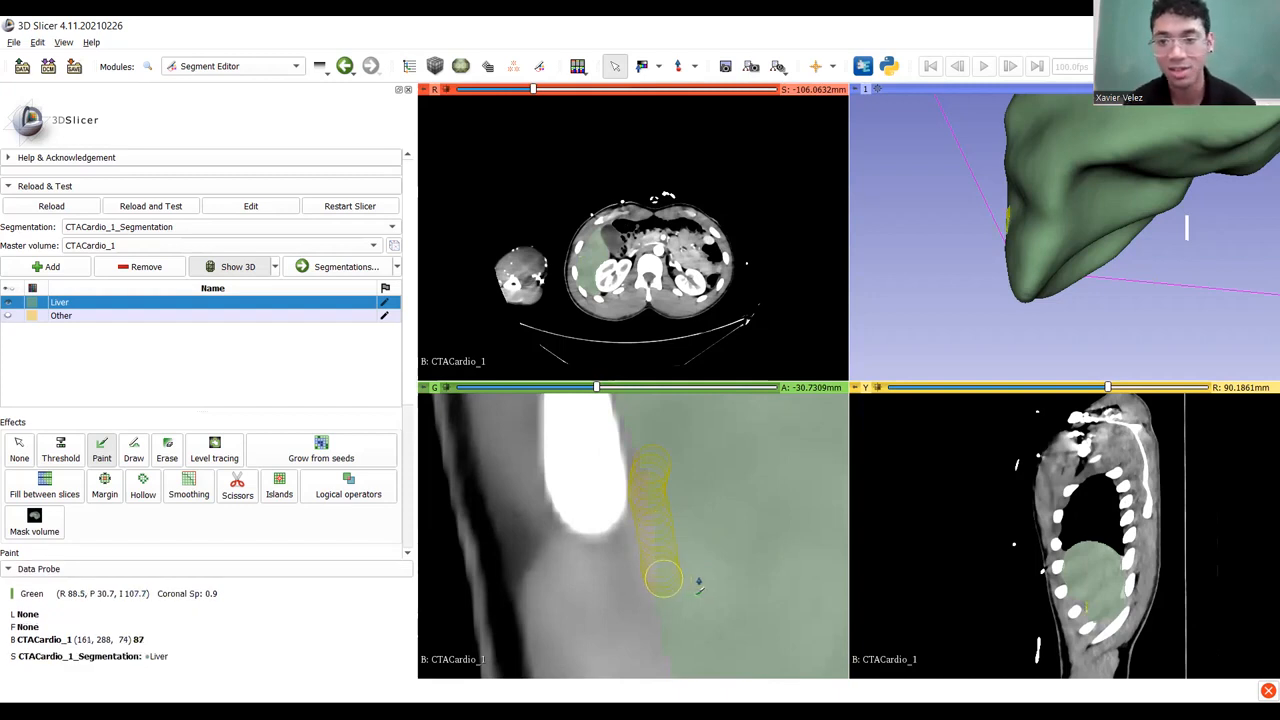
Check the painted area on the 3D liver model and advance the coronal view to slice A -29.7973 mm.
{"action": "mouse_move", "coordinate": [1003, 239]}
{"action": "left_mouse_down"}
{"action": "mouse_move", "coordinate": [1139, 267]}
{"action": "mouse_move", "coordinate": [1201, 246]}
{"action": "mouse_move", "coordinate": [1045, 200]}
{"action": "mouse_move", "coordinate": [1041, 244]}
{"action": "mouse_move", "coordinate": [1193, 247]}
{"action": "mouse_move", "coordinate": [929, 256]}
{"action": "left_mouse_up"}
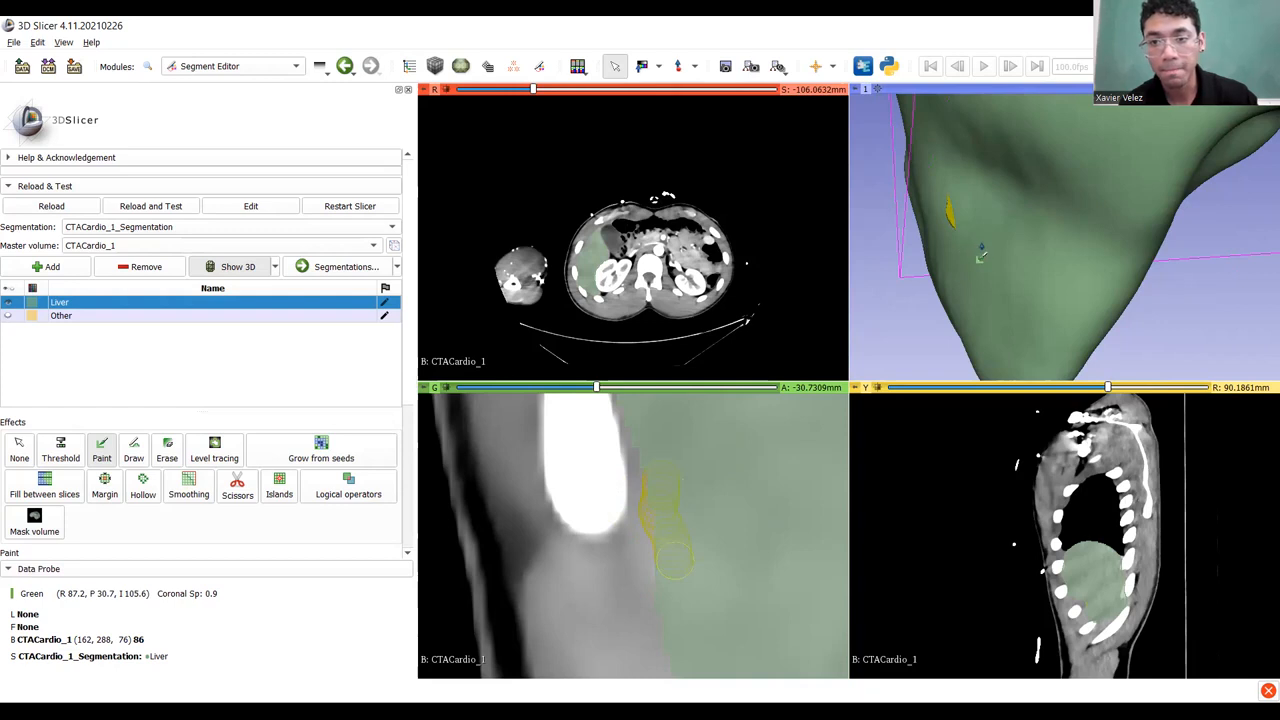
{"action": "left_click_drag", "start_coordinate": [978, 258], "coordinate": [913, 307]}
{"action": "scroll", "coordinate": [680, 580], "scroll_direction": "up", "scroll_amount": 1}
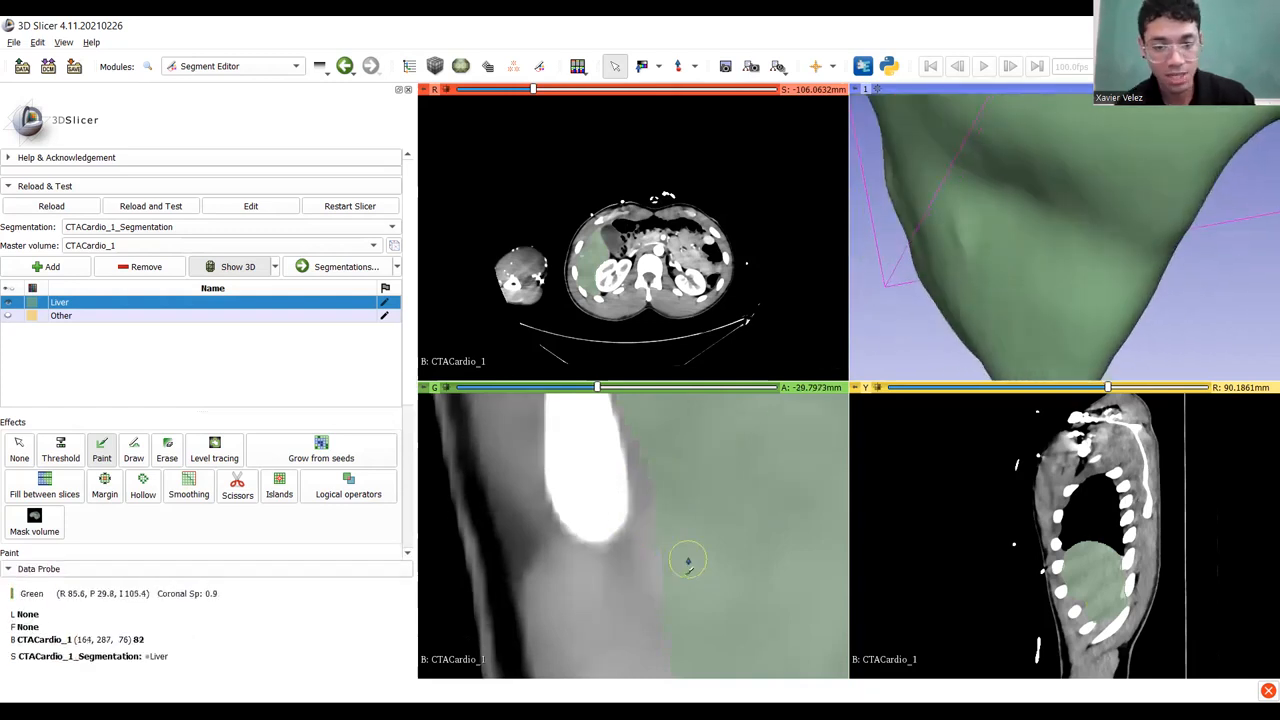
Paint Liver strips along the outer edge beside the rib on coronal slices A -29.7973 mm and A -28.8637 mm.
{"action": "left_click_drag", "start_coordinate": [659, 470], "coordinate": [685, 572]}
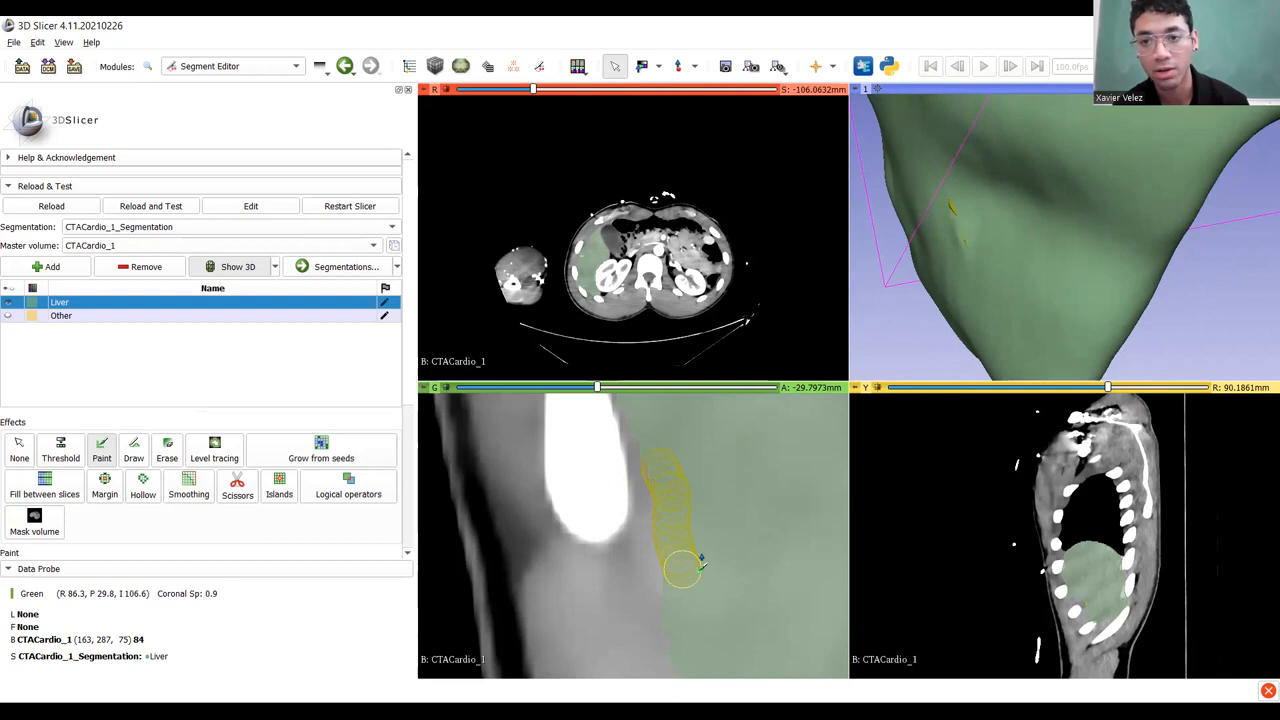
{"action": "scroll", "coordinate": [701, 556], "scroll_direction": "up", "scroll_amount": 1}
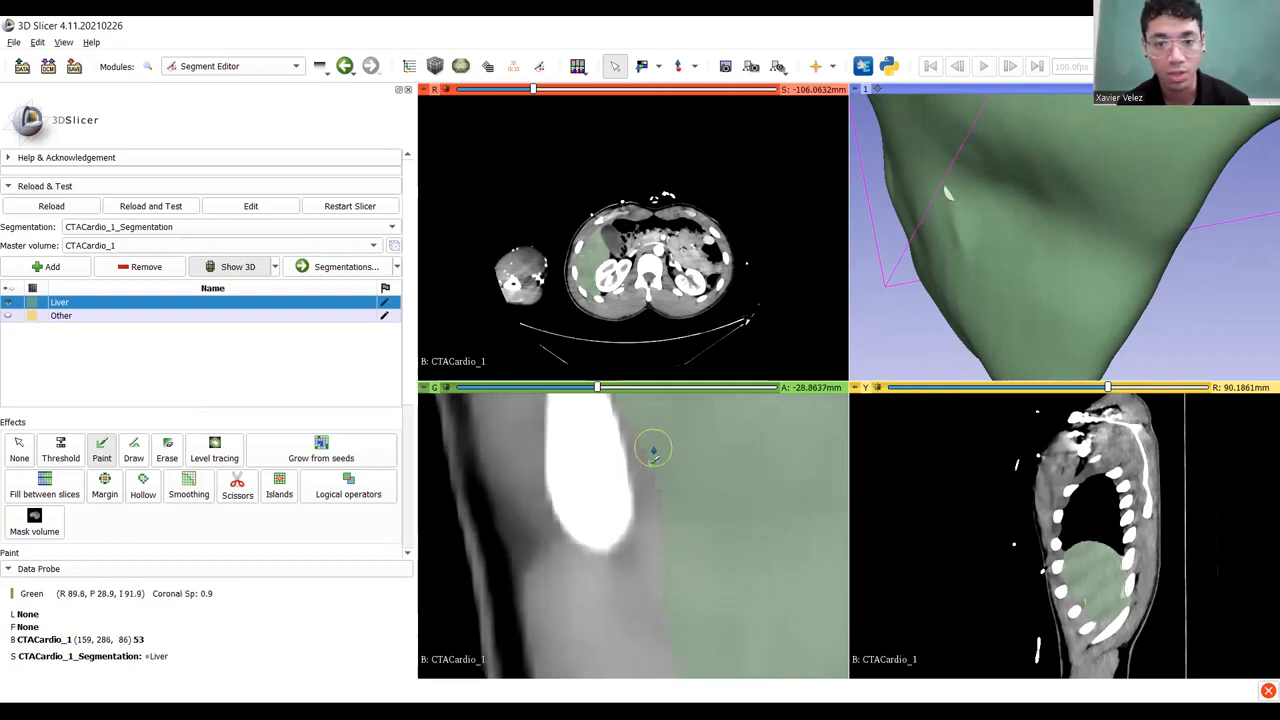
{"action": "left_click_drag", "start_coordinate": [661, 460], "coordinate": [686, 553]}
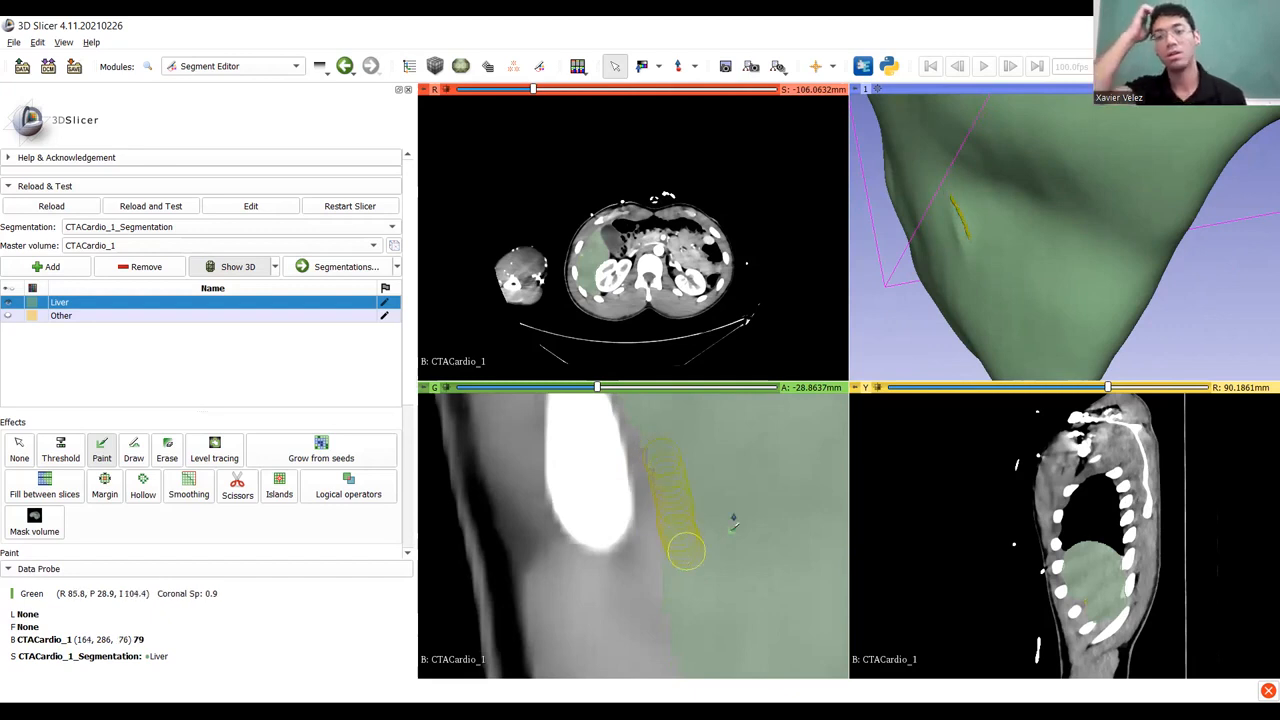
{"action": "left_click_drag", "start_coordinate": [733, 520], "coordinate": [733, 516]}
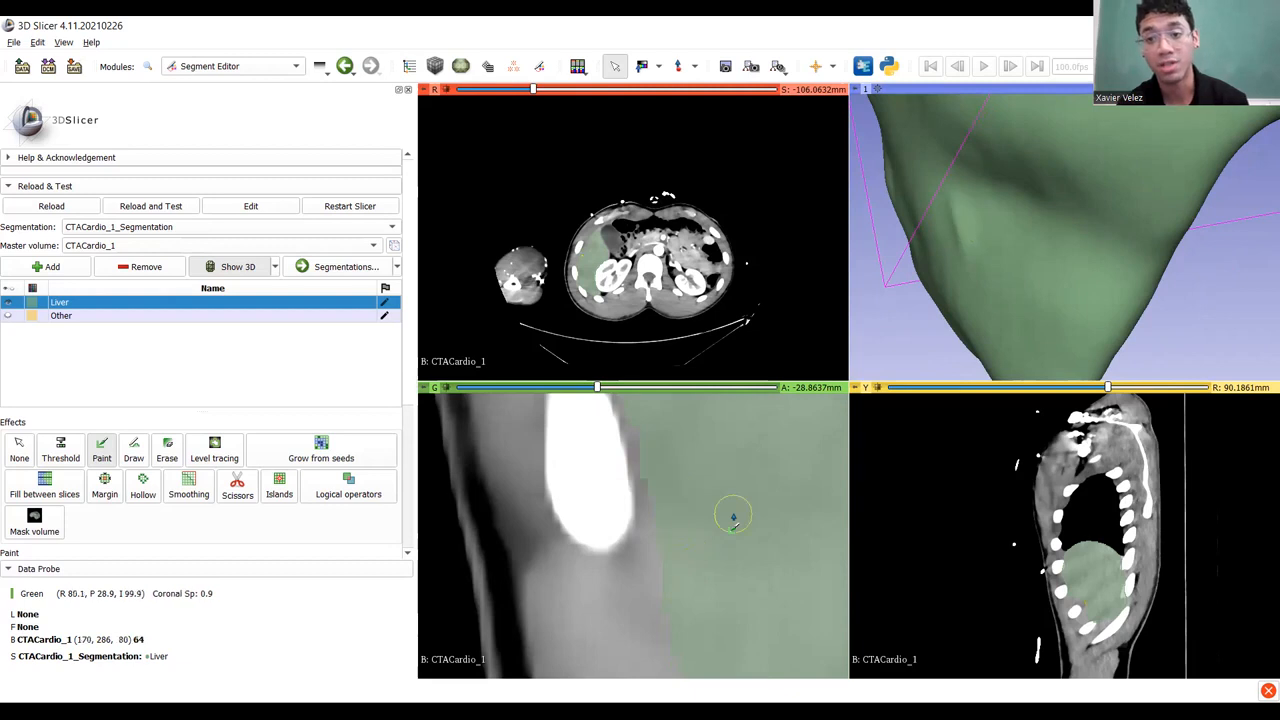
Fill the Liver segment's outer edge beside the rib with paint on coronal slice A -27.9302 mm.
{"action": "scroll", "coordinate": [734, 514], "scroll_direction": "up", "scroll_amount": 1}
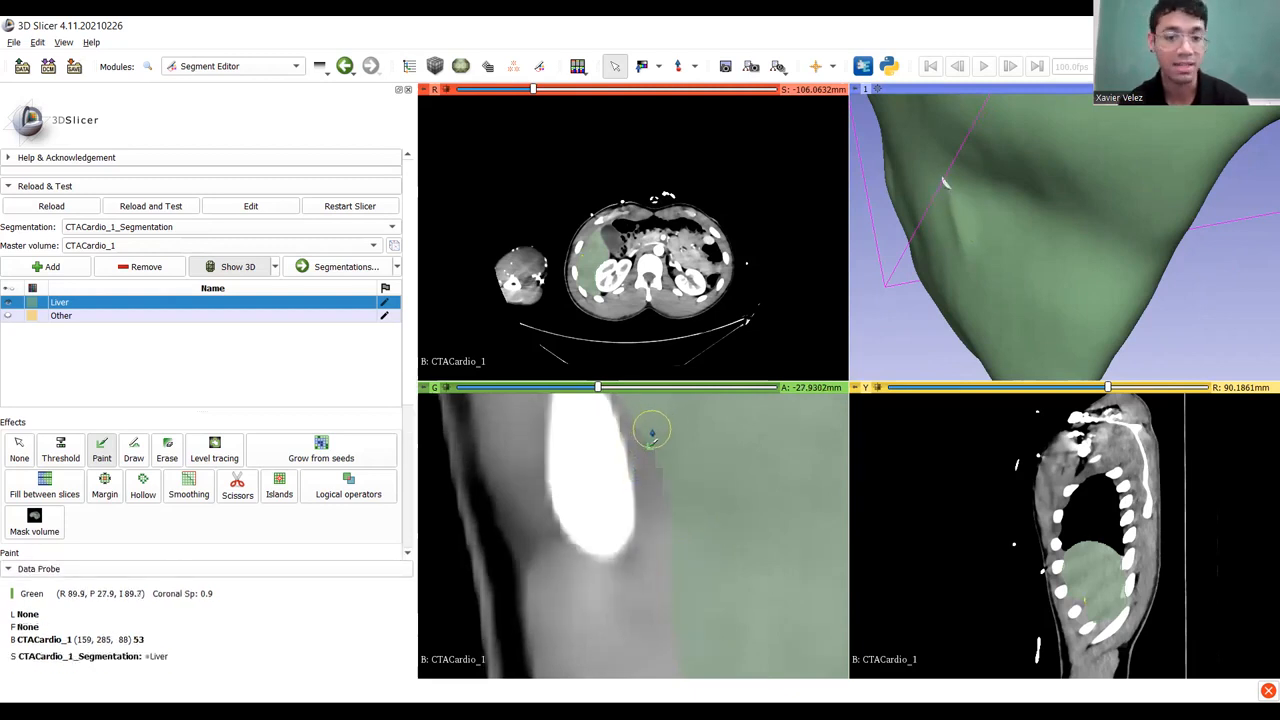
{"action": "left_click_drag", "start_coordinate": [653, 440], "coordinate": [695, 511]}
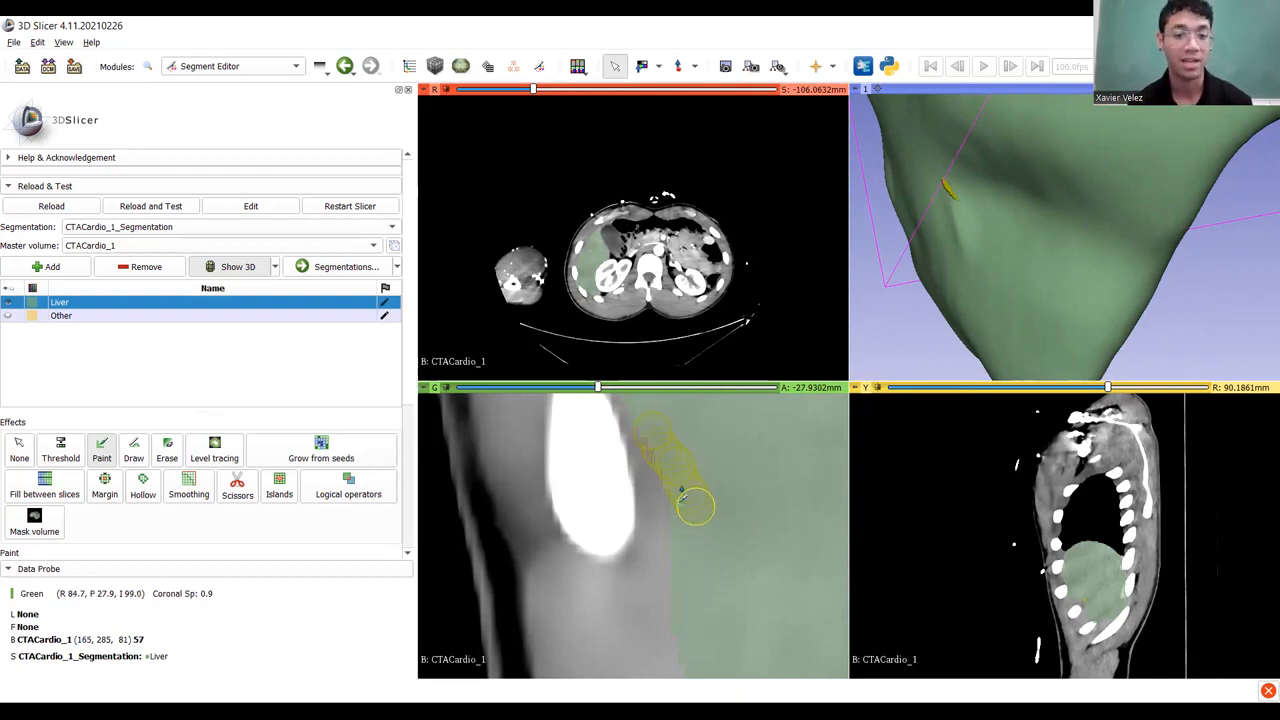
{"action": "left_click_drag", "start_coordinate": [695, 508], "coordinate": [681, 487]}
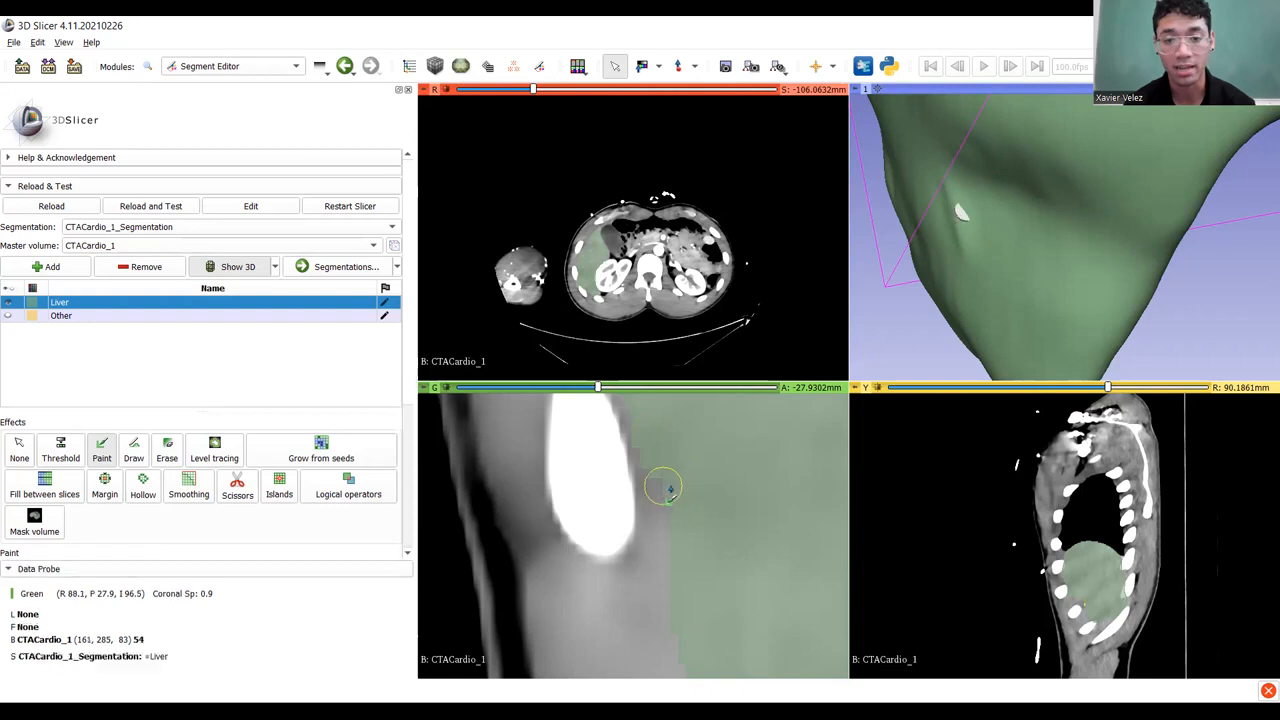
{"action": "left_click_drag", "start_coordinate": [671, 490], "coordinate": [685, 507]}
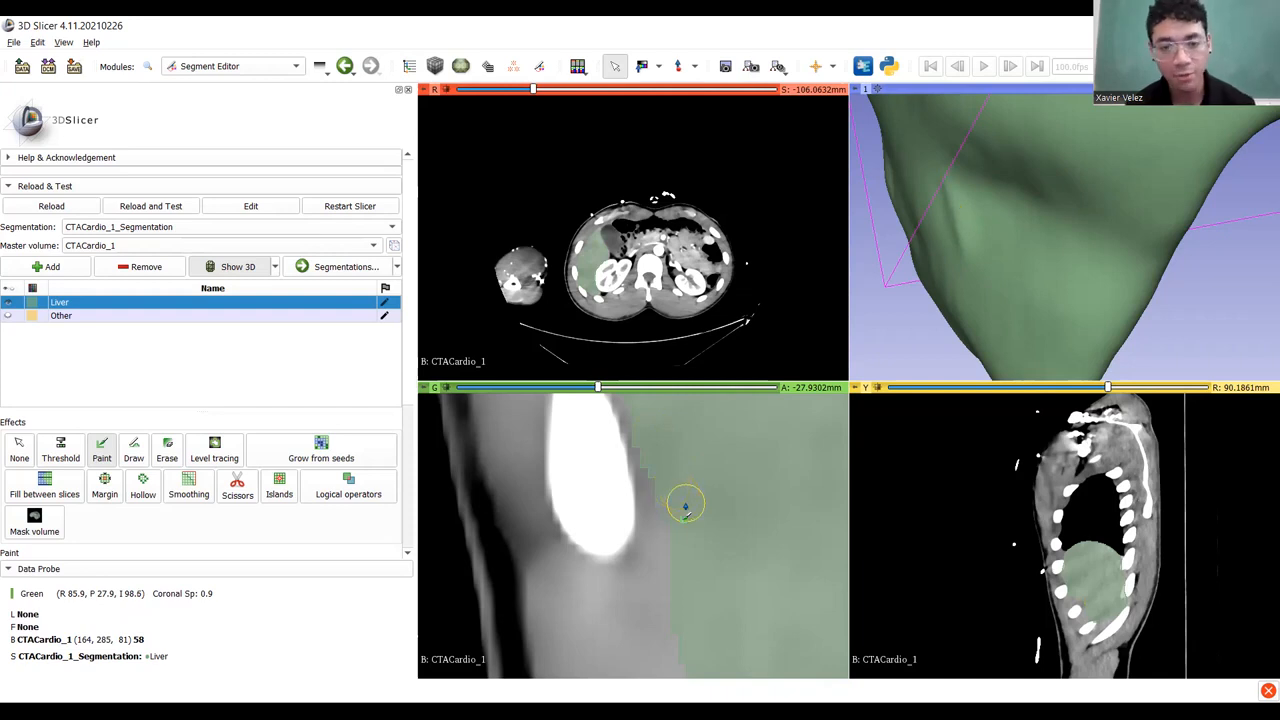
Paint Liver strips down the outer edge on coronal slices A -26.9966 mm and A -26.0630 mm.
{"action": "scroll", "coordinate": [685, 507], "scroll_direction": "up", "scroll_amount": 1}
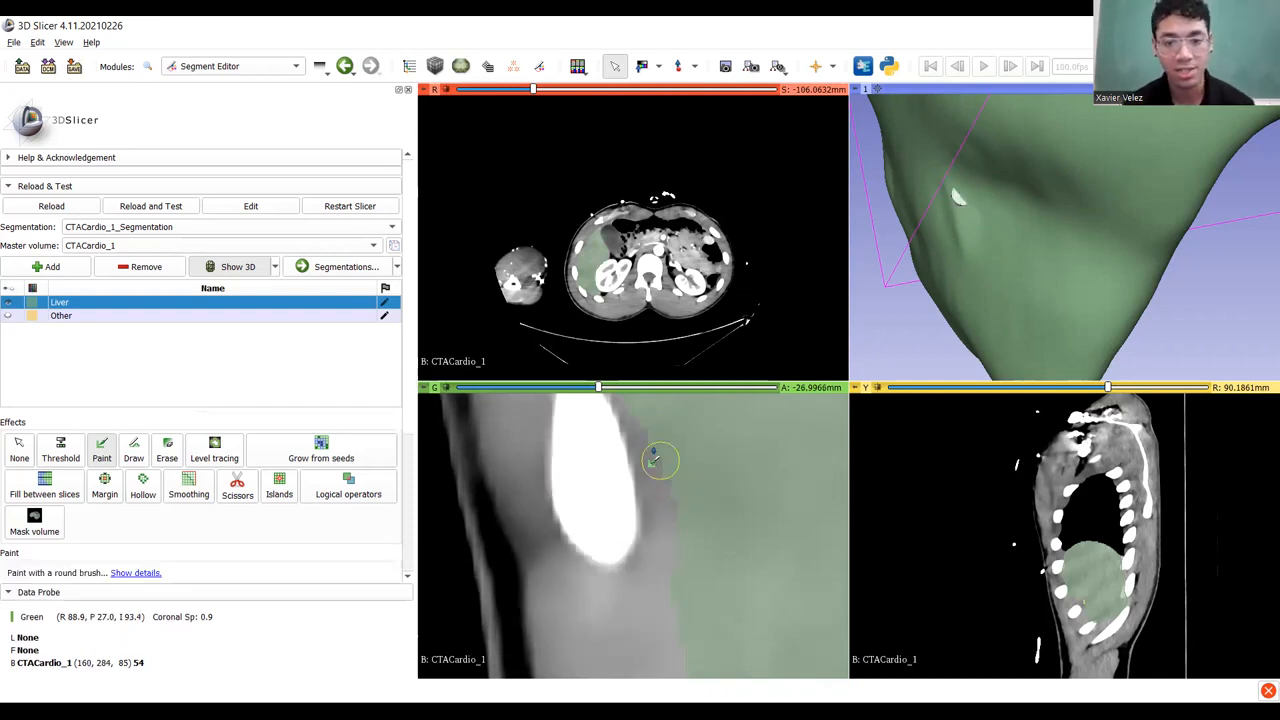
{"action": "left_click_drag", "start_coordinate": [651, 429], "coordinate": [693, 520]}
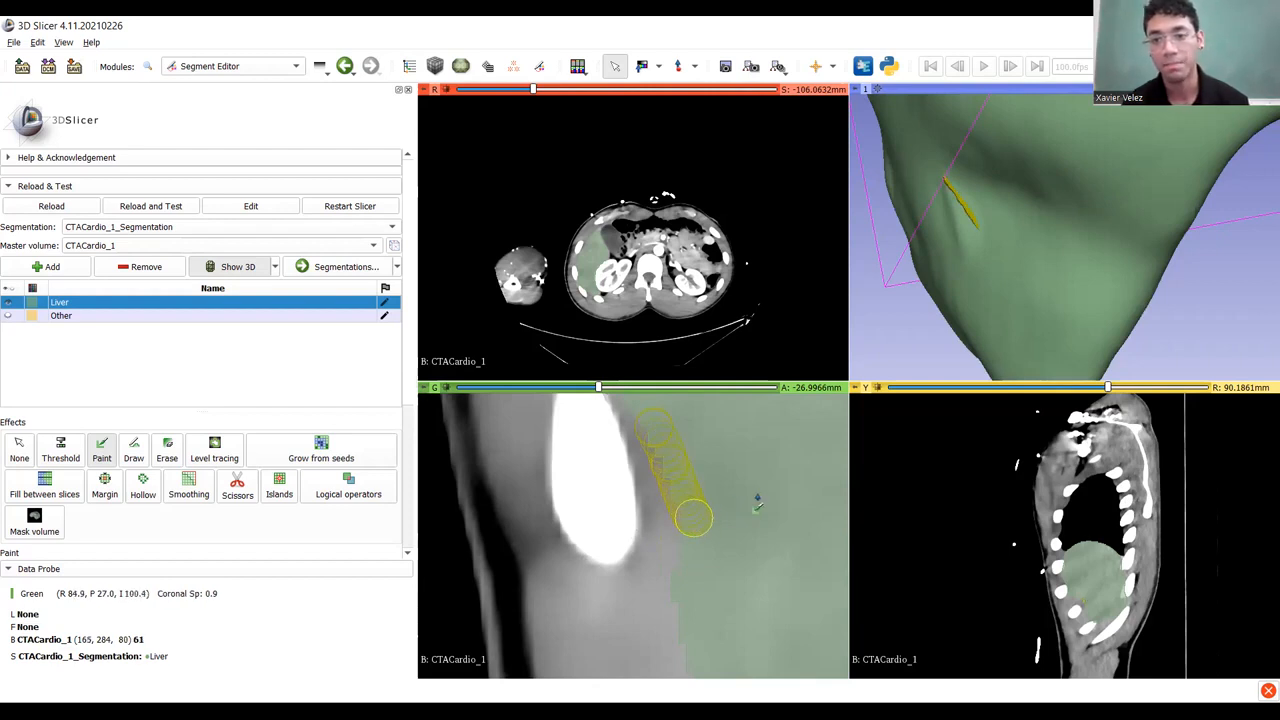
{"action": "scroll", "coordinate": [755, 495], "scroll_direction": "up", "scroll_amount": 1}
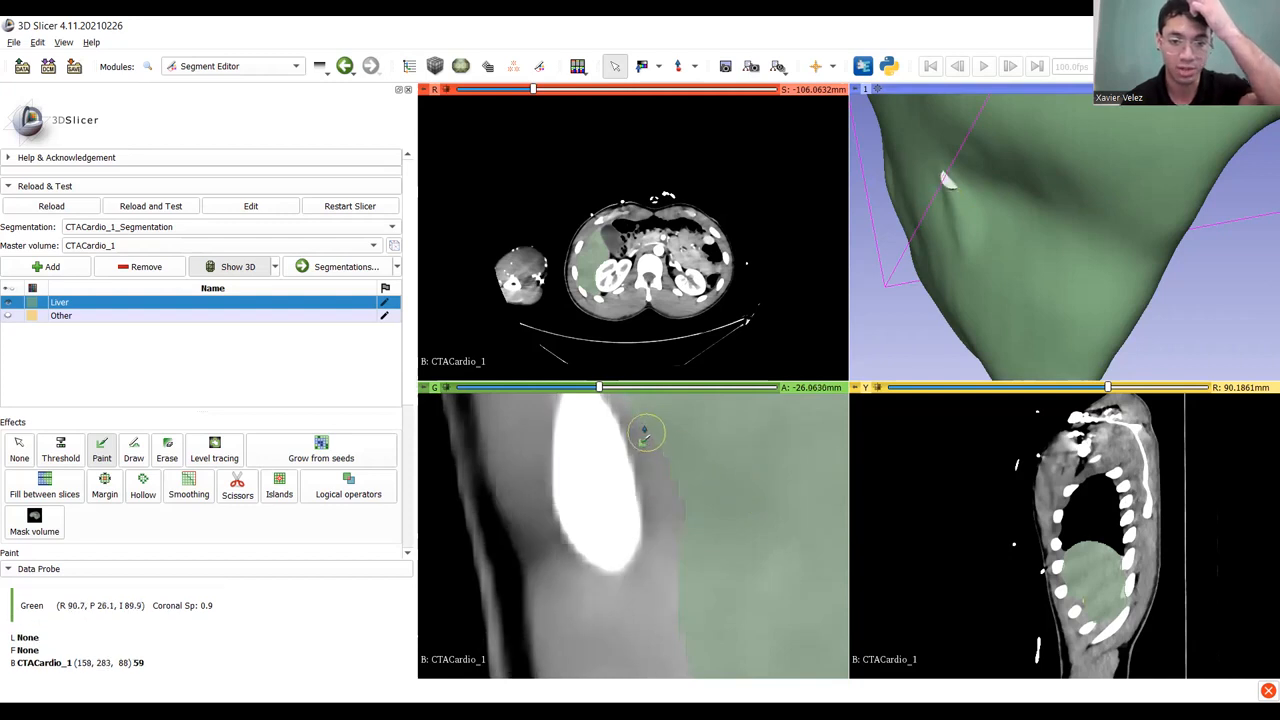
{"action": "left_click_drag", "start_coordinate": [649, 420], "coordinate": [700, 510]}
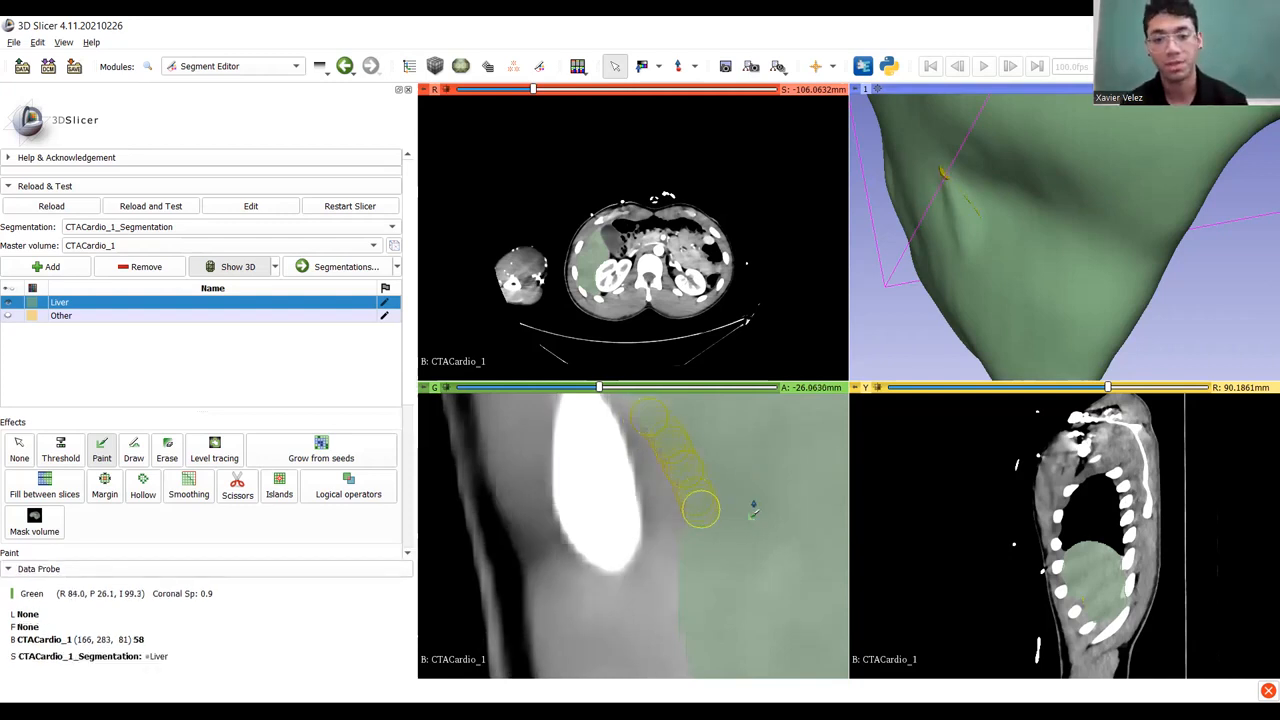
{"action": "key", "text": "ctrl+z"}
Paint the Liver segment's outer edge below the rib on coronal slices A -25.1294 mm and A -24.1958 mm.
{"action": "mouse_move", "coordinate": [760, 486]}
{"action": "middle_mouse_down"}
{"action": "mouse_move", "coordinate": [775, 557]}
{"action": "mouse_move", "coordinate": [760, 558]}
{"action": "middle_mouse_up"}
{"action": "scroll", "coordinate": [760, 552], "scroll_direction": "down", "scroll_amount": 1}
{"action": "scroll", "coordinate": [731, 548], "scroll_direction": "up", "scroll_amount": 2}
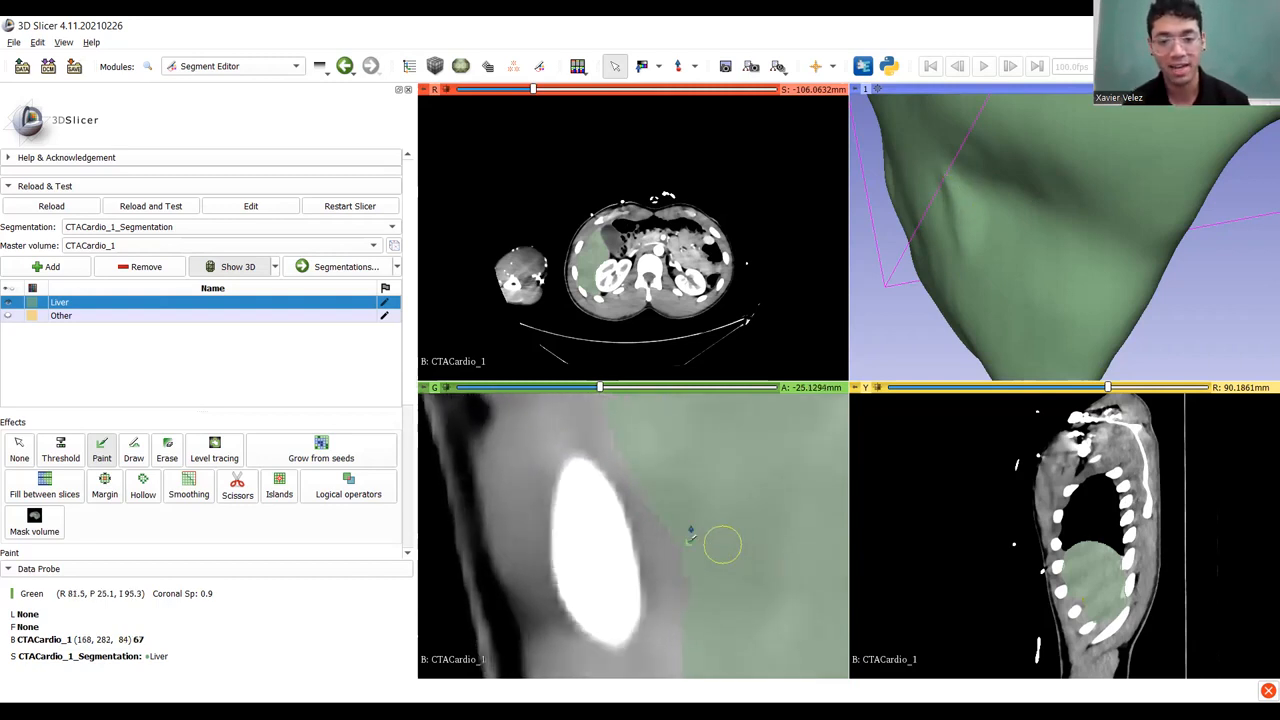
{"action": "left_click_drag", "start_coordinate": [666, 518], "coordinate": [705, 597]}
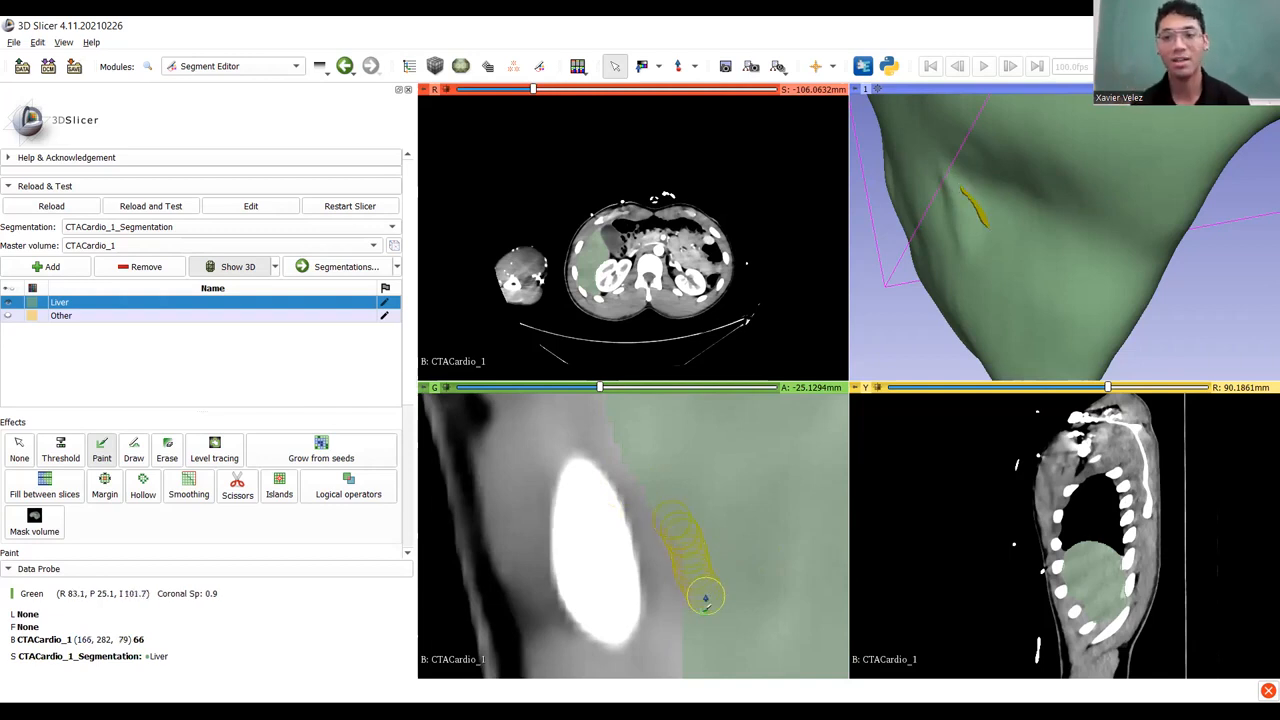
{"action": "left_click_drag", "start_coordinate": [705, 597], "coordinate": [705, 600]}
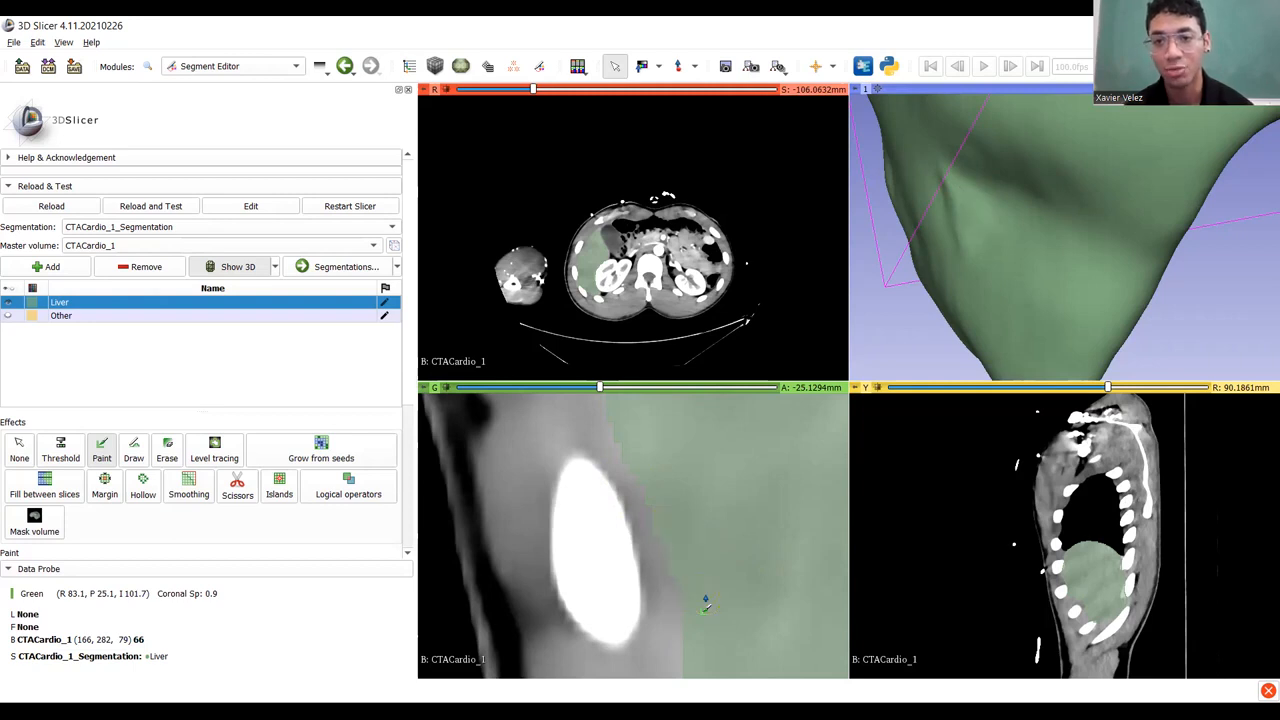
{"action": "scroll", "coordinate": [705, 600], "scroll_direction": "up", "scroll_amount": 1}
{"action": "mouse_move", "coordinate": [680, 526]}
{"action": "left_mouse_down"}
{"action": "mouse_move", "coordinate": [666, 514]}
{"action": "mouse_move", "coordinate": [705, 635]}
{"action": "mouse_move", "coordinate": [757, 556]}
{"action": "left_mouse_up"}
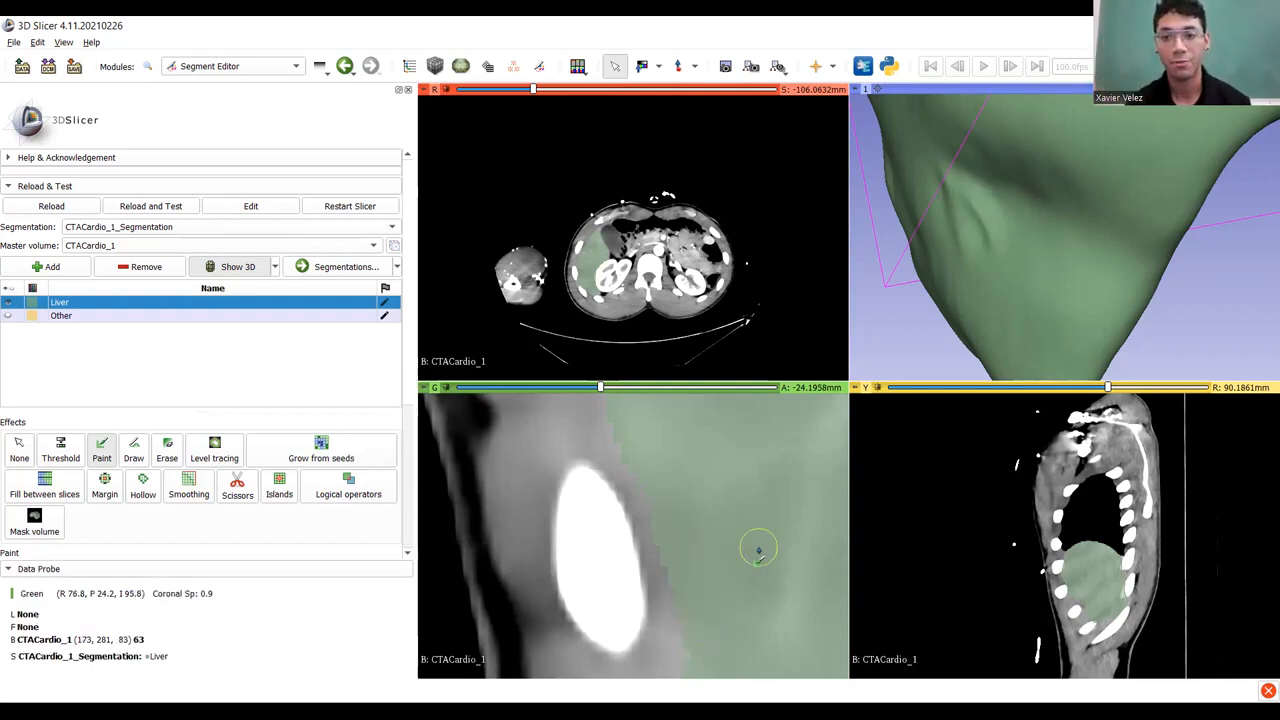
Paint Liver strips over the indented outer edge on coronal slices A -23.2622 mm and A -22.3286 mm.
{"action": "scroll", "coordinate": [737, 555], "scroll_direction": "down", "scroll_amount": 1}
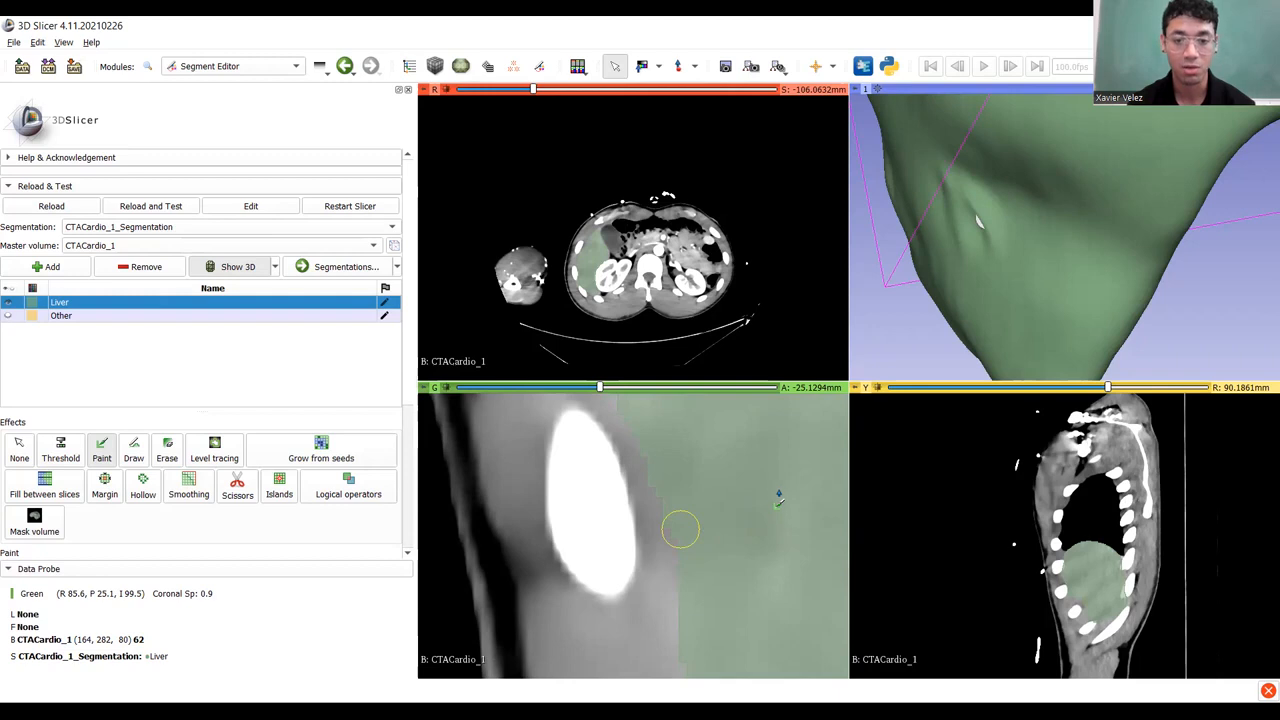
{"action": "scroll", "coordinate": [731, 493], "scroll_direction": "up", "scroll_amount": 1}
{"action": "scroll", "coordinate": [728, 497], "scroll_direction": "down", "scroll_amount": 1}
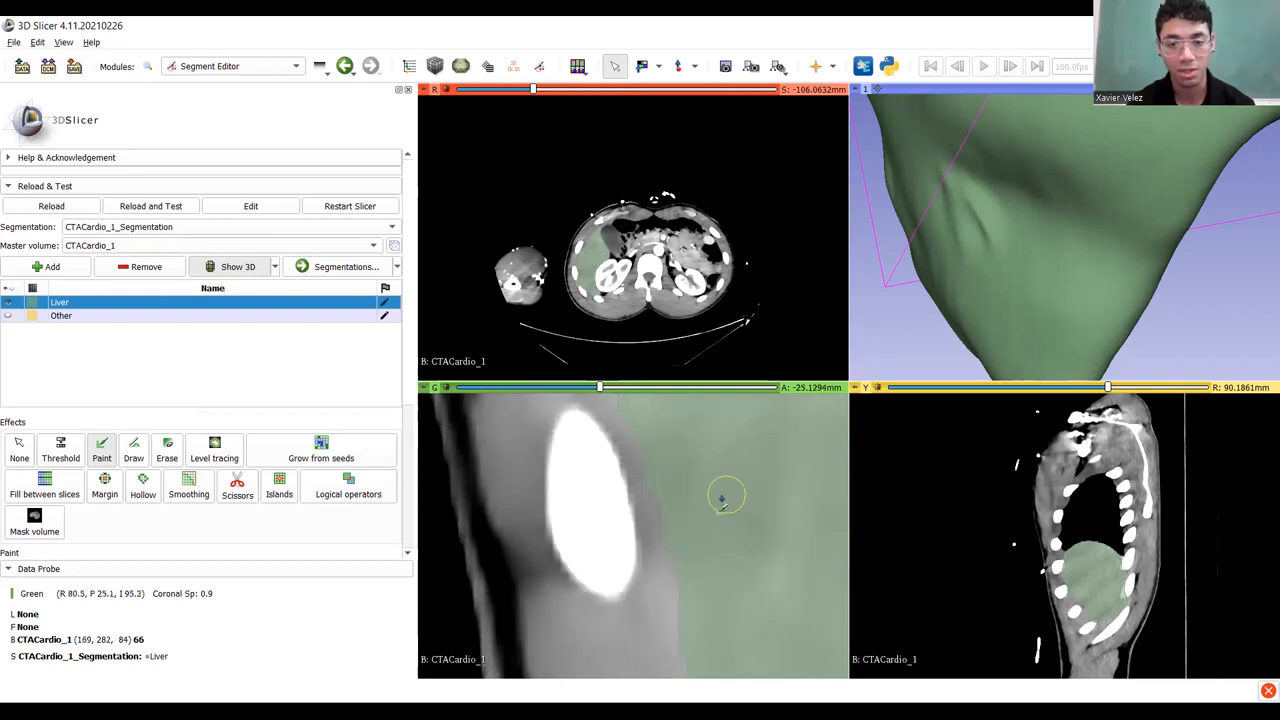
{"action": "scroll", "coordinate": [721, 500], "scroll_direction": "up", "scroll_amount": 2}
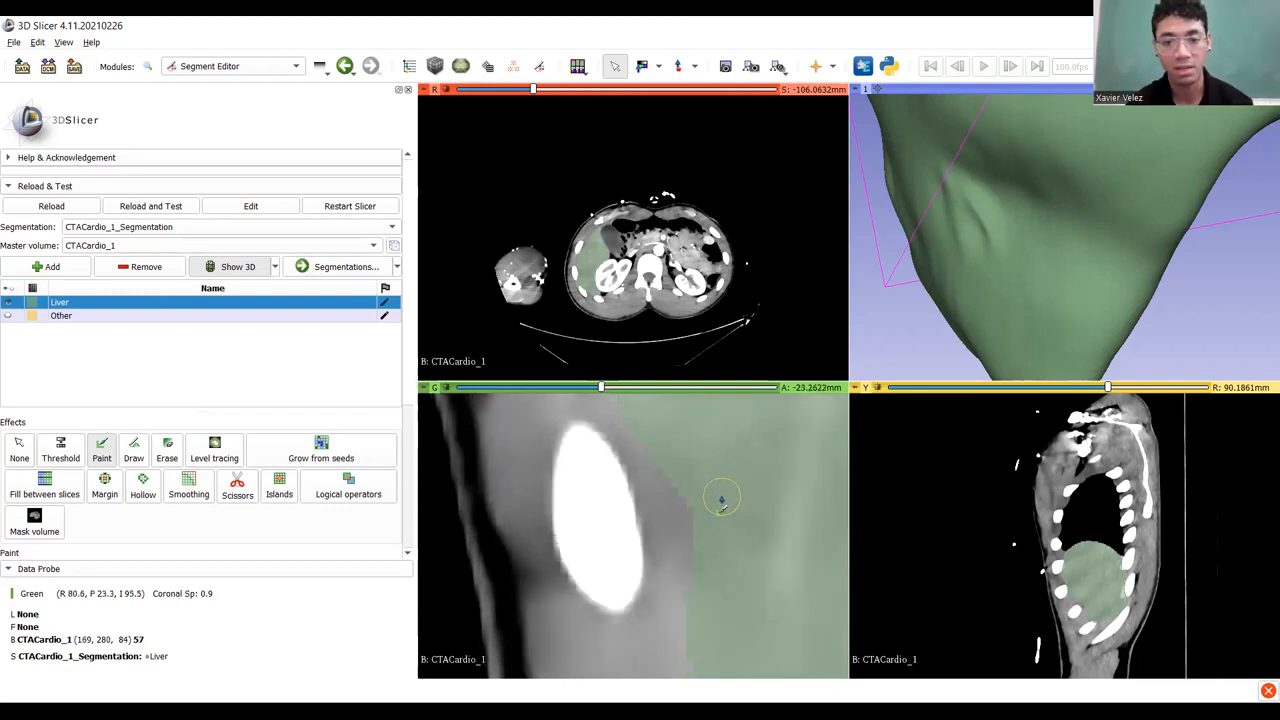
{"action": "left_click_drag", "start_coordinate": [680, 494], "coordinate": [713, 542]}
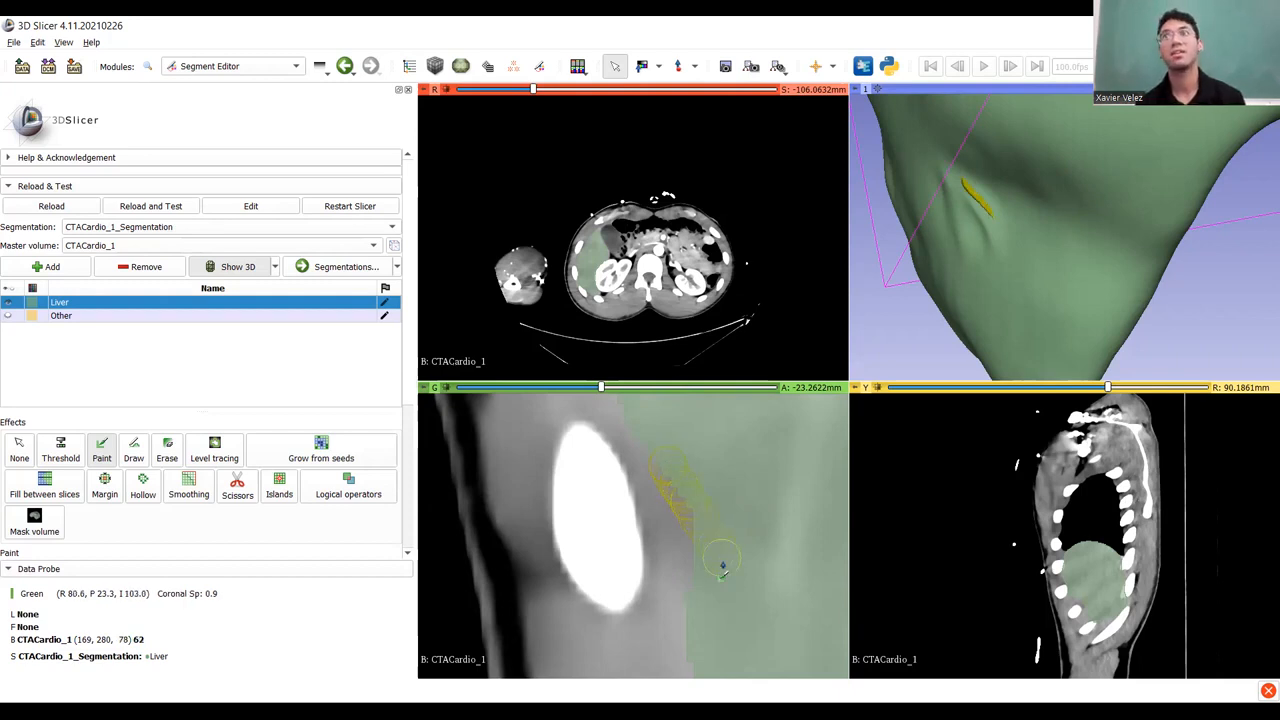
{"action": "key", "text": "ctrl+z"}
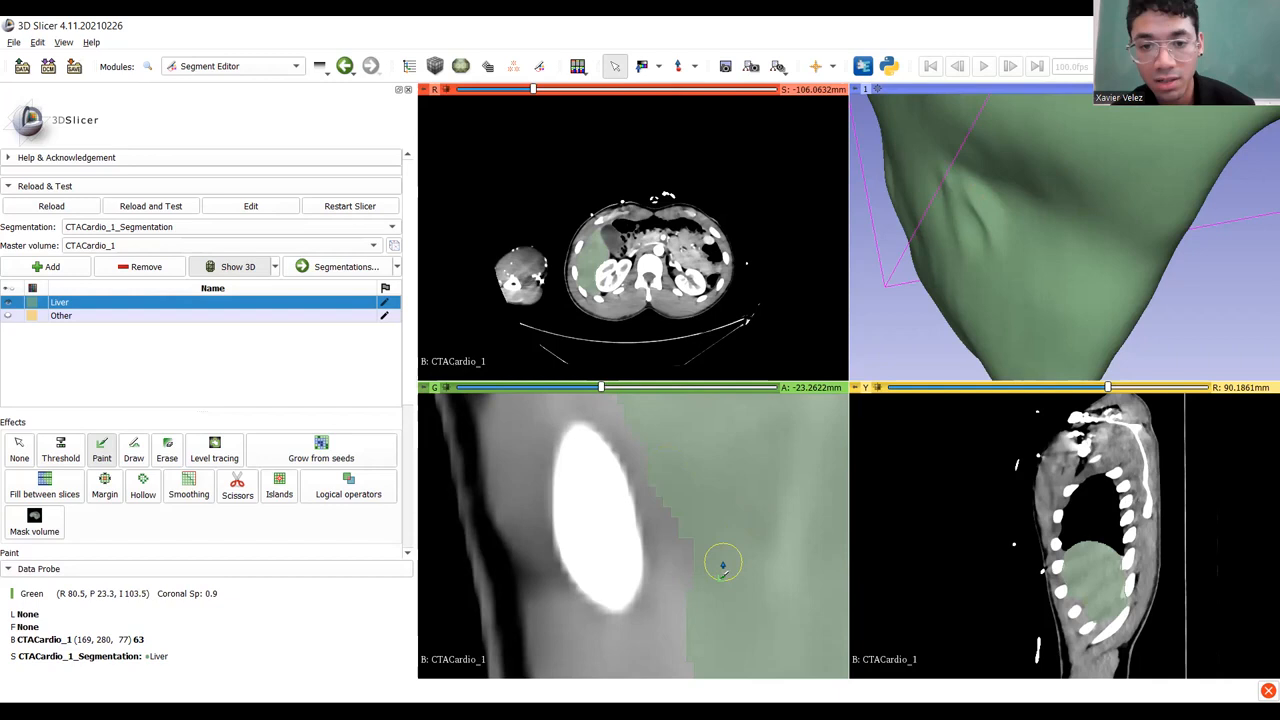
{"action": "scroll", "coordinate": [723, 565], "scroll_direction": "up", "scroll_amount": 1}
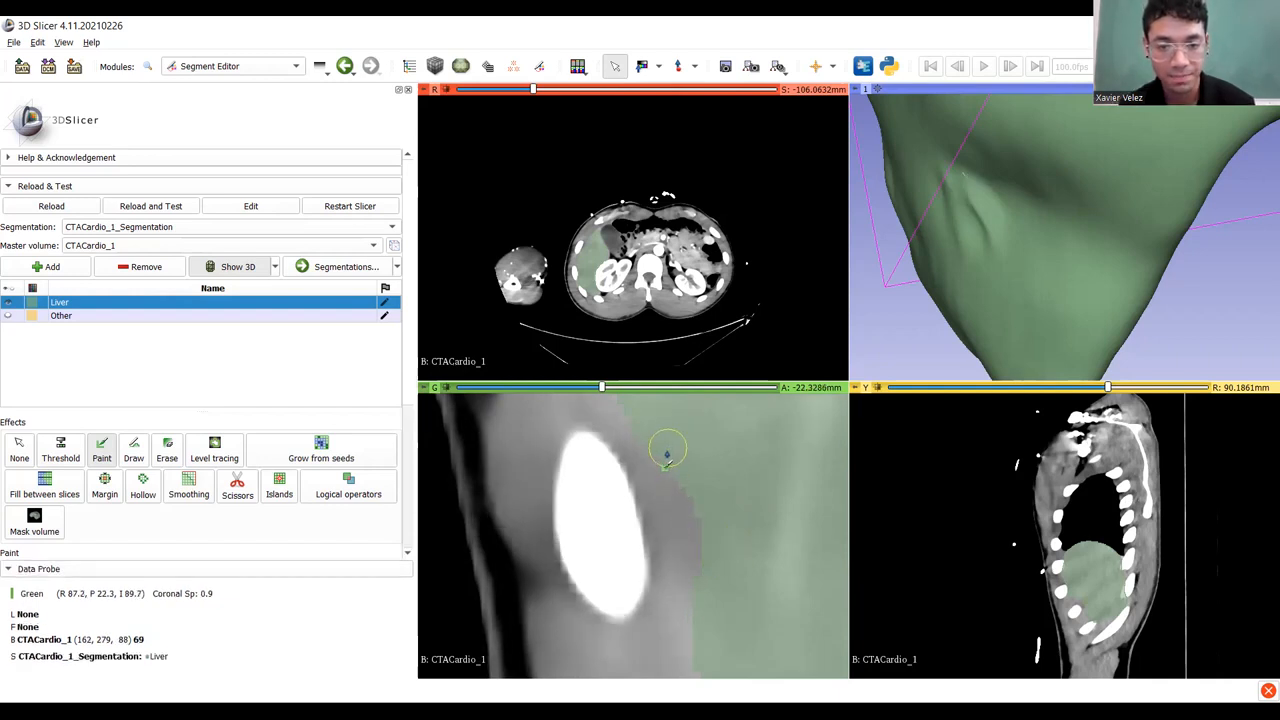
{"action": "left_click_drag", "start_coordinate": [669, 457], "coordinate": [723, 565]}
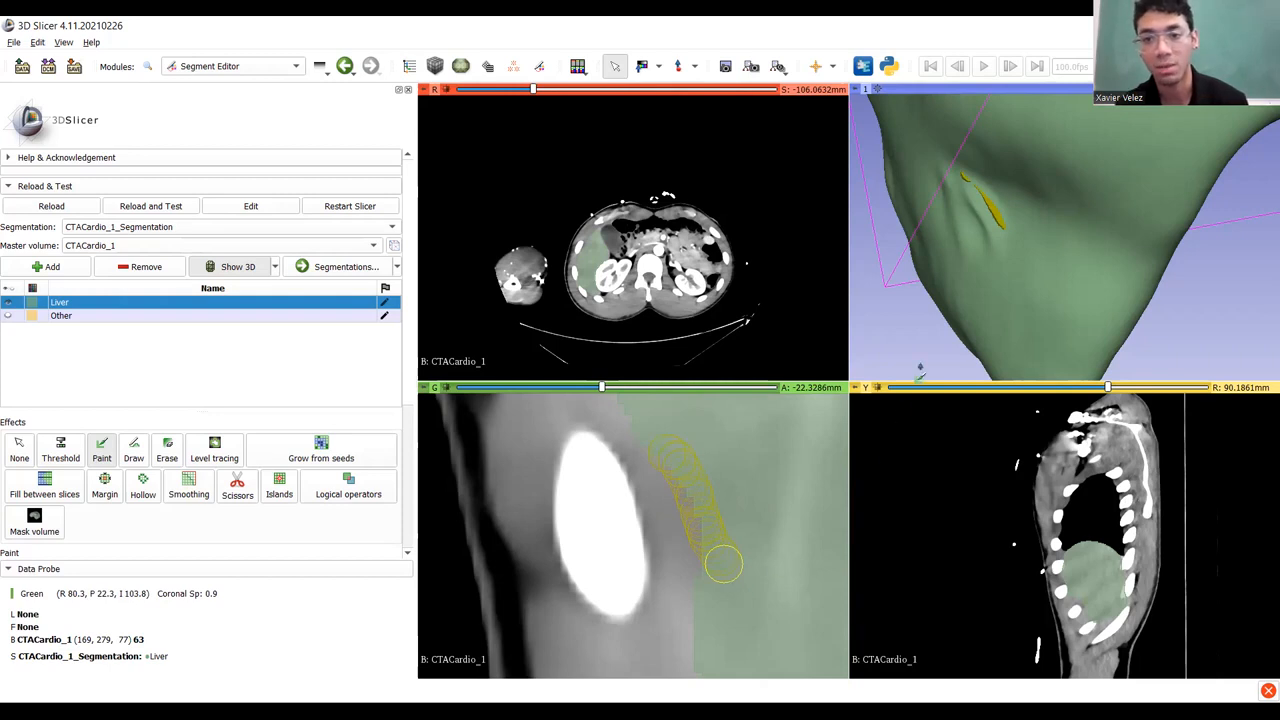
Continue the painted Liver edge on coronal slices A -21.3950 mm and A -20.4614 mm.
{"action": "mouse_move", "coordinate": [956, 264]}
{"action": "left_mouse_down"}
{"action": "mouse_move", "coordinate": [1049, 237]}
{"action": "mouse_move", "coordinate": [966, 262]}
{"action": "mouse_move", "coordinate": [1079, 195]}
{"action": "mouse_move", "coordinate": [912, 202]}
{"action": "left_mouse_up"}
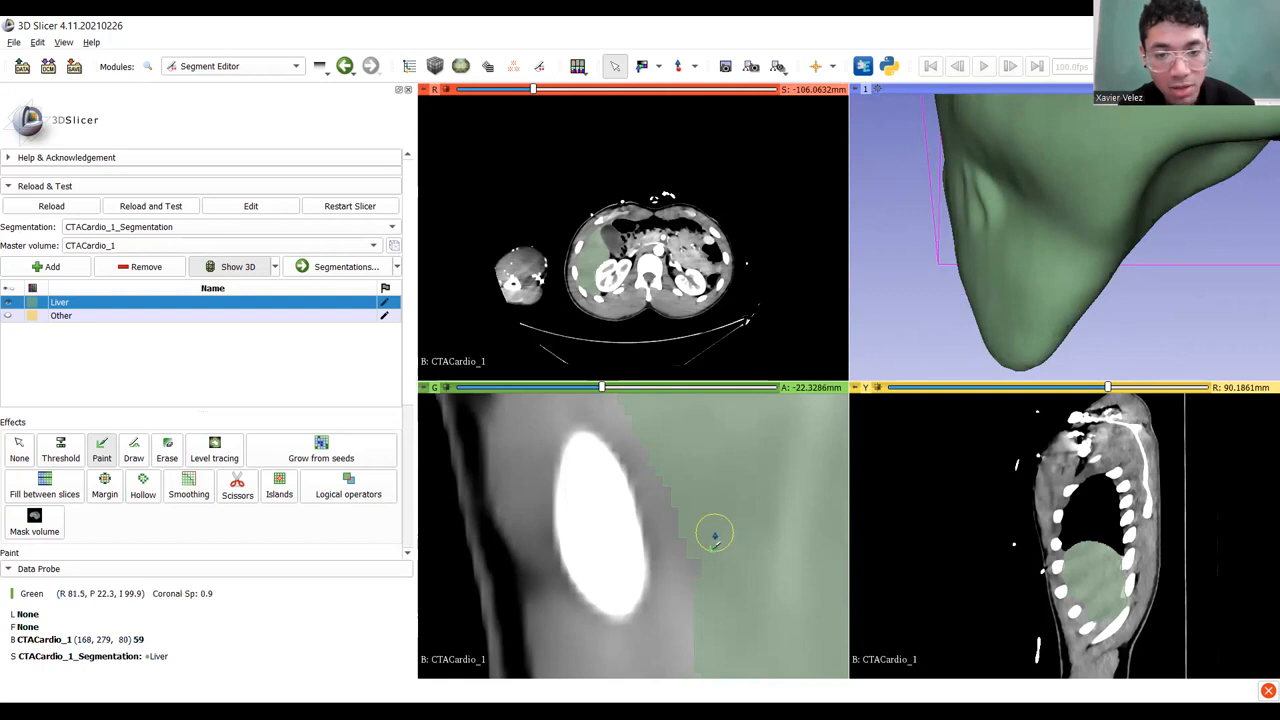
{"action": "scroll", "coordinate": [715, 533], "scroll_direction": "up", "scroll_amount": 1}
{"action": "left_click_drag", "start_coordinate": [675, 463], "coordinate": [740, 580]}
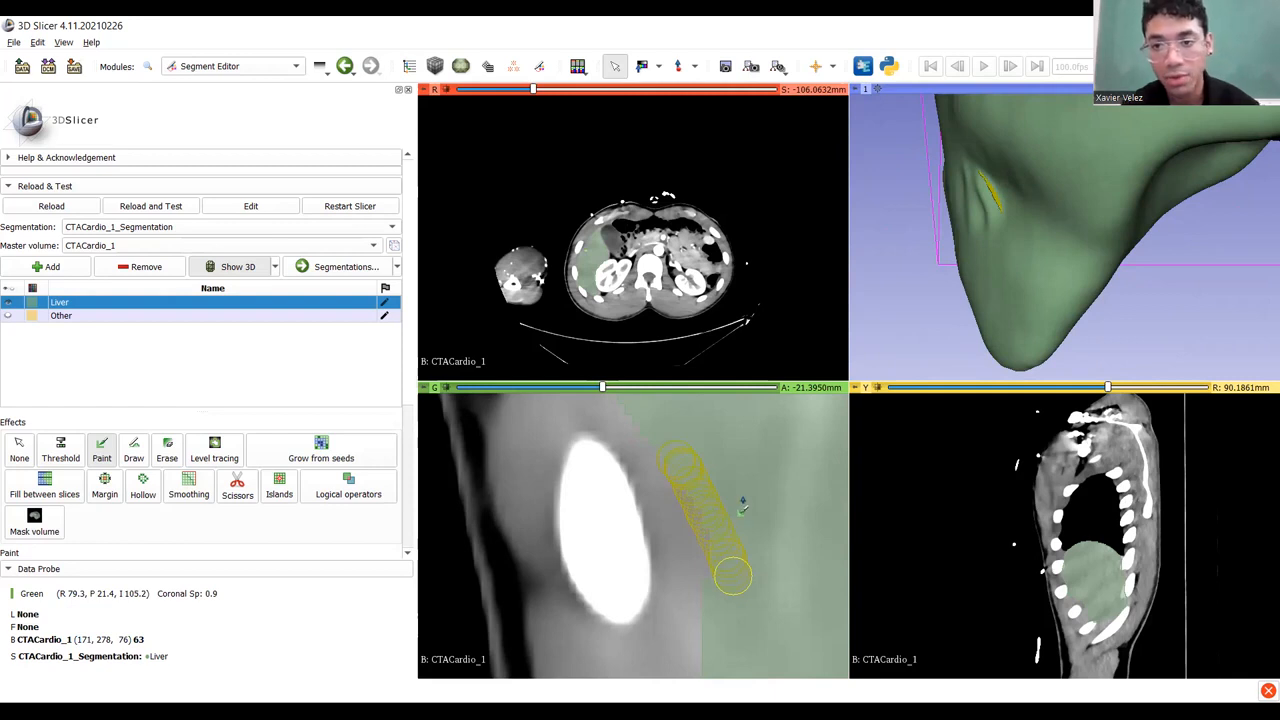
{"action": "scroll", "coordinate": [738, 492], "scroll_direction": "up", "scroll_amount": 1}
{"action": "left_click_drag", "start_coordinate": [690, 472], "coordinate": [740, 572]}
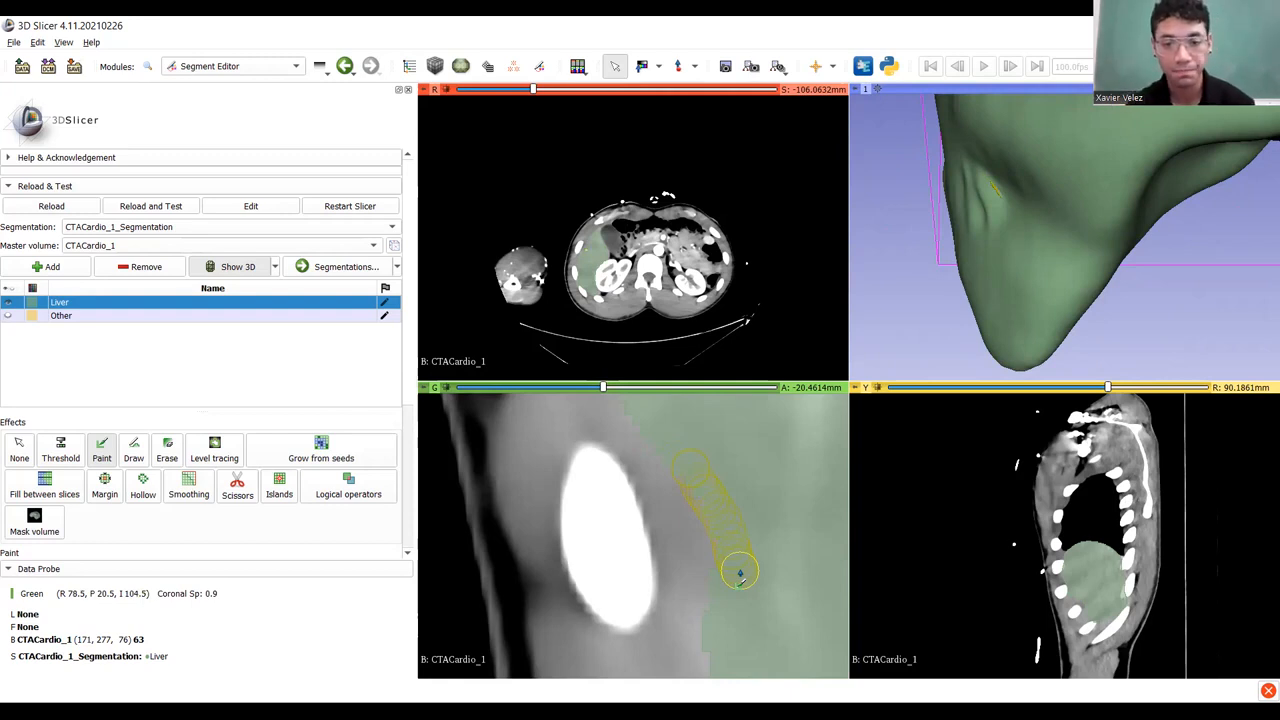
Paint longer Liver strips along the outer edge on coronal slices A -19.5278 mm and A -18.5942 mm.
{"action": "scroll", "coordinate": [728, 532], "scroll_direction": "up", "scroll_amount": 1}
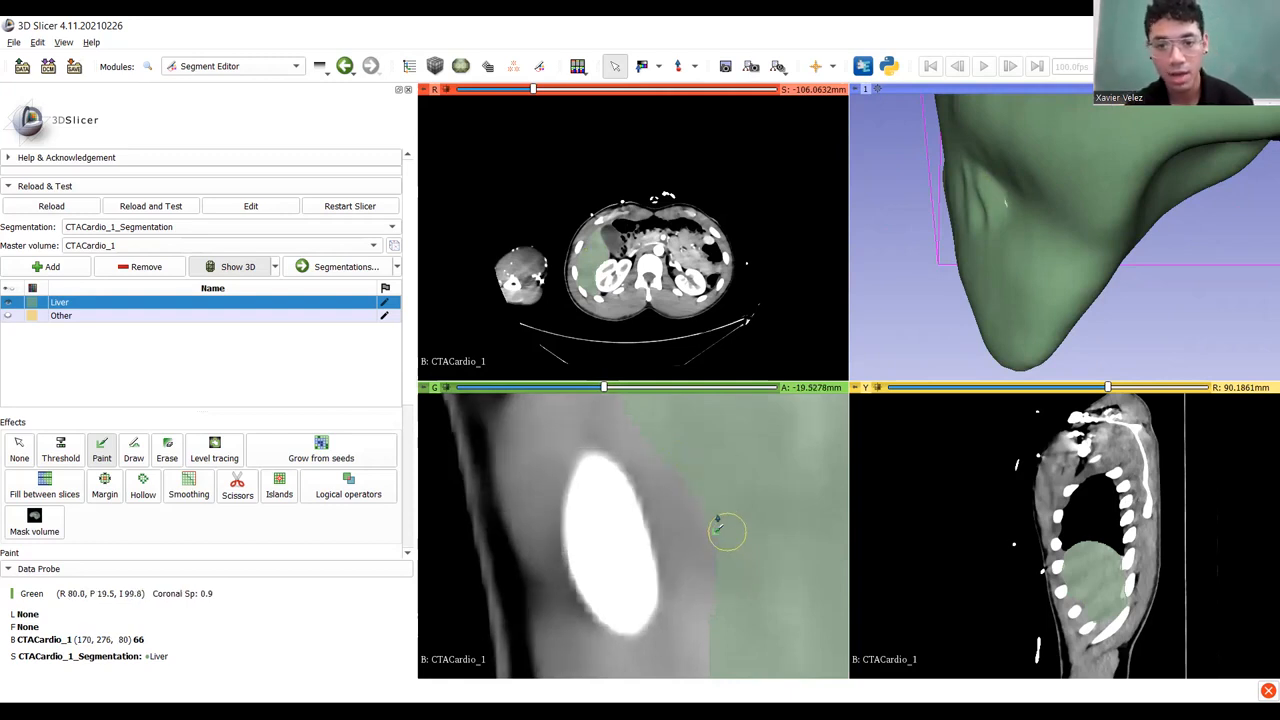
{"action": "left_click_drag", "start_coordinate": [692, 470], "coordinate": [748, 612]}
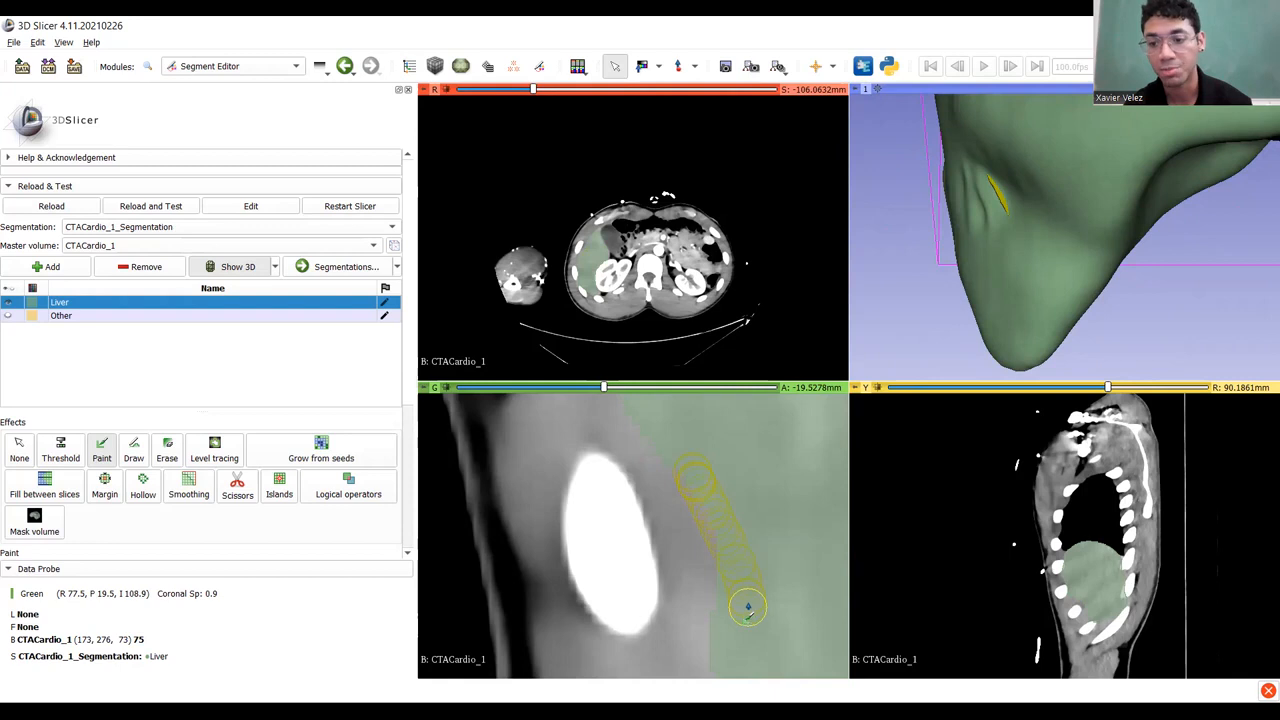
{"action": "scroll", "coordinate": [740, 525], "scroll_direction": "up", "scroll_amount": 1}
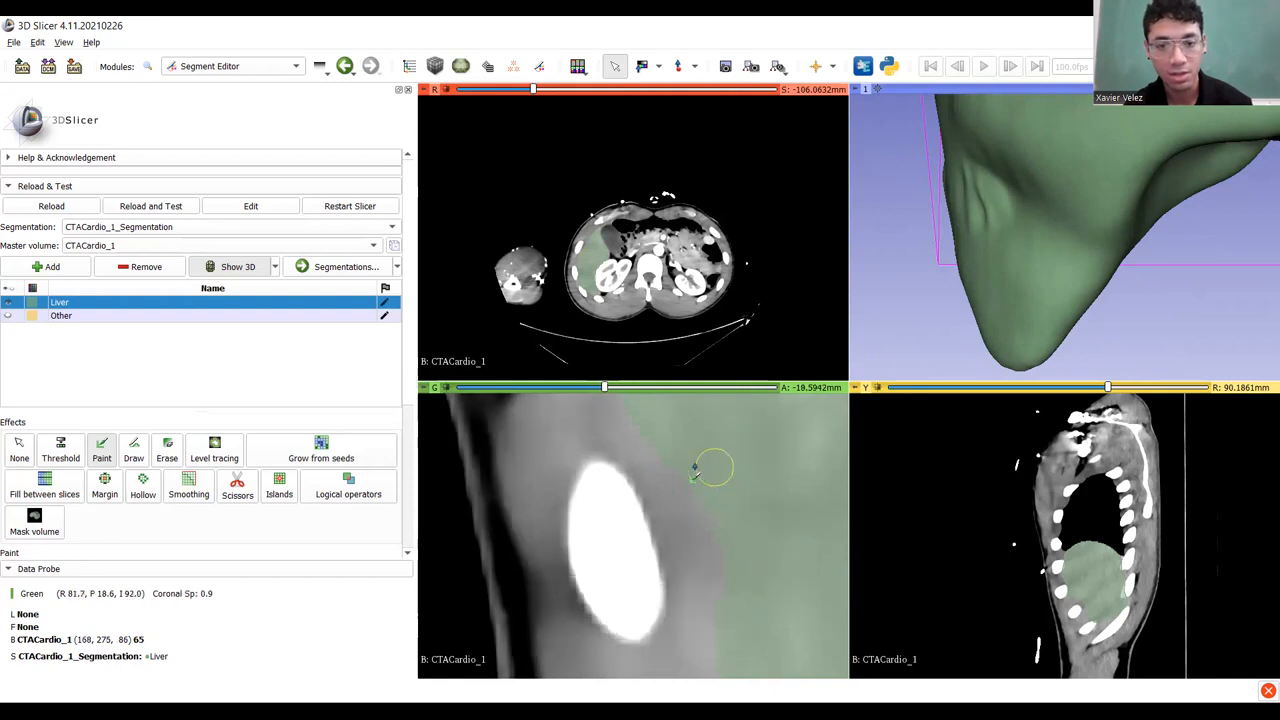
{"action": "left_click_drag", "start_coordinate": [672, 450], "coordinate": [746, 600]}
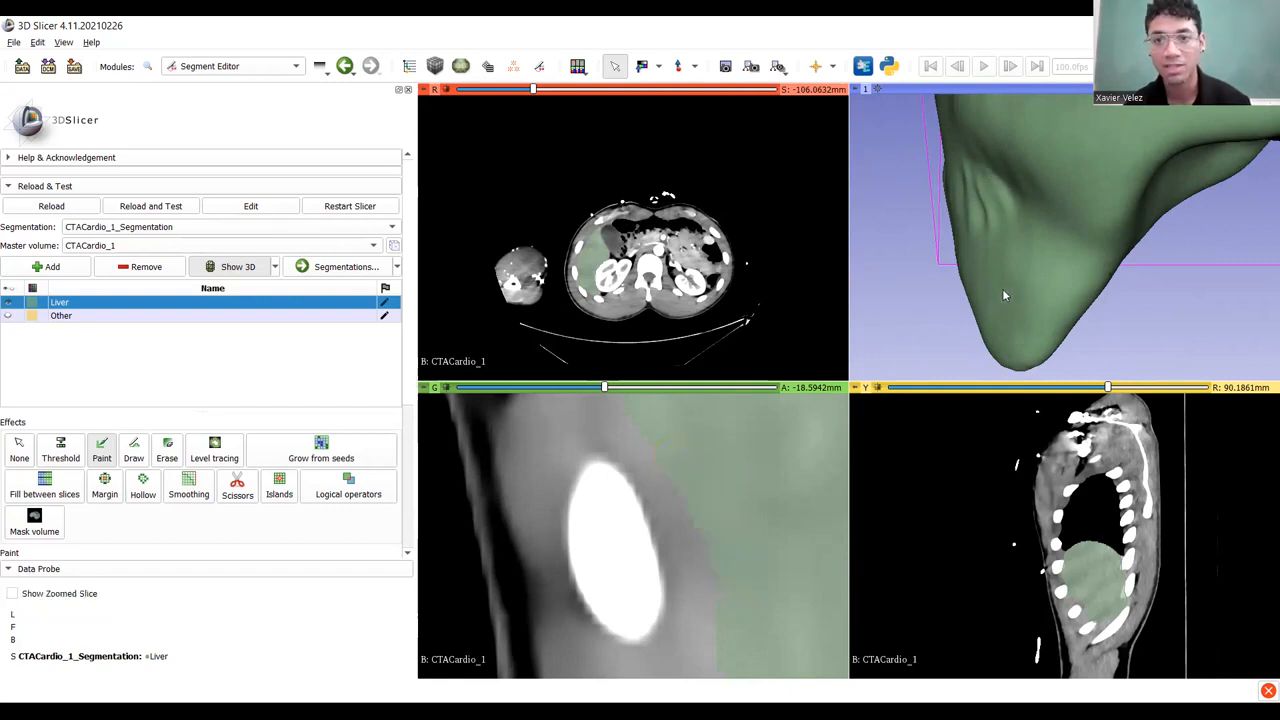
Set up the Smoothing effect for the Liver segment with the Opening (remove extrusions) method and a 4.00 mm kernel size.
{"action": "scroll", "coordinate": [1004, 290], "scroll_direction": "down", "scroll_amount": 4}
{"action": "left_click_drag", "start_coordinate": [1004, 290], "coordinate": [953, 300]}
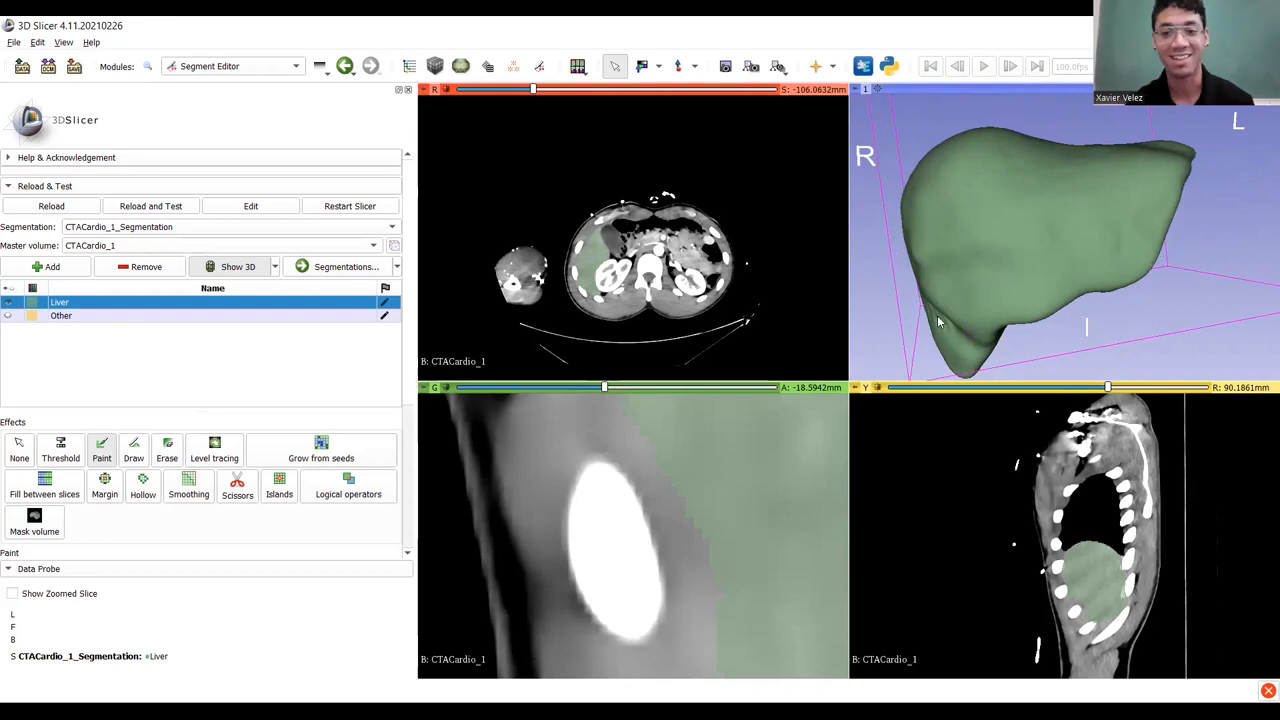
{"action": "scroll", "coordinate": [937, 317], "scroll_direction": "up", "scroll_amount": 2}
{"action": "middle_click_drag", "start_coordinate": [937, 315], "coordinate": [977, 237]}
{"action": "scroll", "coordinate": [977, 237], "scroll_direction": "up", "scroll_amount": 2}
{"action": "mouse_move", "coordinate": [977, 237]}
{"action": "left_mouse_down"}
{"action": "mouse_move", "coordinate": [926, 254]}
{"action": "mouse_move", "coordinate": [947, 257]}
{"action": "mouse_move", "coordinate": [1005, 212]}
{"action": "mouse_move", "coordinate": [1005, 231]}
{"action": "left_mouse_up"}
{"action": "left_click", "coordinate": [188, 486]}
{"action": "scroll", "coordinate": [257, 370], "scroll_direction": "down", "scroll_amount": 5}
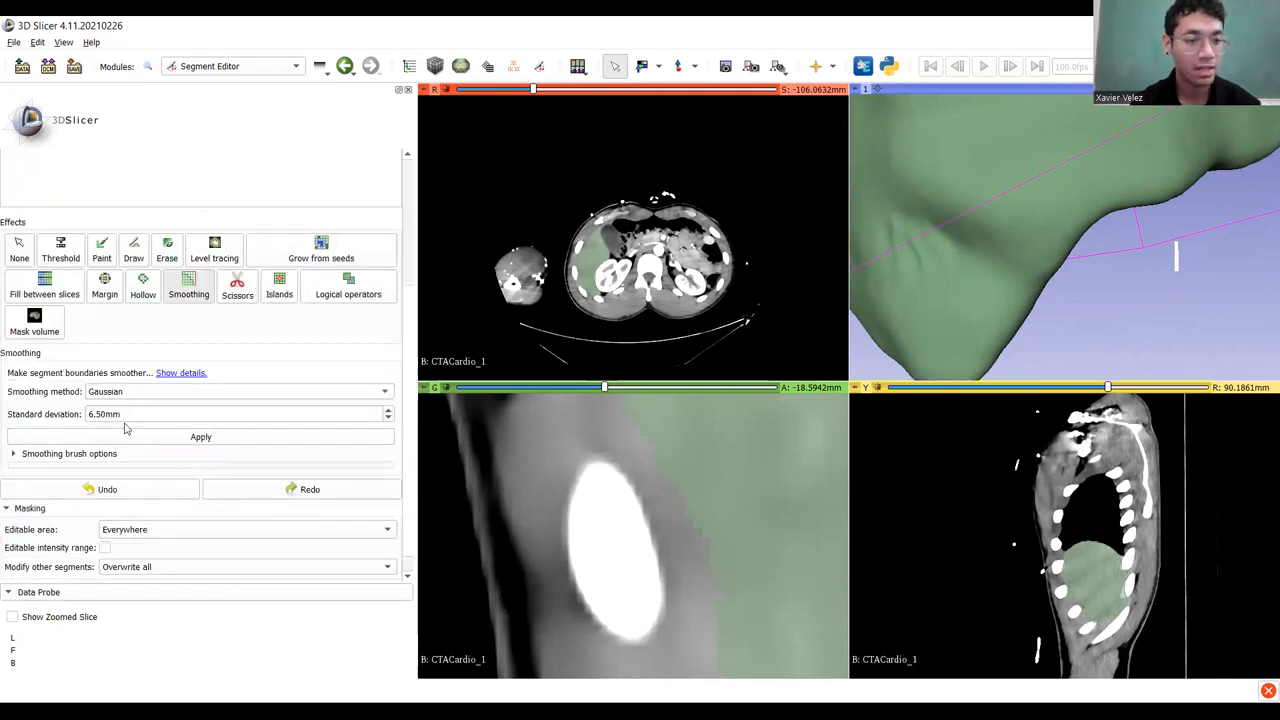
{"action": "left_click", "coordinate": [138, 396]}
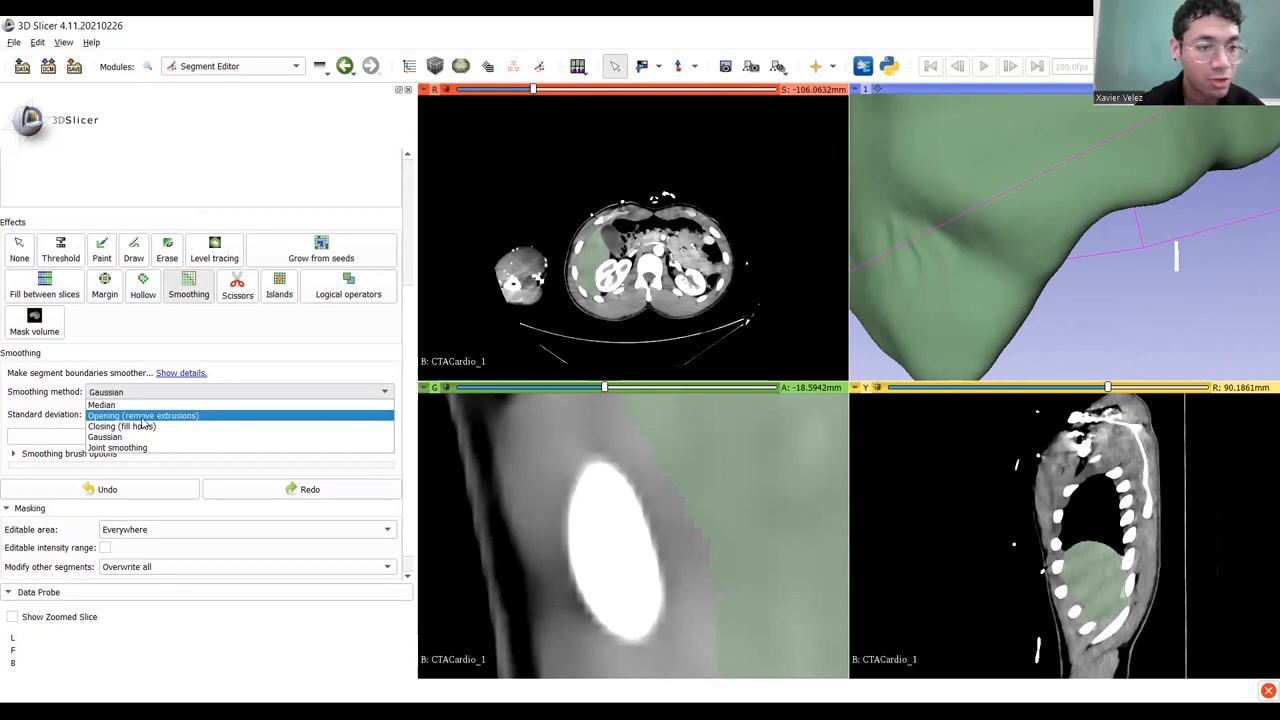
{"action": "left_click", "coordinate": [143, 417]}
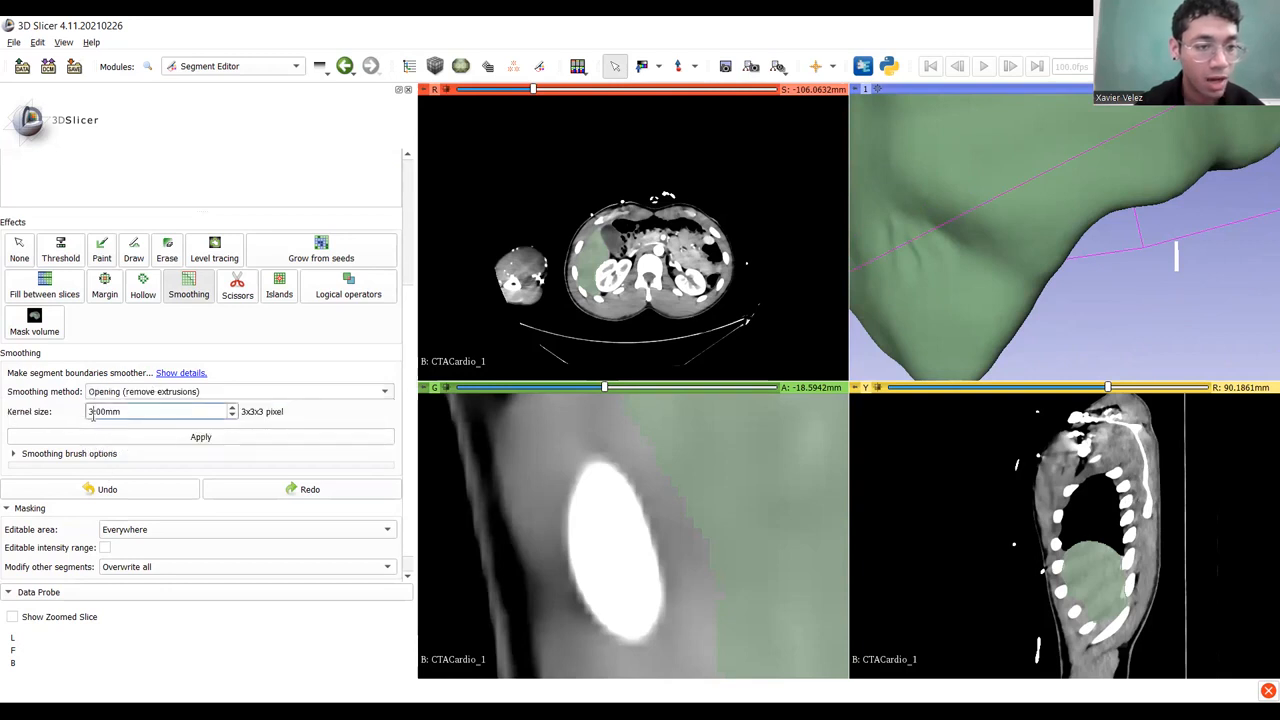
{"action": "key", "text": "BackSpace"}
{"action": "key", "text": "Return"}
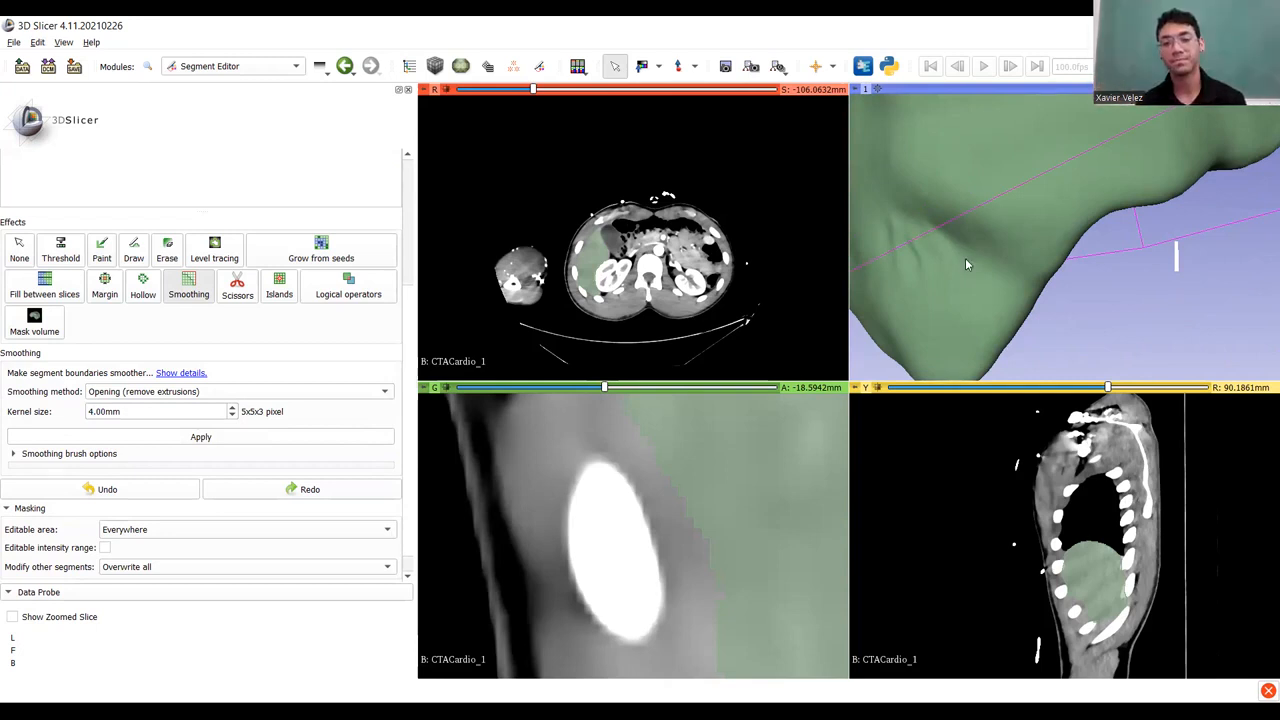
Examine the smoothed Liver model in the 3D view from several sides.
{"action": "scroll", "coordinate": [965, 262], "scroll_direction": "down", "scroll_amount": 2}
{"action": "left_click_drag", "start_coordinate": [1017, 240], "coordinate": [1055, 289]}
{"action": "left_click_drag", "start_coordinate": [1161, 216], "coordinate": [1157, 256]}
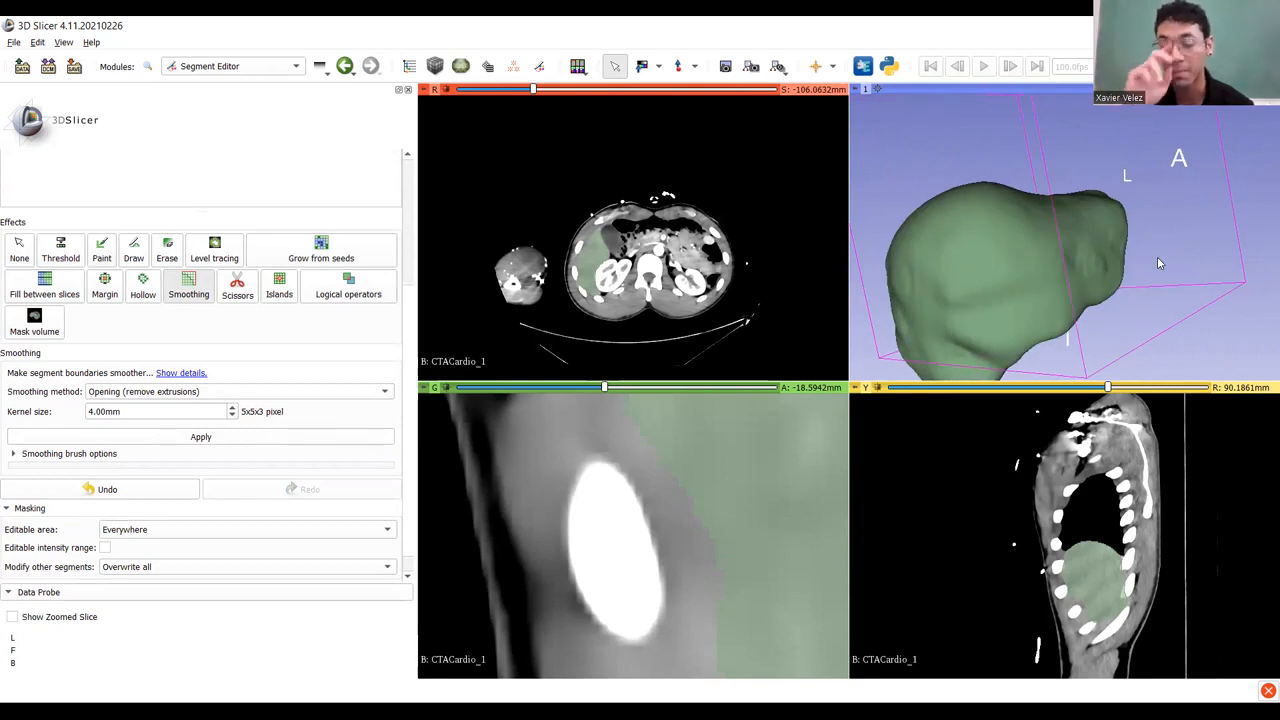
{"action": "left_click_drag", "start_coordinate": [1052, 241], "coordinate": [990, 205]}
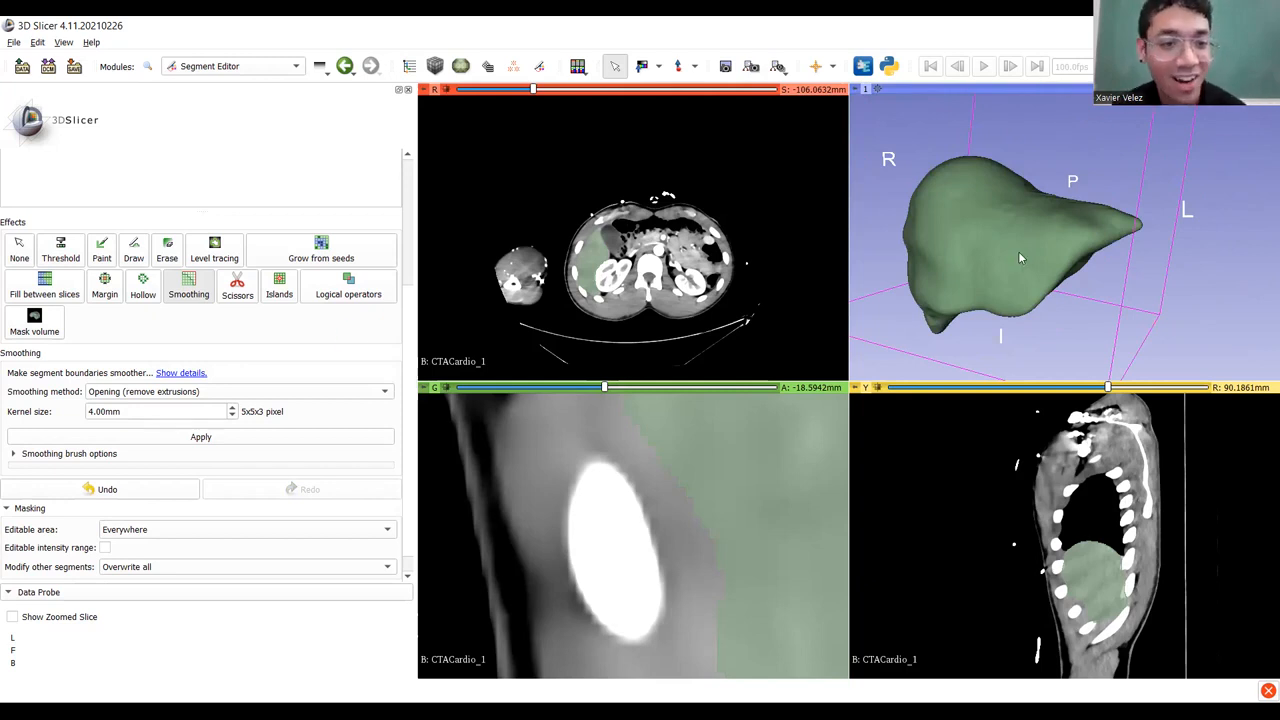
Start exporting the segmentation to files in STL format and set the size scale to 2.50.
{"action": "scroll", "coordinate": [333, 334], "scroll_direction": "up", "scroll_amount": 5}
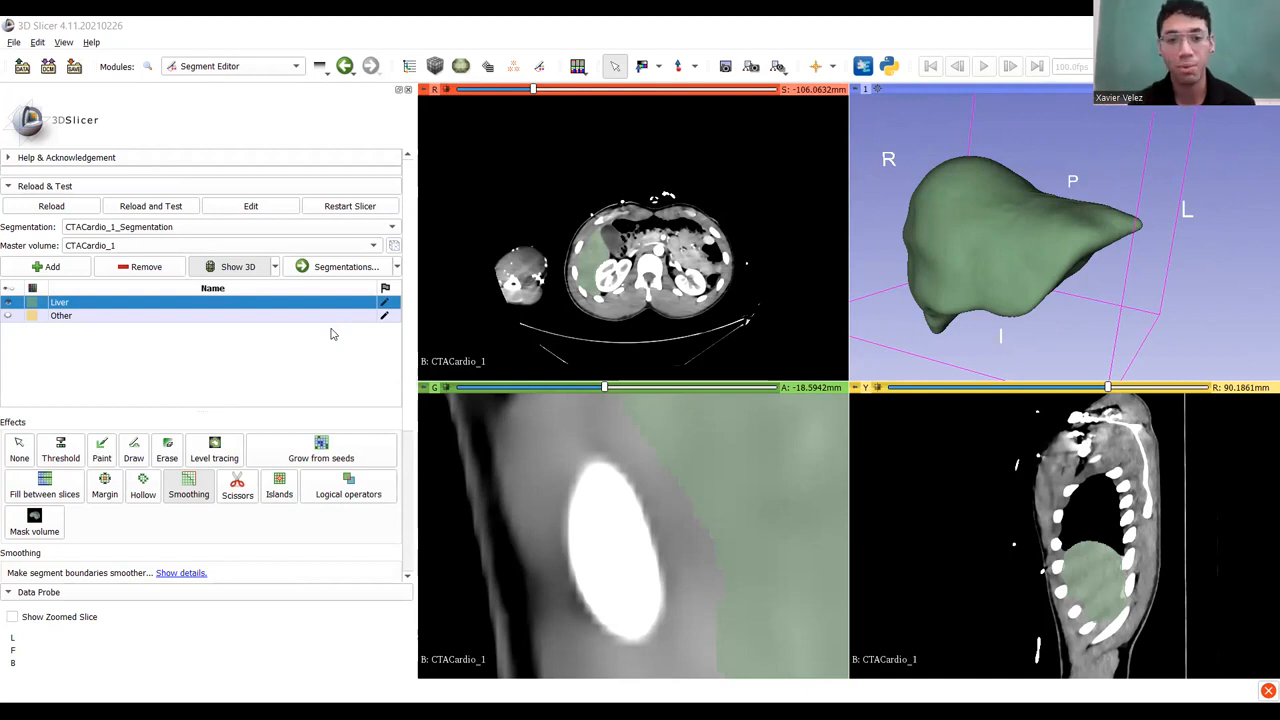
{"action": "left_click", "coordinate": [397, 267]}
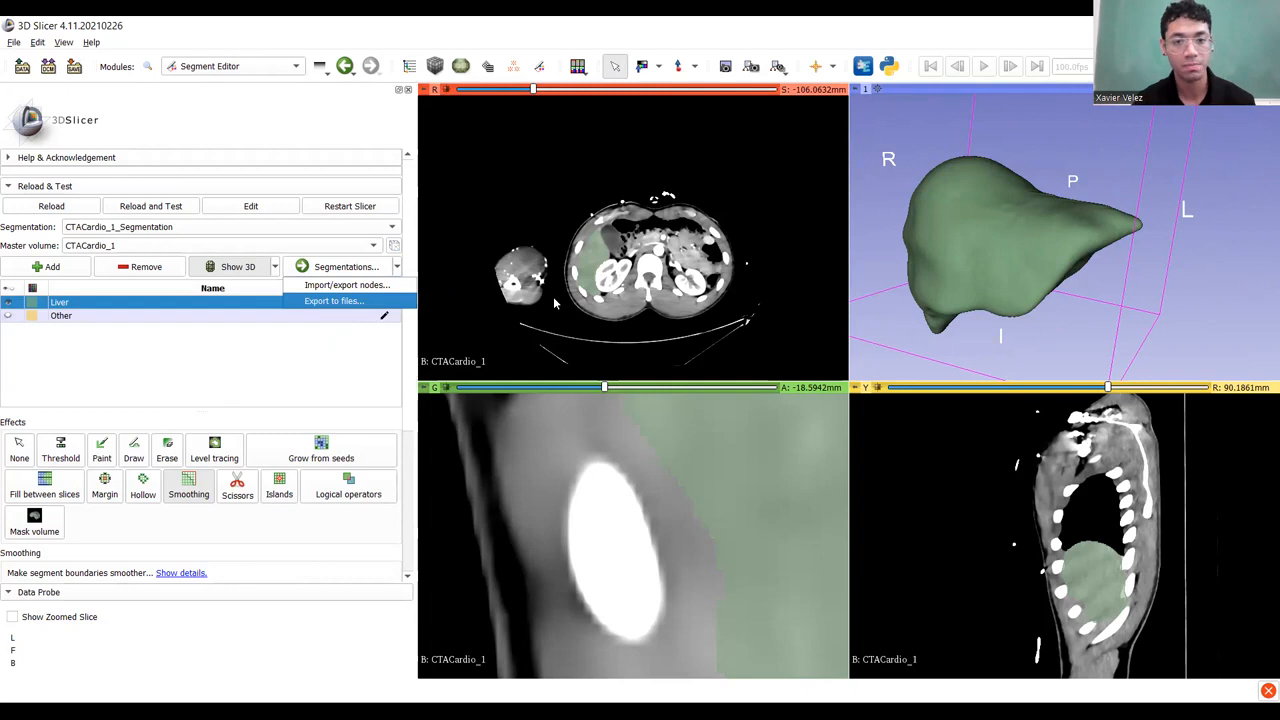
{"action": "left_click", "coordinate": [631, 332]}
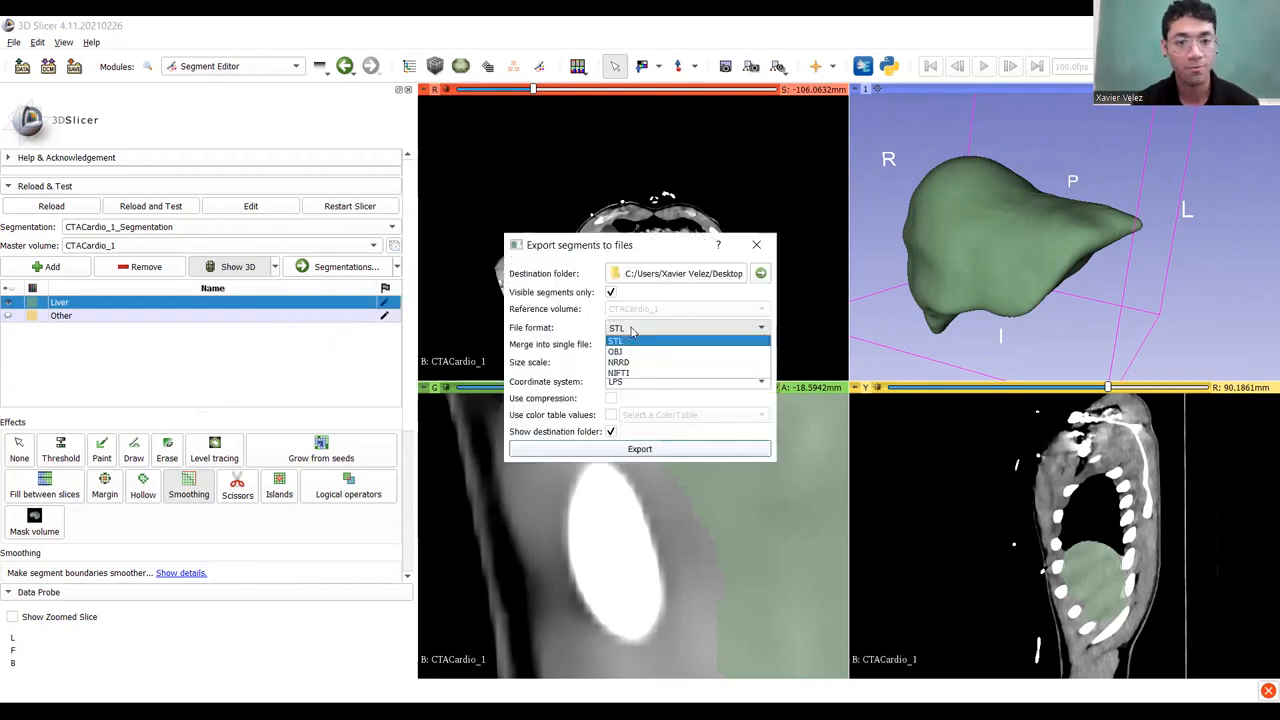
{"action": "left_click", "coordinate": [631, 330]}
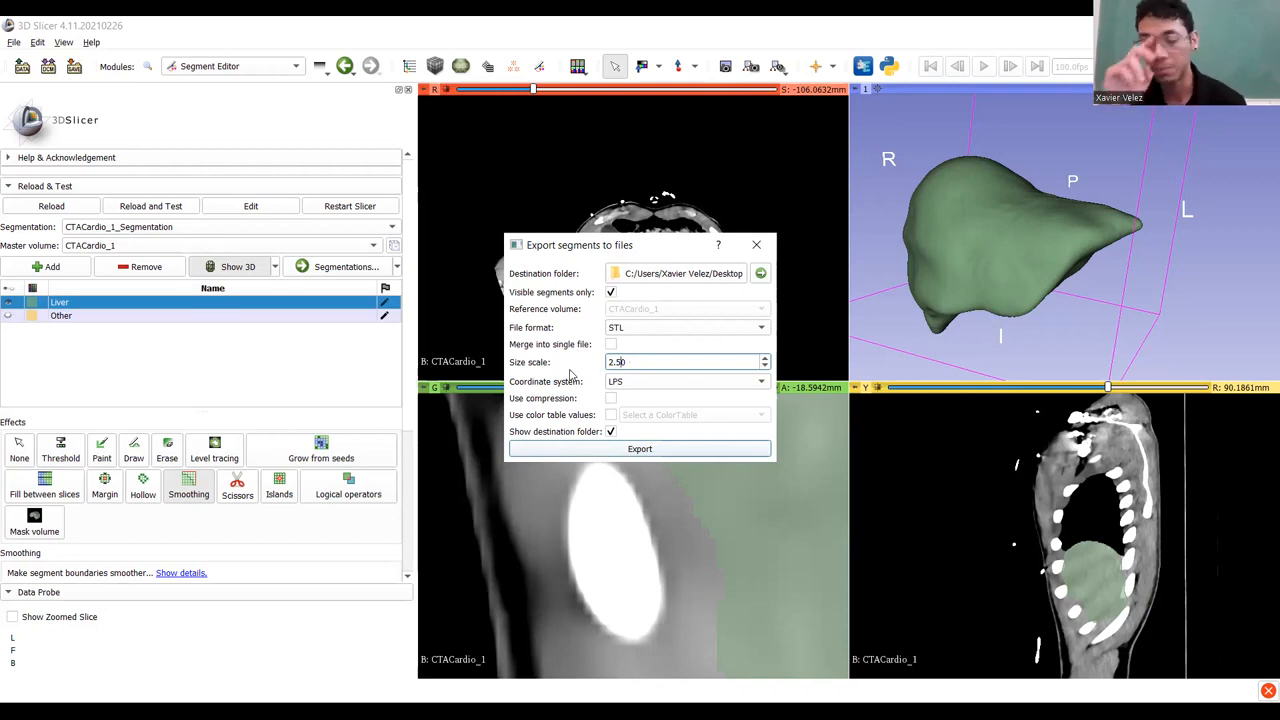
{"action": "left_click", "coordinate": [645, 366]}
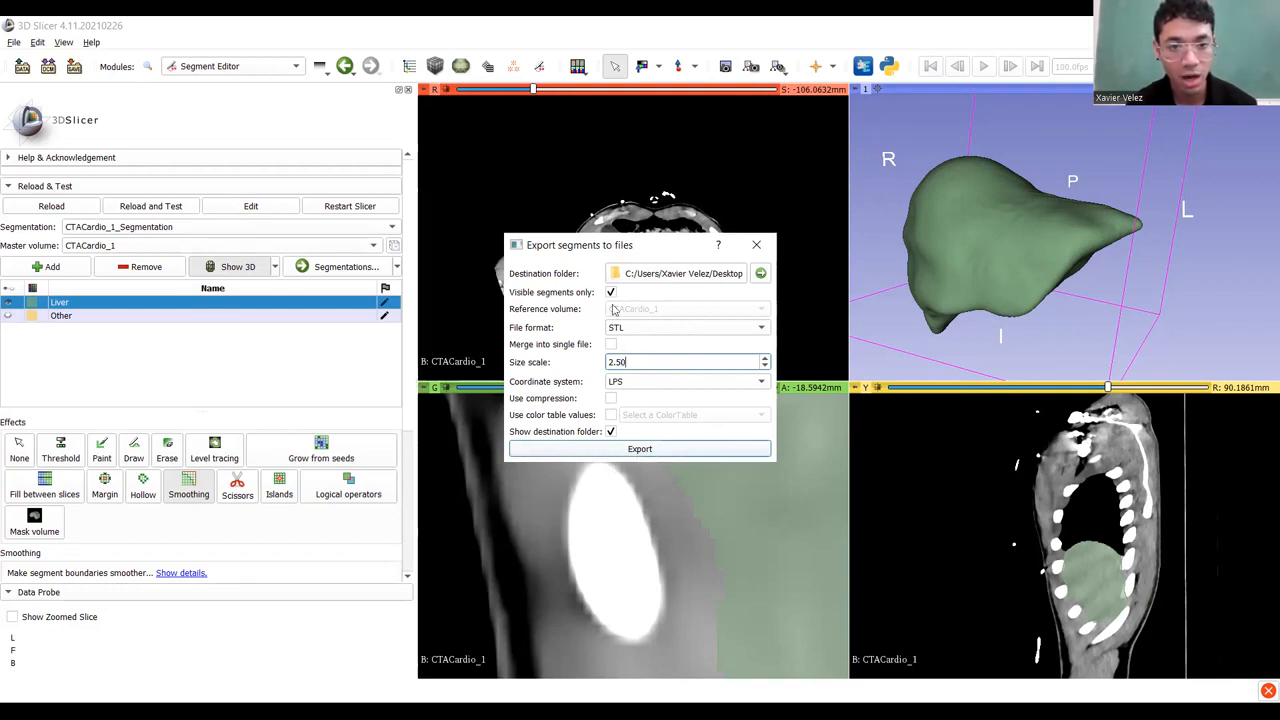
Limit the export to visible segments only and export the Liver segment to the Desktop folder.
{"action": "left_click", "coordinate": [612, 297]}
{"action": "left_click", "coordinate": [612, 297]}
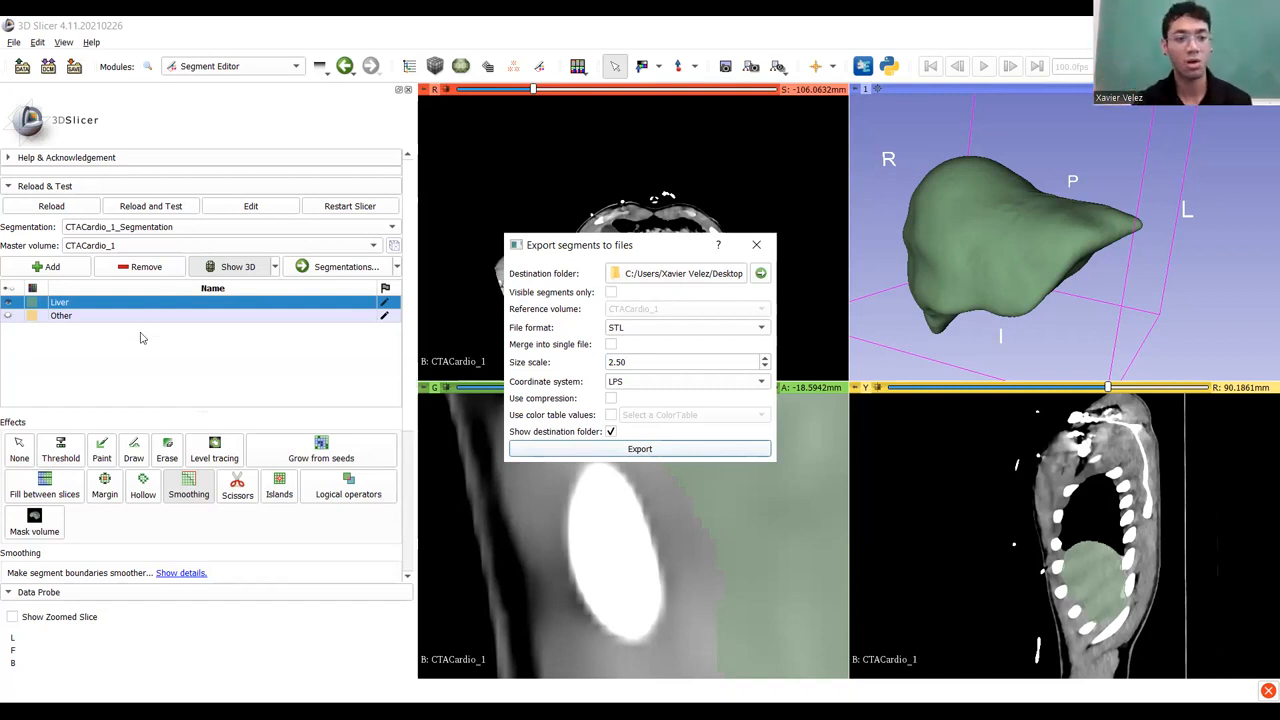
{"action": "left_click", "coordinate": [610, 292]}
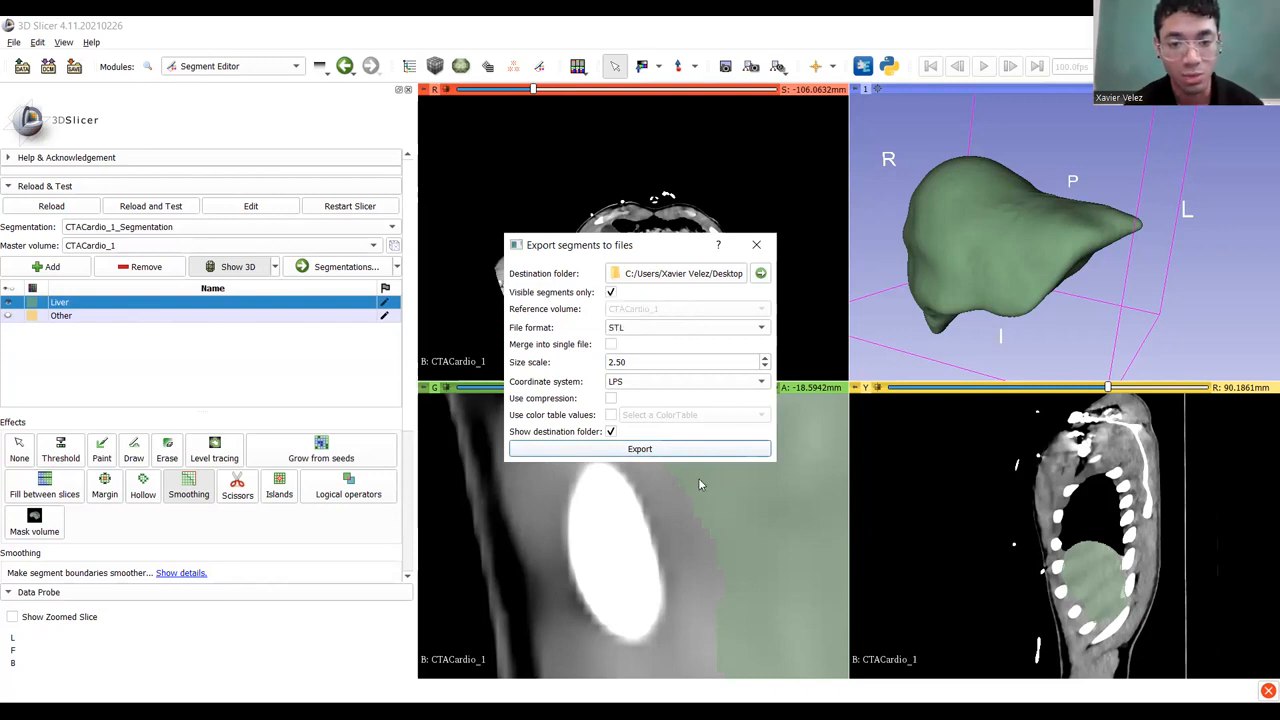
{"action": "left_click", "coordinate": [677, 452]}
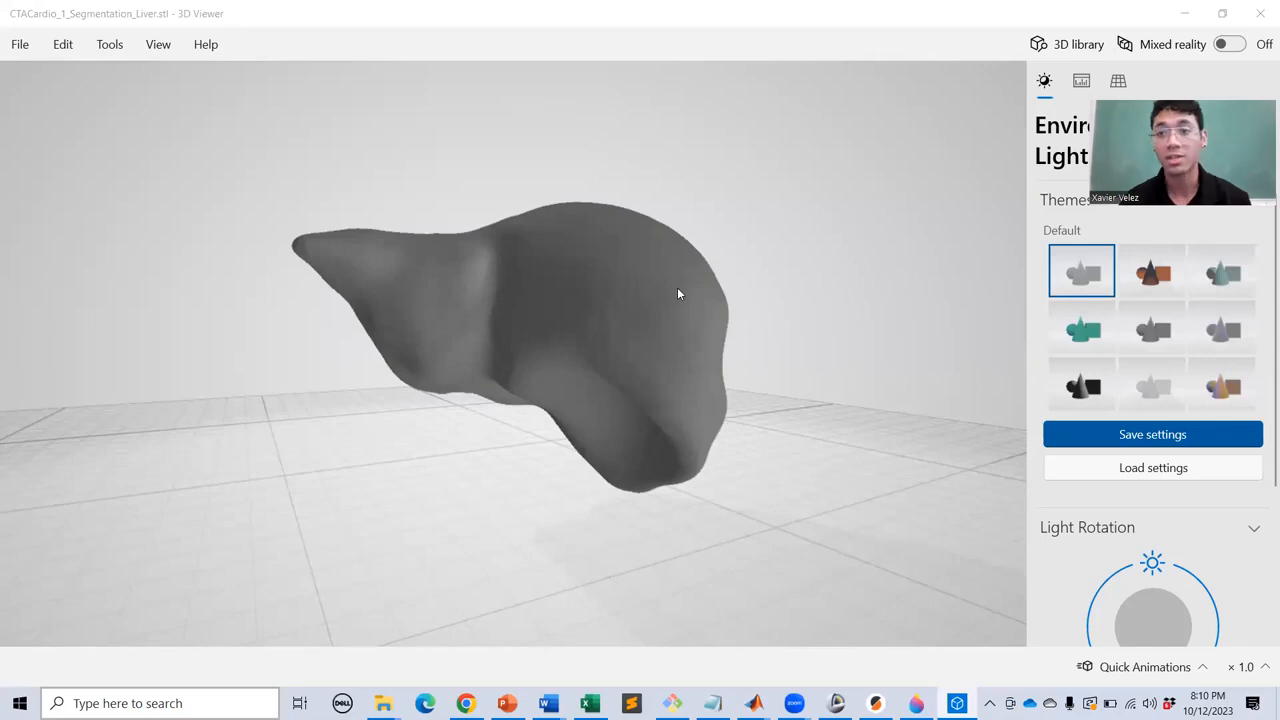
Examine the exported CTACardio_1_Segmentation_Liver.stl model in 3D Viewer from several sides and distances.
{"action": "mouse_move", "coordinate": [628, 349]}
{"action": "left_mouse_down"}
{"action": "mouse_move", "coordinate": [428, 371]}
{"action": "mouse_move", "coordinate": [614, 357]}
{"action": "left_mouse_up"}
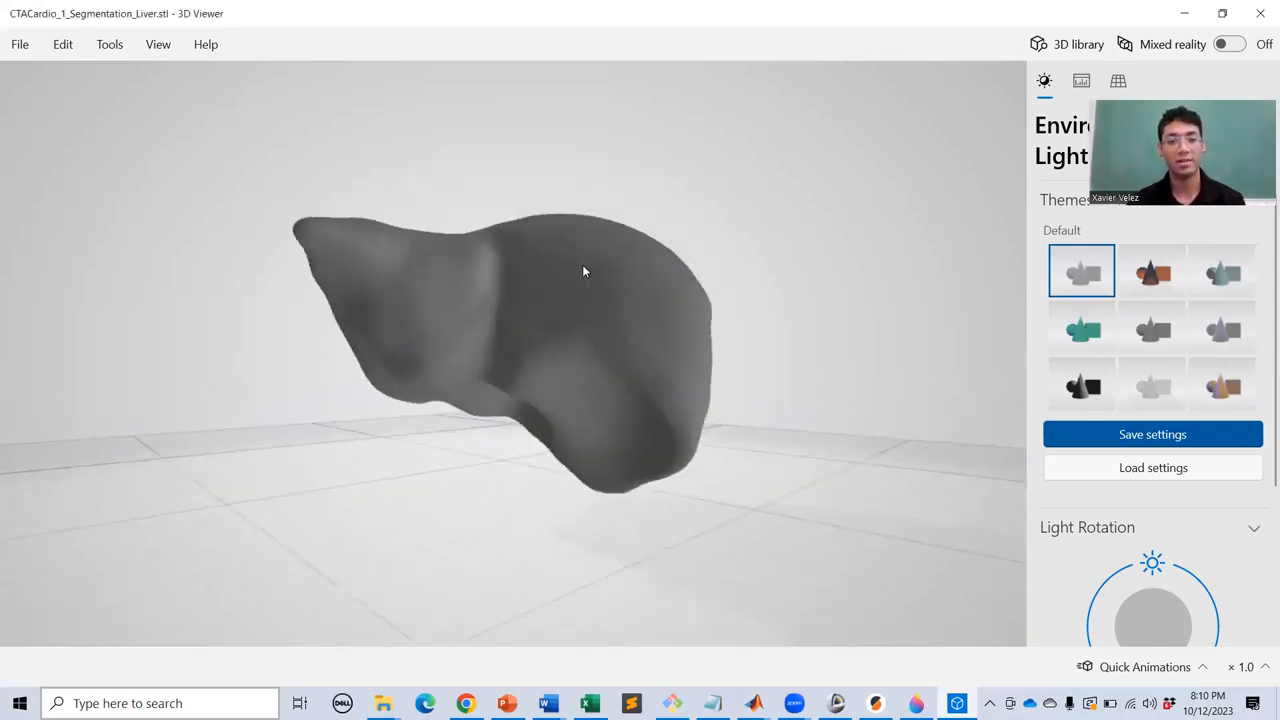
{"action": "scroll", "coordinate": [617, 378], "scroll_direction": "down", "scroll_amount": 5}
{"action": "left_click_drag", "start_coordinate": [497, 366], "coordinate": [643, 349]}
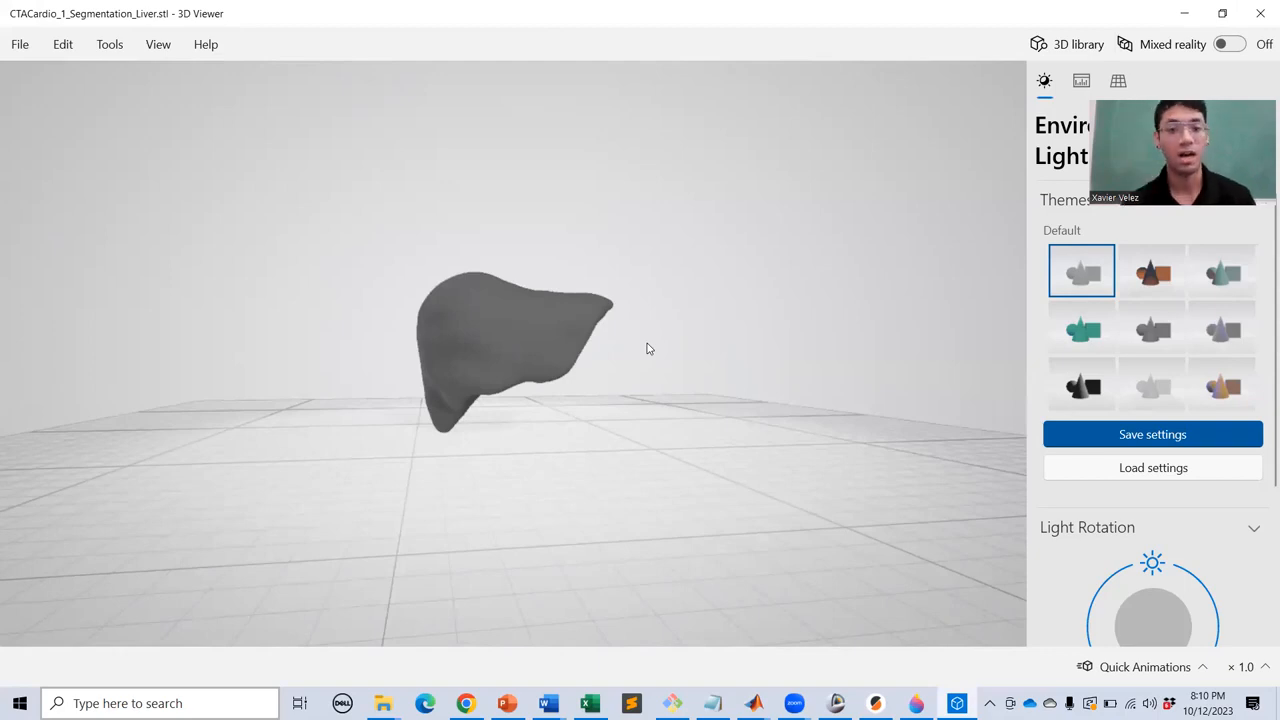
{"action": "scroll", "coordinate": [463, 340], "scroll_direction": "up", "scroll_amount": 5}
{"action": "mouse_move", "coordinate": [463, 340]}
{"action": "left_mouse_down"}
{"action": "mouse_move", "coordinate": [517, 340]}
{"action": "mouse_move", "coordinate": [396, 343]}
{"action": "mouse_move", "coordinate": [454, 349]}
{"action": "left_mouse_up"}
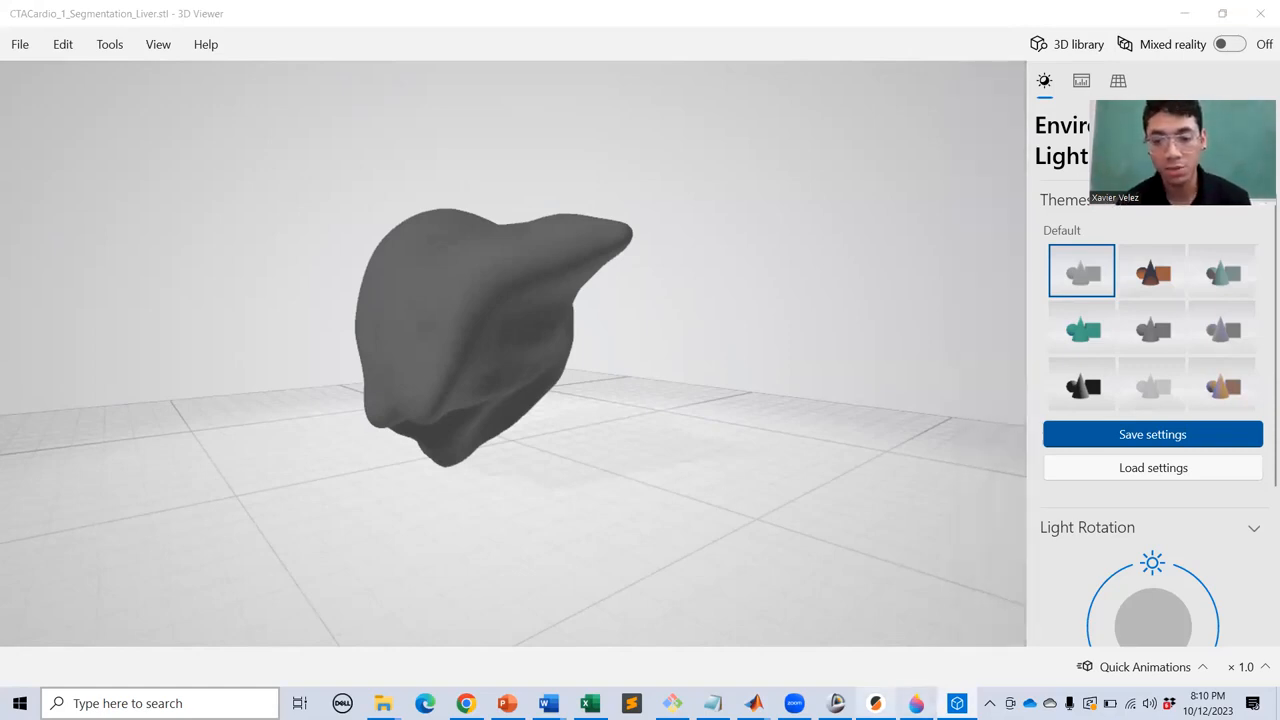
Switch to PrusaSlicer and import CTACardio_1_Segmentation_Liver.stl from the Desktop folder onto the print bed.
{"action": "left_click", "coordinate": [875, 703]}
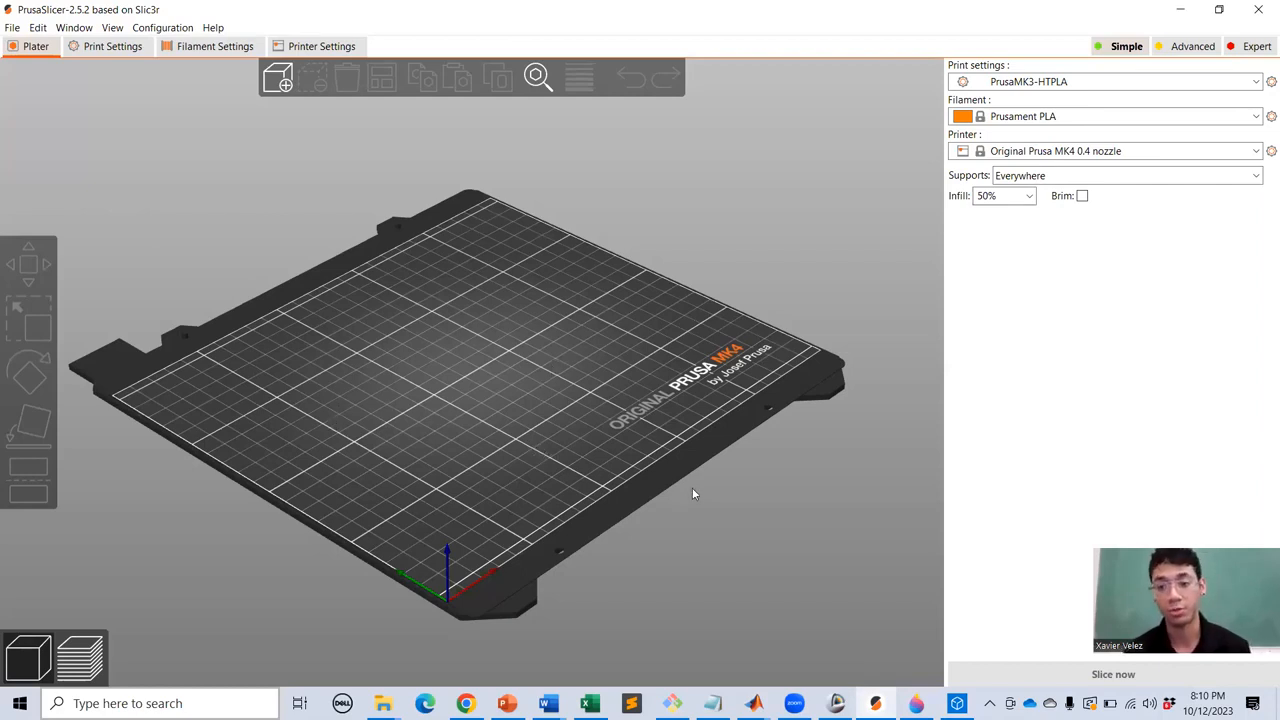
{"action": "left_click", "coordinate": [5, 30]}
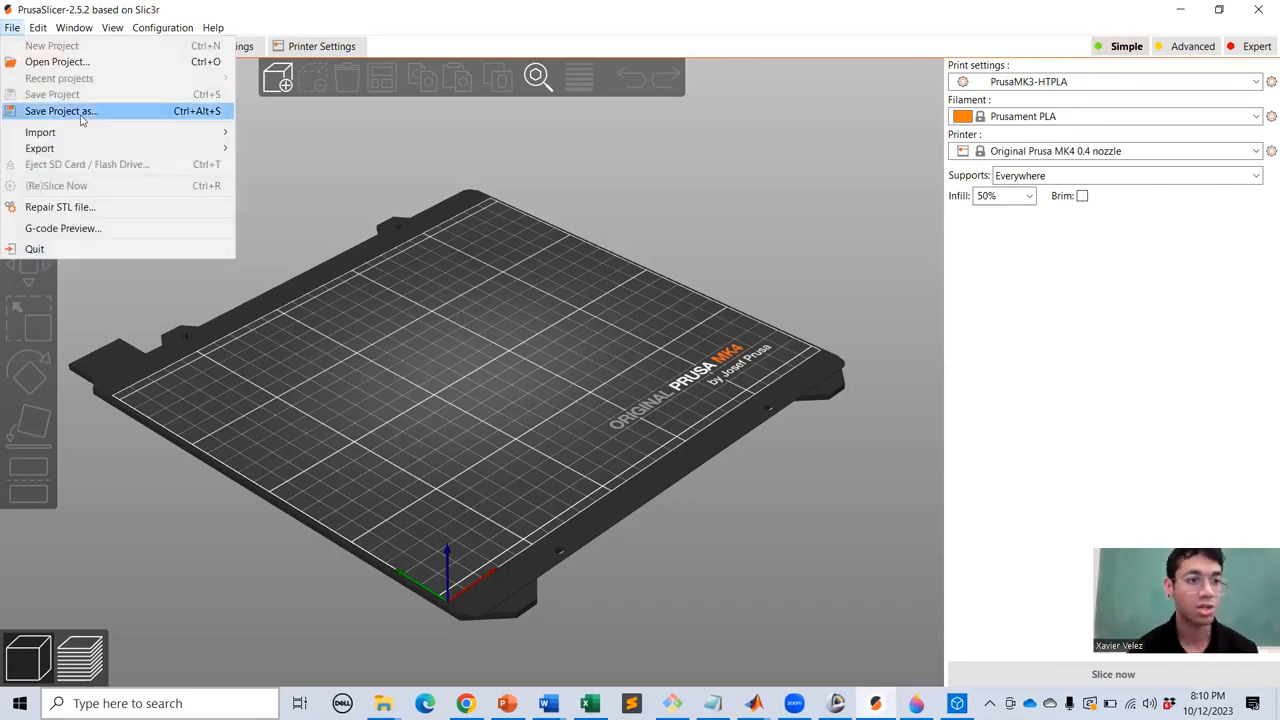
{"action": "mouse_move", "coordinate": [214, 149]}
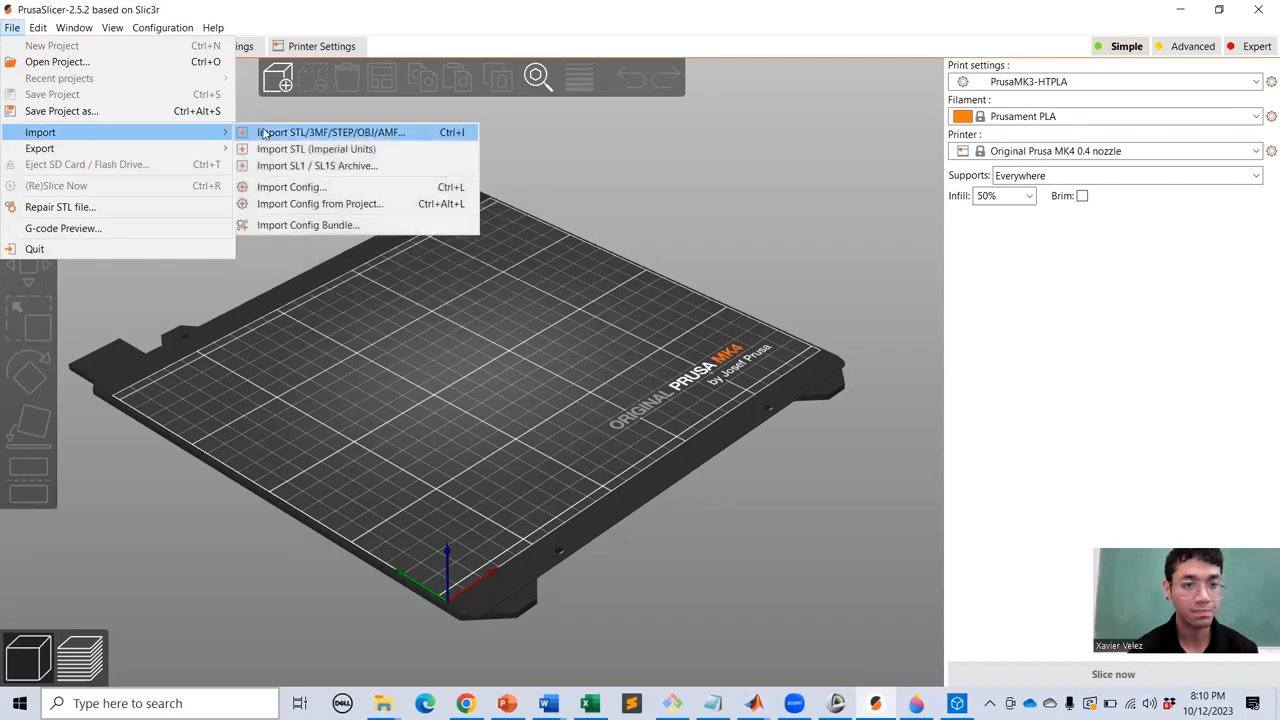
{"action": "left_click", "coordinate": [277, 133]}
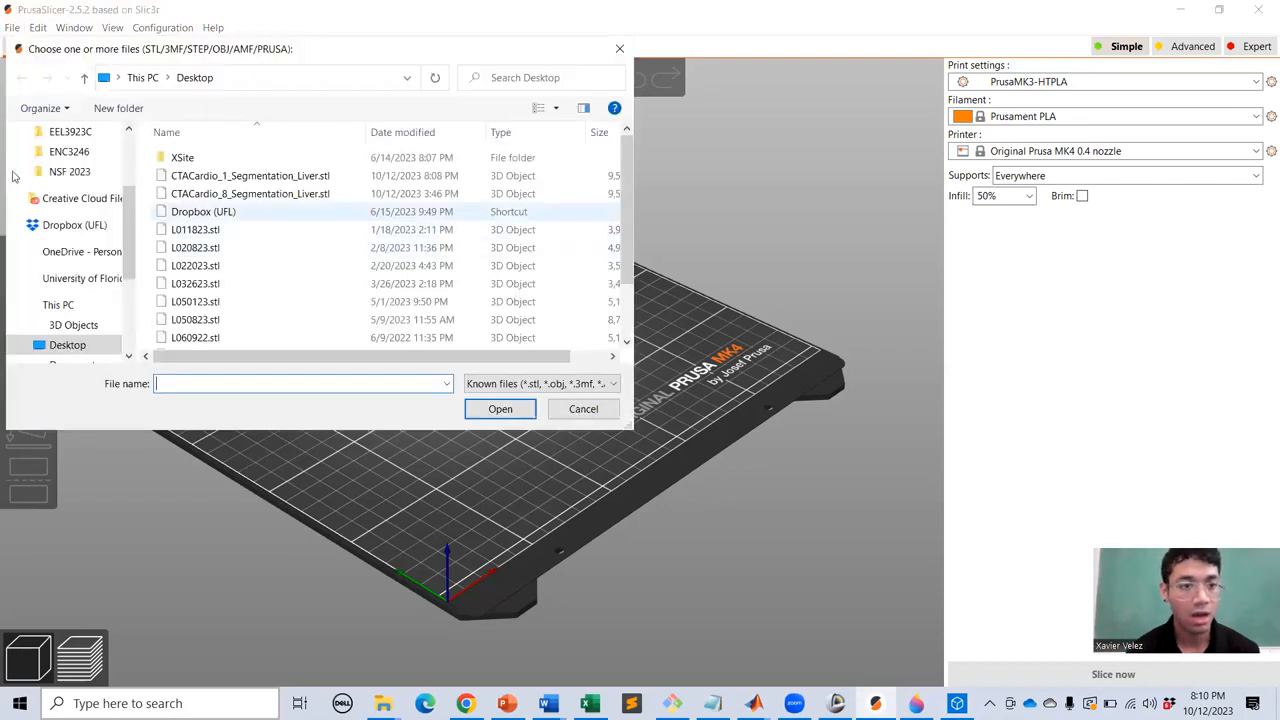
{"action": "left_click", "coordinate": [350, 178]}
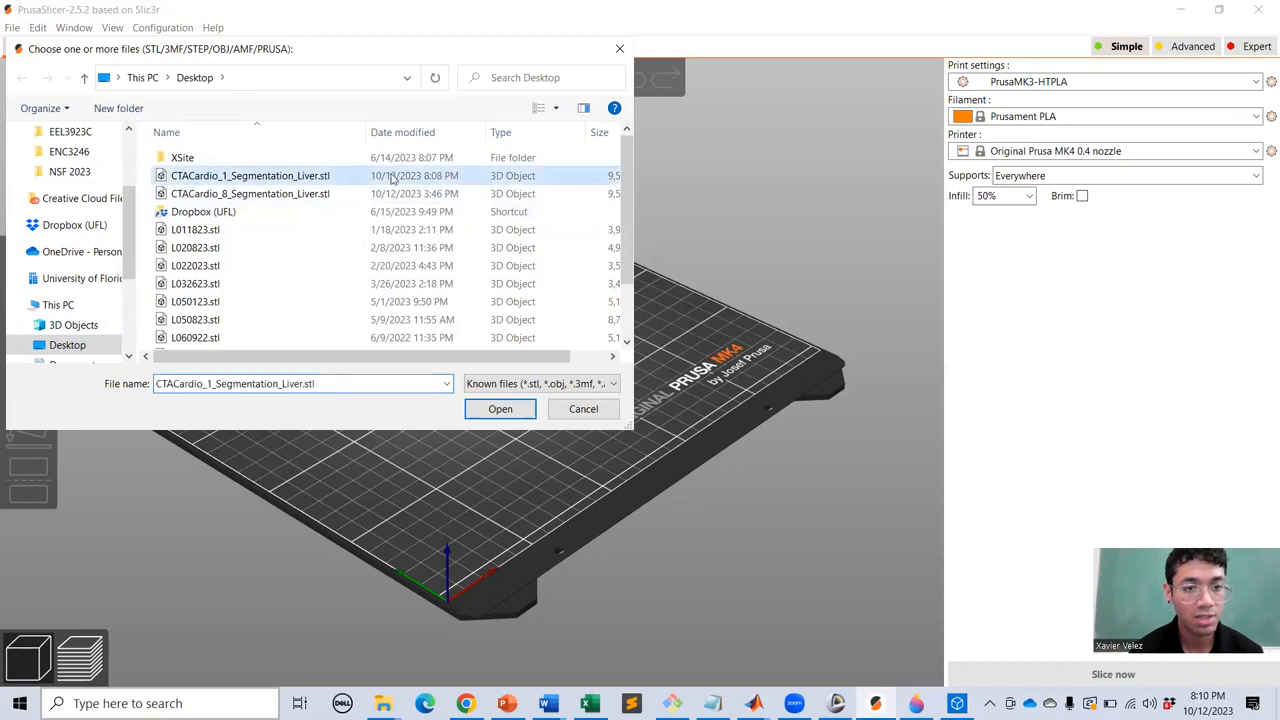
{"action": "left_click", "coordinate": [500, 409]}
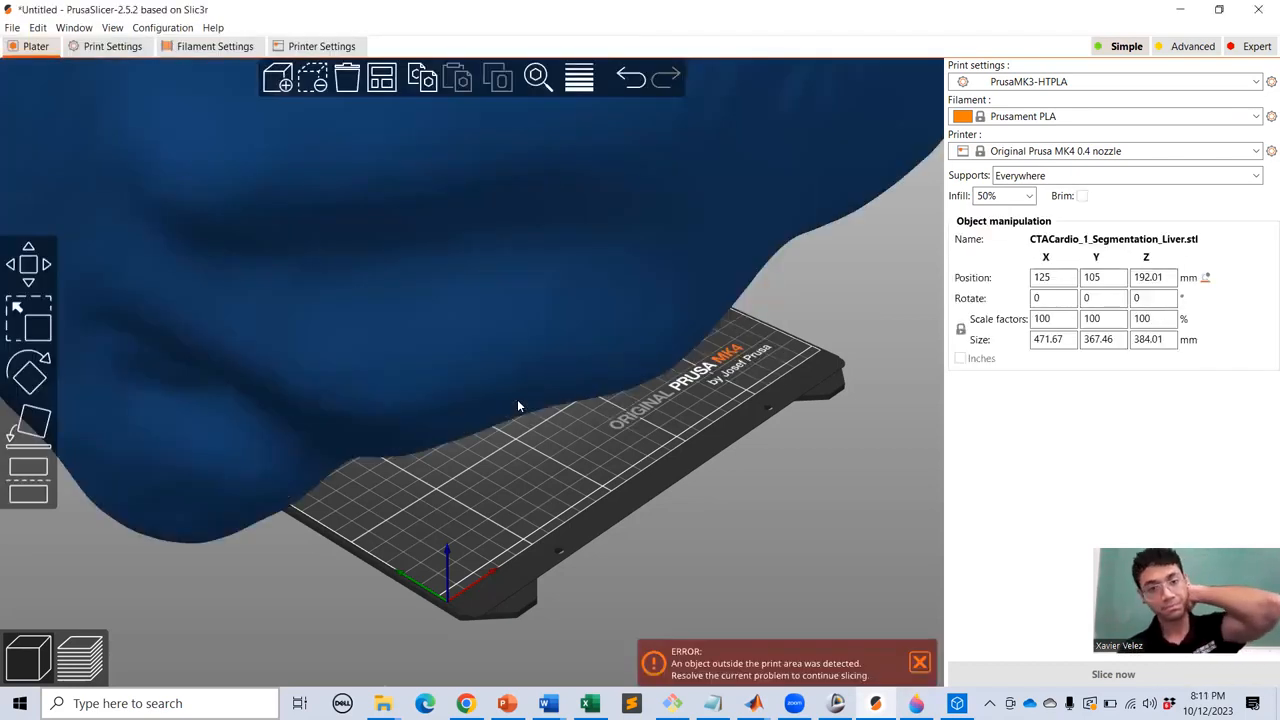
Move the imported liver model on the print bed to about X 114.86 mm, Y 67.41 mm.
{"action": "scroll", "coordinate": [510, 403], "scroll_direction": "down", "scroll_amount": 10}
{"action": "mouse_move", "coordinate": [620, 438]}
{"action": "left_mouse_down"}
{"action": "mouse_move", "coordinate": [492, 381]}
{"action": "mouse_move", "coordinate": [448, 450]}
{"action": "mouse_move", "coordinate": [435, 430]}
{"action": "mouse_move", "coordinate": [494, 423]}
{"action": "mouse_move", "coordinate": [443, 423]}
{"action": "mouse_move", "coordinate": [483, 420]}
{"action": "mouse_move", "coordinate": [603, 441]}
{"action": "mouse_move", "coordinate": [584, 437]}
{"action": "mouse_move", "coordinate": [597, 431]}
{"action": "left_mouse_up"}
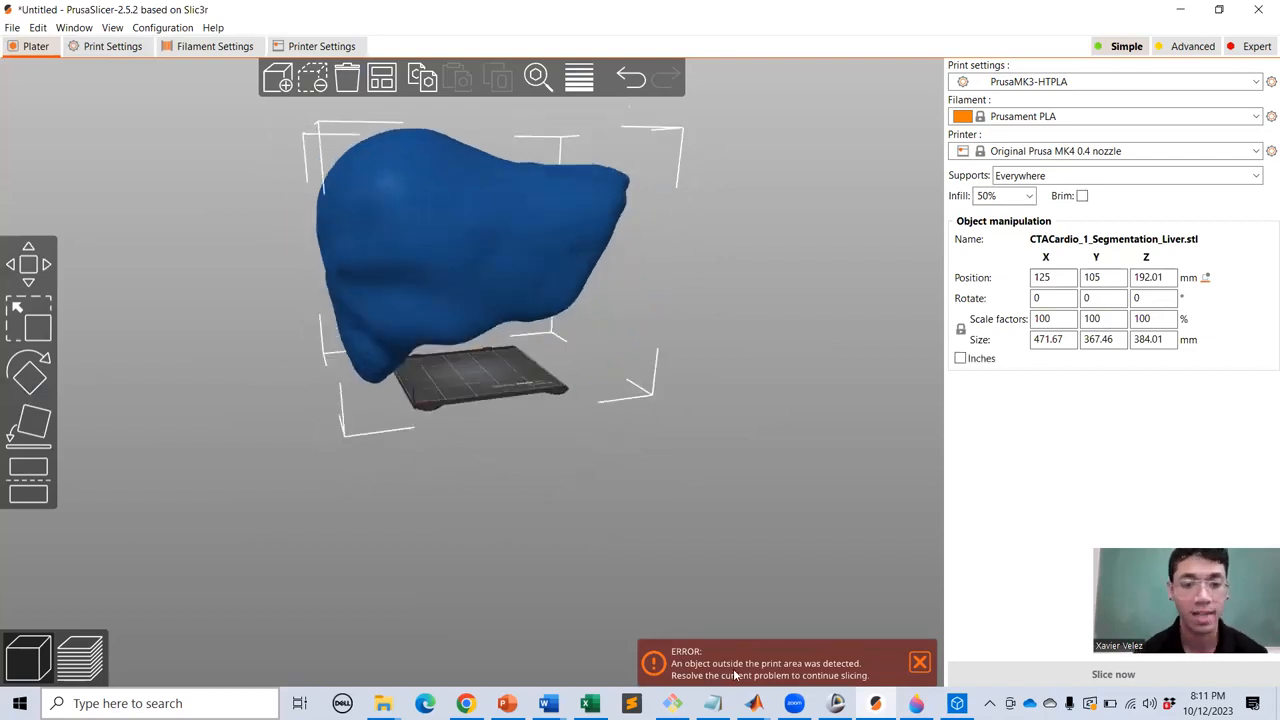
{"action": "scroll", "coordinate": [442, 294], "scroll_direction": "up", "scroll_amount": 3}
{"action": "scroll", "coordinate": [464, 371], "scroll_direction": "down", "scroll_amount": 2}
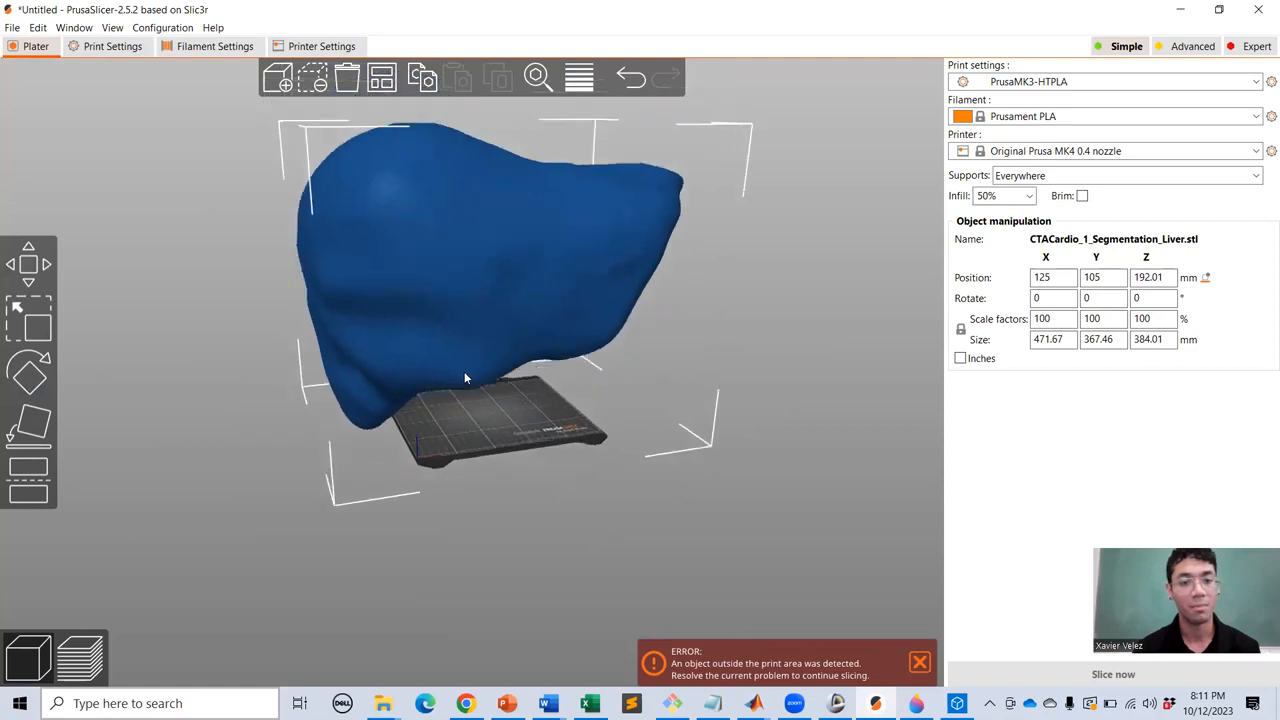
{"action": "mouse_move", "coordinate": [476, 398]}
{"action": "left_mouse_down"}
{"action": "mouse_move", "coordinate": [437, 357]}
{"action": "mouse_move", "coordinate": [476, 410]}
{"action": "left_mouse_up"}
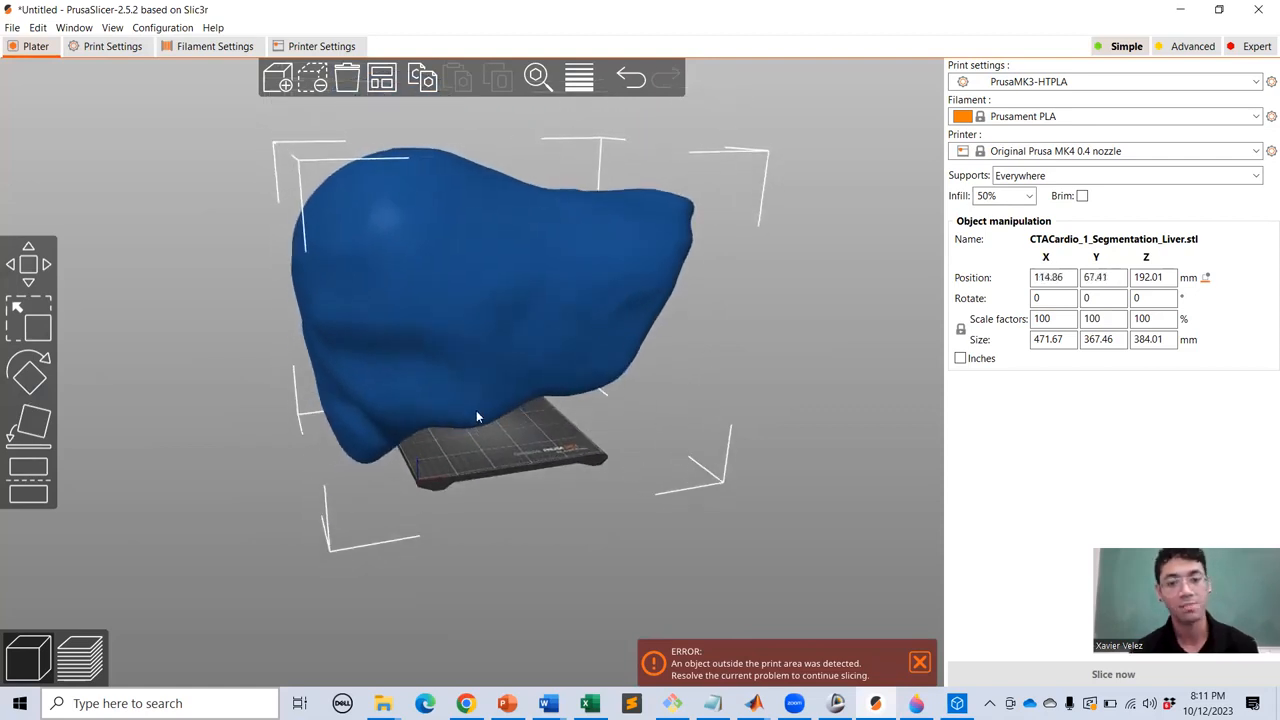
Compare the liver model's size with the Original Prusa MK4 print bed from several angles.
{"action": "left_click_drag", "start_coordinate": [651, 563], "coordinate": [587, 541]}
{"action": "left_click_drag", "start_coordinate": [614, 526], "coordinate": [538, 558]}
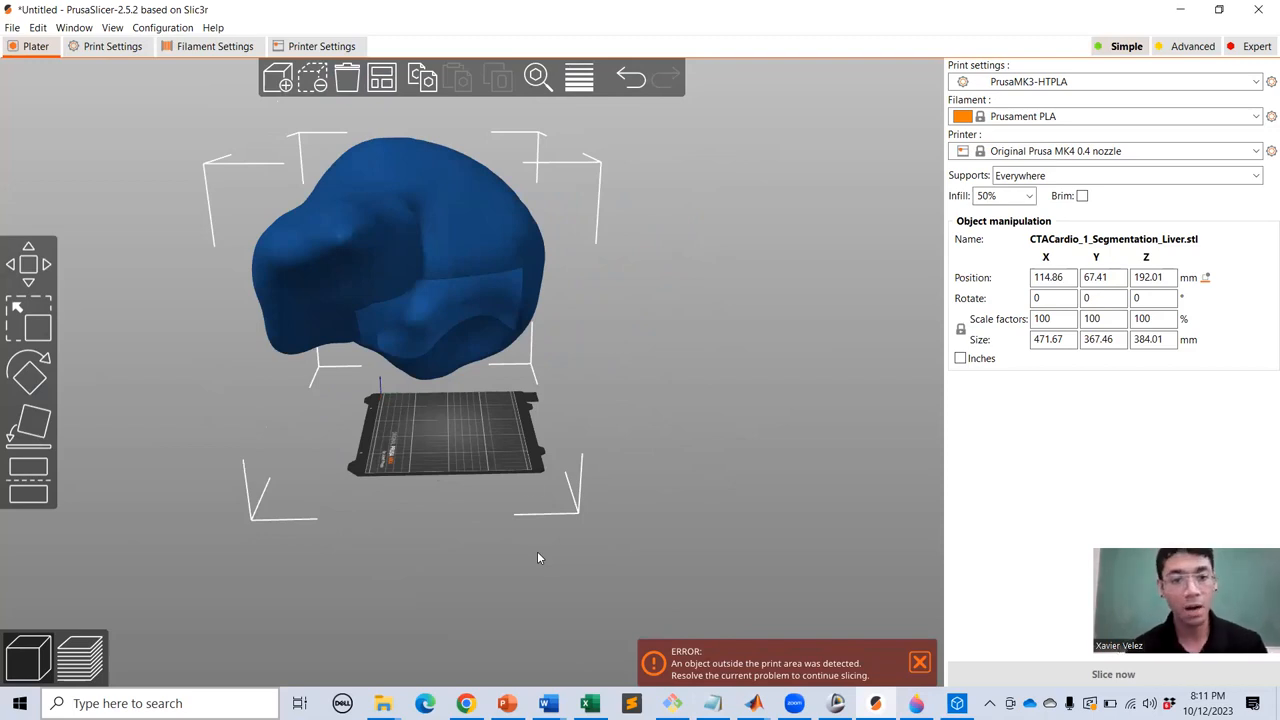
{"action": "scroll", "coordinate": [425, 418], "scroll_direction": "up", "scroll_amount": 5}
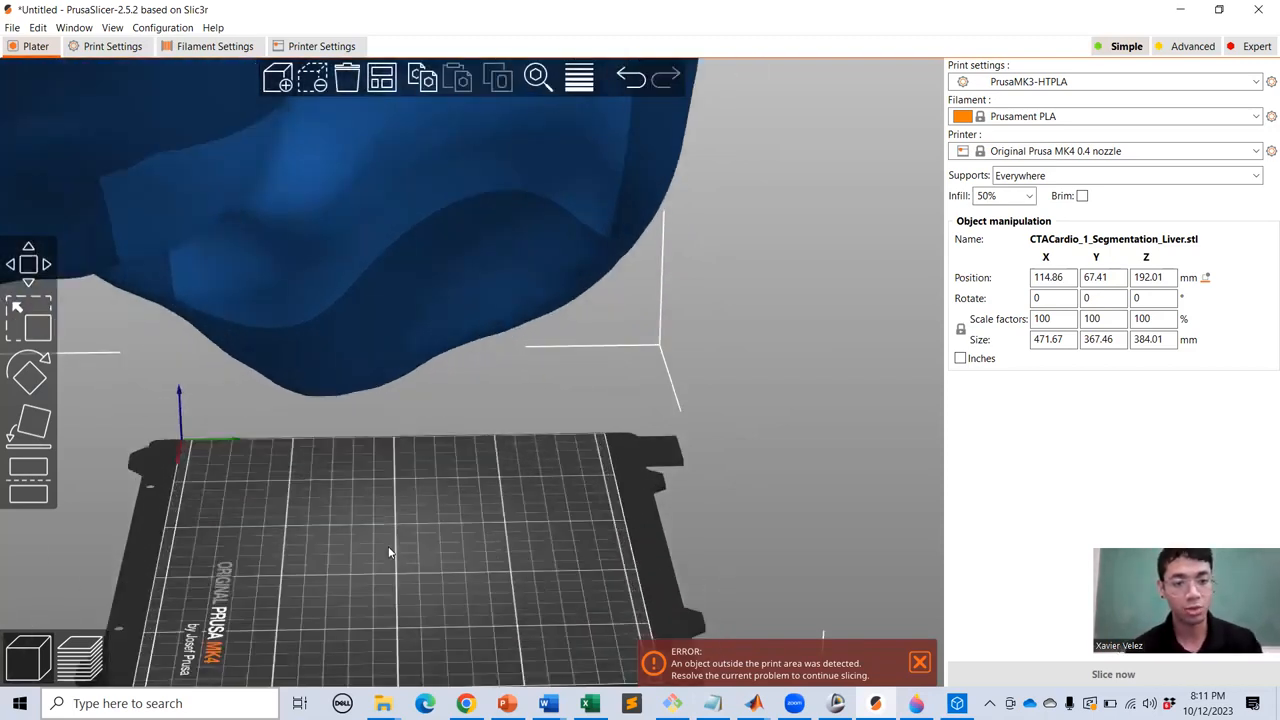
{"action": "scroll", "coordinate": [434, 462], "scroll_direction": "up", "scroll_amount": 2}
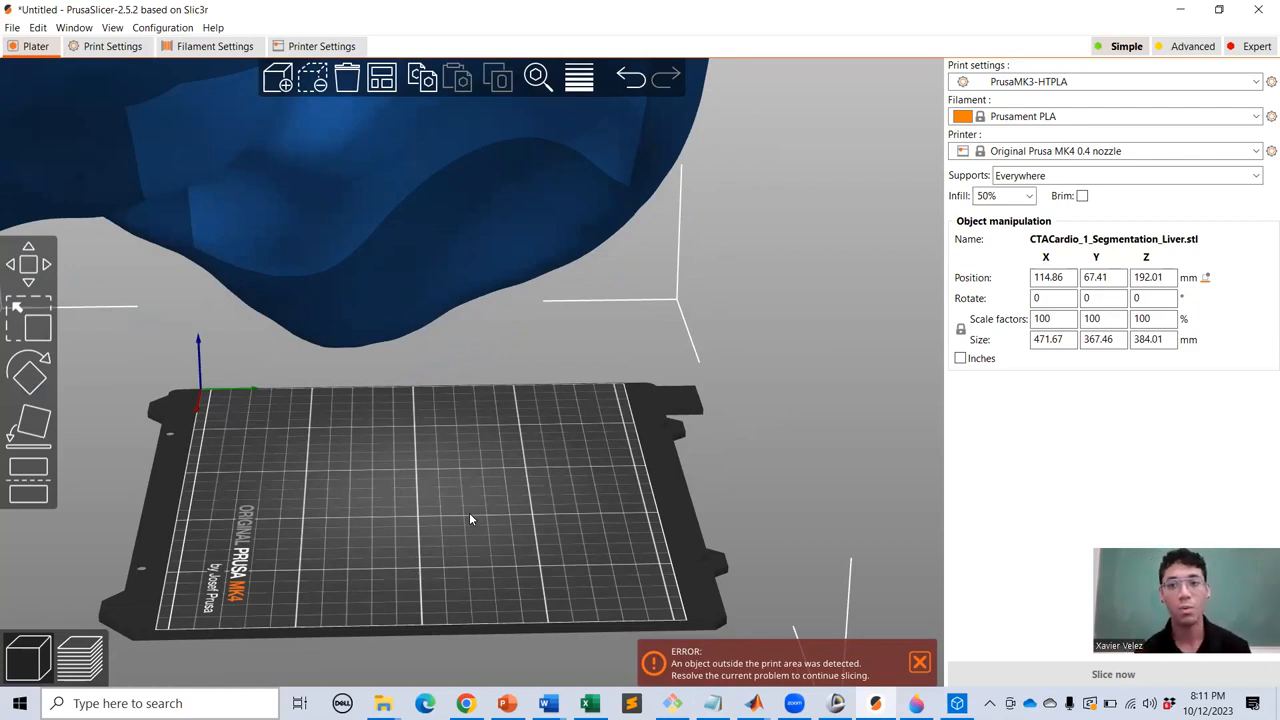
{"action": "scroll", "coordinate": [465, 511], "scroll_direction": "down", "scroll_amount": 5}
{"action": "left_click_drag", "start_coordinate": [487, 538], "coordinate": [432, 515]}
{"action": "left_click_drag", "start_coordinate": [470, 573], "coordinate": [404, 549]}
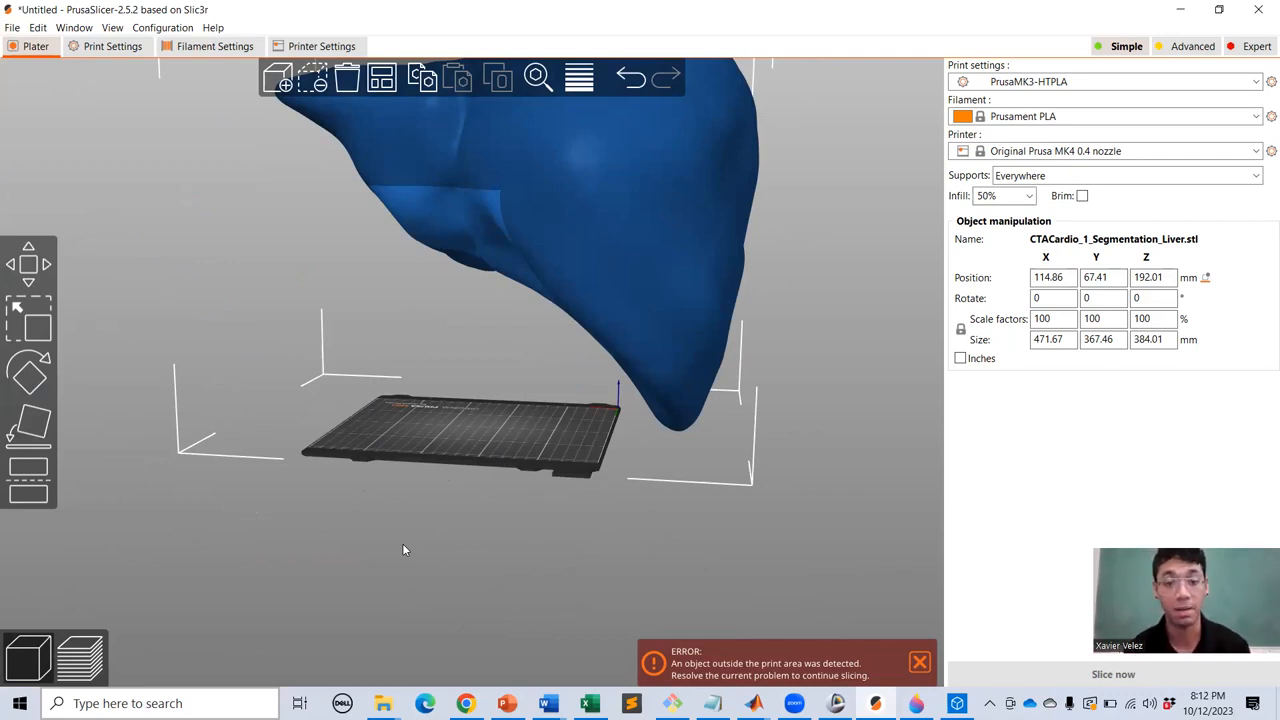
{"action": "left_click_drag", "start_coordinate": [461, 483], "coordinate": [457, 600]}
{"action": "left_click_drag", "start_coordinate": [485, 552], "coordinate": [518, 562]}
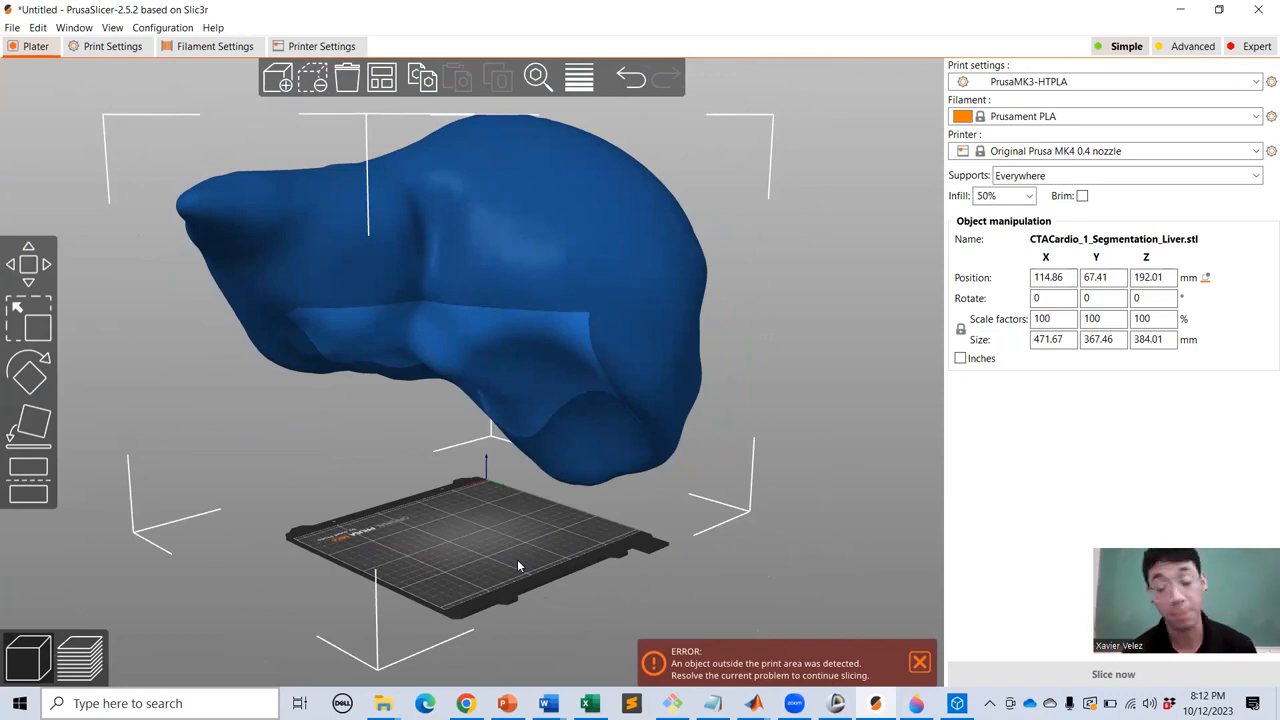
{"action": "right_click_drag", "start_coordinate": [430, 482], "coordinate": [512, 499]}
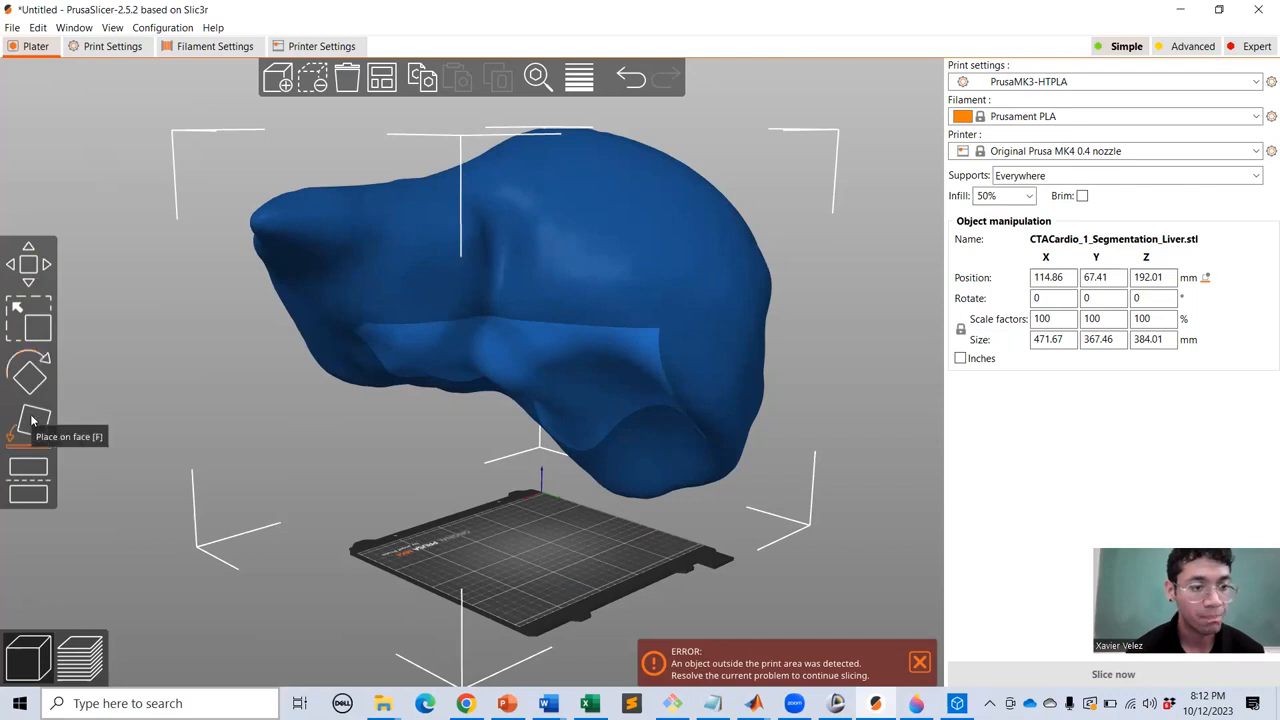
Scale the liver model down uniformly to about 36.52 % so it fits the print bed.
{"action": "left_click", "coordinate": [28, 318]}
{"action": "left_click_drag", "start_coordinate": [425, 486], "coordinate": [286, 537]}
{"action": "left_click_drag", "start_coordinate": [265, 373], "coordinate": [418, 384]}
{"action": "key", "text": "3"}
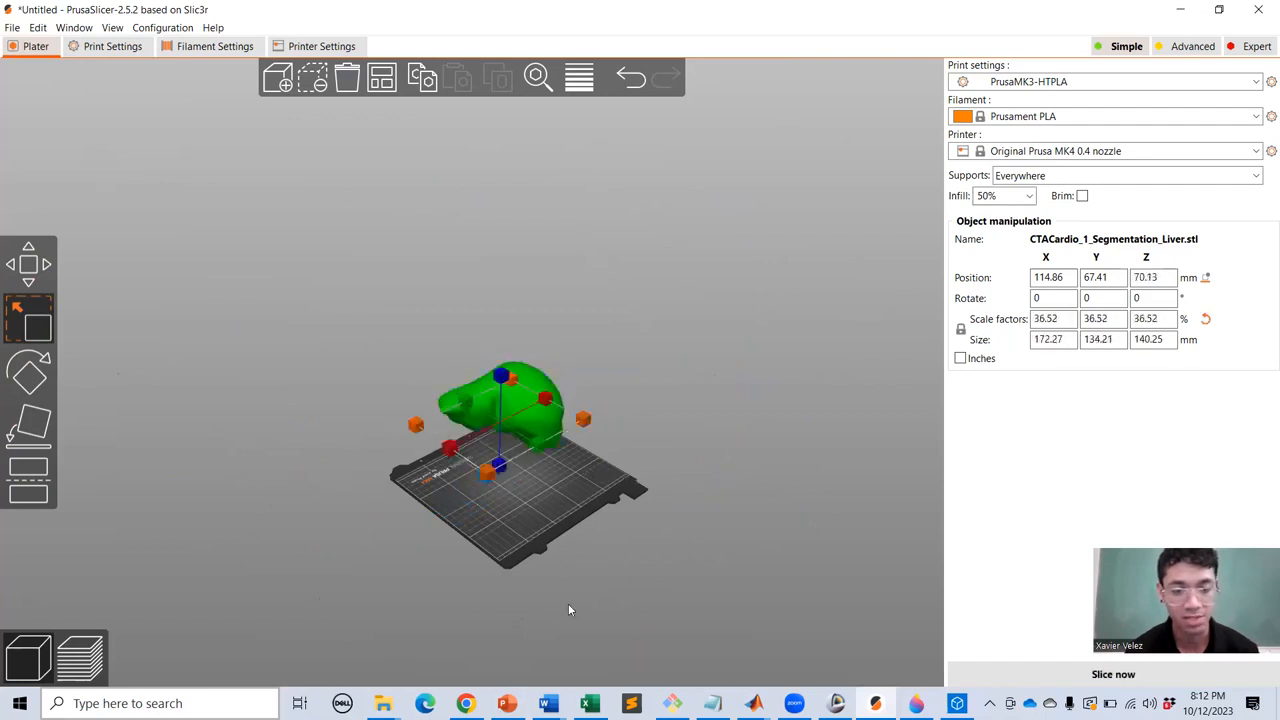
Move the scaled liver toward the middle of the print bed, to about X 153.09 mm, Y 117.91 mm.
{"action": "left_click_drag", "start_coordinate": [557, 525], "coordinate": [266, 600]}
{"action": "left_click", "coordinate": [28, 263]}
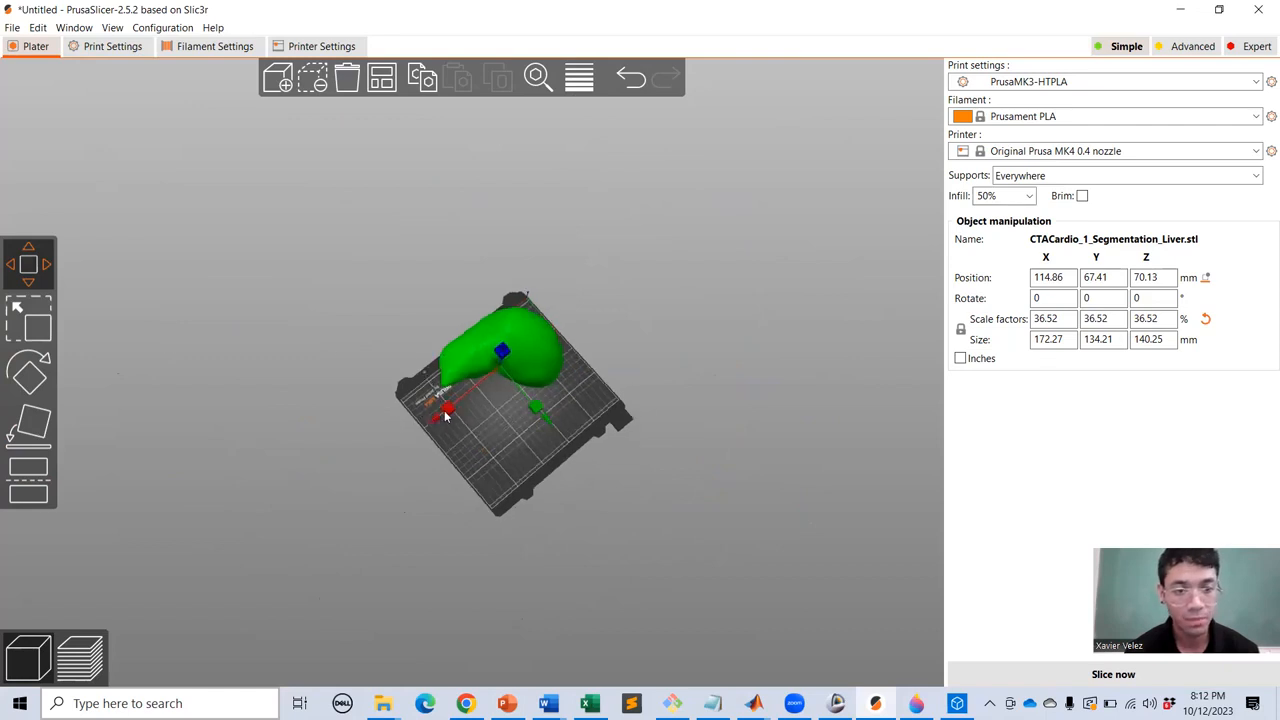
{"action": "left_click_drag", "start_coordinate": [450, 418], "coordinate": [429, 443]}
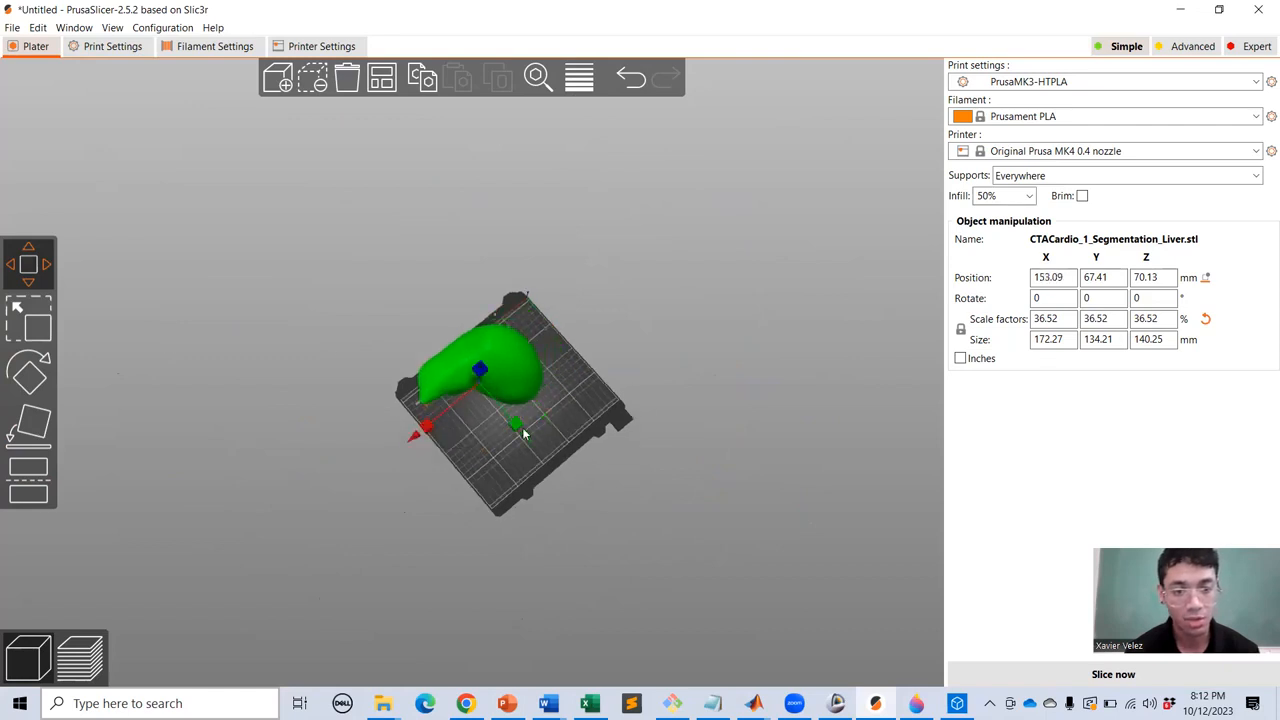
{"action": "left_click_drag", "start_coordinate": [513, 428], "coordinate": [540, 457]}
{"action": "left_click_drag", "start_coordinate": [676, 543], "coordinate": [521, 559]}
{"action": "scroll", "coordinate": [491, 502], "scroll_direction": "up", "scroll_amount": 3}
{"action": "middle_click_drag", "start_coordinate": [526, 635], "coordinate": [542, 466]}
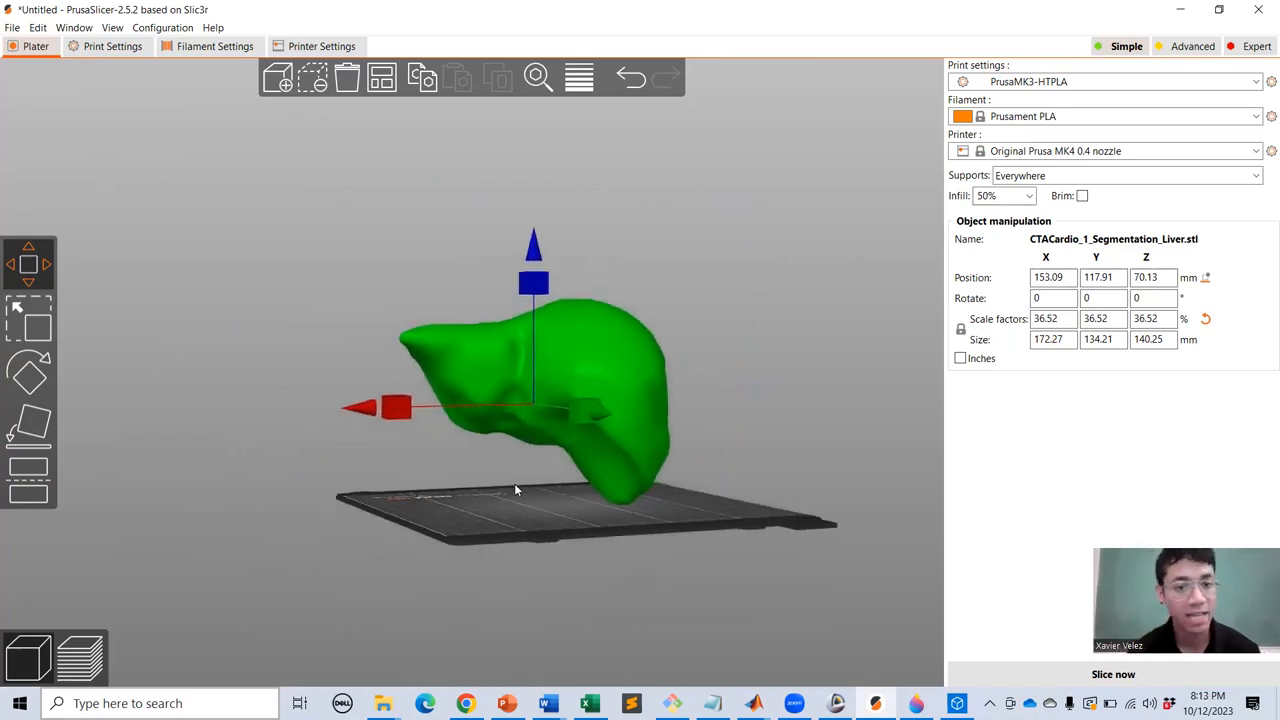
Reorient the liver with Place on face so that its broad concave underside rests on the print bed.
{"action": "left_click_drag", "start_coordinate": [597, 558], "coordinate": [492, 473]}
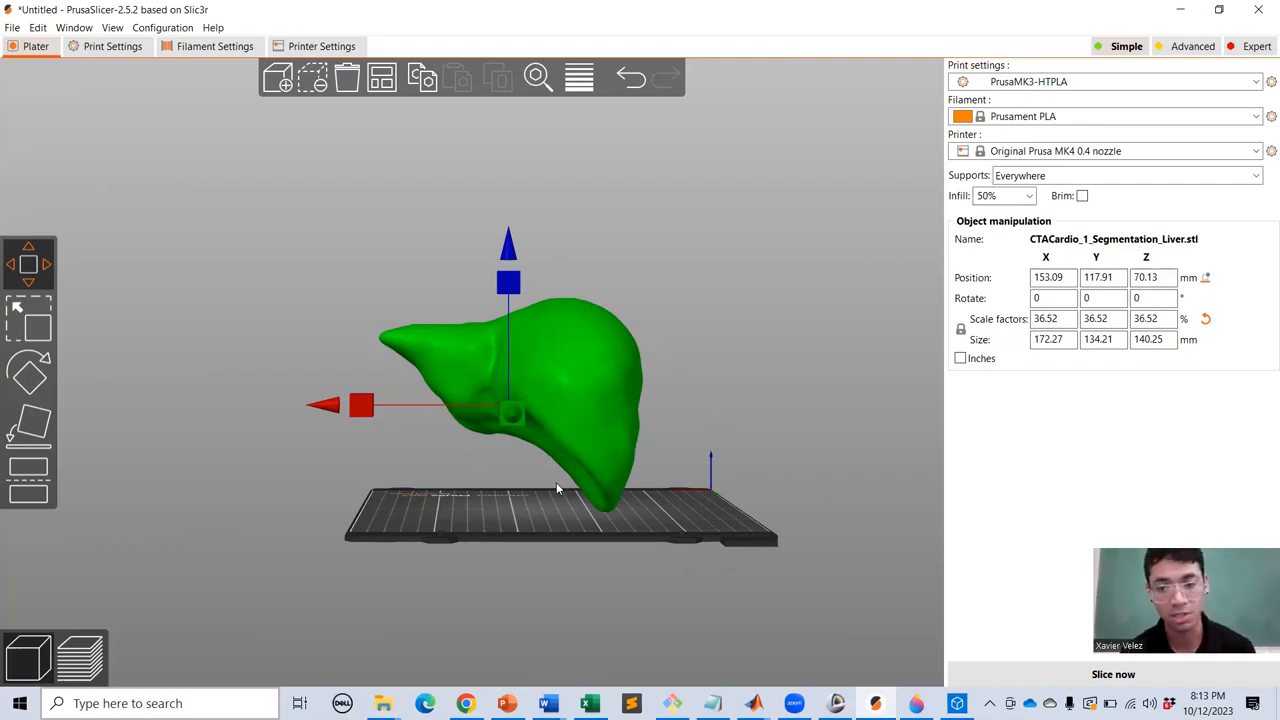
{"action": "left_click_drag", "start_coordinate": [437, 488], "coordinate": [428, 460]}
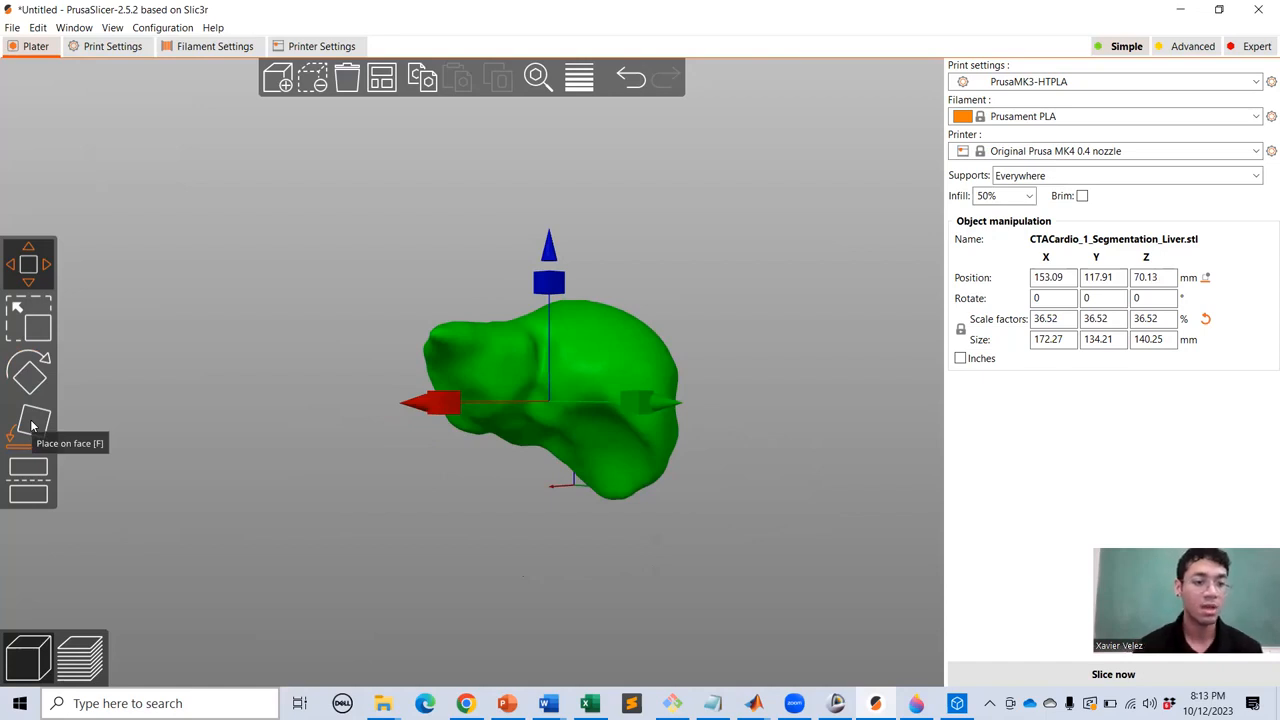
{"action": "left_click", "coordinate": [32, 426]}
{"action": "left_click_drag", "start_coordinate": [356, 471], "coordinate": [296, 477]}
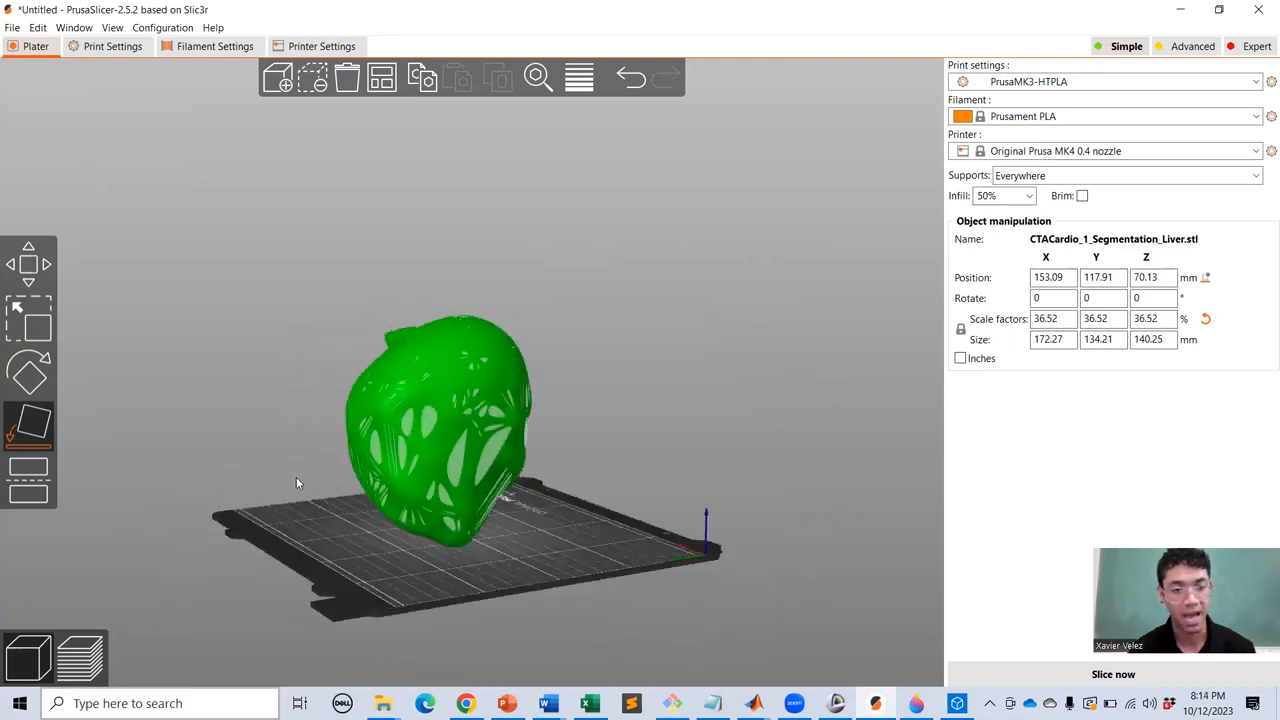
{"action": "left_click", "coordinate": [425, 425]}
{"action": "left_click_drag", "start_coordinate": [530, 556], "coordinate": [372, 571]}
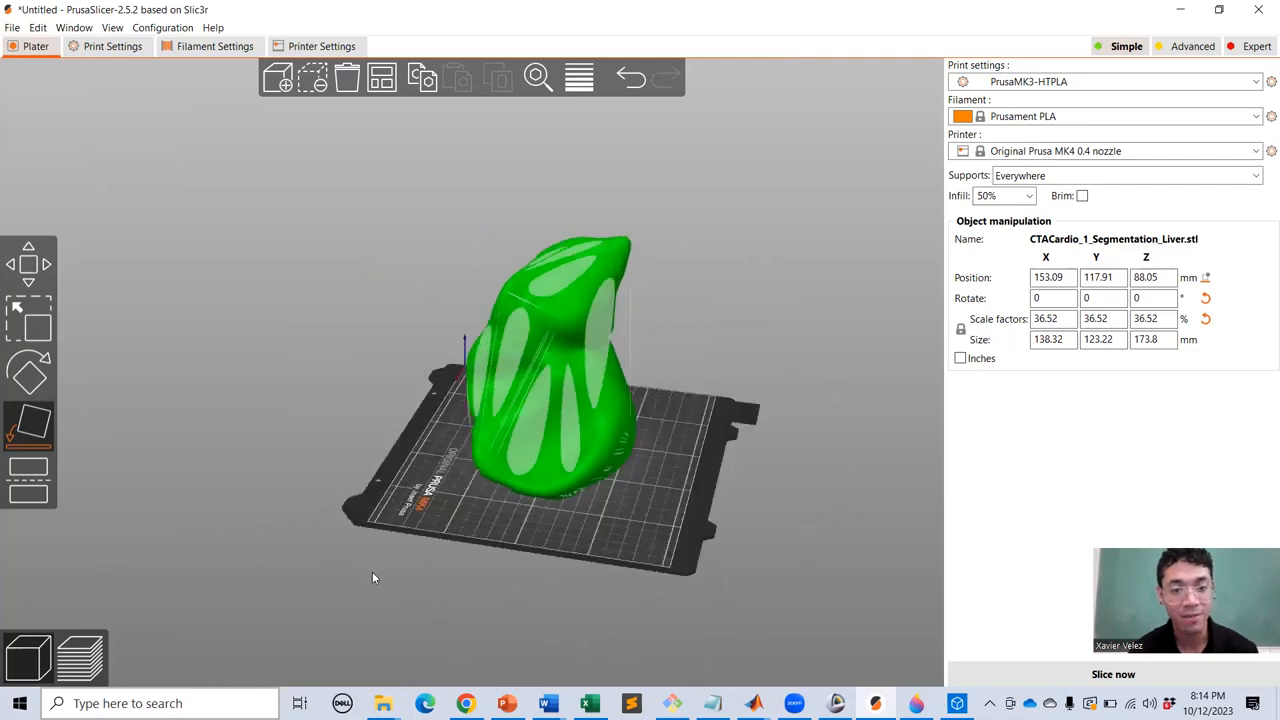
{"action": "left_click", "coordinate": [543, 406]}
Examine from several angles how the reoriented liver's underside sits on the print bed and where gaps remain.
{"action": "left_click_drag", "start_coordinate": [709, 518], "coordinate": [545, 496]}
{"action": "scroll", "coordinate": [408, 459], "scroll_direction": "up", "scroll_amount": 5}
{"action": "right_click_drag", "start_coordinate": [292, 488], "coordinate": [424, 435]}
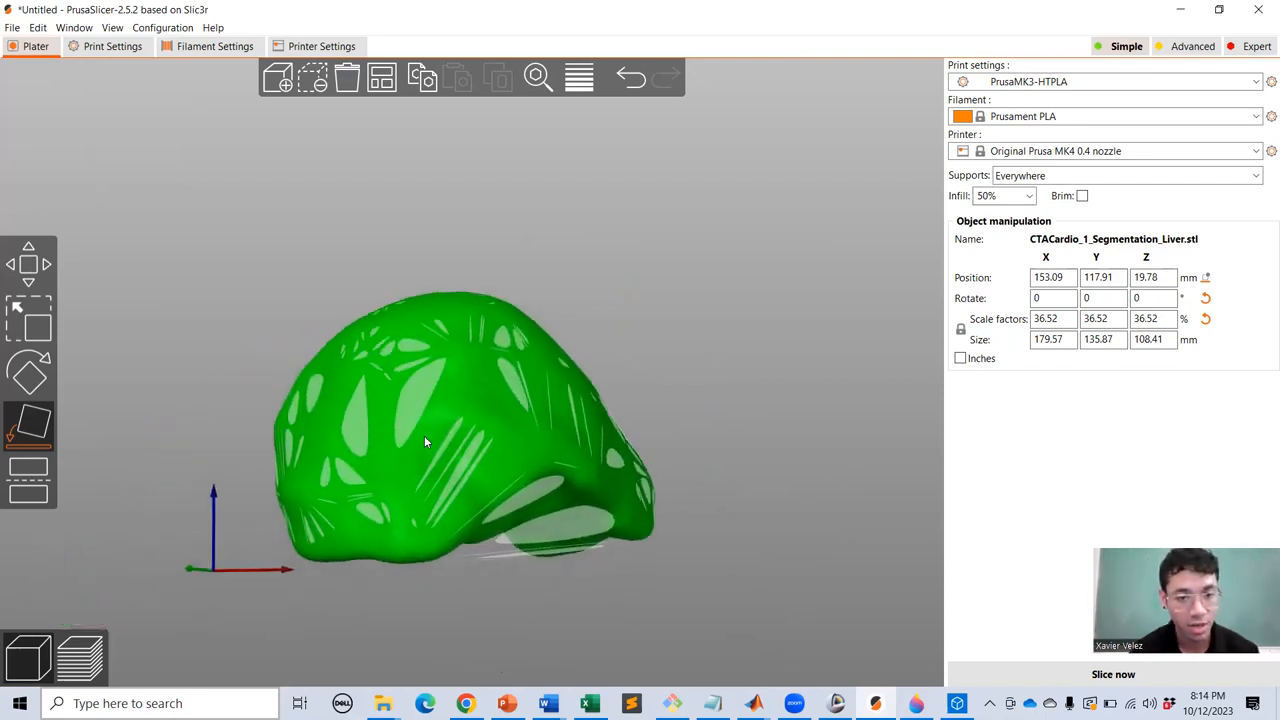
{"action": "scroll", "coordinate": [546, 567], "scroll_direction": "up", "scroll_amount": 4}
{"action": "mouse_move", "coordinate": [855, 605]}
{"action": "left_mouse_down"}
{"action": "mouse_move", "coordinate": [840, 603]}
{"action": "mouse_move", "coordinate": [850, 610]}
{"action": "left_mouse_up"}
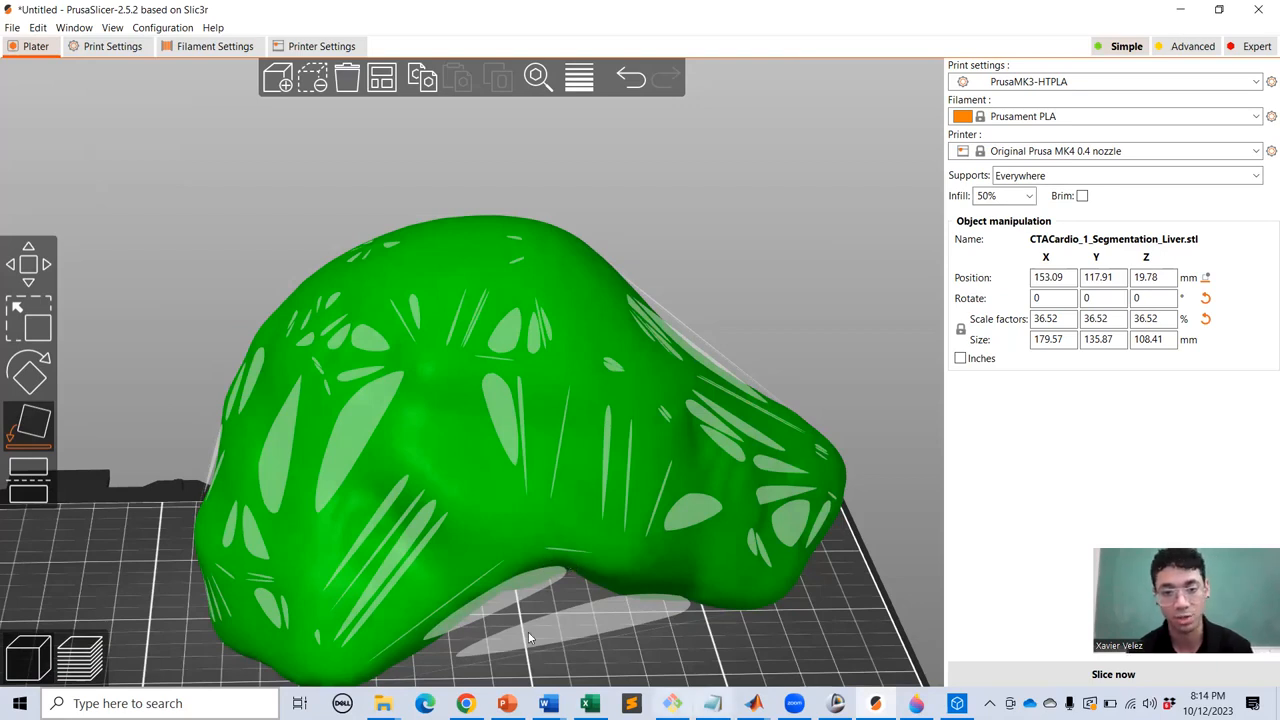
{"action": "scroll", "coordinate": [490, 390], "scroll_direction": "up", "scroll_amount": 3}
{"action": "scroll", "coordinate": [792, 637], "scroll_direction": "down", "scroll_amount": 5}
{"action": "left_click_drag", "start_coordinate": [790, 631], "coordinate": [681, 567]}
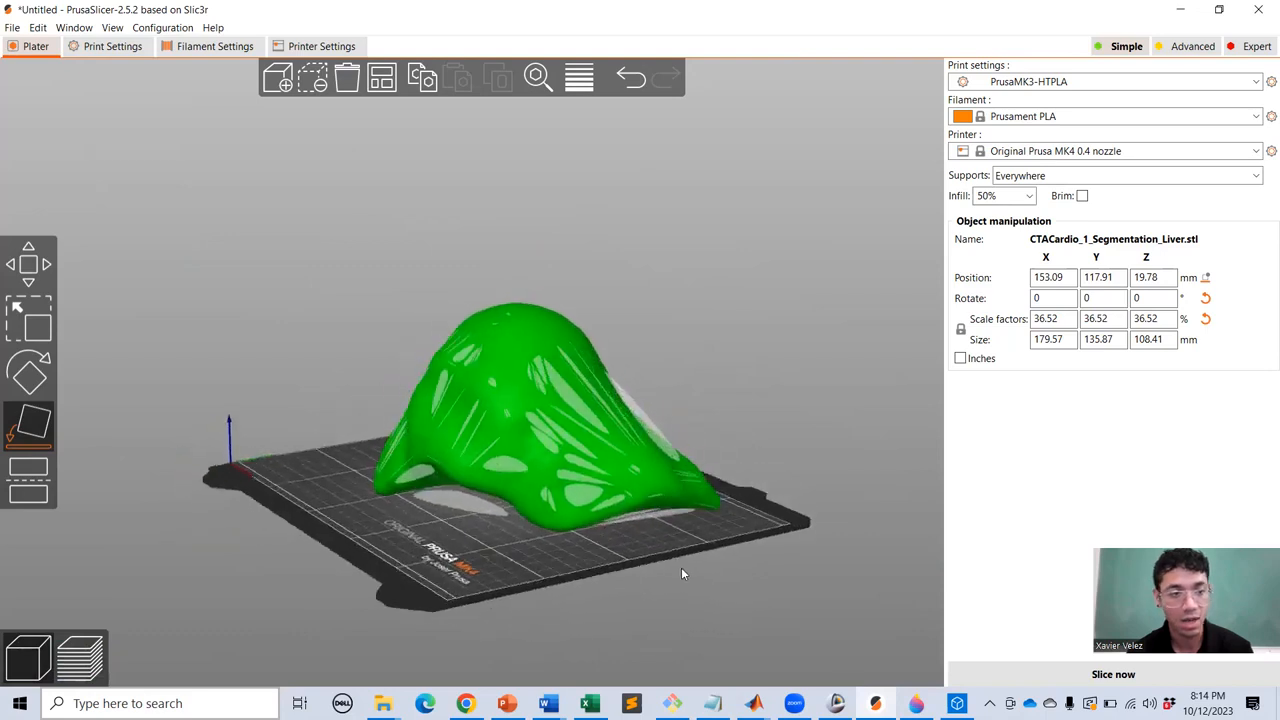
Move the liver along the X axis to about X 117.22 mm to centre it on the print bed.
{"action": "left_click", "coordinate": [28, 263]}
{"action": "left_click_drag", "start_coordinate": [560, 545], "coordinate": [633, 398]}
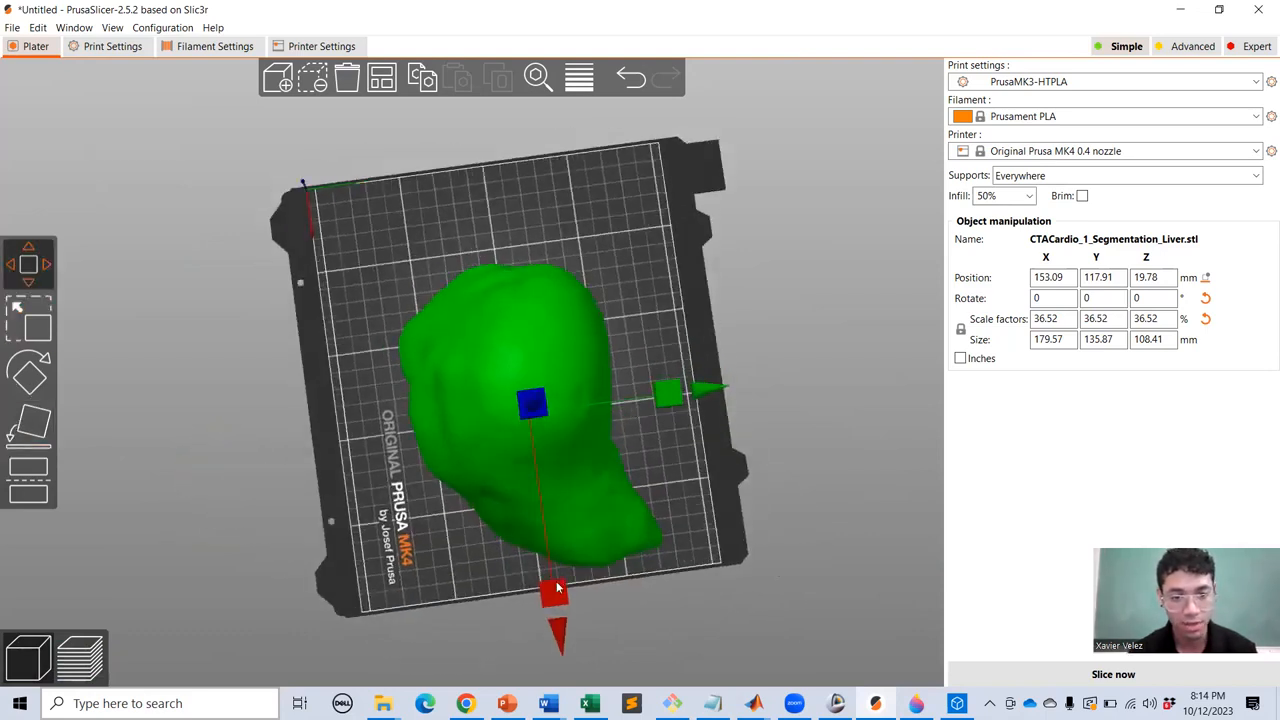
{"action": "left_click_drag", "start_coordinate": [541, 594], "coordinate": [531, 529]}
{"action": "left_click_drag", "start_coordinate": [323, 502], "coordinate": [328, 545]}
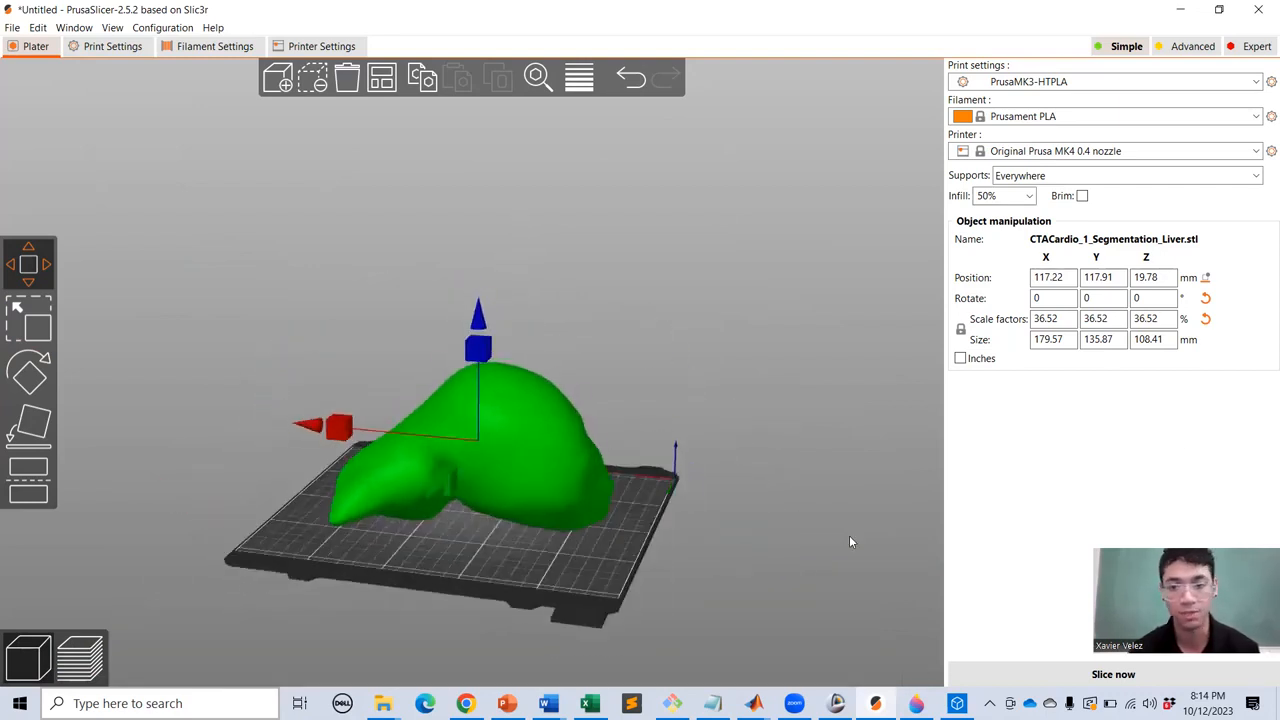
Slice the liver model and inspect the layer preview and the support material beneath it from several angles.
{"action": "left_click", "coordinate": [80, 657]}
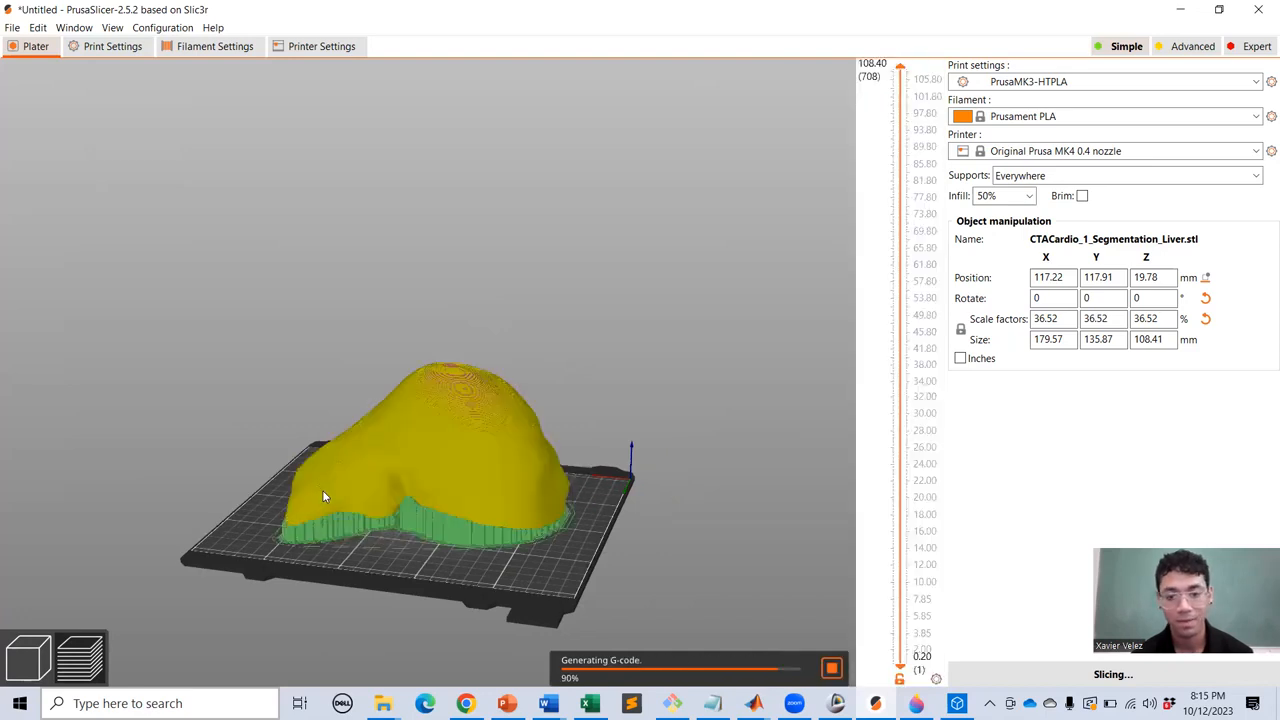
{"action": "scroll", "coordinate": [324, 492], "scroll_direction": "up", "scroll_amount": 2}
{"action": "scroll", "coordinate": [408, 543], "scroll_direction": "down", "scroll_amount": 3}
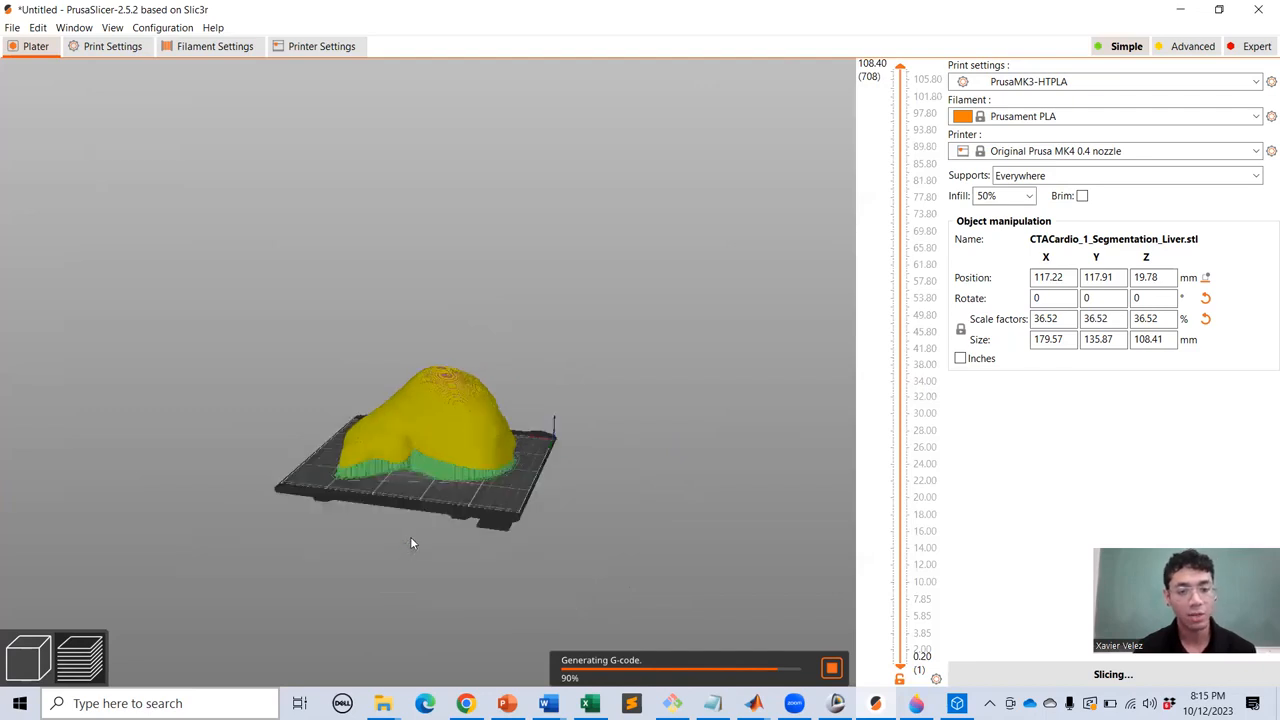
{"action": "scroll", "coordinate": [411, 545], "scroll_direction": "up", "scroll_amount": 4}
{"action": "scroll", "coordinate": [410, 545], "scroll_direction": "up", "scroll_amount": 3}
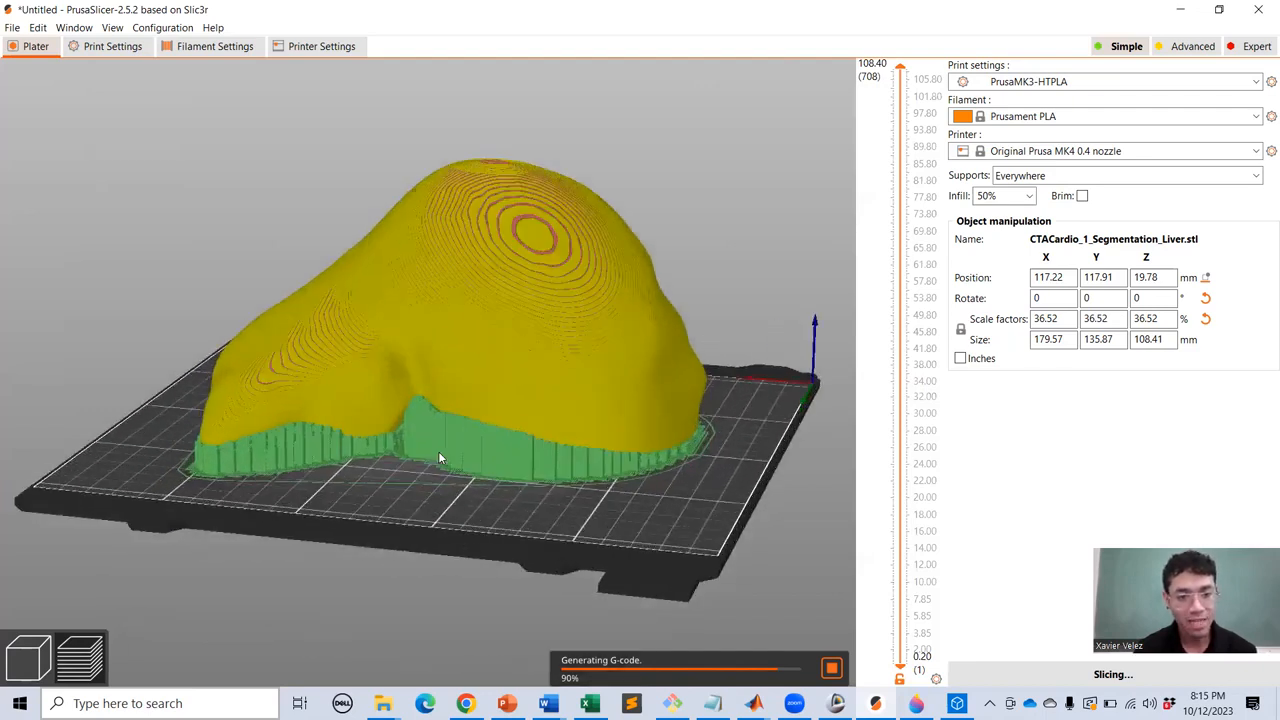
{"action": "left_click_drag", "start_coordinate": [708, 493], "coordinate": [575, 479]}
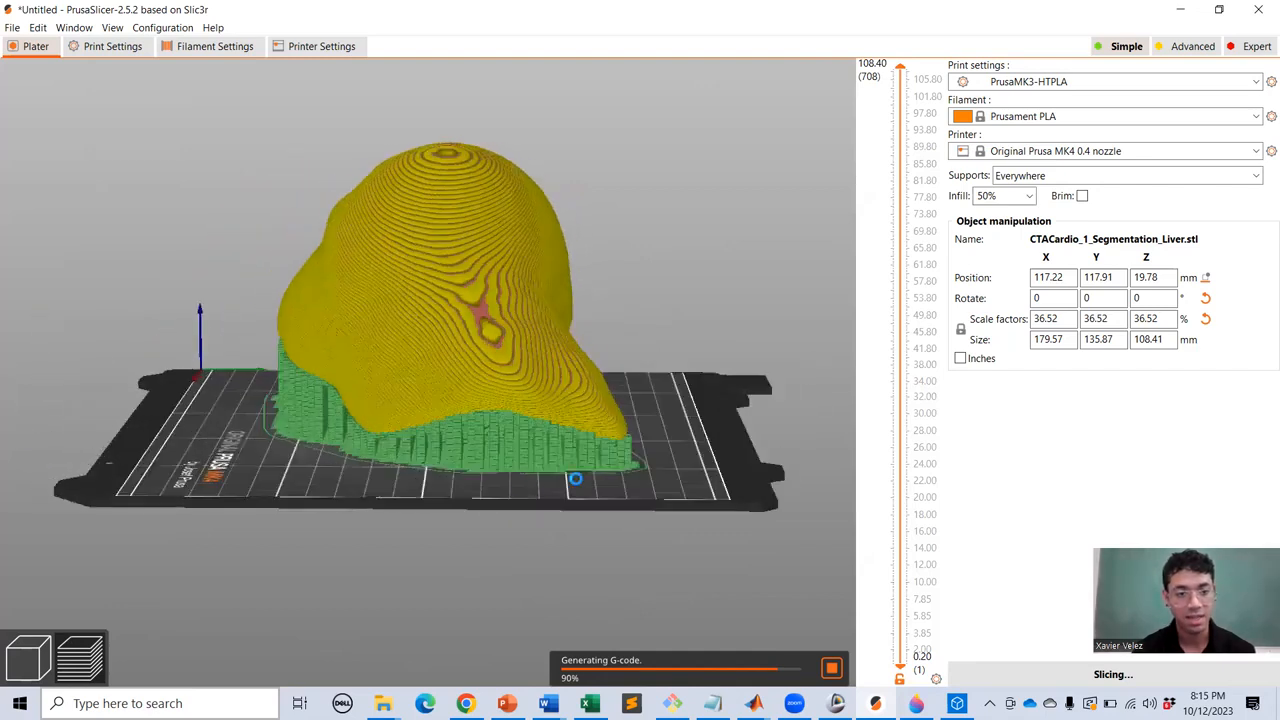
{"action": "scroll", "coordinate": [462, 458], "scroll_direction": "up", "scroll_amount": 4}
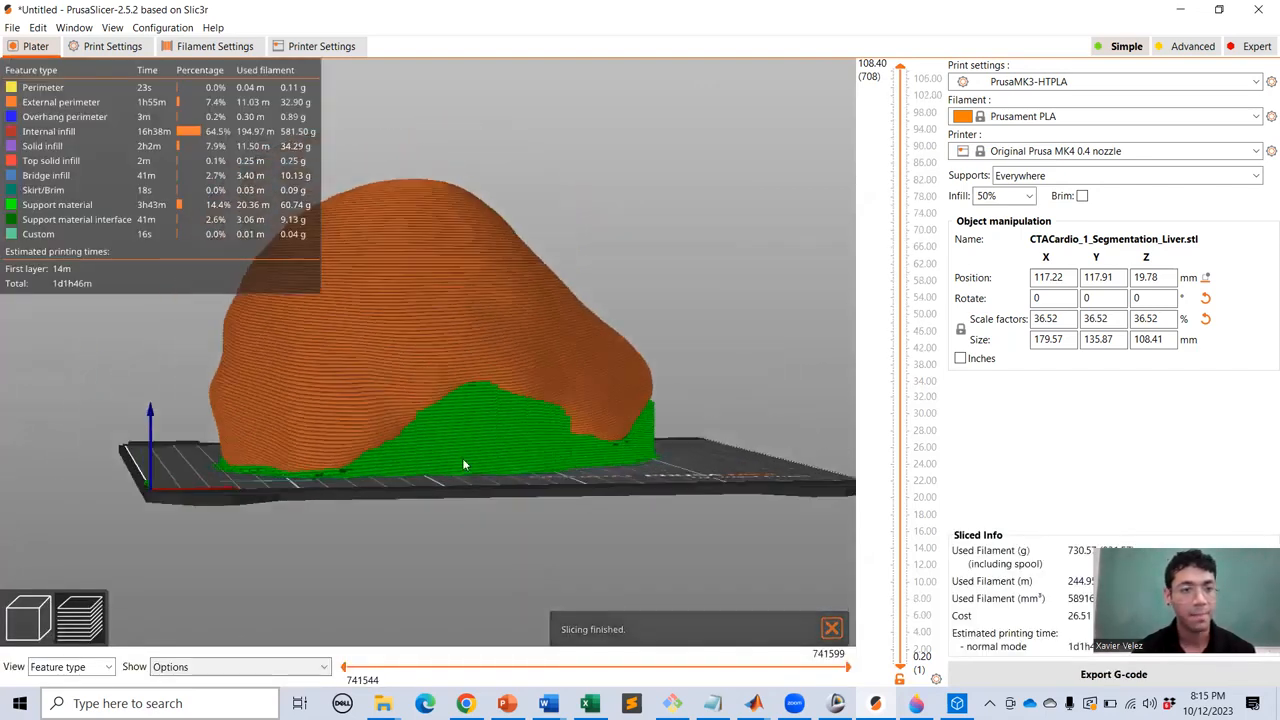
{"action": "left_click_drag", "start_coordinate": [566, 480], "coordinate": [418, 509]}
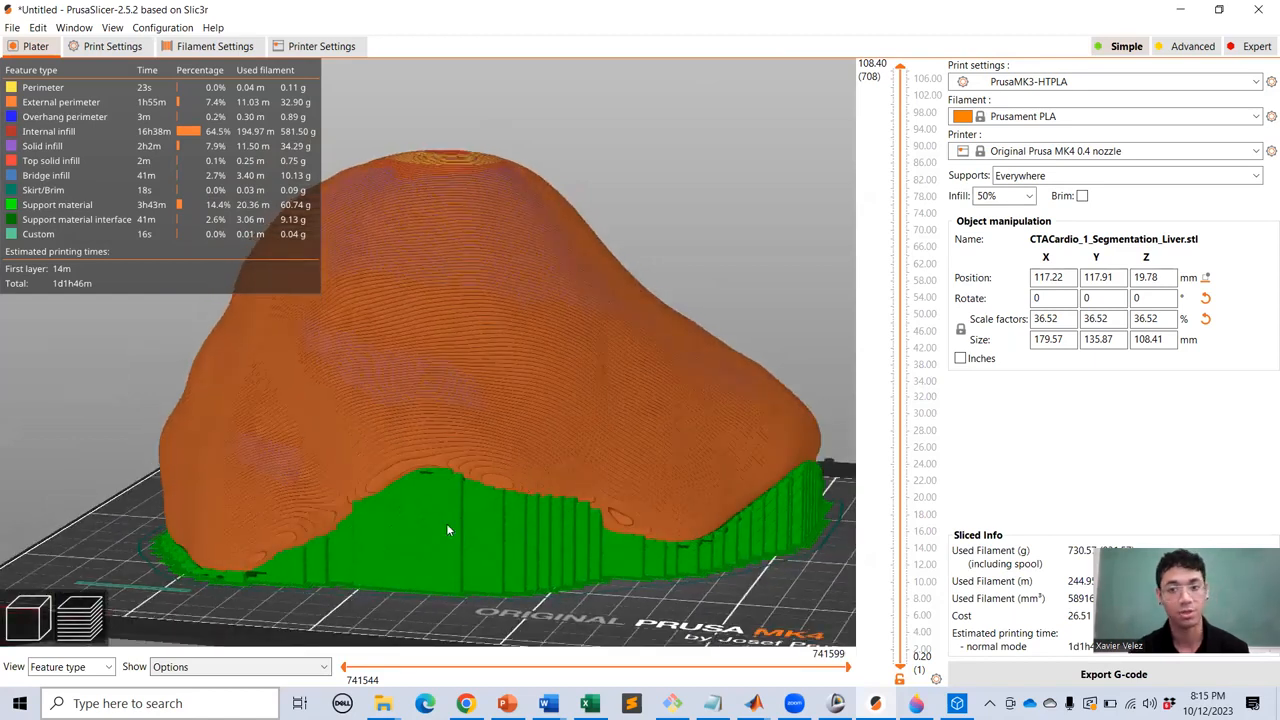
{"action": "scroll", "coordinate": [446, 523], "scroll_direction": "down", "scroll_amount": 3}
{"action": "left_click_drag", "start_coordinate": [452, 502], "coordinate": [317, 481]}
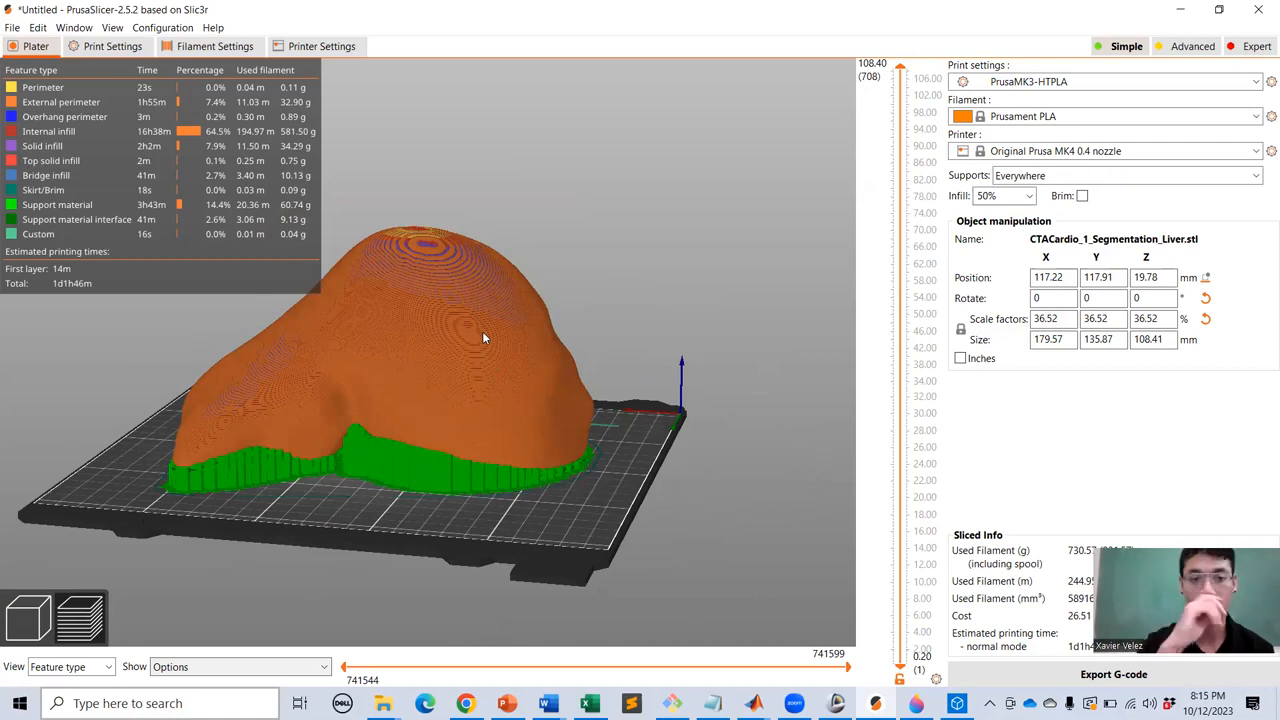
{"action": "right_click_drag", "start_coordinate": [482, 331], "coordinate": [680, 322]}
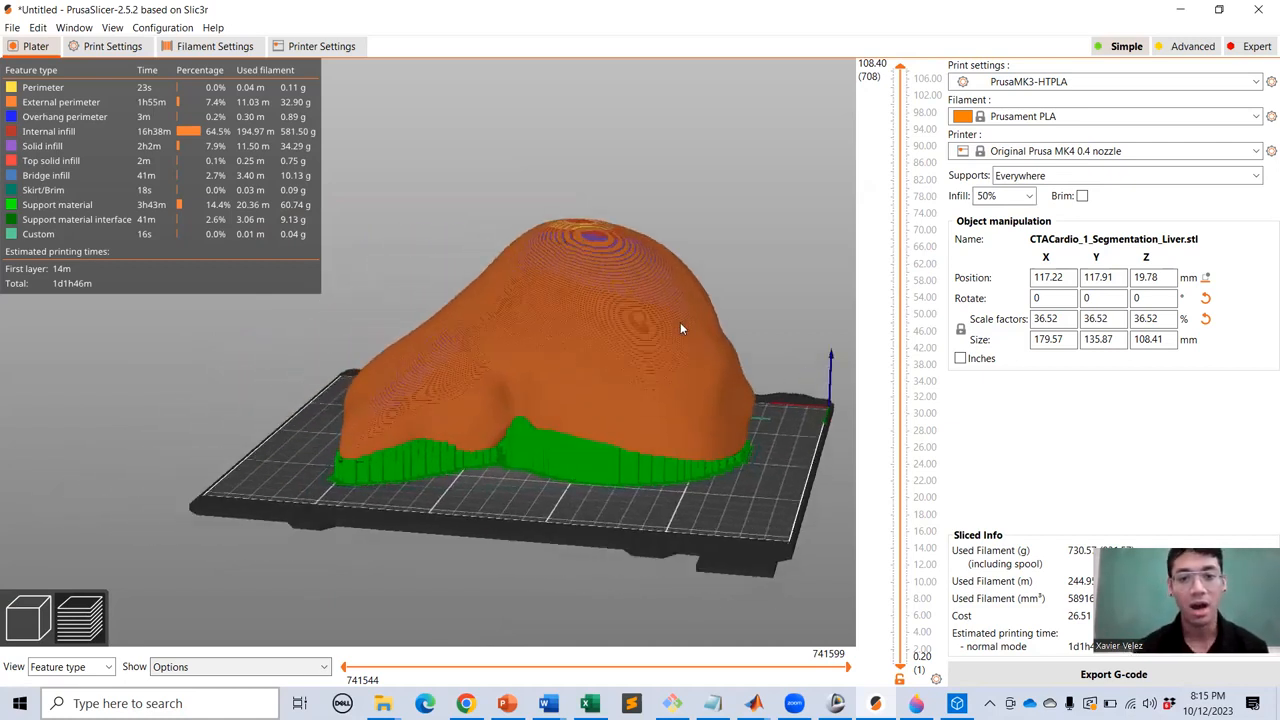
Review the available print settings presets without changing the selected PrusaMK3-HTPLA preset.
{"action": "left_click", "coordinate": [1045, 82]}
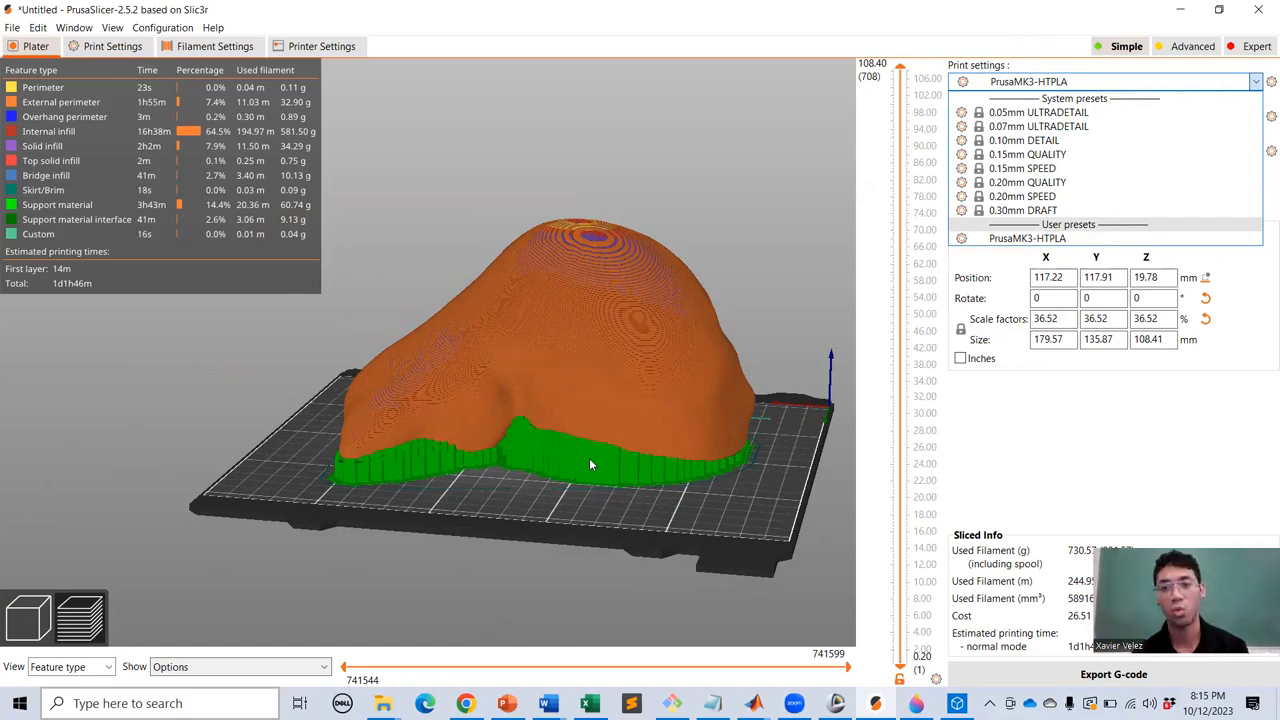
{"action": "left_click", "coordinate": [753, 275]}
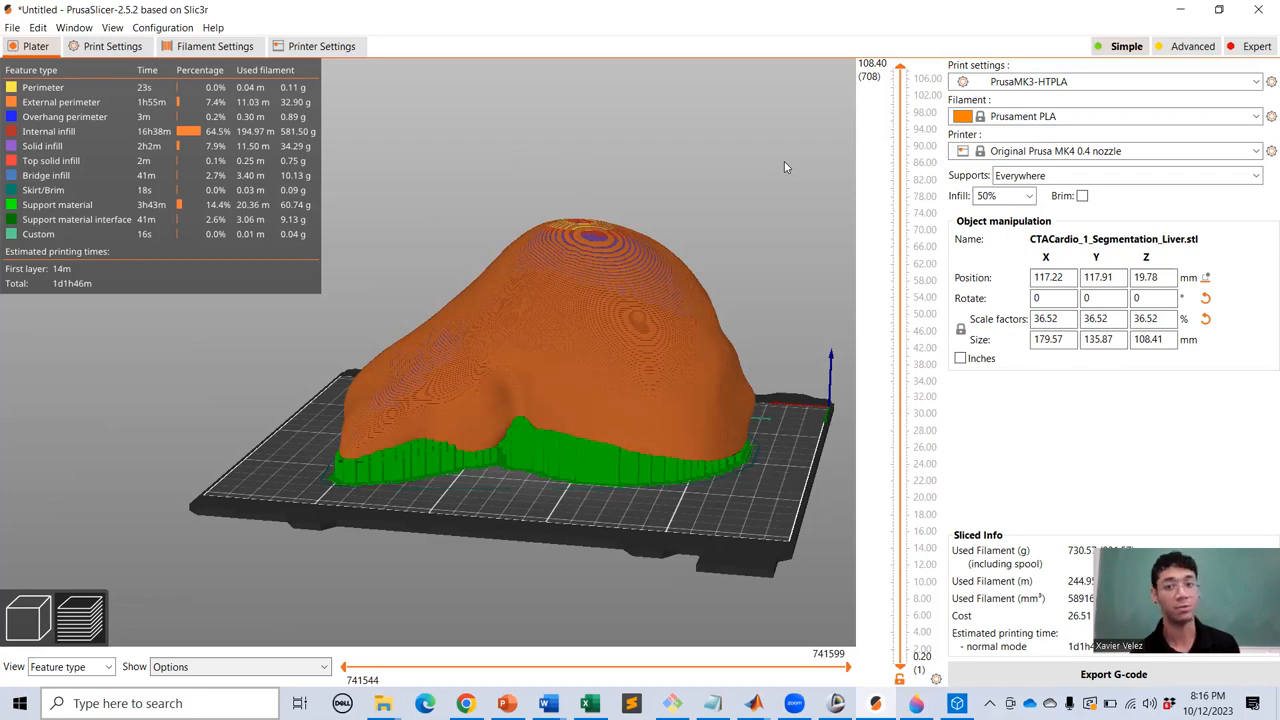
{"action": "left_click", "coordinate": [1058, 84]}
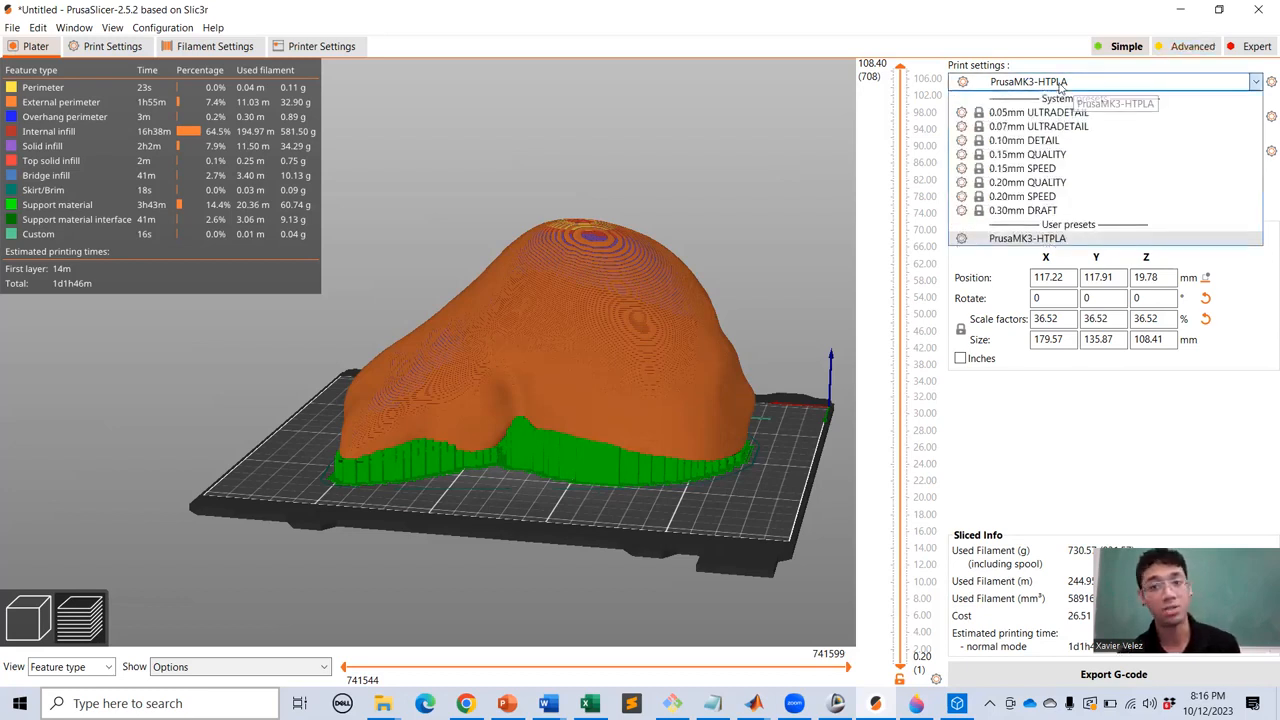
{"action": "left_click", "coordinate": [1058, 84]}
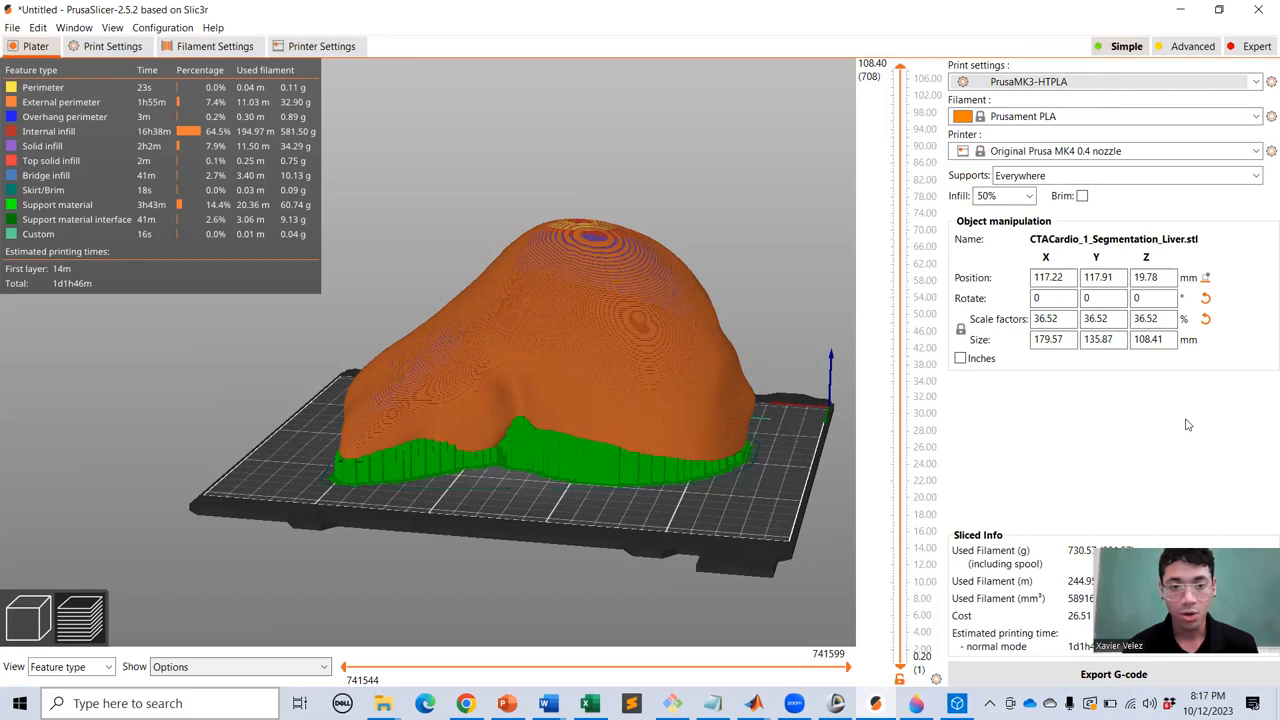
Export the sliced liver as CTACardio_1_Segmentation_Liver.gcode to the Desktop.
{"action": "left_click_drag", "start_coordinate": [493, 322], "coordinate": [581, 384]}
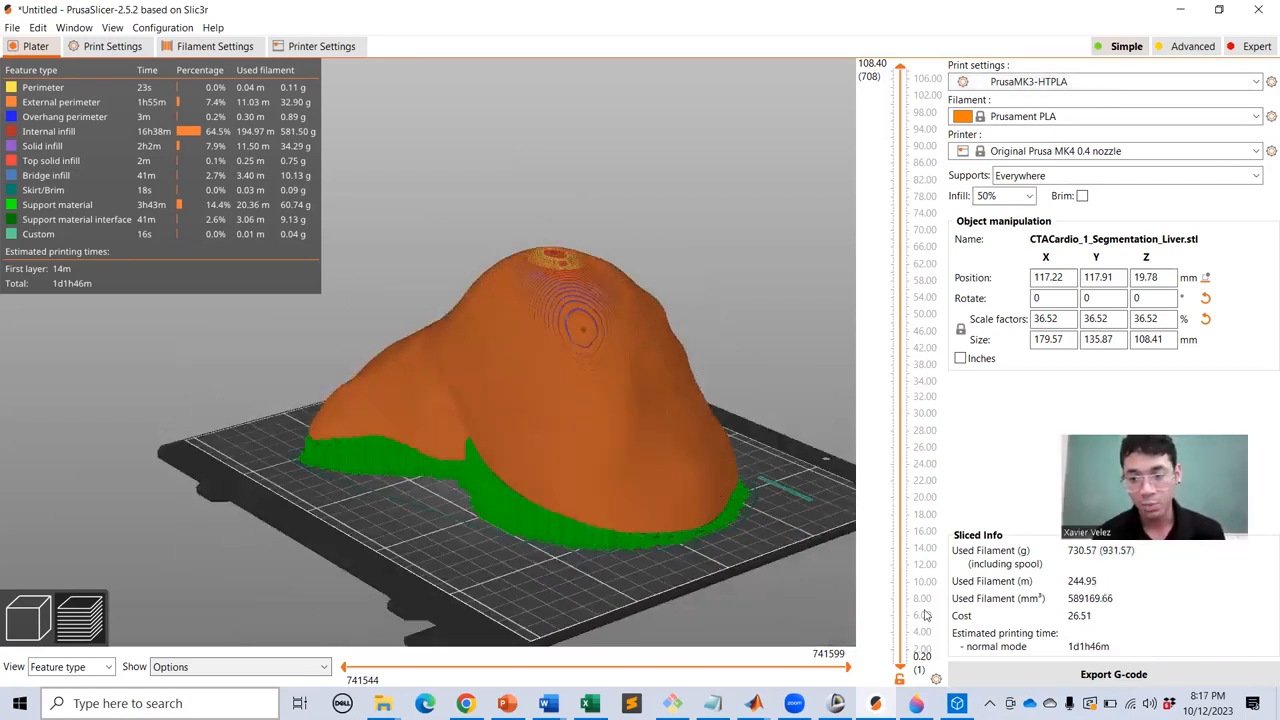
{"action": "left_click", "coordinate": [1112, 675]}
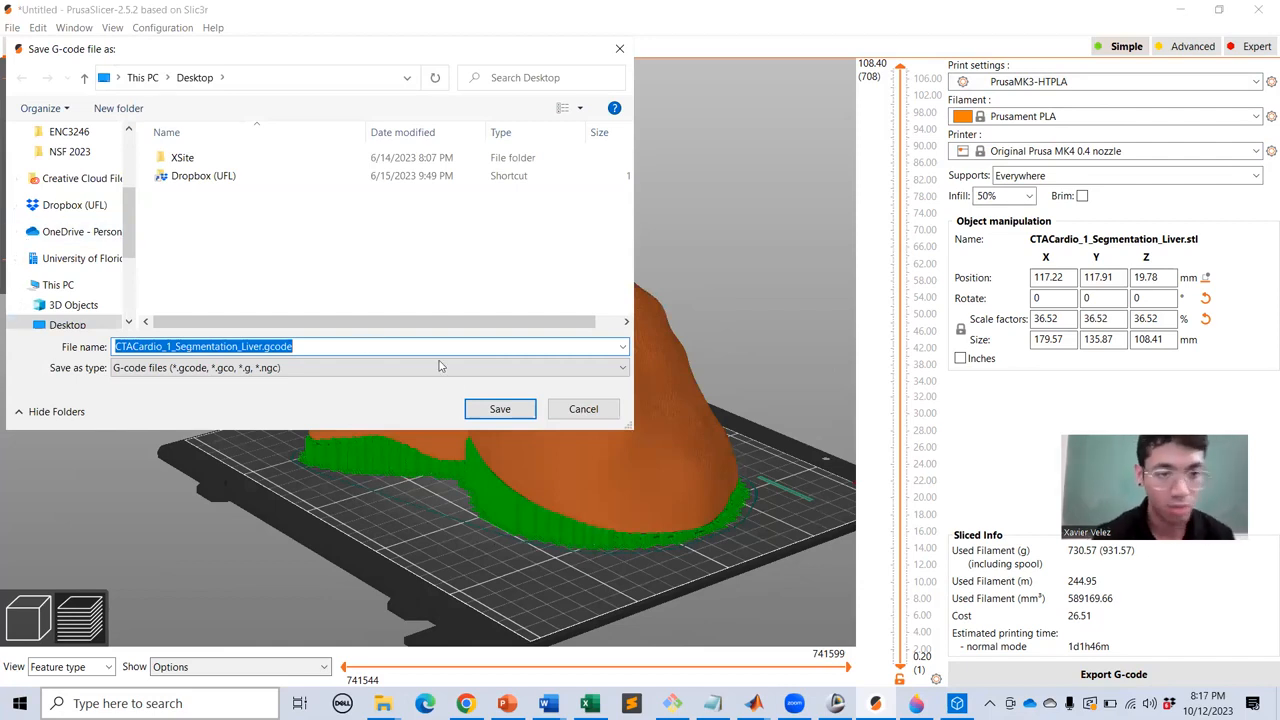
{"action": "left_click", "coordinate": [490, 410]}
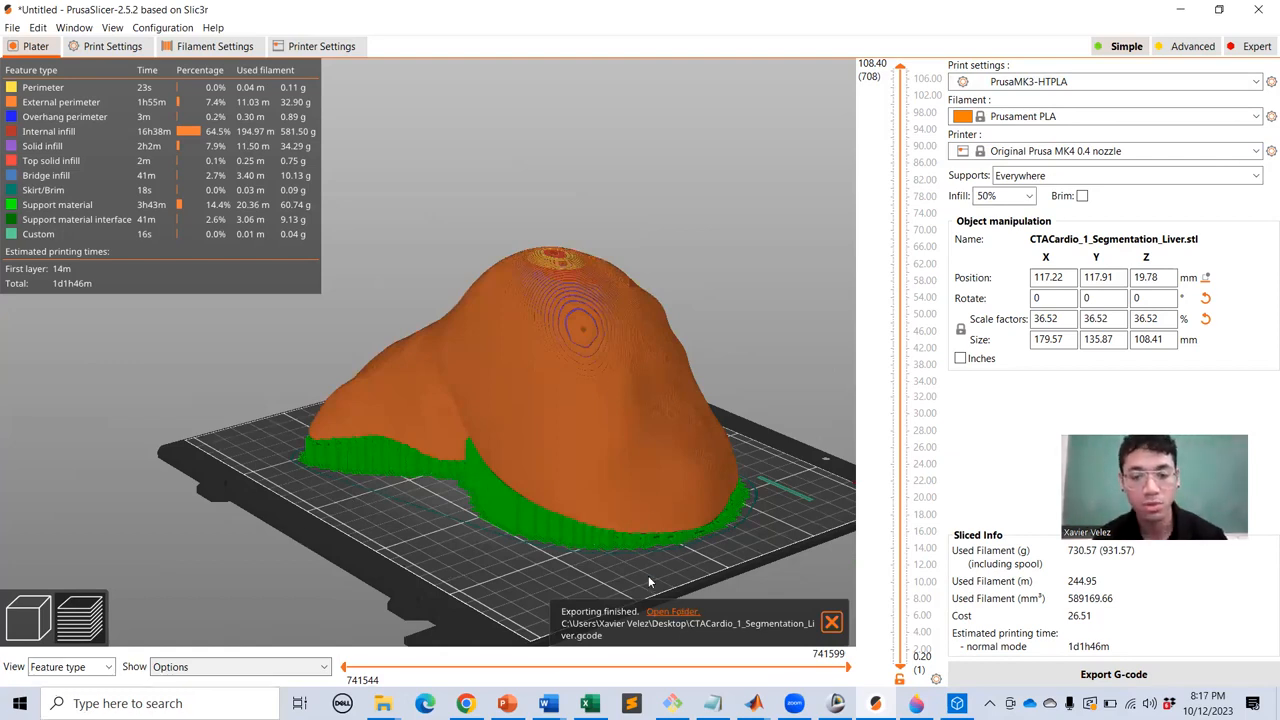
Sort the Desktop folder by newest modification date in File Explorer and select the exported G-code file.
{"action": "mouse_move", "coordinate": [383, 703]}
{"action": "left_click", "coordinate": [465, 622]}
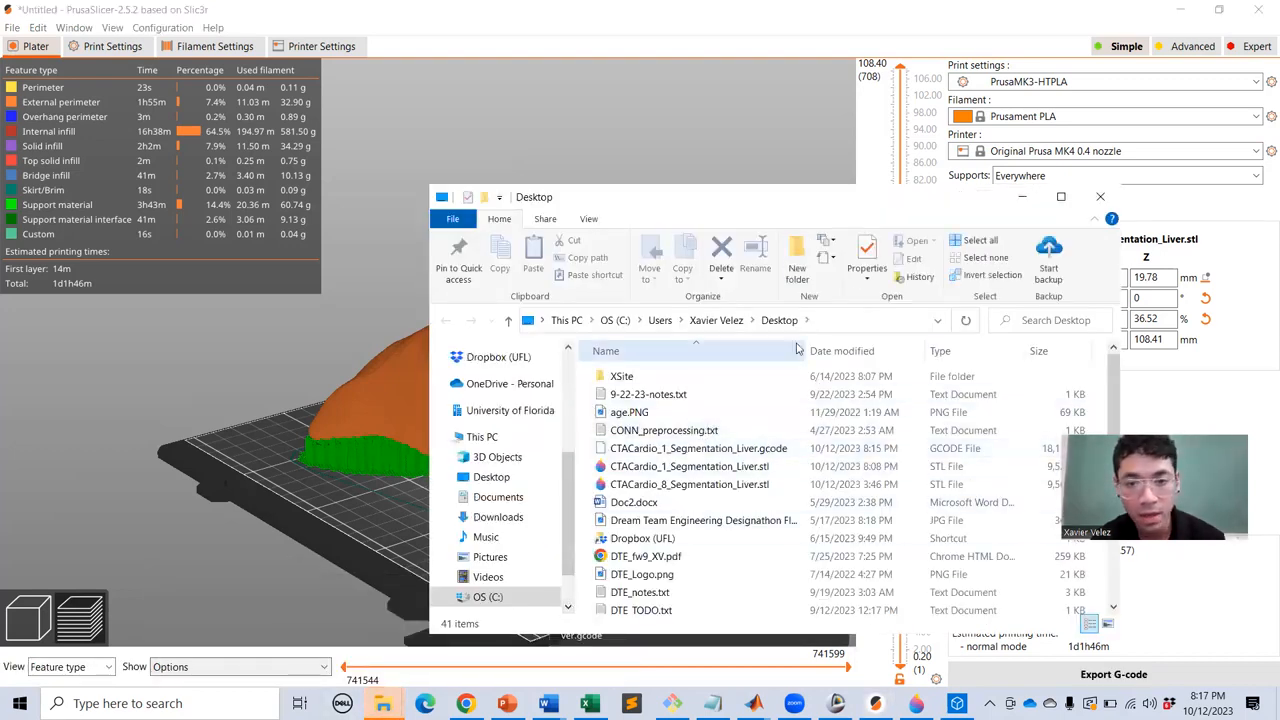
{"action": "left_click", "coordinate": [870, 351]}
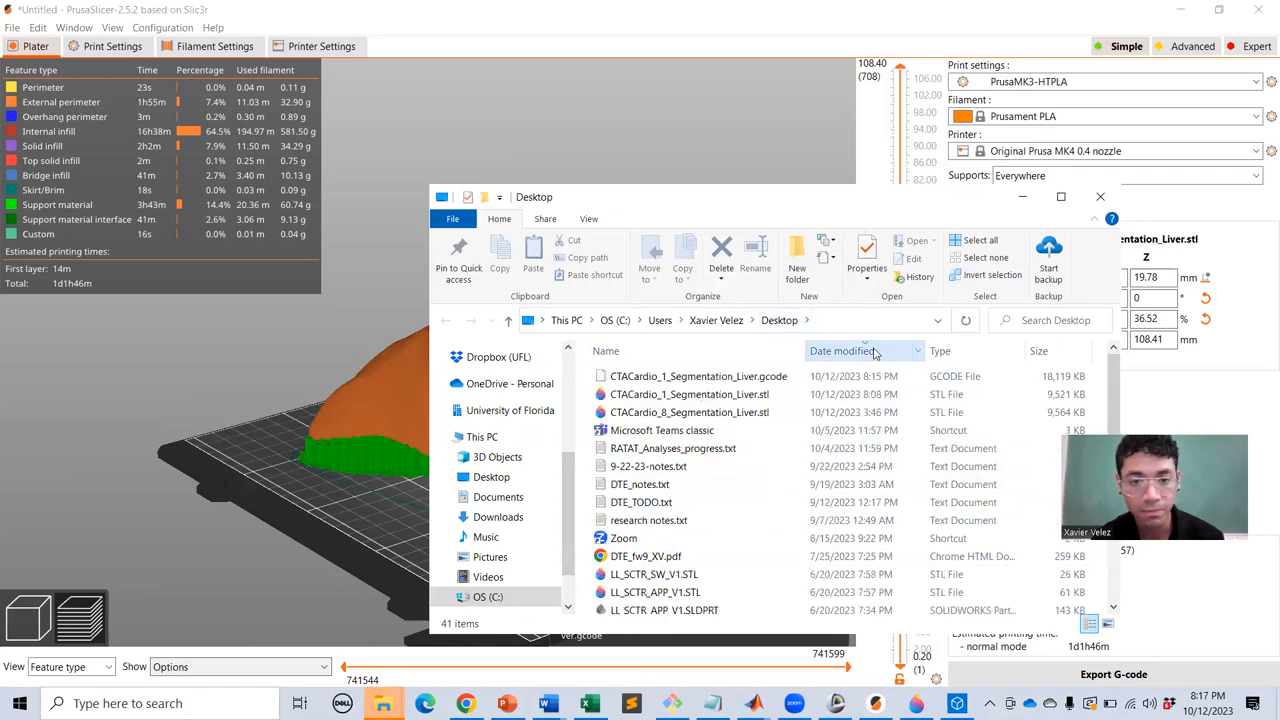
{"action": "left_click", "coordinate": [711, 380]}
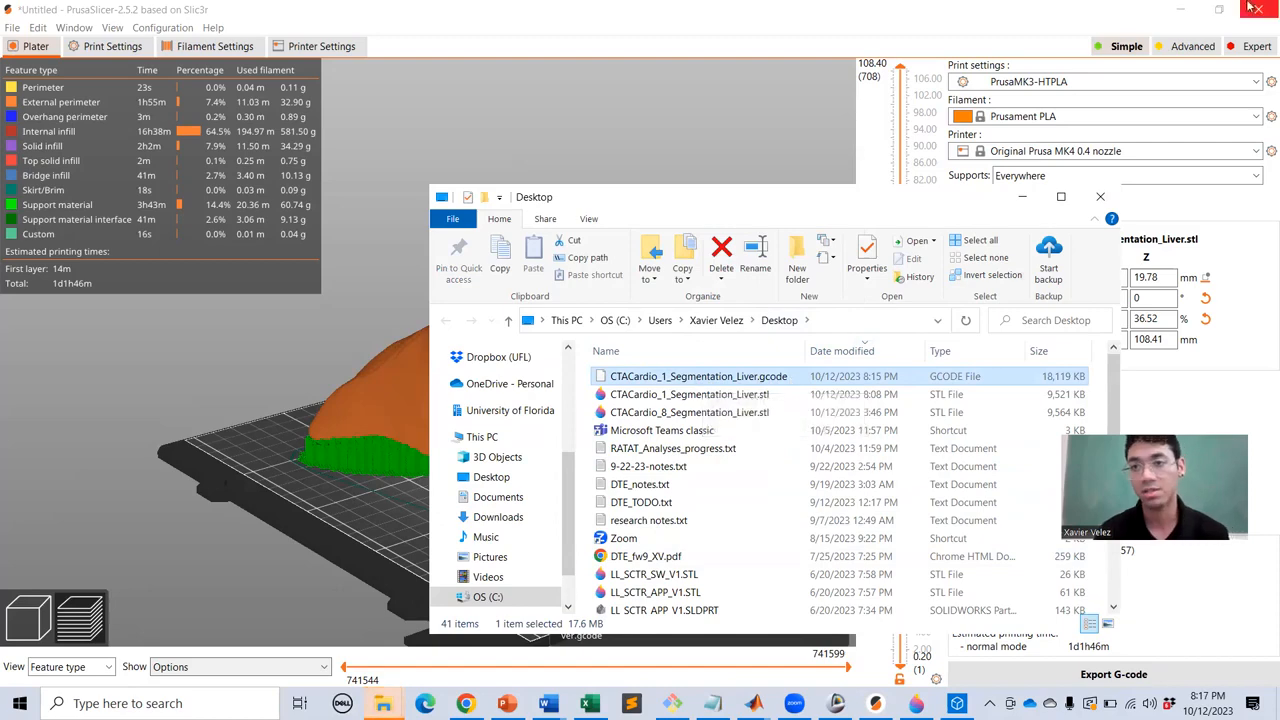
Minimize all open application and folder windows to reach the desktop.
{"action": "left_click", "coordinate": [1179, 9]}
{"action": "left_click", "coordinate": [1176, 10]}
{"action": "left_click", "coordinate": [1176, 10]}
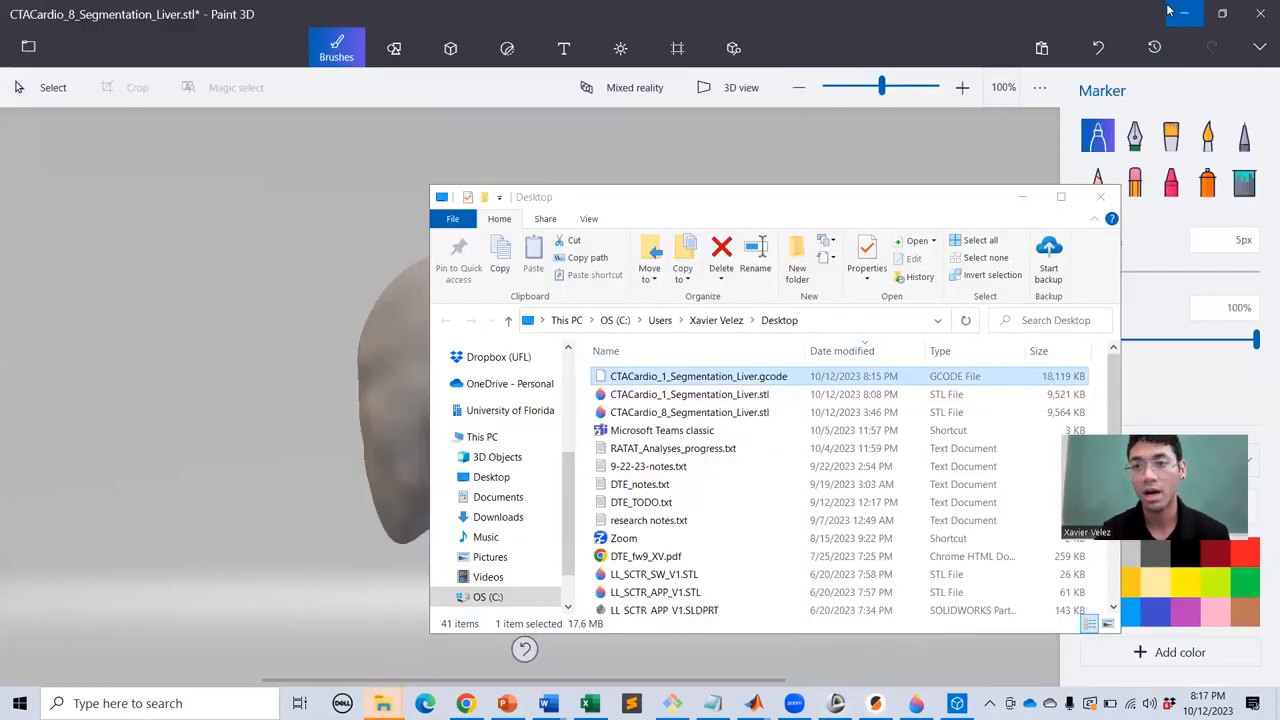
{"action": "left_click", "coordinate": [1176, 10]}
{"action": "left_click", "coordinate": [1020, 198]}
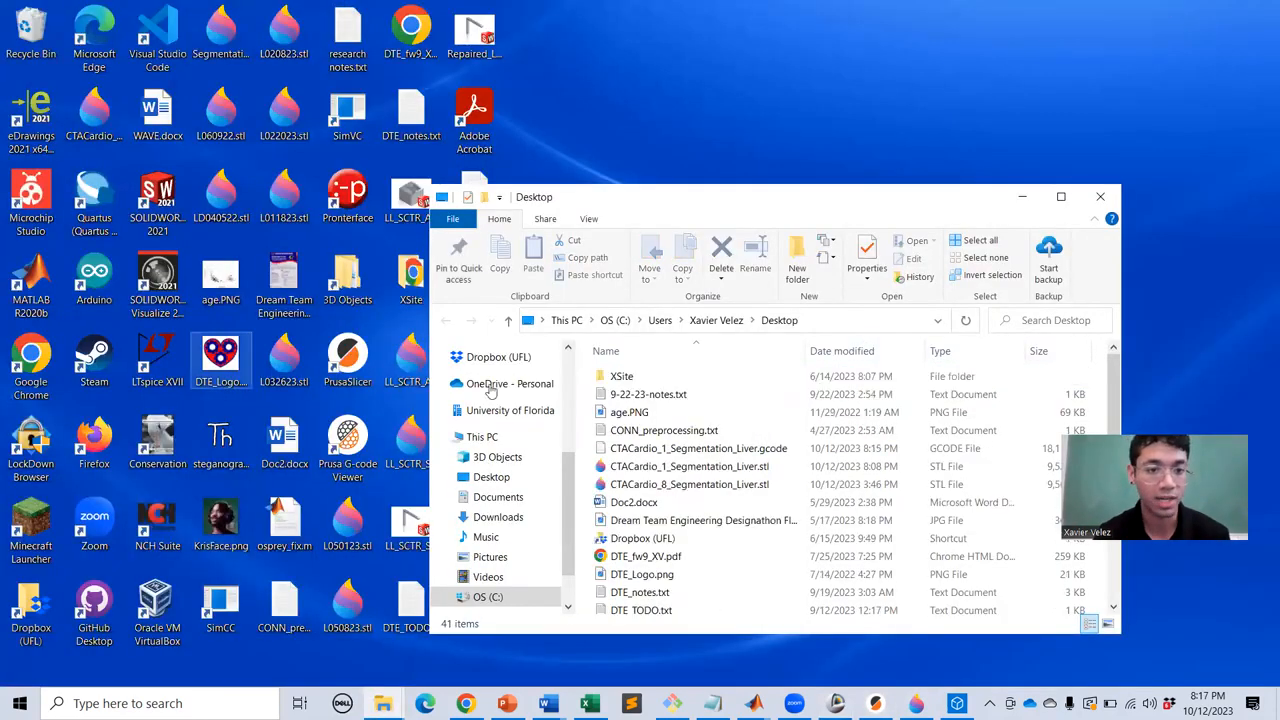
{"action": "left_click", "coordinate": [1020, 198]}
{"action": "left_click", "coordinate": [1020, 197]}
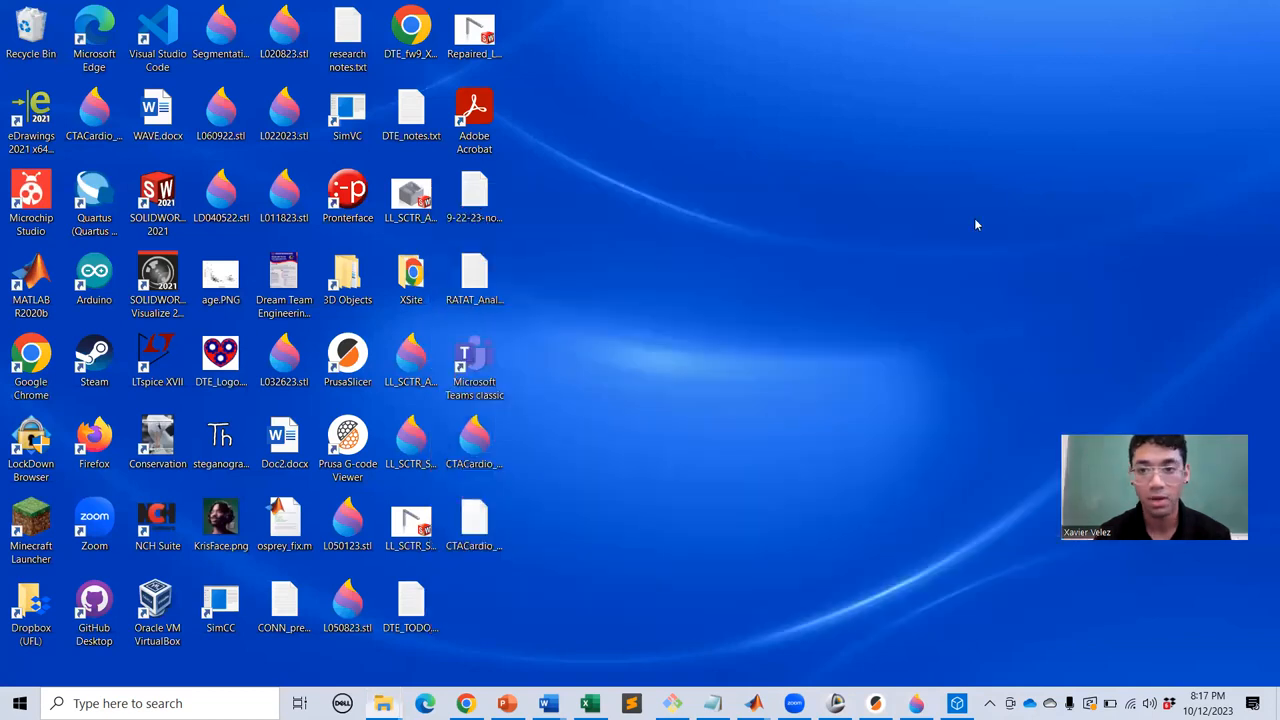
Launch Prusa G-code Viewer and load CTACardio_1_Segmentation_Liver.gcode from the Desktop.
{"action": "double_click", "coordinate": [345, 465]}
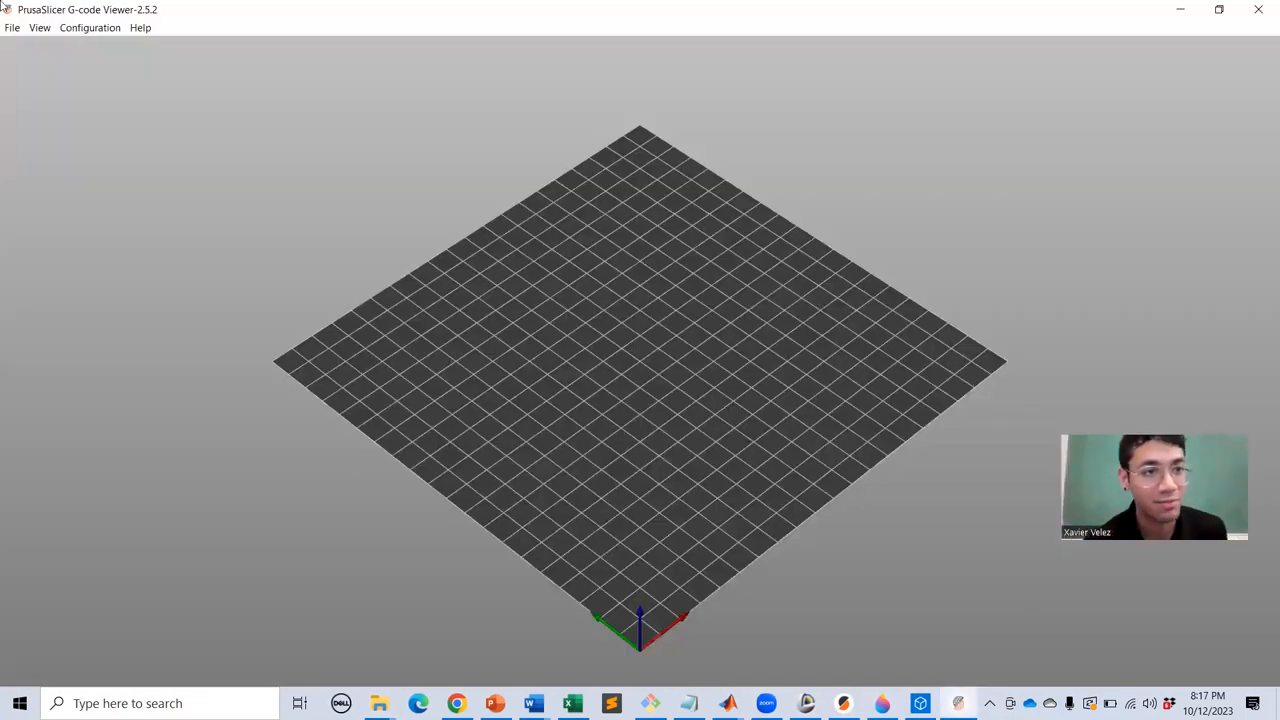
{"action": "left_click", "coordinate": [12, 28]}
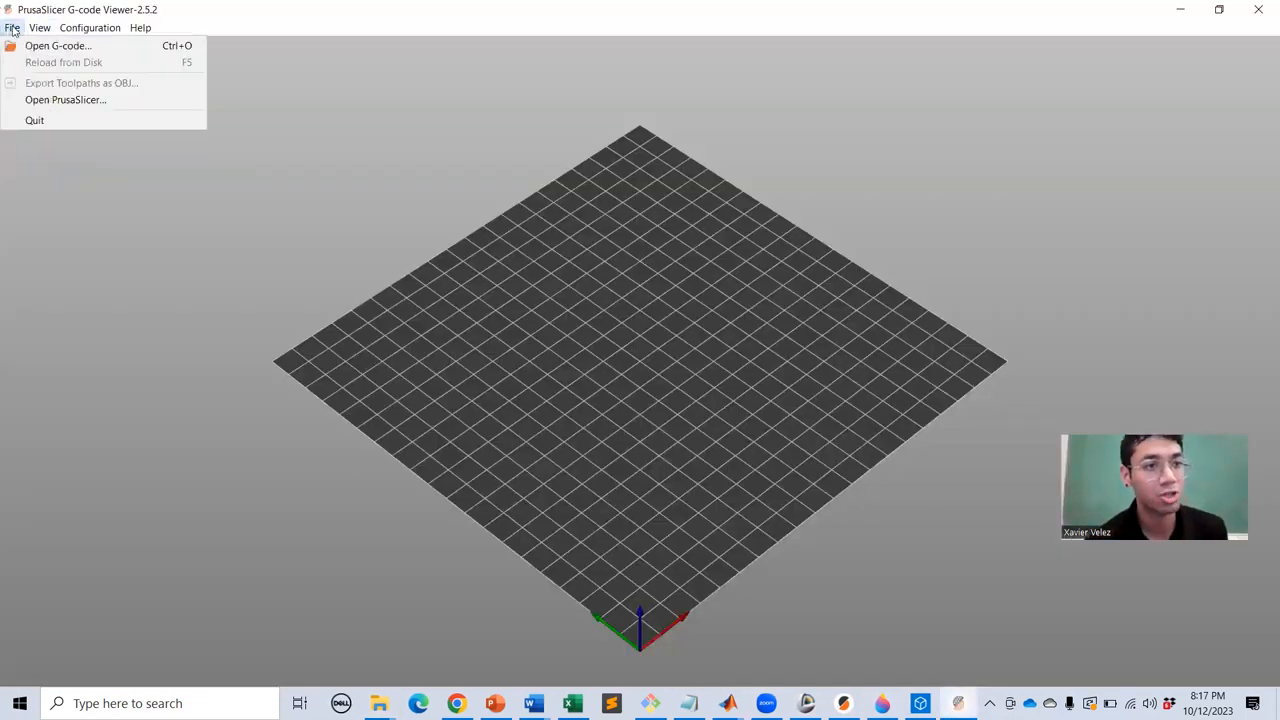
{"action": "left_click", "coordinate": [14, 45]}
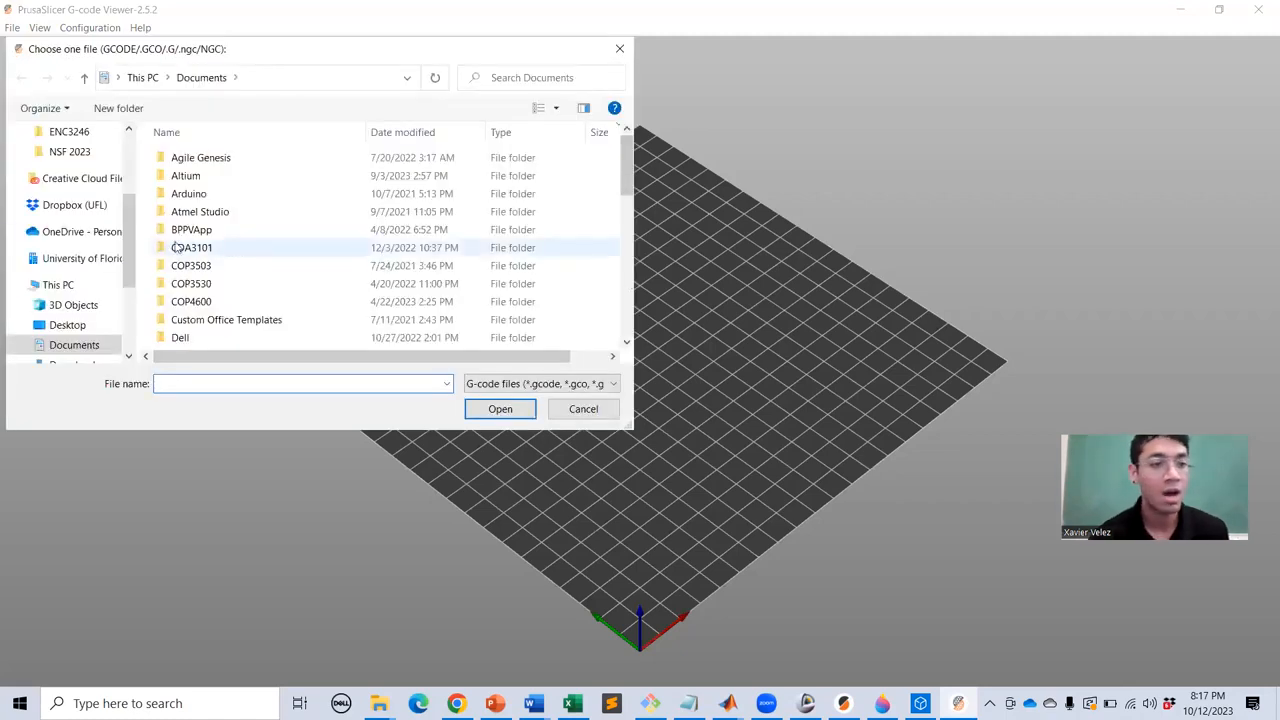
{"action": "left_click", "coordinate": [84, 326]}
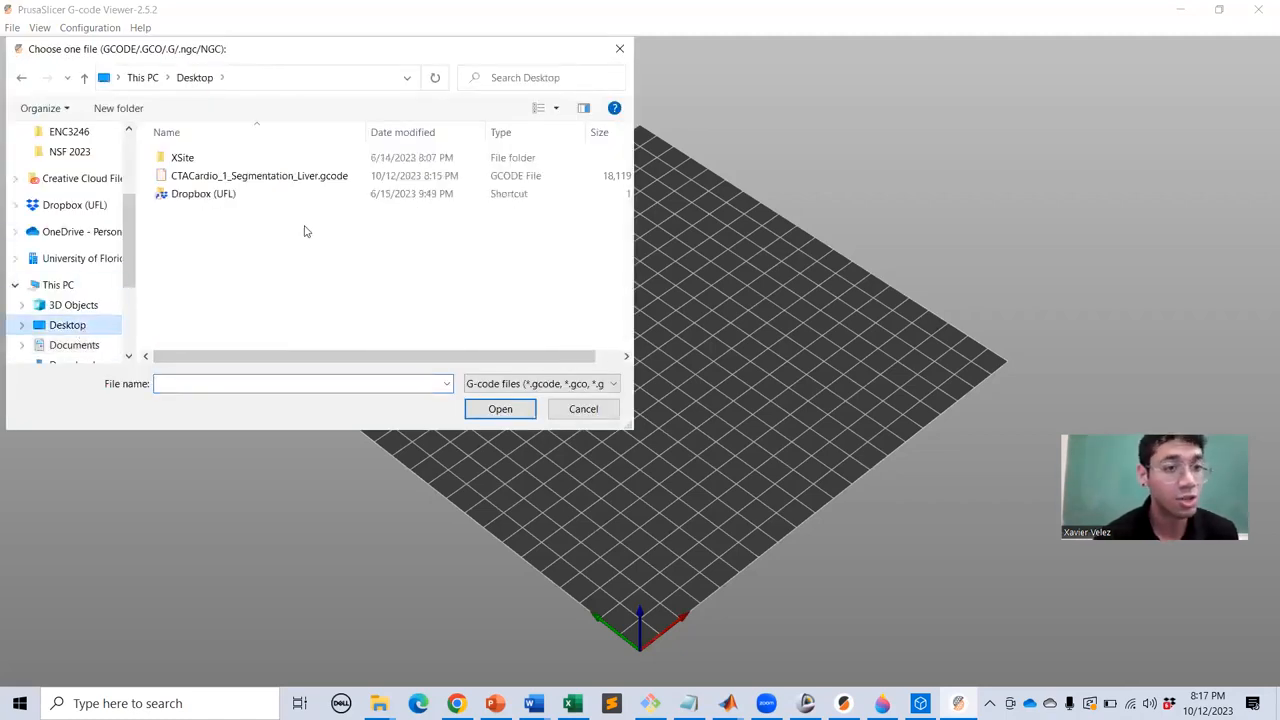
{"action": "left_click", "coordinate": [300, 176]}
{"action": "left_click", "coordinate": [500, 409]}
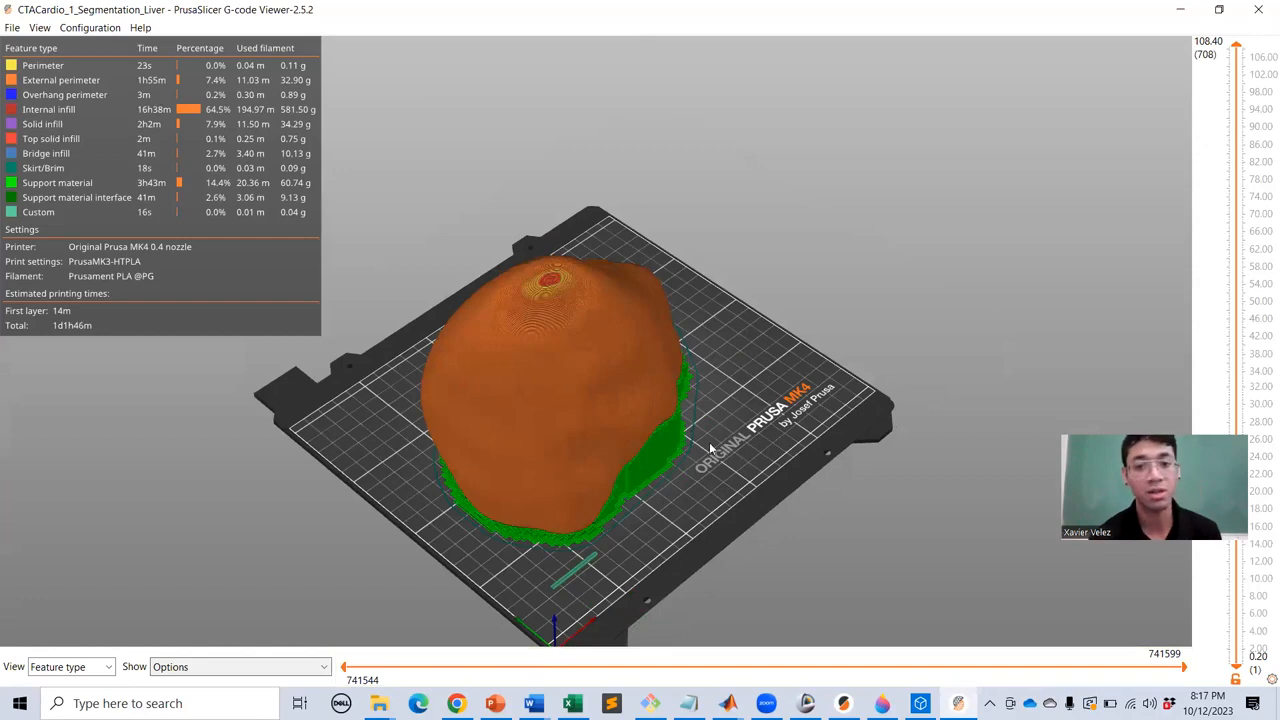
Examine the sliced liver from its opposite side, and switch to 3D Slicer to browse the linked CT slices through the liver.
{"action": "left_click_drag", "start_coordinate": [733, 440], "coordinate": [556, 421]}
{"action": "left_click_drag", "start_coordinate": [565, 444], "coordinate": [478, 434]}
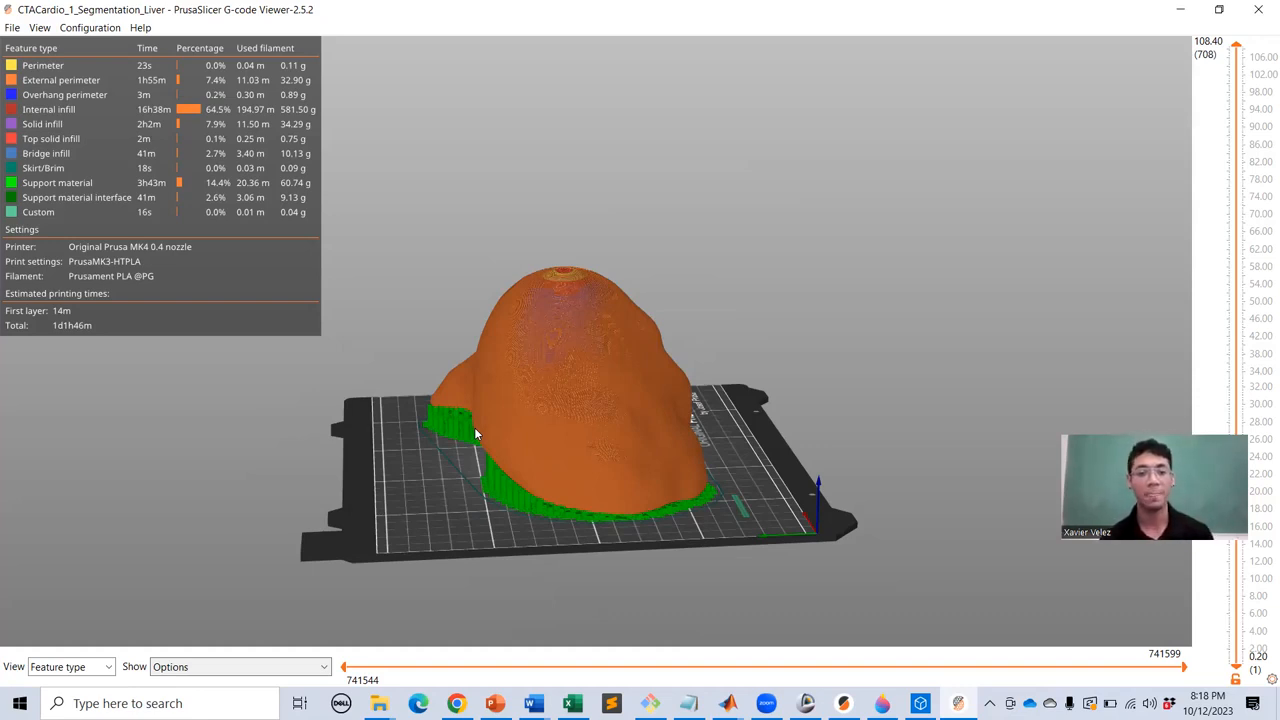
{"action": "left_click", "coordinate": [806, 703]}
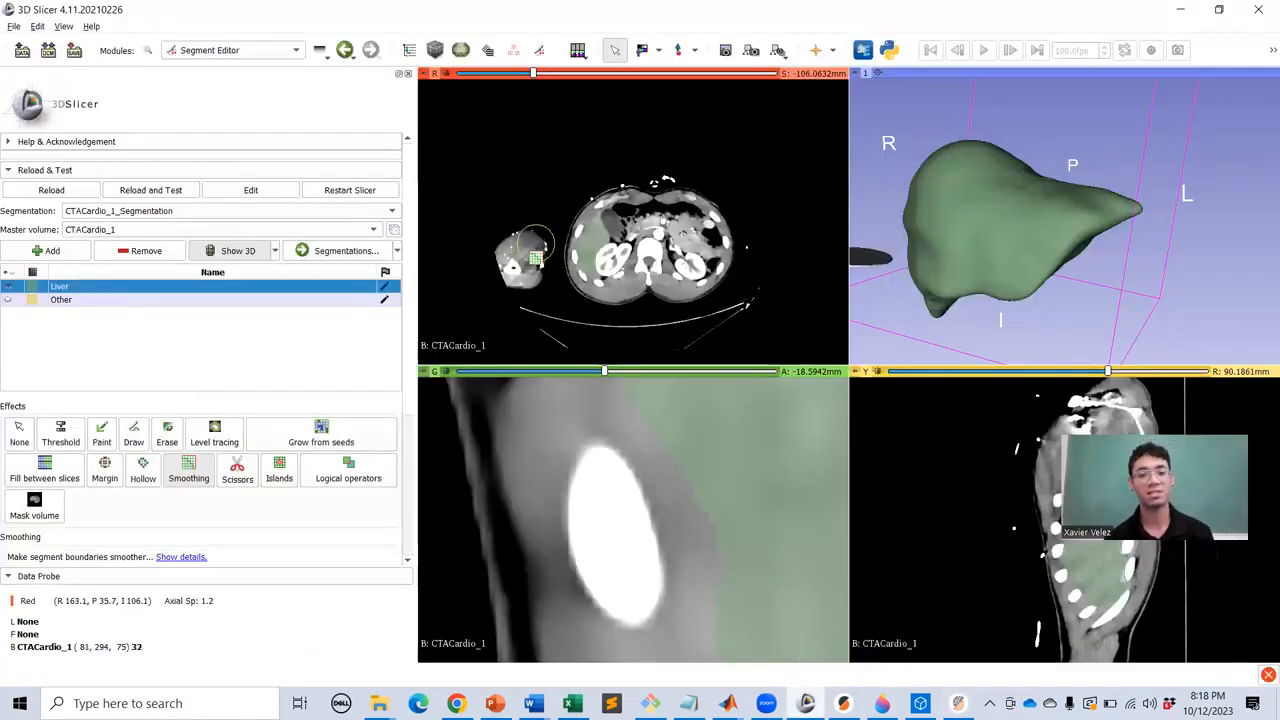
{"action": "key", "text": "shift"}
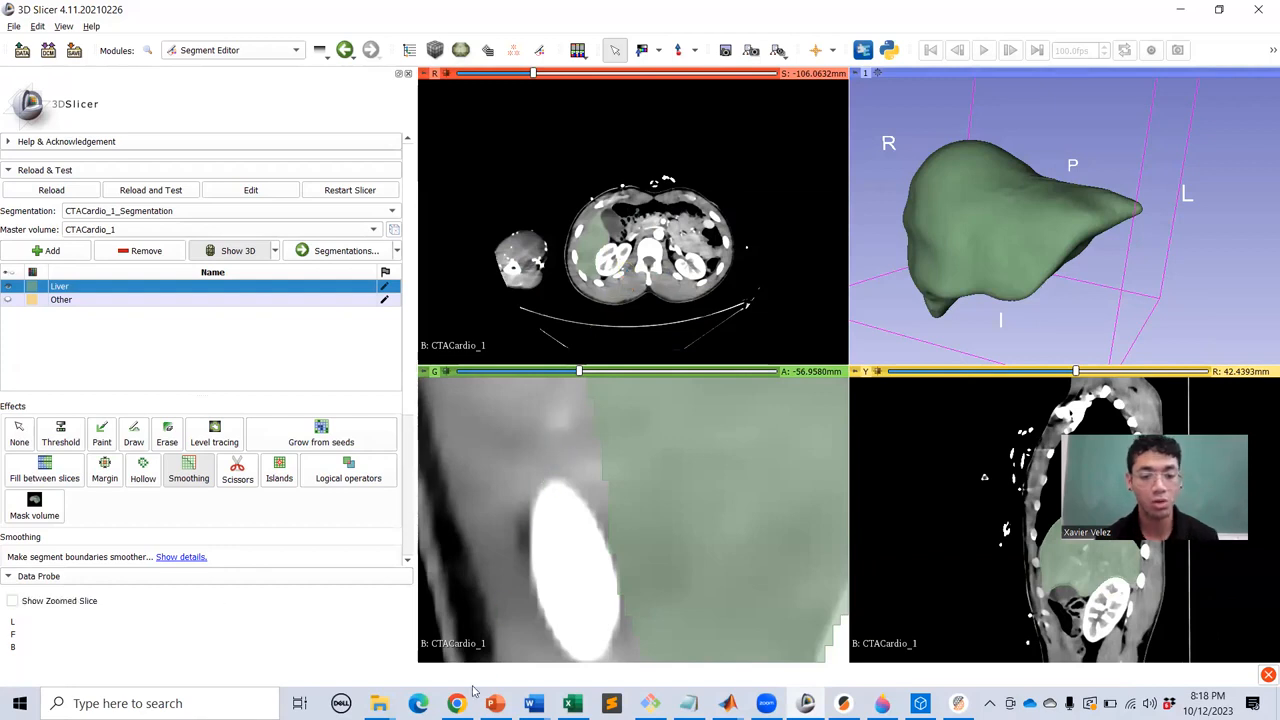
Switch to the FreeView session in Chrome and activate its 3D brain surface view.
{"action": "key", "text": "alt+Tab"}
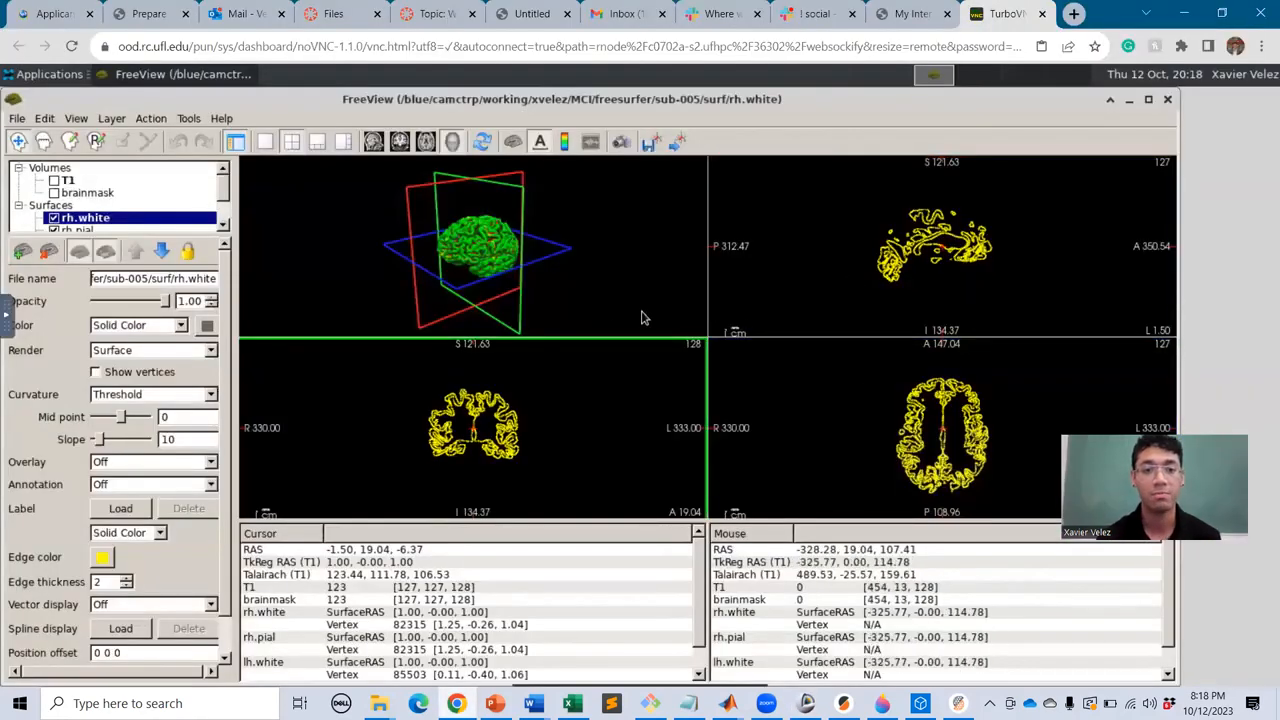
{"action": "left_click", "coordinate": [604, 227]}
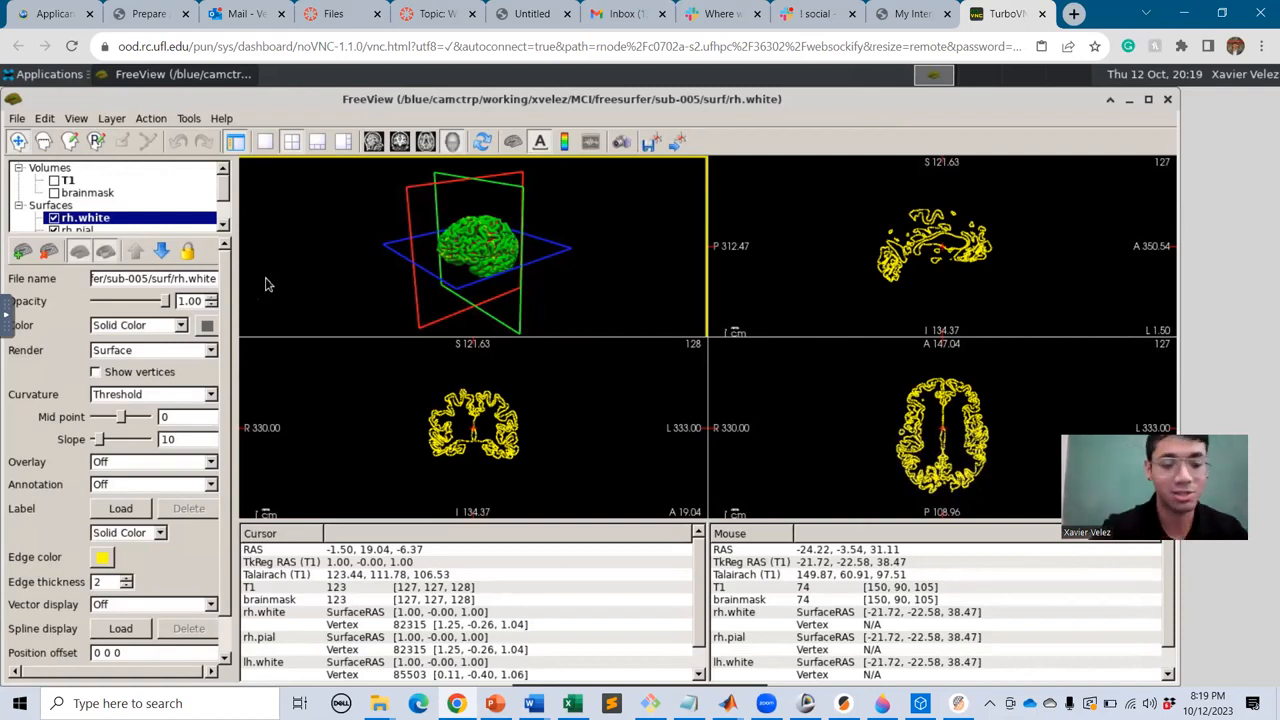
Search Google in a new browser tab for "can you open mri scans in 3d slicer".
{"action": "key", "text": "ctrl+t"}
{"action": "type", "text": "can you open "}
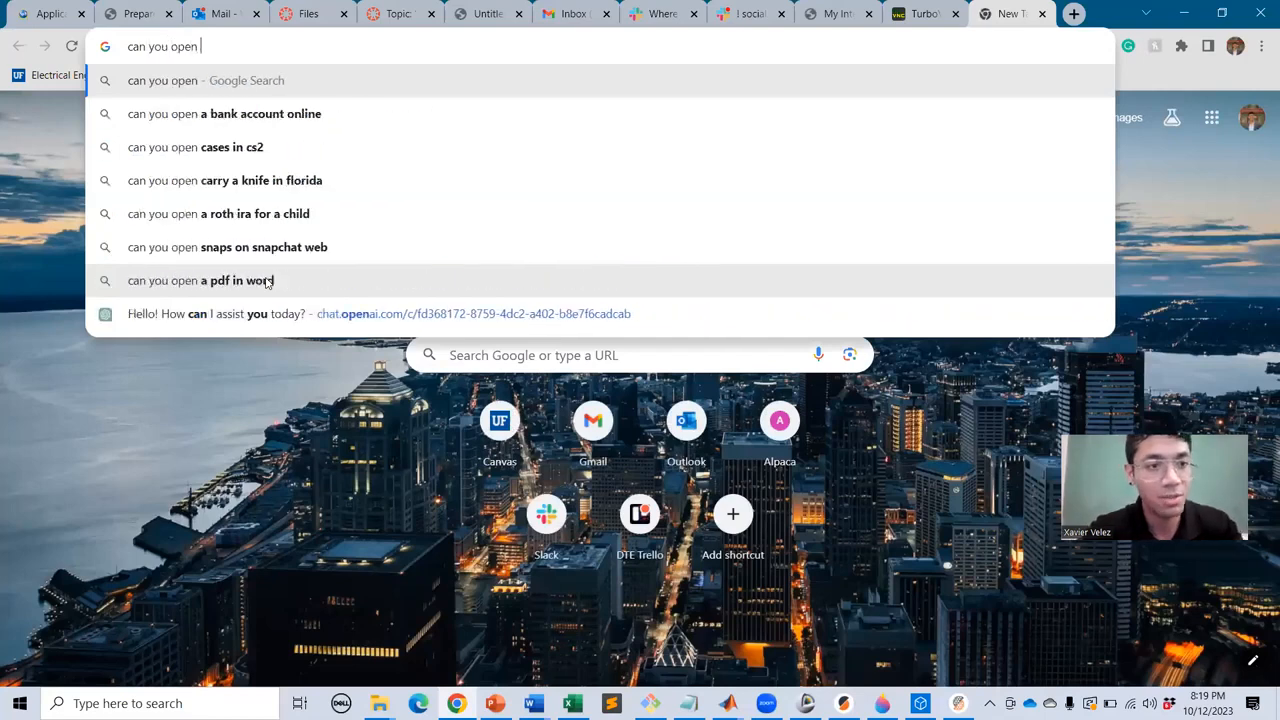
{"action": "type", "text": "mri scan"}
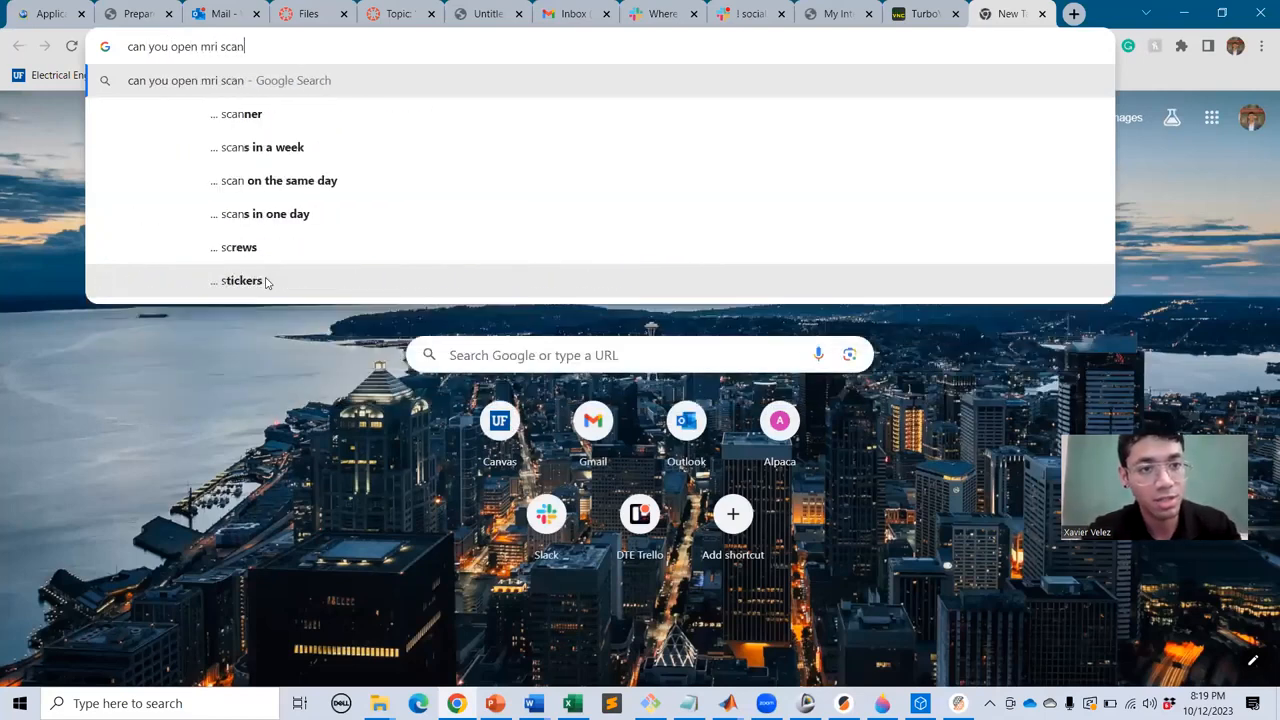
{"action": "type", "text": "s in 3d slicer"}
{"action": "key", "text": "Return"}
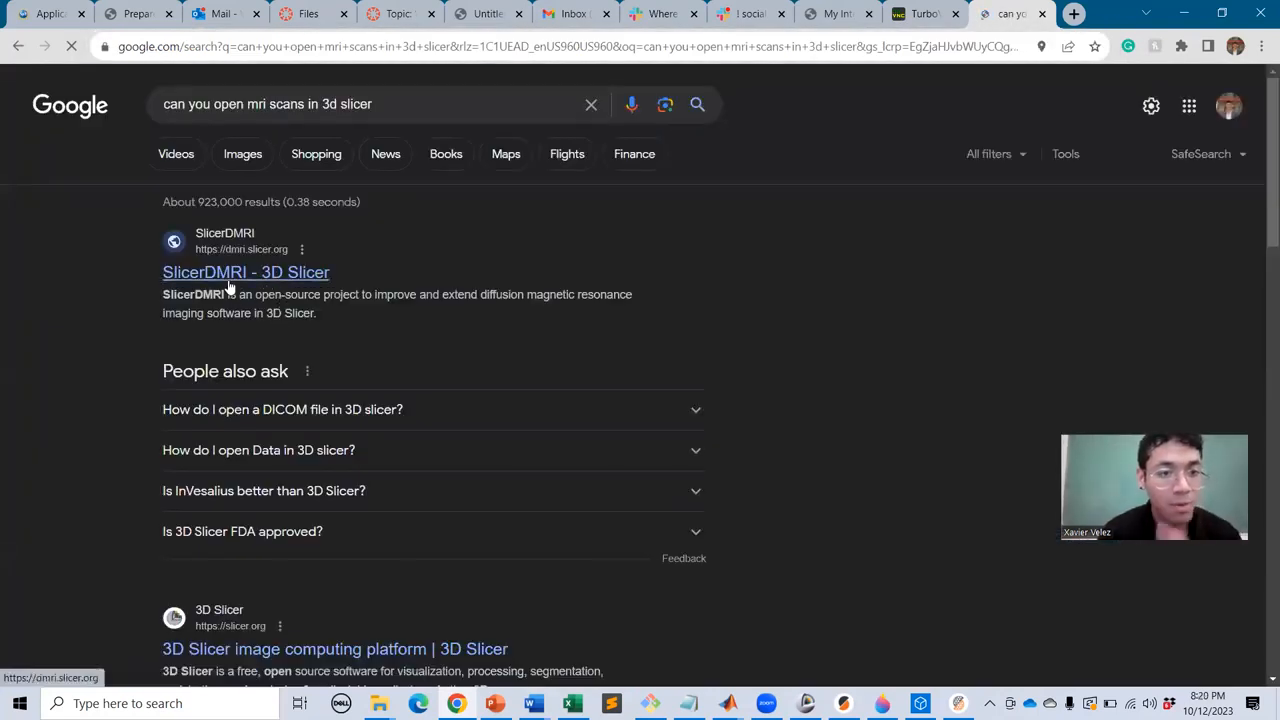
Read the SlicerDMRI site's overview of its diffusion MRI capabilities, and return to the FreeView session.
{"action": "left_click", "coordinate": [229, 276]}
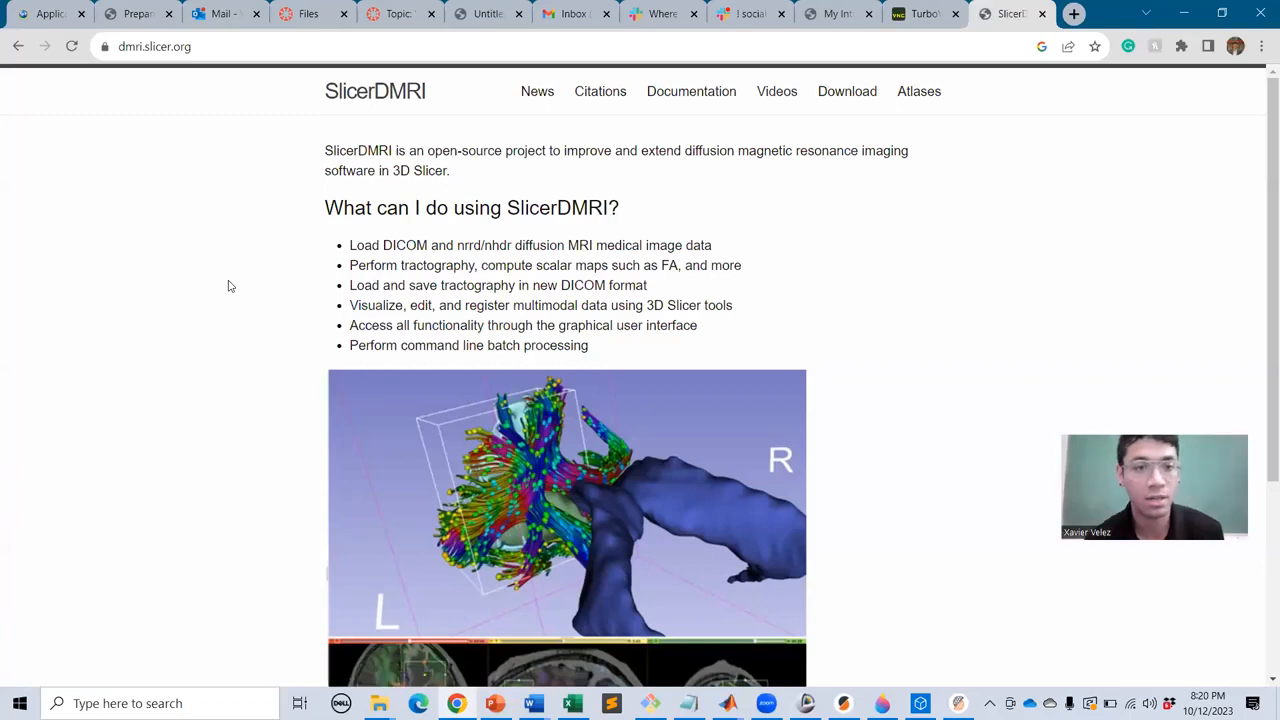
{"action": "scroll", "coordinate": [264, 276], "scroll_direction": "down", "scroll_amount": 3}
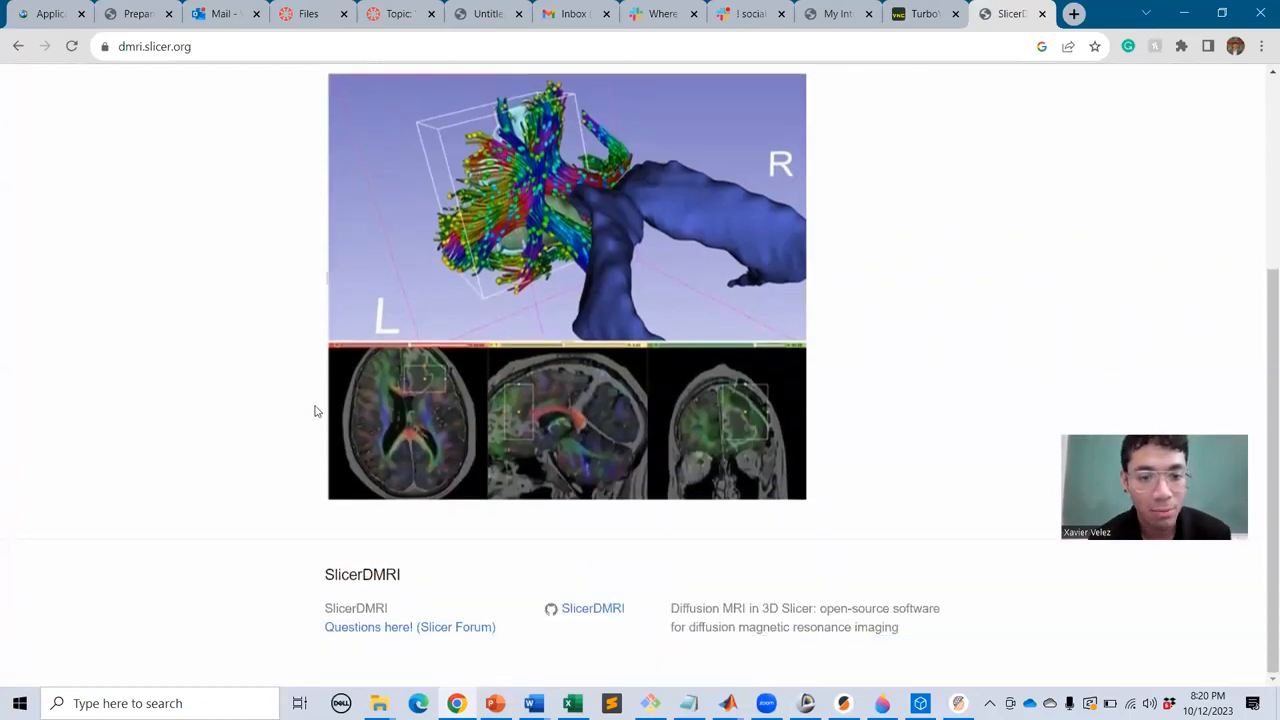
{"action": "scroll", "coordinate": [314, 331], "scroll_direction": "up", "scroll_amount": 3}
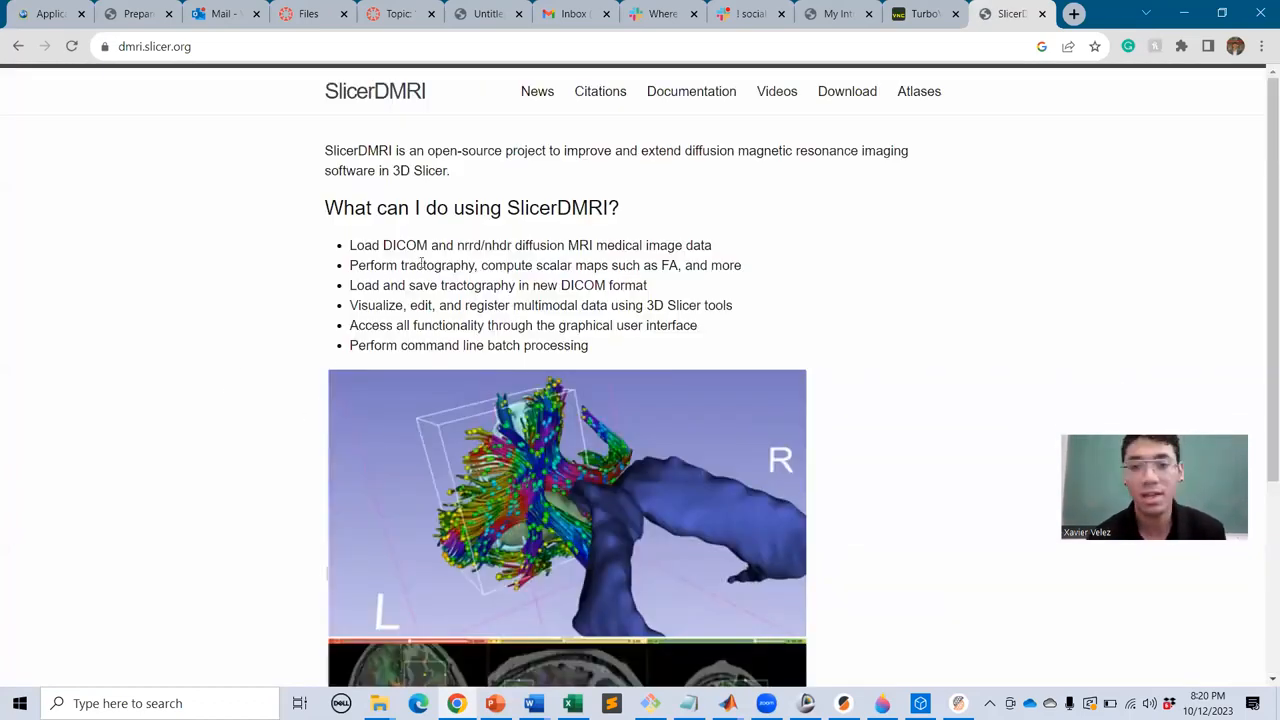
{"action": "double_click", "coordinate": [503, 230]}
{"action": "left_click", "coordinate": [500, 237]}
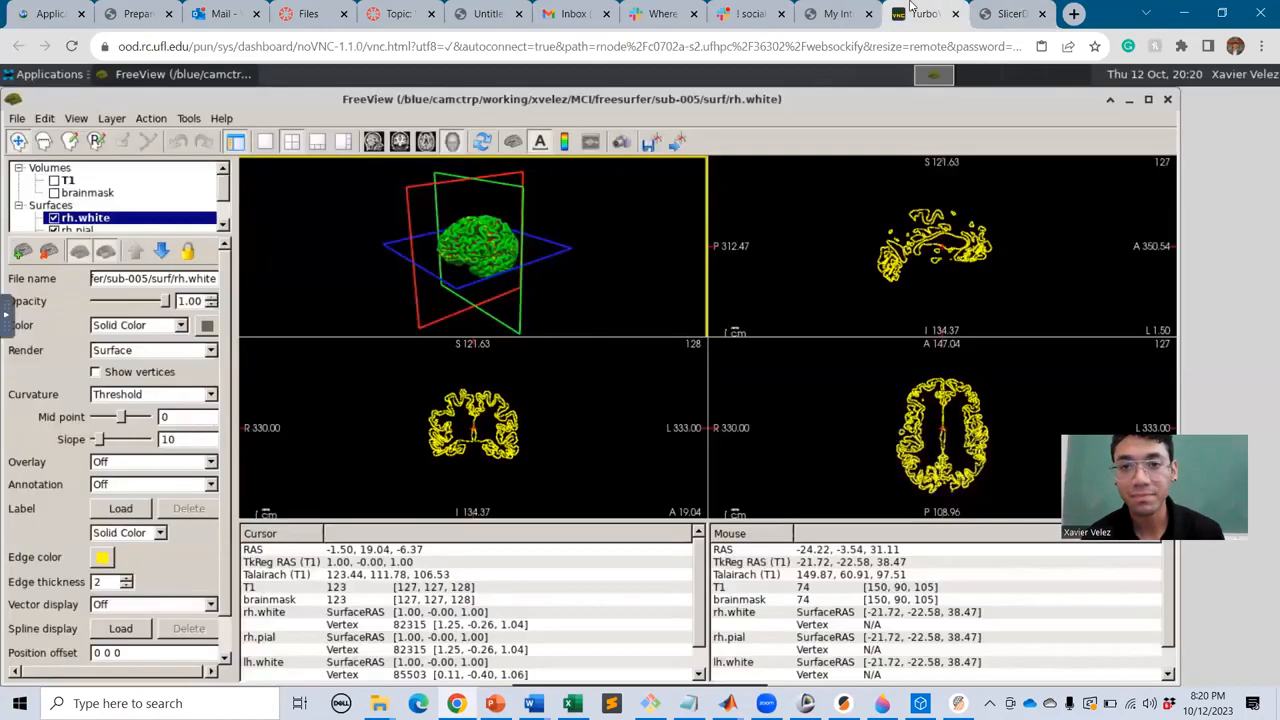
{"action": "left_click", "coordinate": [914, 12]}
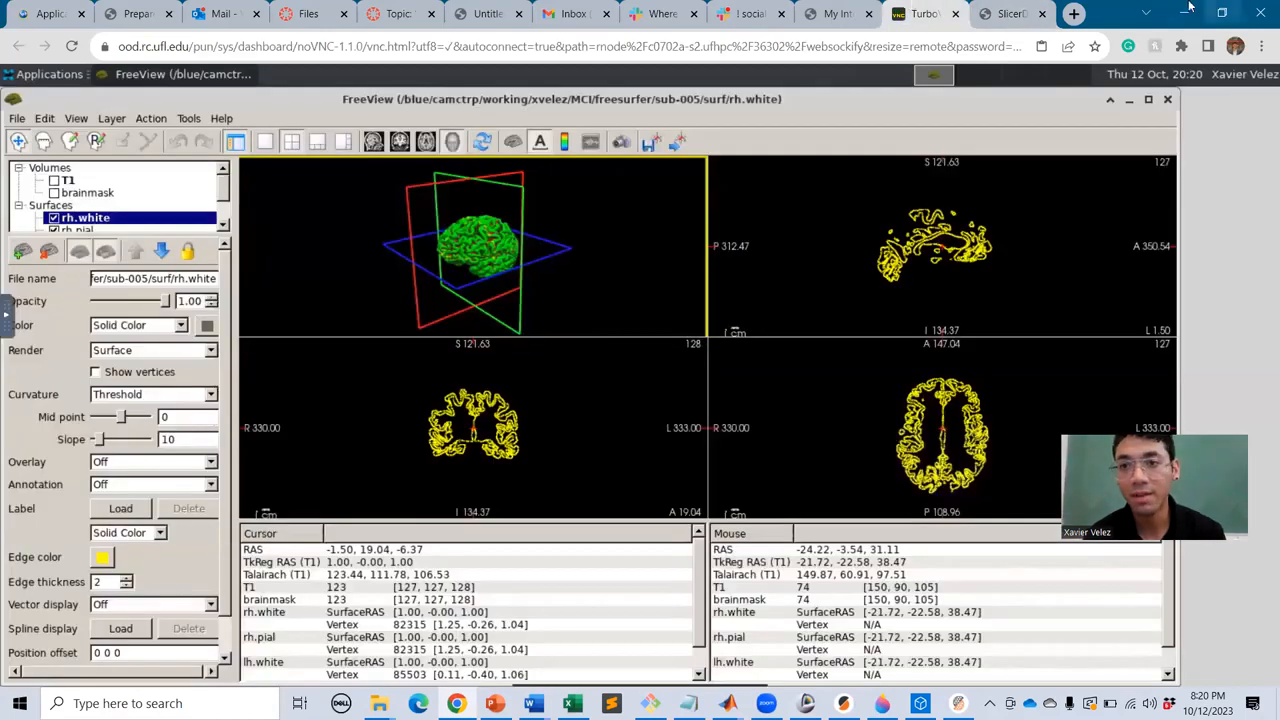